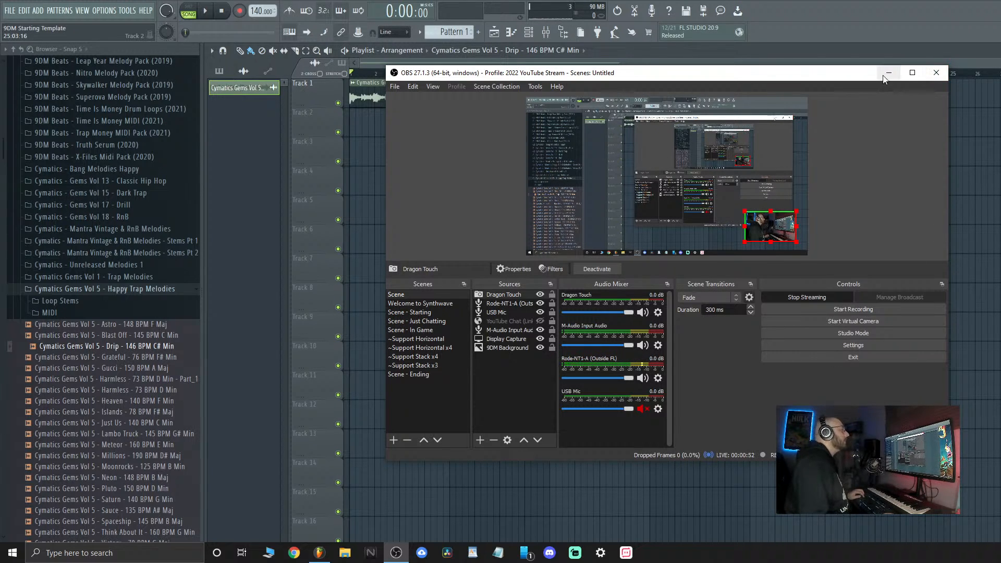
Minimize the OBS window and delete the Drip melody clip from Track 1
click(928, 79)
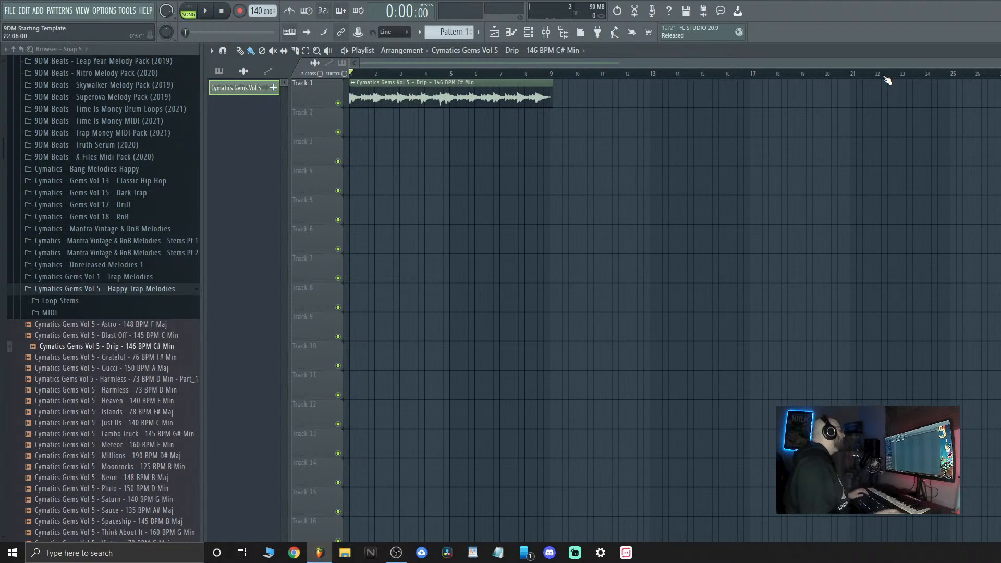
right_click(417, 89)
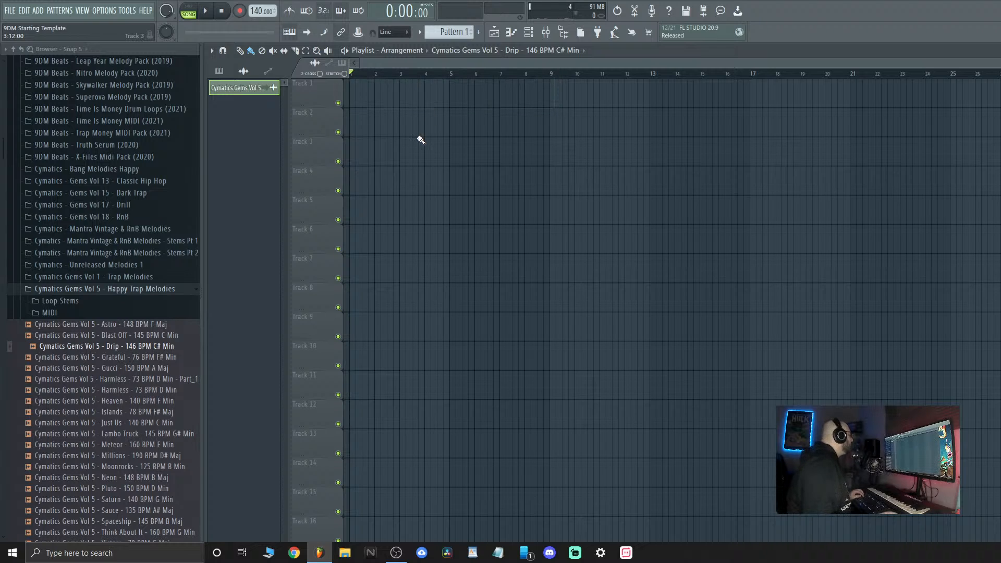
Audition the melody loops in the Cymatics Gems Vol 5 - Happy Trap Melodies folder, from Drip down to Millions
right_click(130, 349)
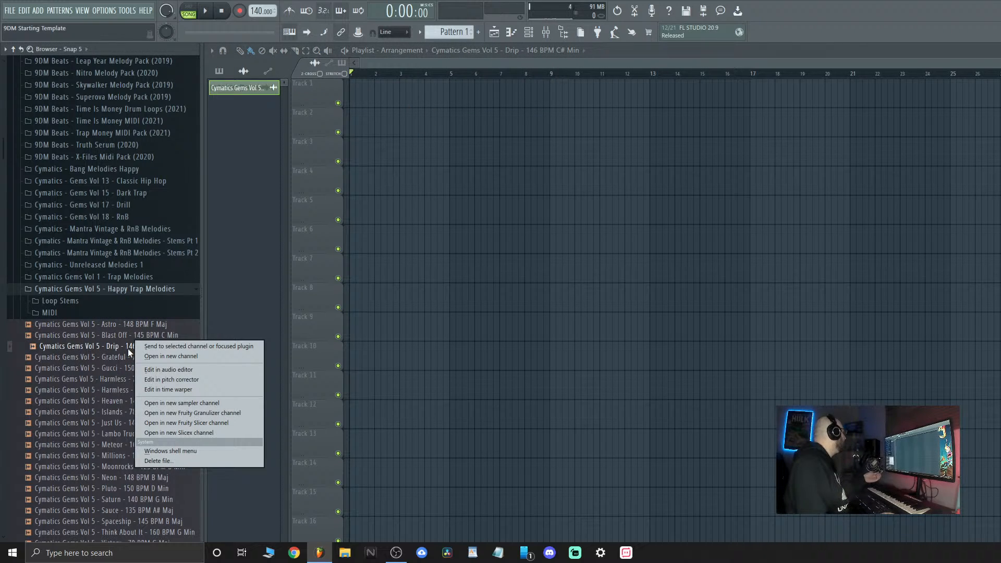
click(127, 348)
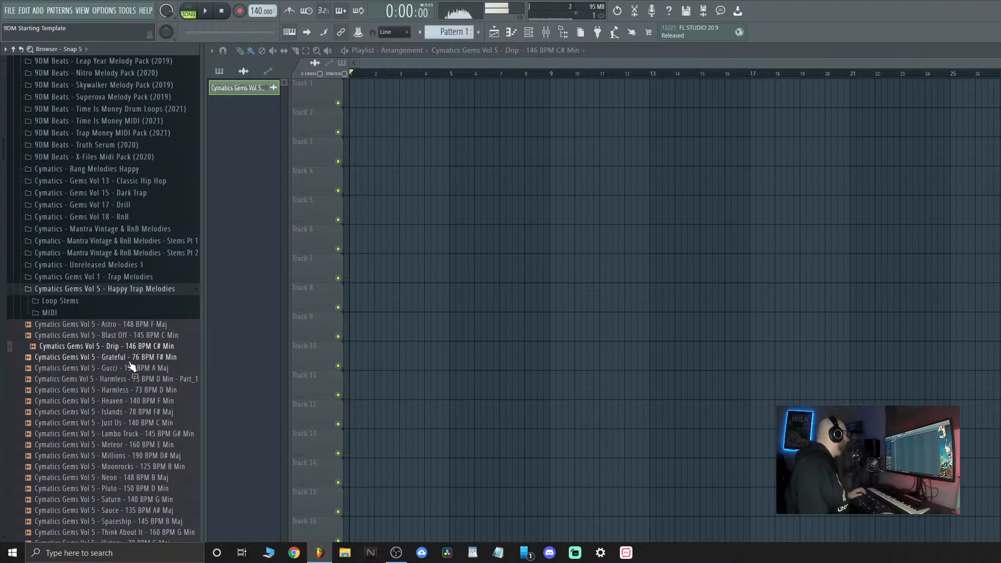
click(130, 358)
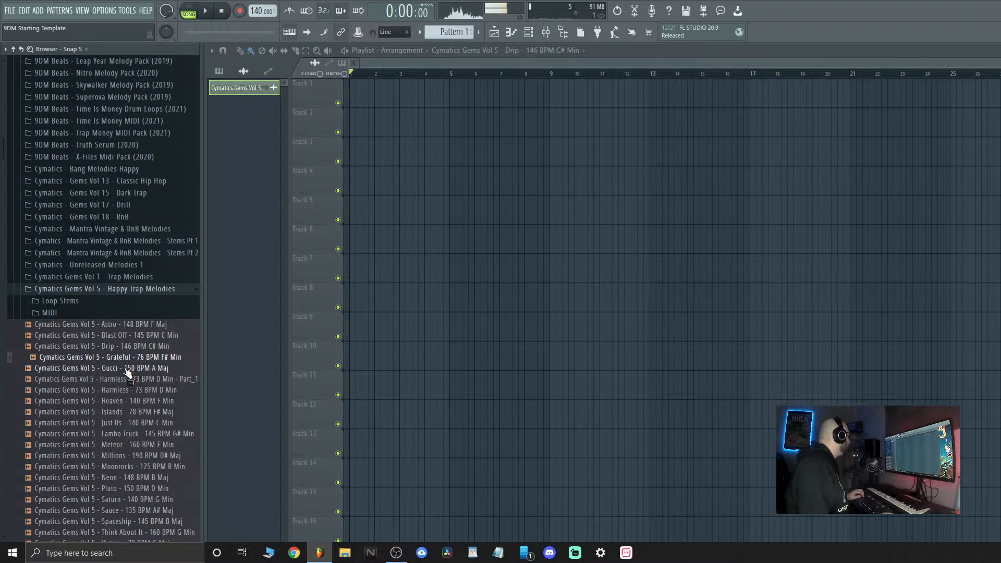
click(127, 369)
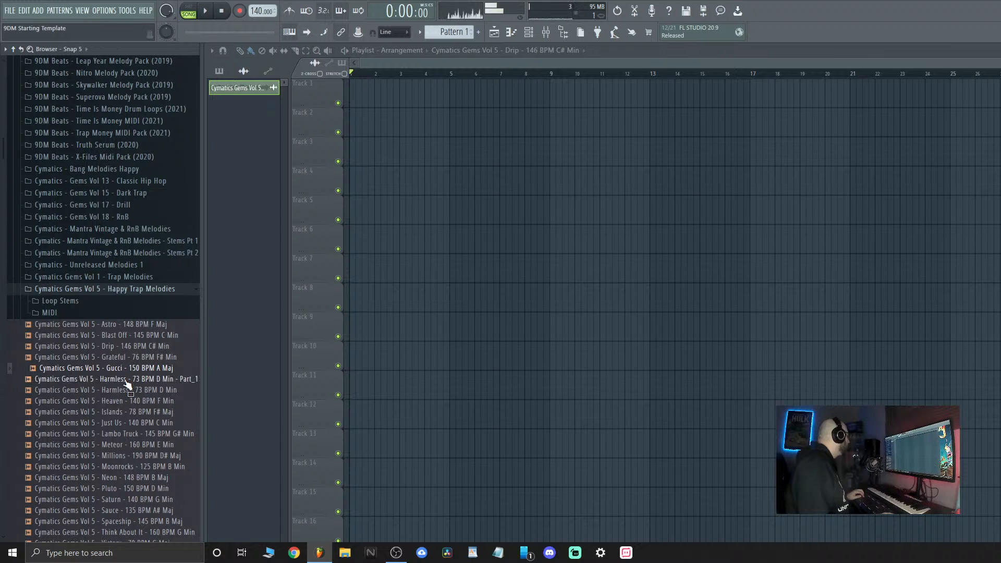
click(125, 379)
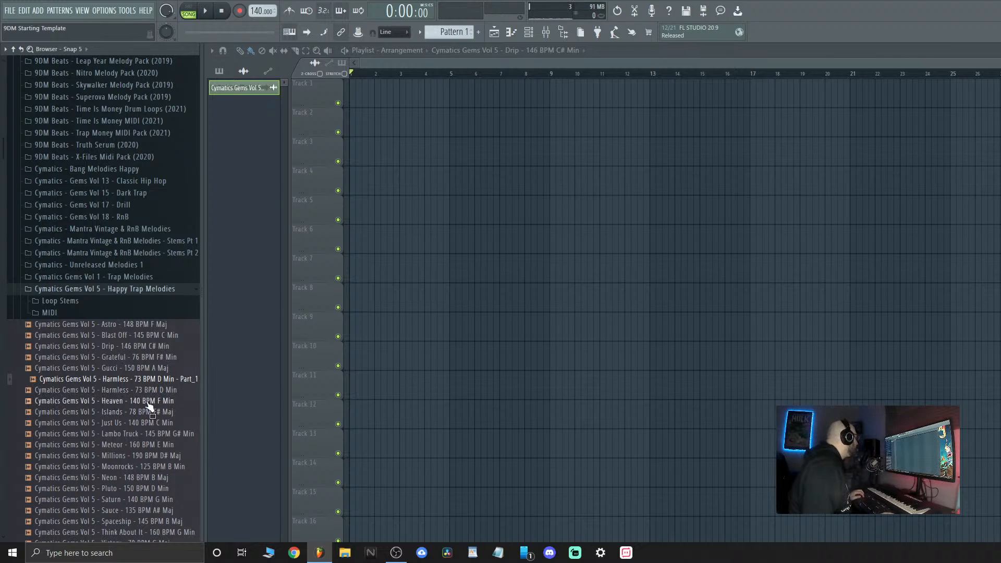
click(148, 391)
click(148, 401)
drag(148, 401, 151, 417)
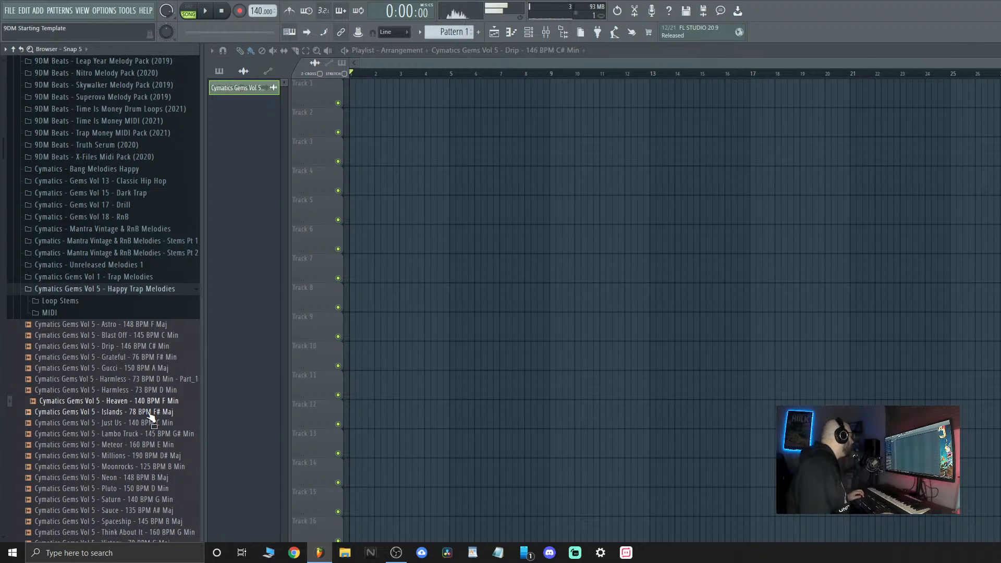
click(149, 412)
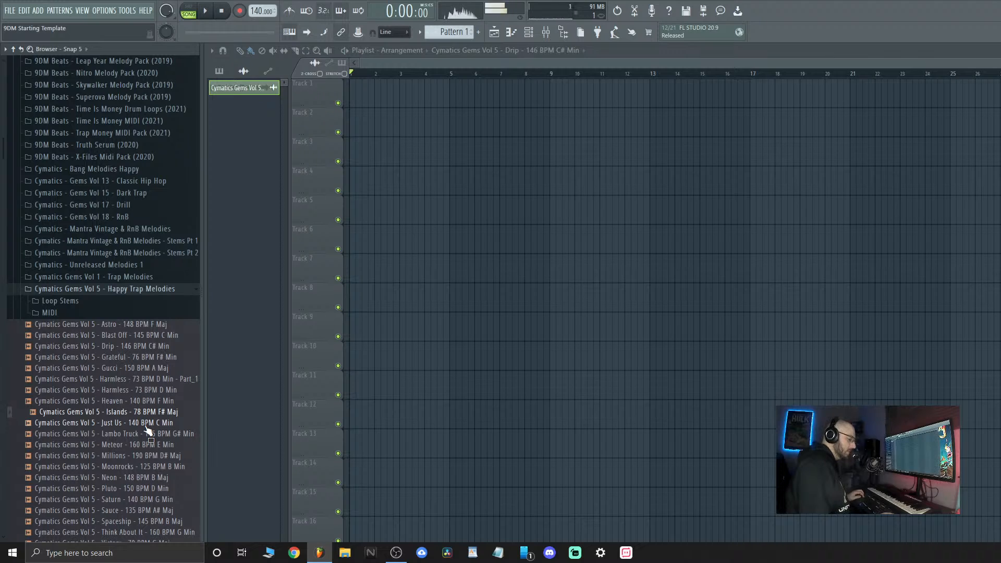
click(146, 425)
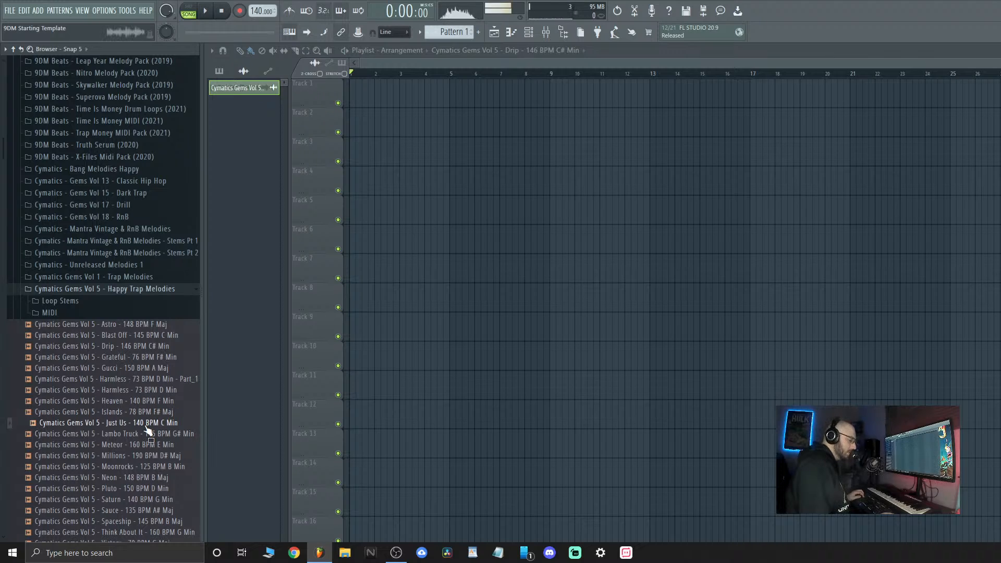
click(147, 435)
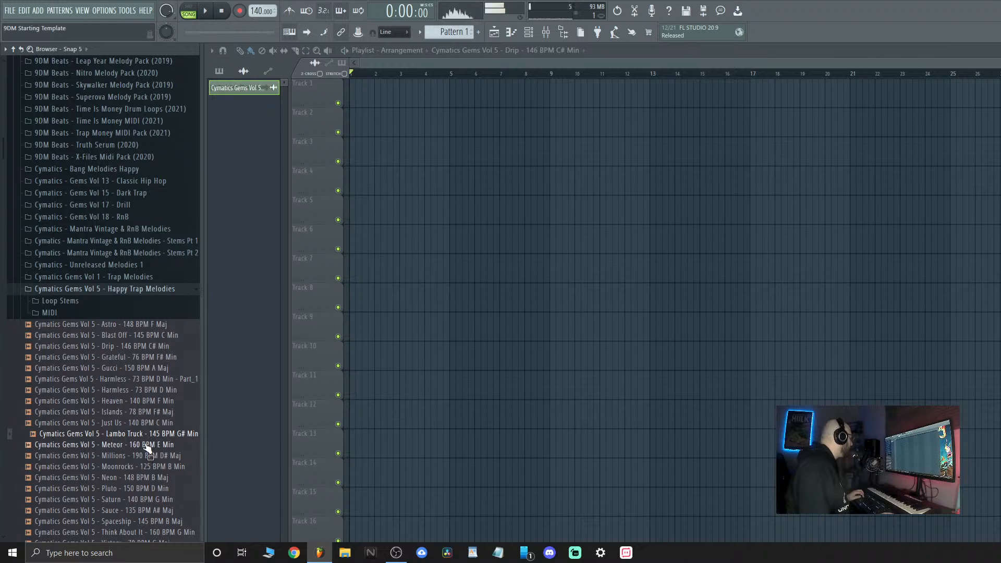
click(146, 445)
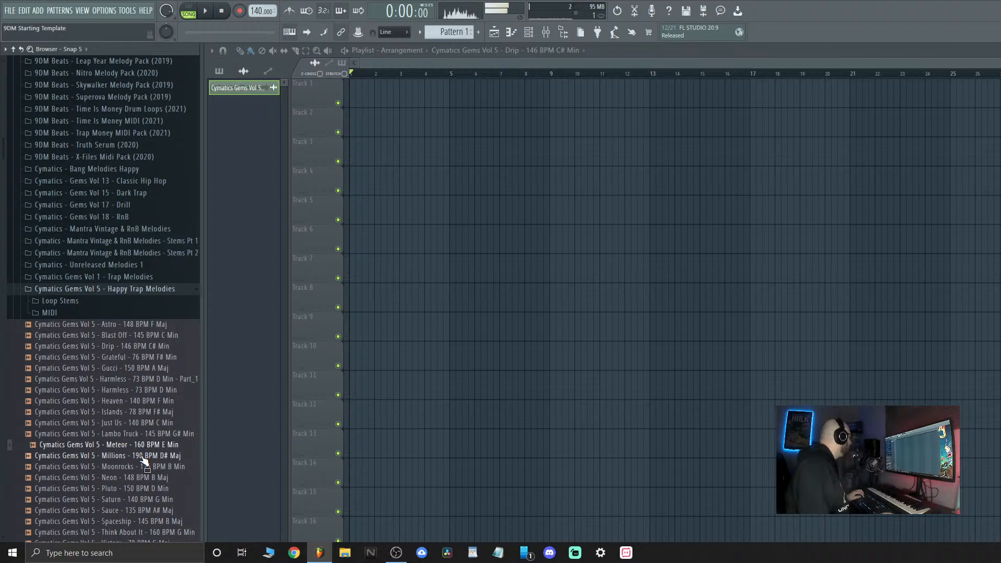
click(144, 457)
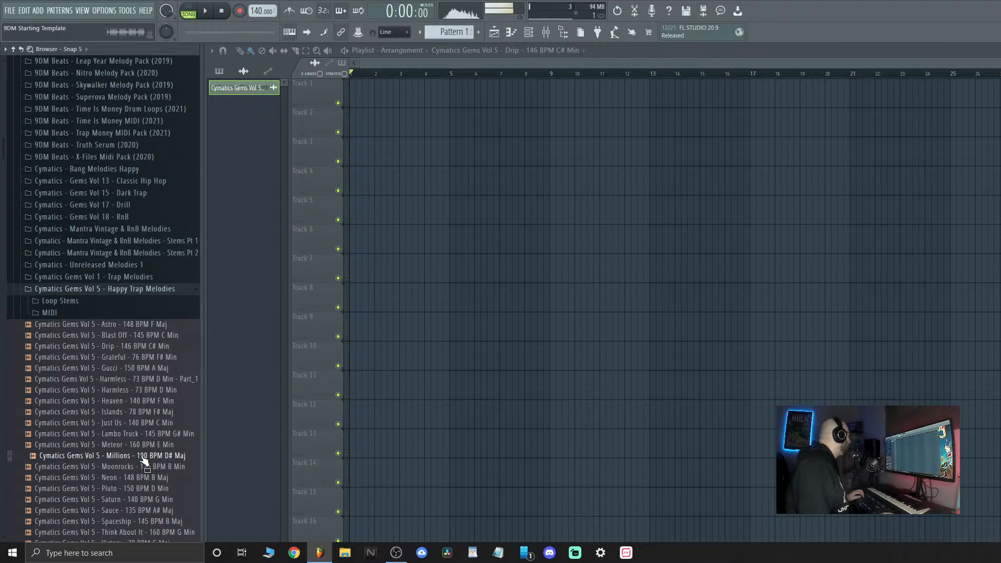
Place the Millions - 190 BPM D# Maj loop at the start of Track 1 and set the project tempo to 190 BPM
scroll(145, 458, down, 4)
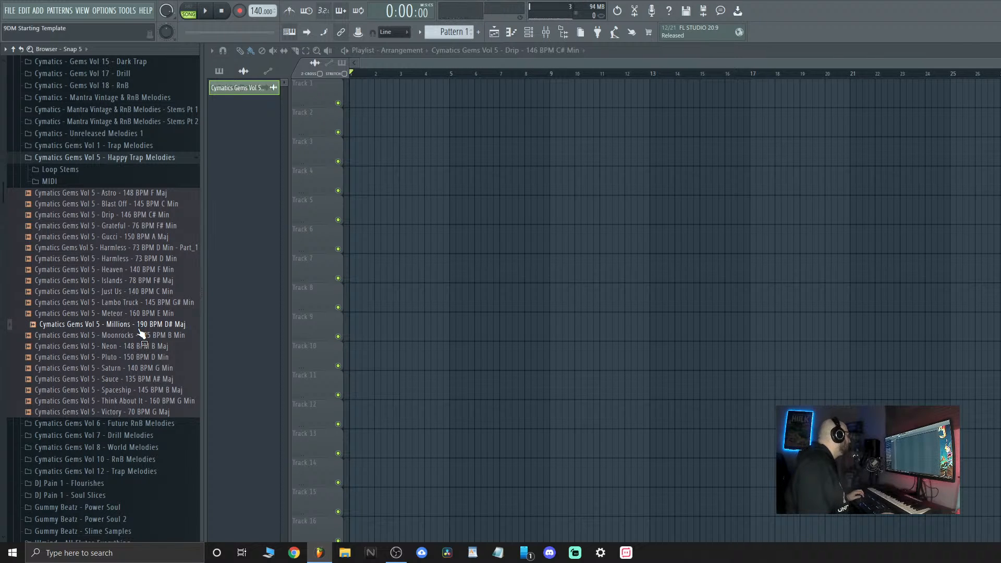
drag(141, 334, 364, 93)
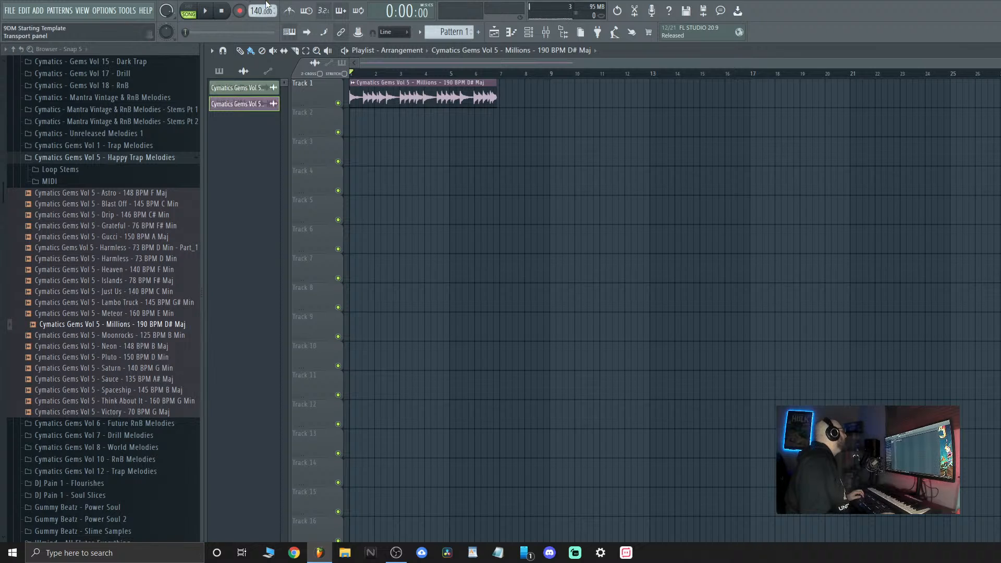
drag(263, 10, 263, 0)
Set the Millions clip's time-stretching mode to Stretch and route the clip to mixer track 1
double_click(456, 91)
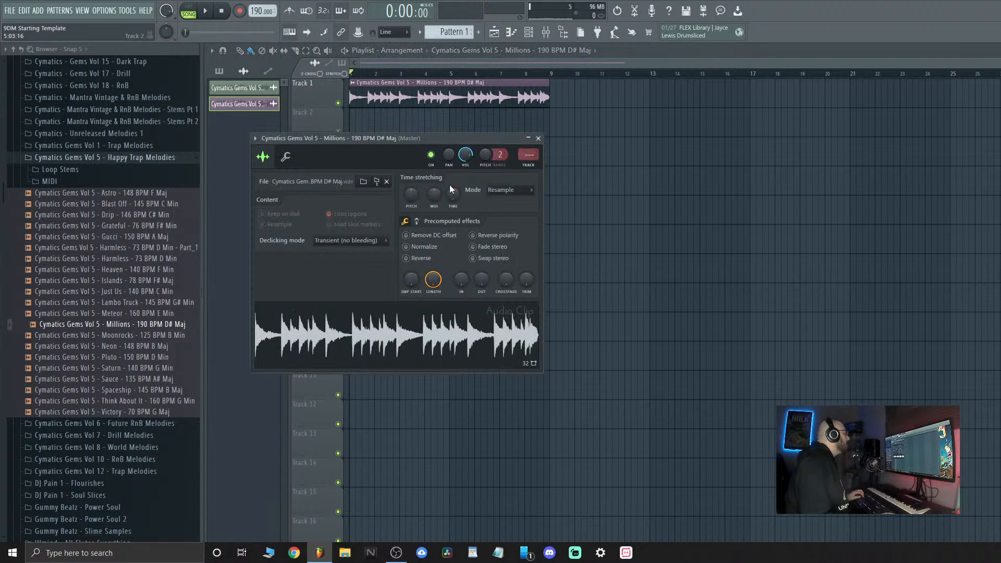
click(509, 190)
click(508, 222)
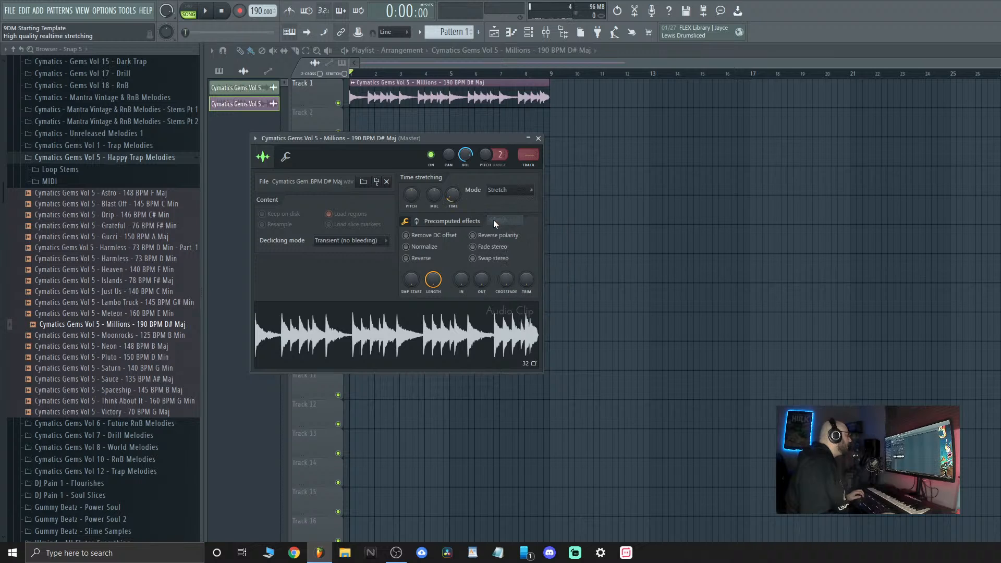
click(530, 162)
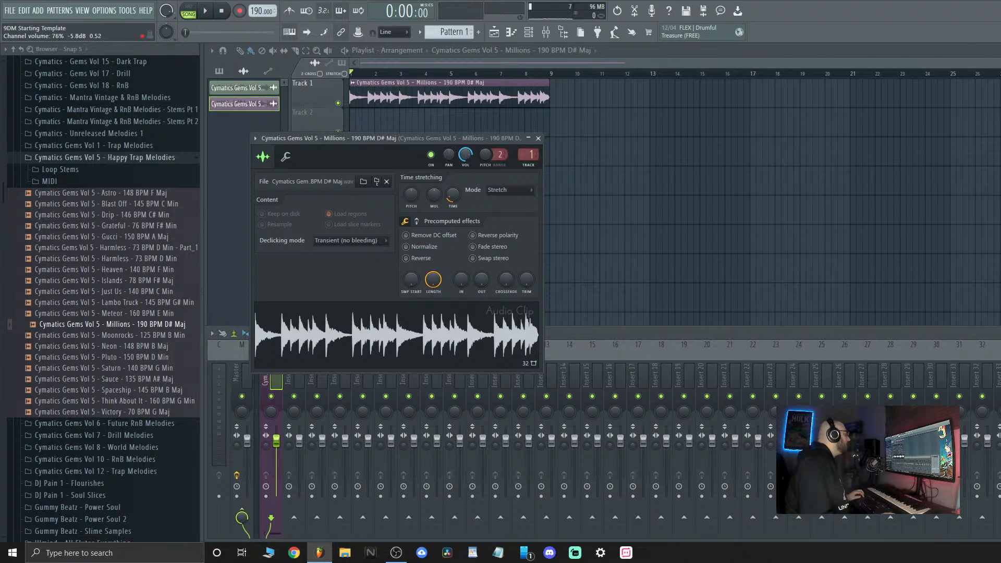
Open the Fruity Limiter on the Master track and review its gain
click(245, 381)
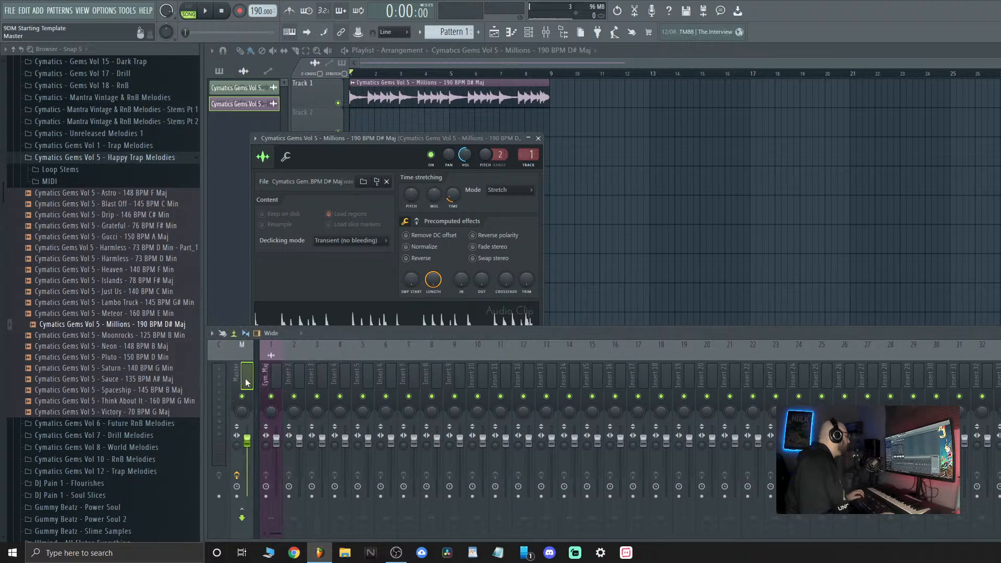
click(999, 443)
click(736, 331)
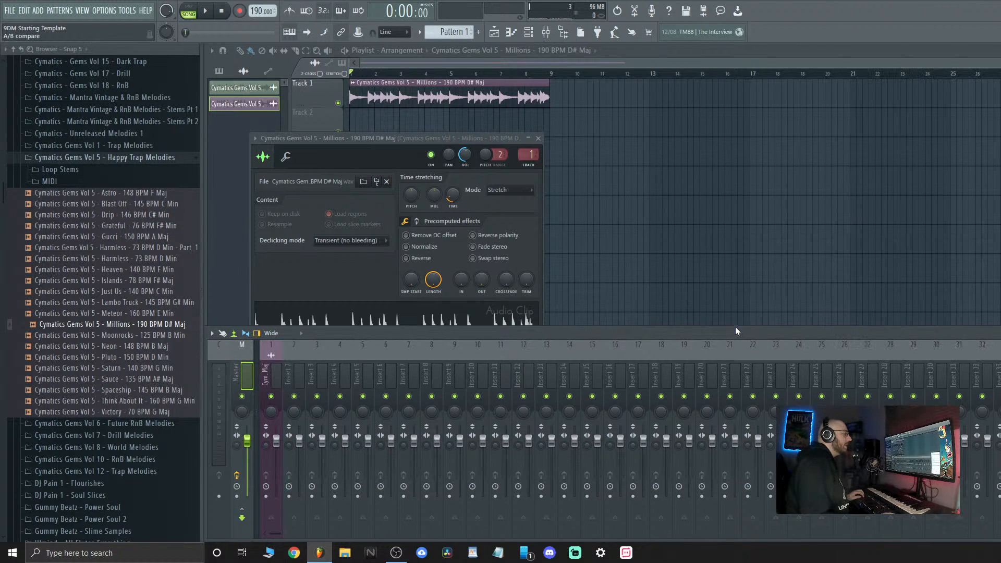
click(999, 443)
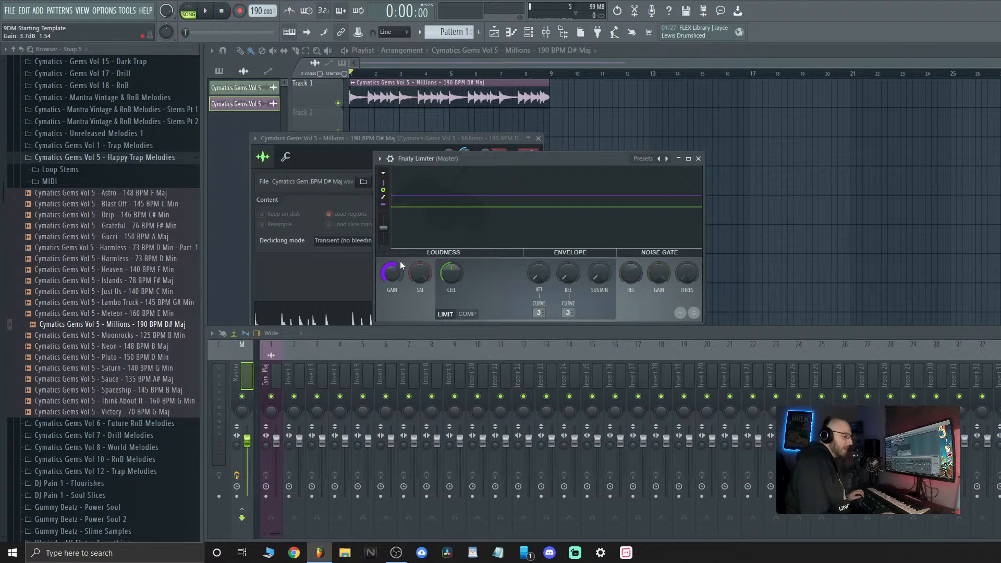
click(527, 59)
Play the arrangement and lower the melody's mixer track volume to 83% (-4.0 dB)
key(space)
double_click(456, 98)
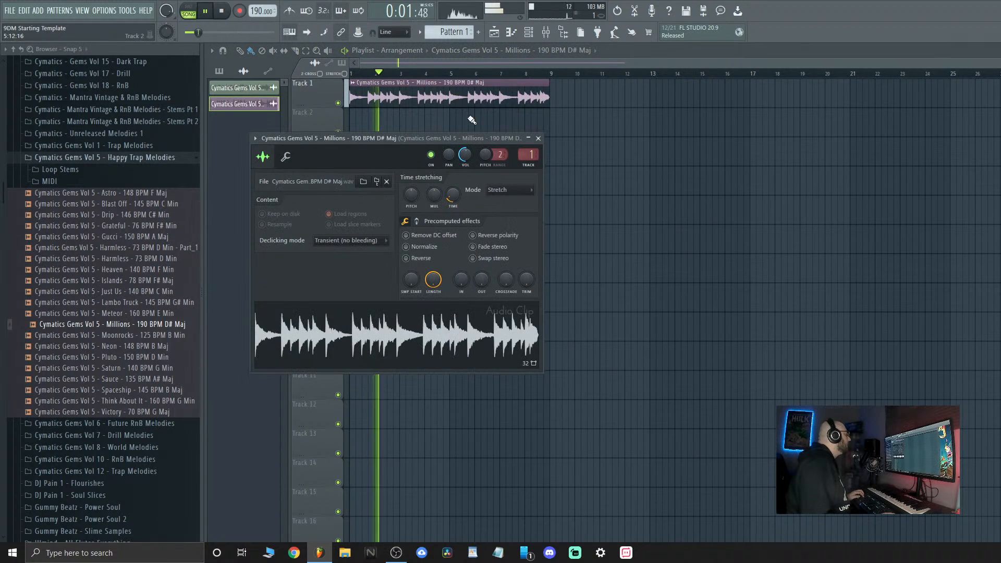
click(546, 34)
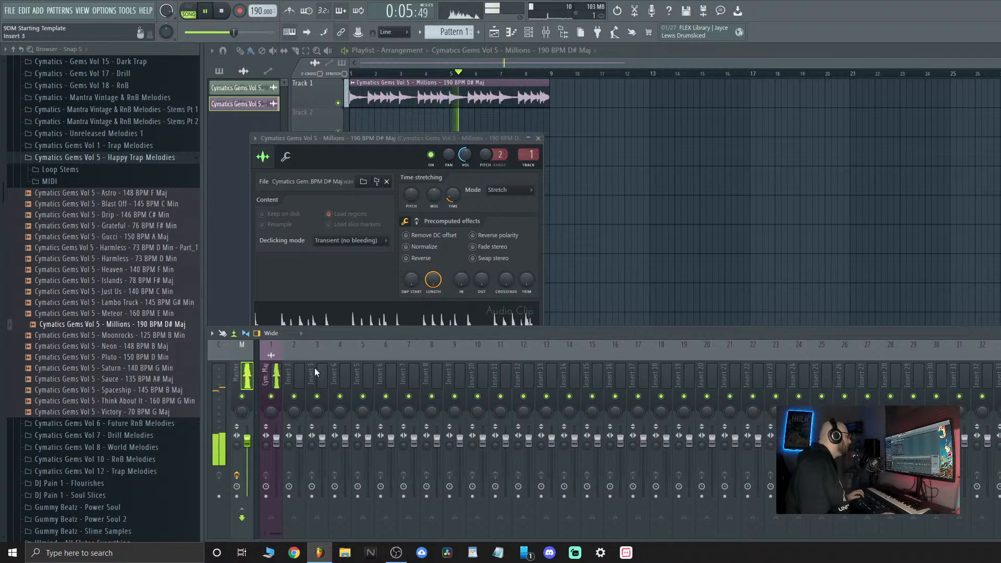
drag(276, 441, 276, 450)
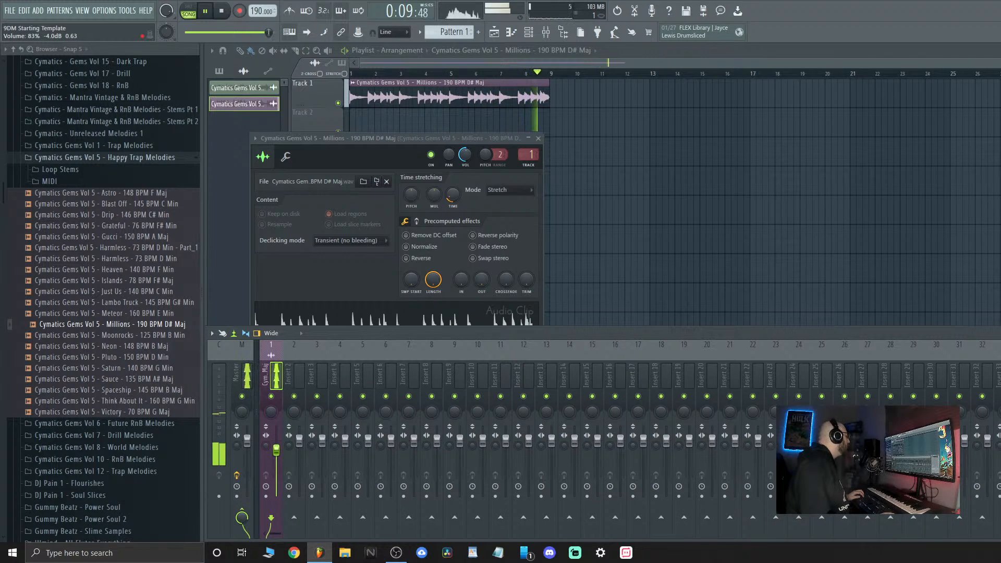
Add Fruity Parametric EQ 2 to the melody's mixer track with the 9DM Beats 100 Cut preset
click(998, 365)
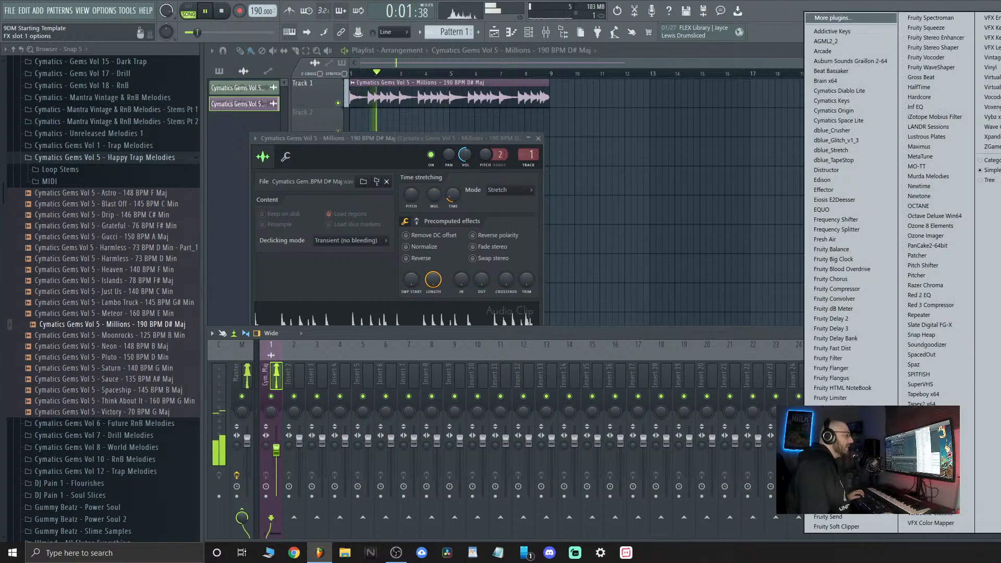
click(845, 466)
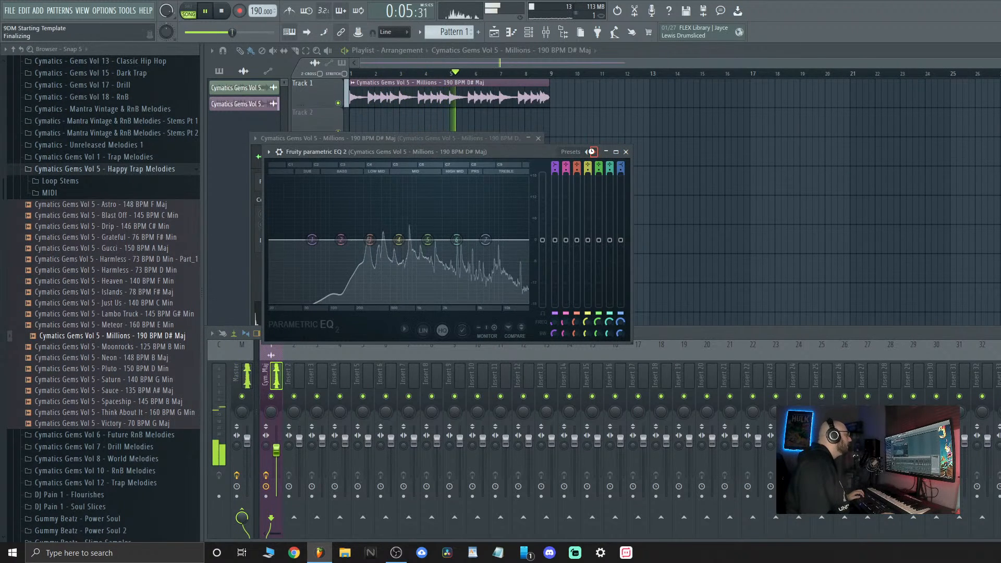
click(593, 151)
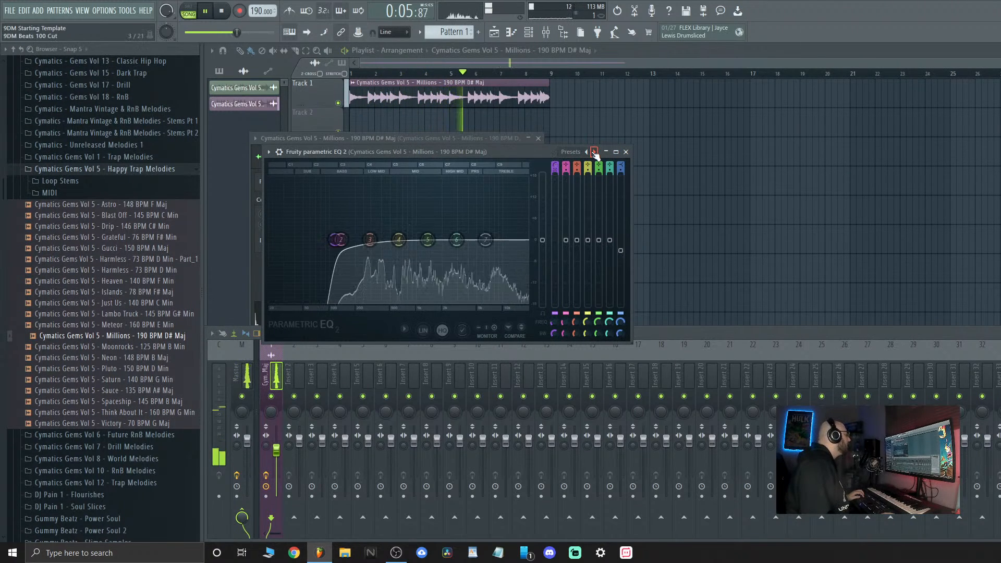
click(626, 152)
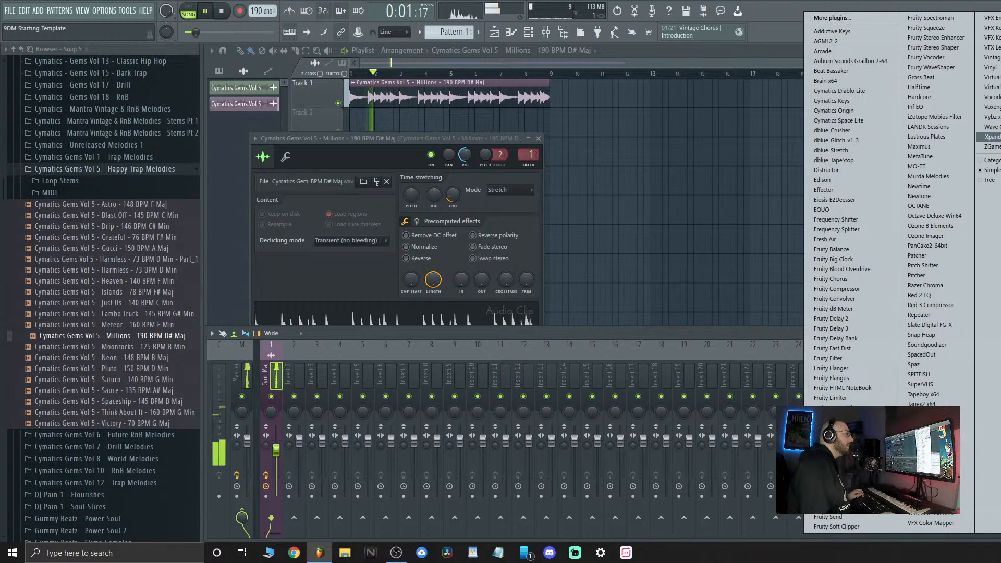
Add Wave Candy to the melody's mixer track and load its spectrum preset
click(991, 127)
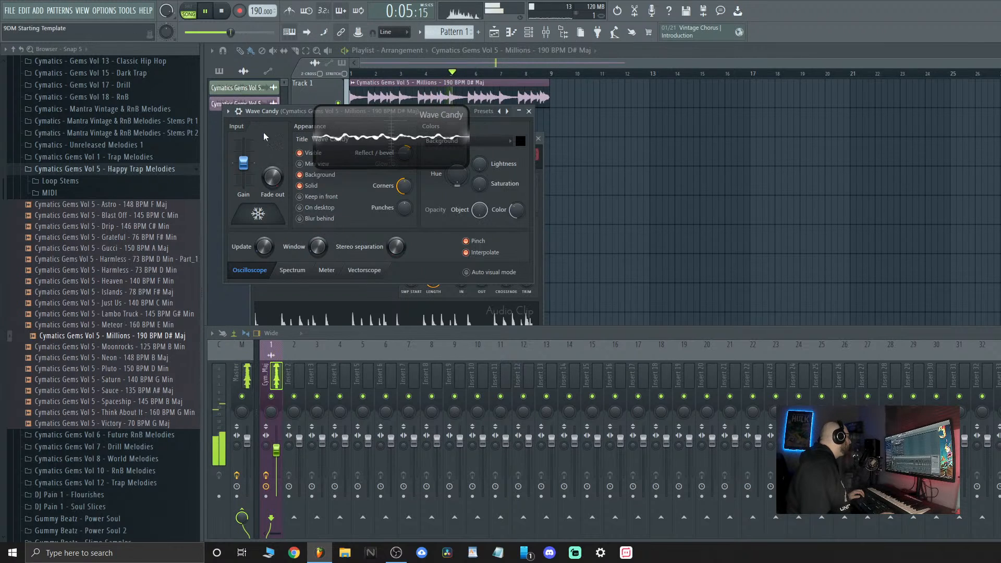
click(227, 111)
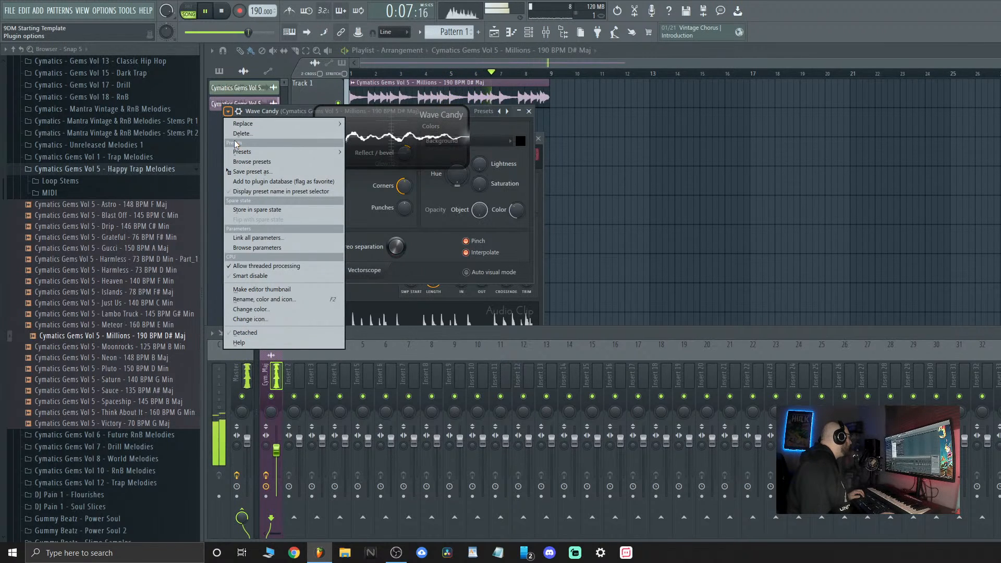
mouse_move(242, 152)
click(420, 147)
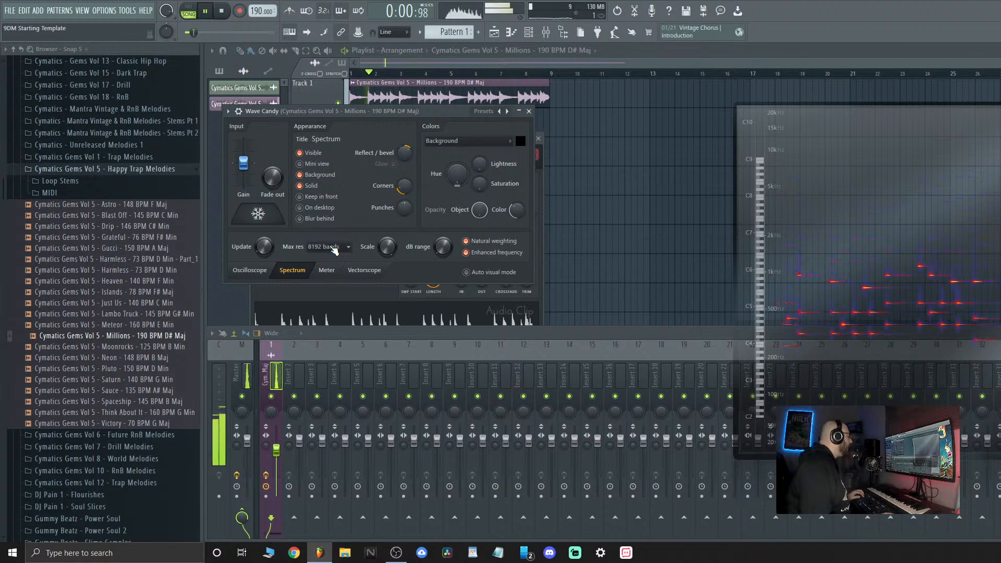
Set Wave Candy's maximum spectrum resolution to 8192 bands and replay the melody from the start
click(340, 251)
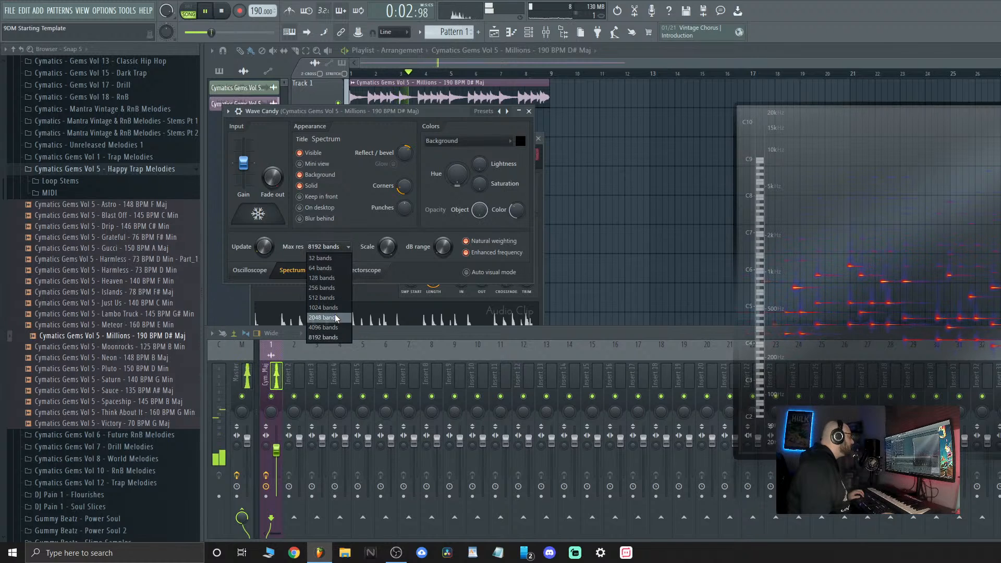
click(332, 340)
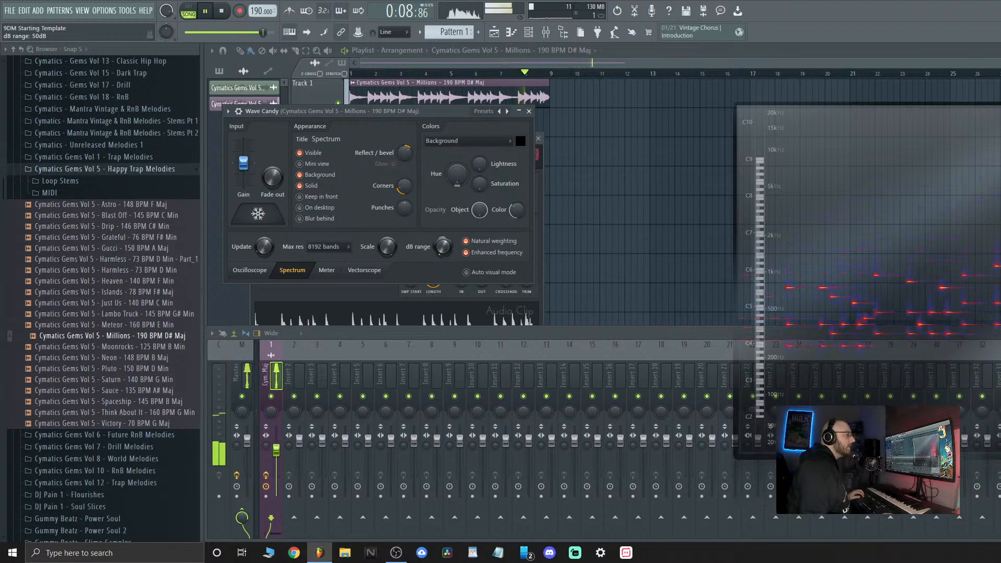
key(space)
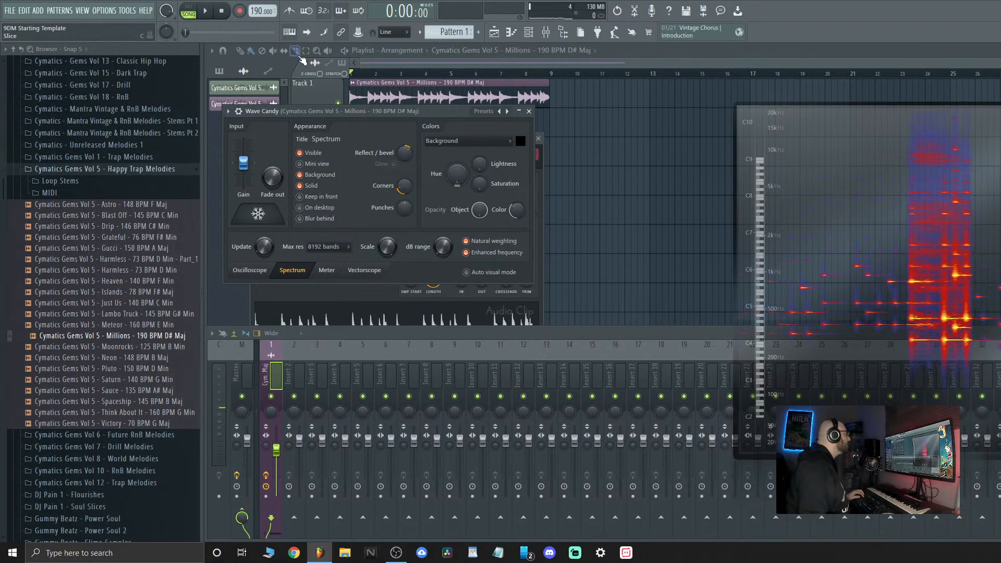
key(space)
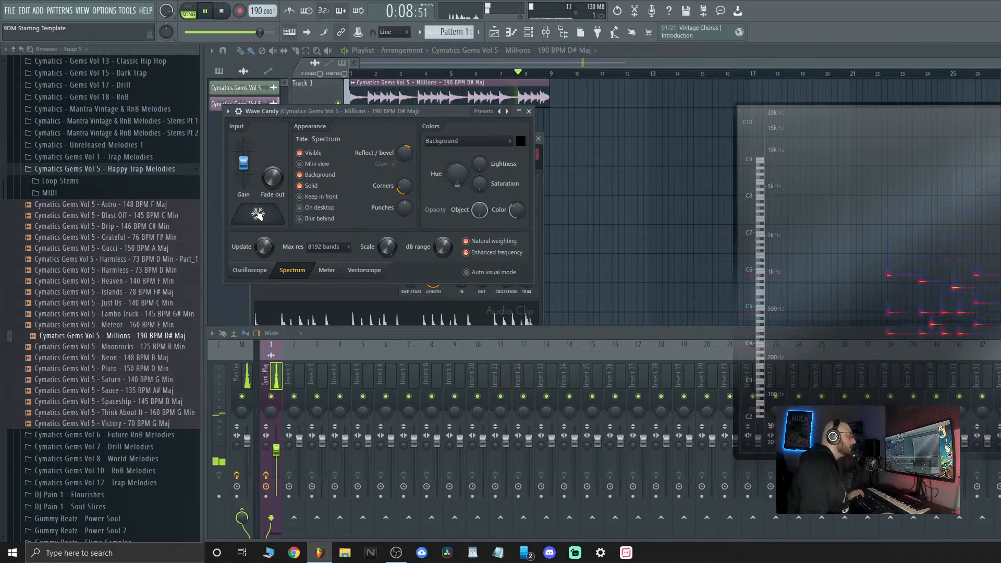
Freeze Wave Candy's spectrum display and close the playlist
click(257, 214)
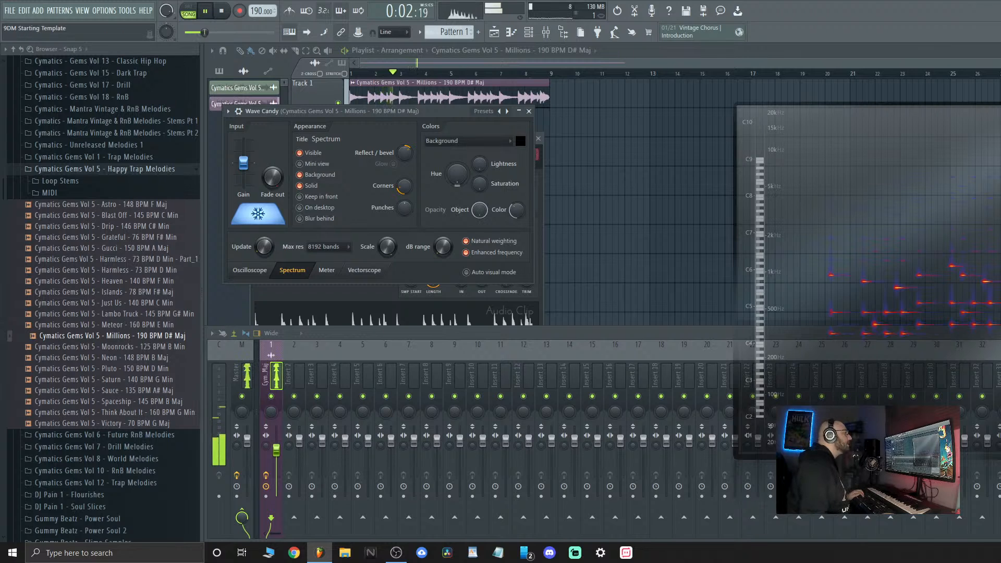
click(1000, 51)
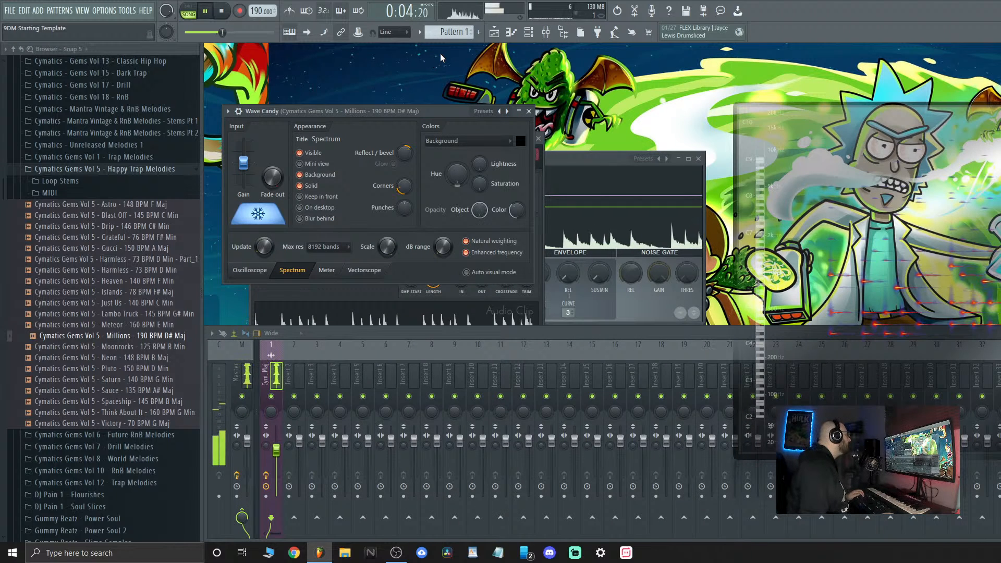
Browse to the Percs folder under Drums and audition Cymatics samples from Stacked Up Shaker to Wave Perc
scroll(86, 277, up, 9)
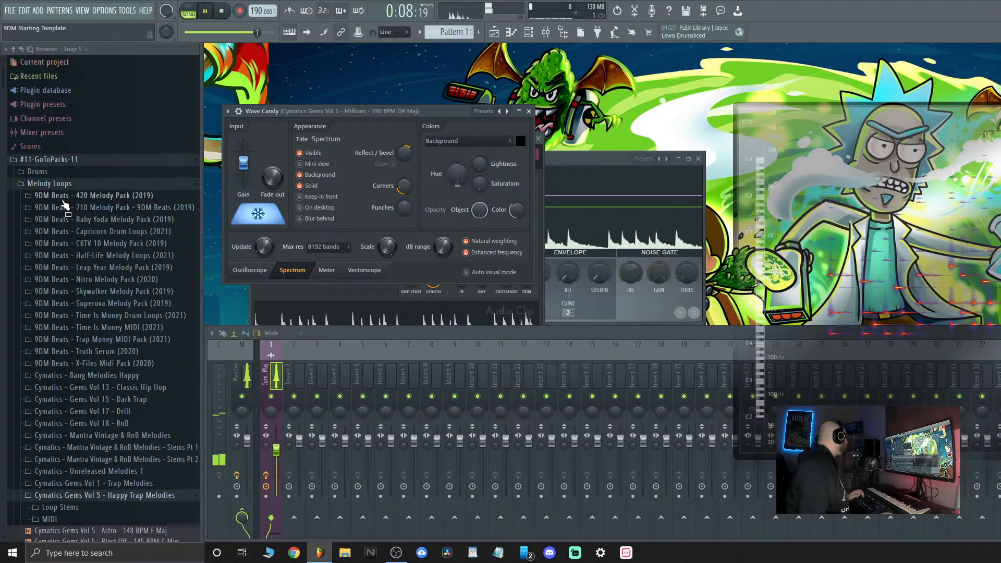
click(68, 184)
click(69, 171)
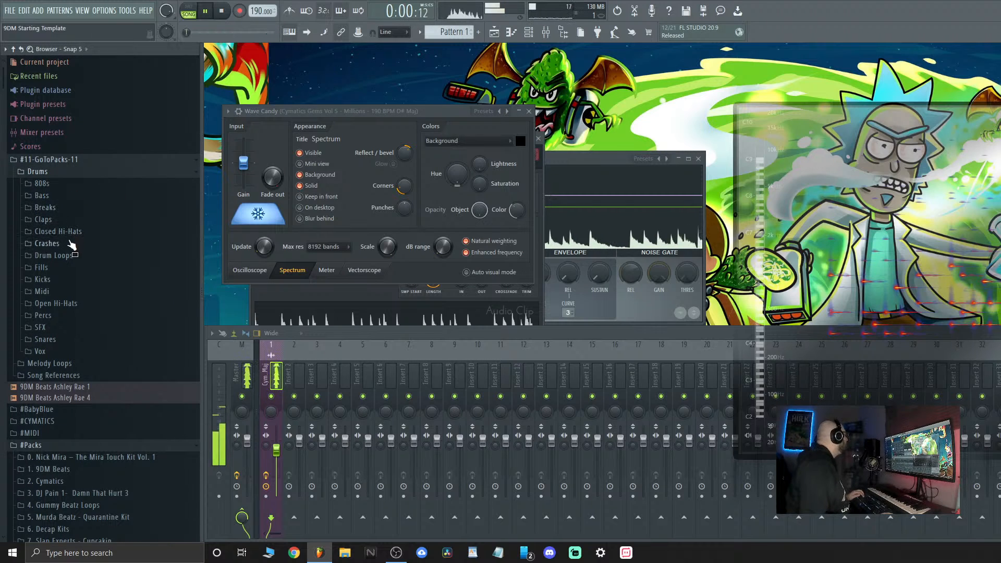
click(80, 315)
click(133, 249)
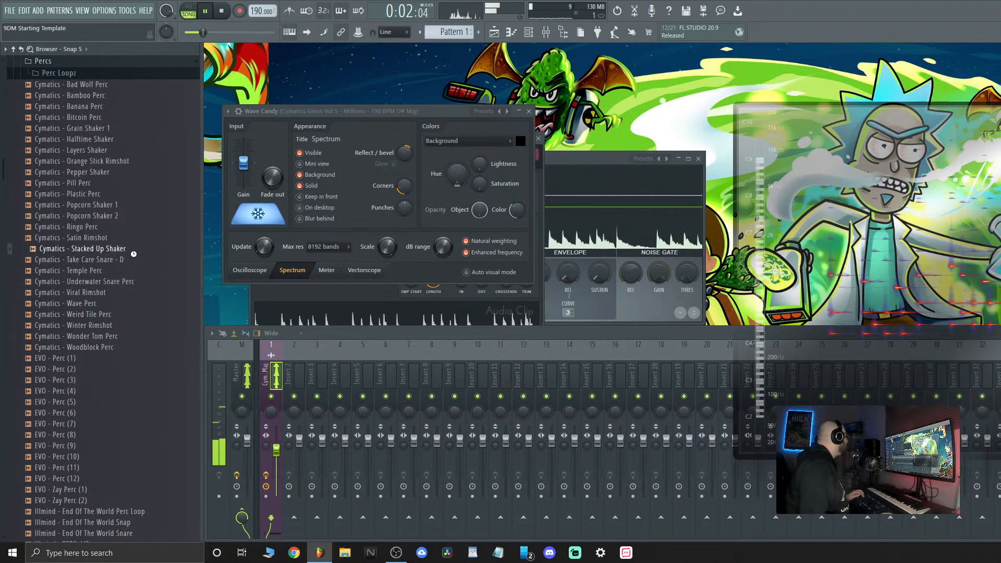
click(109, 270)
click(108, 293)
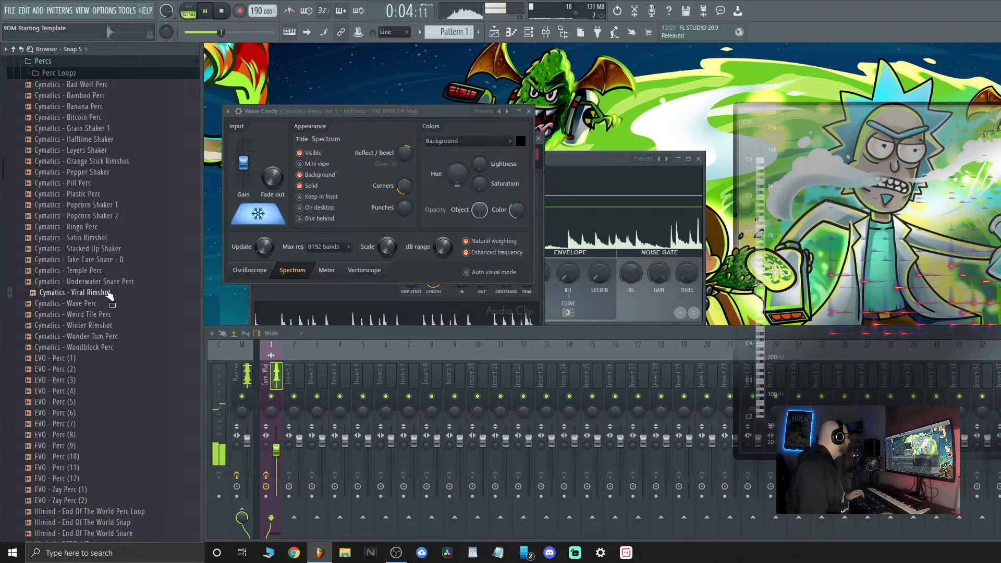
click(107, 302)
click(120, 292)
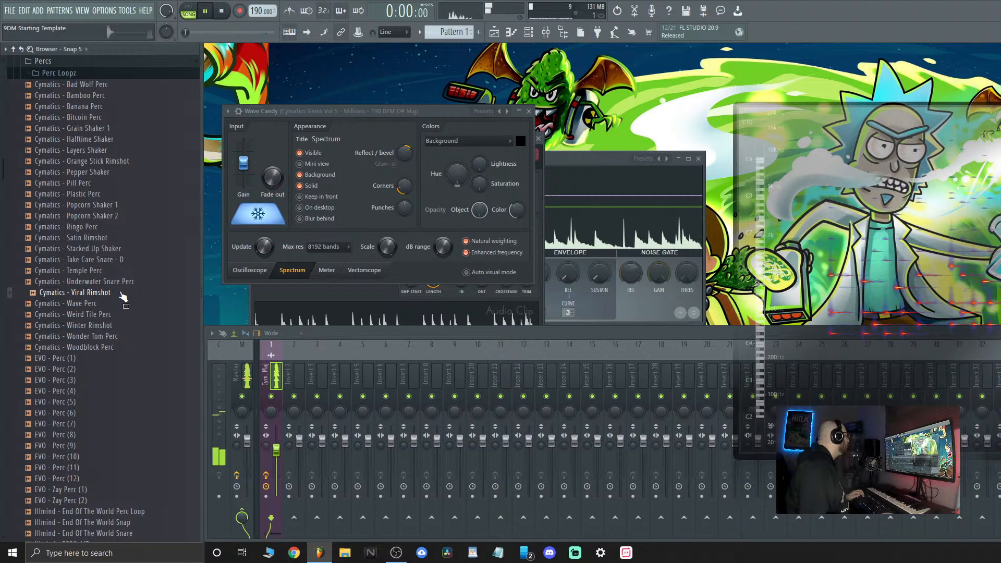
Add the Cymatics - Viral Rimshot sample as a new channel and show all channel groups in the channel rack
drag(121, 293, 291, 106)
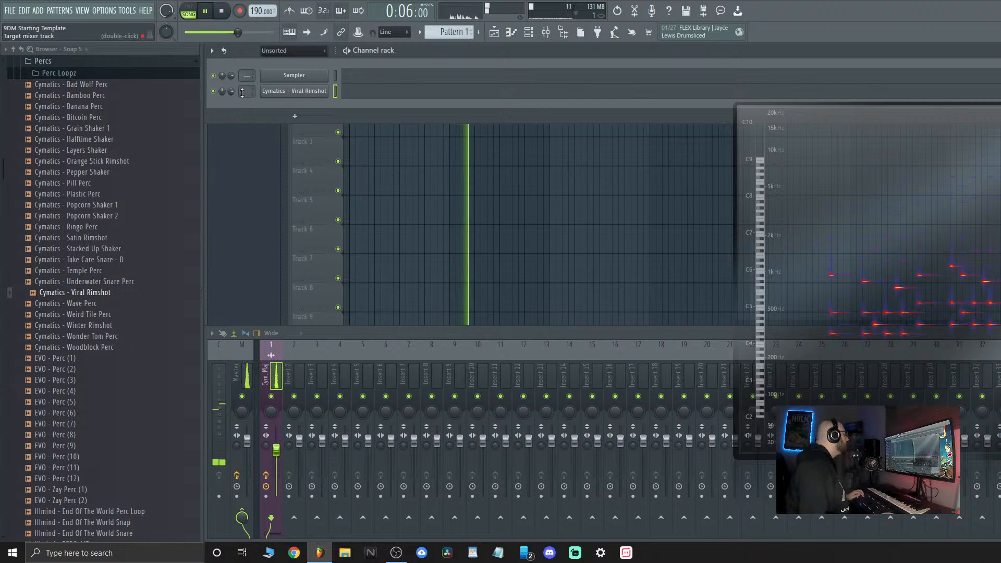
click(283, 48)
click(274, 57)
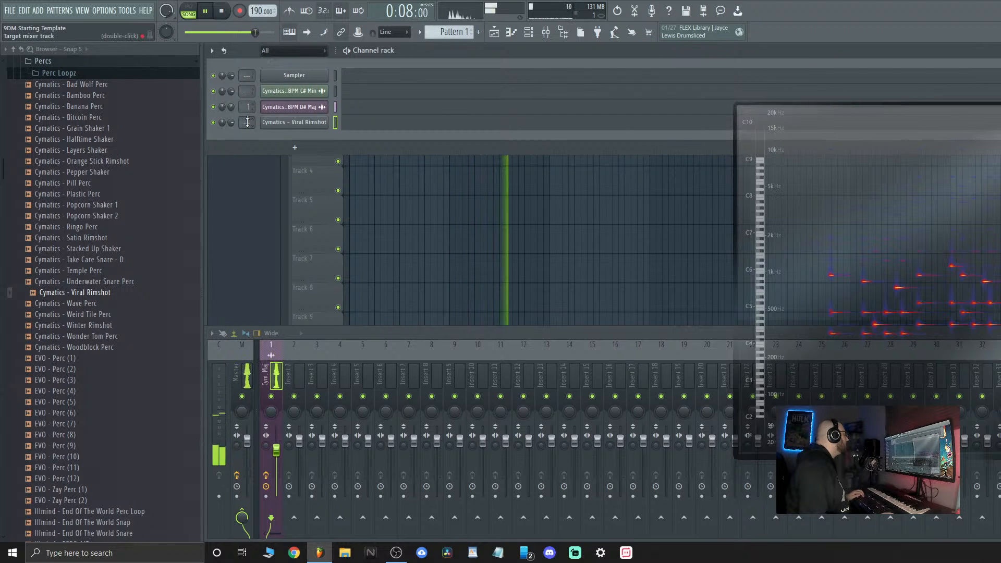
Route the Viral Rimshot channel to mixer track 2 and reveal the channel rack's step grid by briefly opening the graph editor
right_click(321, 122)
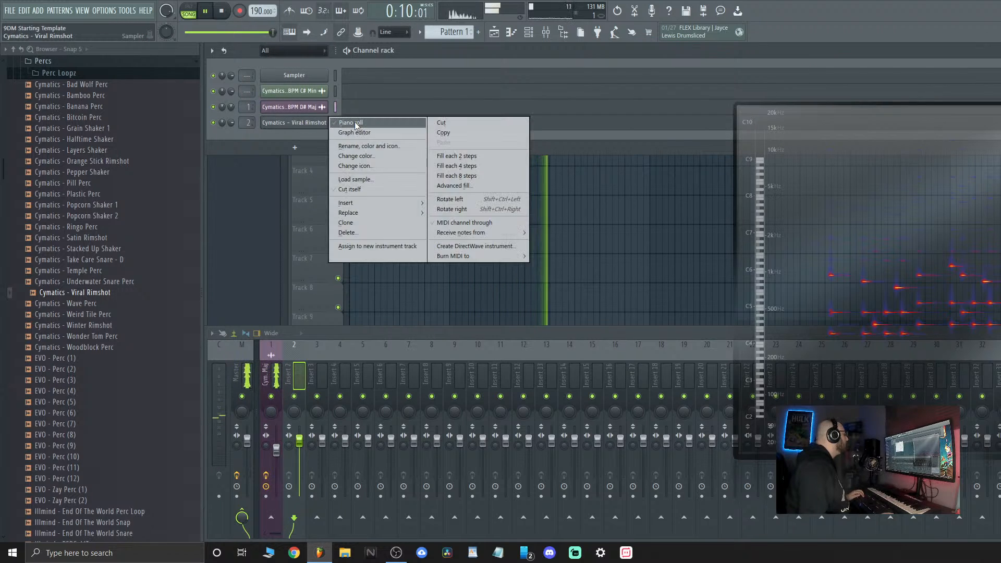
click(354, 133)
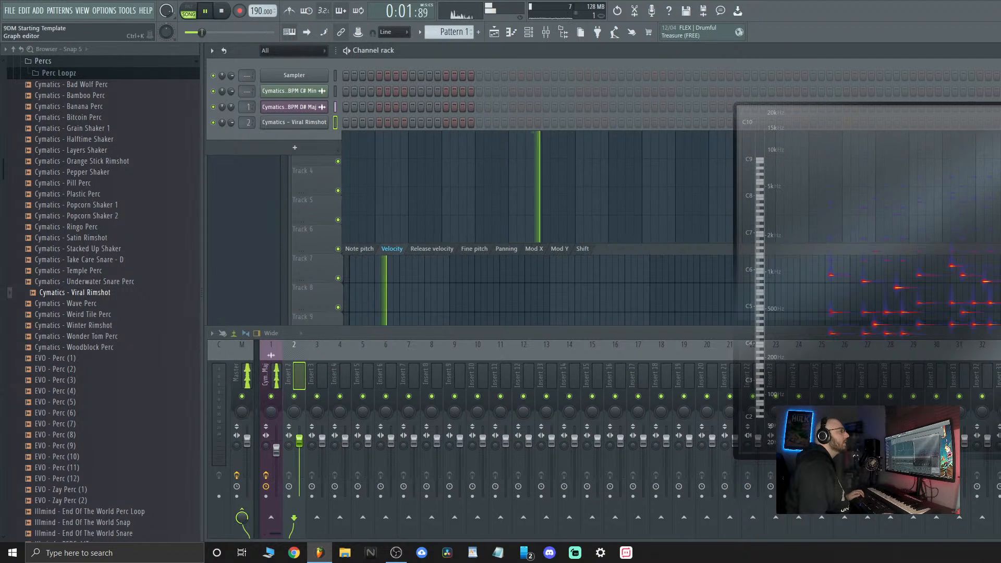
key(ctrl+k)
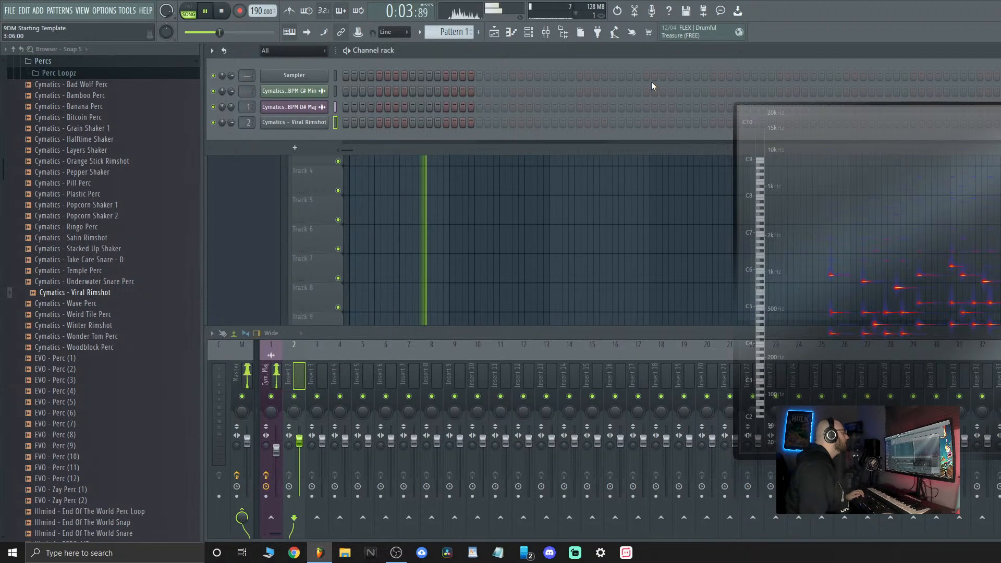
Replay the arrangement from the start and bring up the playlist
key(space)
key(space)
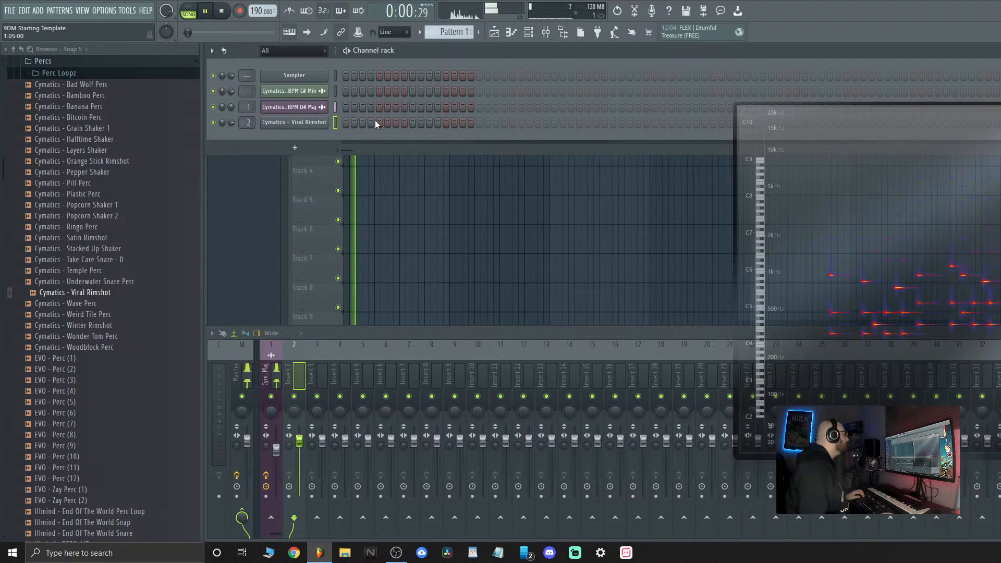
key(space)
key(space)
key(space)
key(F5)
key(space)
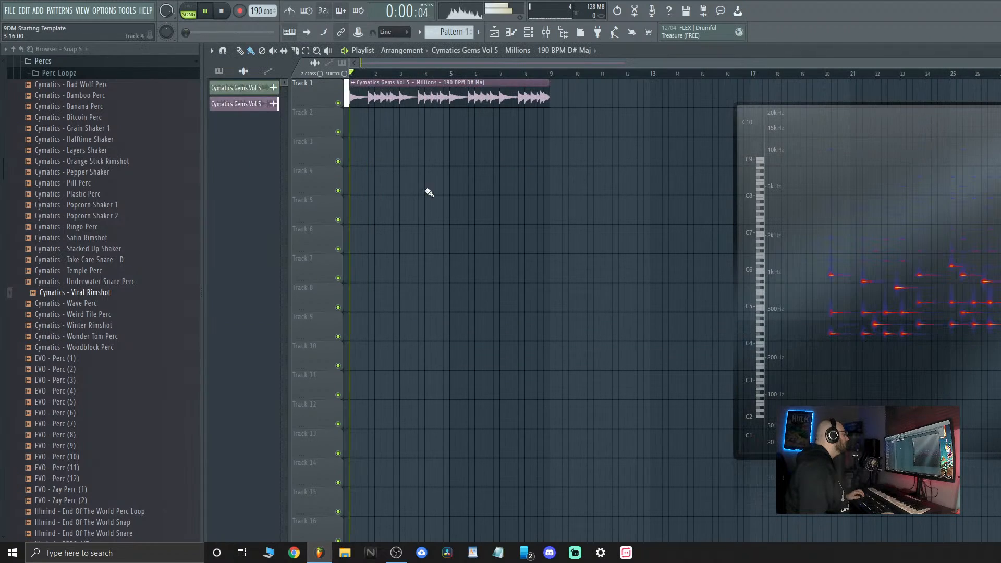
click(404, 155)
key(space)
right_click(436, 153)
Place a Pattern 1 clip at the start of Track 2 in the playlist, then close the playlist
click(219, 71)
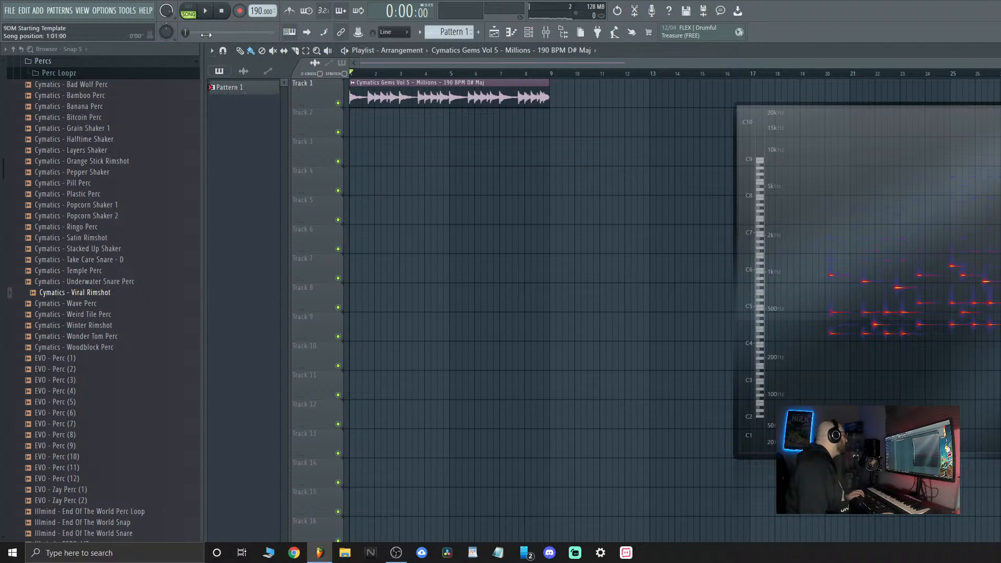
click(228, 90)
click(404, 131)
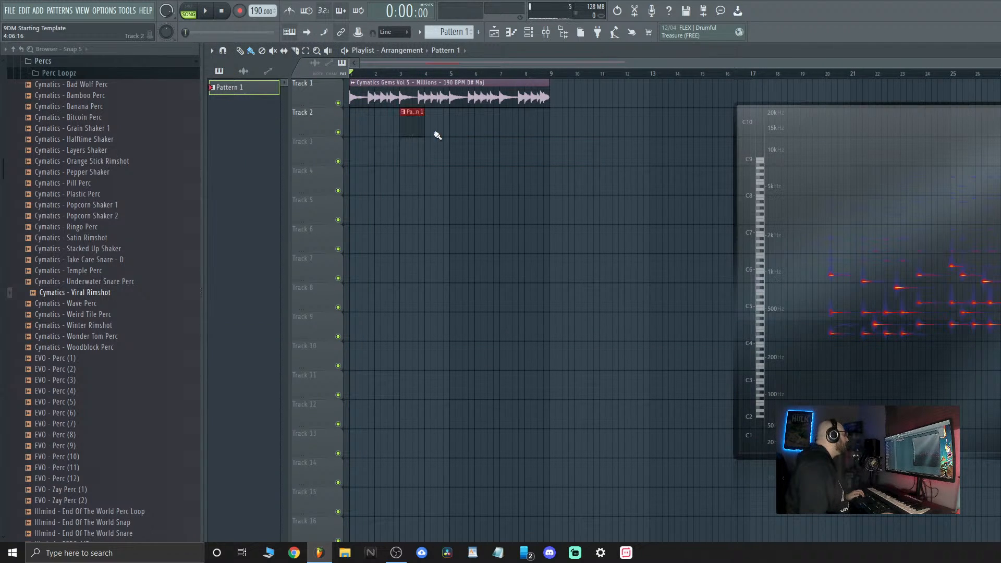
drag(409, 119, 360, 119)
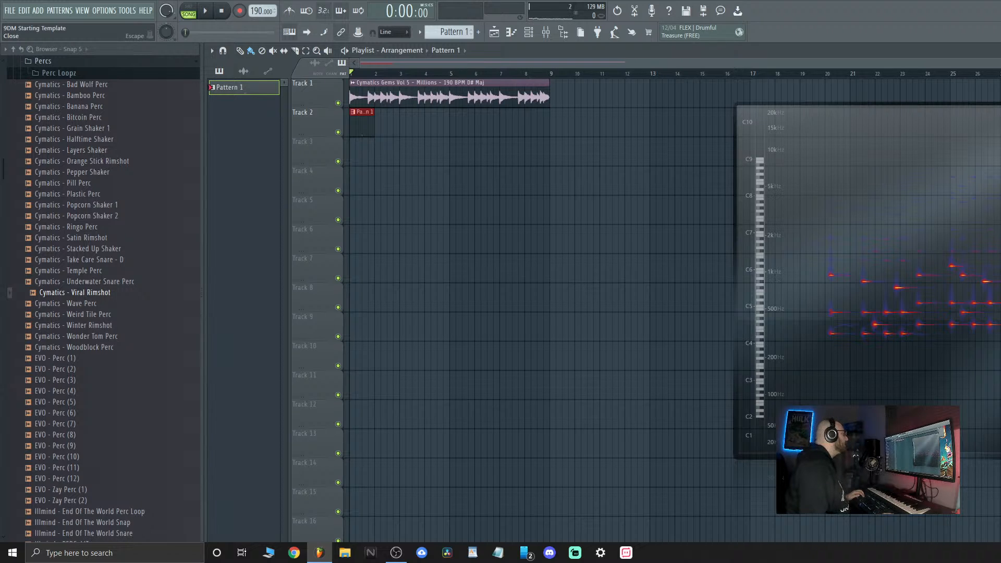
click(1000, 50)
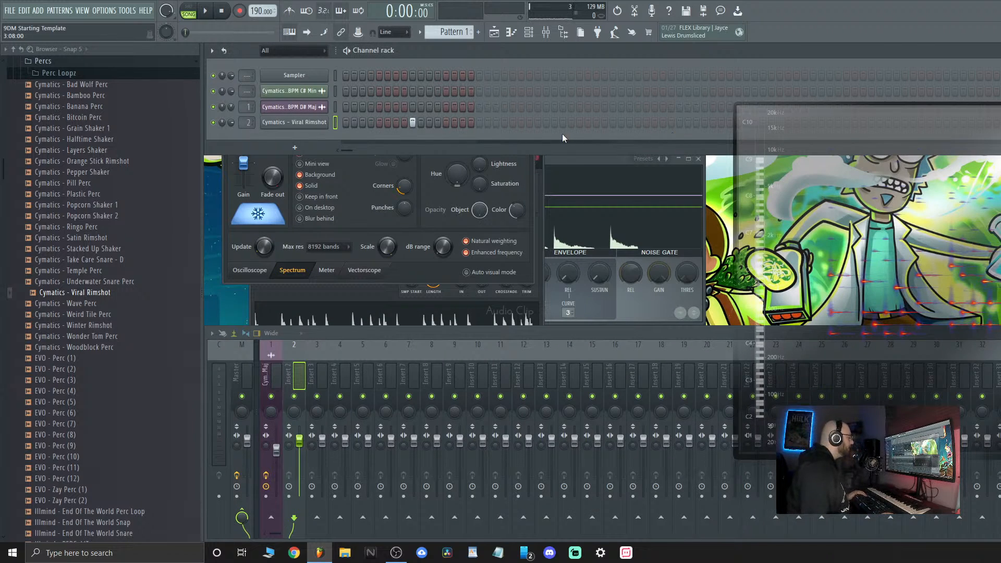
Play the arrangement and place Viral Rimshot hits on step 9 of bars 1 through 5 in Pattern 1
key(space)
click(545, 122)
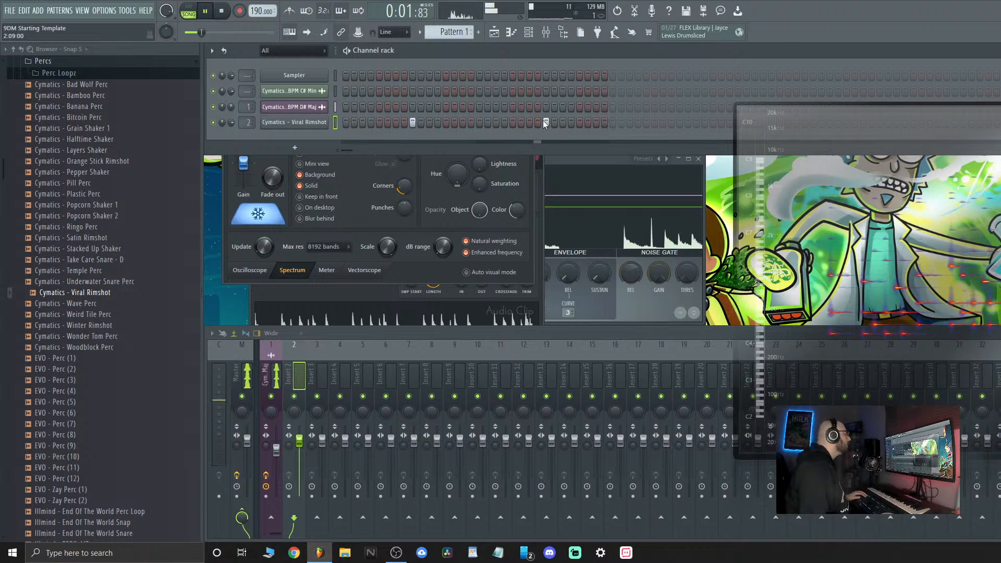
click(678, 123)
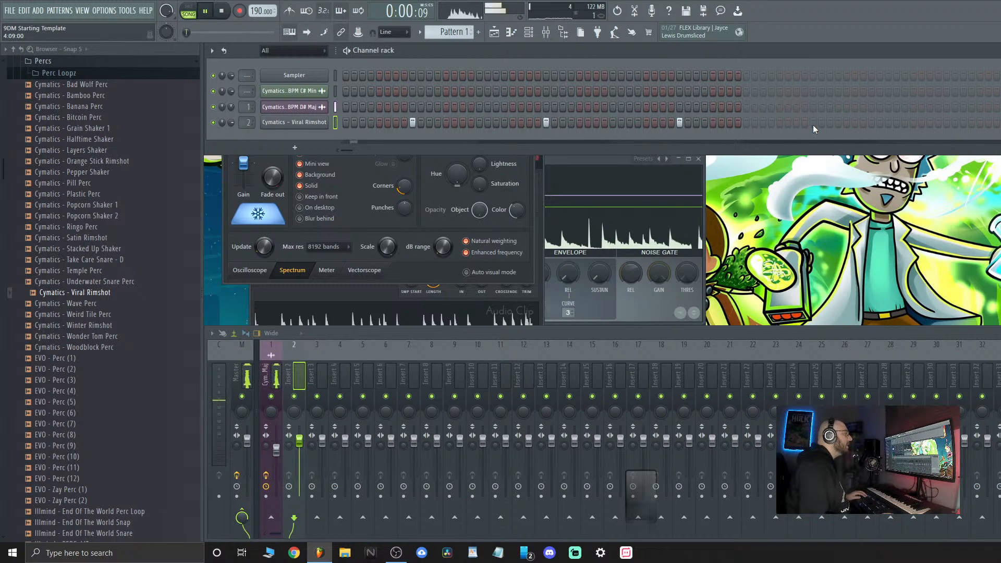
click(812, 123)
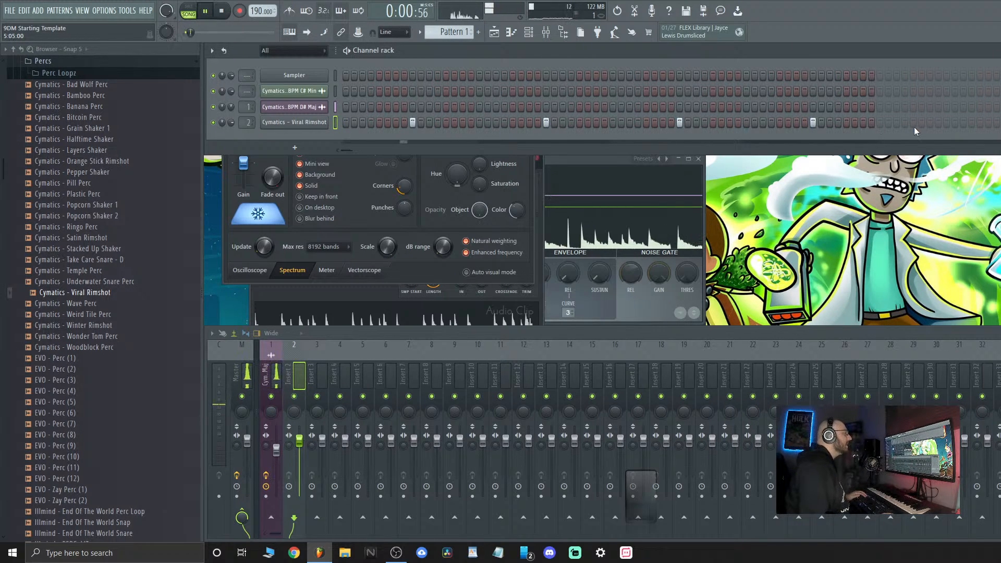
click(945, 122)
Add an extra Viral Rimshot hit on step 15 of bar 3
click(721, 123)
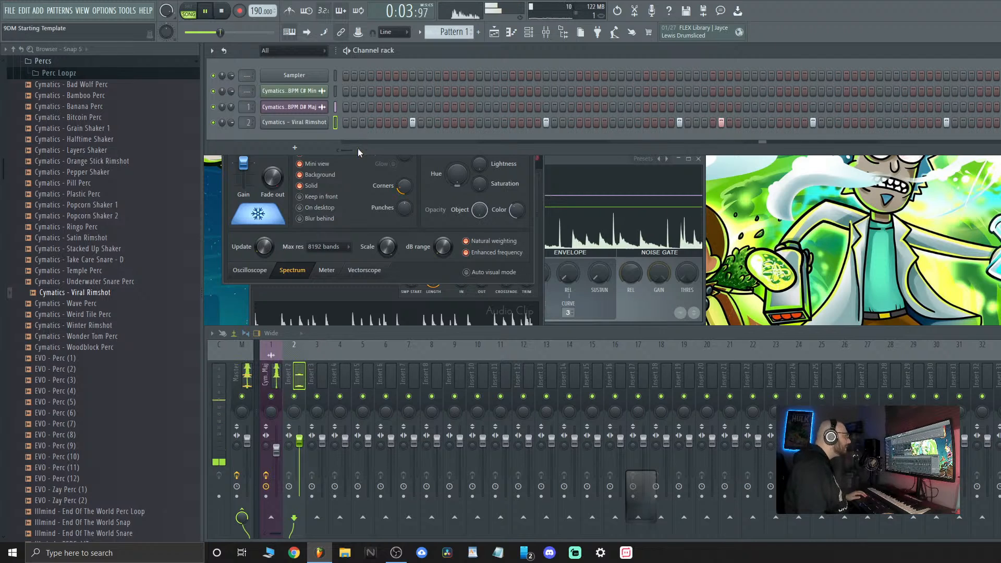
right_click(721, 123)
click(729, 122)
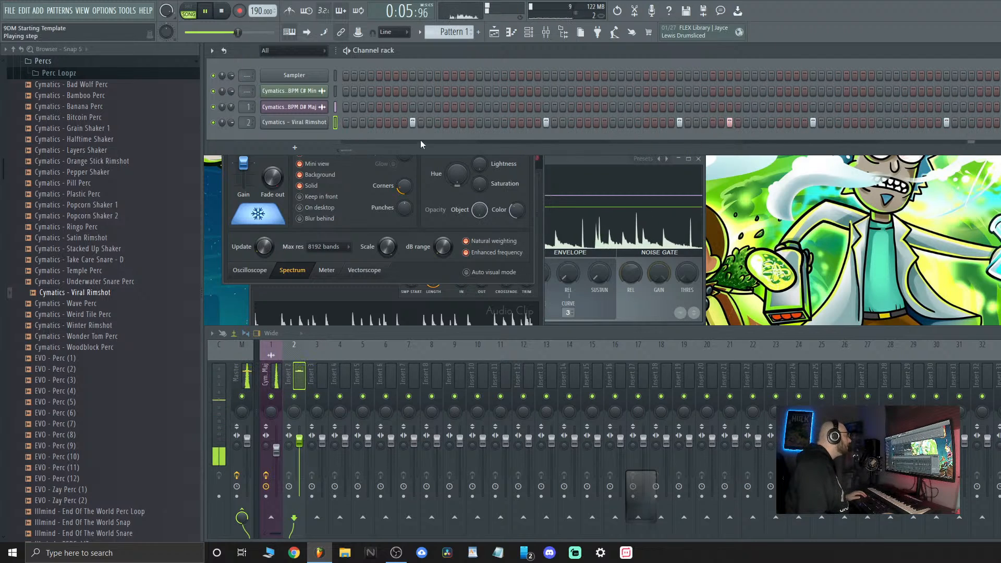
Replace the Viral Rimshot hit on step 5 of bar 7 with hits on steps 9 and 15, and replay
drag(348, 149, 409, 149)
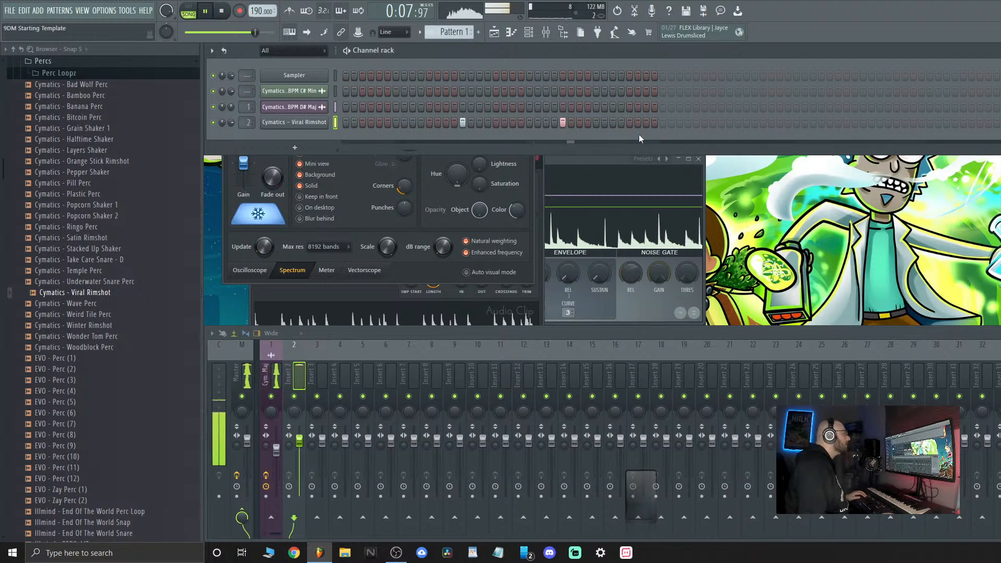
key(space)
right_click(562, 122)
click(596, 123)
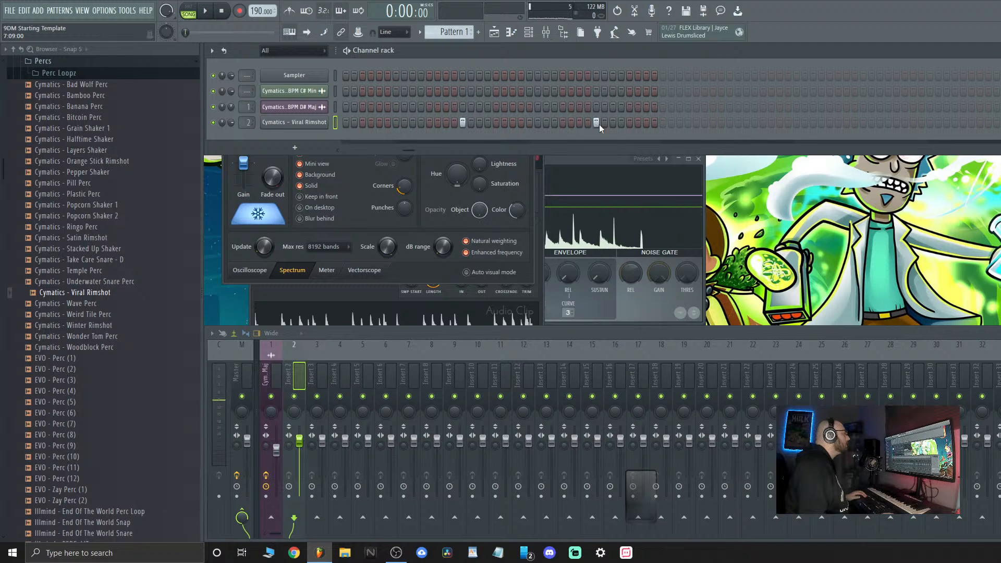
click(647, 122)
key(space)
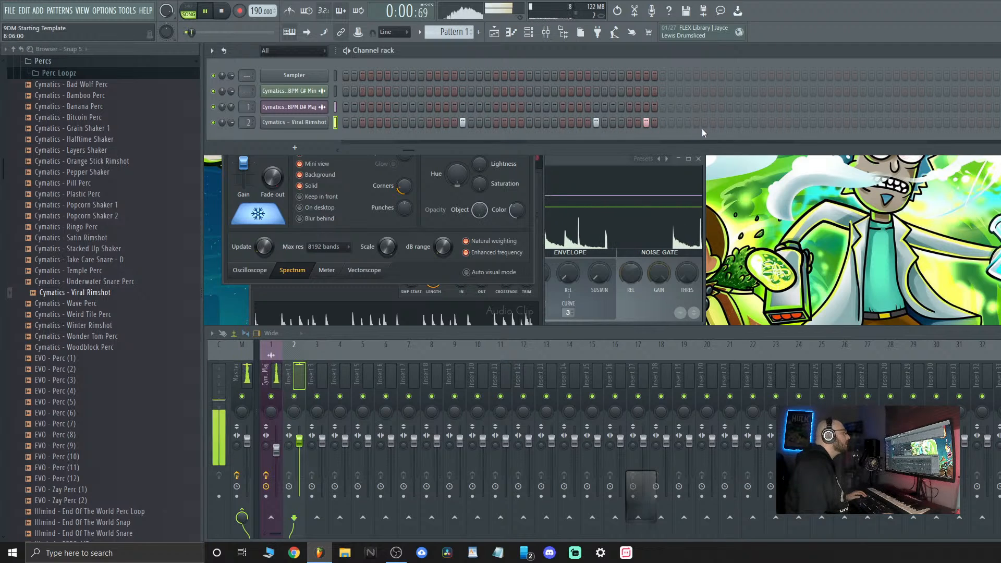
Place Viral Rimshot hits on steps 3, 9, 13 and 15 of bar 8
click(729, 122)
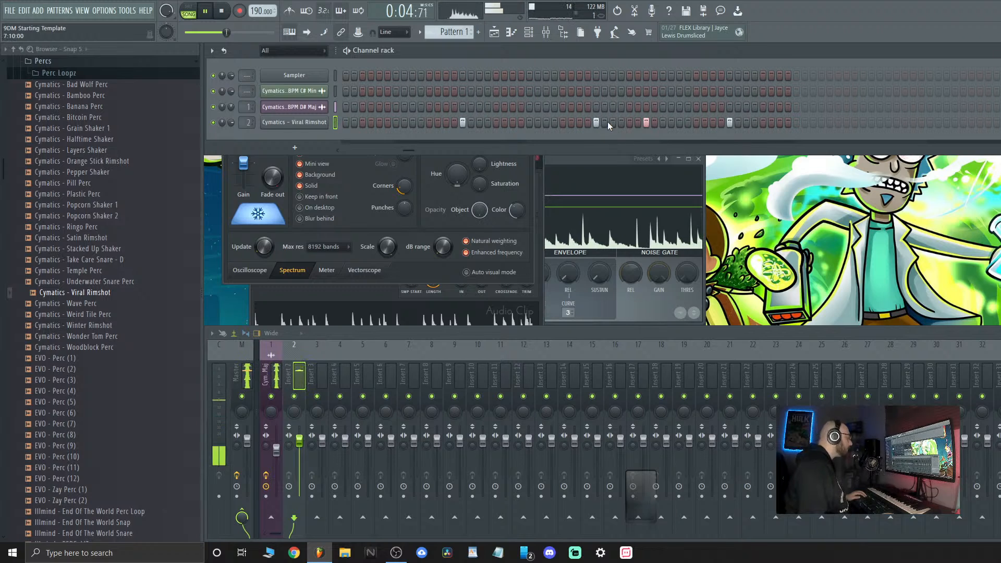
click(670, 123)
click(671, 122)
click(679, 123)
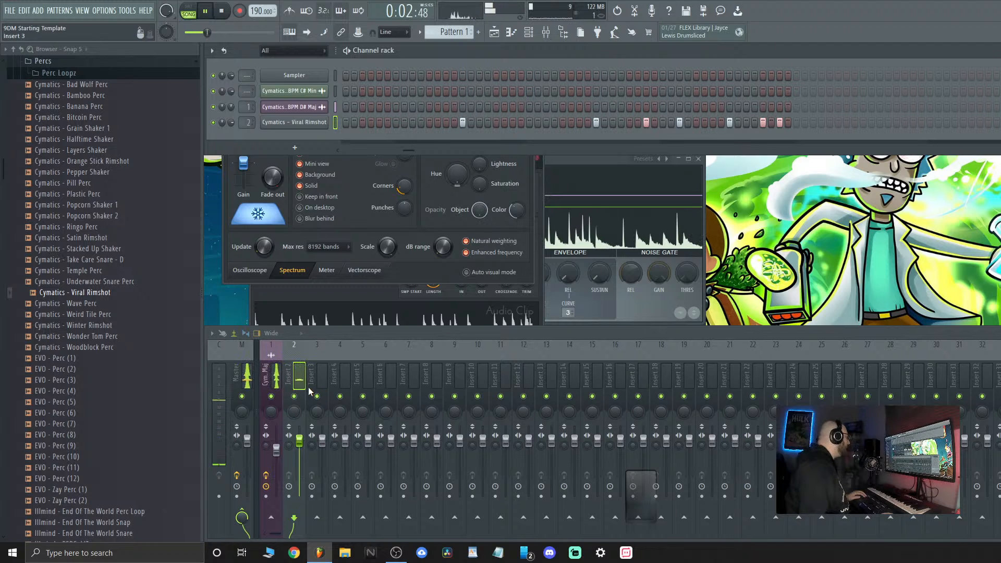
Add Fruity Reeverb 2 to the Viral Rimshot's mixer track and adjust the effect slot's mix level
click(1000, 362)
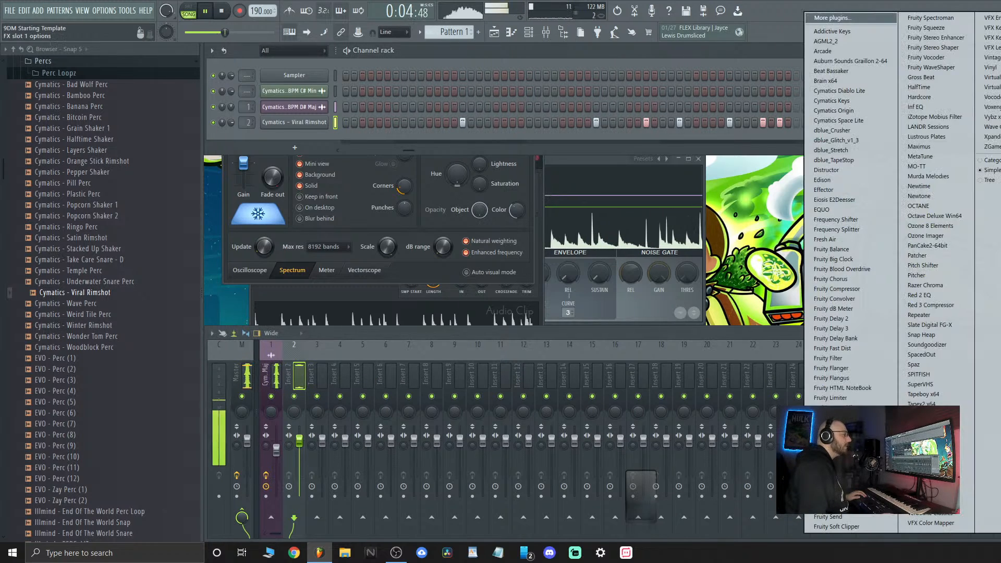
click(835, 497)
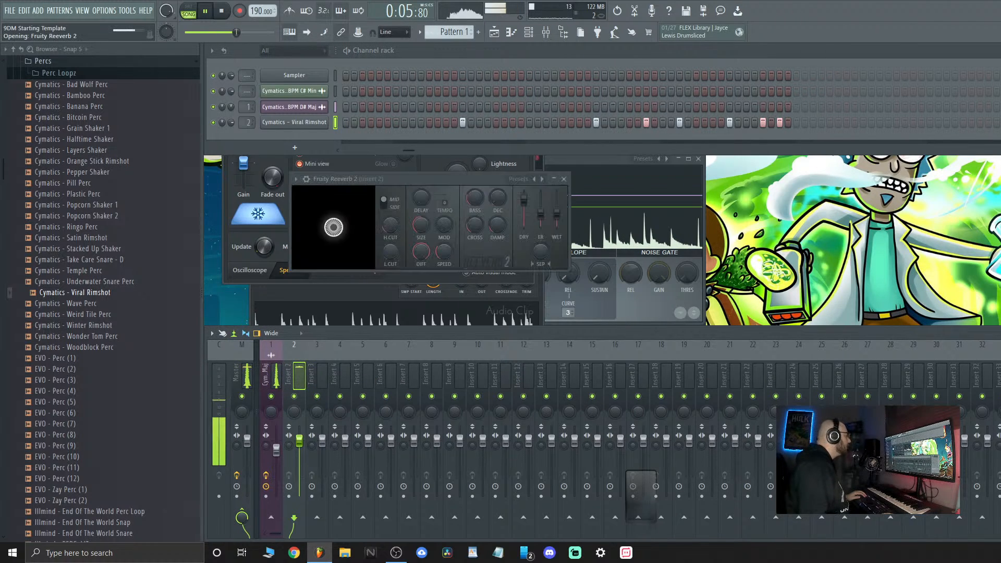
drag(1000, 375, 1000, 388)
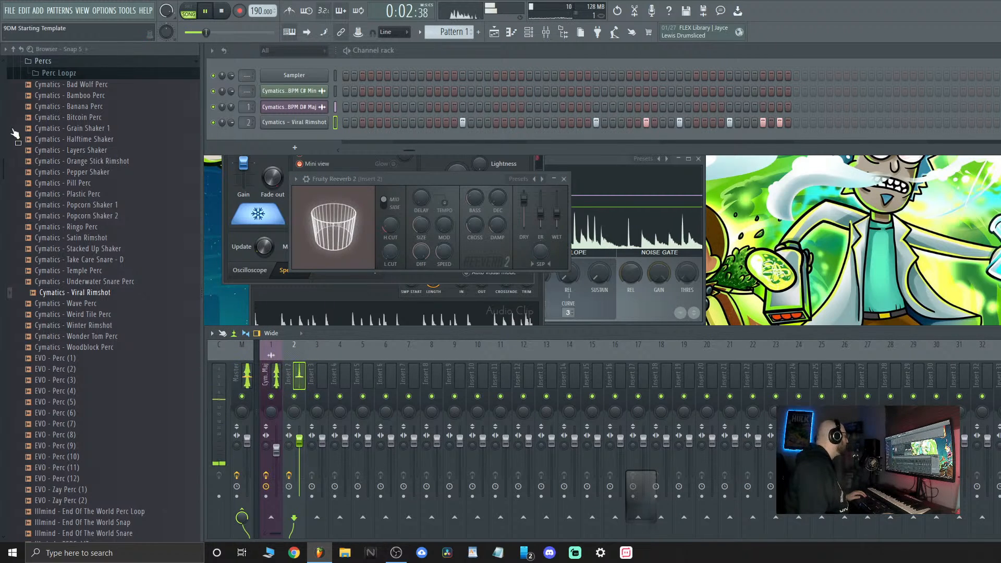
Audition the Cymatics perc samples below Viral Rimshot and add Winter Rimshot as a new channel
click(125, 303)
click(123, 314)
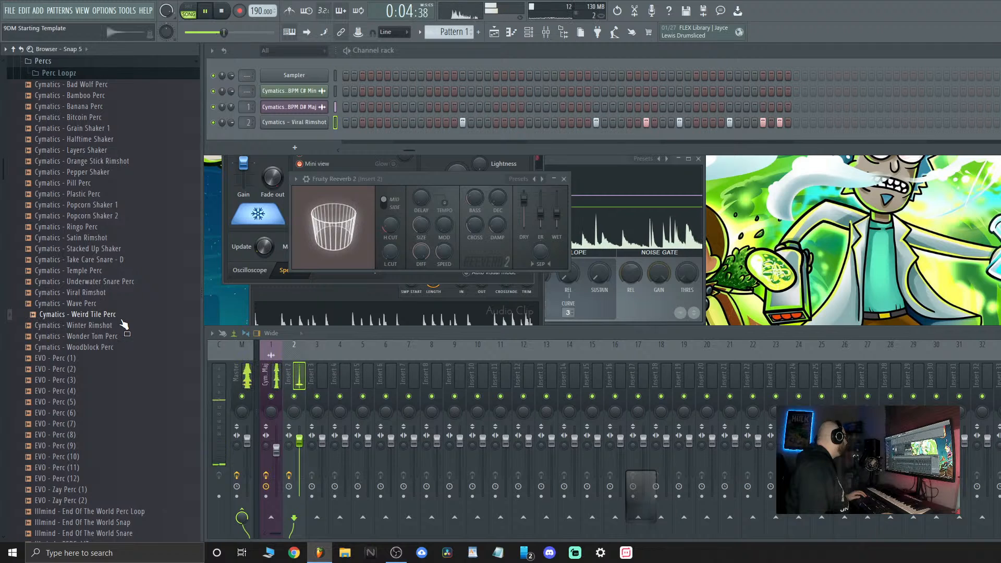
click(124, 326)
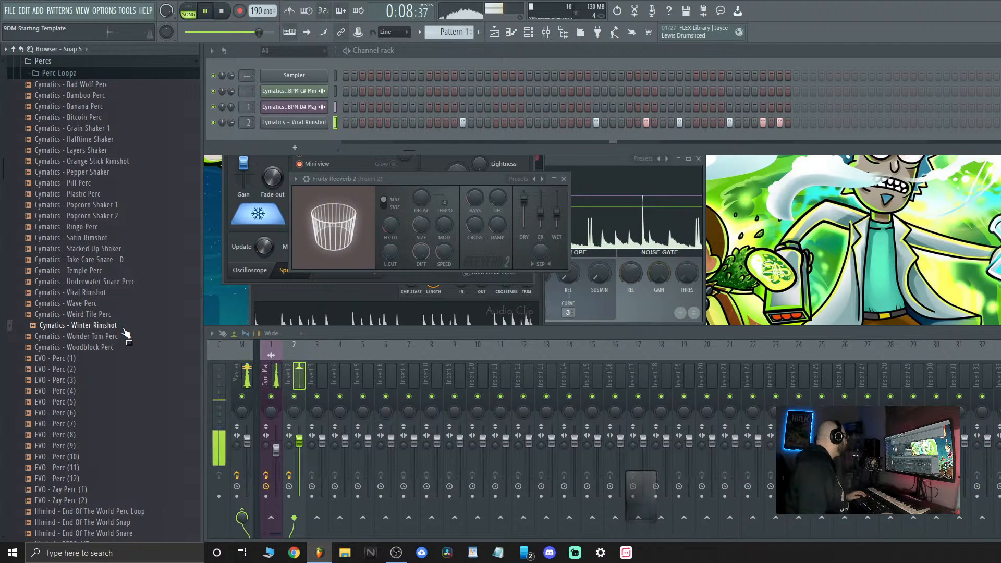
drag(124, 329, 304, 137)
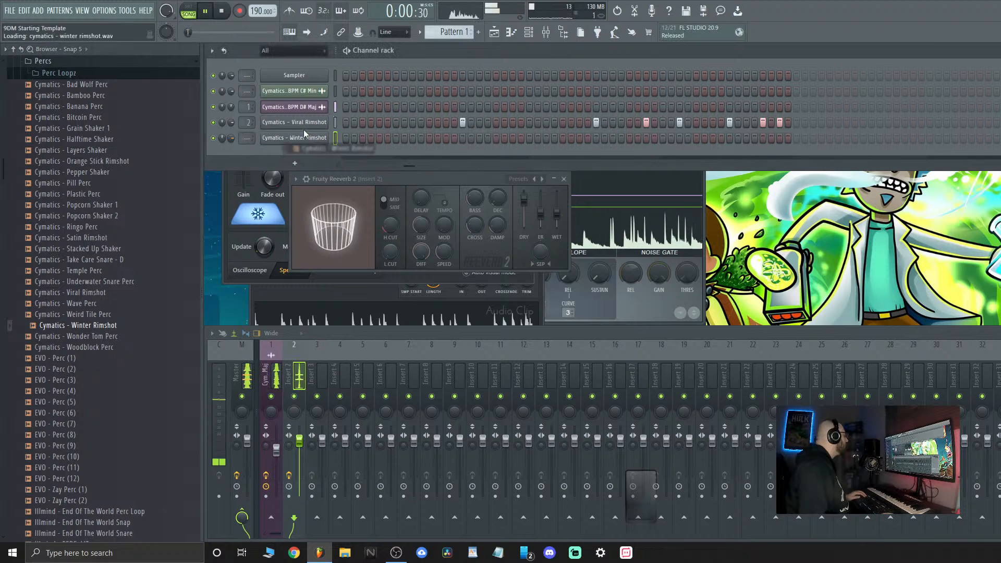
Try the copied Viral Rimshot pattern on the Winter Rimshot channel and cut its steps again
right_click(303, 138)
right_click(296, 139)
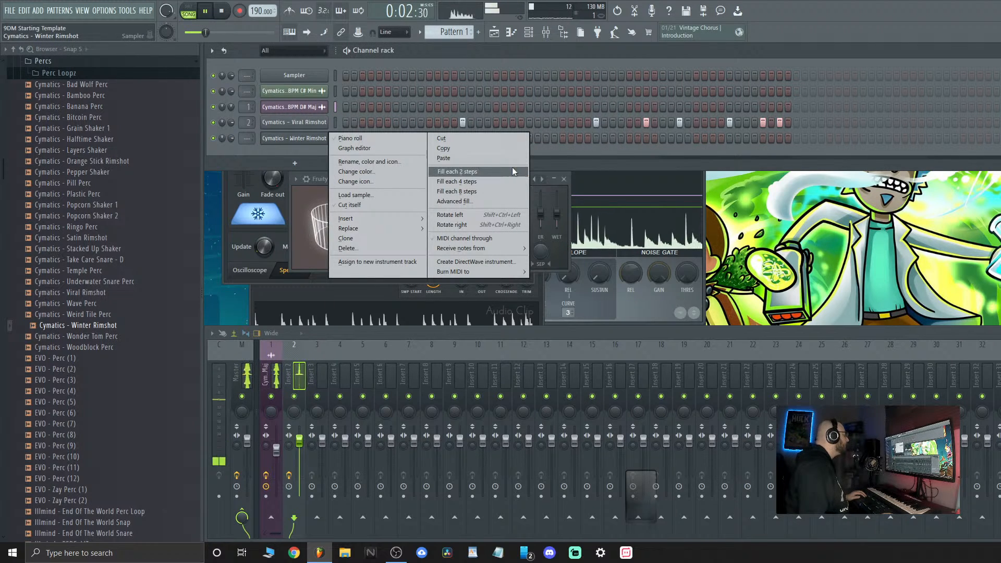
click(444, 158)
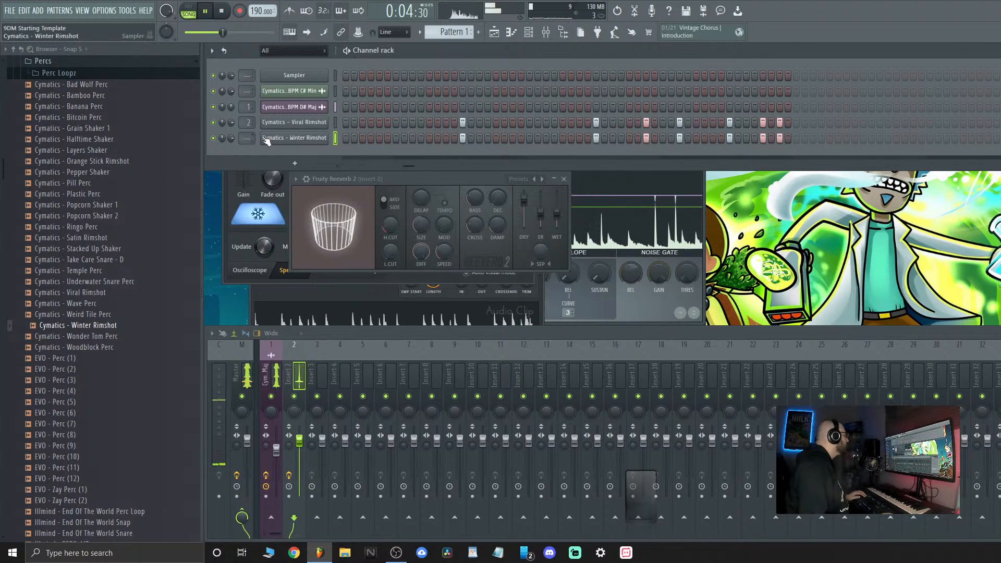
right_click(305, 137)
click(434, 140)
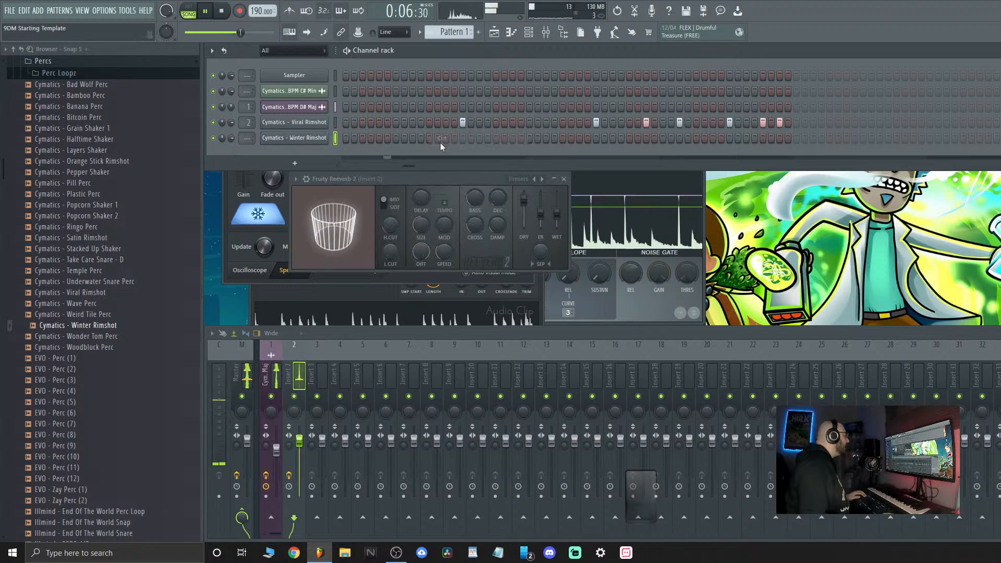
Delete the Winter Rimshot channel from the channel rack
right_click(297, 138)
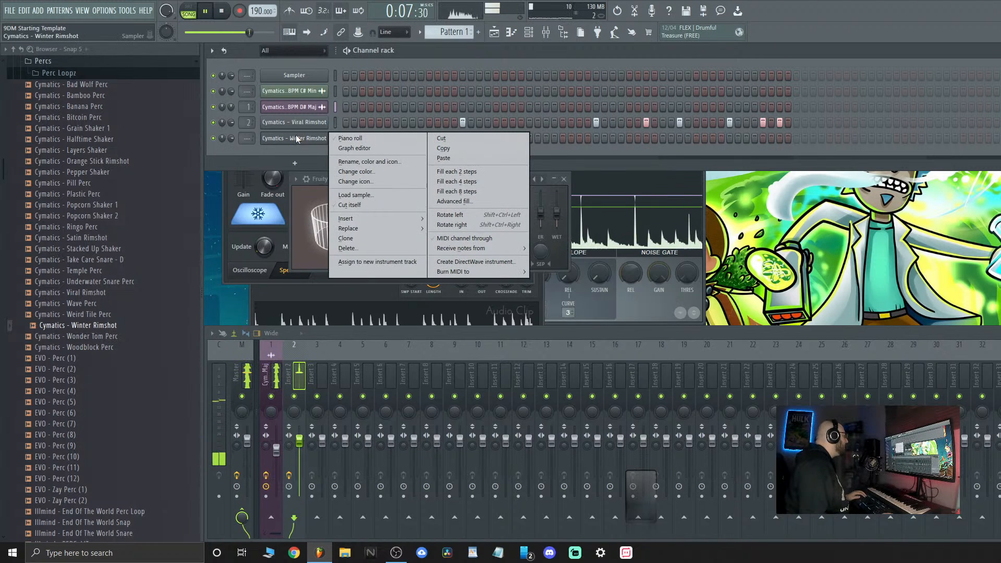
click(391, 246)
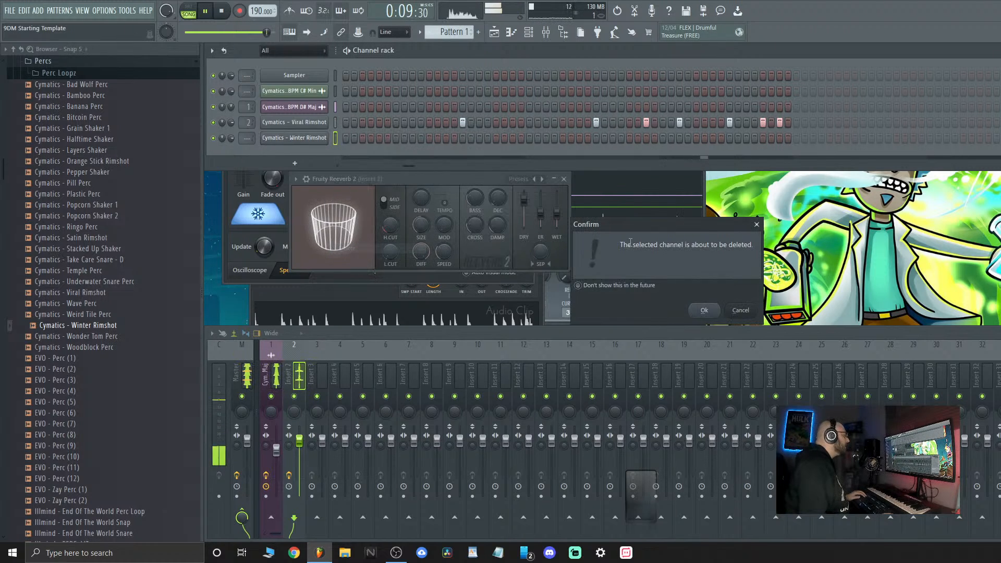
click(704, 310)
Close the Percs sample folder and open the Closed Hi-Hats folder of the drum pack
click(63, 73)
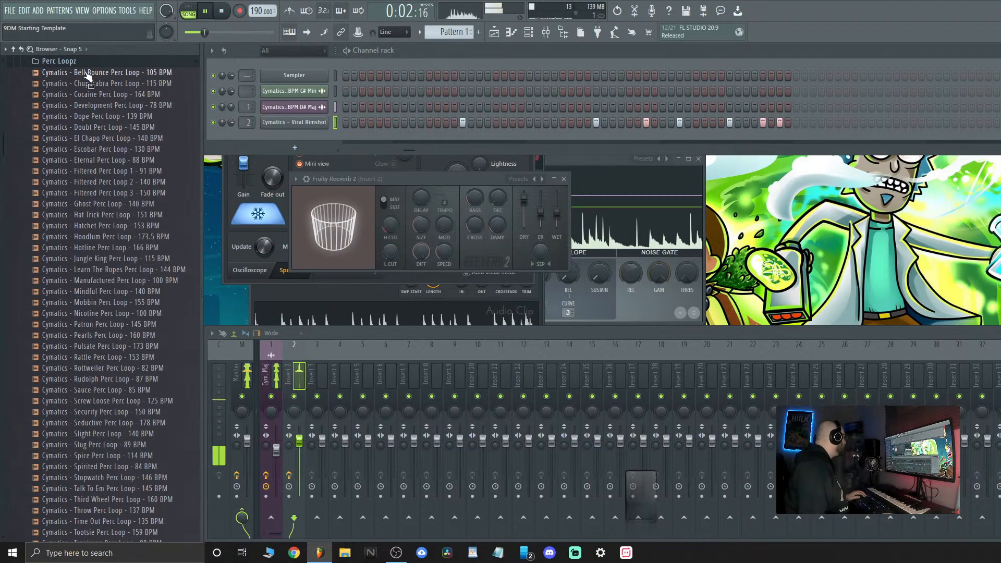
click(68, 73)
scroll(91, 104, up, 6)
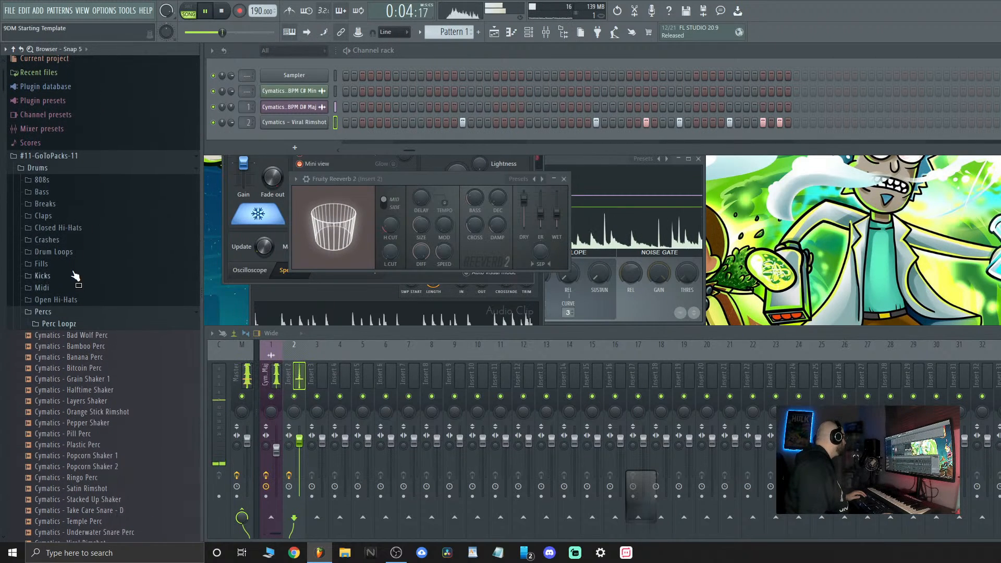
click(52, 311)
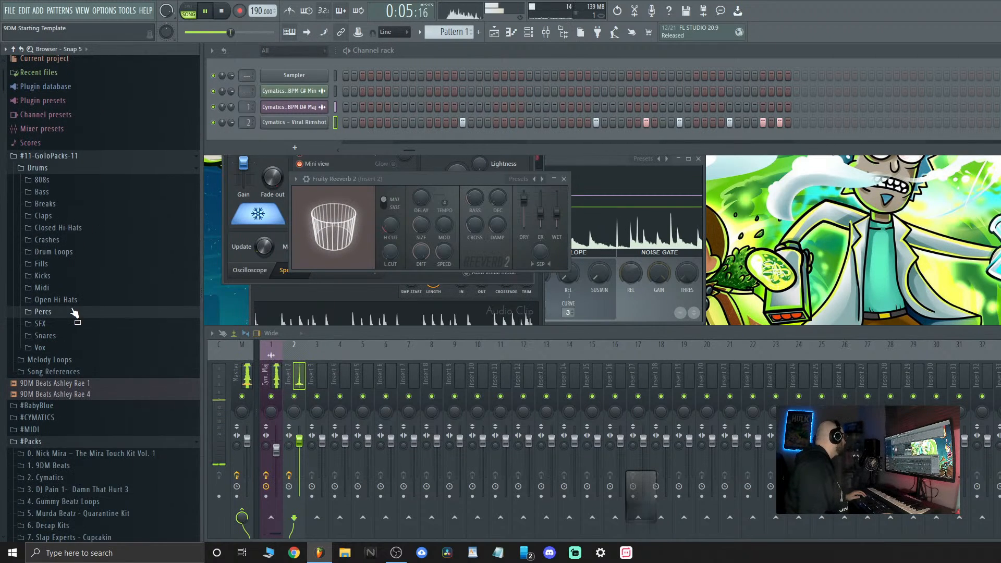
click(73, 228)
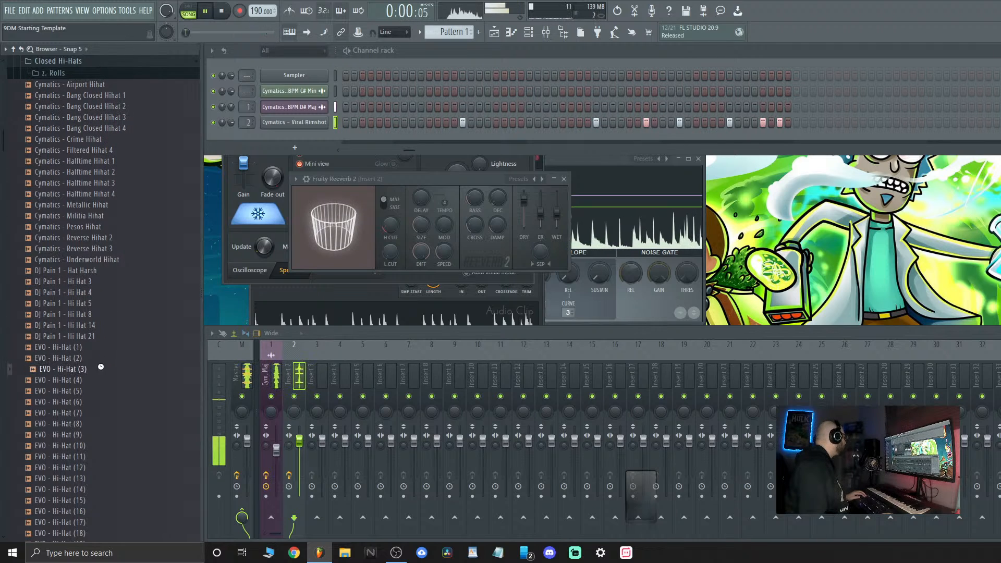
Audition the closed hi-hat samples from the EVO, Illmind and MURDA sets
click(111, 435)
click(111, 457)
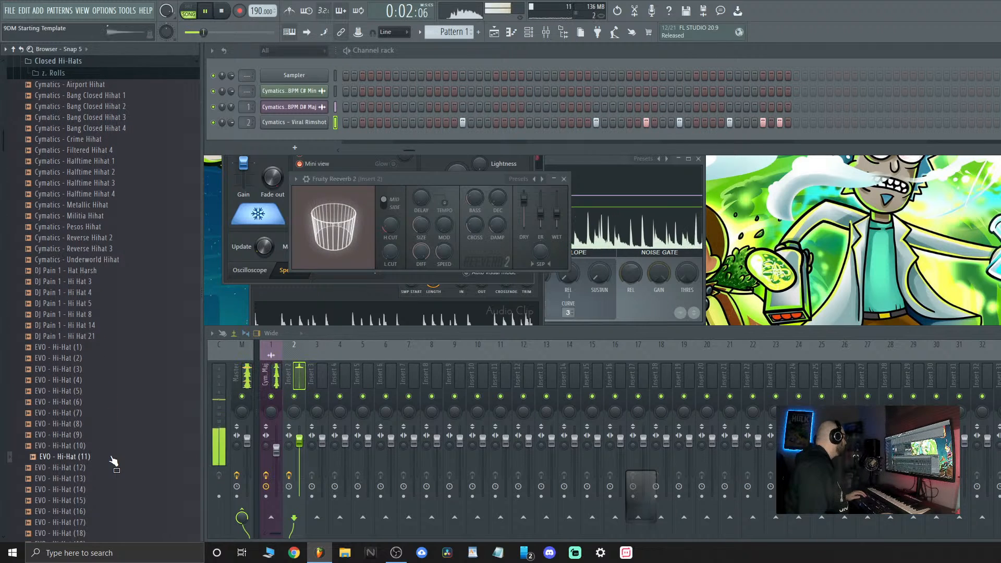
scroll(108, 365, down, 5)
click(113, 272)
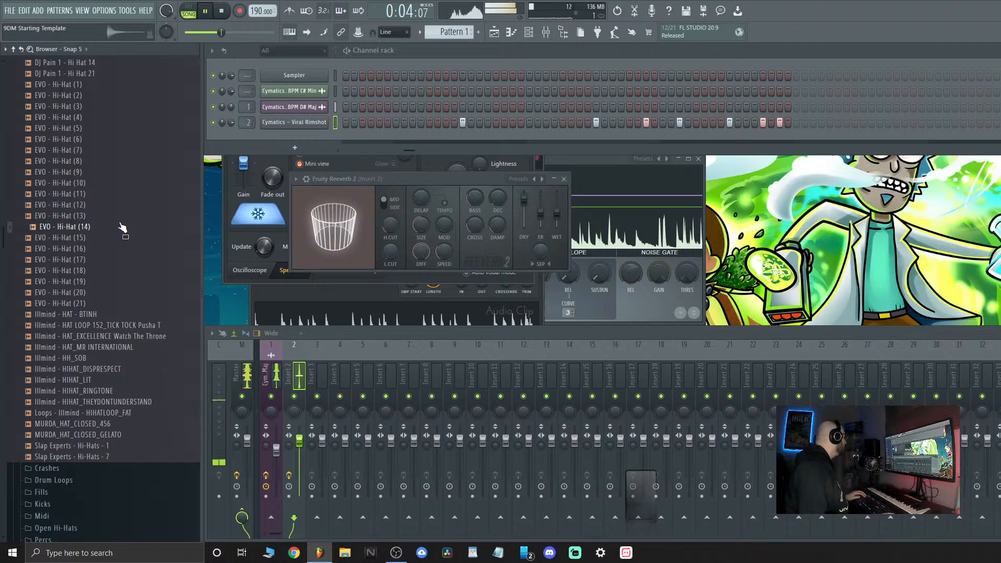
click(125, 336)
click(127, 347)
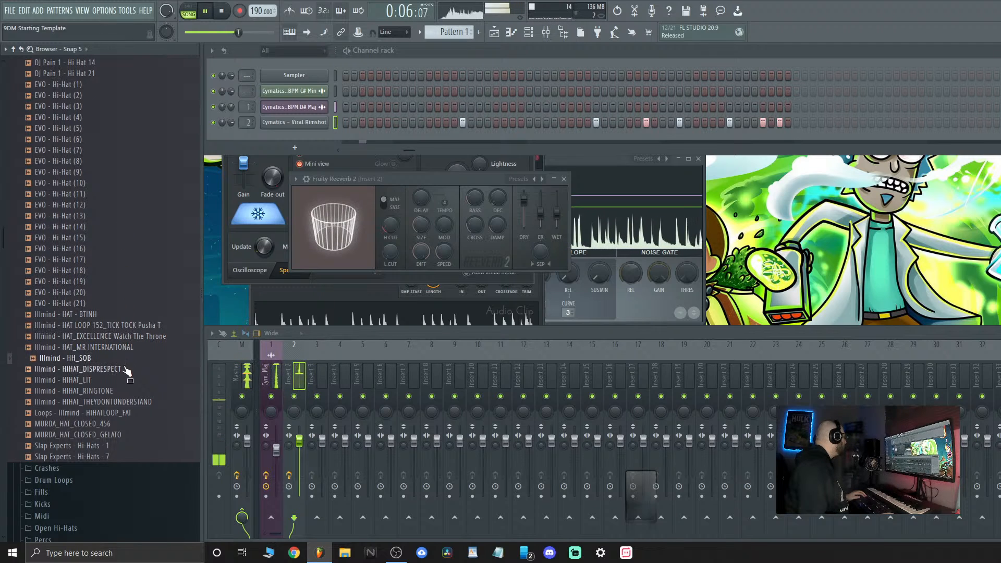
click(127, 402)
click(127, 435)
click(126, 425)
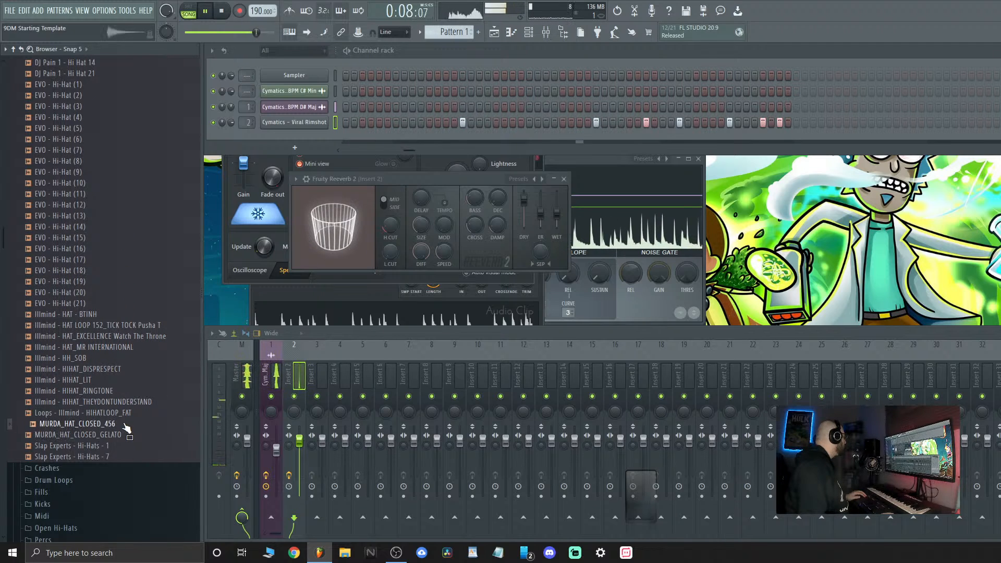
Add MURDA_HAT_CLOSED_456 as a new channel below Viral Rimshot and fill each 2 steps
drag(126, 426, 303, 91)
drag(301, 130, 300, 134)
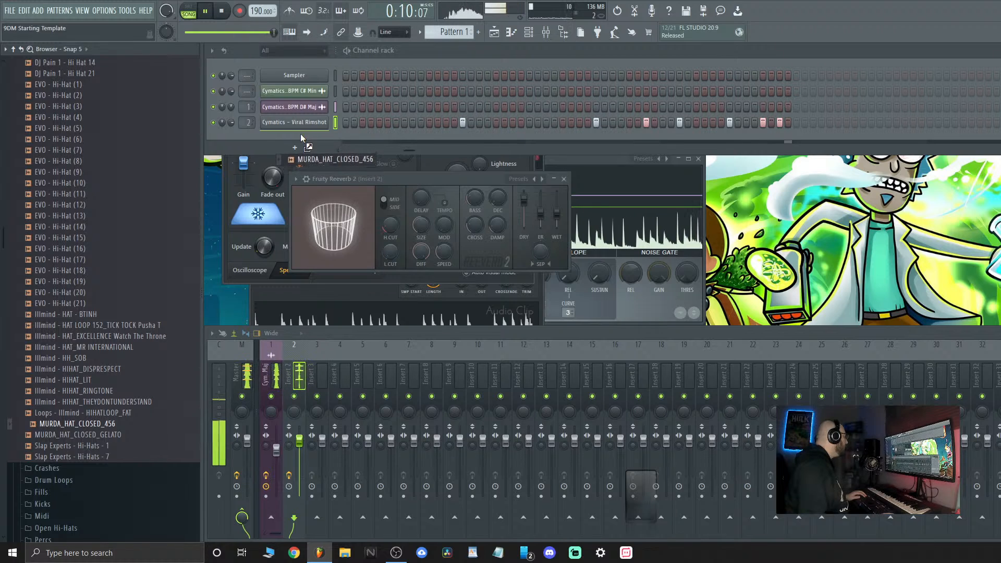
right_click(300, 134)
click(465, 172)
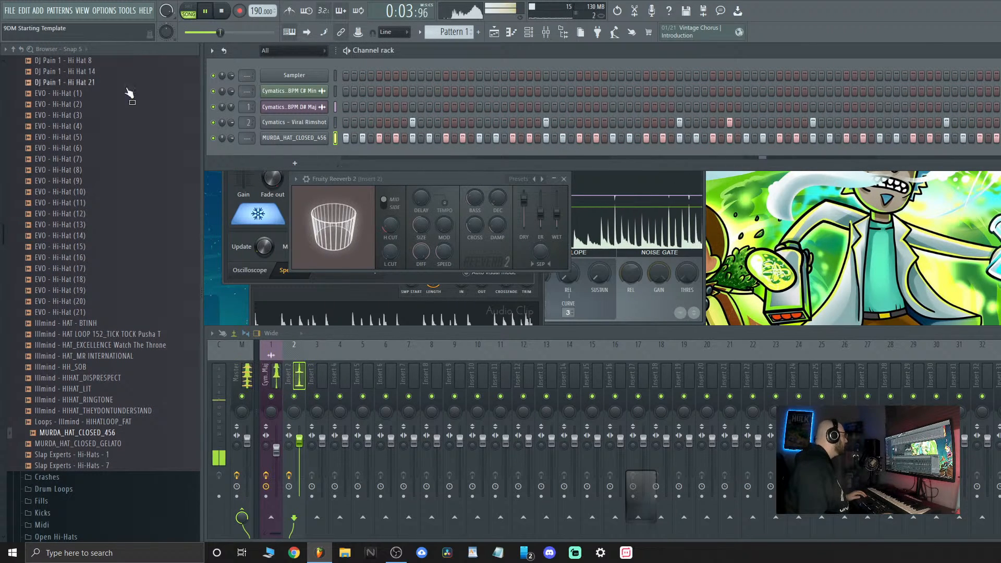
Open the closed hi-hat MIDI folder of the 9DM Beats Trap Money pack and load Rolling Hard onto the MURDA_HAT_CLOSED_456 channel
scroll(60, 224, up, 12)
click(66, 202)
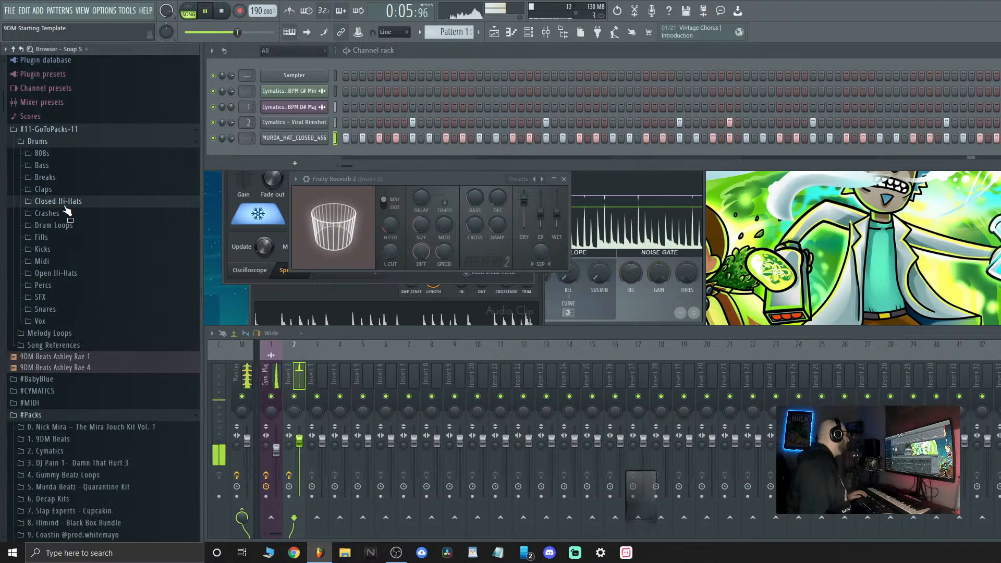
click(81, 260)
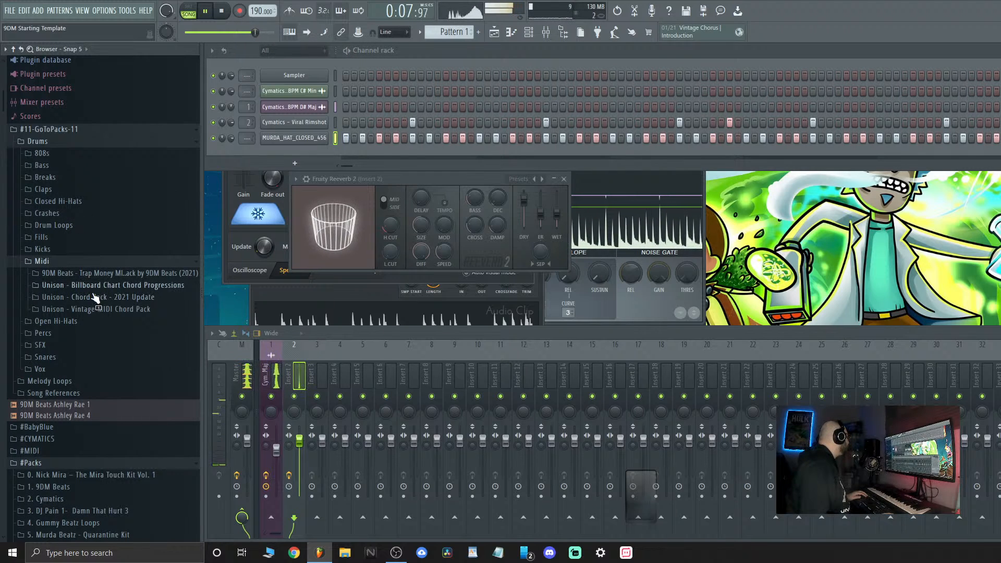
click(120, 274)
click(110, 323)
drag(127, 351, 253, 133)
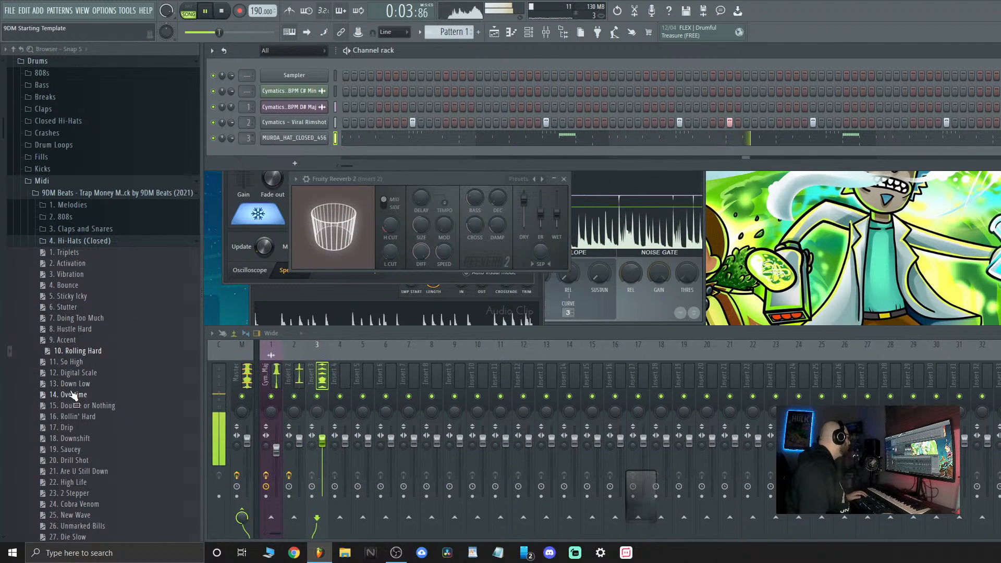
Try several closed hi-hat MIDI patterns from So High to Double or Nothing on the hat channel, restarting playback
drag(83, 364, 295, 138)
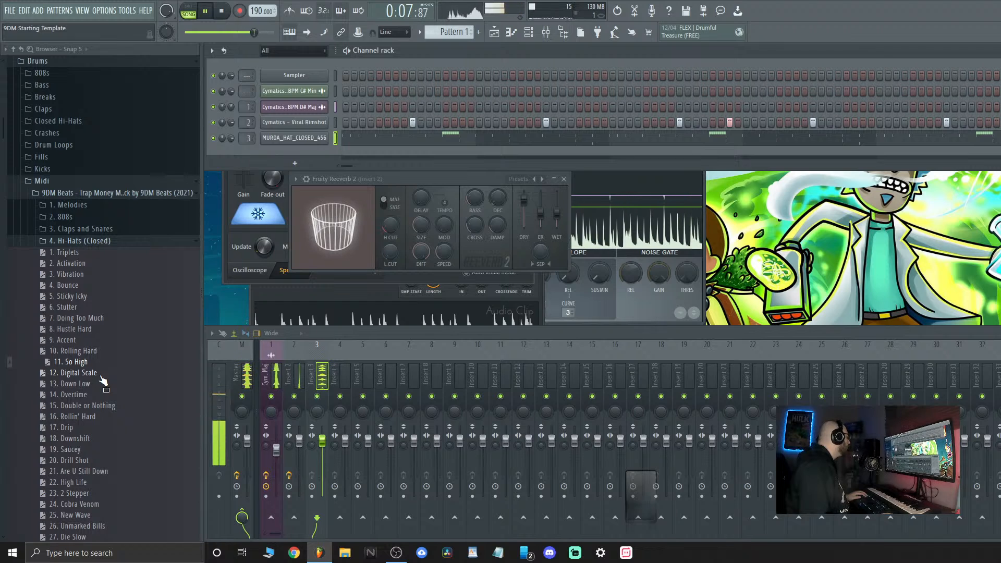
drag(103, 380, 278, 142)
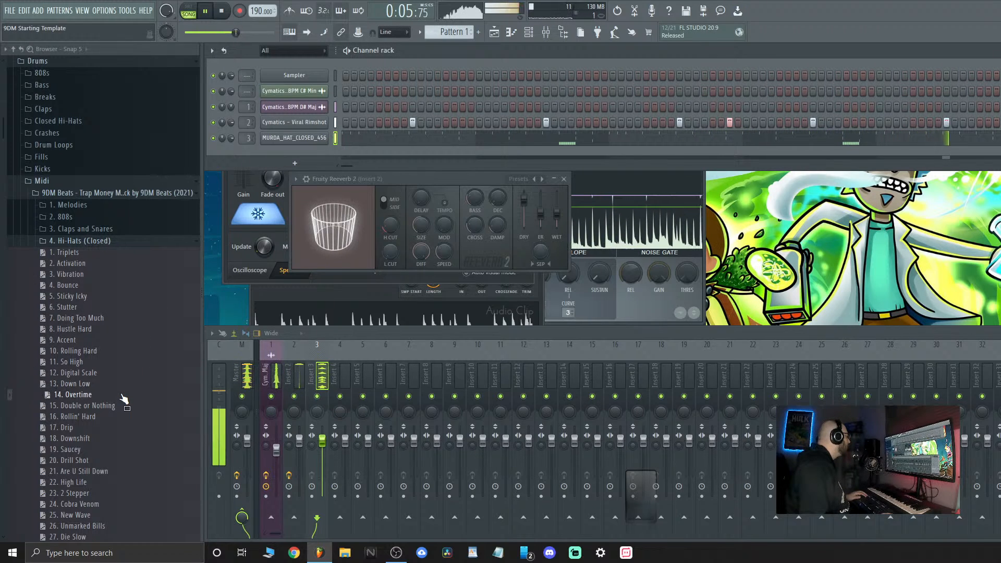
drag(123, 396, 293, 136)
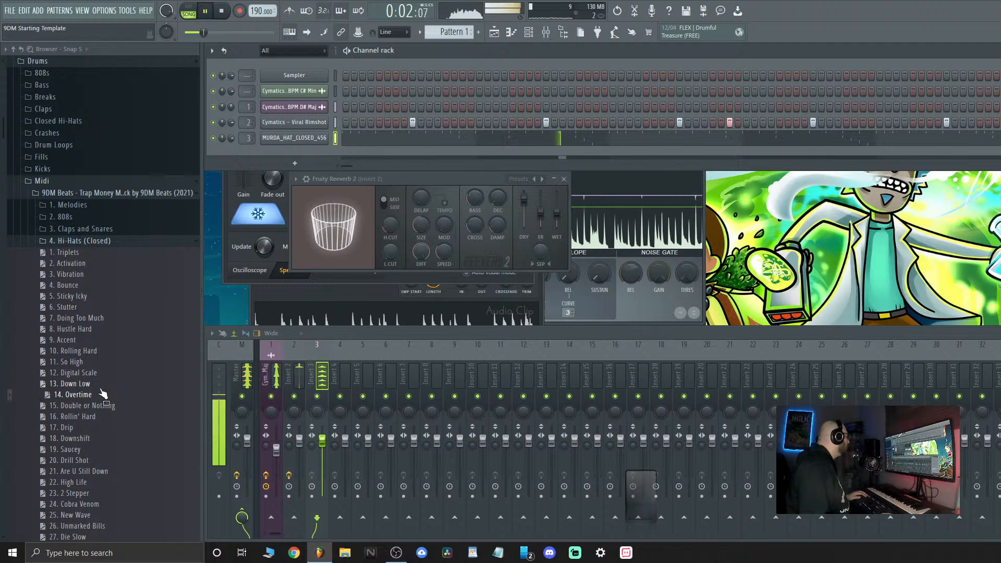
drag(83, 406, 307, 140)
key(space)
key(space)
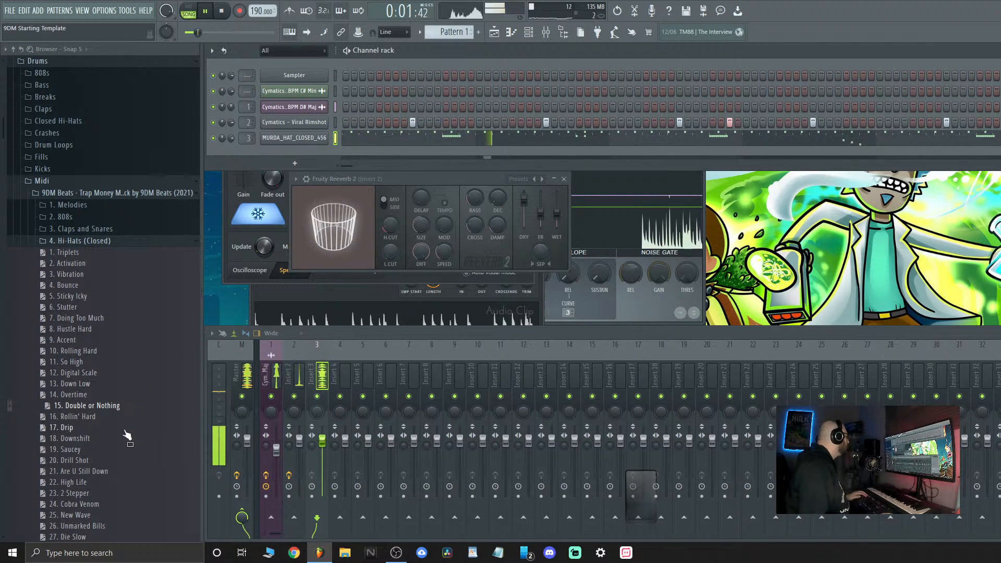
Load the Rollin' Hard MIDI pattern onto the MURDA_HAT_CLOSED_456 channel and open its piano roll
drag(128, 416, 289, 139)
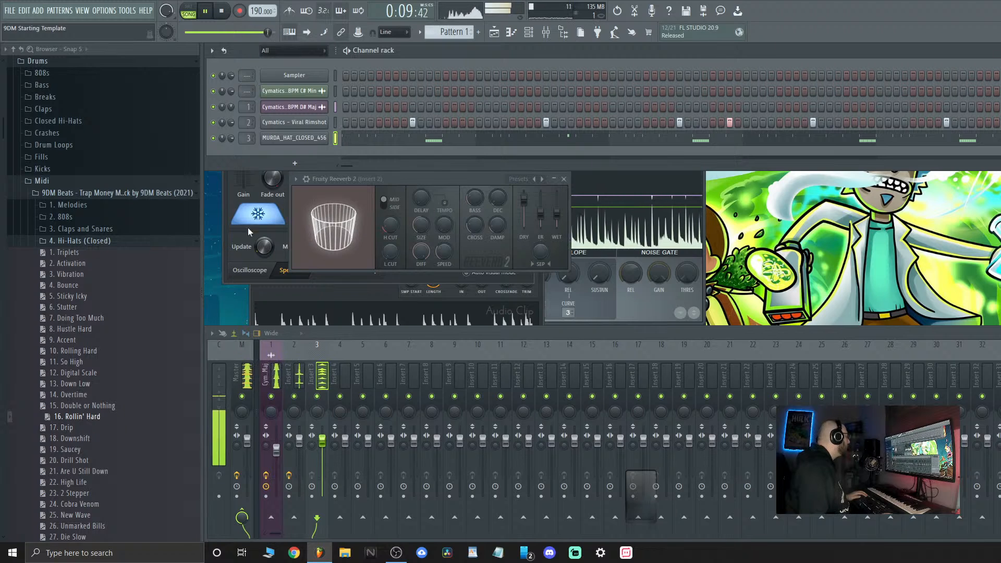
right_click(302, 139)
click(376, 140)
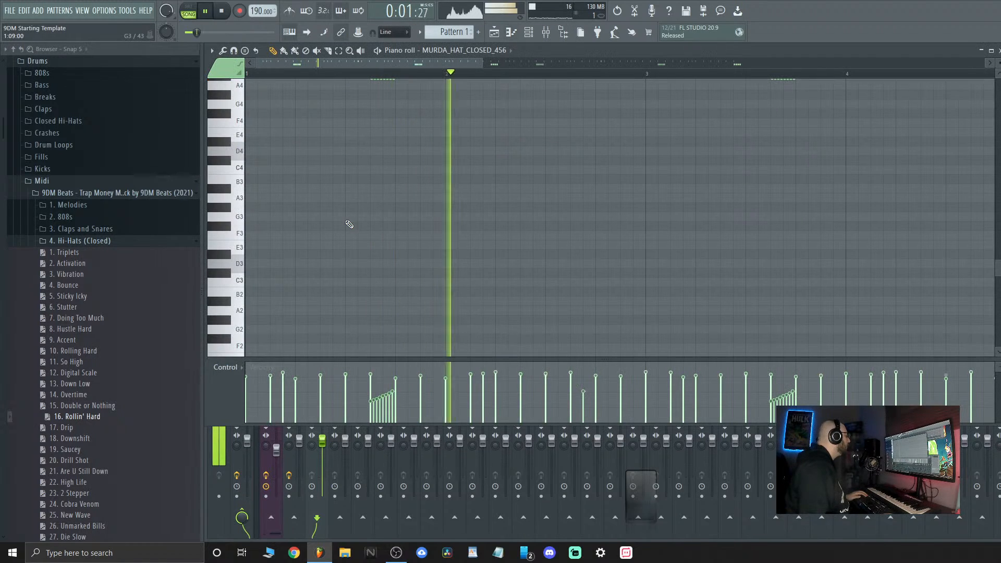
Delete the A#4 hi-hat roll in bar 1 and the C5 hit at the start of bar 2, and replay
scroll(440, 198, down, 5)
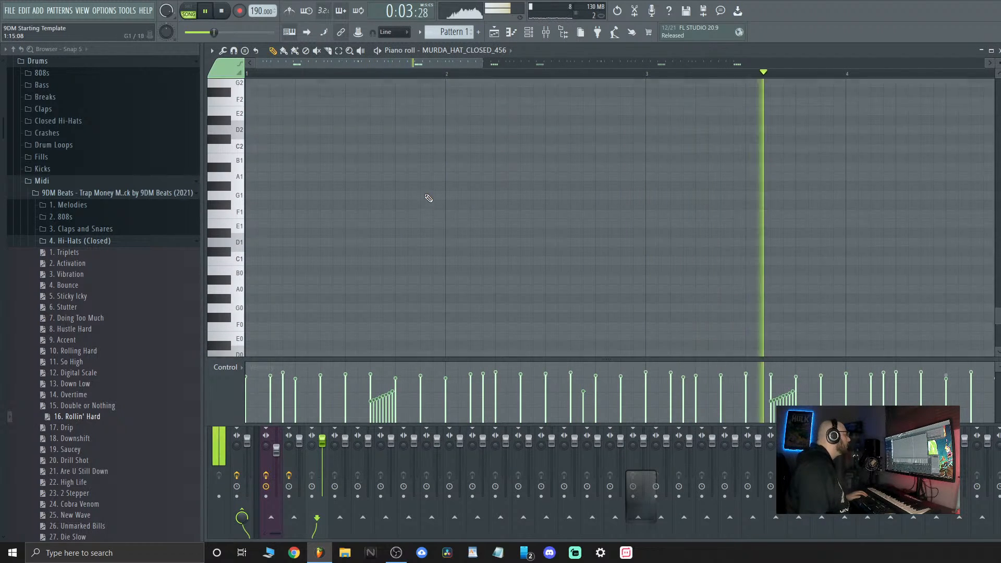
scroll(429, 198, up, 8)
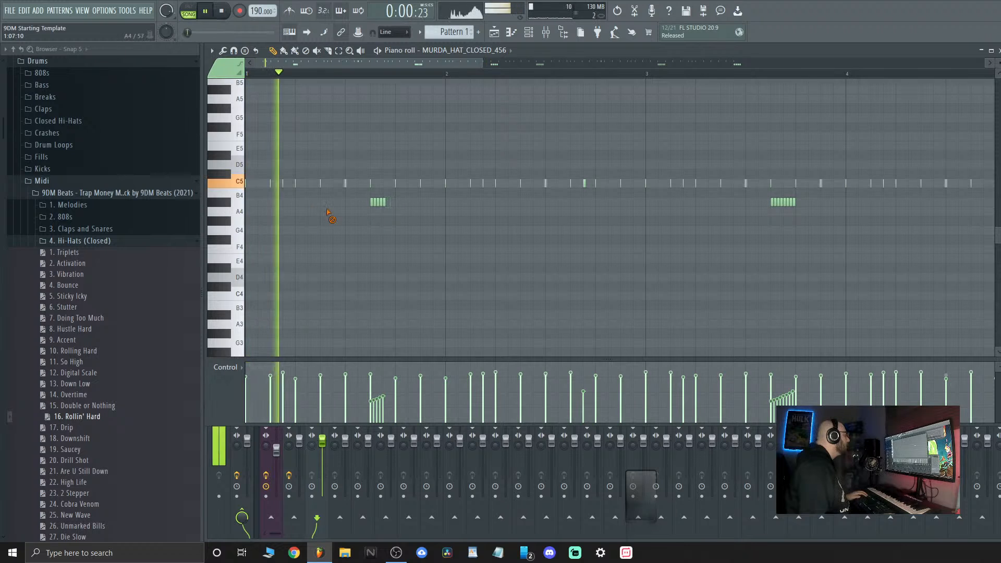
right_click(378, 202)
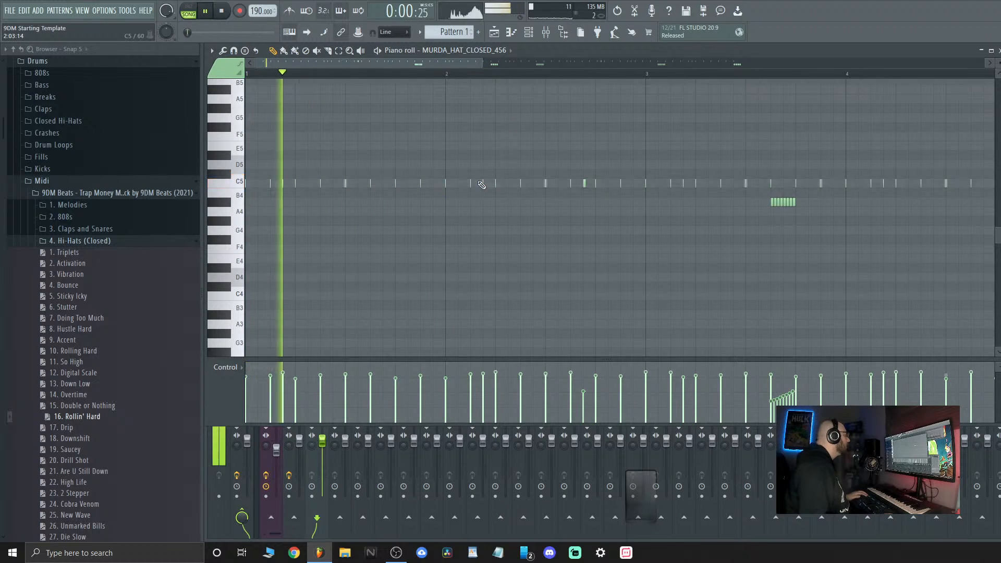
right_click(447, 183)
key(space)
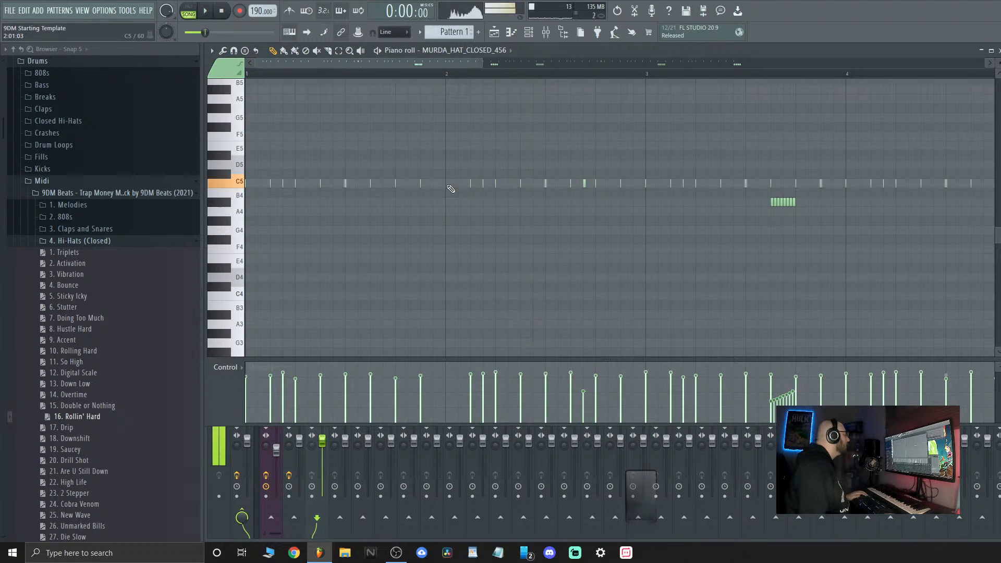
key(space)
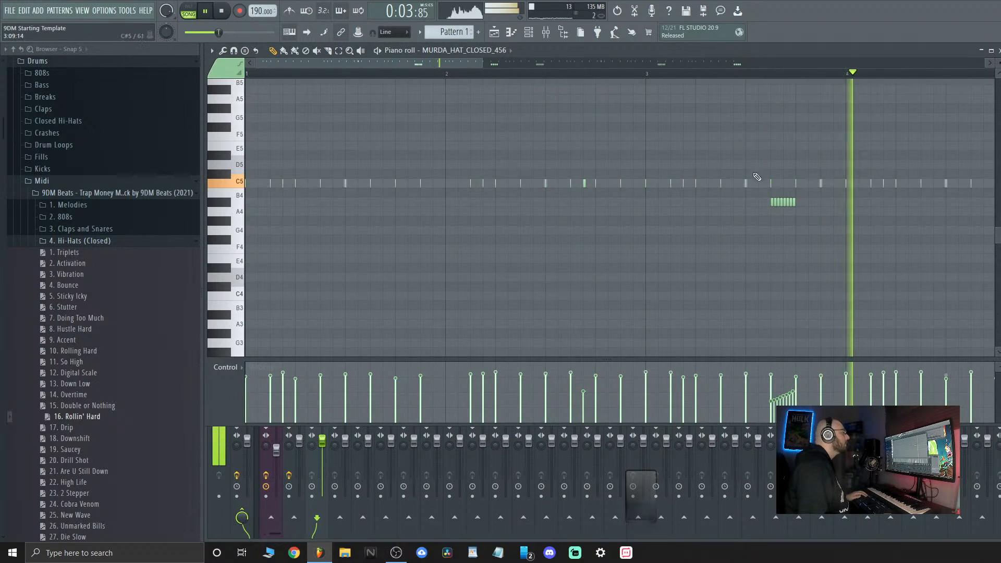
Select the A#4 hi-hat roll in the second half of bar 3 and replay the pattern across all eight bars
click(339, 51)
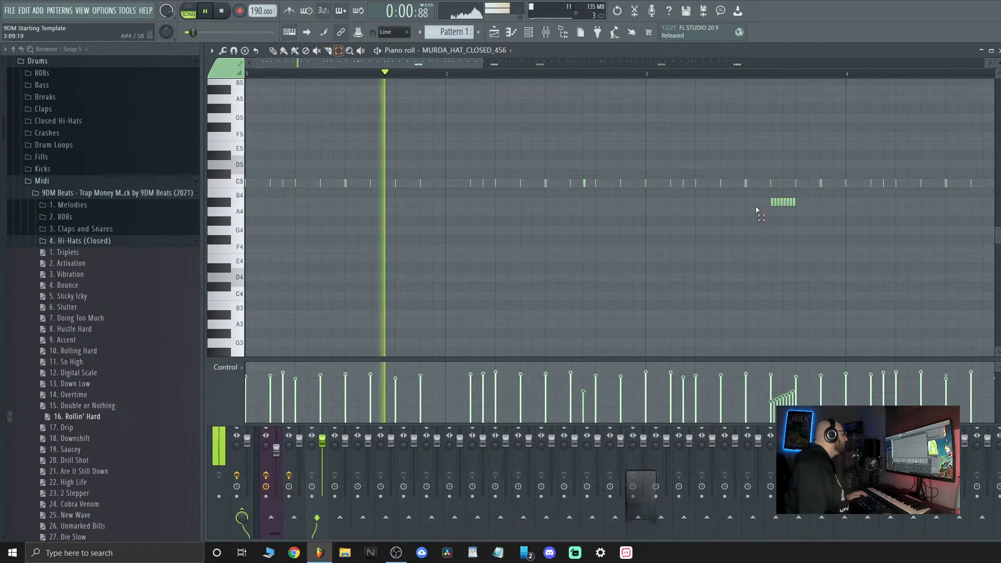
drag(877, 224, 720, 198)
click(273, 50)
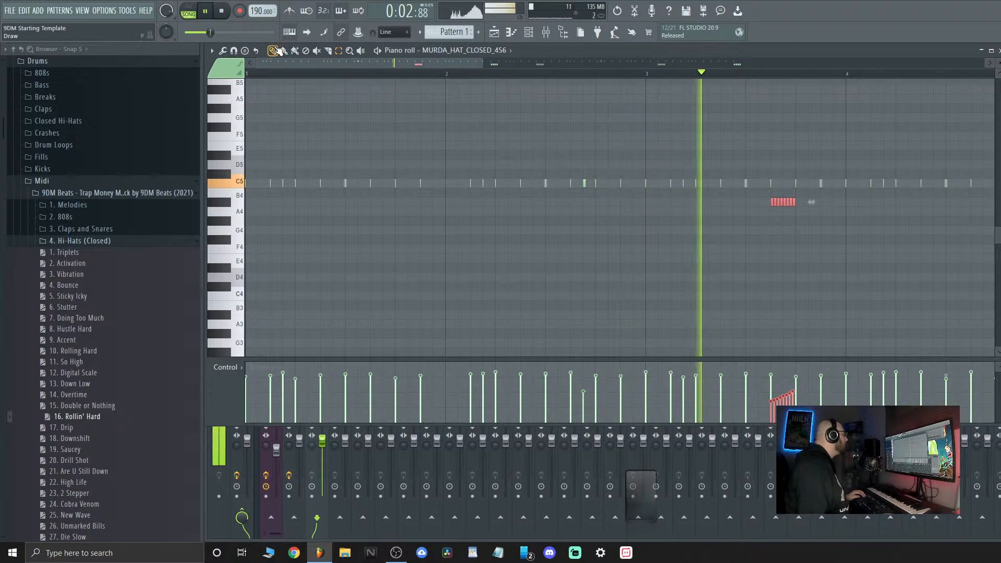
key(space)
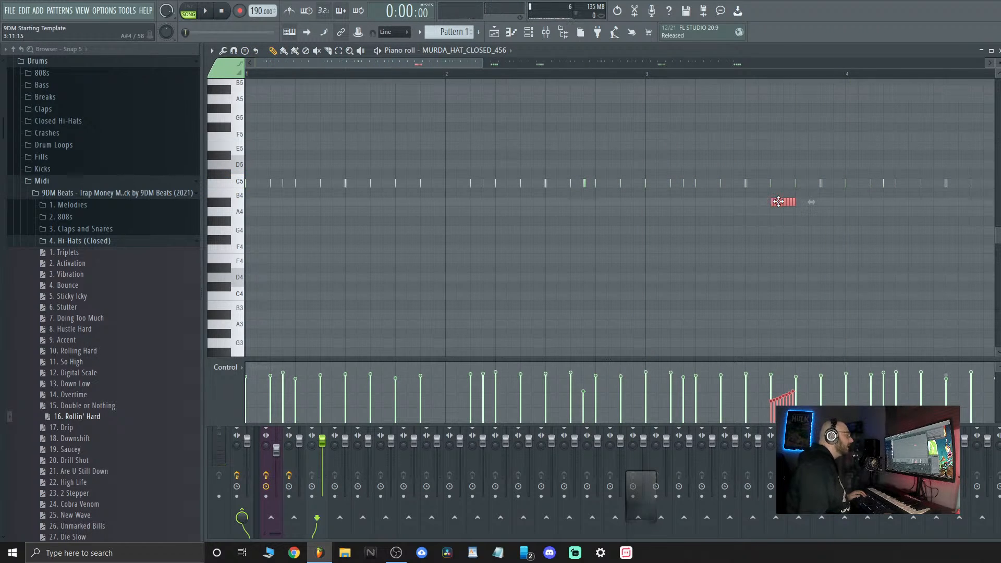
scroll(547, 295, down, 5)
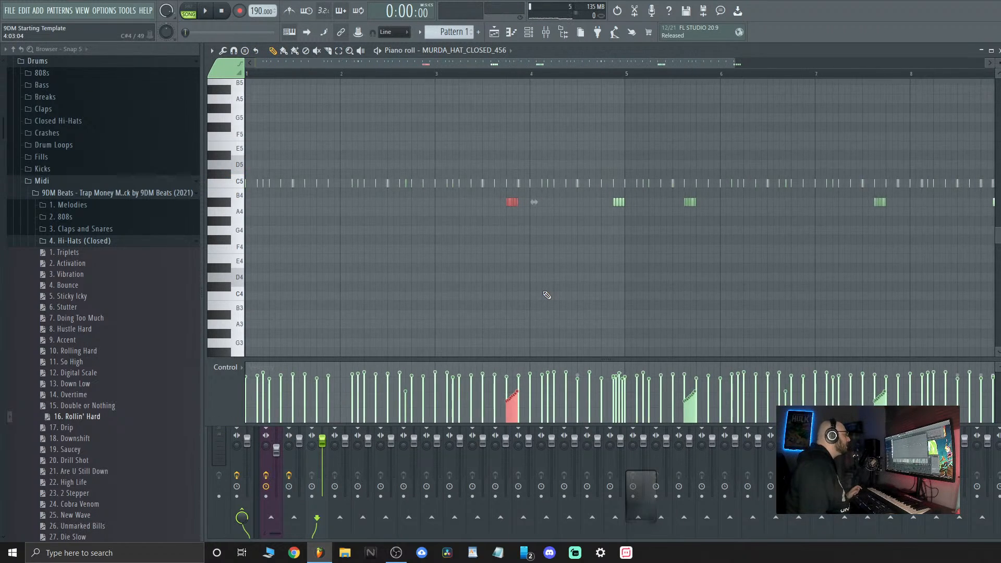
key(space)
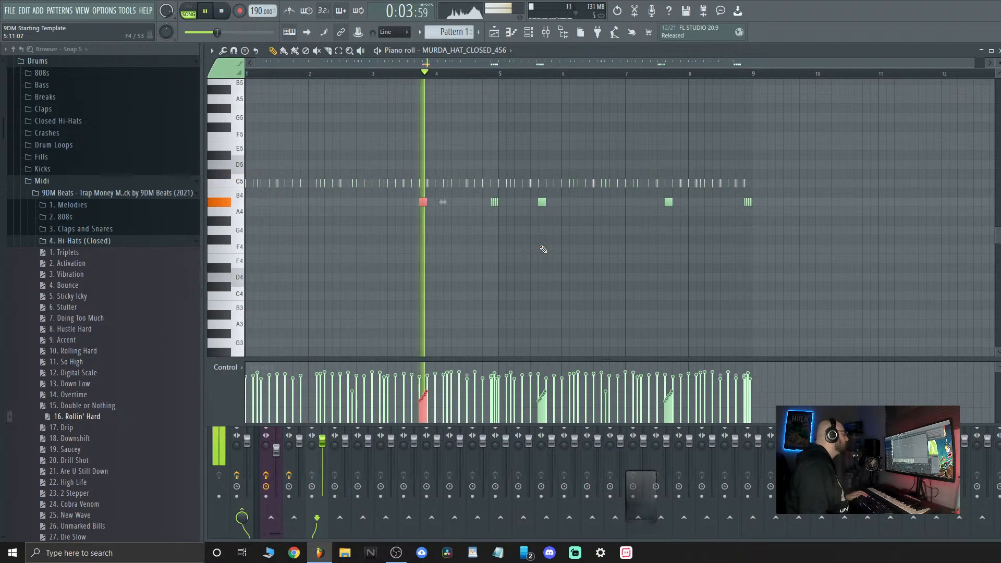
Delete the C5 hi-hat hit at the start of bar 4 and the A#4 roll at the end of that bar
right_click(435, 183)
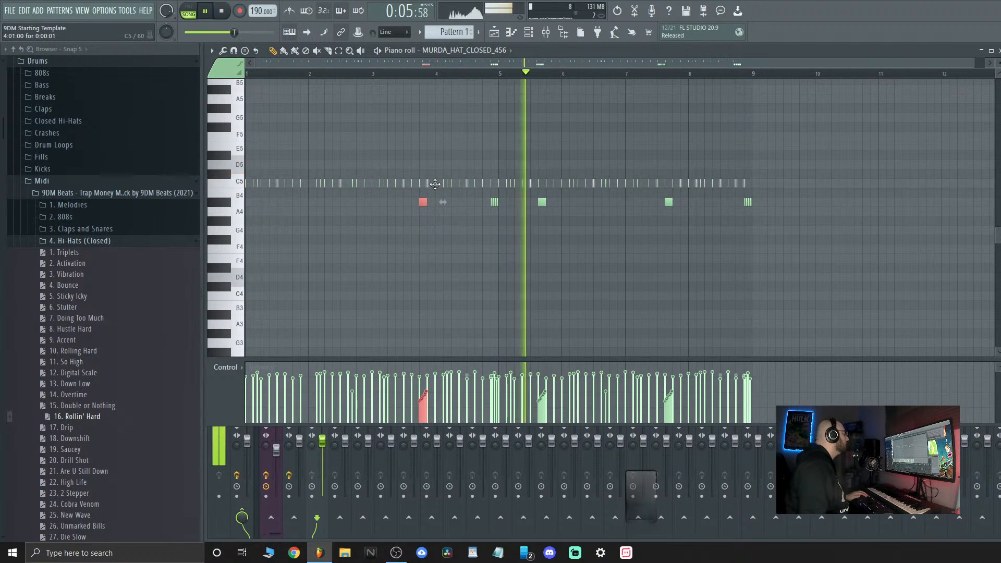
drag(489, 195, 497, 212)
key(Delete)
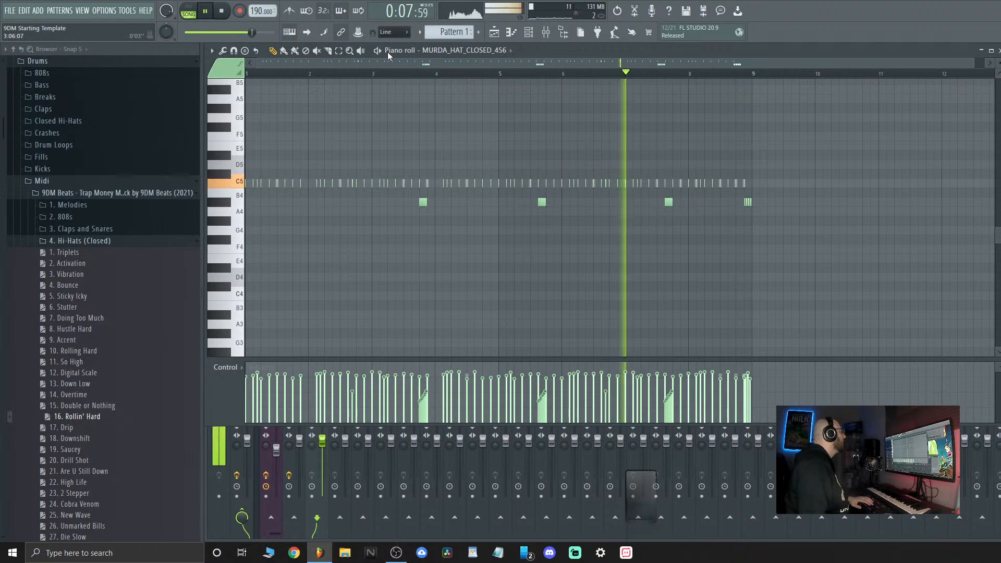
Replace the hi-hat notes in bars 5 to 8 with a duplicate of bars 1 to 4, and close the piano roll
drag(837, 271, 496, 105)
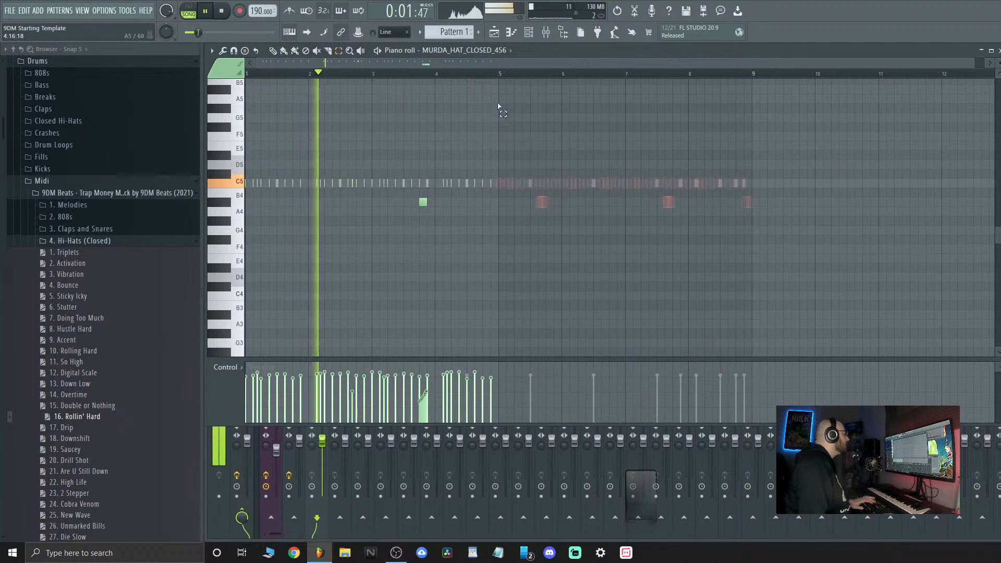
key(Delete)
key(ctrl+a)
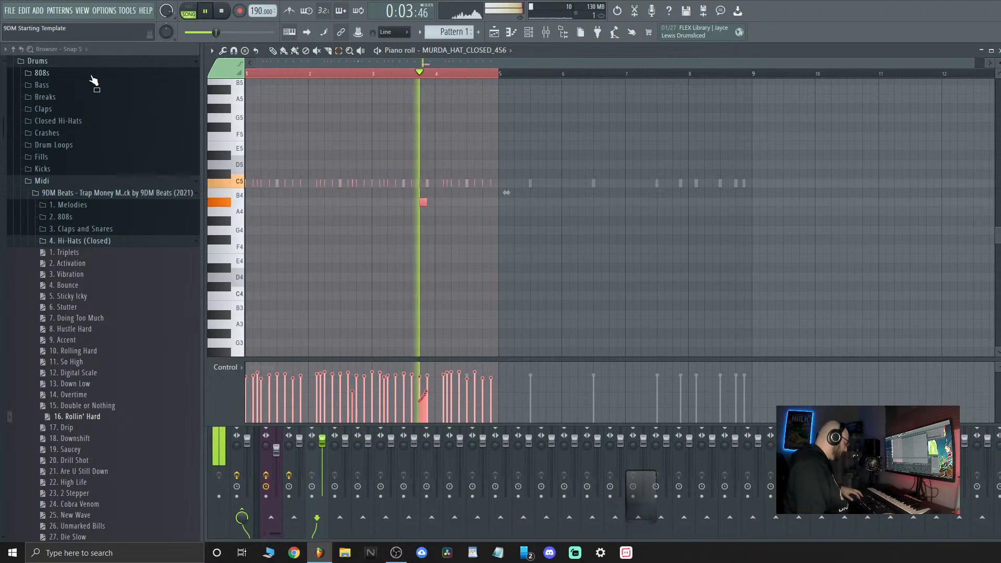
key(ctrl+b)
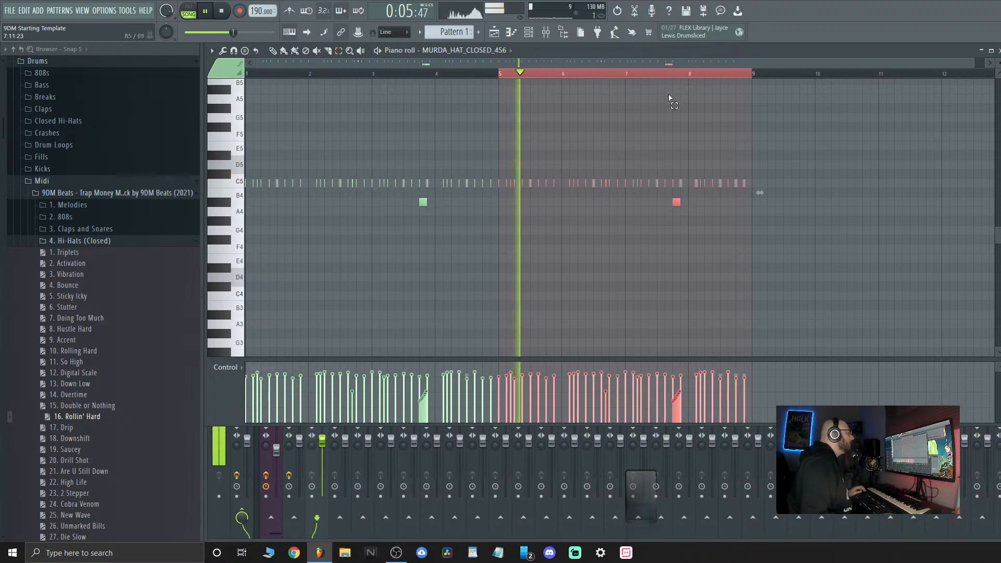
click(806, 231)
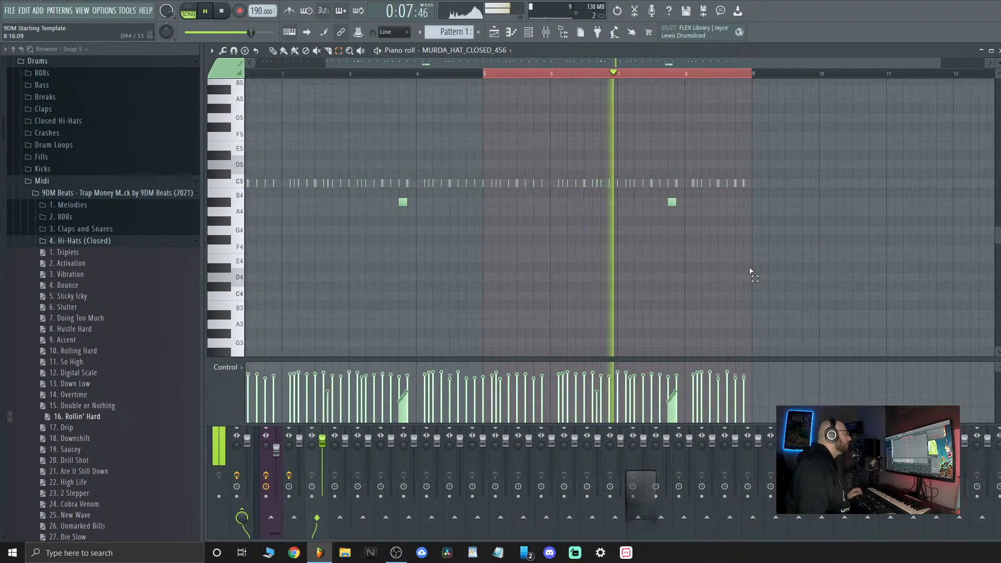
scroll(750, 273, up, 5)
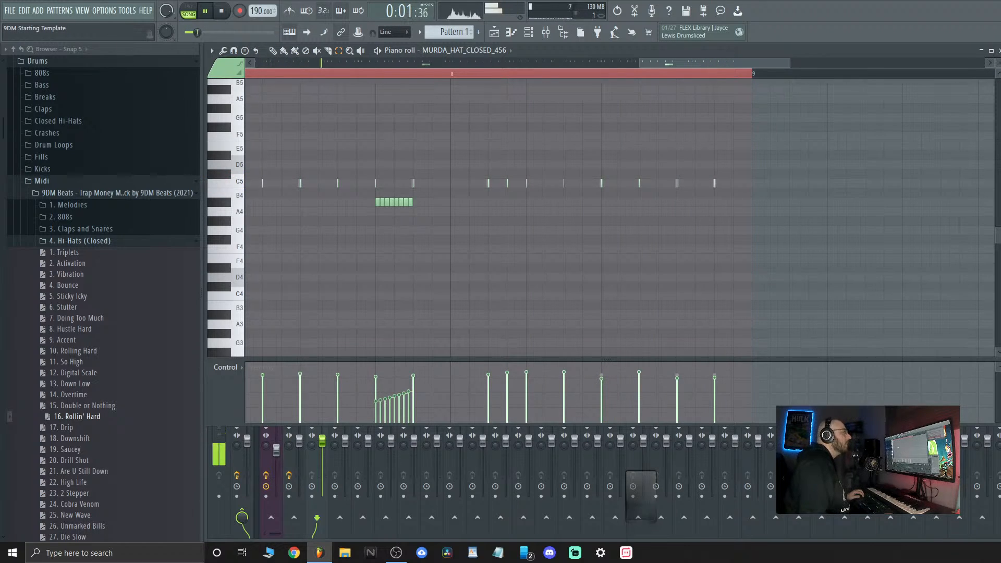
click(999, 50)
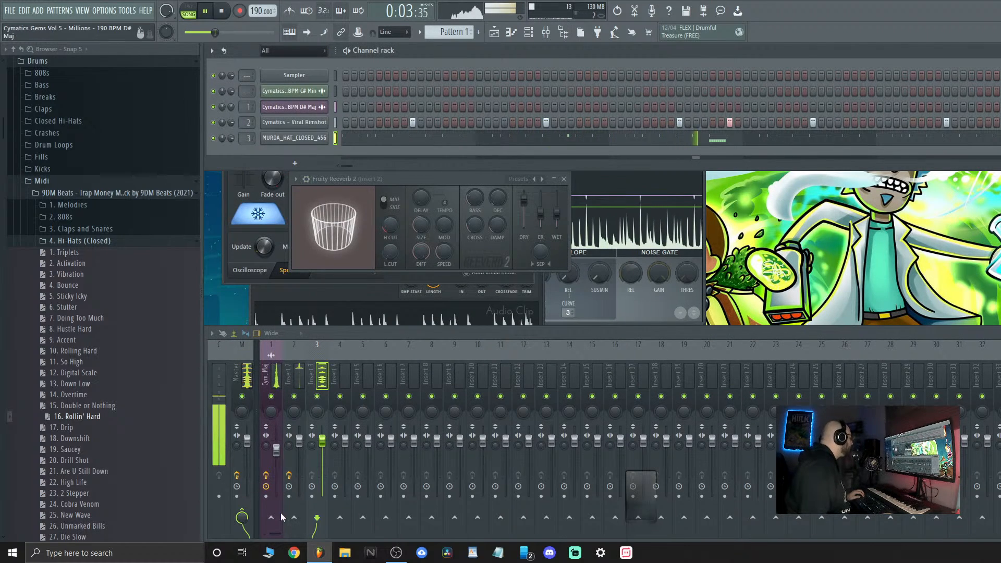
Lower the volume of mixer track Insert 3 to 81% (-4.4 dB) and rename mixer track Insert 2 to PERC
drag(322, 440, 322, 449)
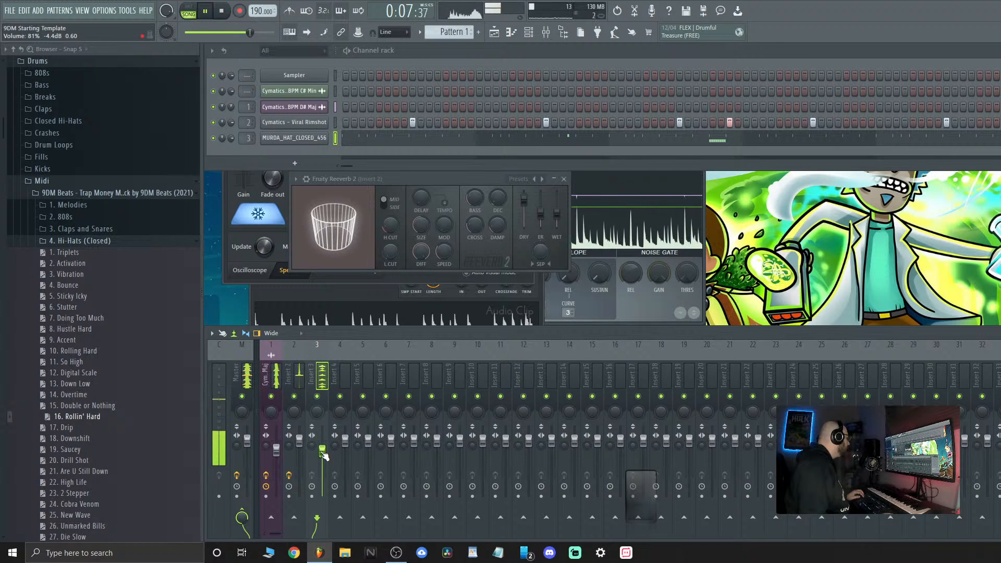
right_click(297, 375)
click(373, 240)
text(perc)
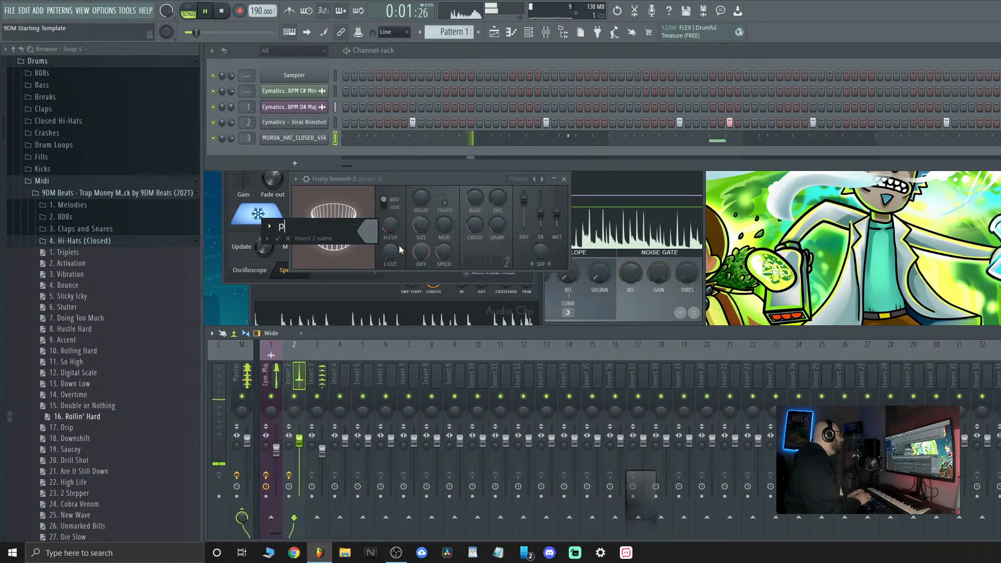
key(BackSpace)
key(BackSpace)
key(BackSpace)
key(BackSpace)
key(Caps_Lock)
text(PERC)
key(Return)
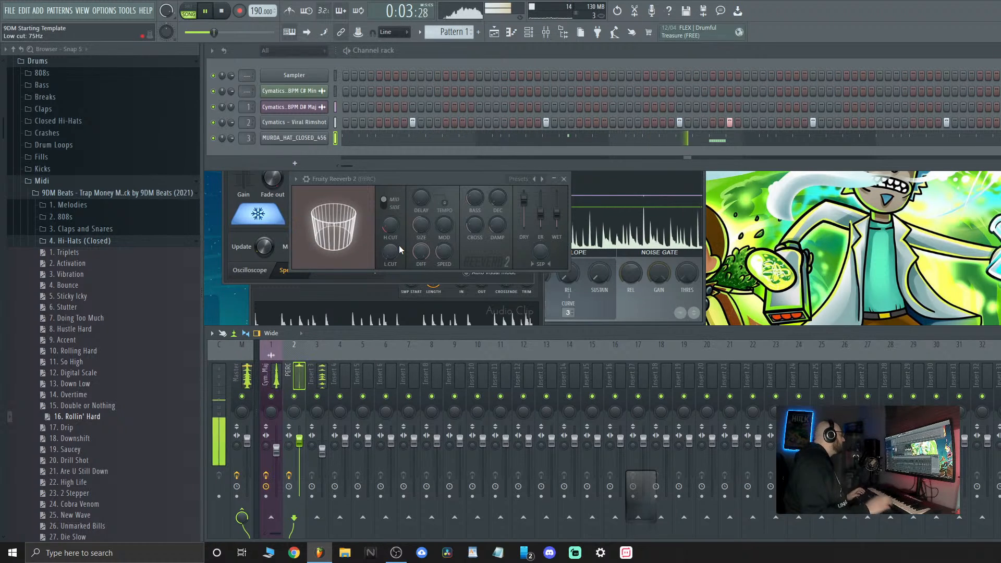
Rename mixer track Insert 3 to HI-HAT
right_click(318, 376)
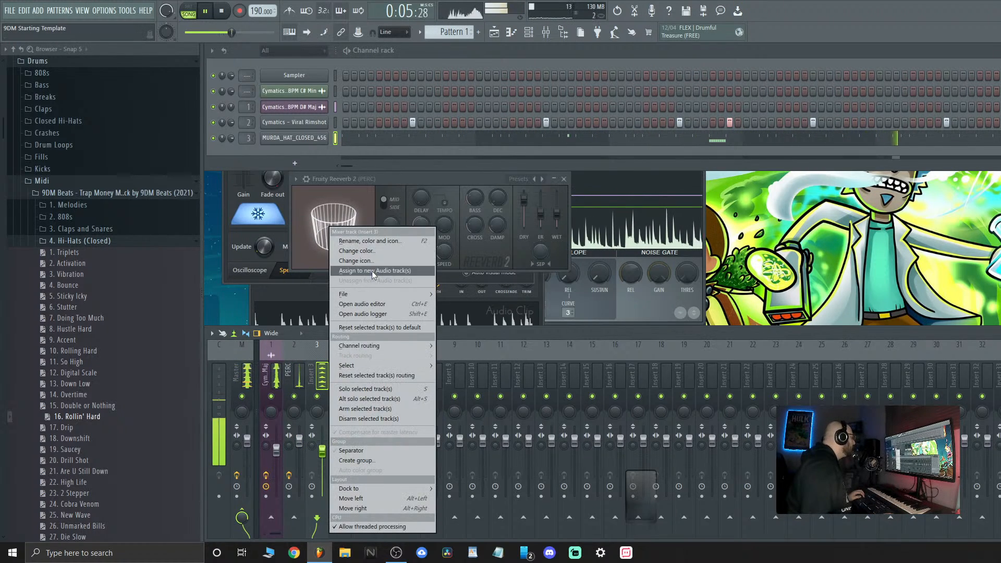
click(380, 240)
text(H9)
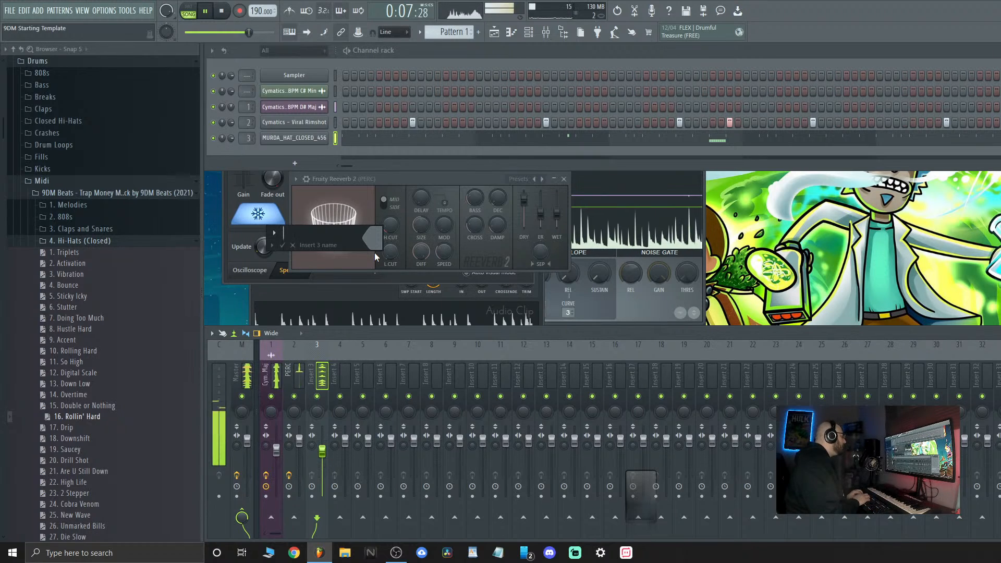
key(BackSpace)
text(I-H)
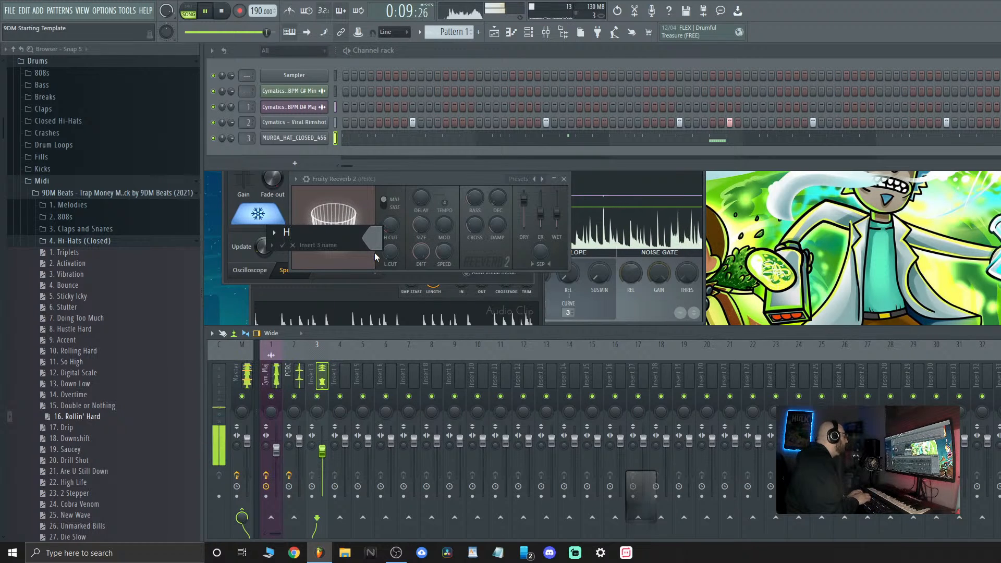
text(AT)
key(Return)
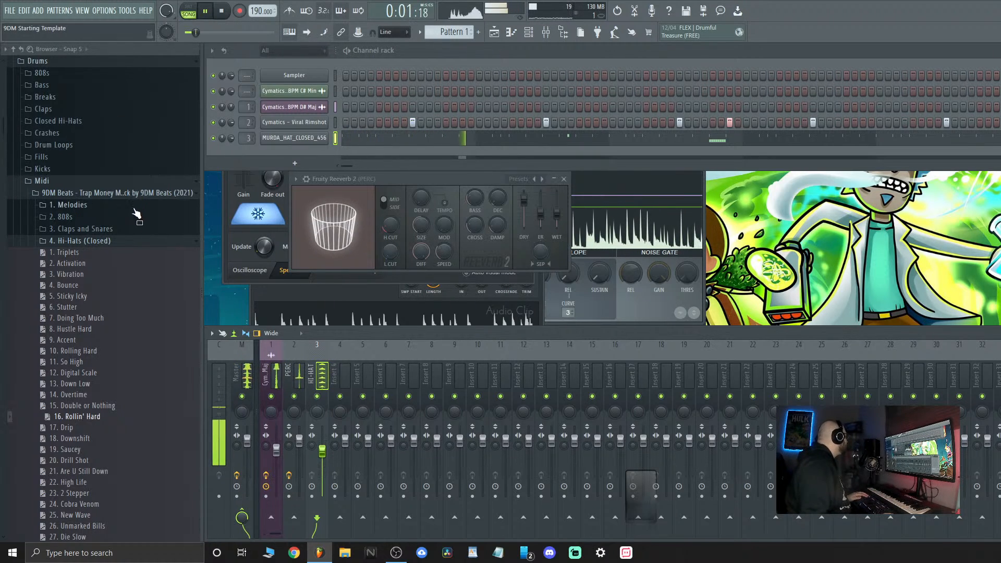
Collapse the MIDI pack folders, open the 808s sample folder, and add EVO - [808] zay pierre as a new channel routed to mixer track 4
click(104, 242)
click(103, 194)
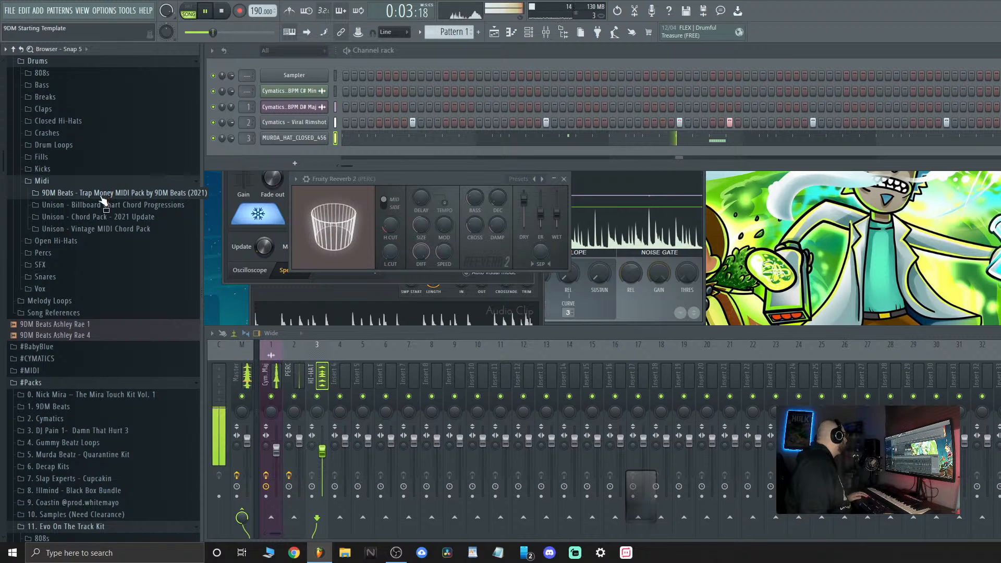
scroll(103, 209, up, 1)
scroll(102, 213, up, 3)
click(94, 188)
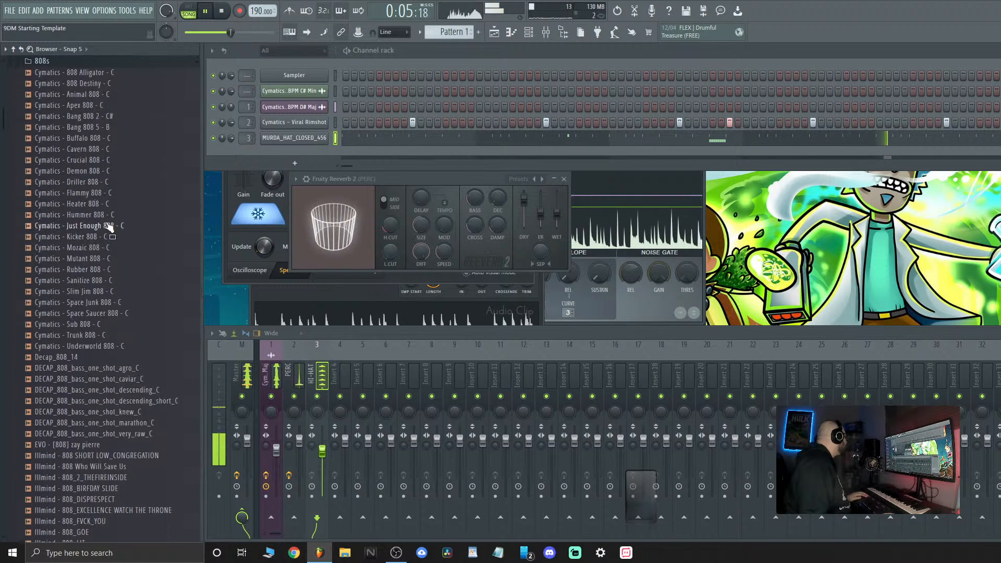
drag(105, 444, 279, 153)
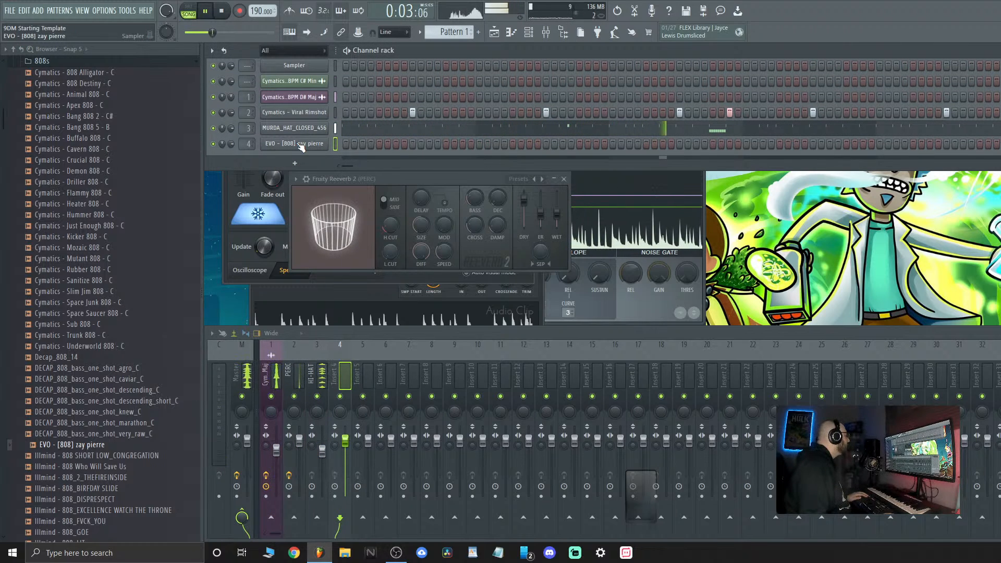
Set the EVO - [808] zay pierre channel to cut itself and enable its volume envelope with full hold and no sustain
right_click(298, 144)
click(362, 211)
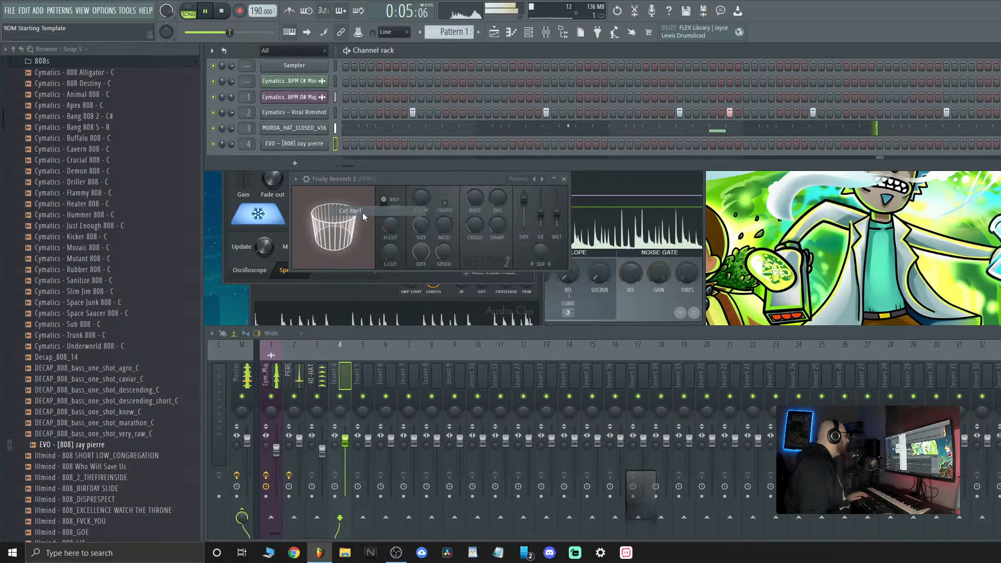
click(309, 146)
click(339, 211)
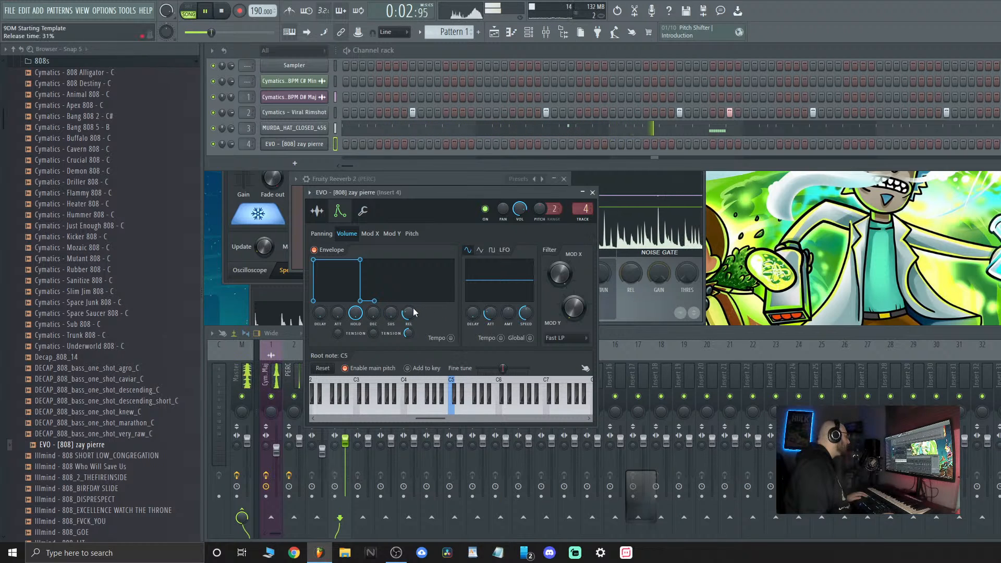
click(593, 193)
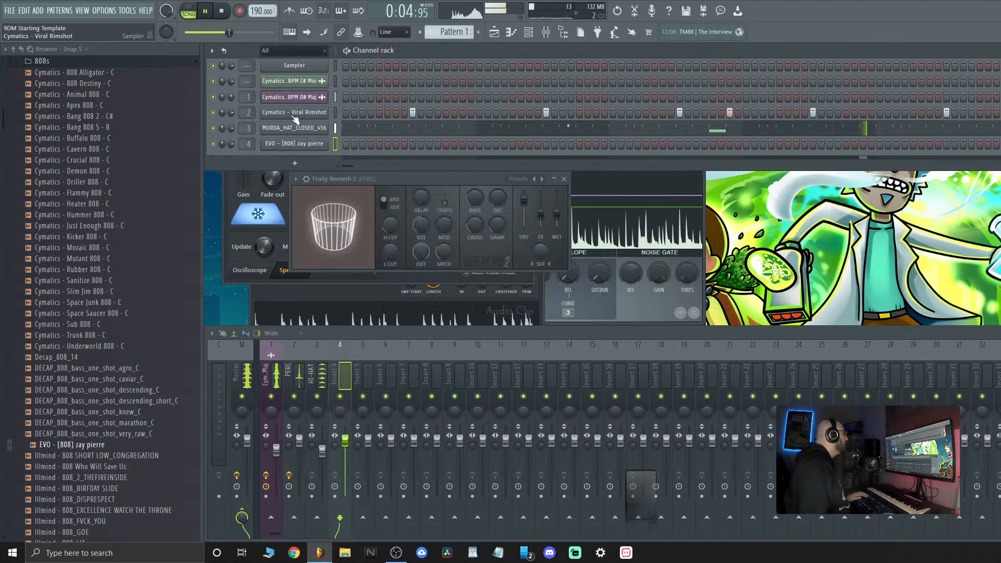
right_click(326, 143)
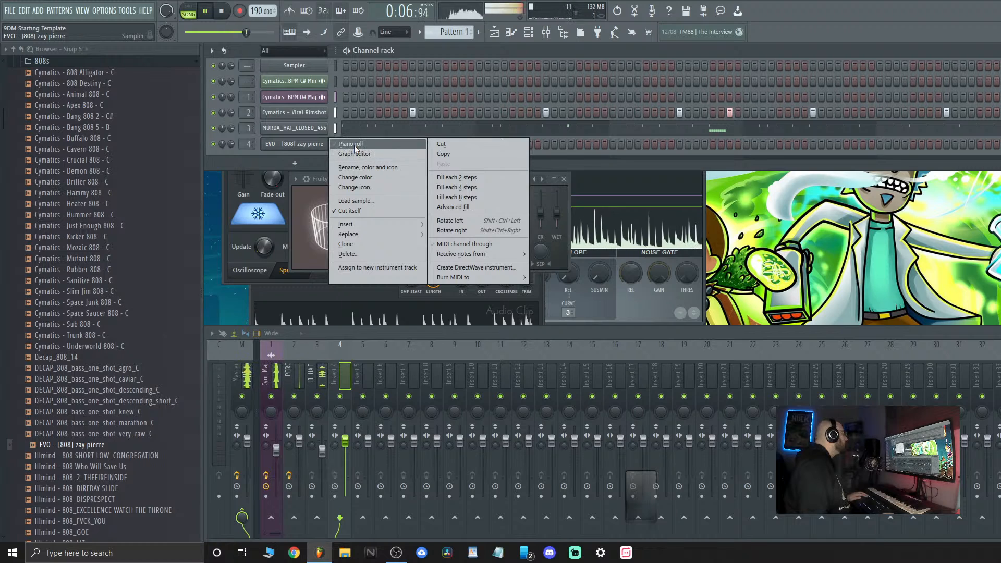
click(302, 160)
click(471, 162)
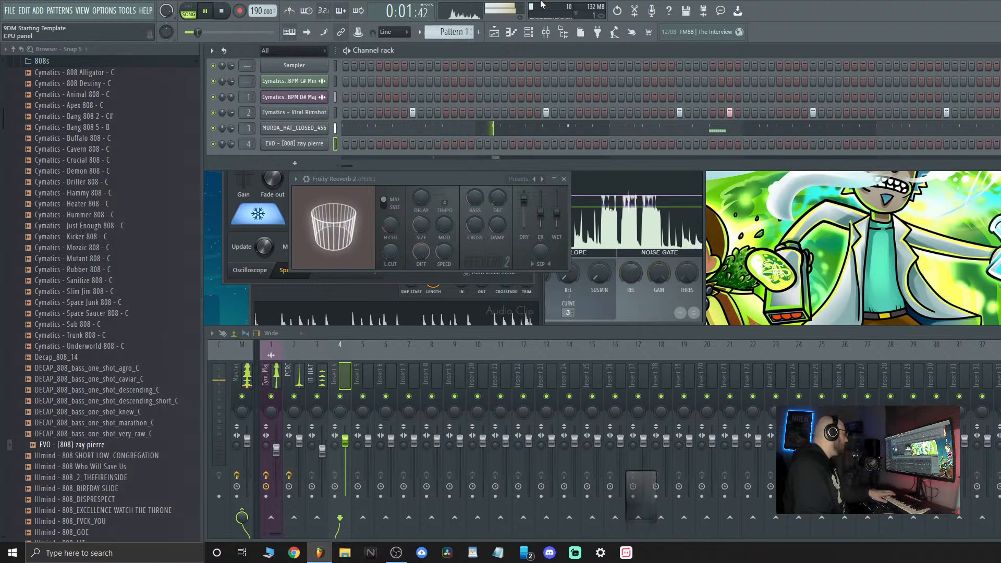
Bring up the melody track's Wave Candy spectrum with mini view off, and freeze the display while the melody plays
key(space)
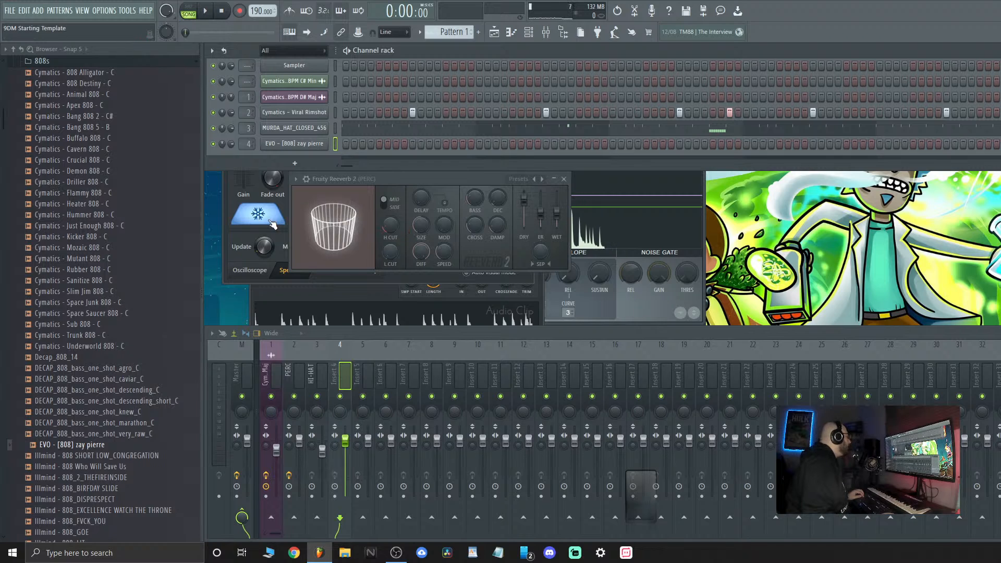
click(231, 247)
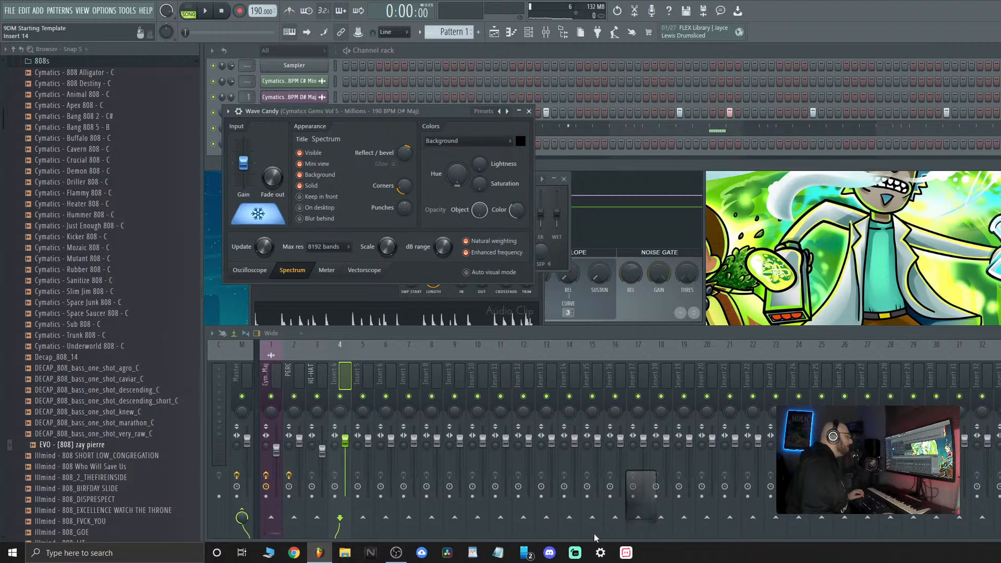
double_click(651, 513)
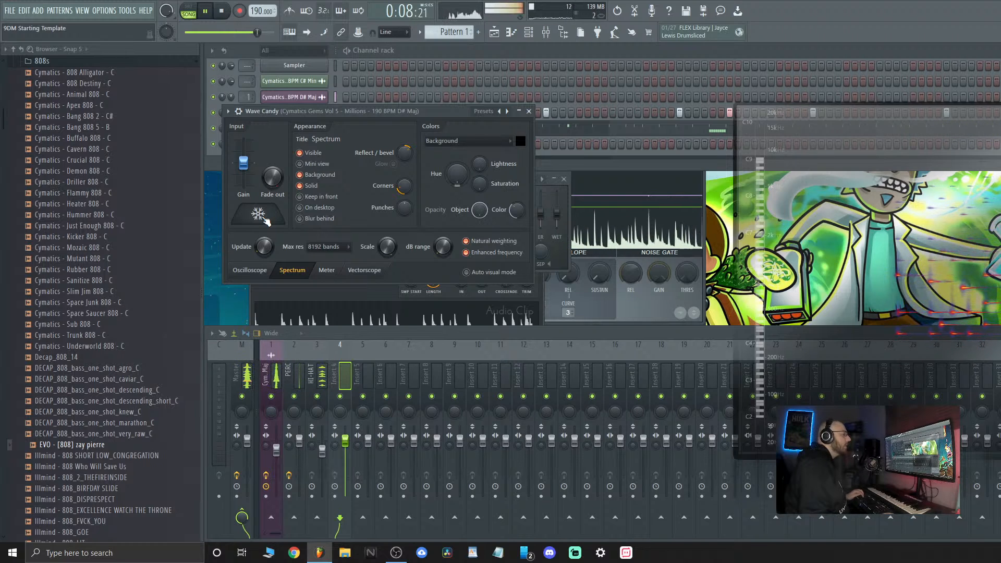
click(263, 218)
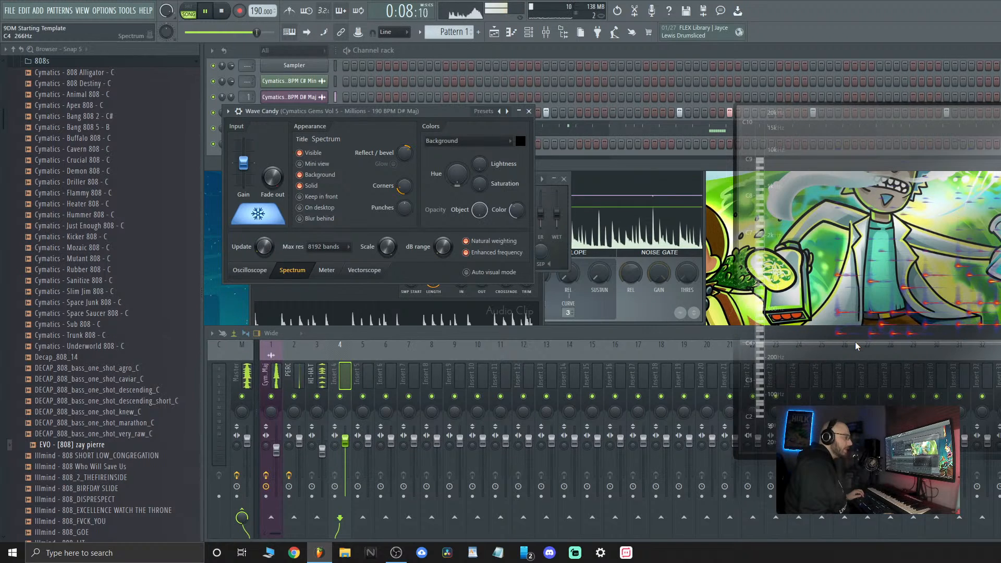
Open the piano roll of the EVO - [808] zay pierre channel and place a D#4 note just under half a bar long at the start of bar 1
click(487, 49)
right_click(323, 142)
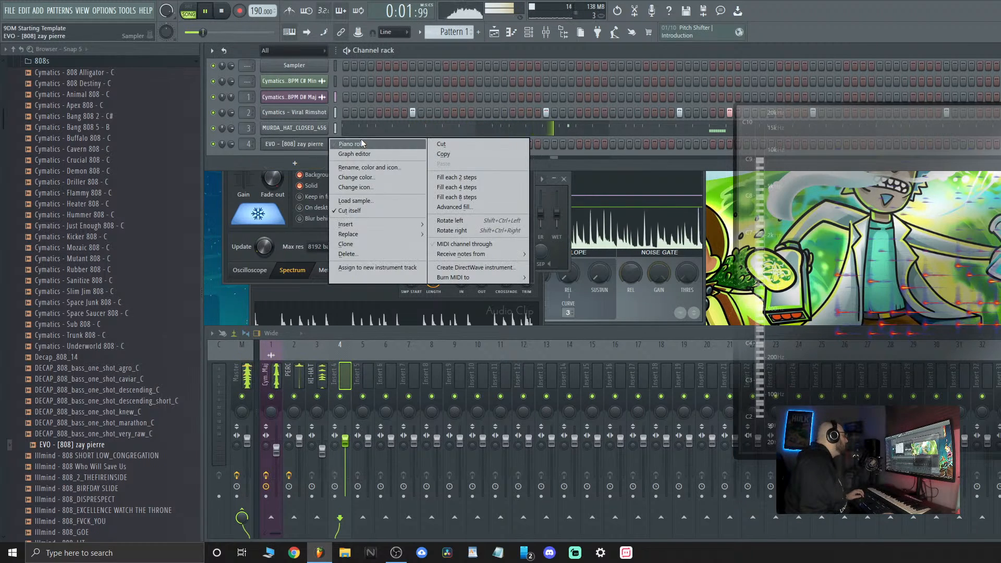
click(360, 139)
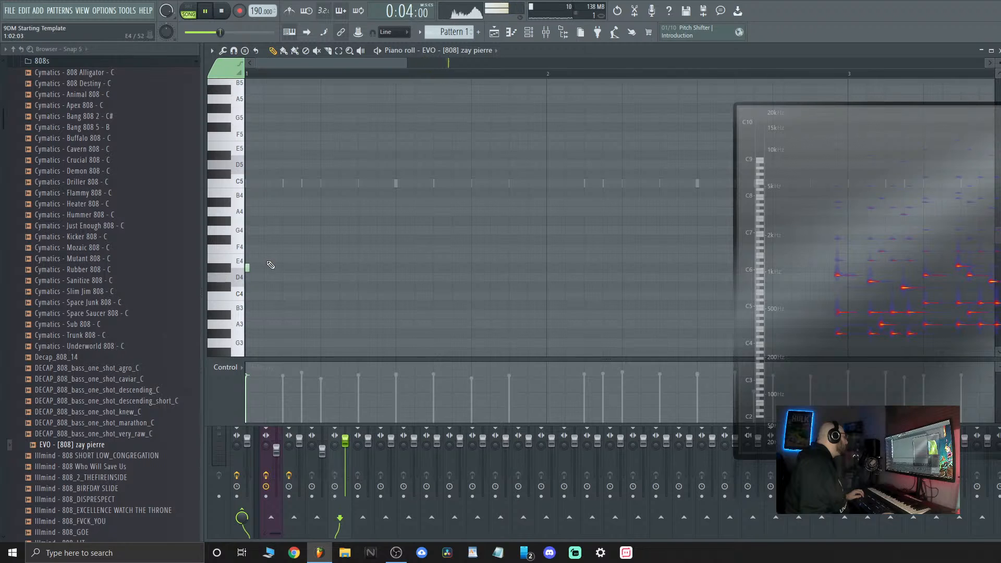
click(248, 267)
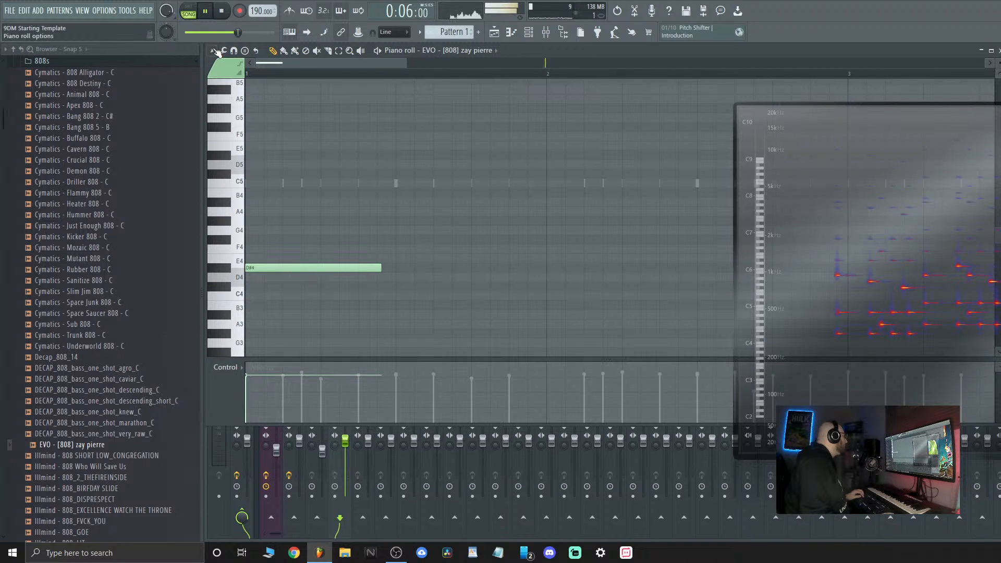
Set the piano roll's scale highlighting to D# Major and stop playback
click(212, 50)
mouse_move(223, 83)
mouse_move(233, 102)
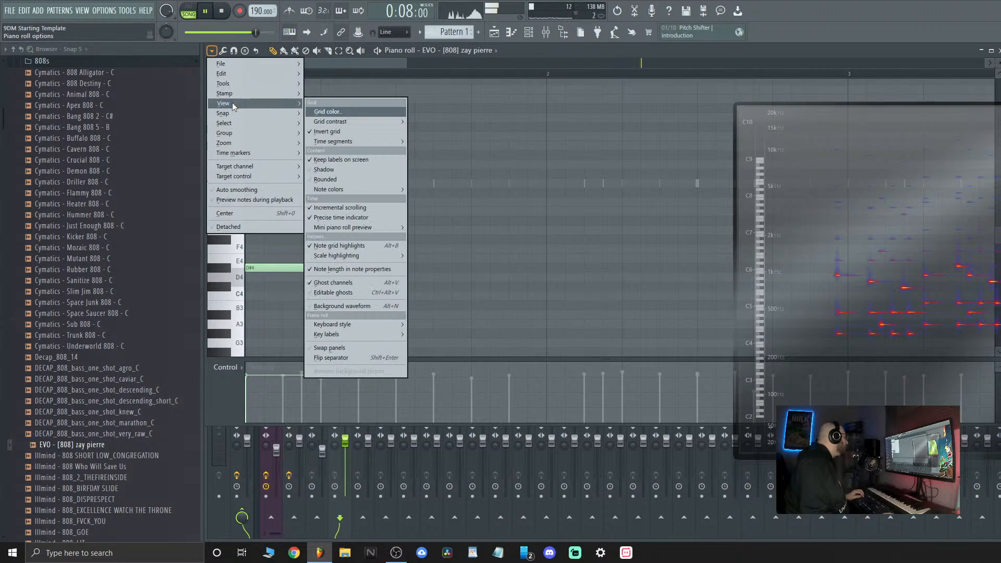
mouse_move(377, 253)
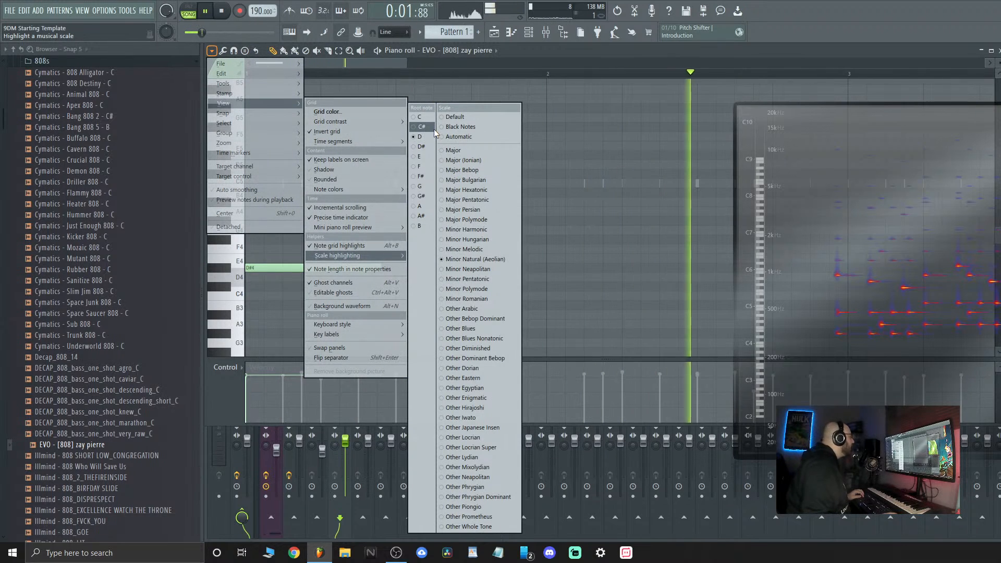
click(427, 148)
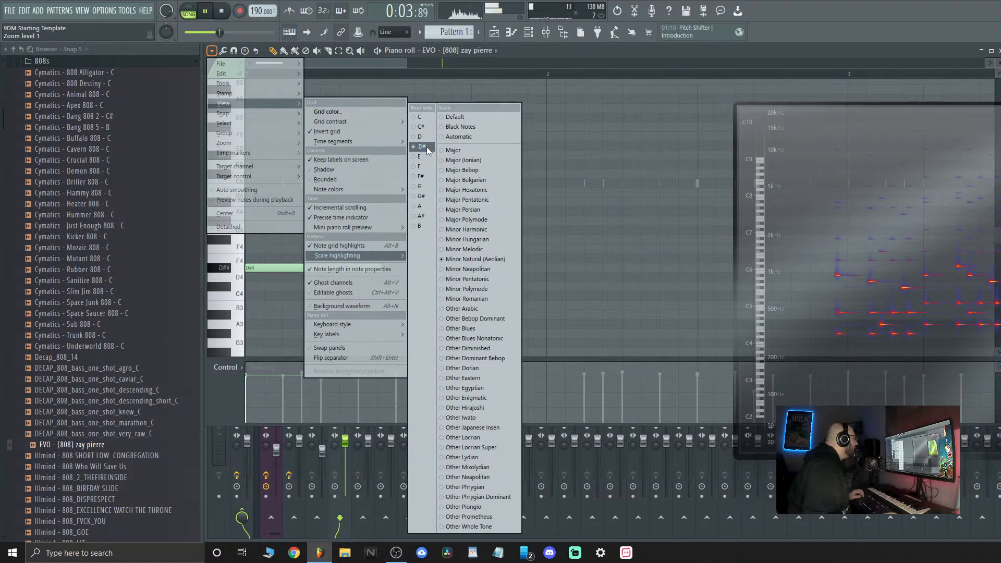
click(467, 149)
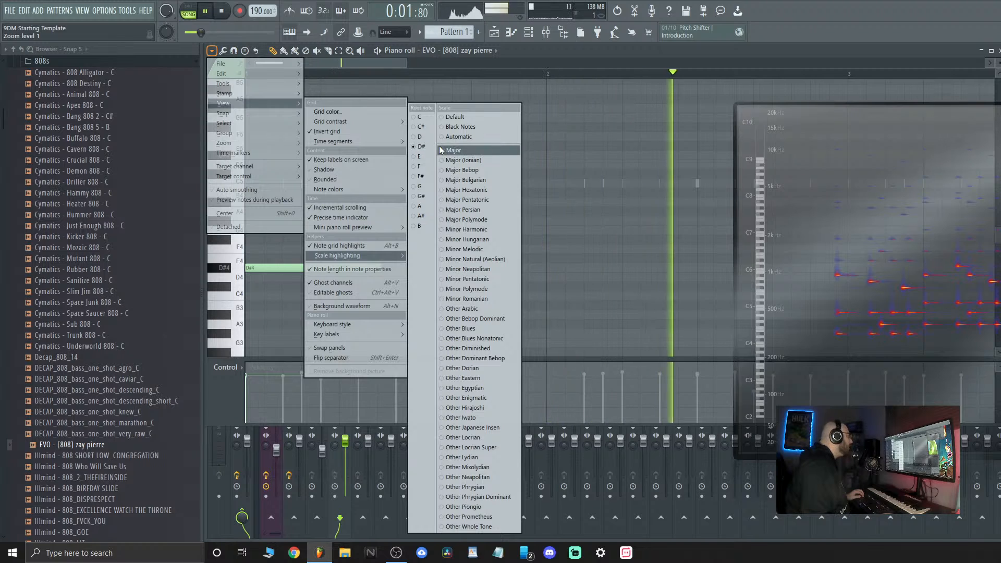
click(409, 67)
key(space)
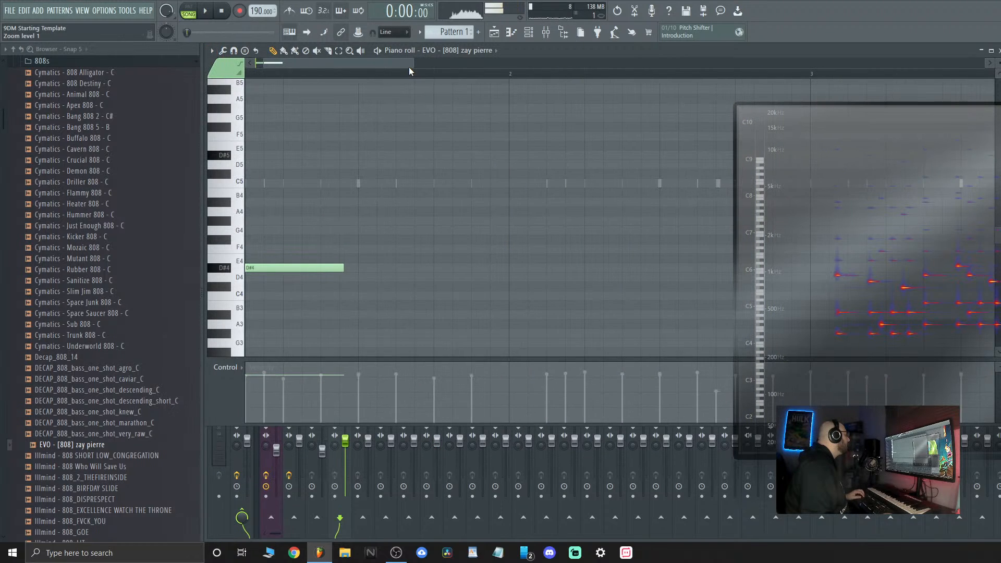
Clear the time selection at the start of the 808 pattern and set the playback position slightly into bar 1
key(space)
key(space)
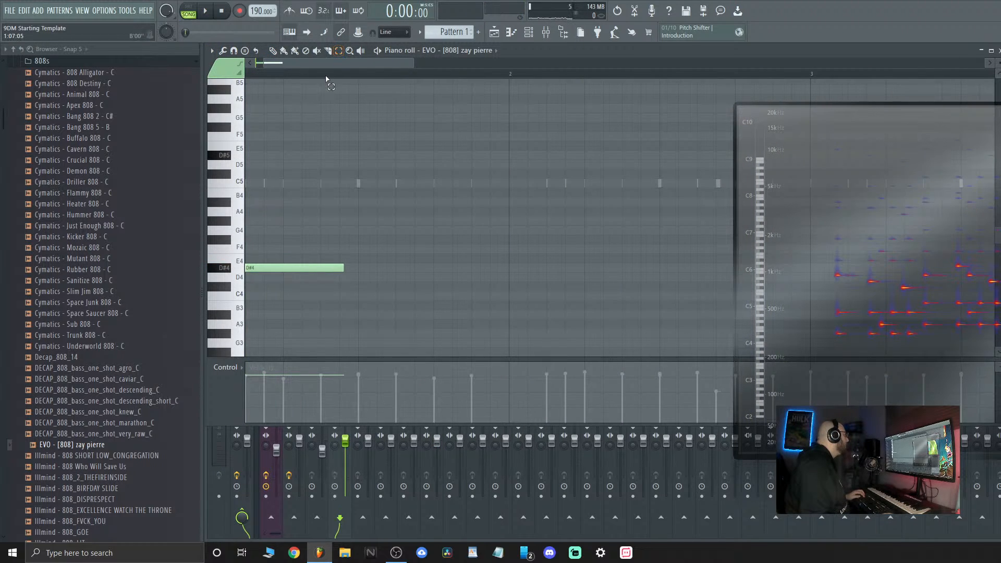
drag(322, 64, 250, 67)
drag(306, 392, 289, 310)
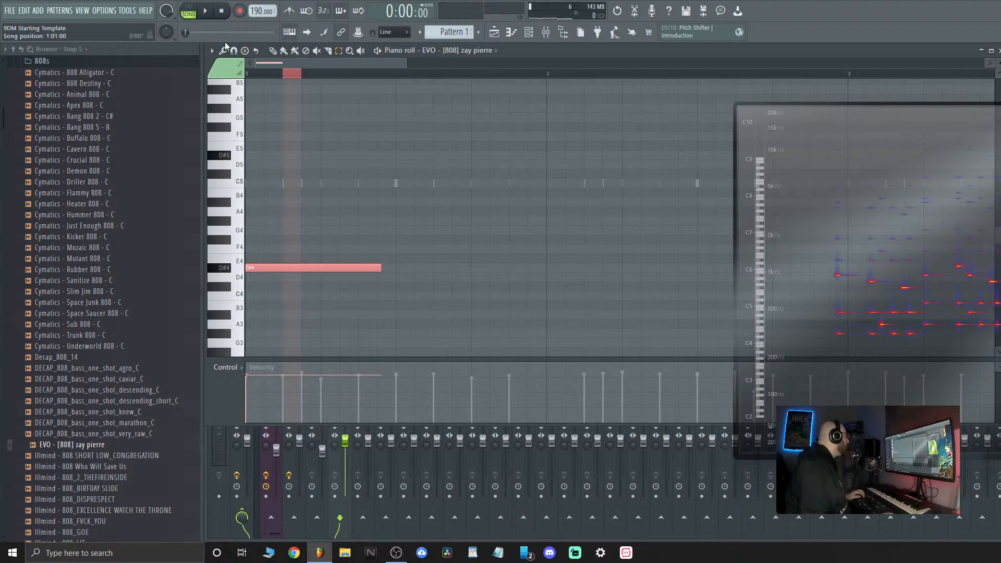
click(282, 78)
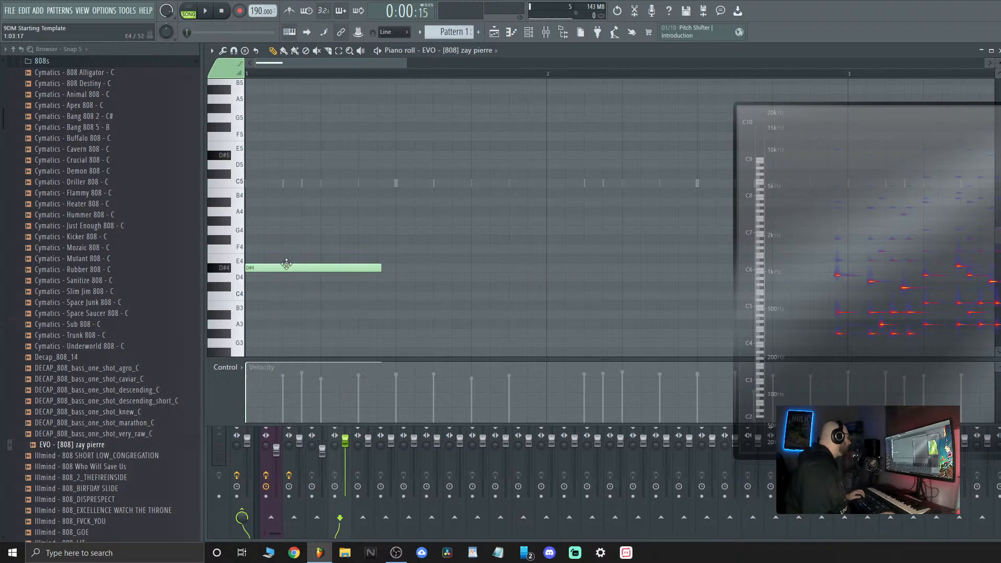
Extend the D#4 note, trim its end to the bar 2 line, and audition it with the melody
drag(386, 269, 561, 260)
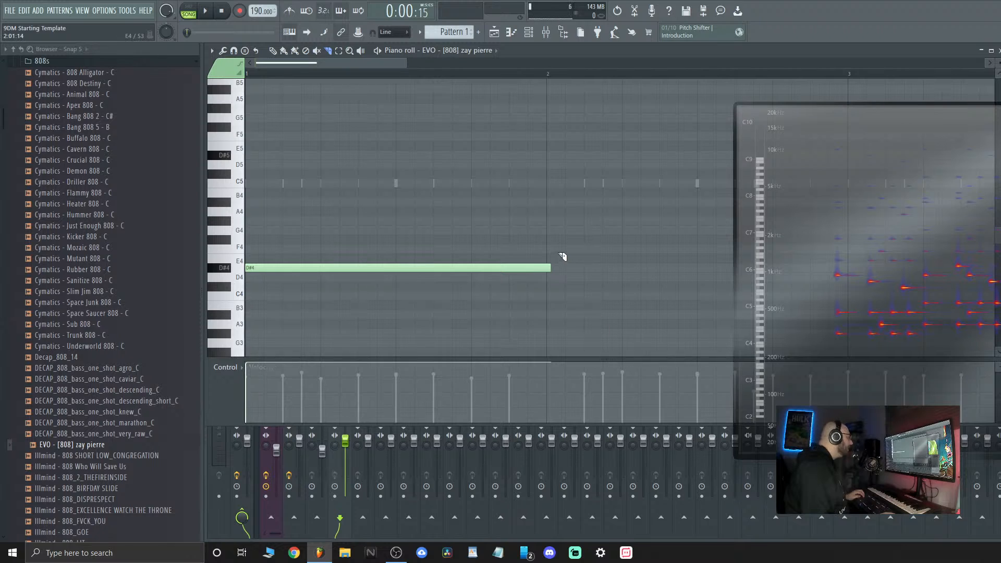
drag(553, 305, 553, 305)
key(space)
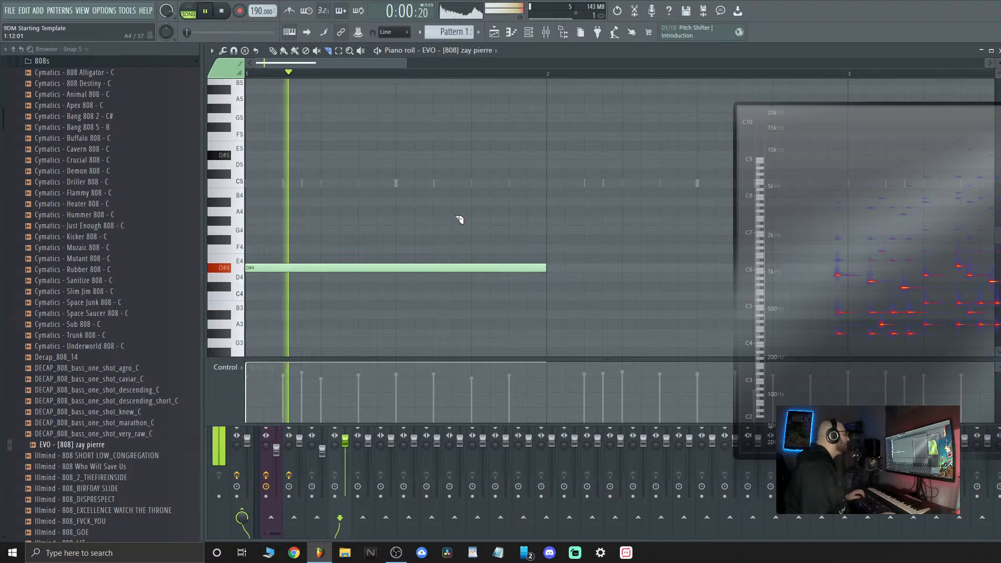
key(space)
key(space)
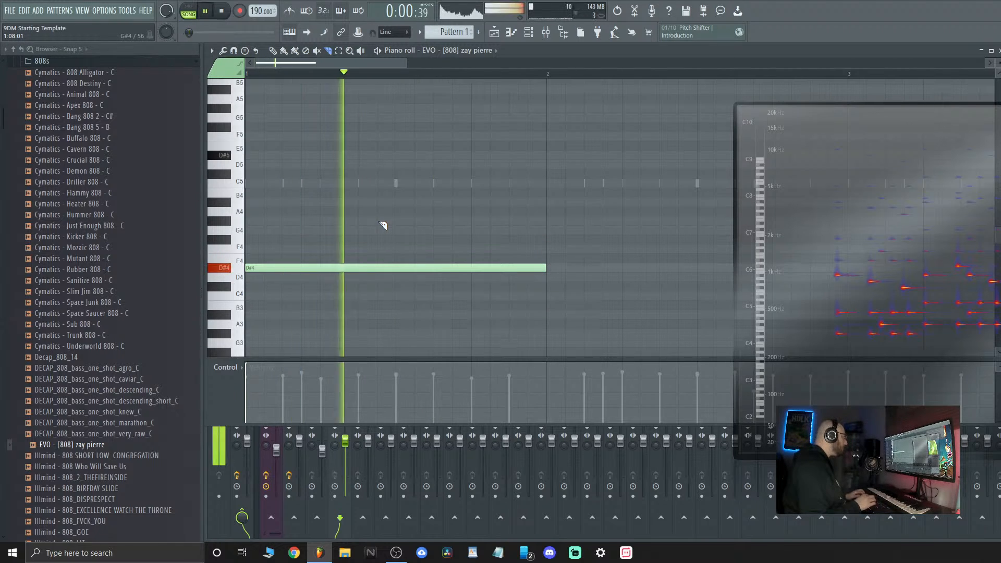
key(space)
key(space)
key(space)
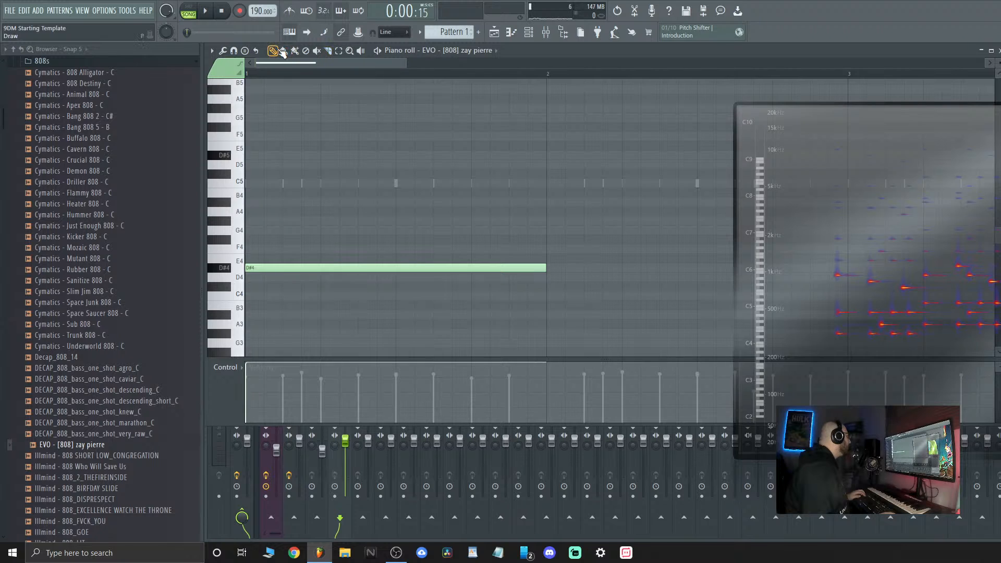
Transpose the 808 note up one octave to D#5 and audition it against the melody
click(289, 82)
right_click(287, 82)
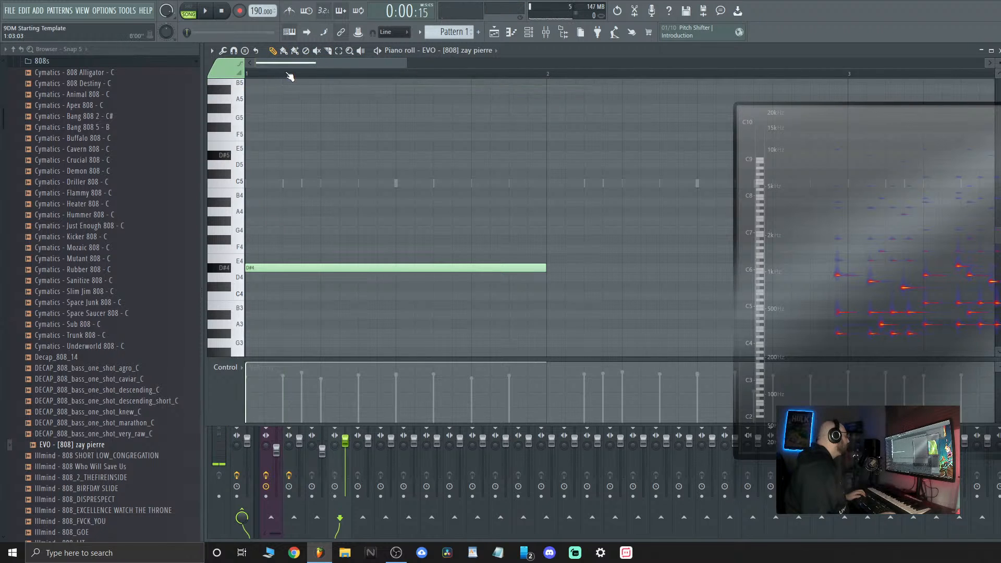
key(ctrl+Up)
key(space)
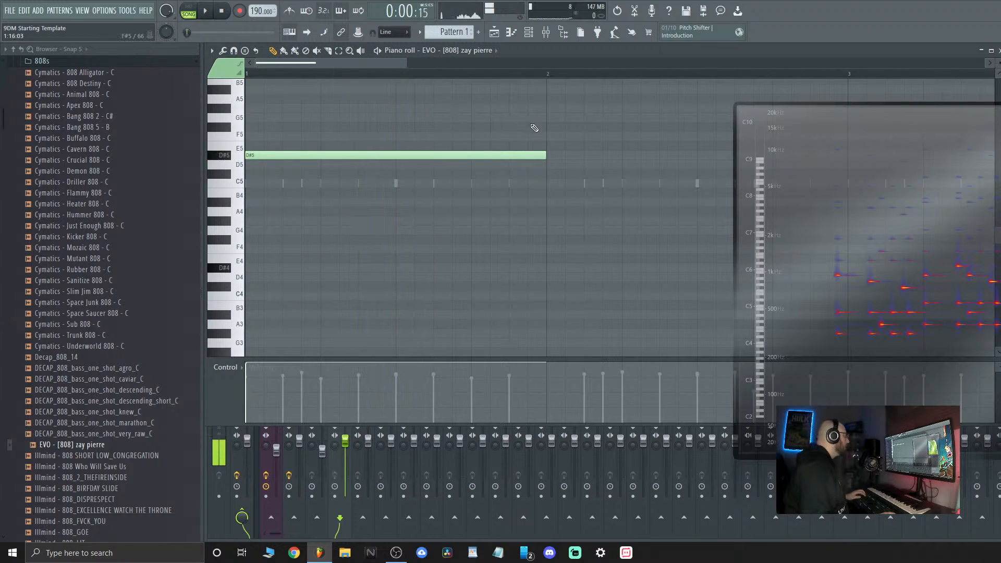
key(space)
key(space)
click(549, 148)
right_click(549, 148)
key(space)
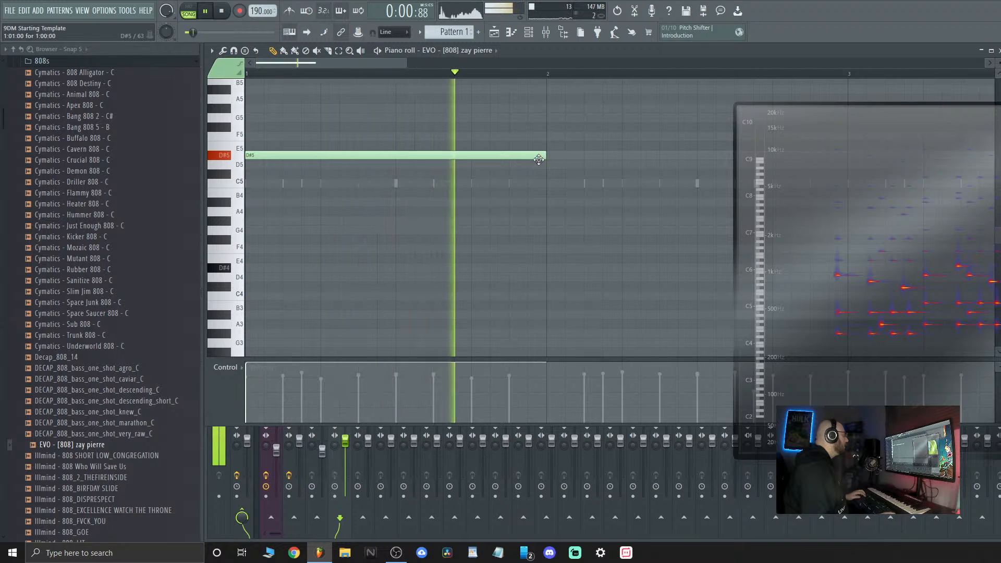
key(space)
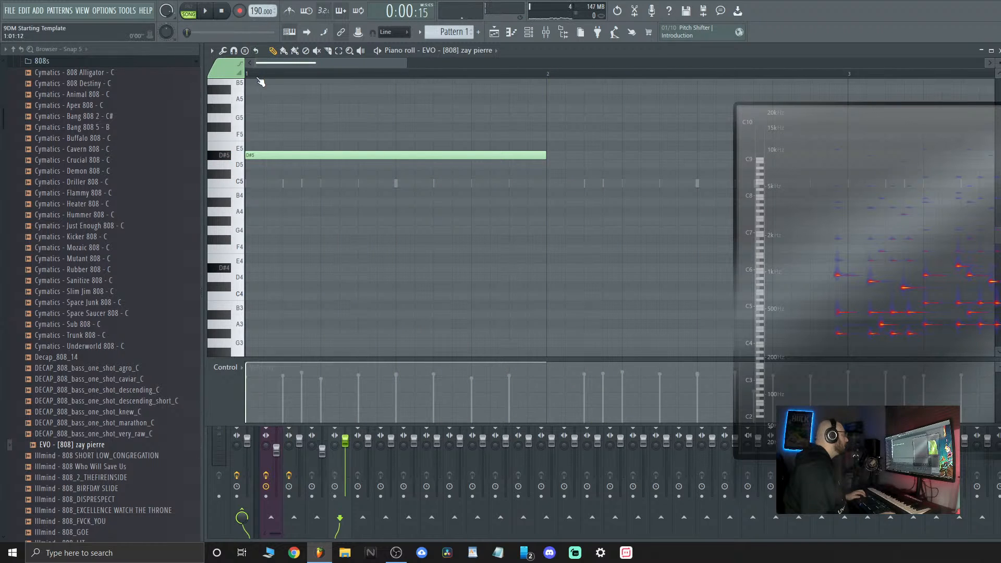
key(space)
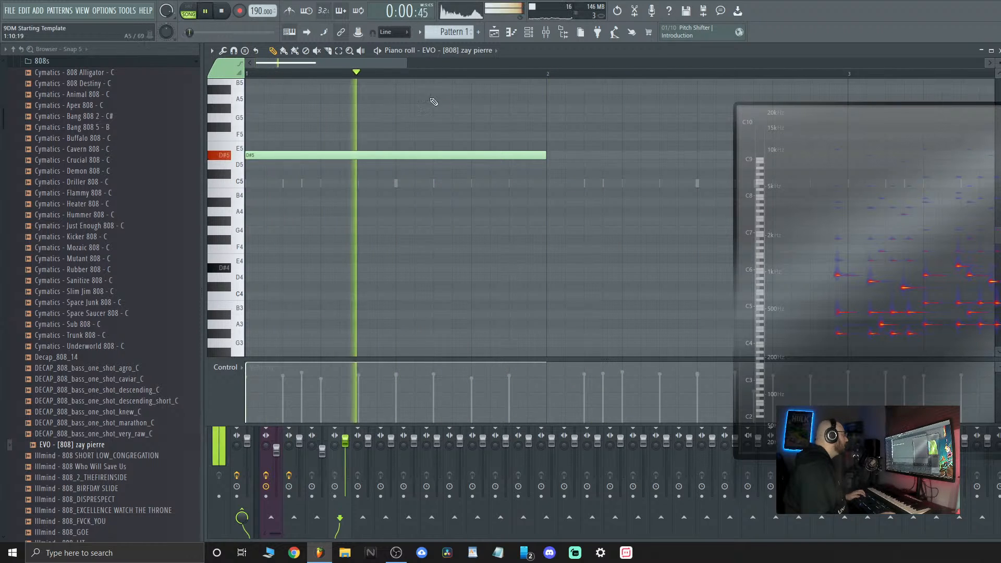
key(space)
Shorten the D#5 note at the start of bar 1 to six steps and audition it
drag(542, 155, 353, 143)
key(space)
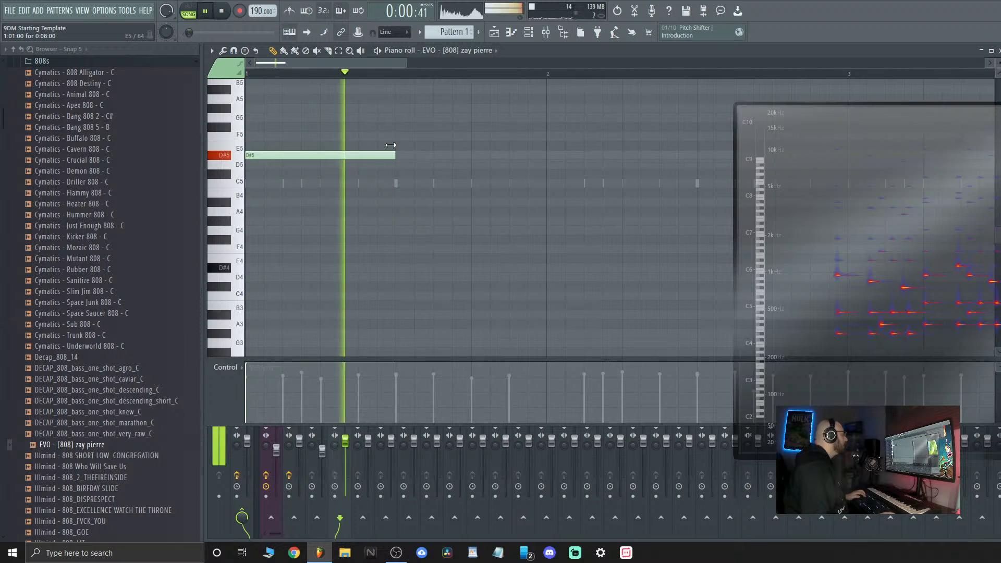
key(space)
key(space)
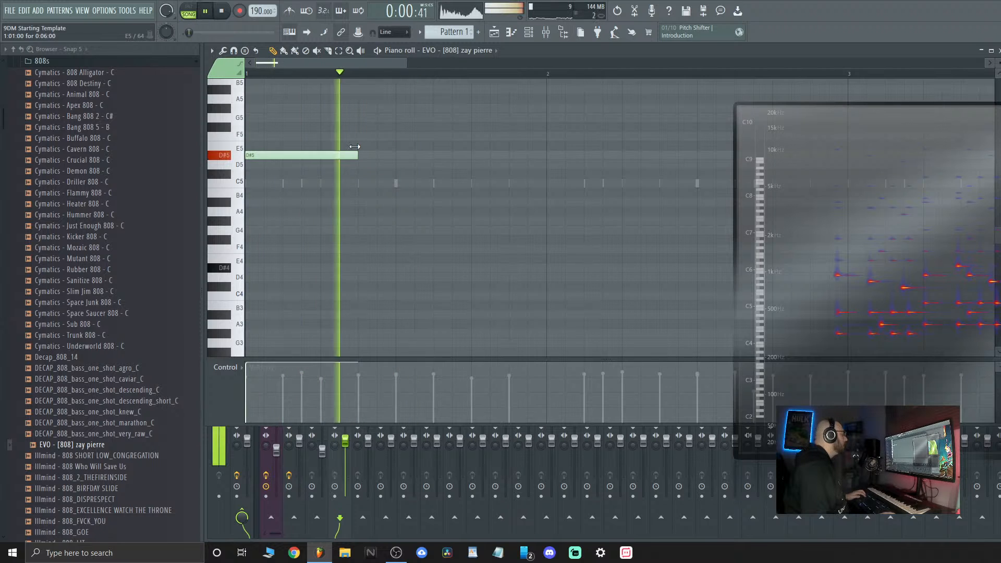
Add six-step D#5 notes at steps 5 and 11 of bar 2 and an F#5 at the start of bar 3, auditioning the line
click(623, 155)
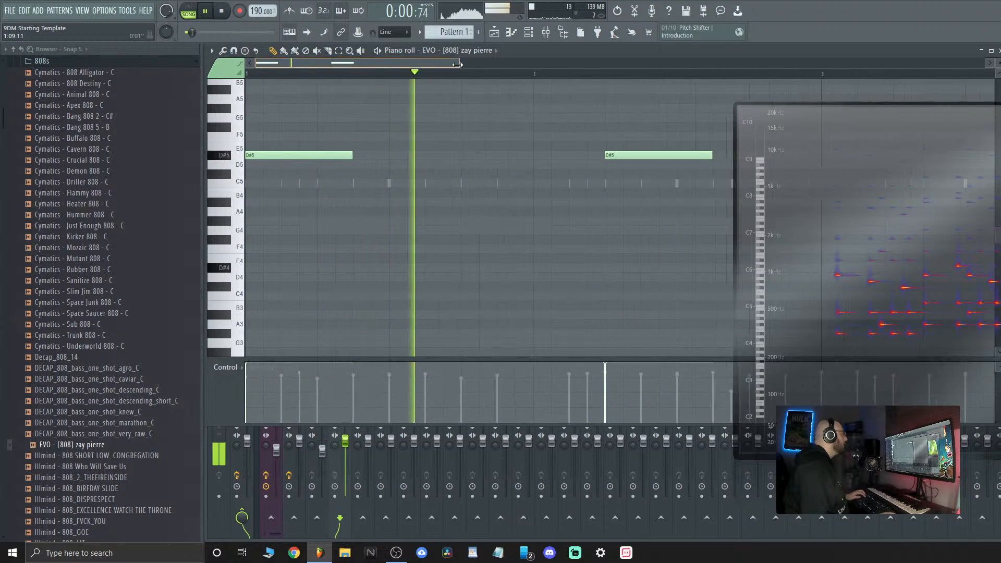
scroll(411, 76, down, 3)
key(space)
click(412, 156)
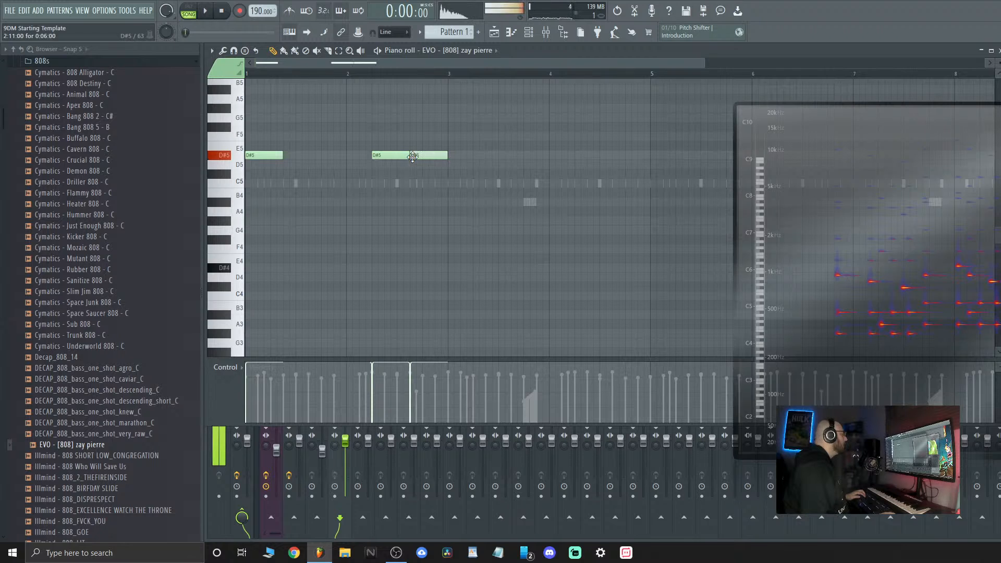
key(space)
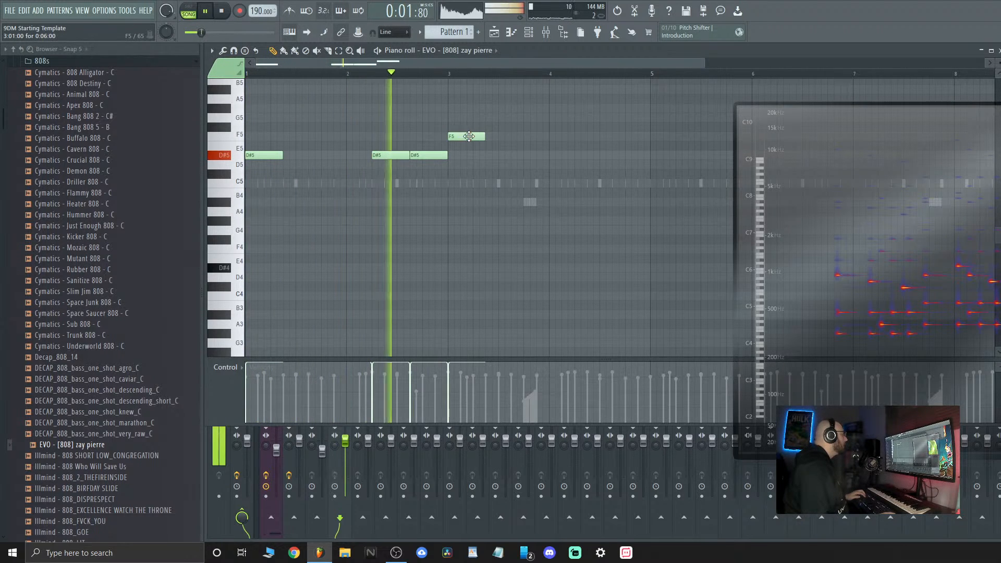
click(469, 126)
key(space)
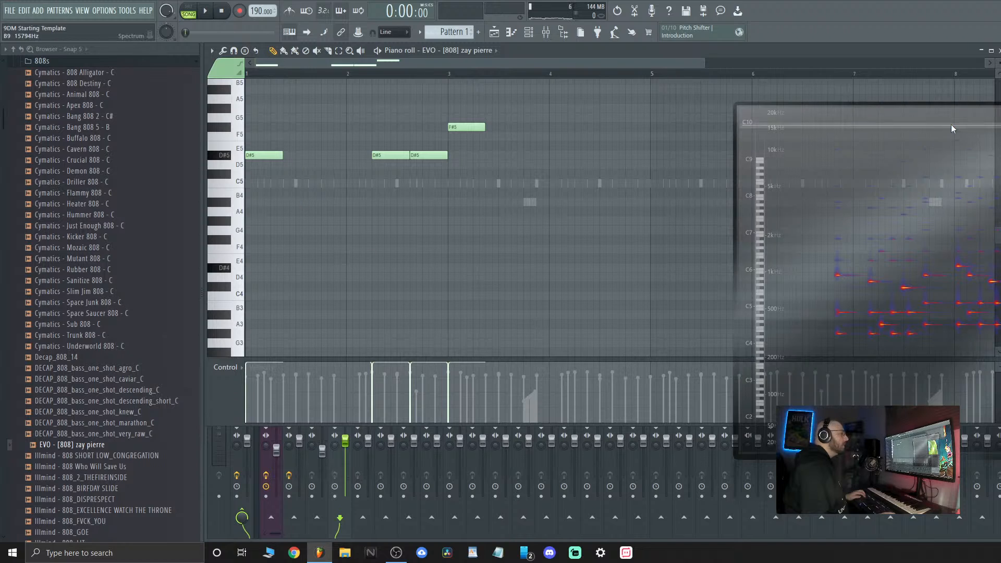
Check the melody loop's key in the channel rack and reopen the piano roll of EVO - [808] zay pierre
key(F6)
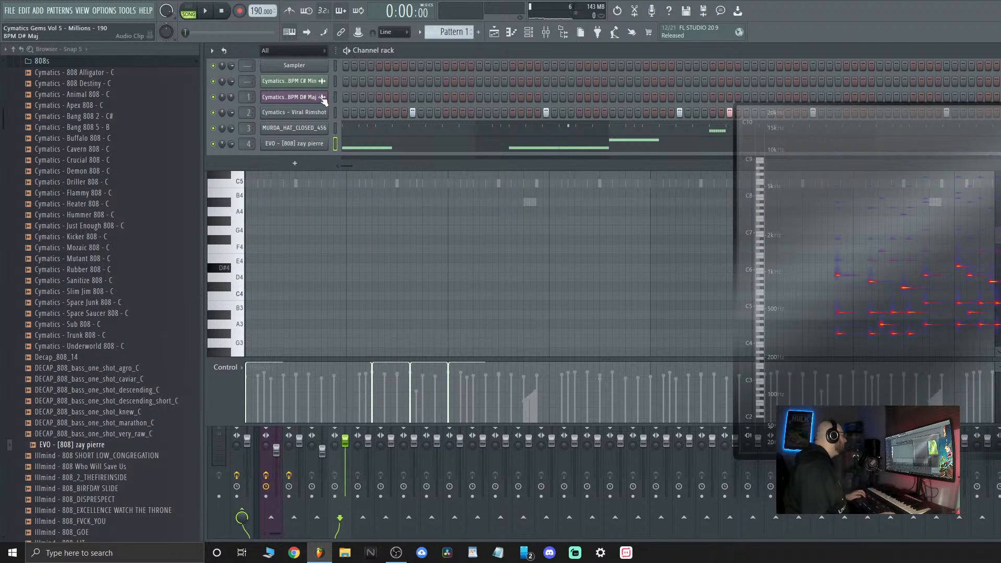
right_click(308, 146)
click(344, 144)
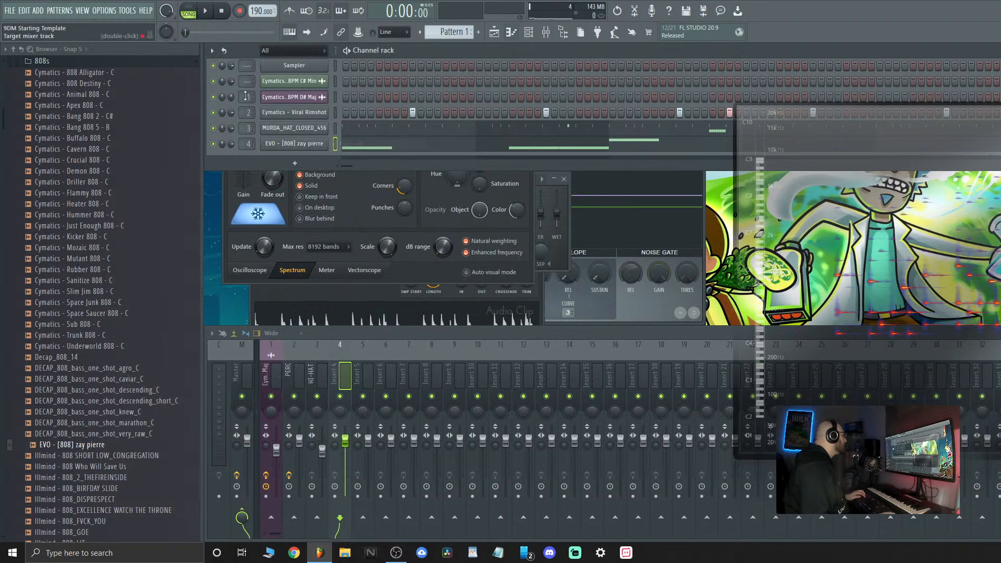
right_click(299, 144)
click(355, 143)
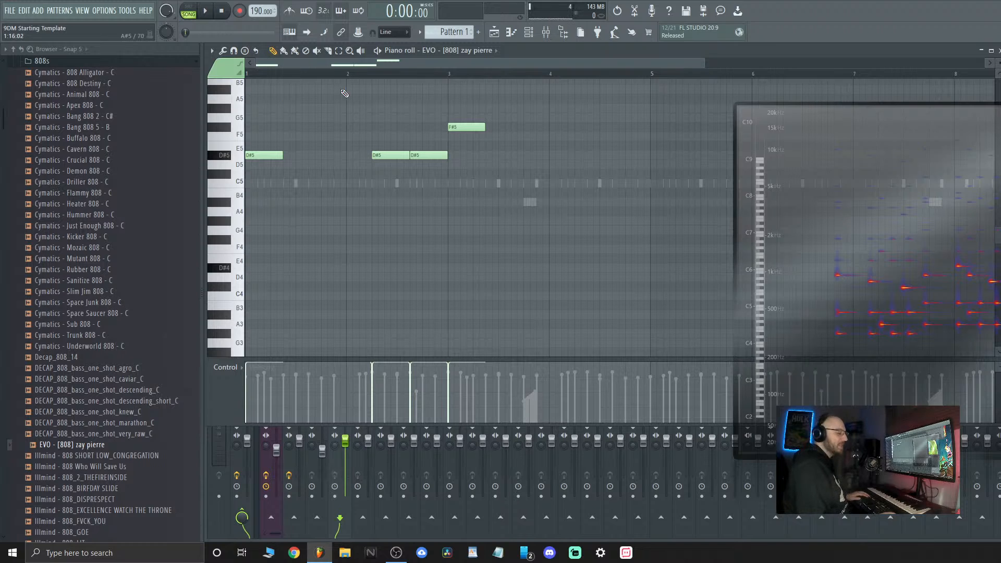
Change the piano roll's scale highlighting to Major Pentatonic, keeping D# as the root note
click(217, 52)
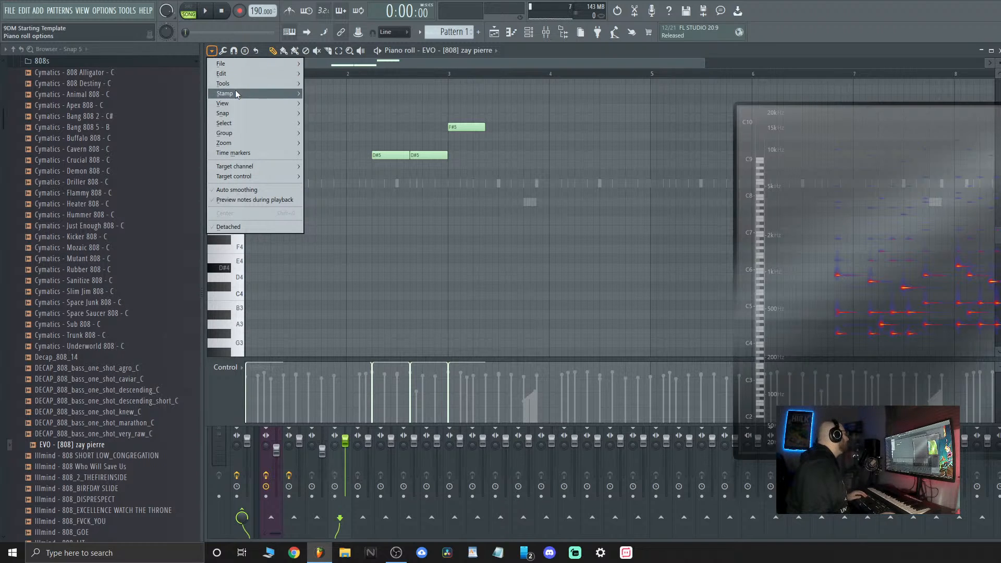
mouse_move(256, 85)
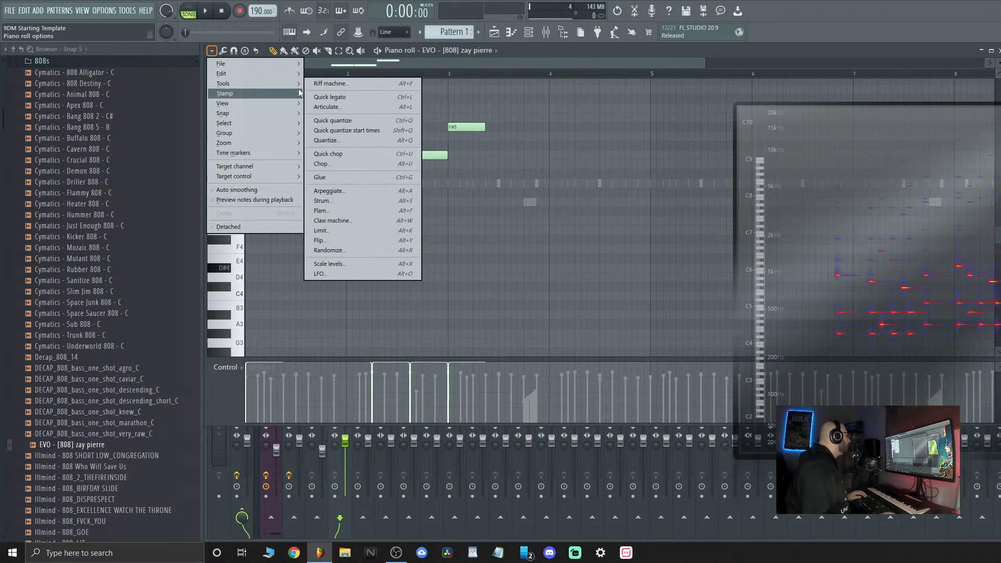
mouse_move(293, 104)
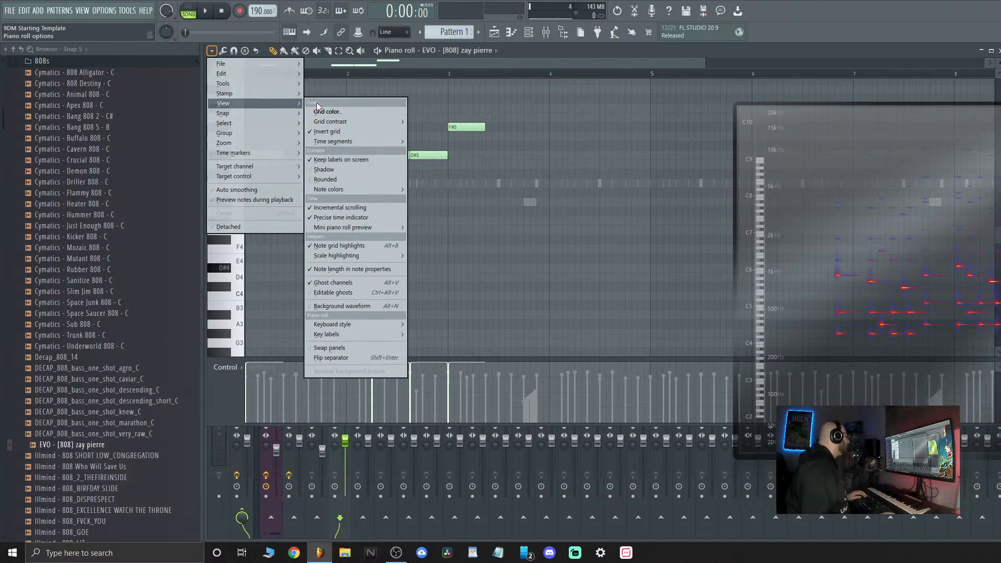
mouse_move(343, 256)
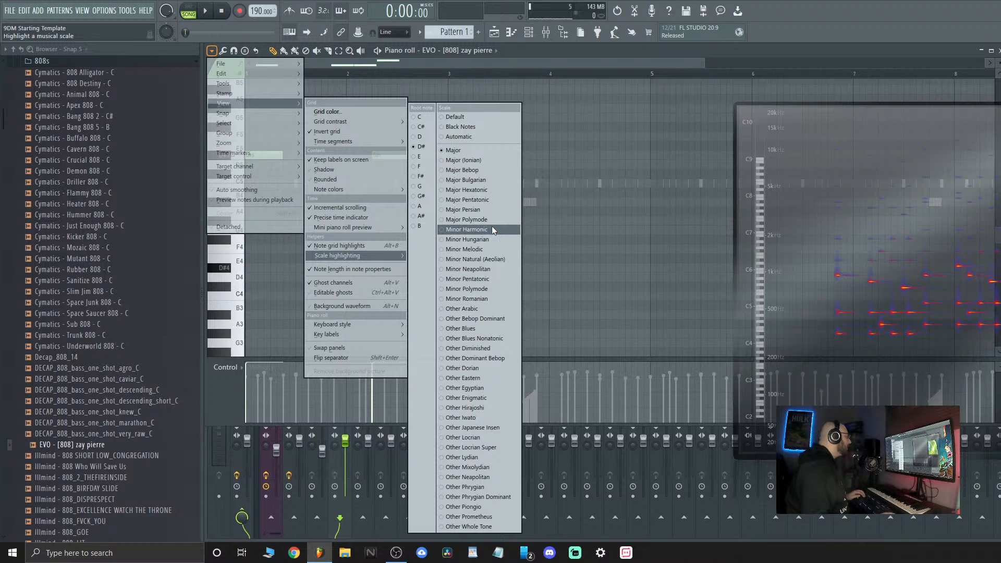
click(498, 199)
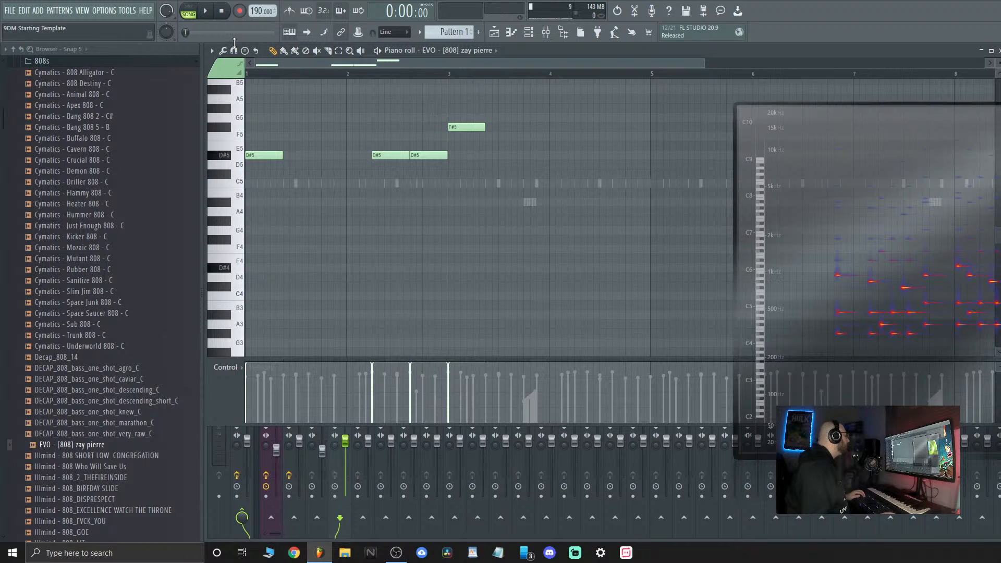
Switch the piano roll's scale highlighting to Minor Natural (Aeolian) on the D# root
click(212, 50)
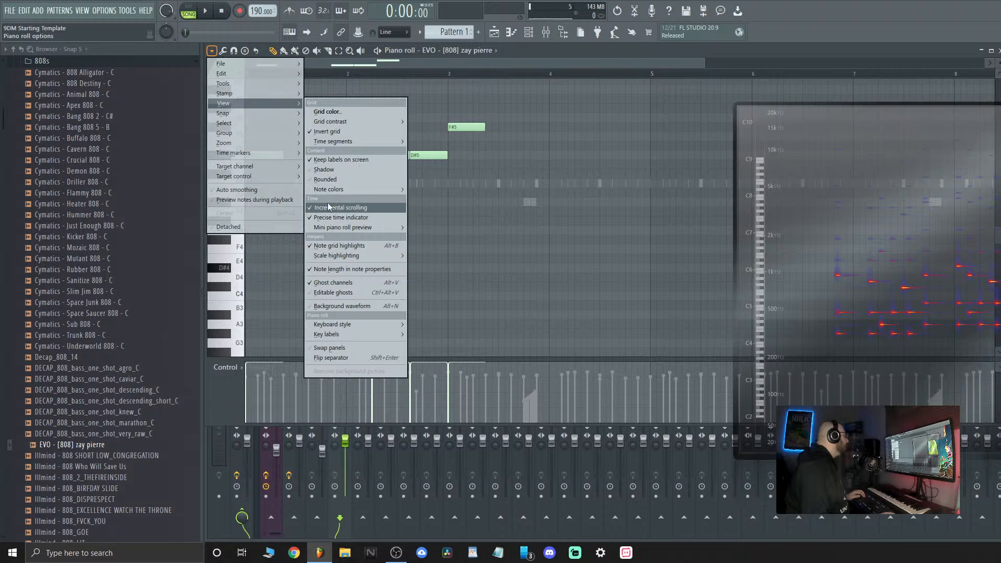
mouse_move(329, 191)
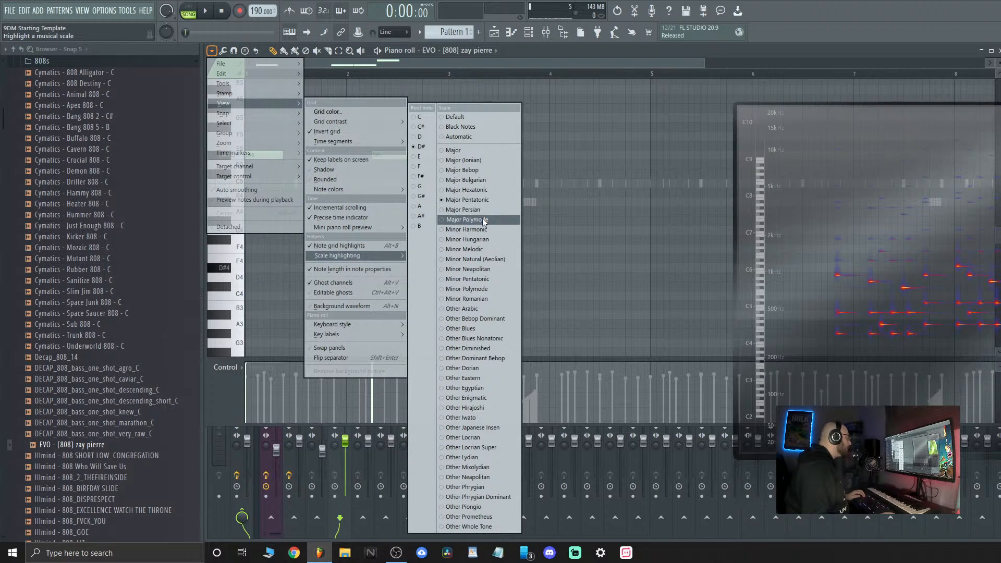
click(493, 257)
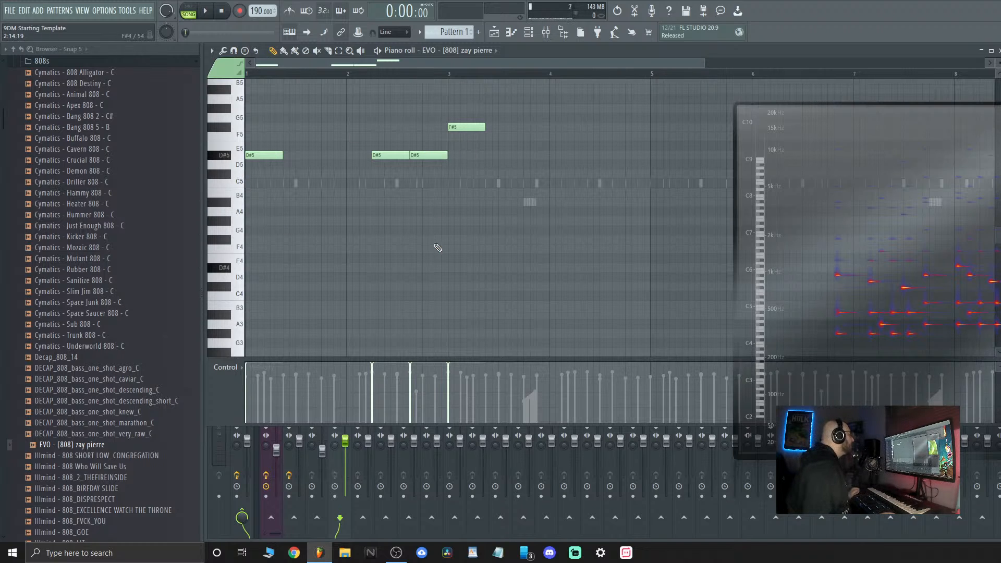
scroll(443, 222, down, 2)
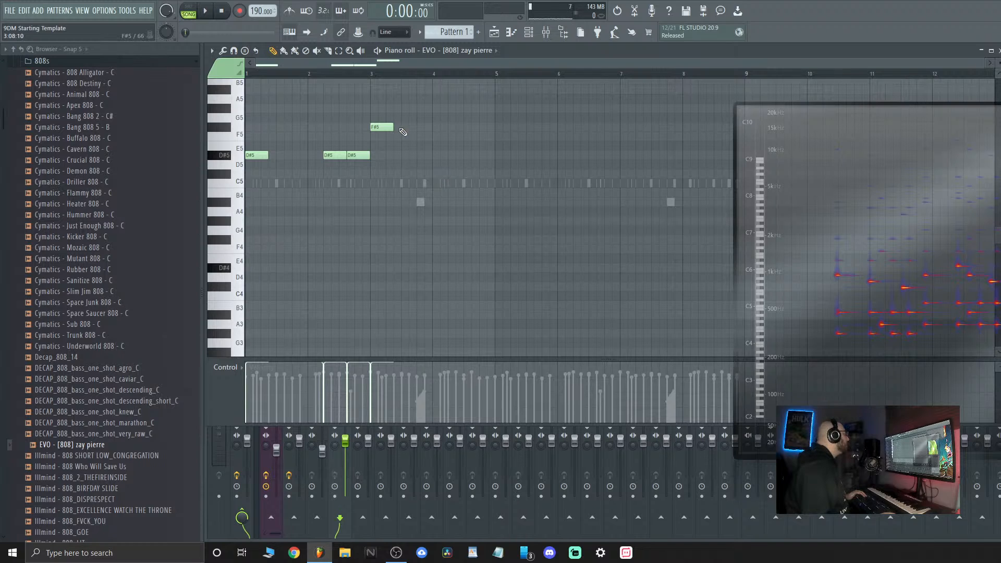
Add six-step F#5 notes at steps 5 and 11 of bar 4 while auditioning the bassline
key(space)
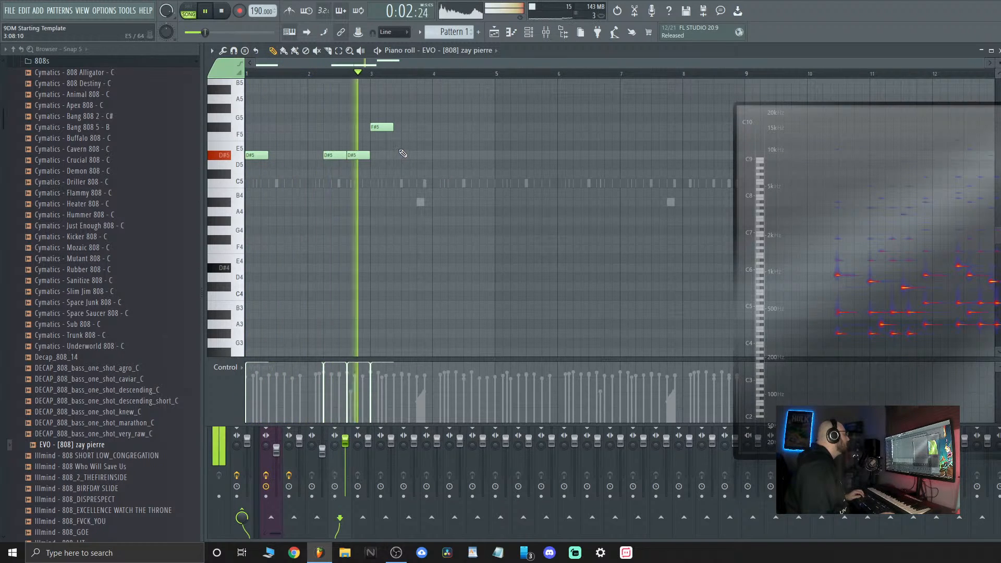
click(458, 126)
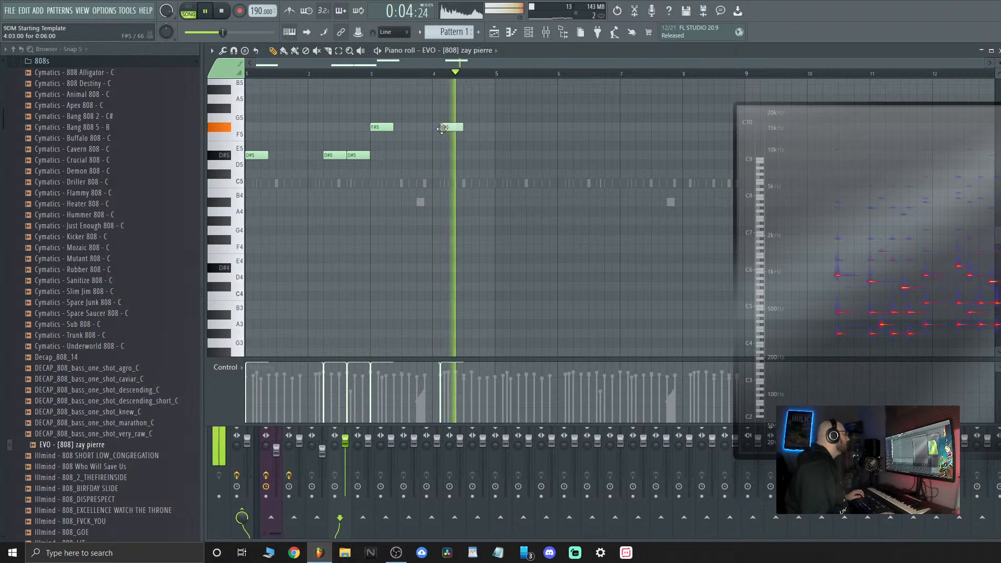
key(space)
key(space)
click(473, 126)
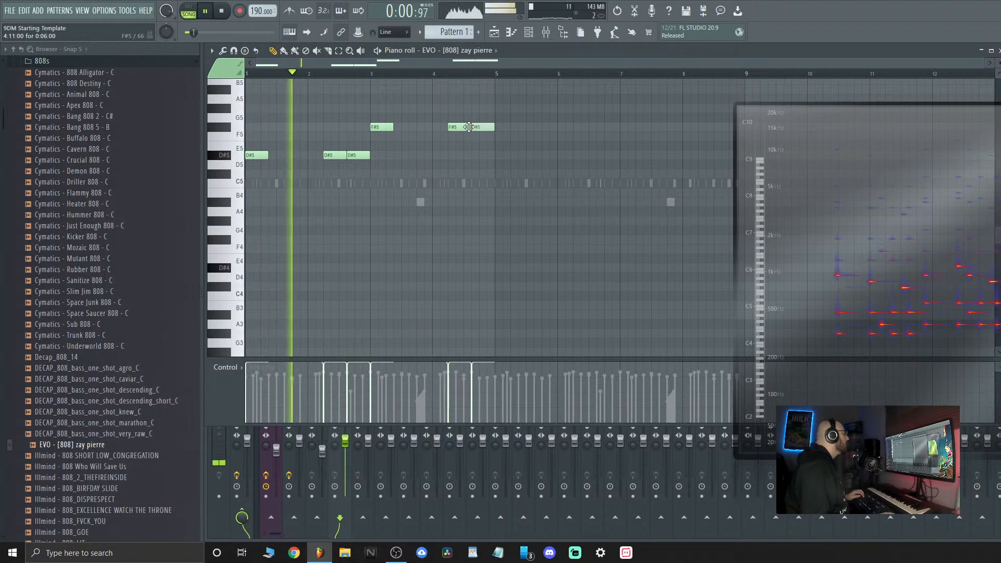
Add six-step C#5 notes at bar 5 and bar 6 steps 5 and 11, and B4 notes at bar 7 and bar 8 step 5
click(494, 175)
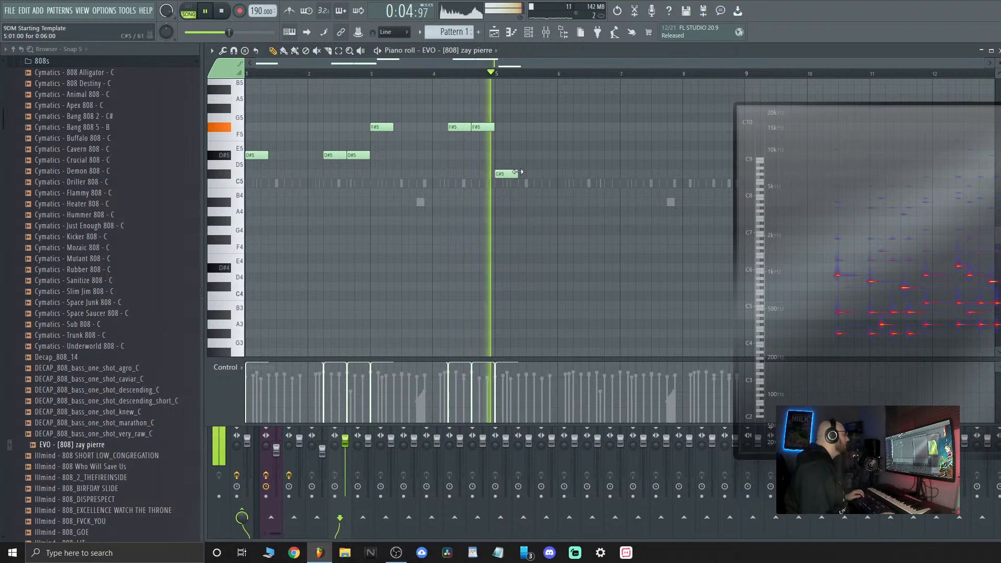
click(581, 174)
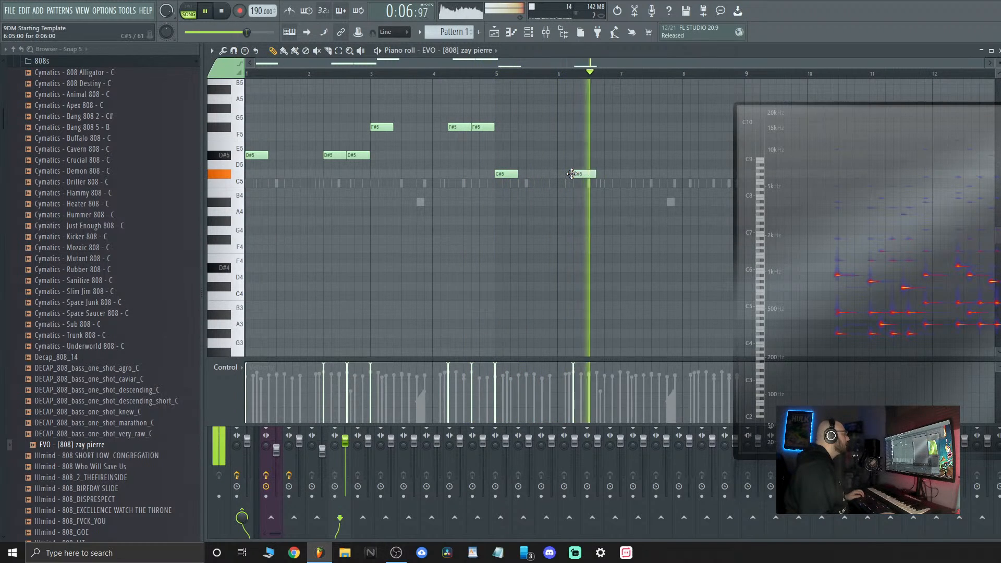
click(628, 192)
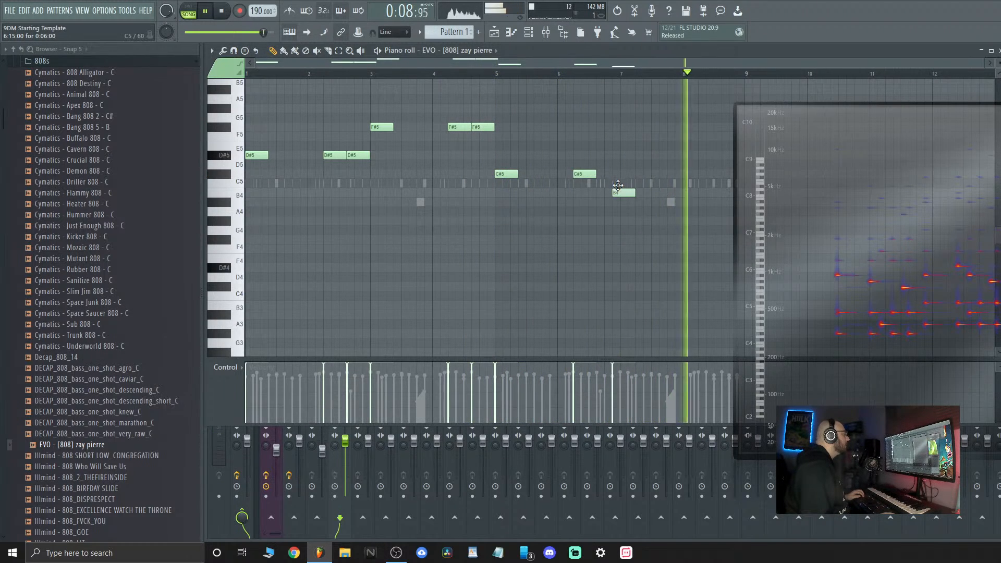
click(709, 184)
drag(703, 188, 712, 198)
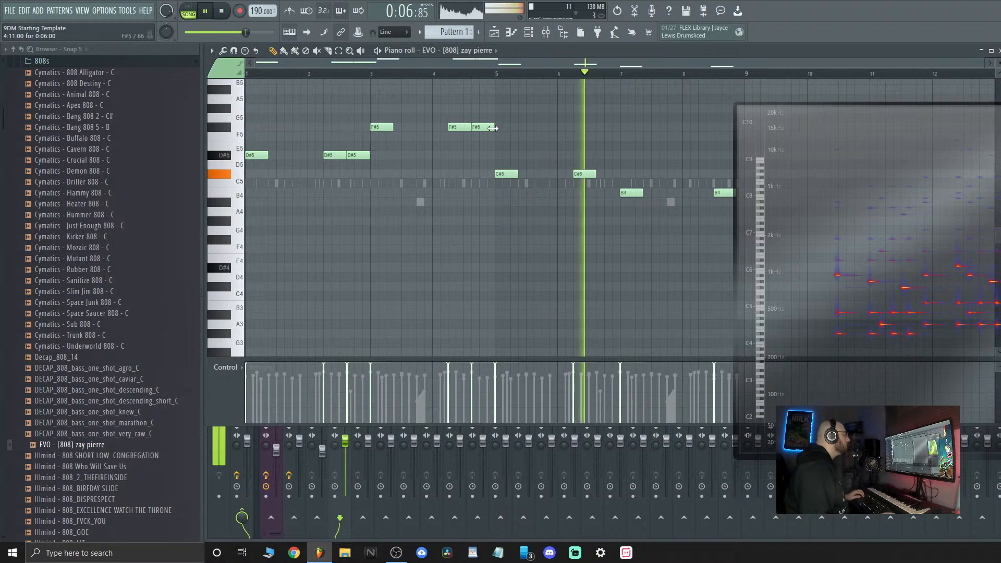
click(610, 173)
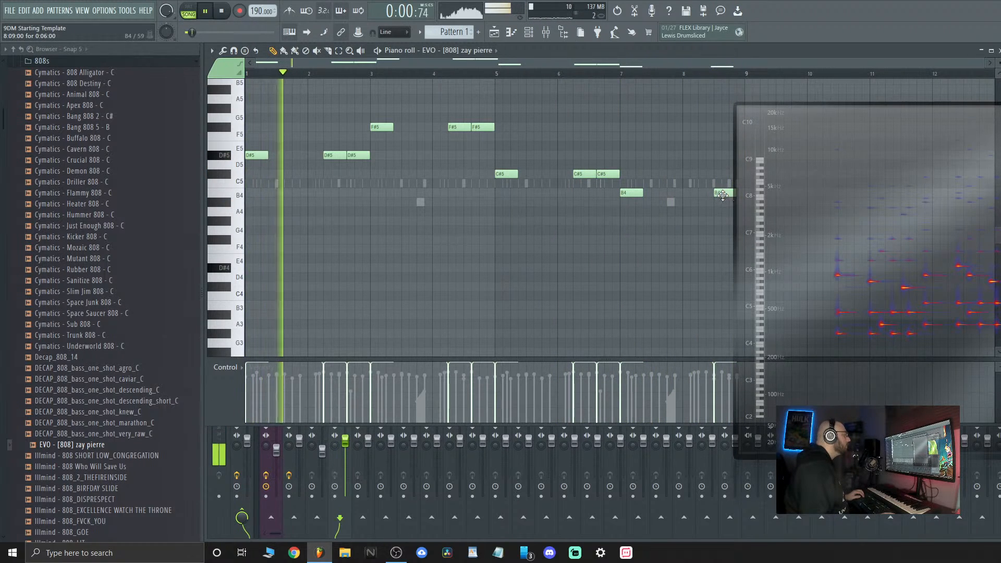
key(space)
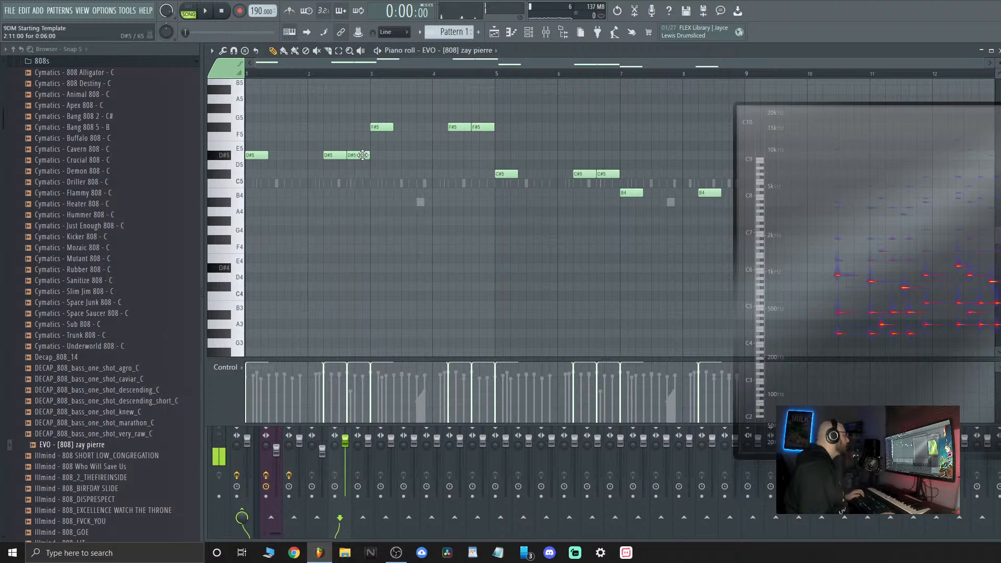
Lengthen the opening notes of bars 1, 3, 5 and 7 so each reaches the note that follows
scroll(368, 155, up, 4)
key(space)
mouse_move(368, 156)
mouse_down()
mouse_move(347, 158)
mouse_move(398, 159)
mouse_move(382, 155)
mouse_up()
click(356, 158)
right_click(404, 158)
key(space)
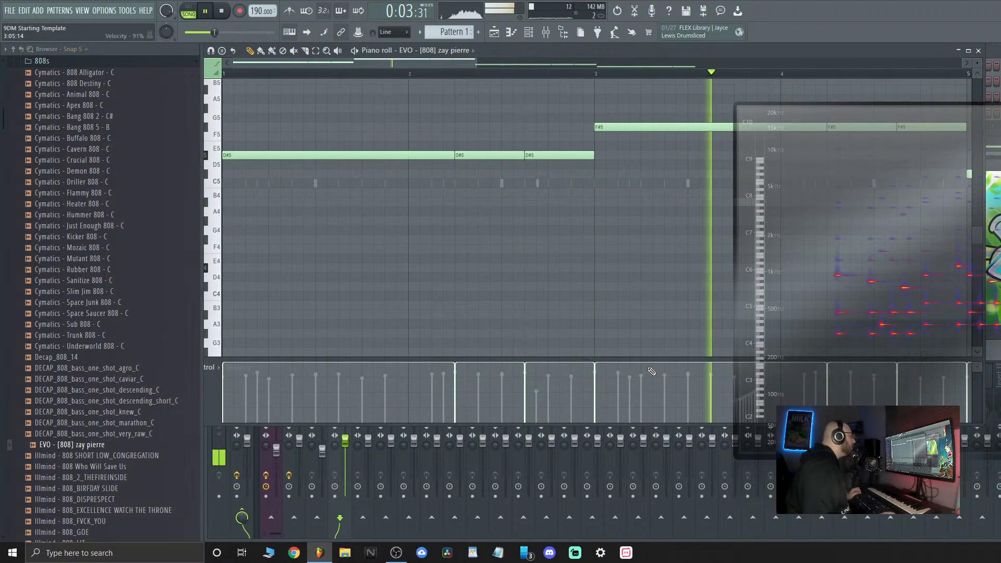
Add a B4 note at step 11 of bar 8 and shorten it to four steps
scroll(446, 153, down, 4)
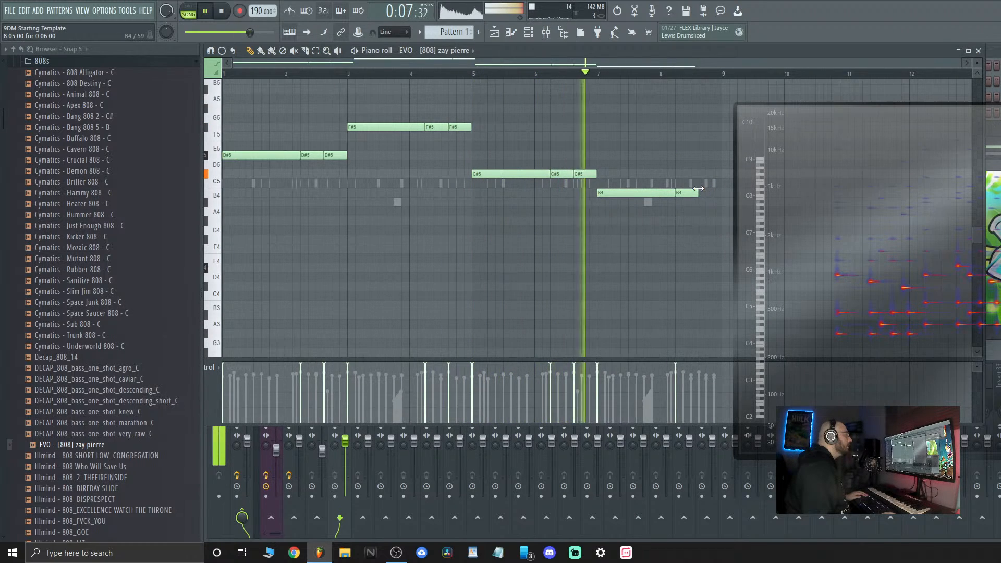
mouse_move(697, 192)
mouse_down()
mouse_move(781, 189)
mouse_move(699, 187)
mouse_up()
key(space)
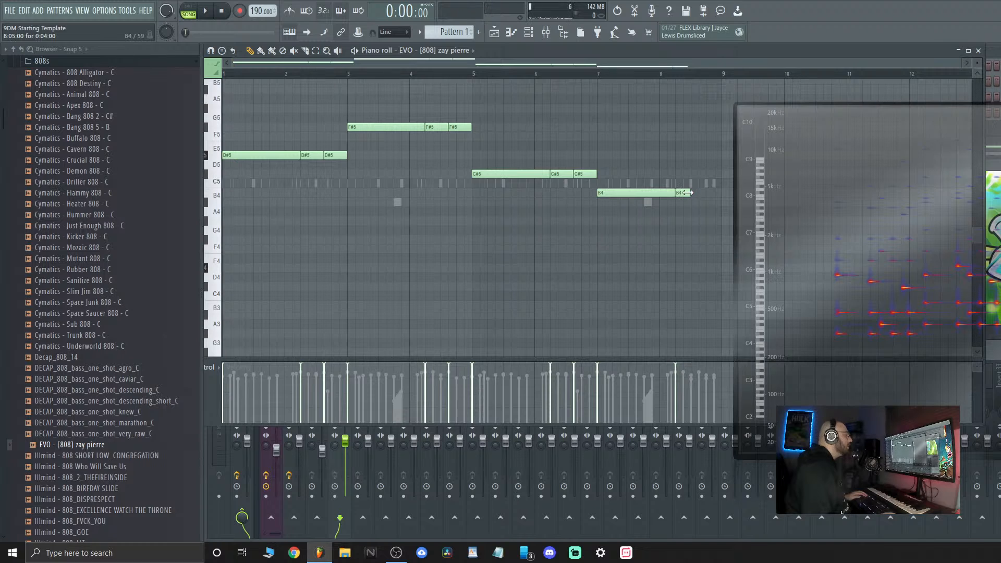
click(702, 193)
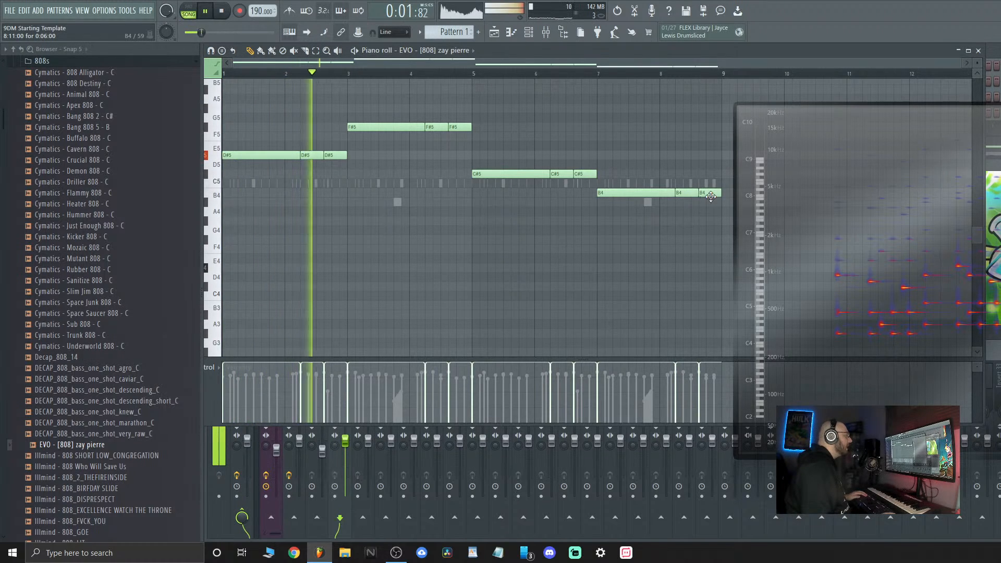
drag(717, 195, 713, 194)
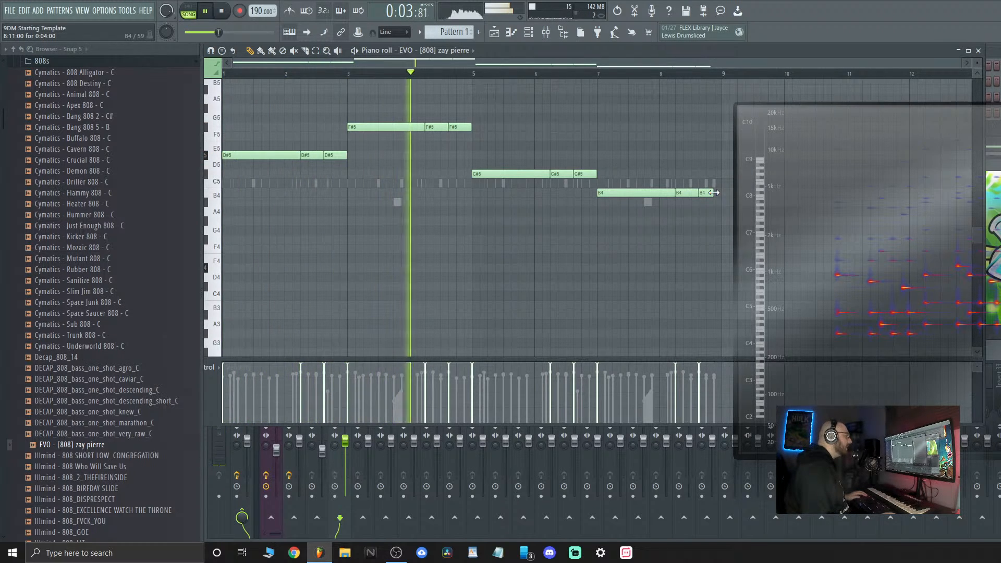
Add a two-step B5 note at step 15 of bar 8 and audition the end of the bassline
double_click(712, 194)
click(733, 203)
drag(723, 194, 723, 82)
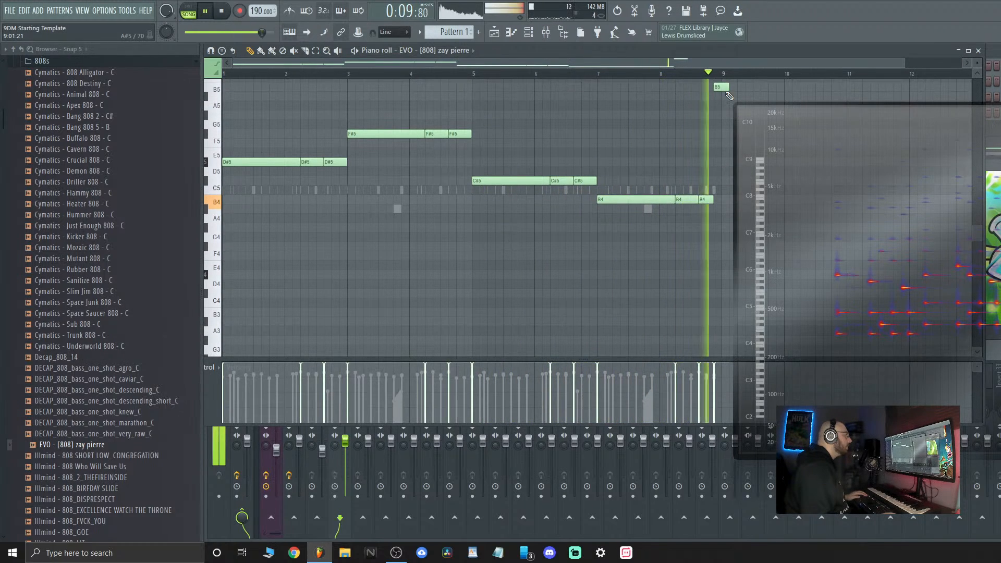
key(space)
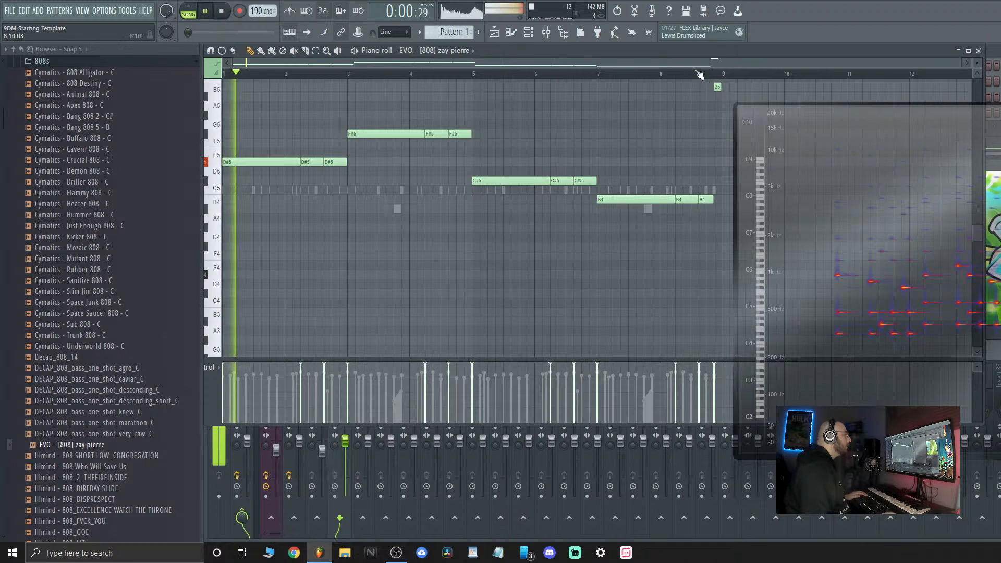
click(681, 73)
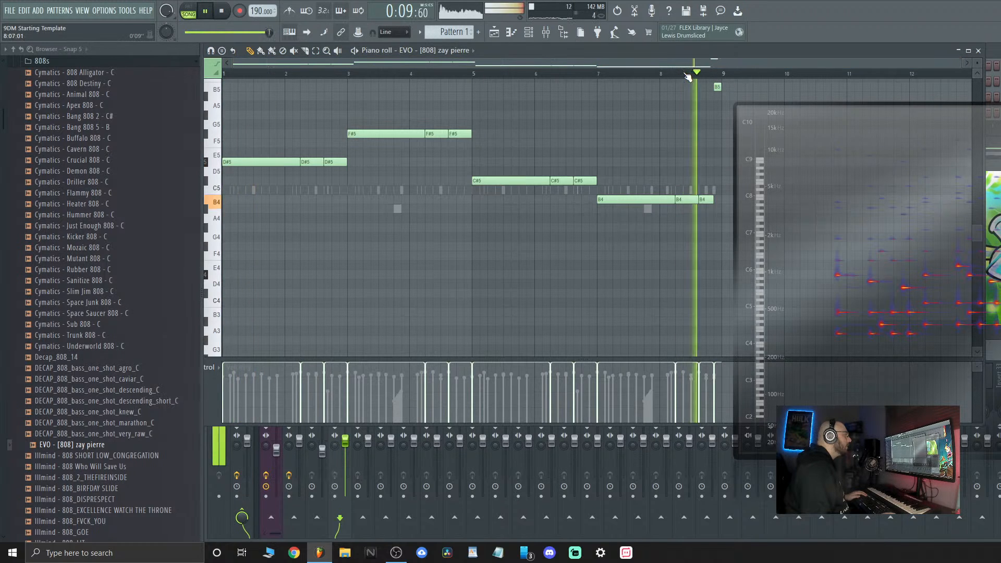
click(659, 72)
key(space)
Raise bar 8's step 11 note to B5 and settle the step 15 note on B5 after trying B4 and C#5
drag(705, 201, 706, 171)
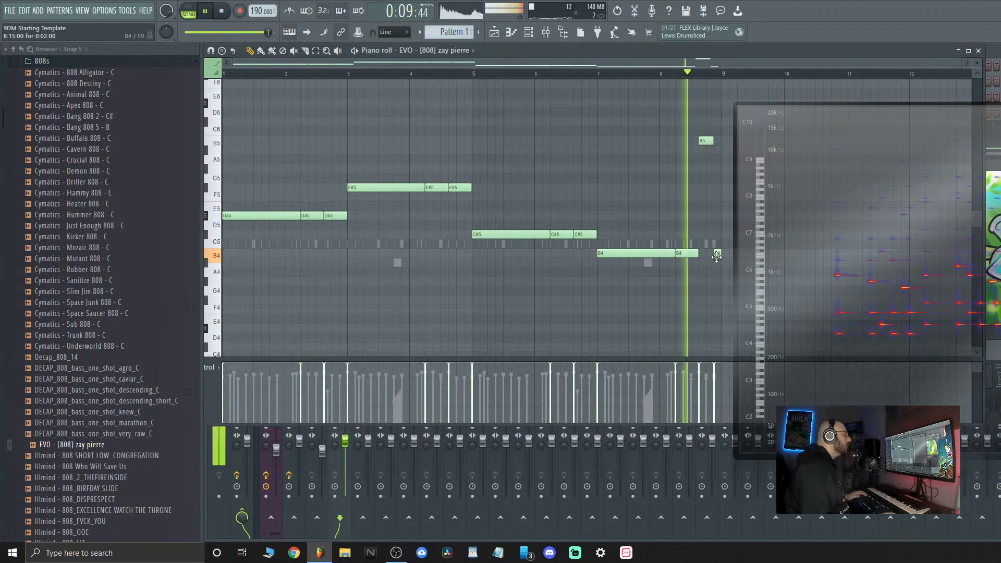
key(space)
drag(717, 256, 717, 236)
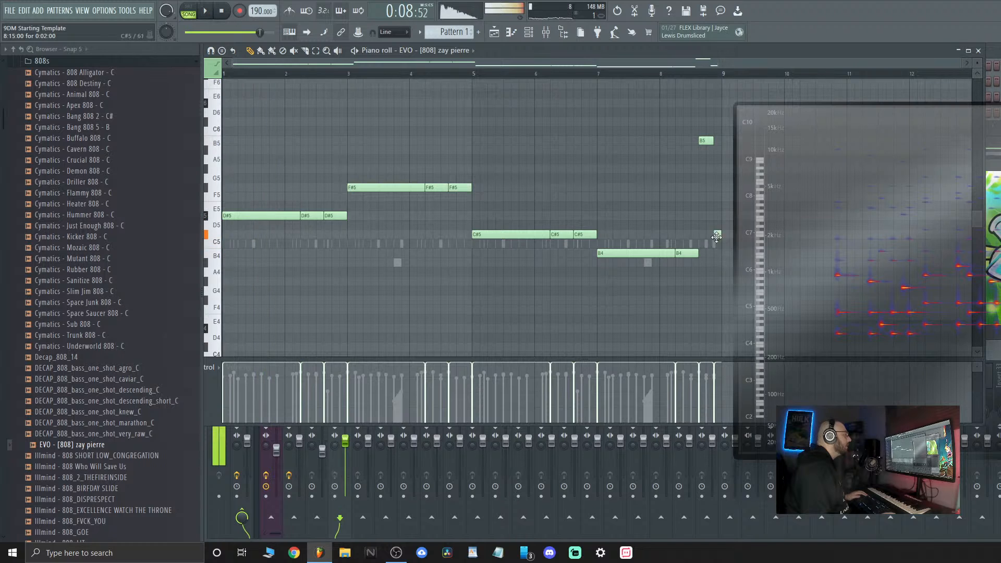
drag(721, 145, 718, 139)
key(space)
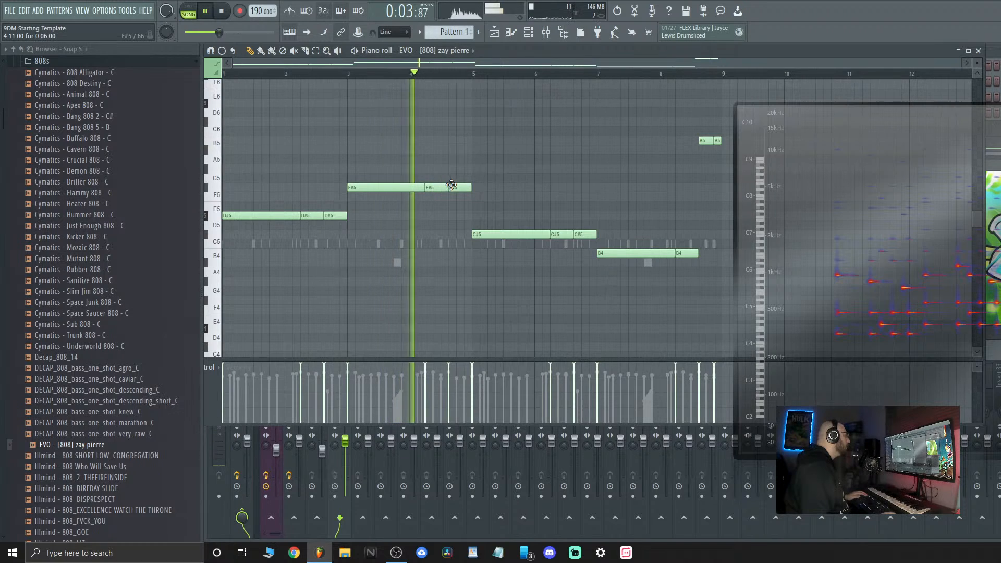
Raise bar 4's step 11 note to F#6, shorten it to four steps and add a two-step F#6 at step 15
drag(451, 185, 462, 88)
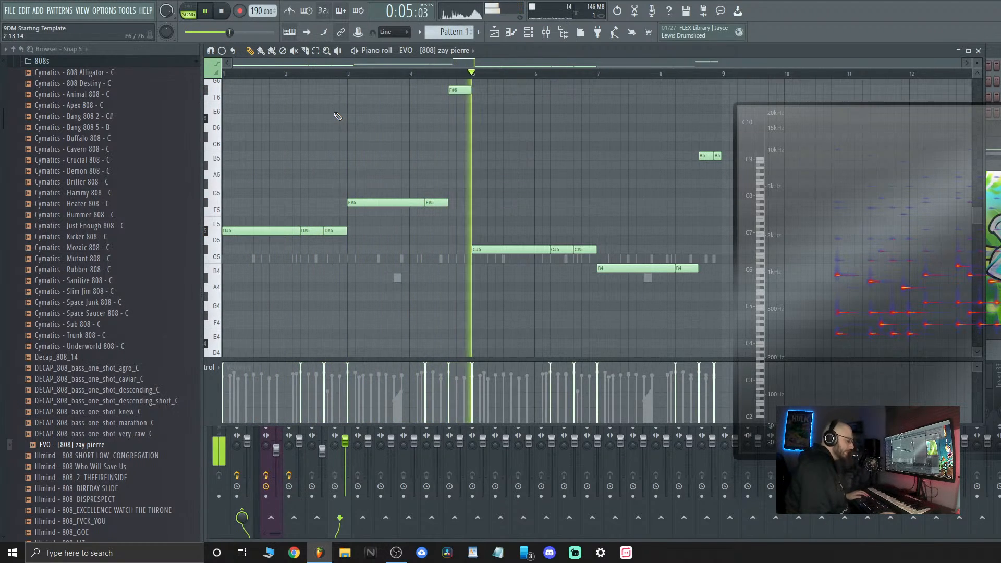
click(442, 74)
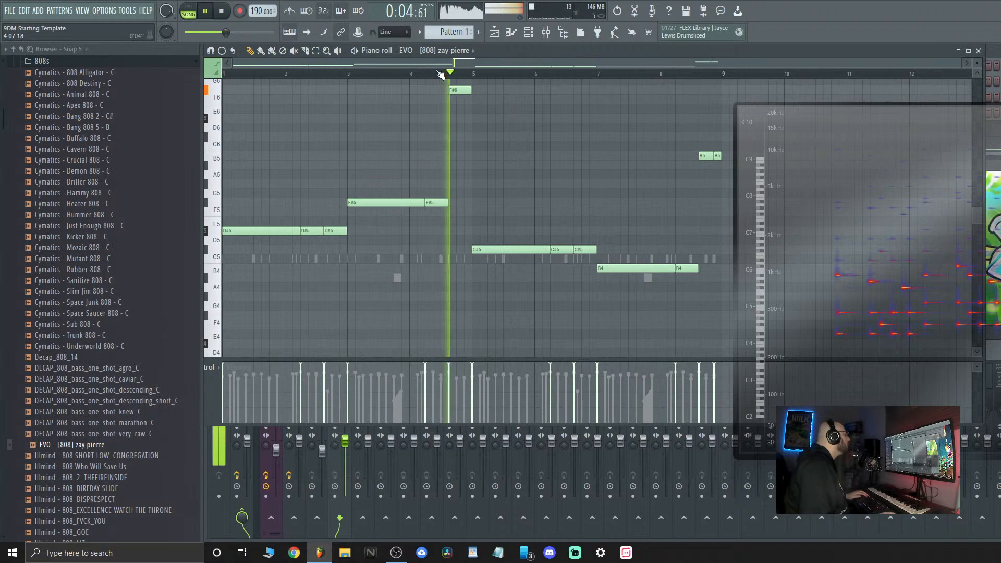
drag(464, 90, 471, 90)
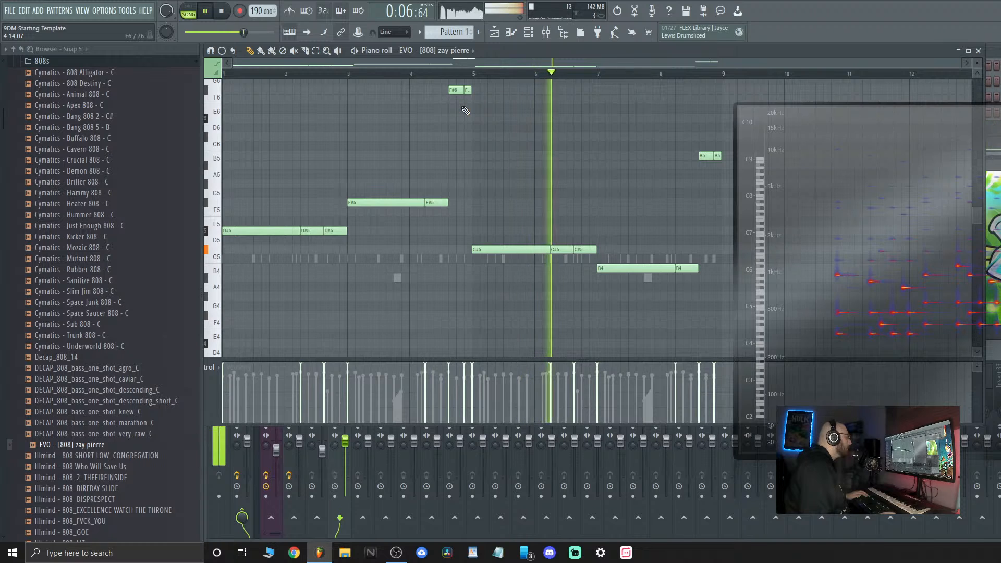
Shorten bar 5's opening C#5 to twelve steps and fill the gap with a two-step C#5 at step 13 and a six-step C#5 at step 15
scroll(536, 284, up, 5)
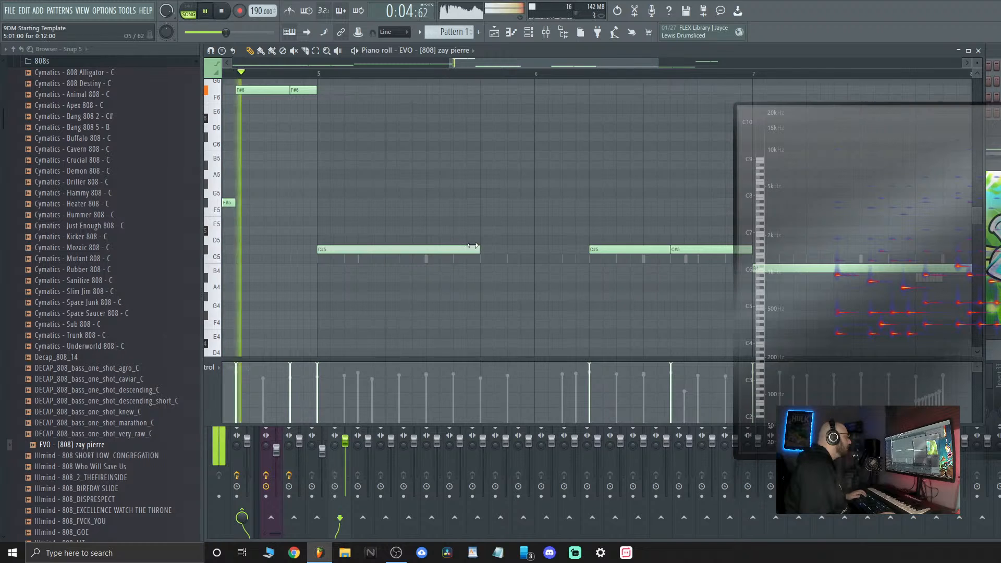
click(485, 250)
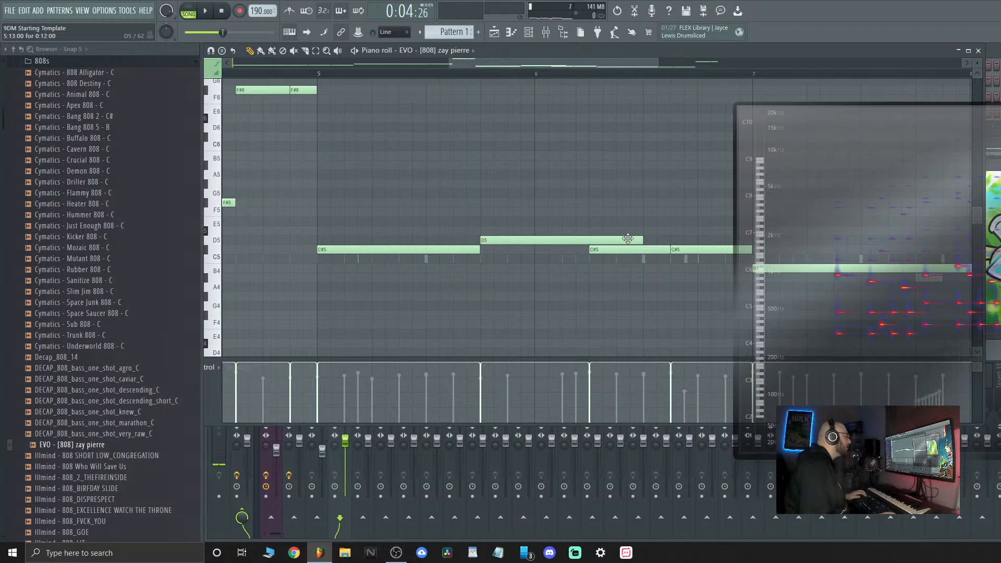
drag(551, 244, 522, 251)
click(539, 251)
key(space)
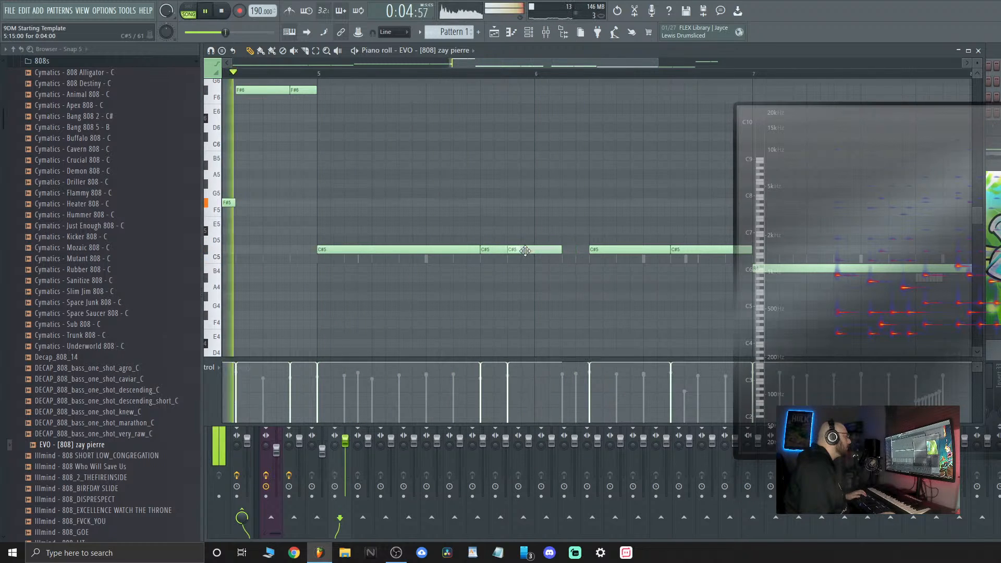
drag(525, 251, 531, 251)
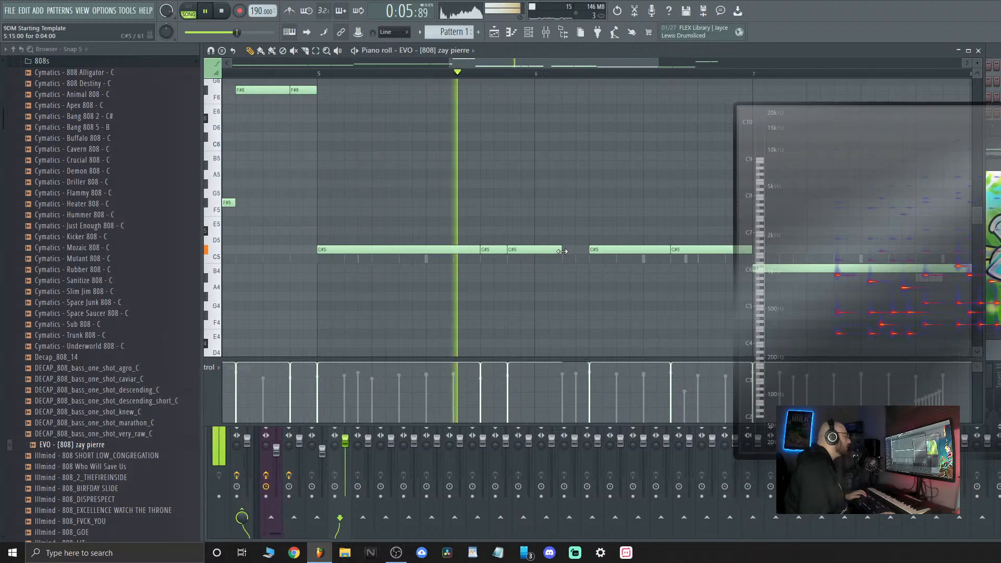
drag(562, 251, 580, 251)
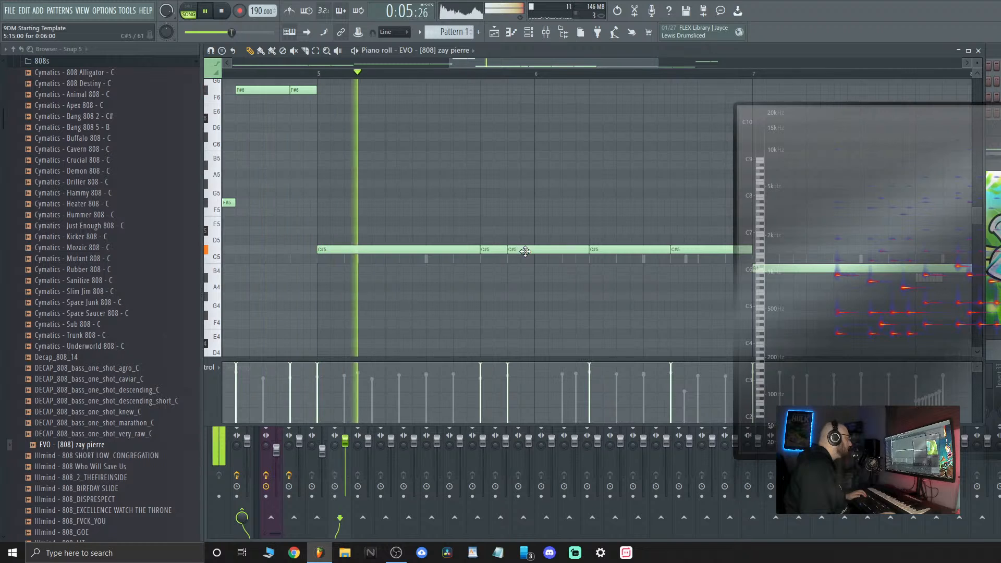
Raise the six-step note at step 15 of bar 5 an octave to C#6
drag(561, 247, 531, 96)
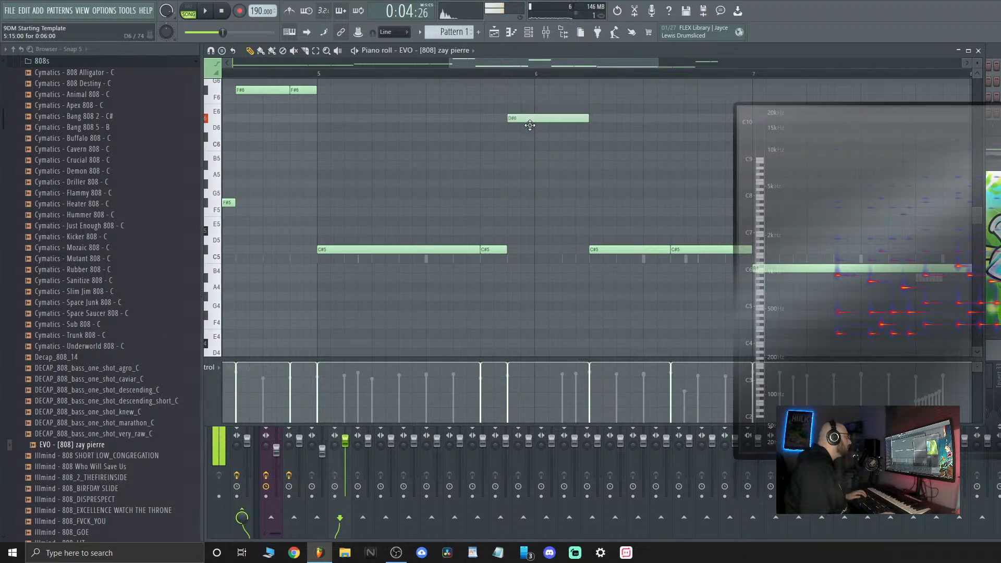
drag(529, 149, 530, 140)
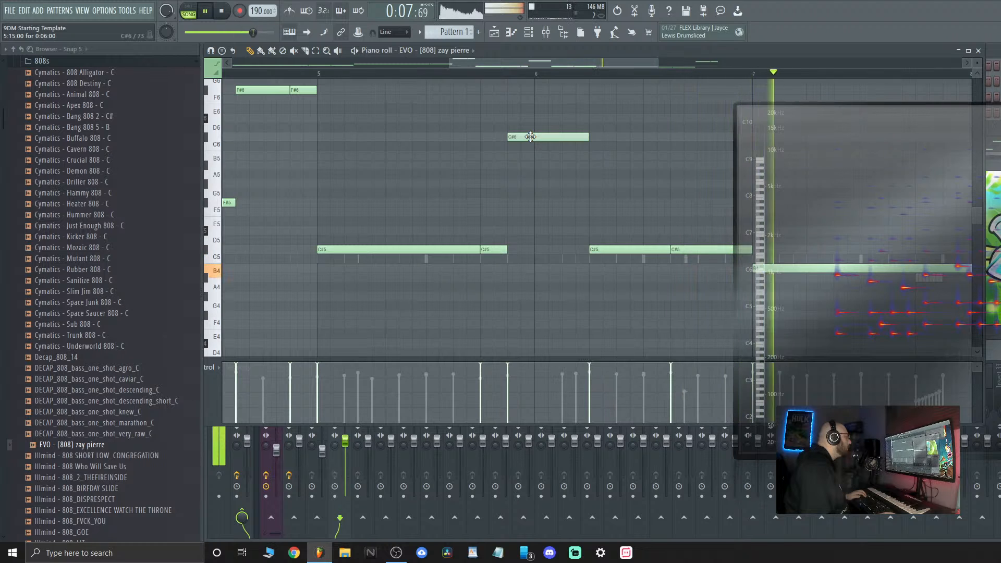
Shorten bar 6's step 11 C#5 to four steps and add a two-step C#6 at step 15
scroll(501, 172, down, 4)
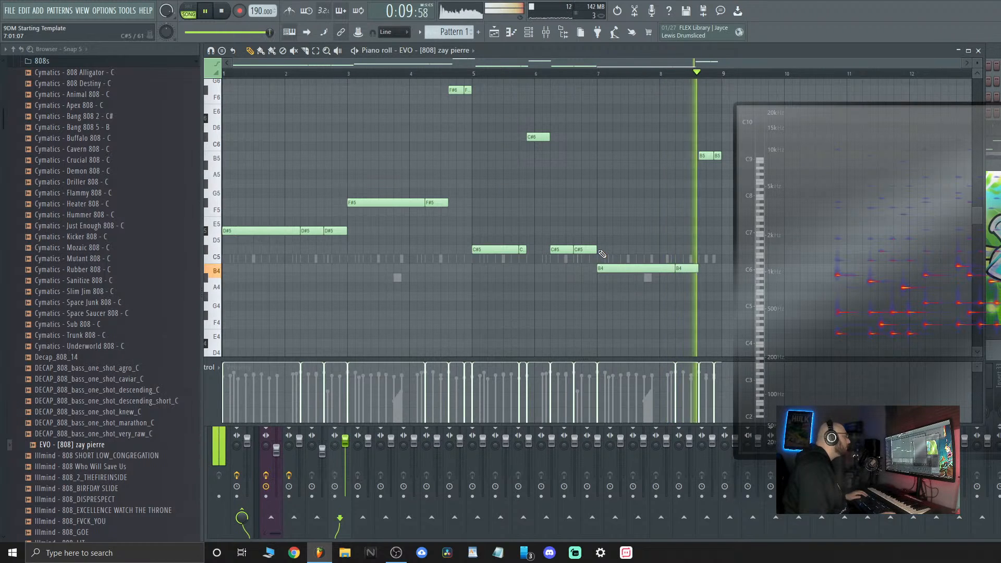
drag(595, 250, 588, 250)
click(589, 140)
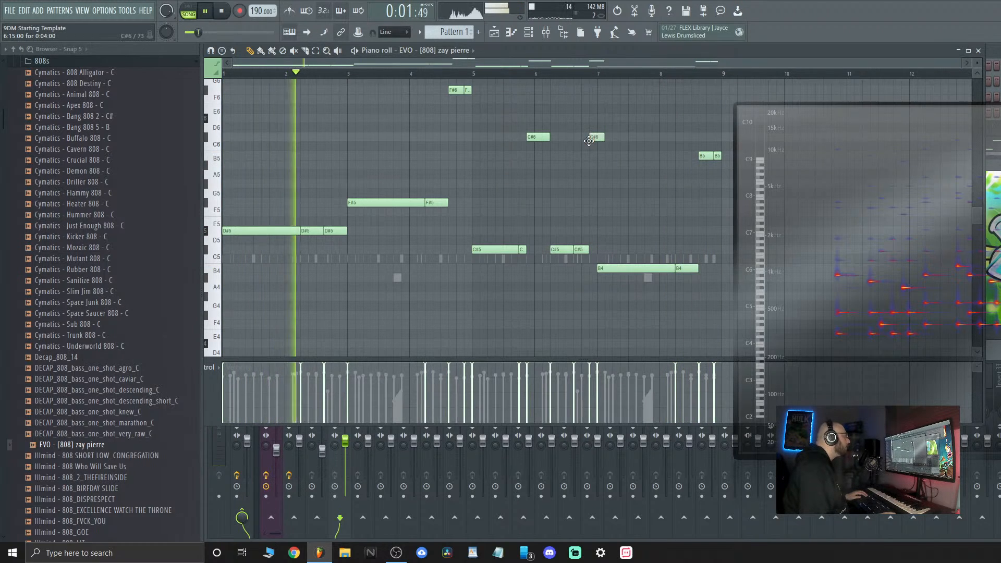
drag(601, 138, 594, 137)
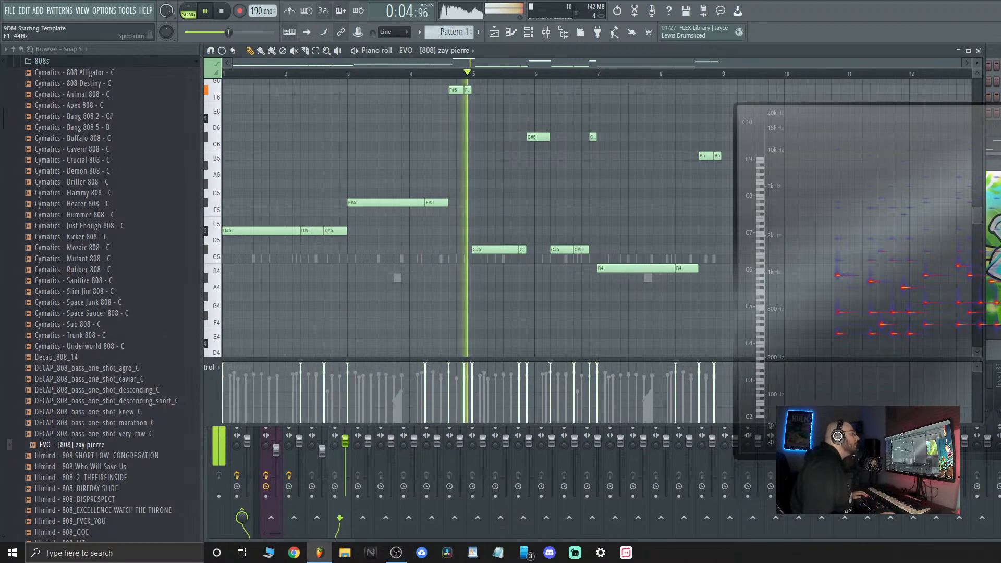
Lower the 808's mixer level to 76% (-5.7 dB) and name its mixer track 808
click(978, 50)
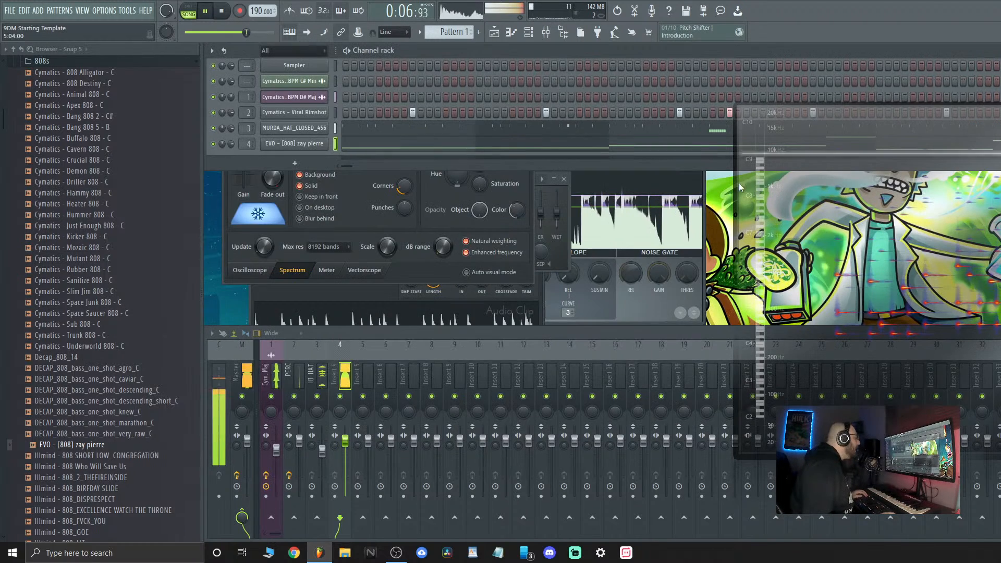
right_click(345, 457)
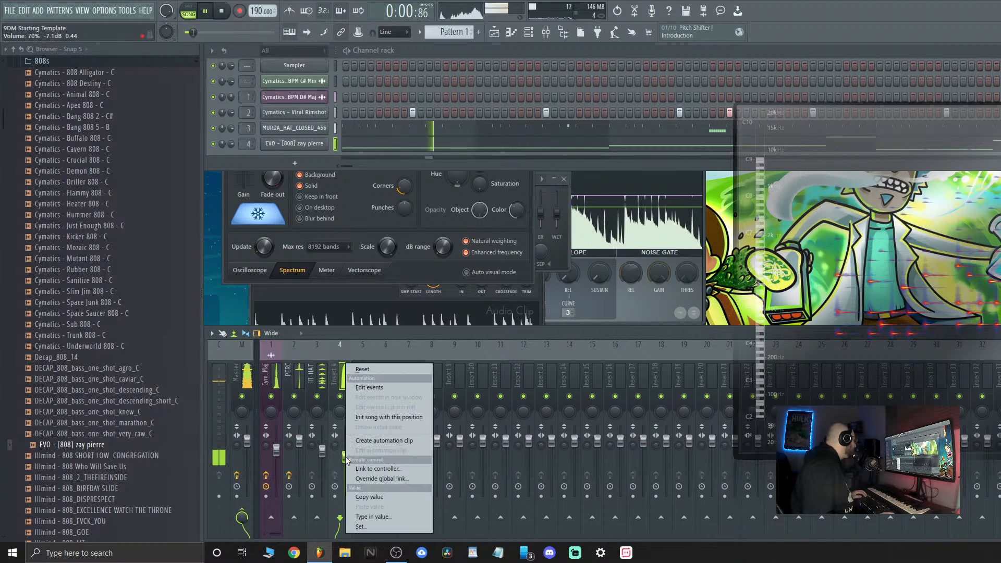
click(336, 462)
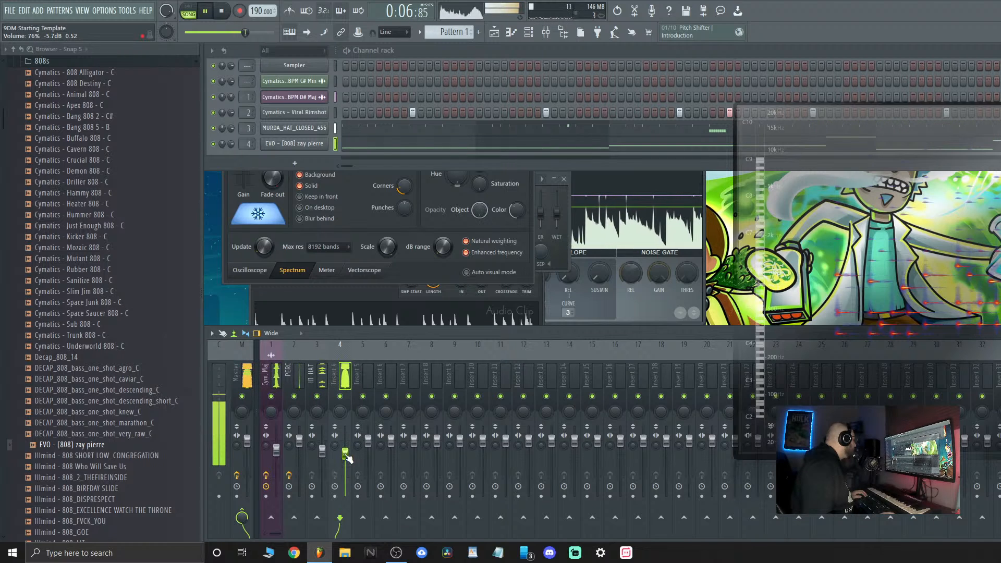
right_click(345, 378)
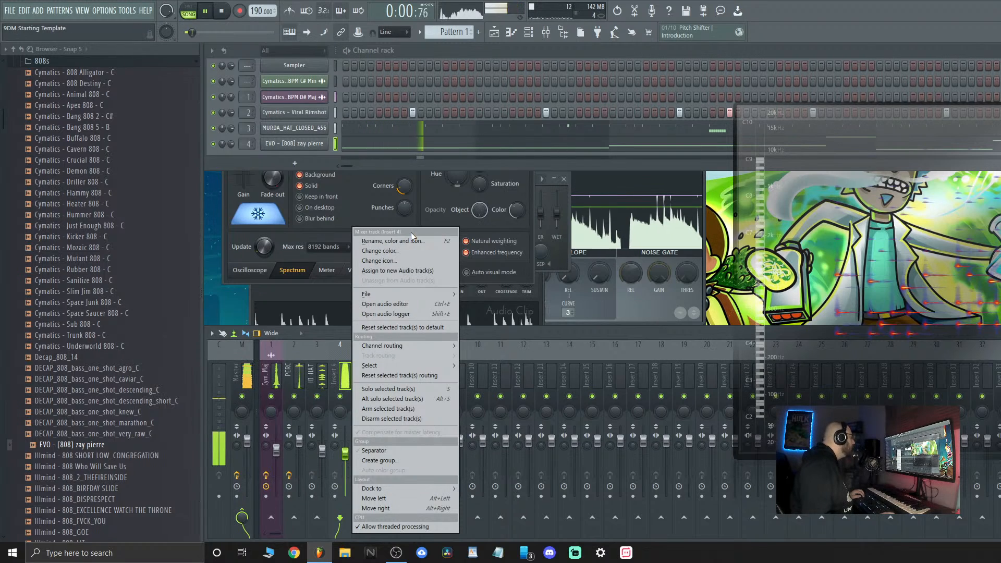
click(412, 241)
text(808)
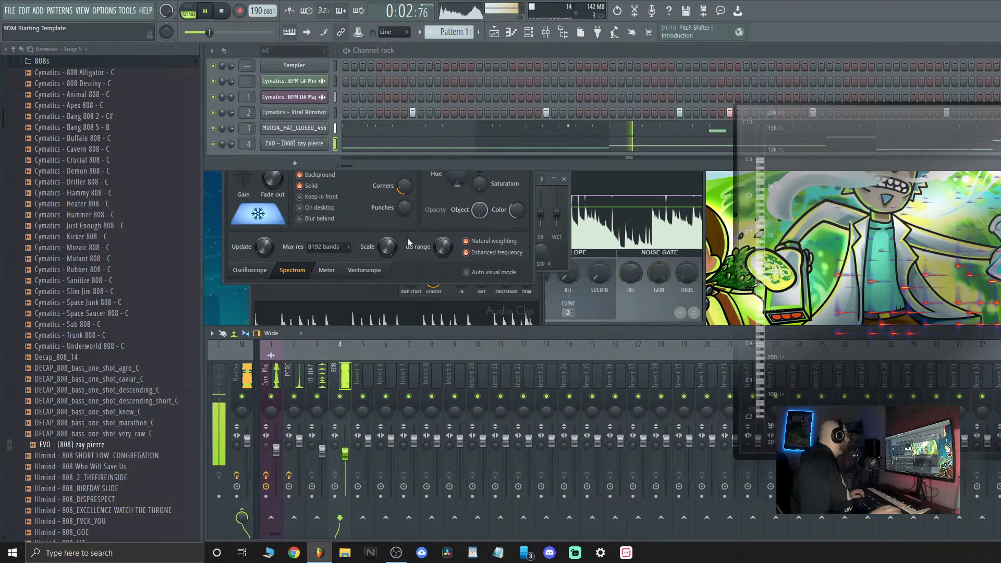
Add the MURDA_KICK_ICED_OUT sample from the Kicks folder to the channel rack as a new channel
scroll(70, 186, up, 4)
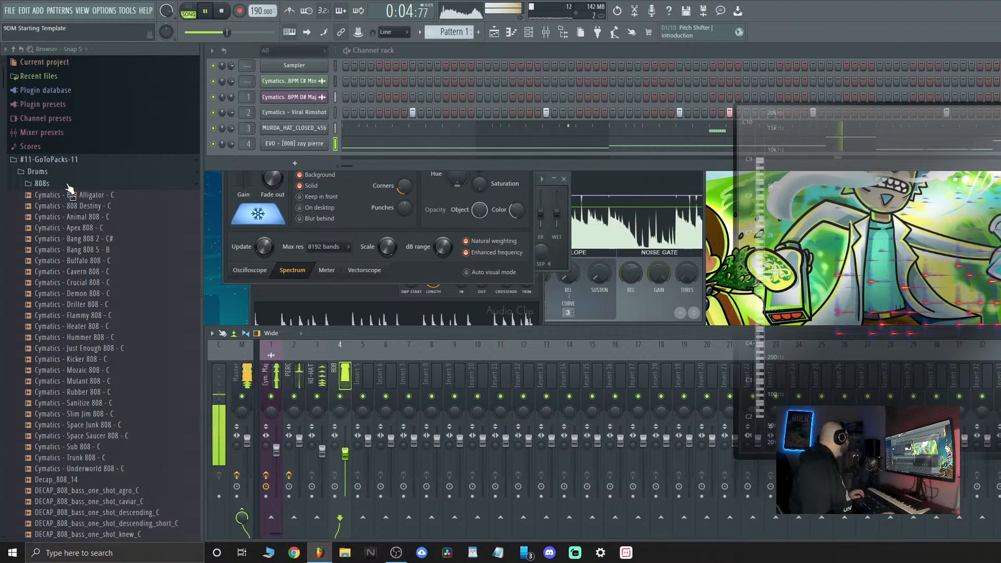
click(67, 185)
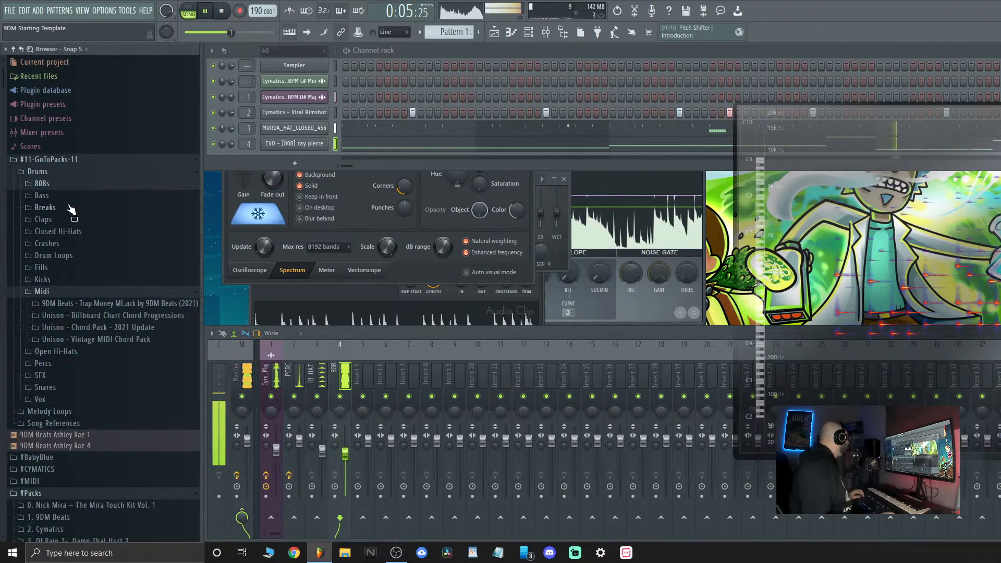
click(61, 280)
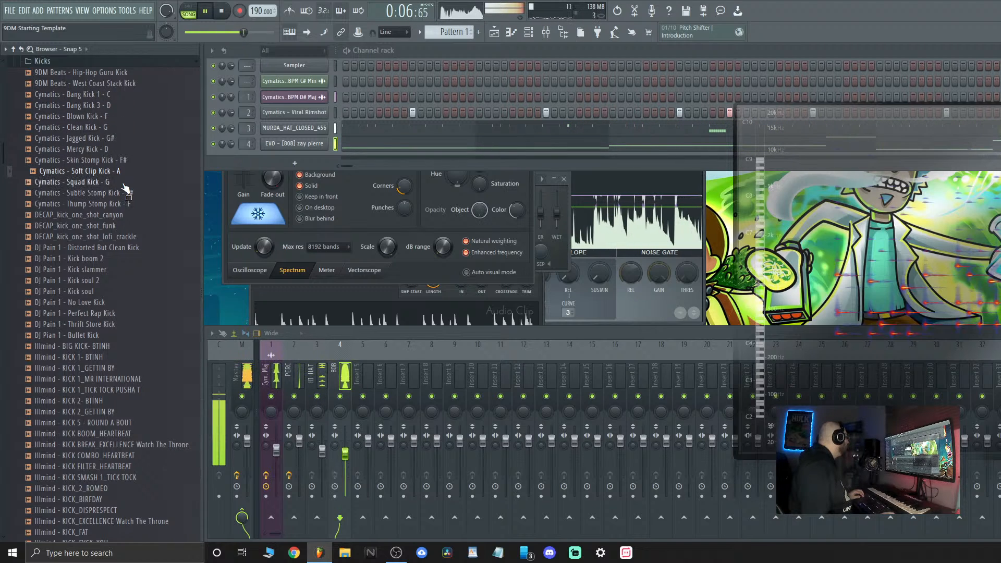
scroll(121, 266, down, 6)
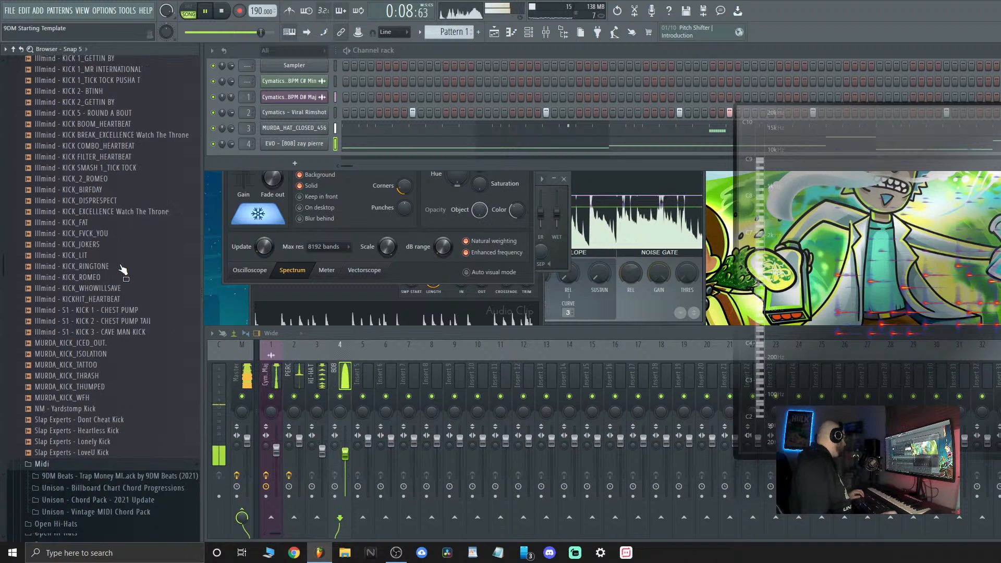
click(121, 266)
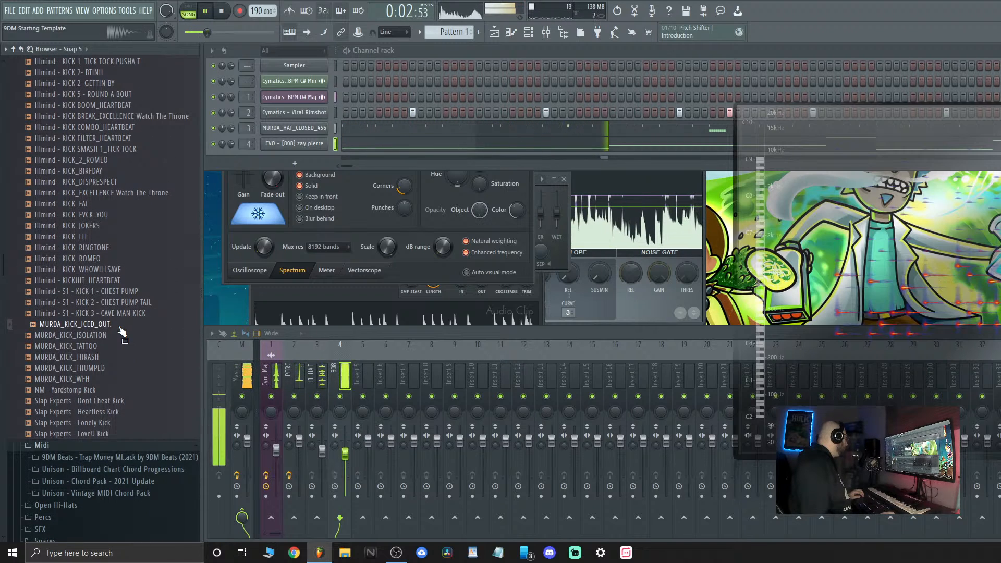
drag(294, 153, 294, 153)
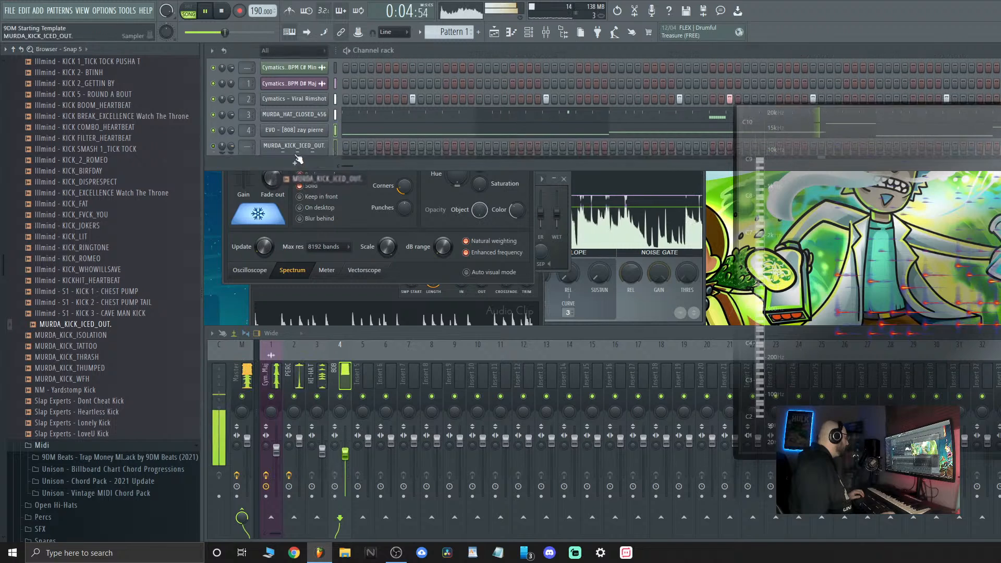
Place a kick on step 1, route the kick channel to mixer track 5 and stop playback
click(349, 146)
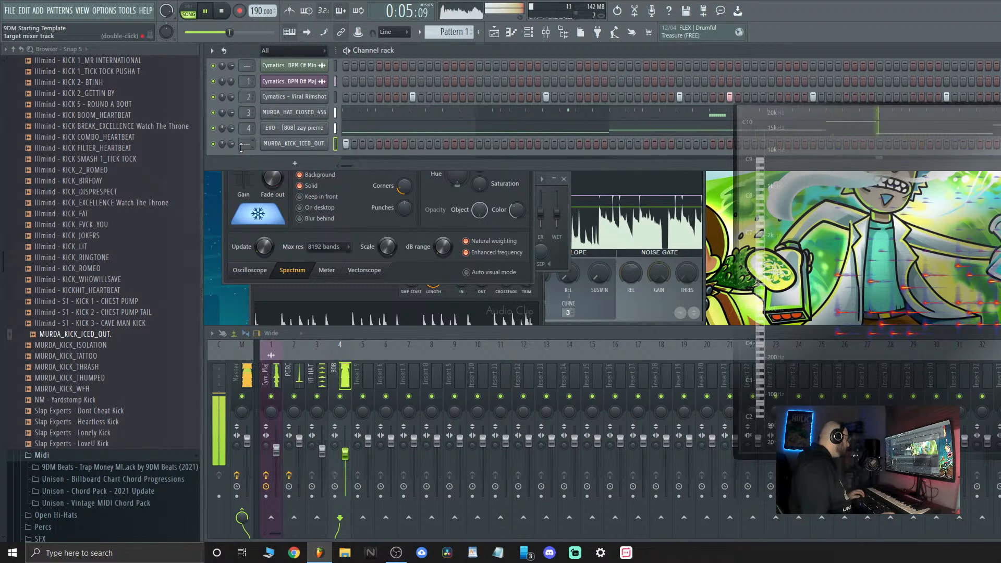
key(ctrl+l)
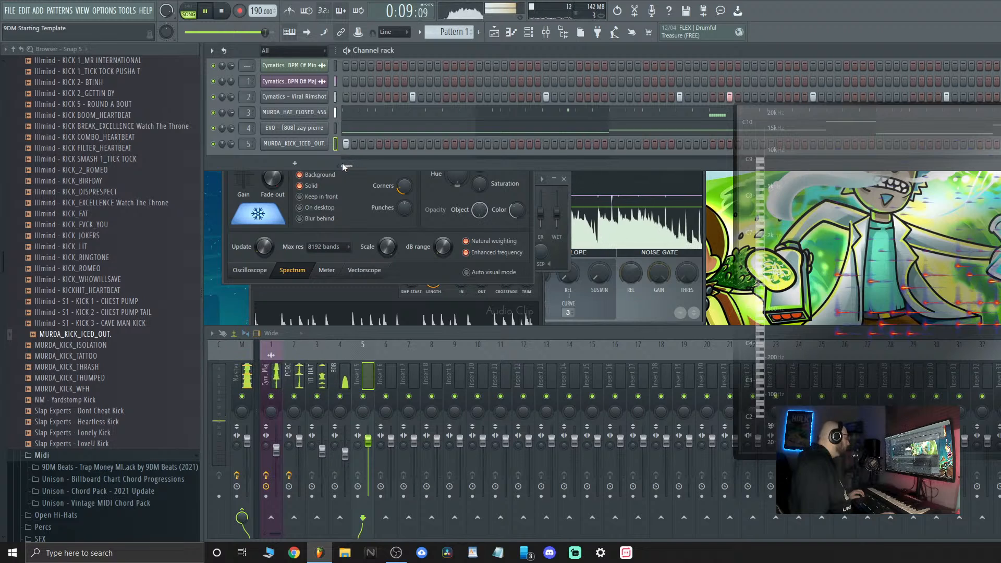
key(space)
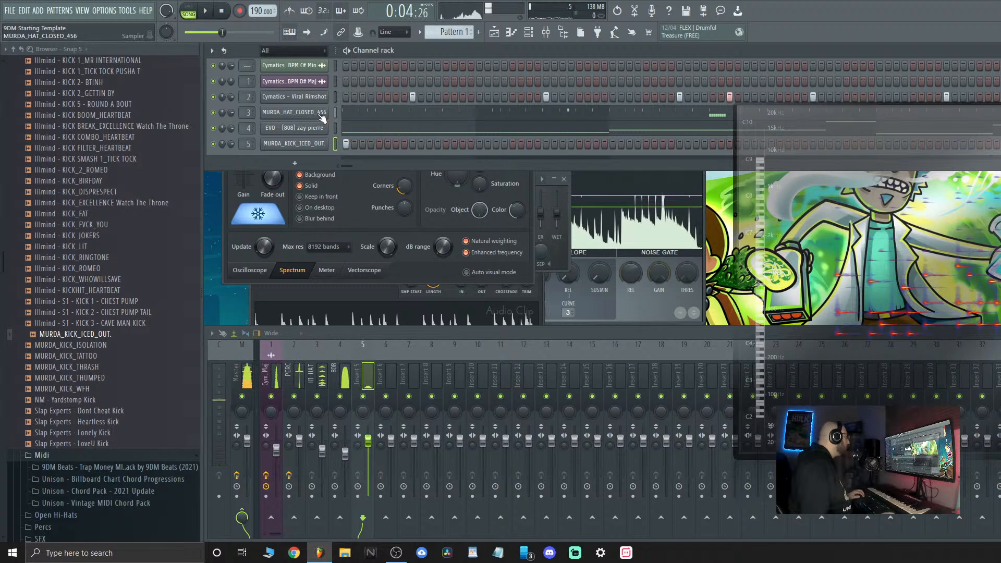
Copy the 808 channel's notes onto the kick channel and open the kick's piano roll
right_click(312, 129)
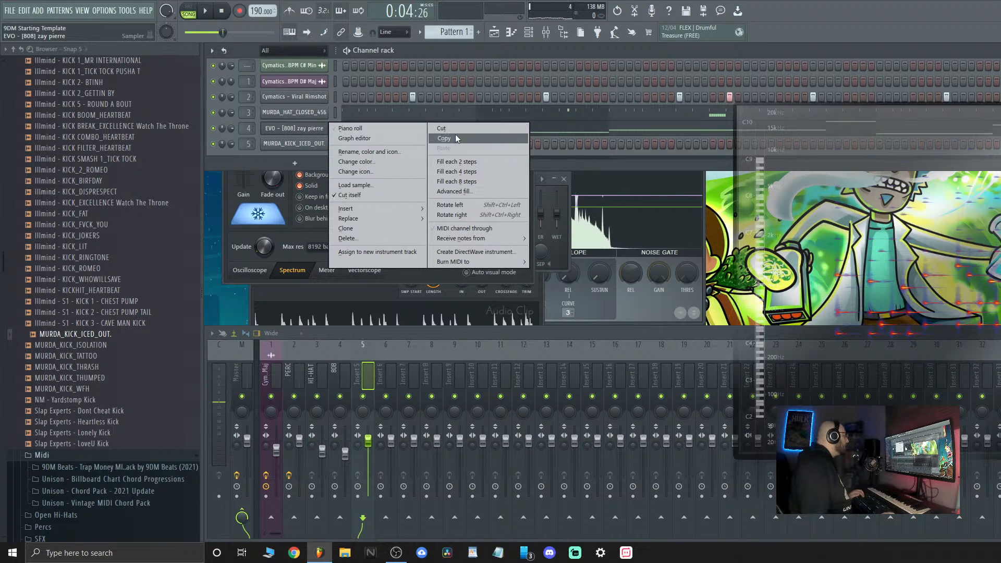
click(455, 133)
right_click(303, 145)
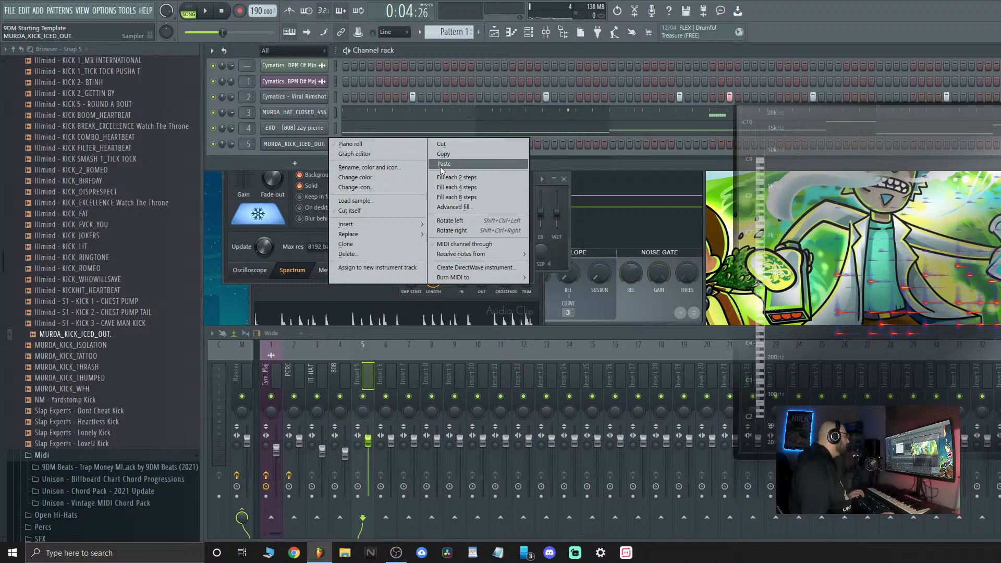
click(442, 165)
right_click(305, 146)
click(345, 144)
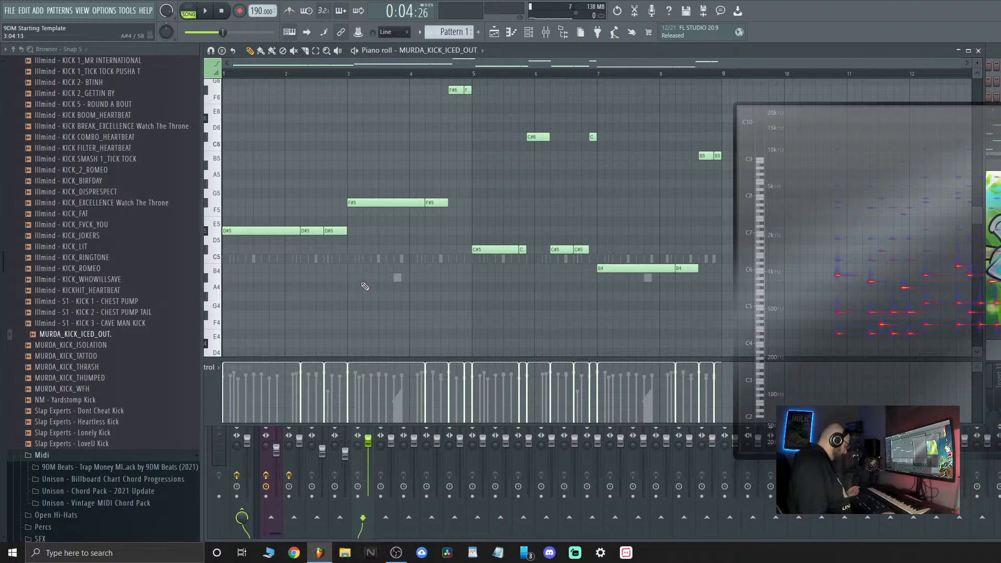
Flatten all the kick notes to G4 with the limiter/transposer, using a C5-only range and a -5 transpose
key(alt+k)
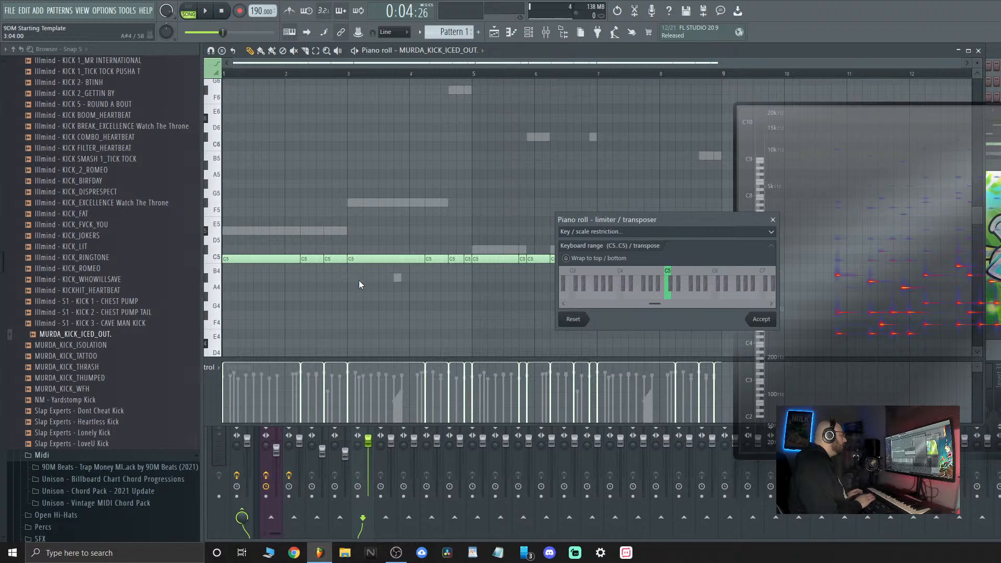
mouse_move(694, 293)
mouse_down()
mouse_move(701, 286)
mouse_move(659, 273)
mouse_move(695, 276)
mouse_up()
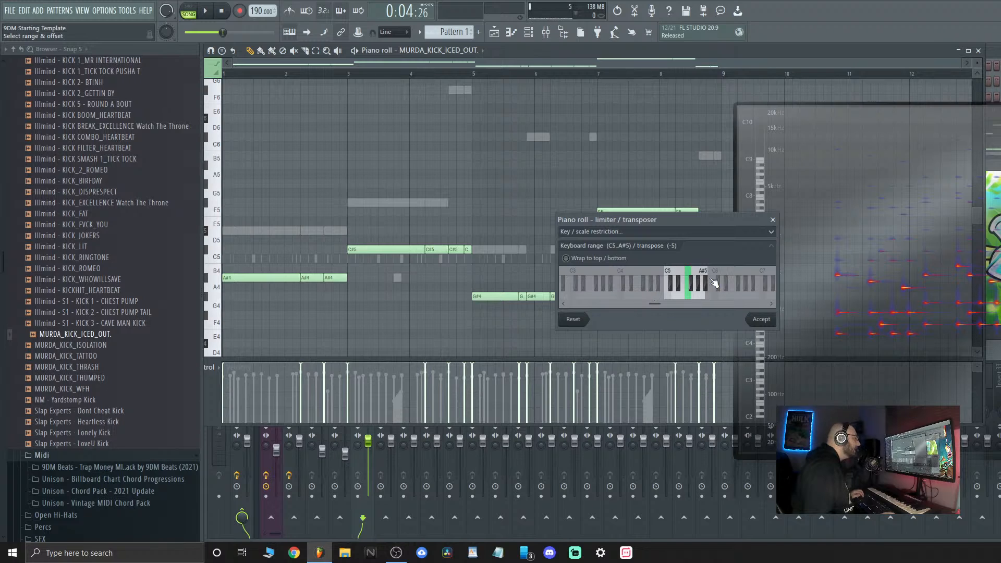
click(670, 292)
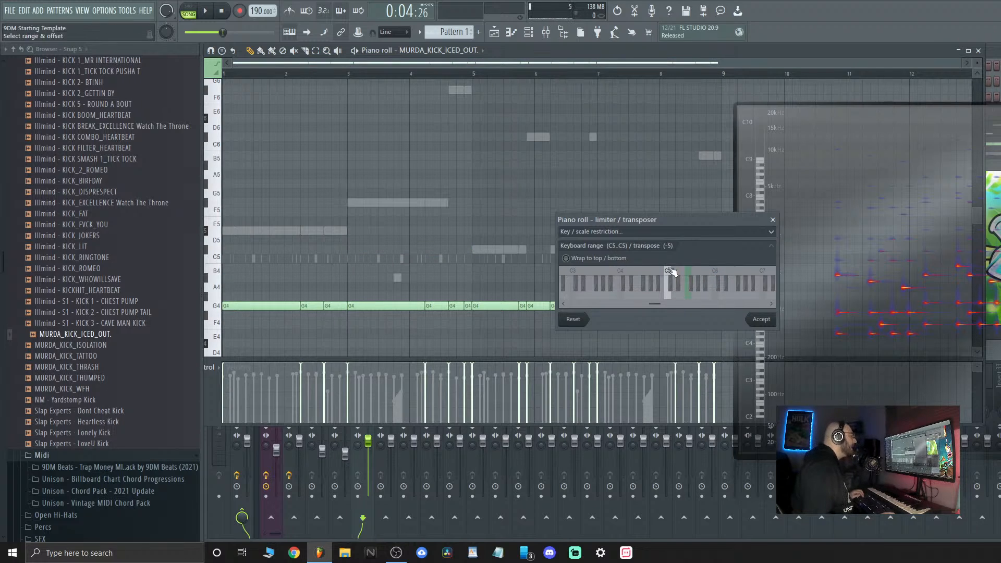
click(761, 320)
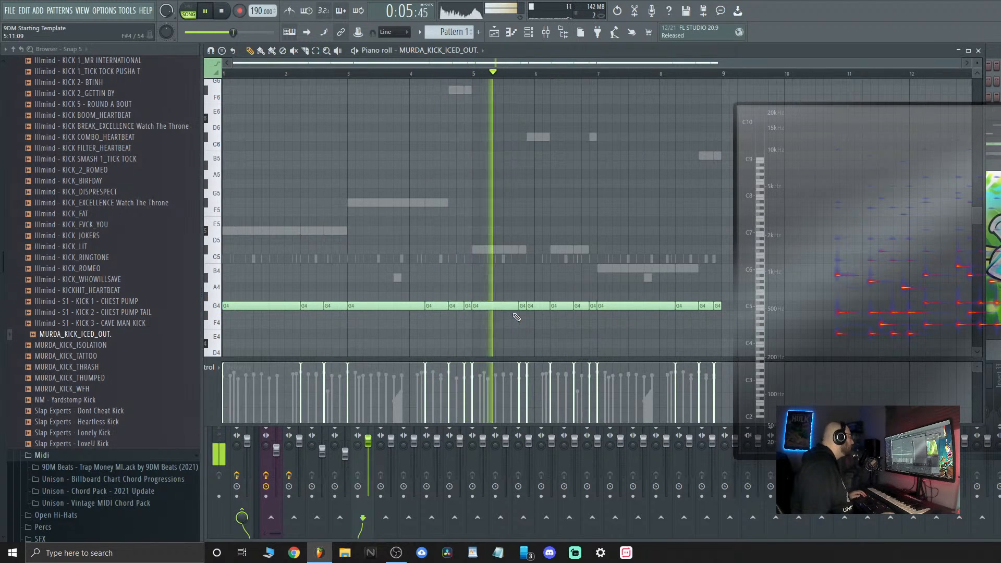
Audition the kick notes at lower and higher pitches during playback and settle them all on A#4
key(Down)
key(Down)
key(Down)
key(Down)
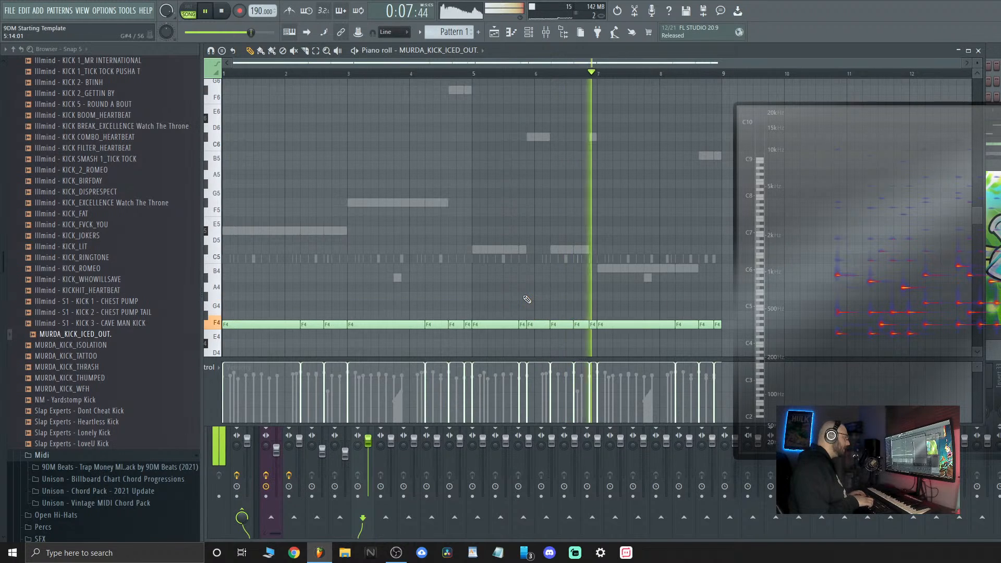
key(shift+Down)
key(shift+Down)
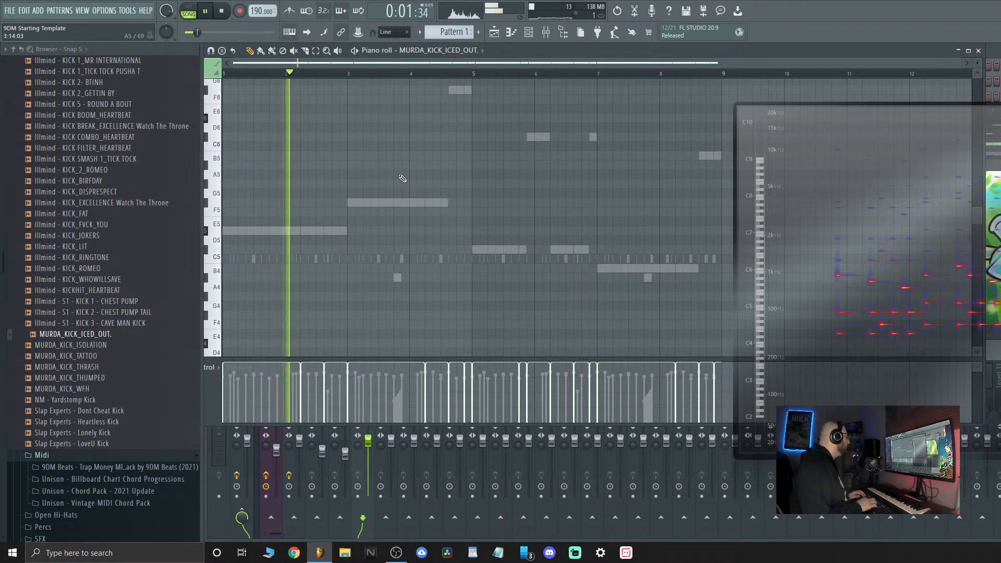
key(shift+Up)
key(shift+Up)
key(shift+Up)
key(shift+Up)
key(shift+Up)
key(shift+Up)
key(Up)
key(Up)
key(Up)
key(Up)
key(Up)
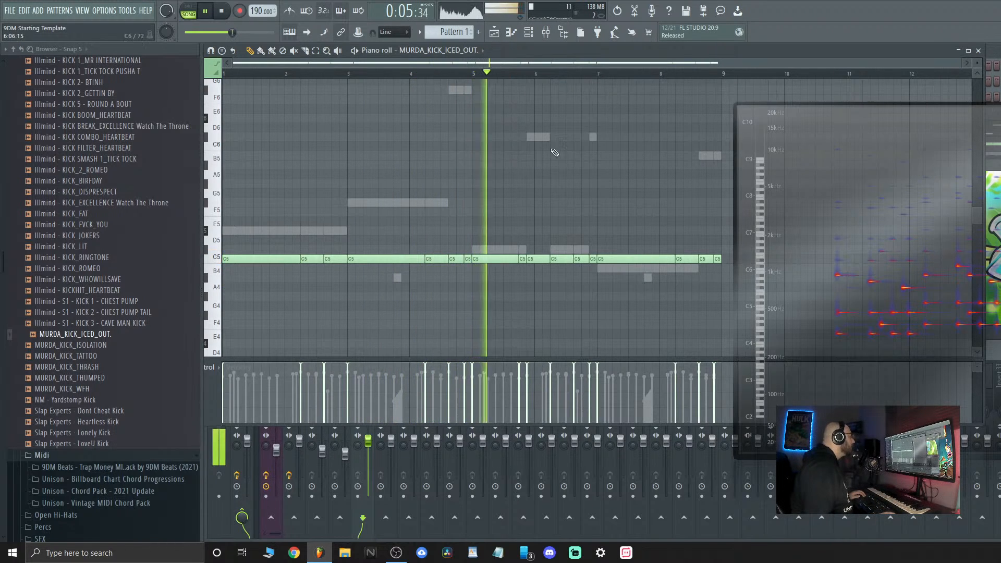
key(Down)
key(Down)
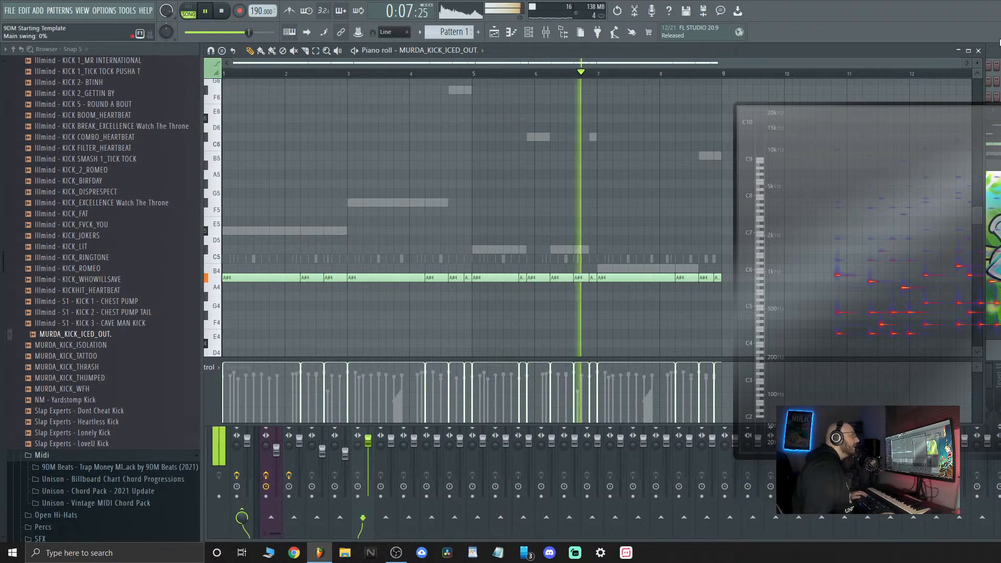
Lower the kick's mixer level to about 88% (-2.8 dB) and name its mixer track KICK
click(980, 51)
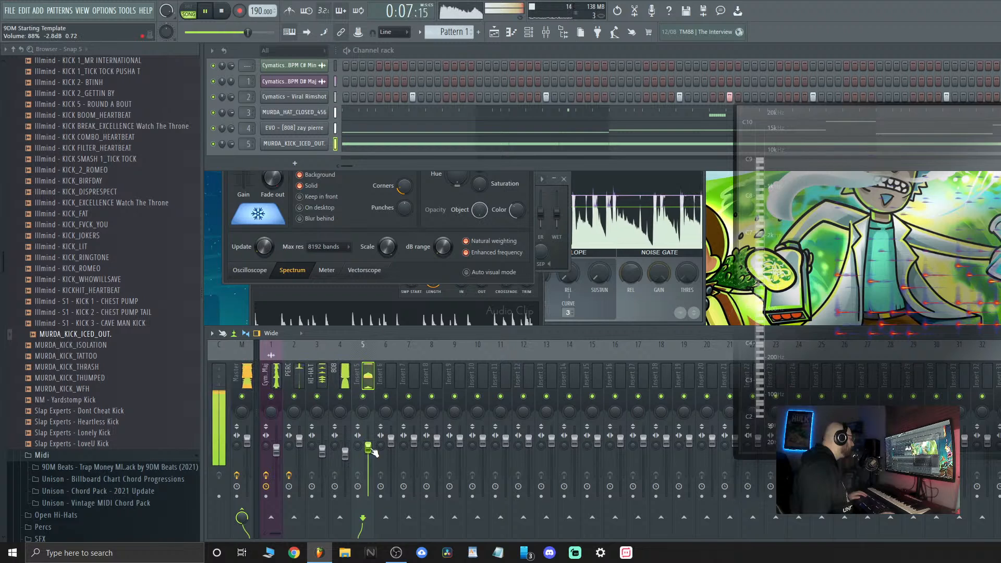
right_click(366, 369)
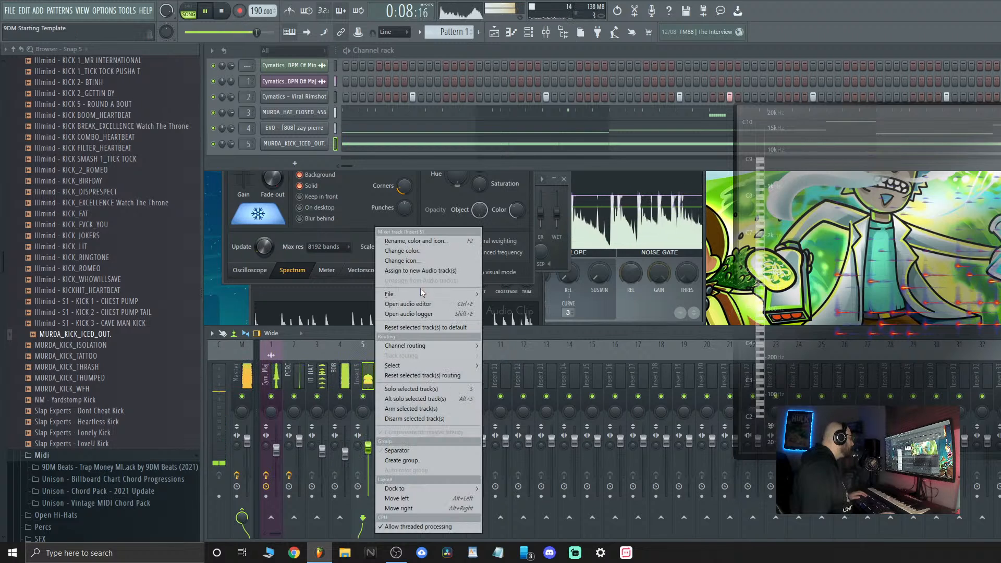
click(441, 242)
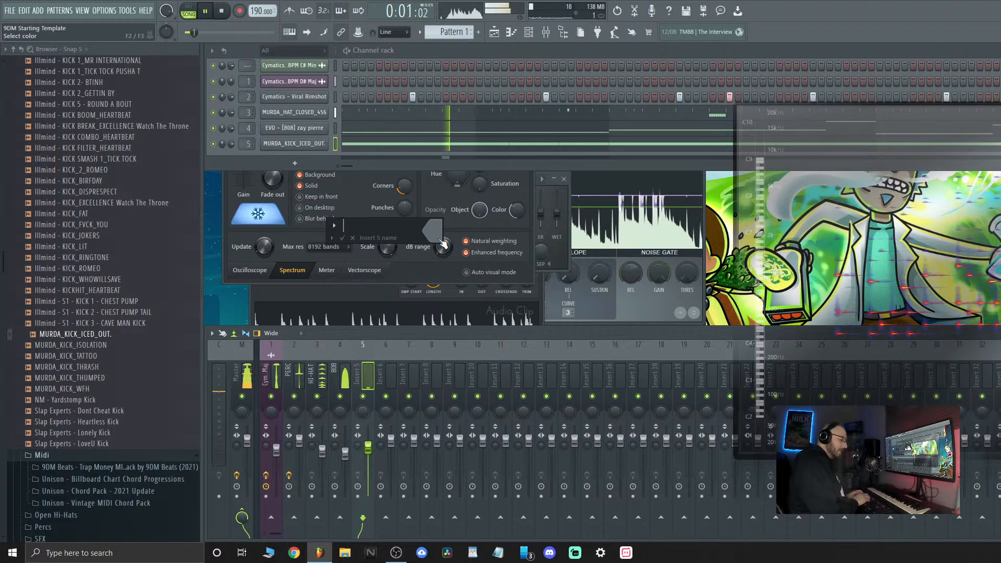
key(Return)
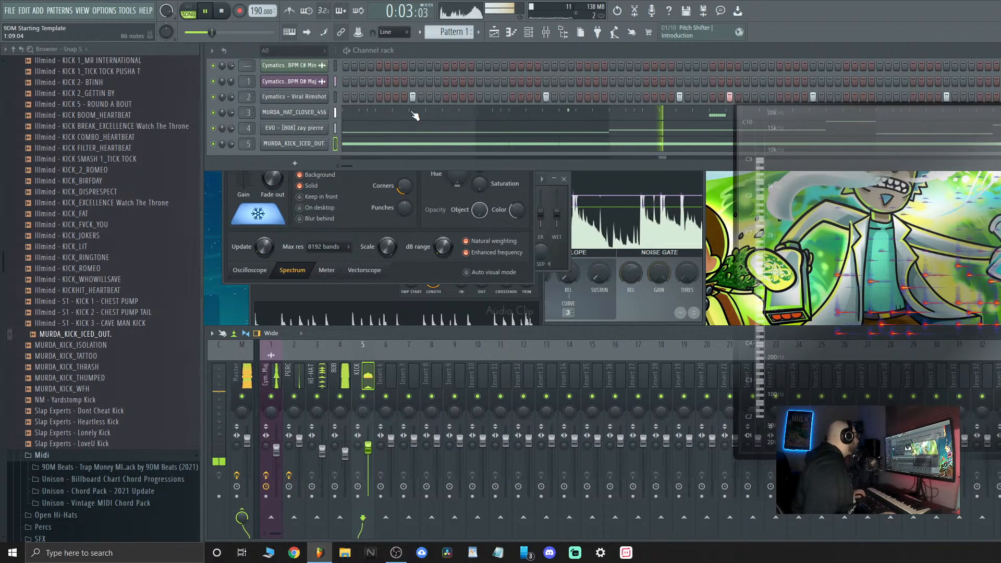
Collapse the Kicks and Midi folders and add EVO - Perc (4) from the Percs folder as a new channel
scroll(78, 301, up, 10)
click(130, 139)
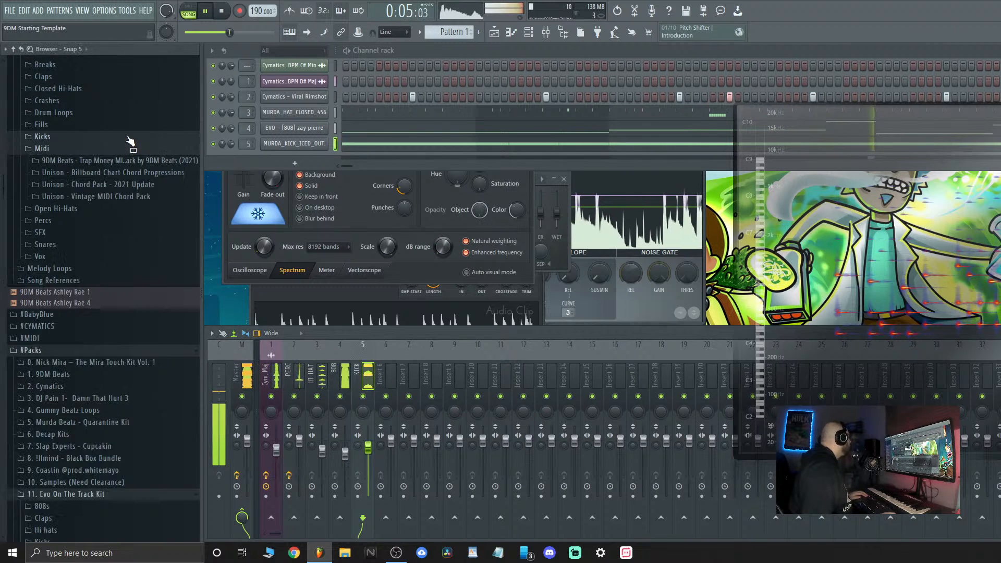
click(126, 147)
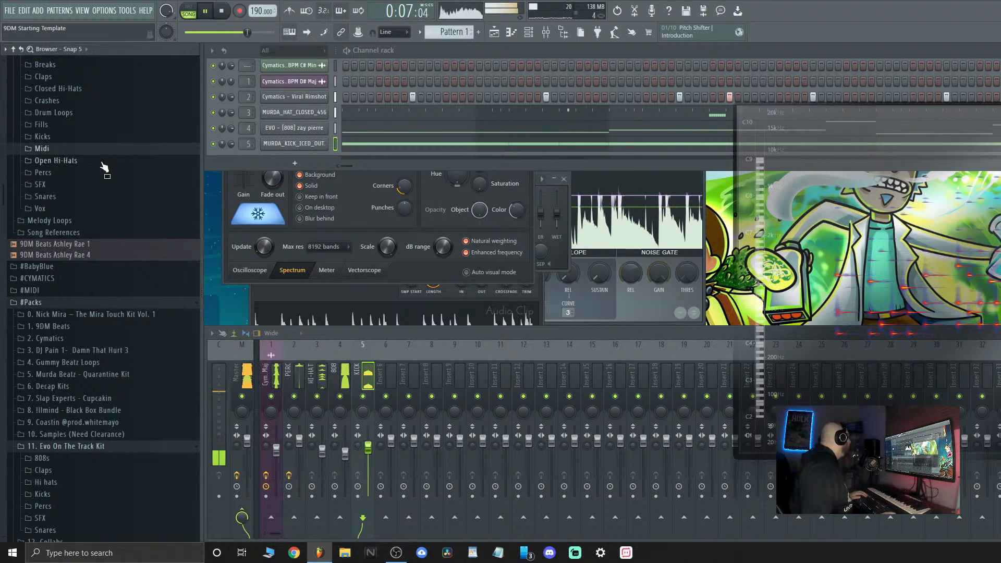
click(75, 175)
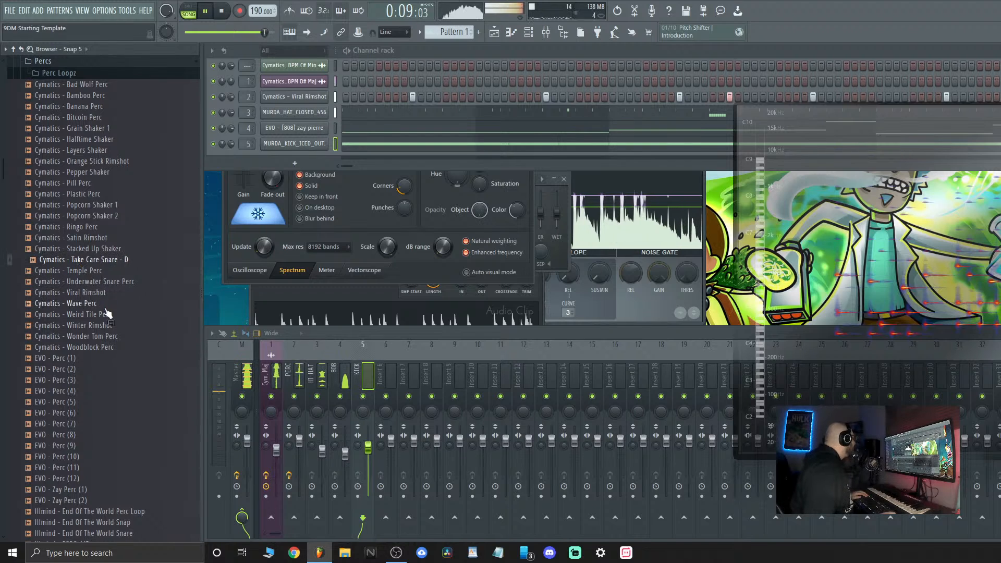
scroll(120, 344, down, 8)
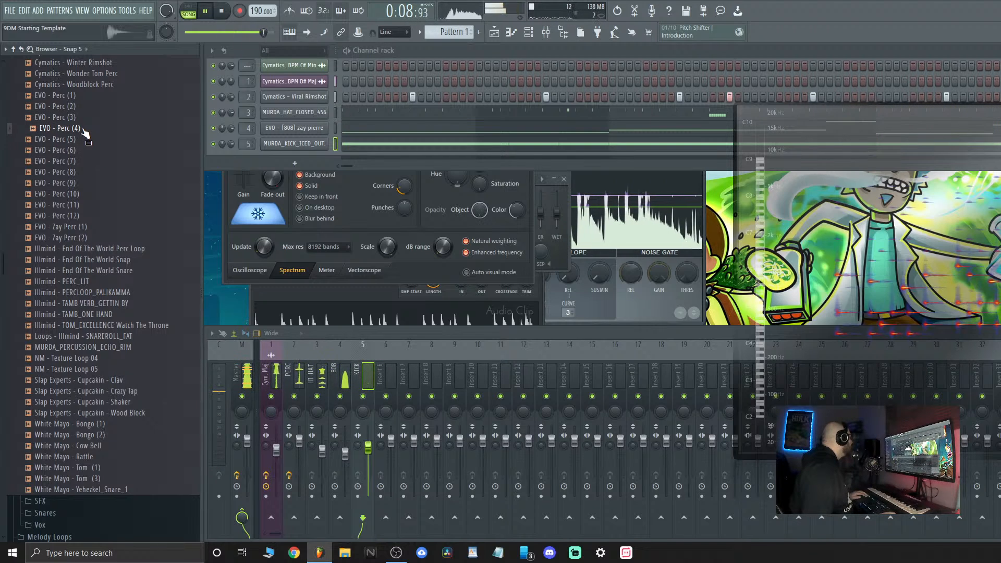
drag(292, 156, 293, 156)
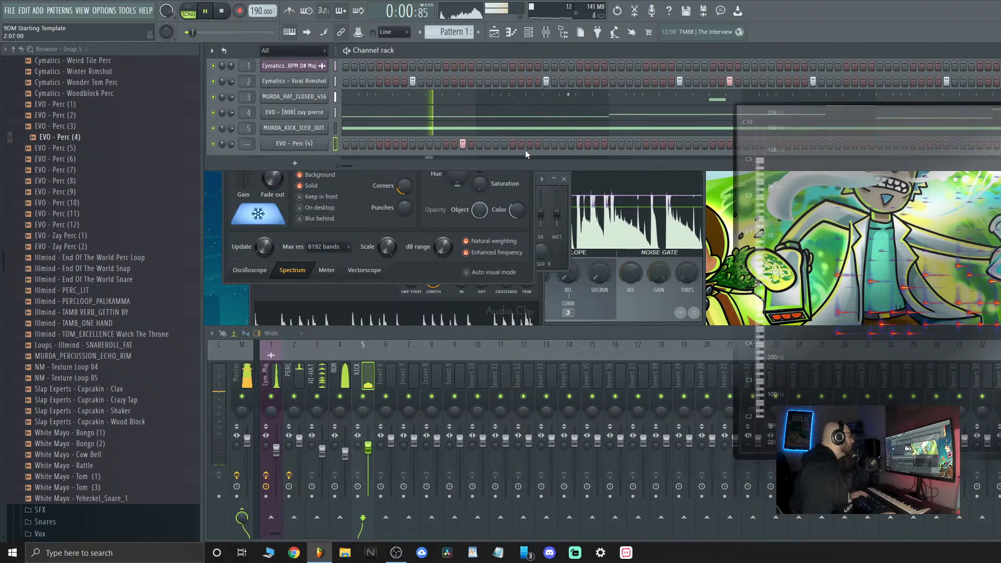
Add a second hit early in bar 2 of the EVO - Perc (4) pattern and raise both hits to D5 in its piano roll
click(496, 144)
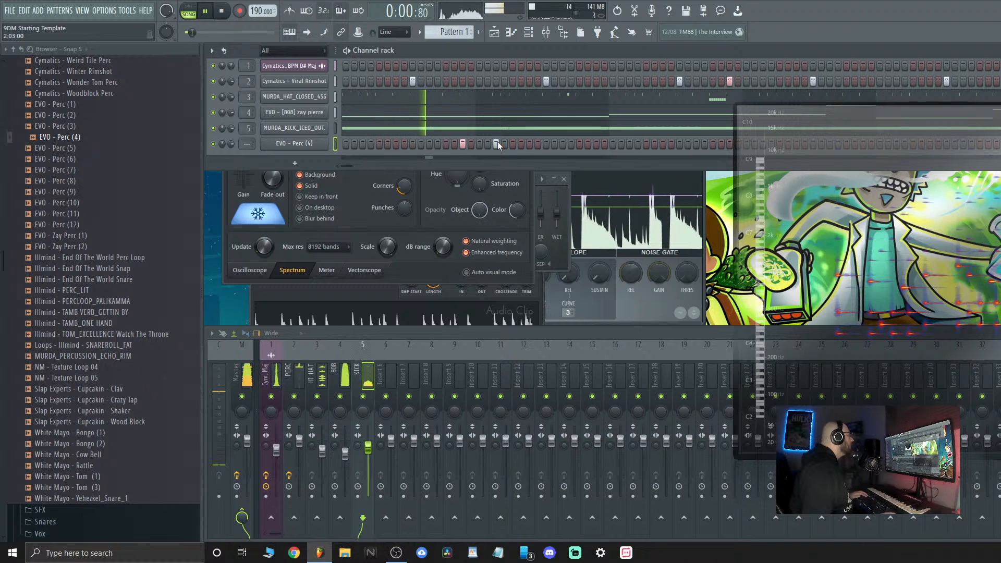
right_click(323, 140)
click(349, 142)
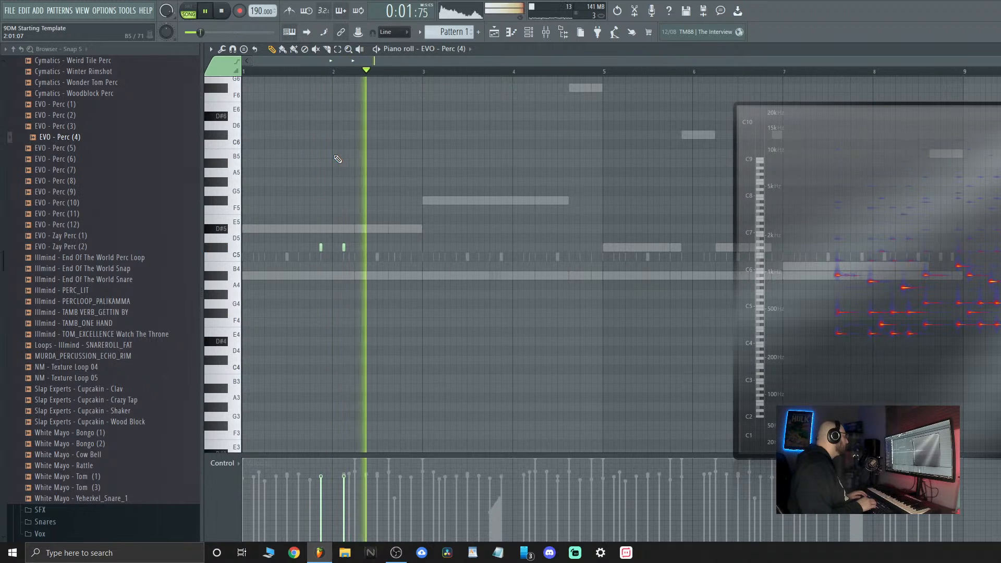
key(Return)
scroll(338, 159, up, 1)
key(space)
key(space)
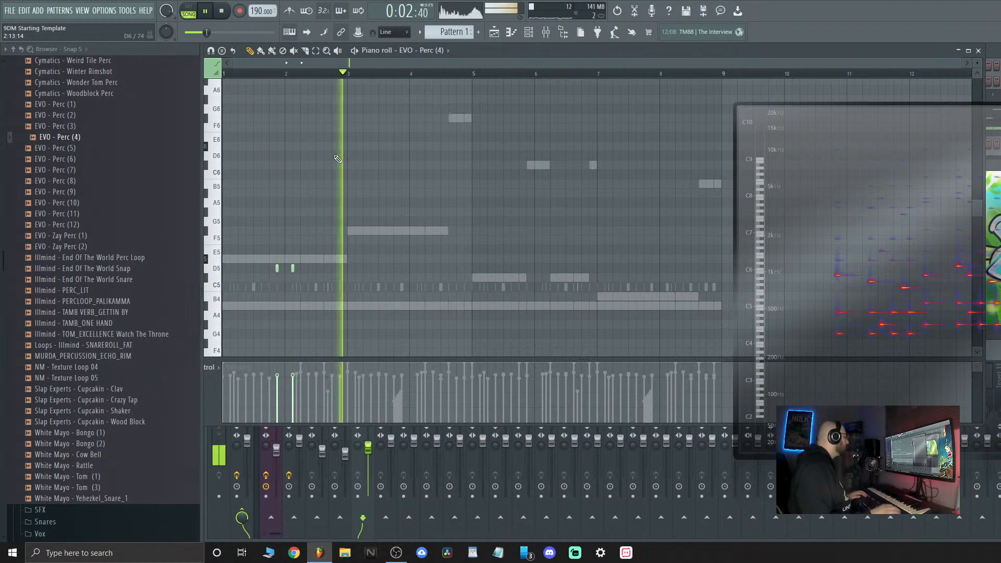
key(space)
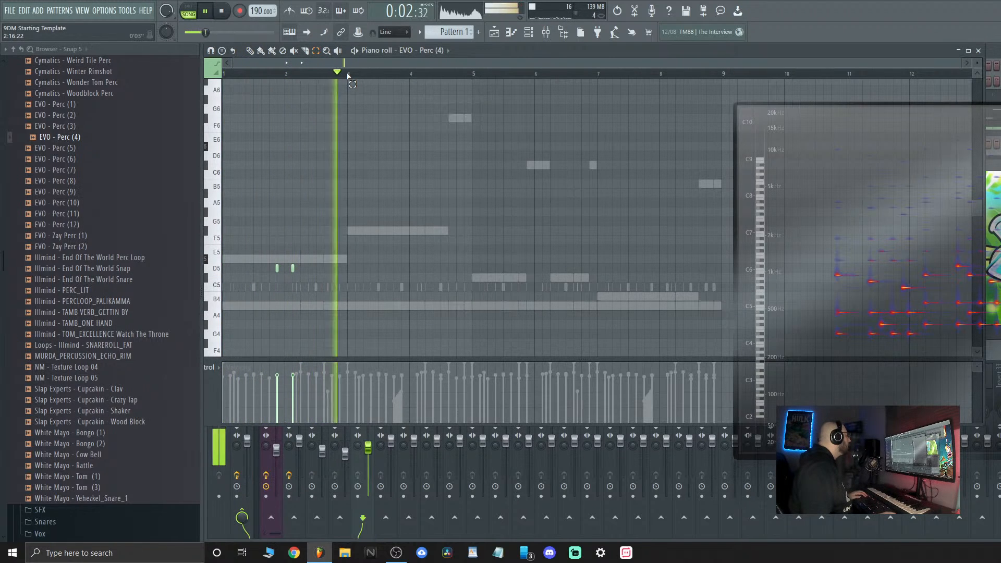
Duplicate the two percussion hits every two bars through bar 8 and close the piano roll
drag(348, 74, 471, 73)
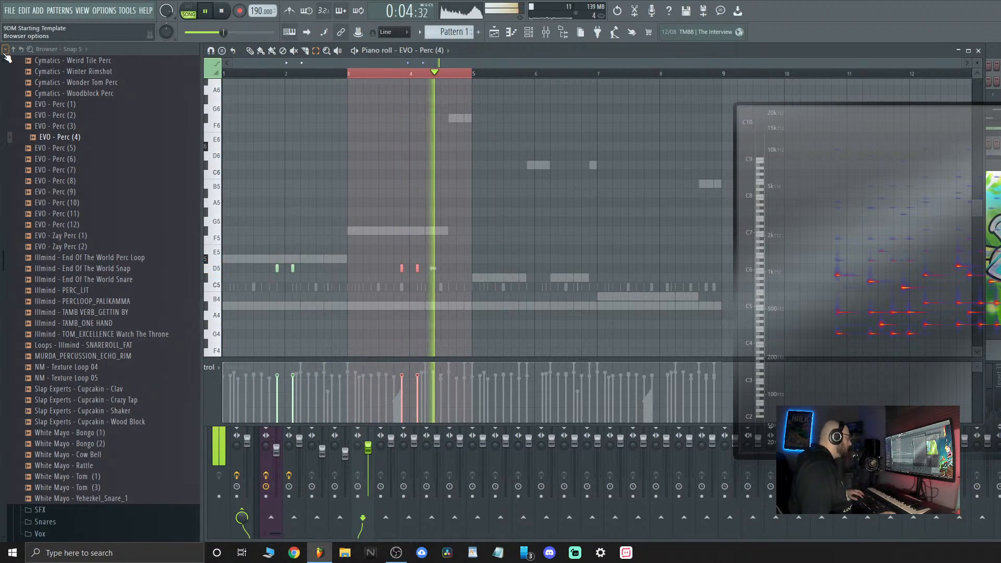
key(ctrl+b)
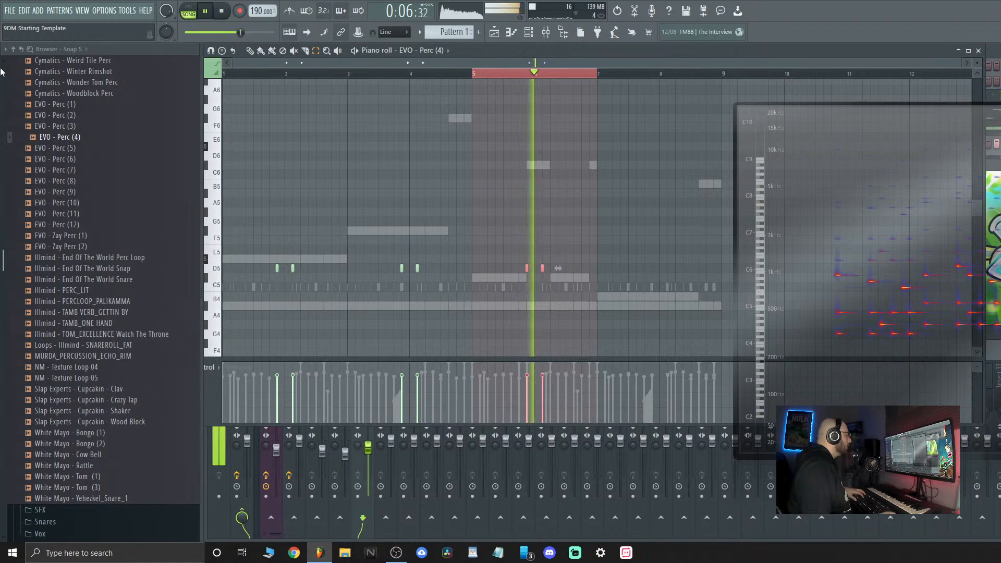
key(ctrl+b)
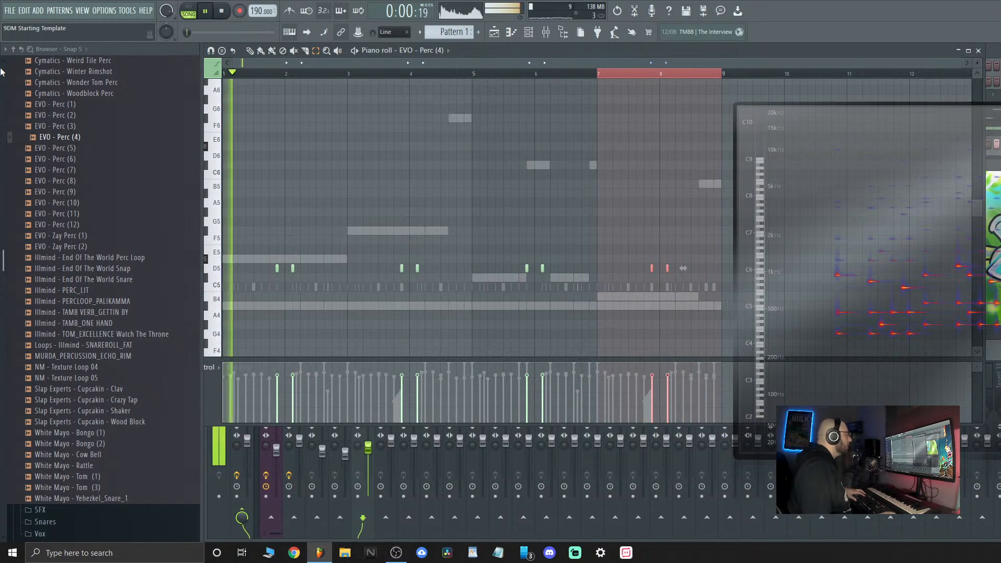
click(978, 51)
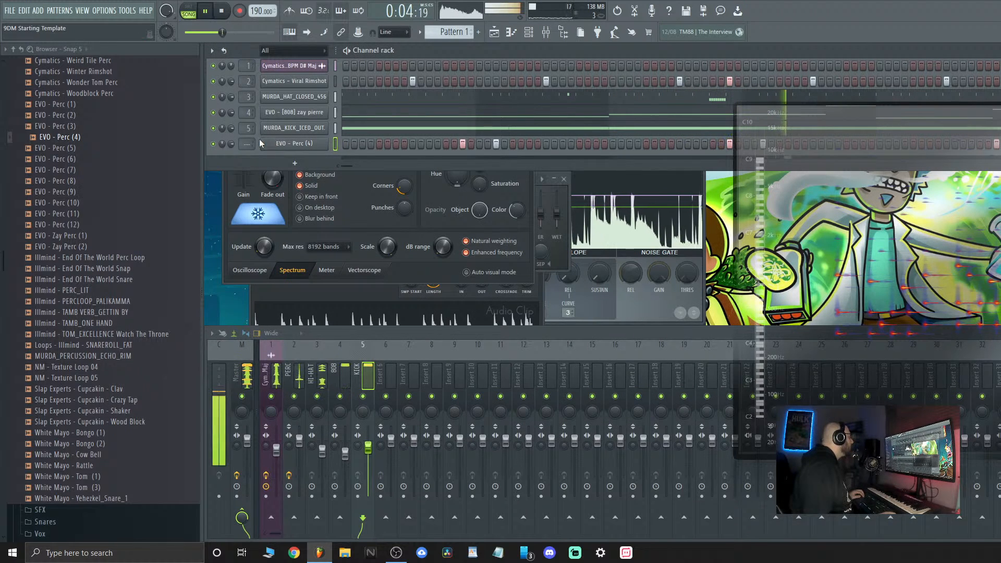
Route the EVO - Perc (4) channel to mixer track 6 and lower that track's level slightly
drag(248, 144, 248, 129)
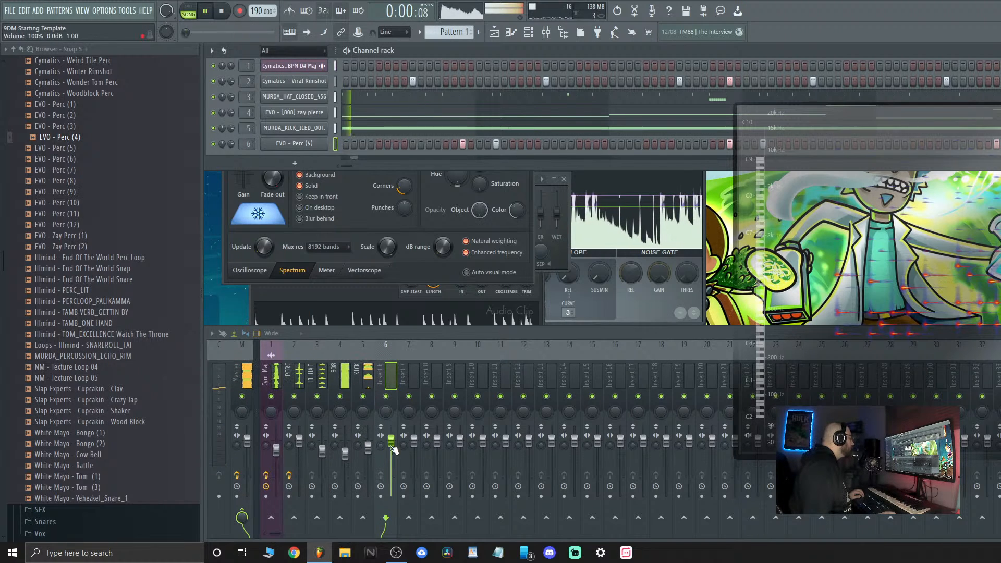
drag(392, 446, 392, 454)
Settle the percussion notes on D5 after trying D#5, and delete the hits at the end of bar 3, late bar 7 and early bar 8
right_click(326, 141)
click(352, 146)
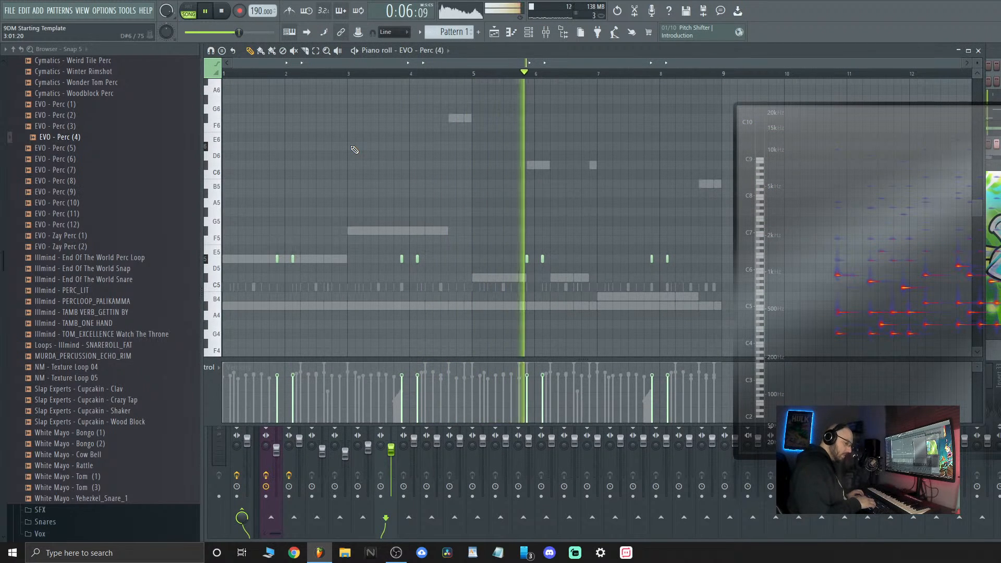
key(shift+Down)
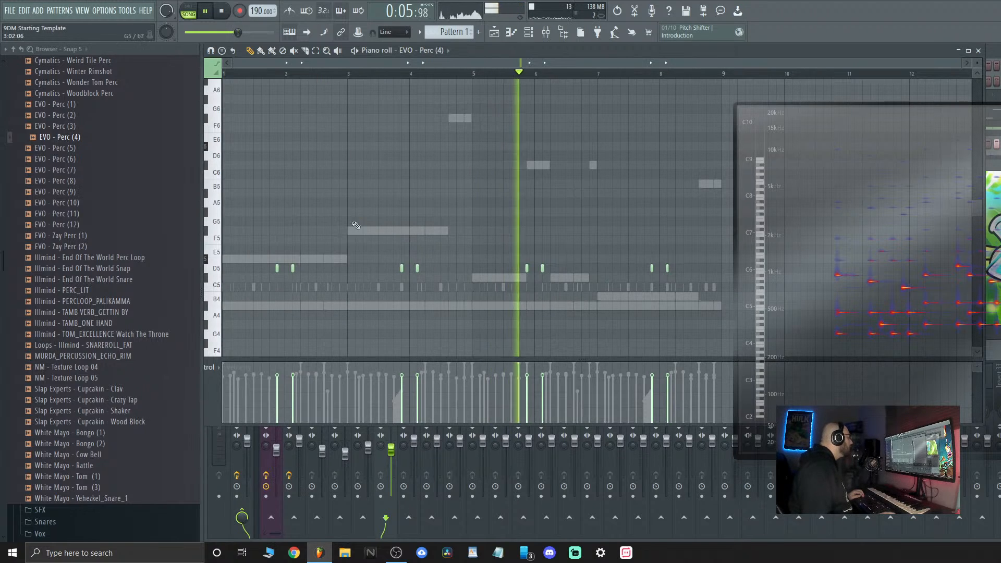
right_click(402, 268)
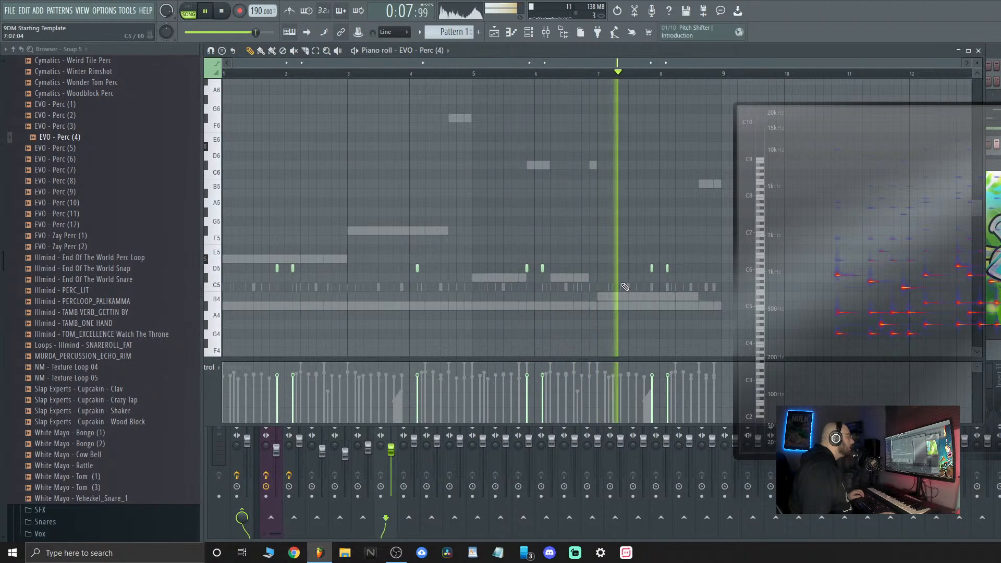
right_click(651, 268)
right_click(667, 268)
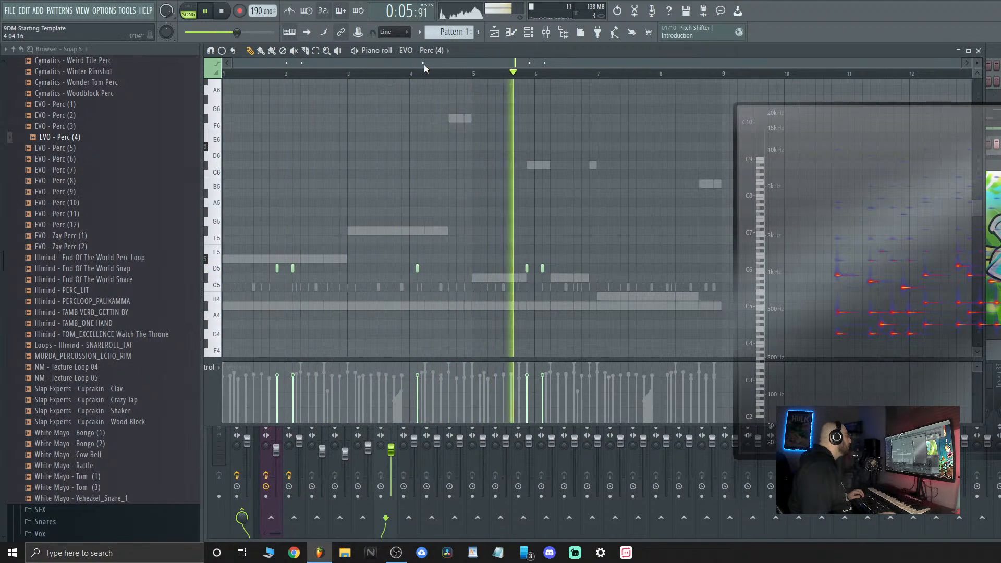
Place a single D5 percussion hit near the end of bar 8 and close the piano roll
drag(424, 64, 547, 65)
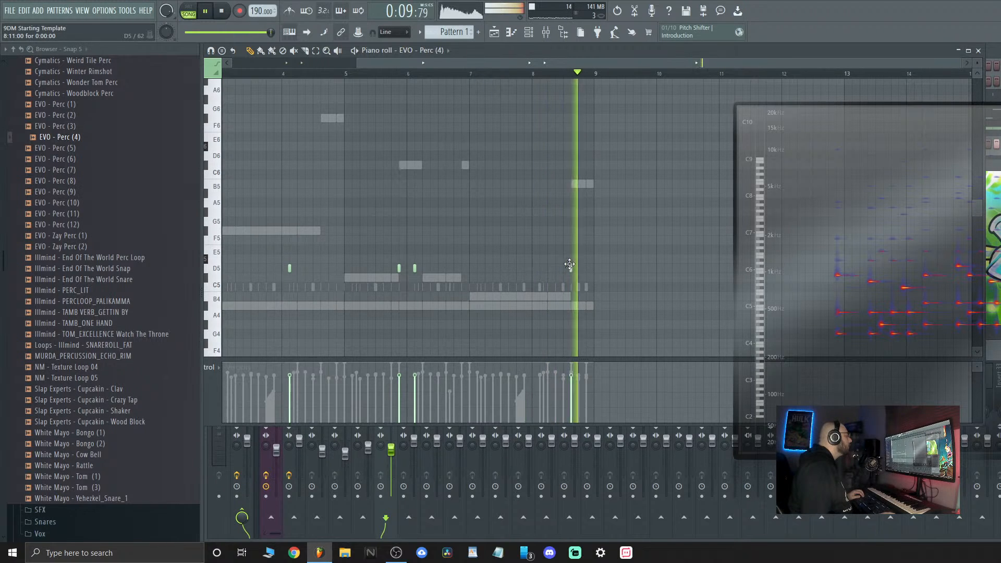
click(587, 268)
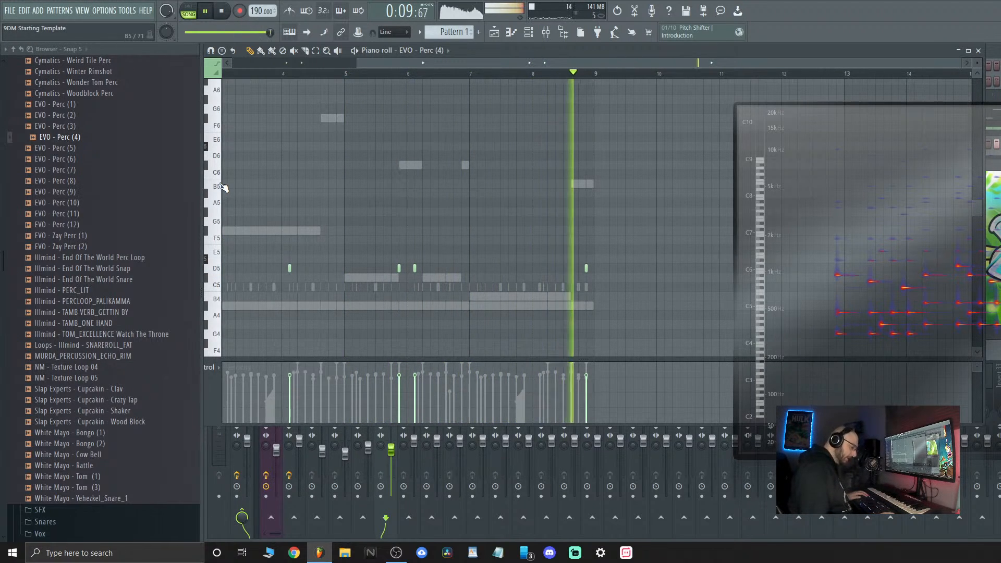
click(979, 51)
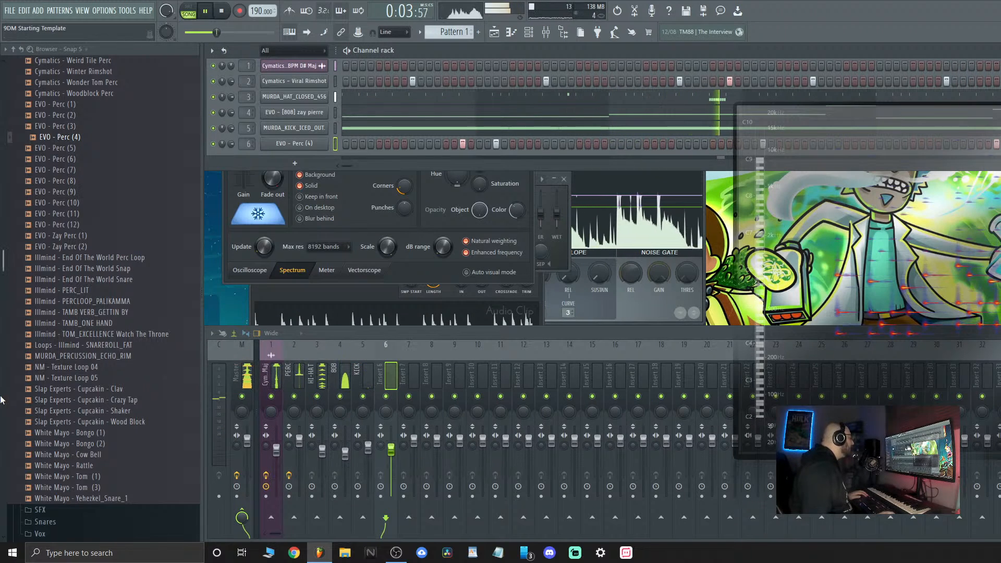
Rename mixer track 6 as PERC
right_click(389, 375)
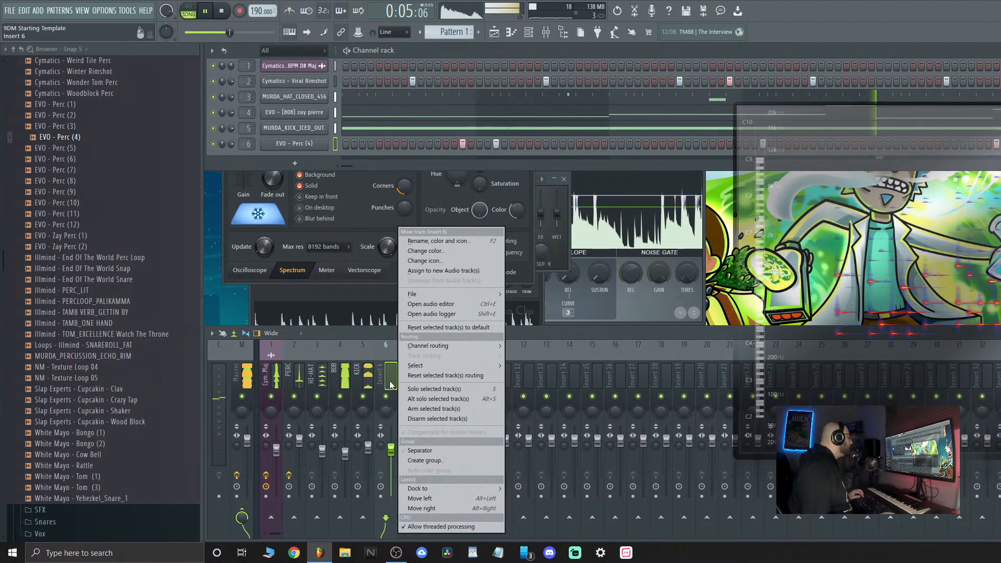
click(490, 240)
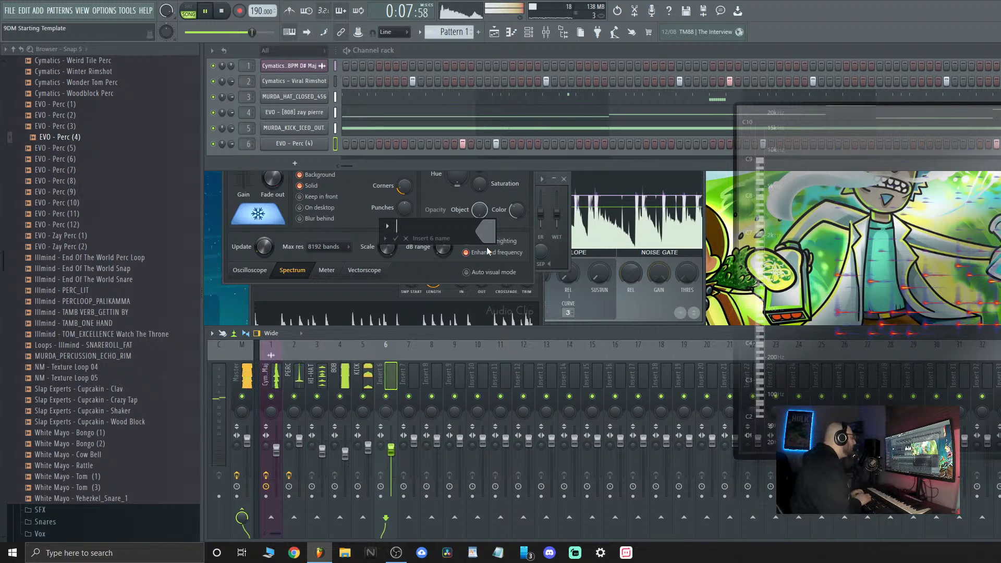
text(PERC)
key(Return)
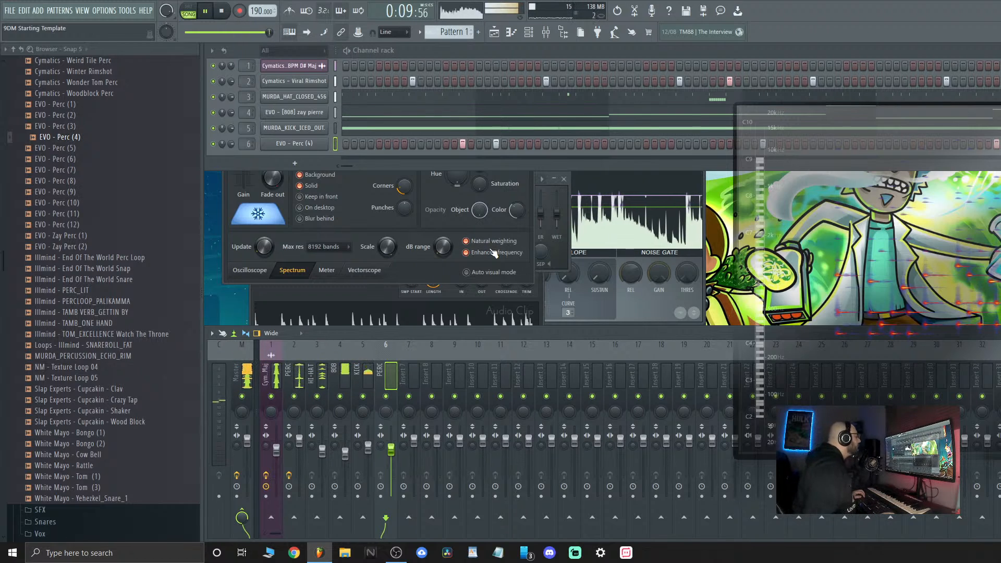
Add an Xpand!2 instrument channel and load its lead preset 17 Brit Wave 2
click(308, 167)
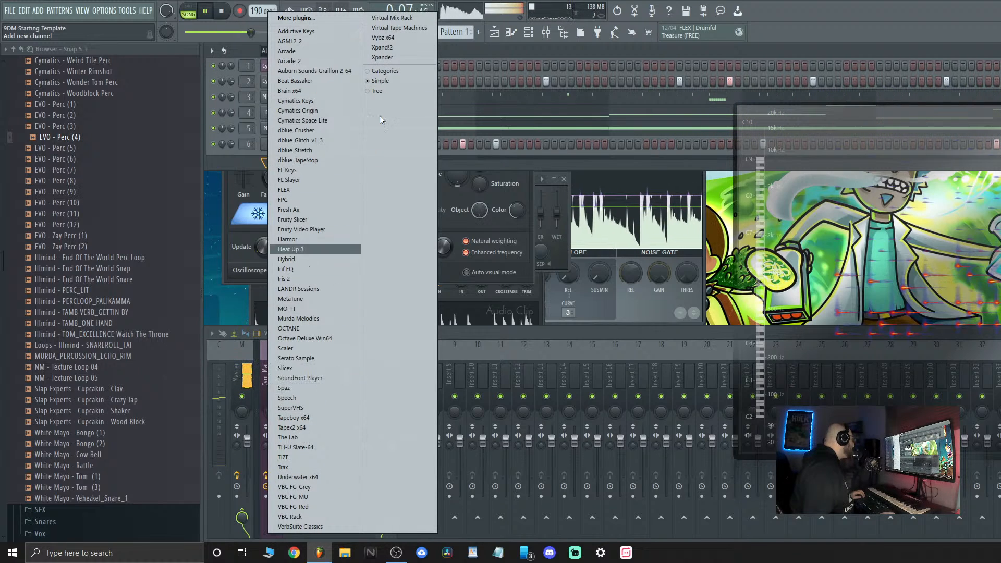
click(382, 48)
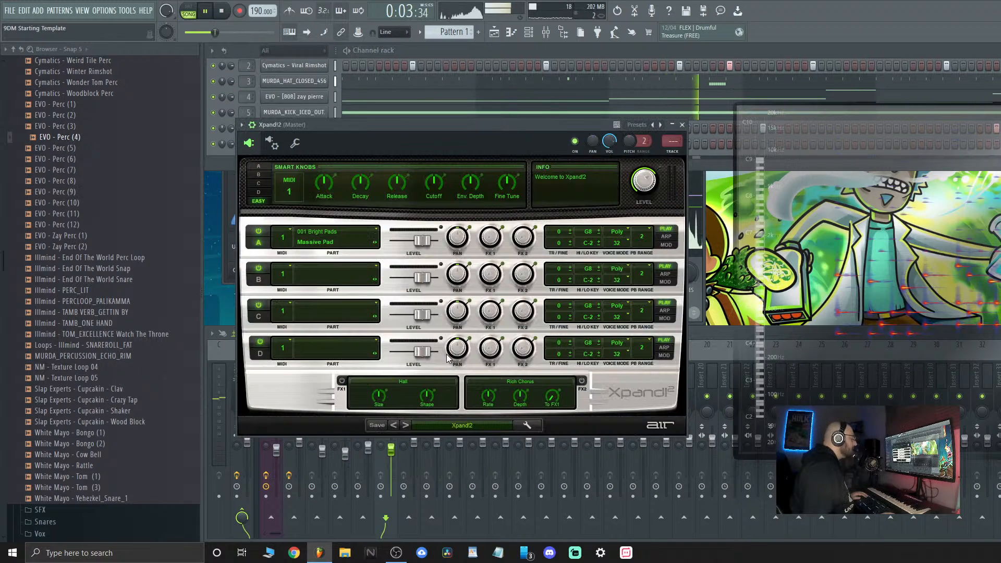
click(461, 426)
mouse_move(463, 426)
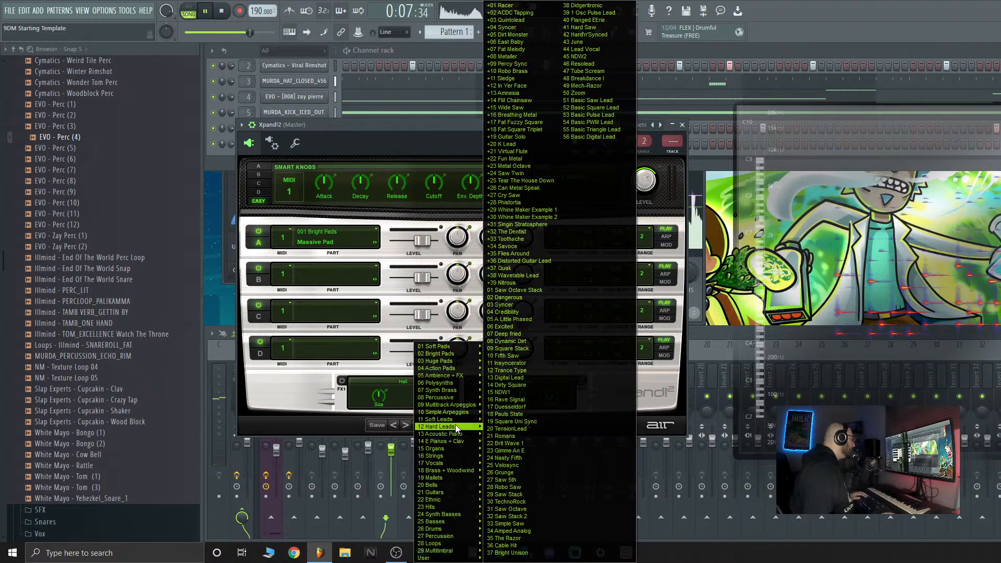
click(537, 420)
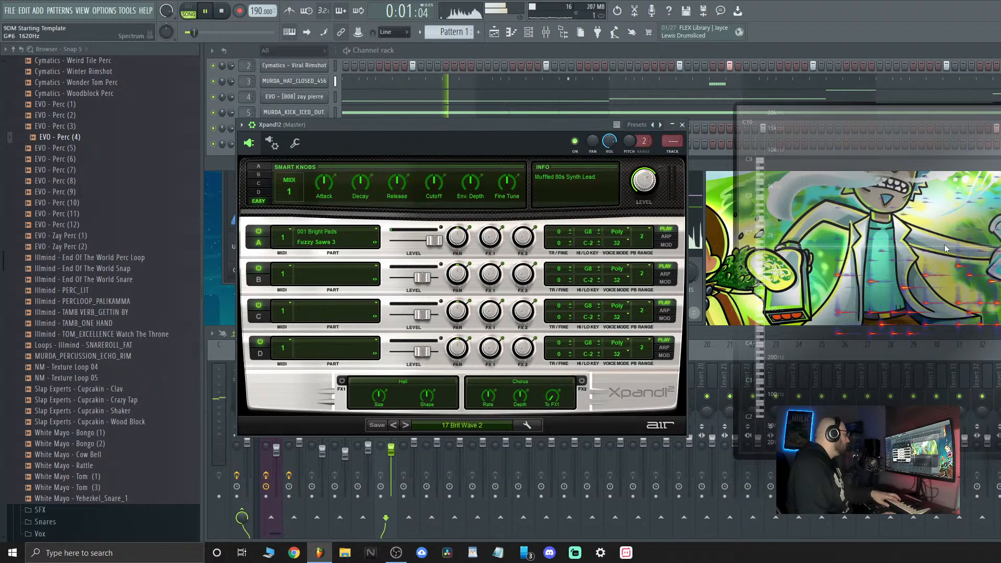
Audition the Xpand!2 lead presets onward from 18 Smooth Square and settle on 29 Self Osci Soft
click(405, 425)
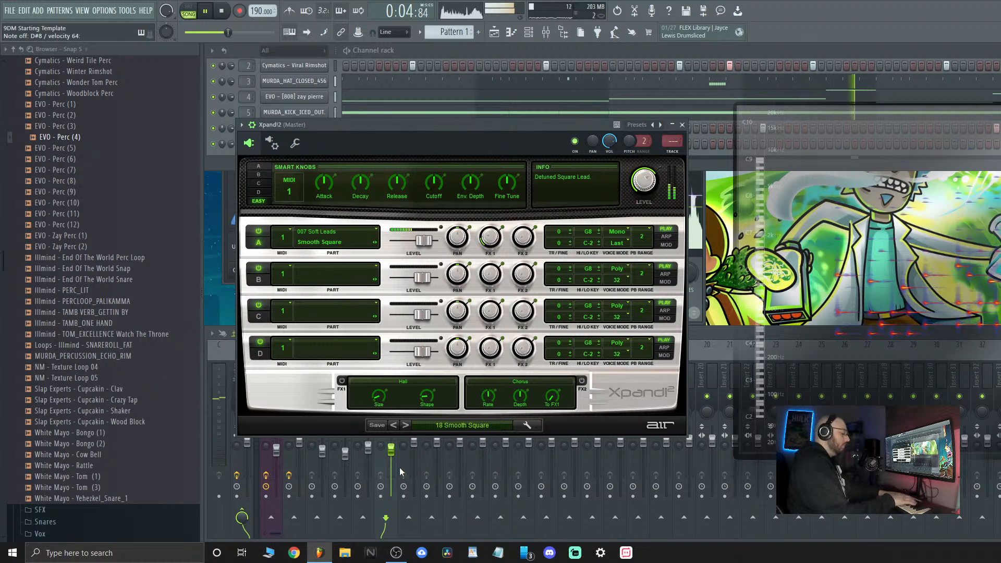
click(406, 426)
click(406, 425)
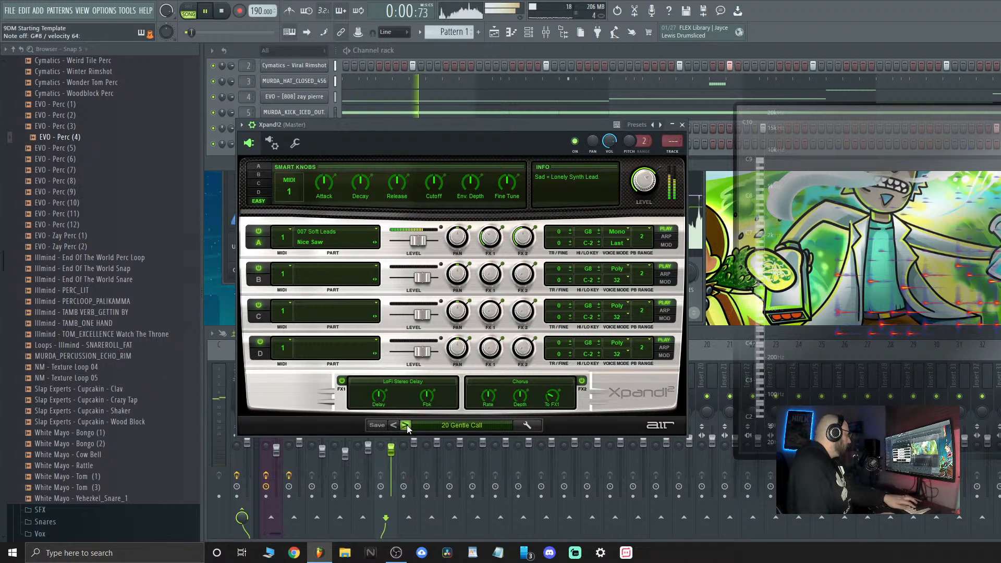
click(406, 425)
click(406, 425)
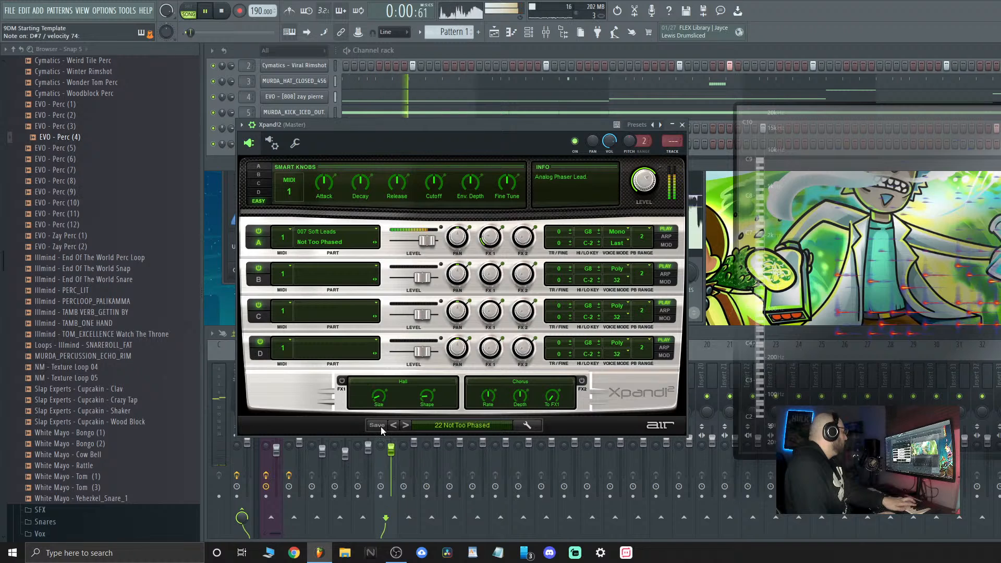
click(405, 425)
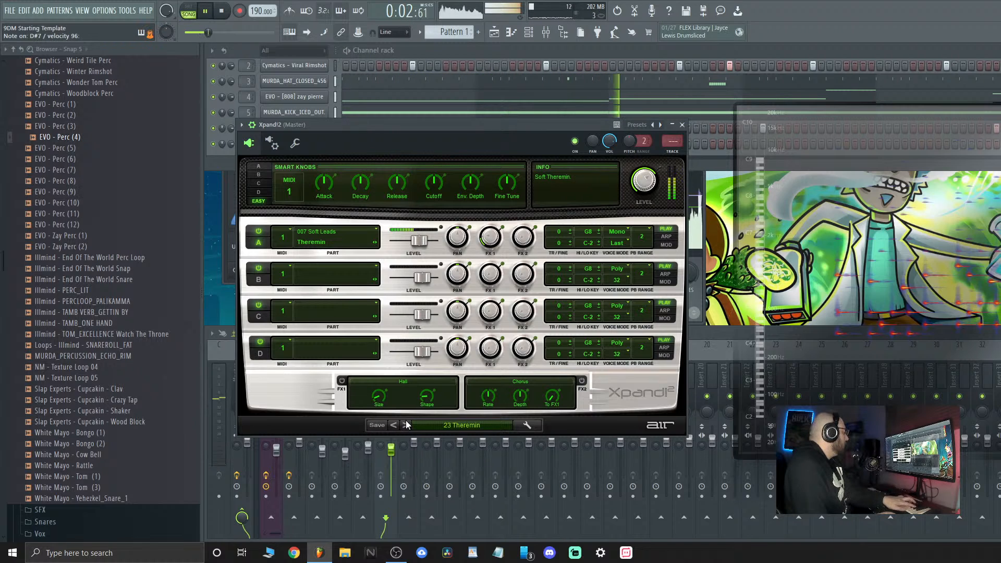
click(407, 425)
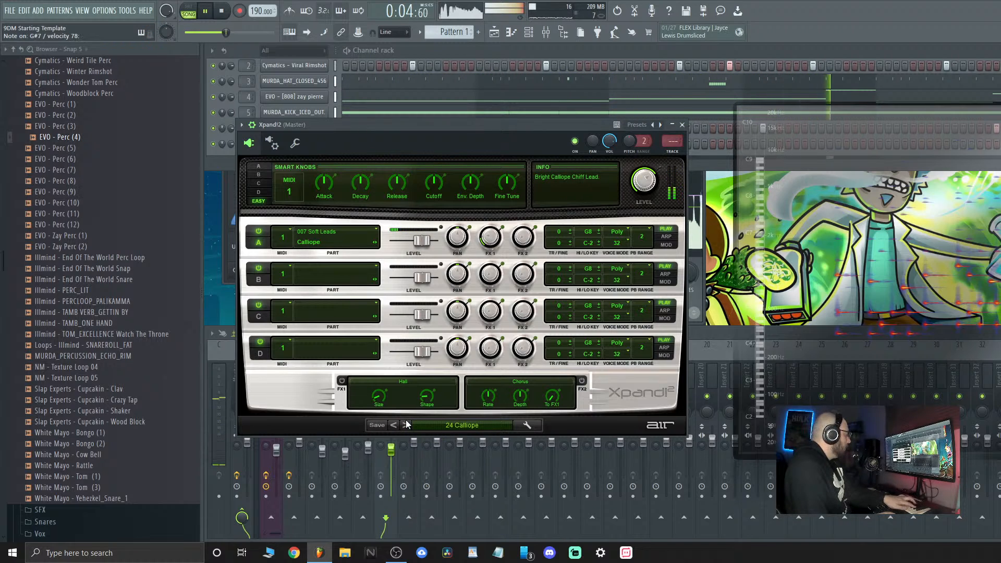
click(407, 425)
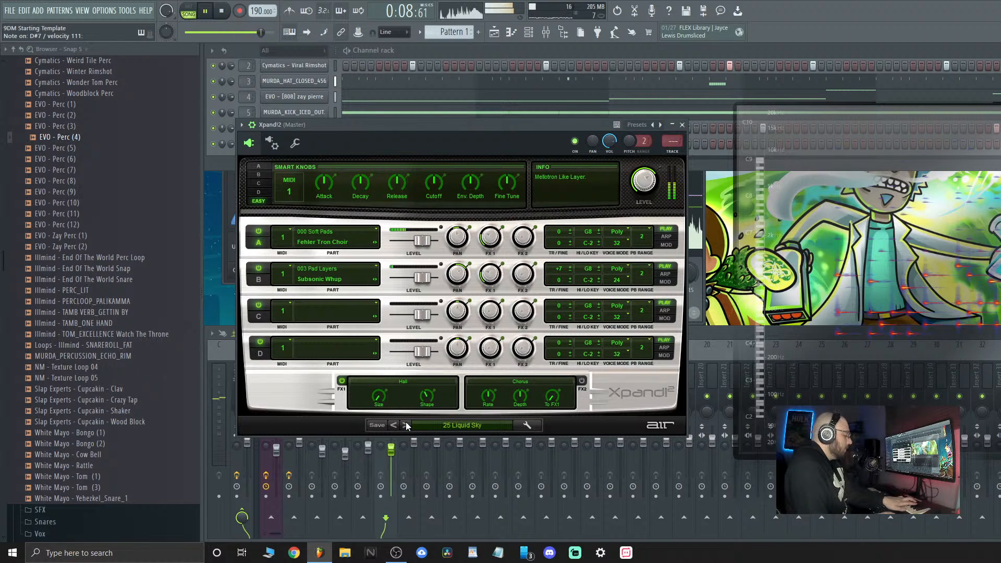
click(407, 426)
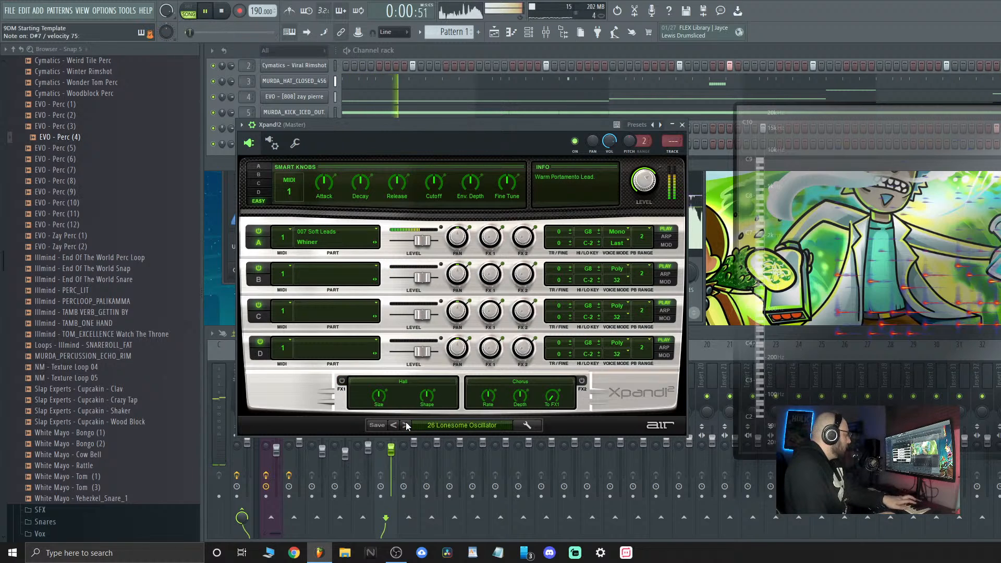
click(406, 426)
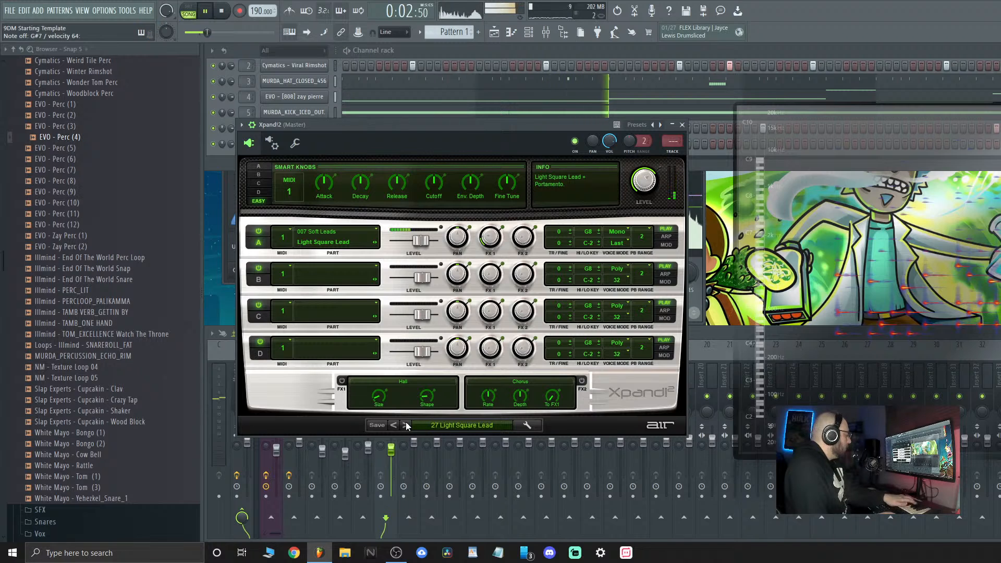
click(407, 425)
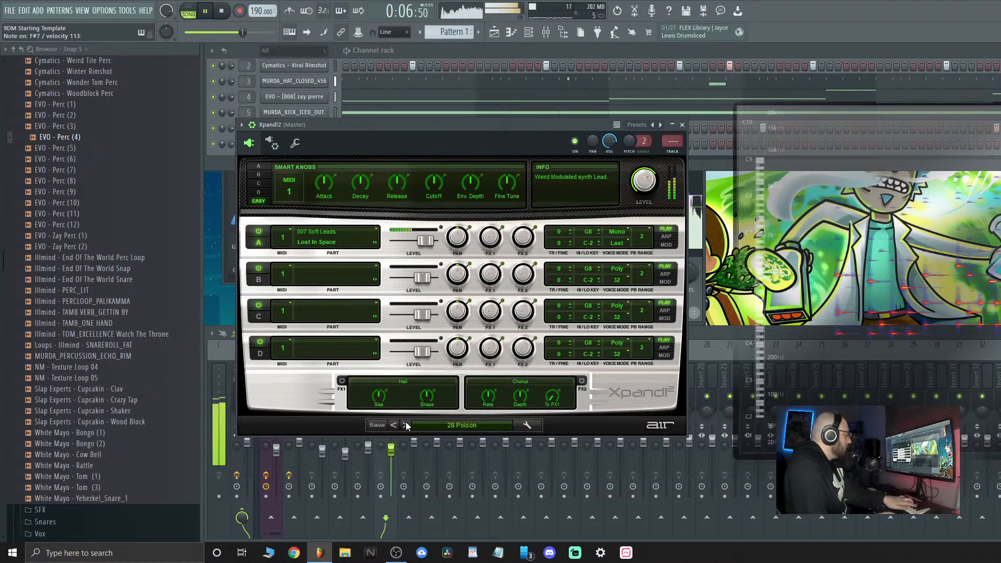
click(406, 425)
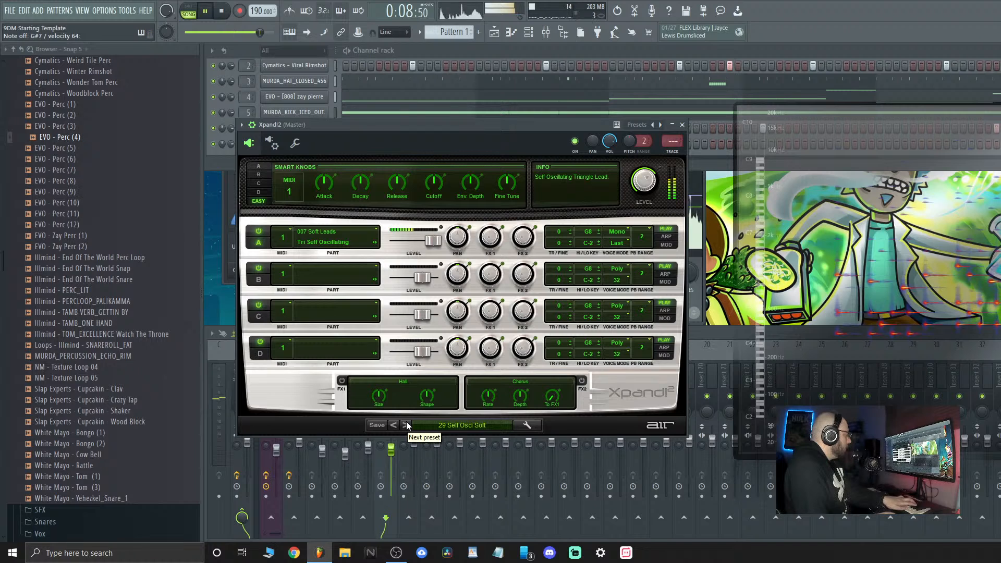
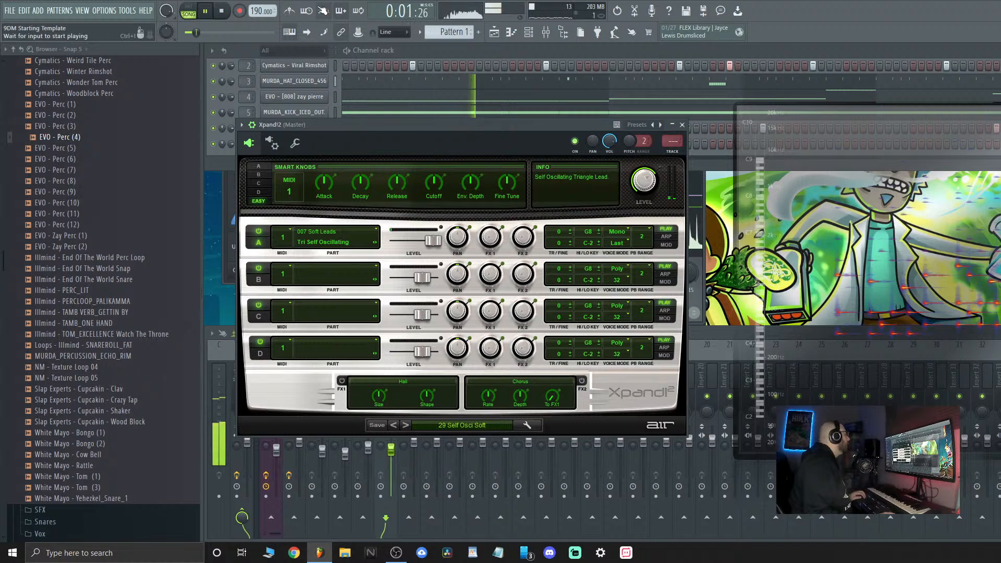
Record the Xpand!2 lead melody into Pattern 1, turn recording off and restart playback
key(space)
click(210, 12)
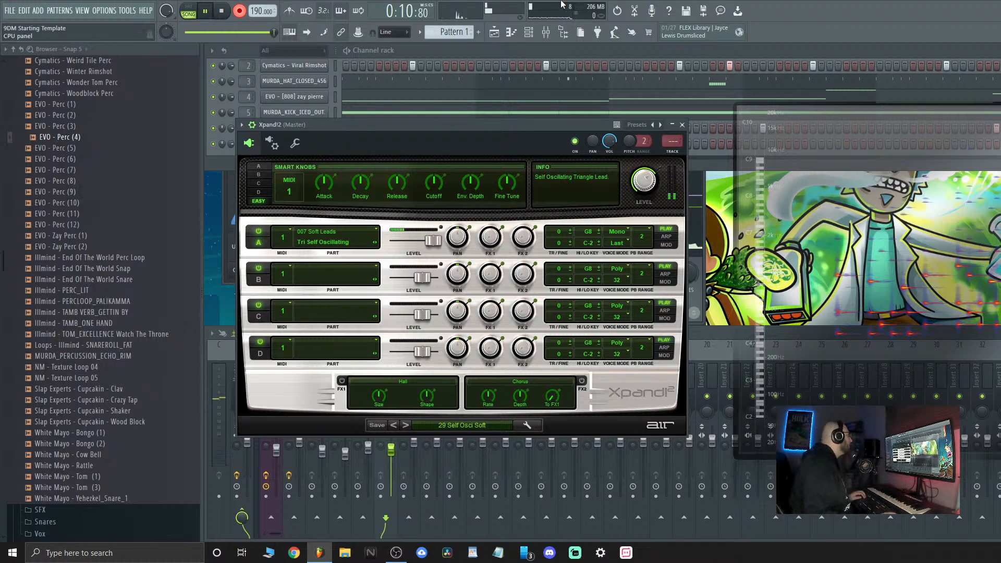
click(241, 12)
key(space)
key(space)
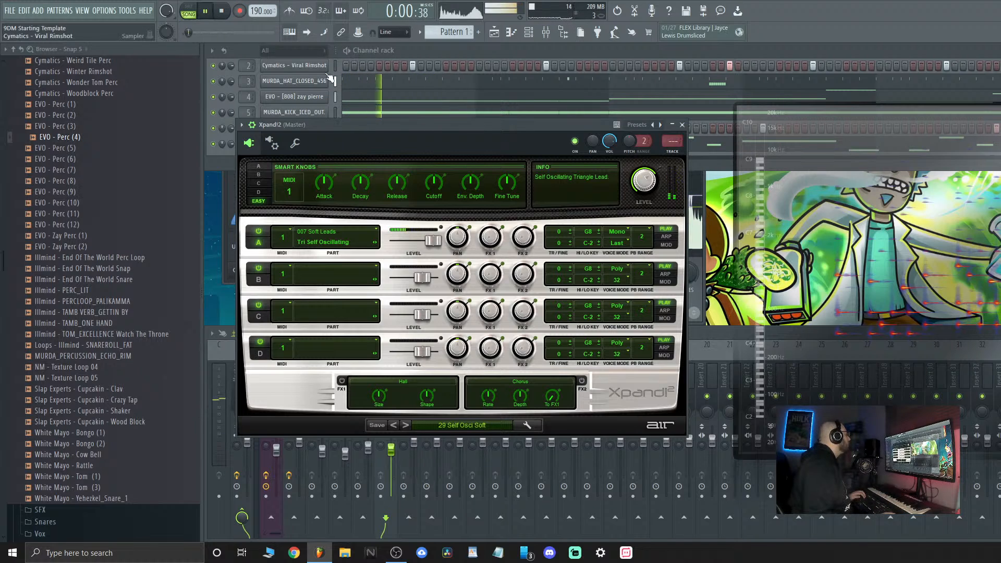
Open the Xpand!2 channel's notes in the piano roll and quantize the recorded melody
click(476, 47)
right_click(326, 141)
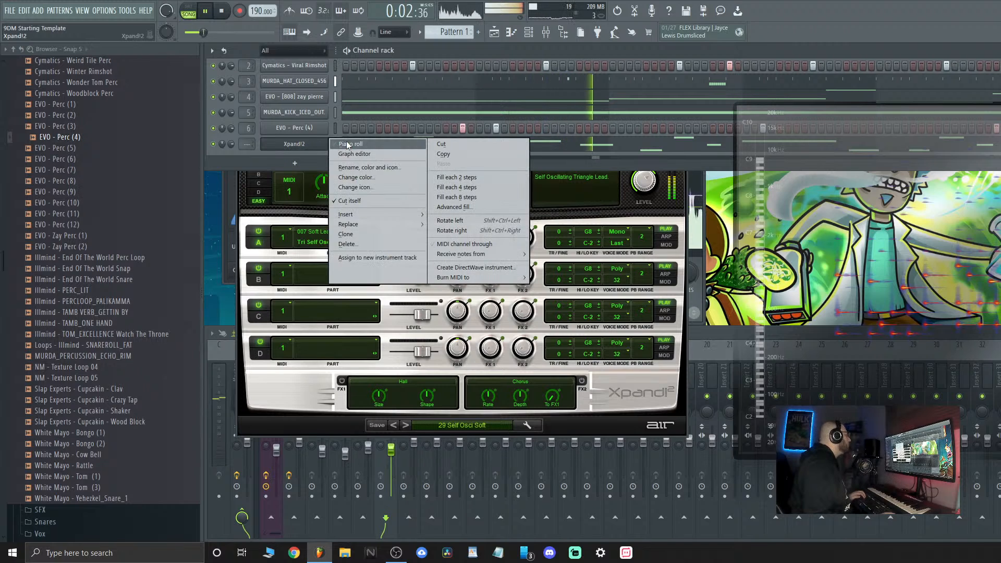
click(348, 140)
key(ctrl+q)
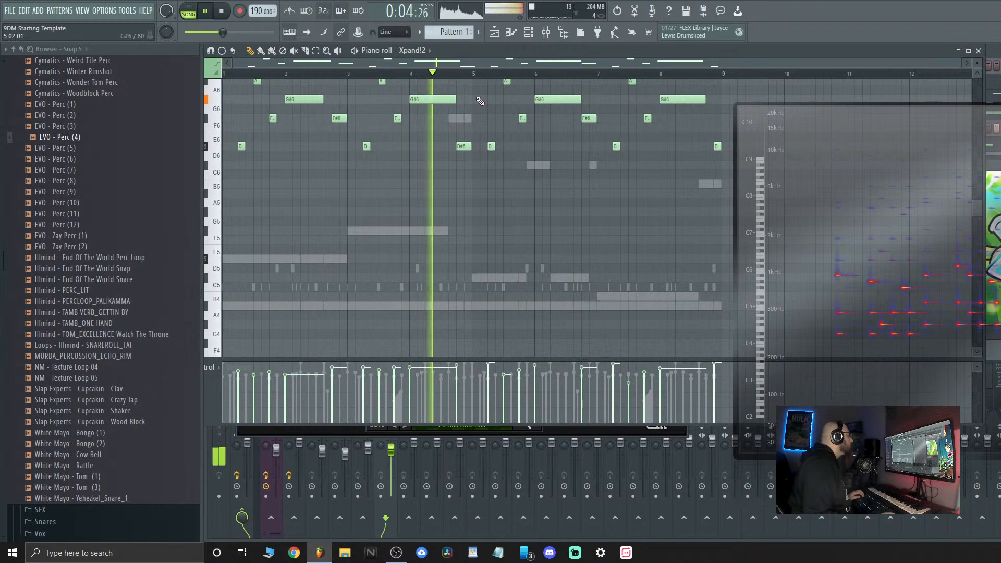
Shorten the G#6 notes starting in bars 4 and 6 to 10 steps each, restoring the note deleted by mistake
right_click(451, 100)
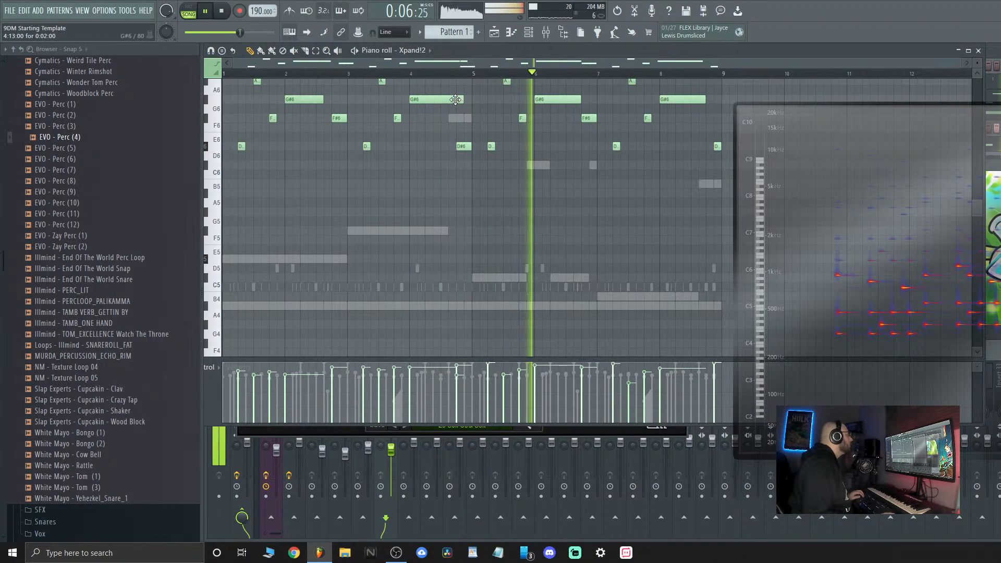
click(459, 100)
key(ctrl+z)
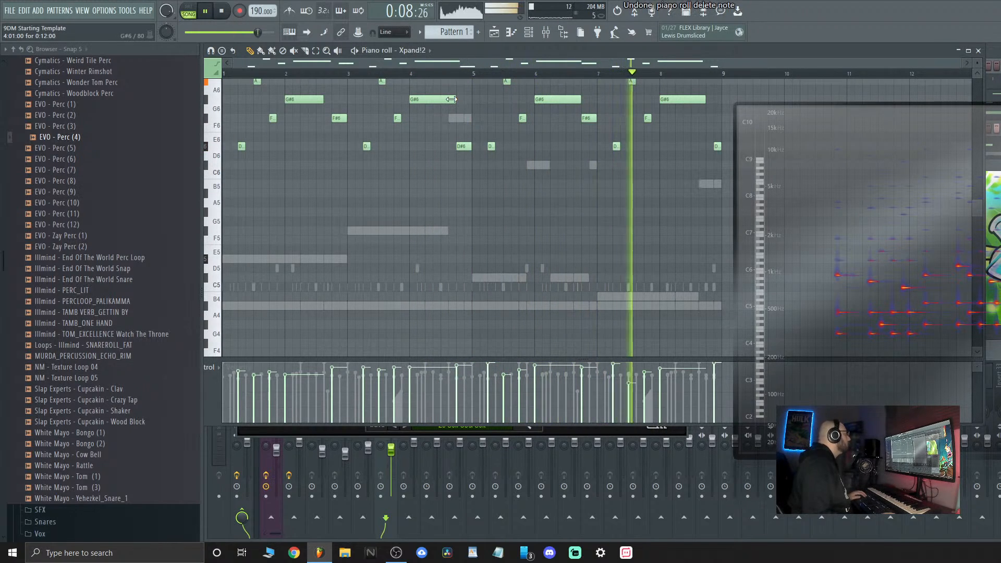
drag(576, 98, 571, 99)
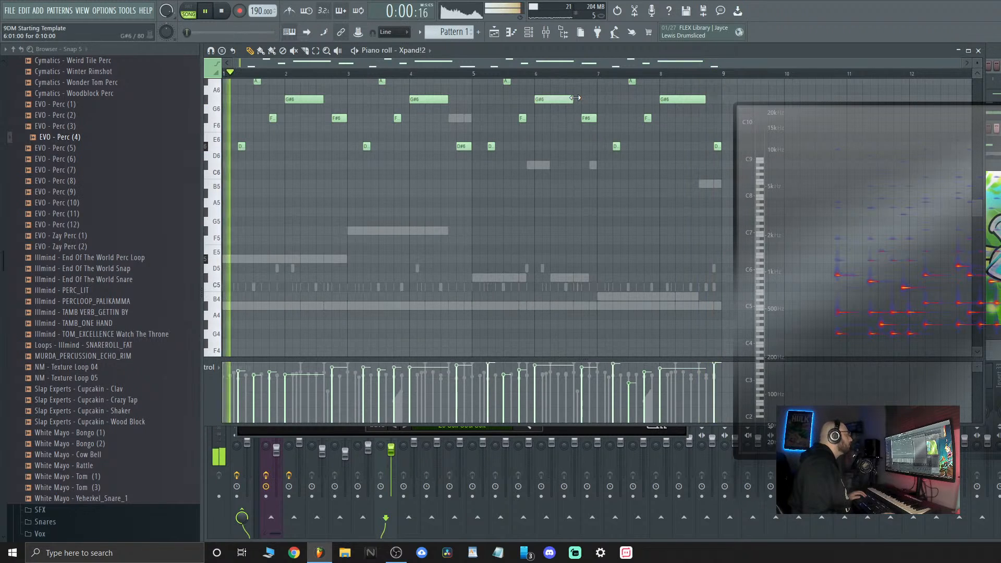
Shorten bar 8's G#6 to 10 steps, start the last D#6 at step 13 and extend it to the bar's end, and close the piano roll
drag(717, 147, 709, 147)
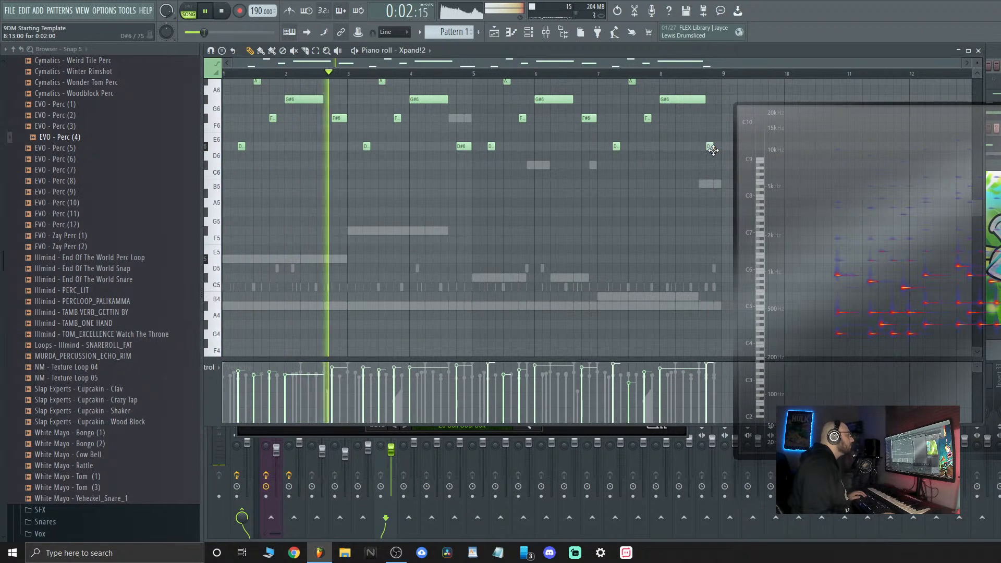
drag(706, 96, 698, 98)
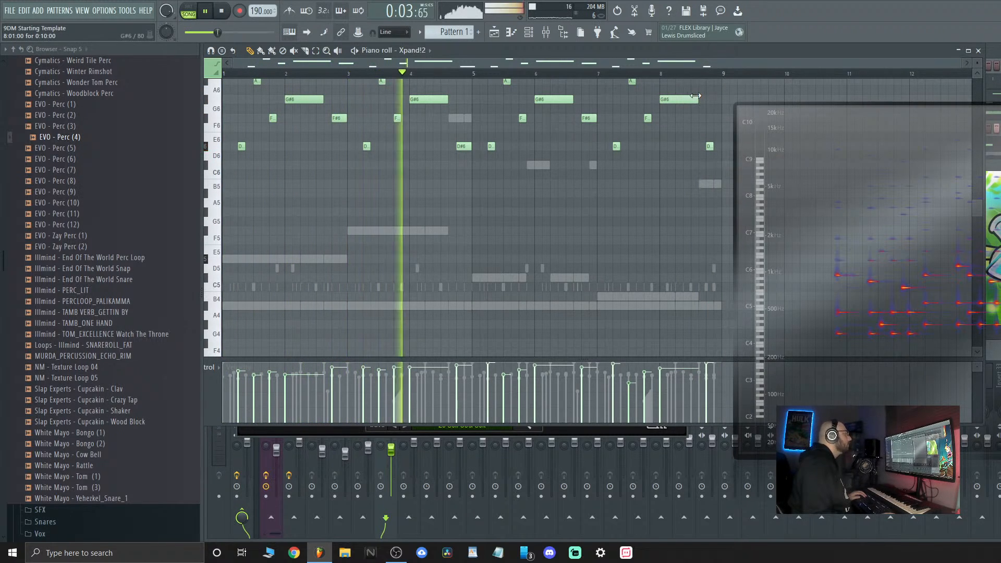
click(714, 148)
right_click(716, 147)
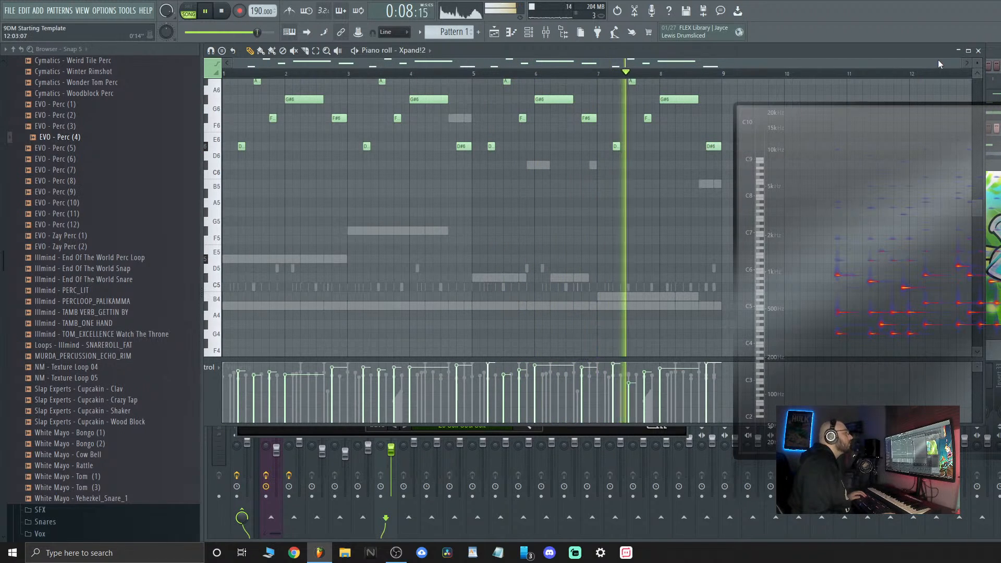
click(979, 52)
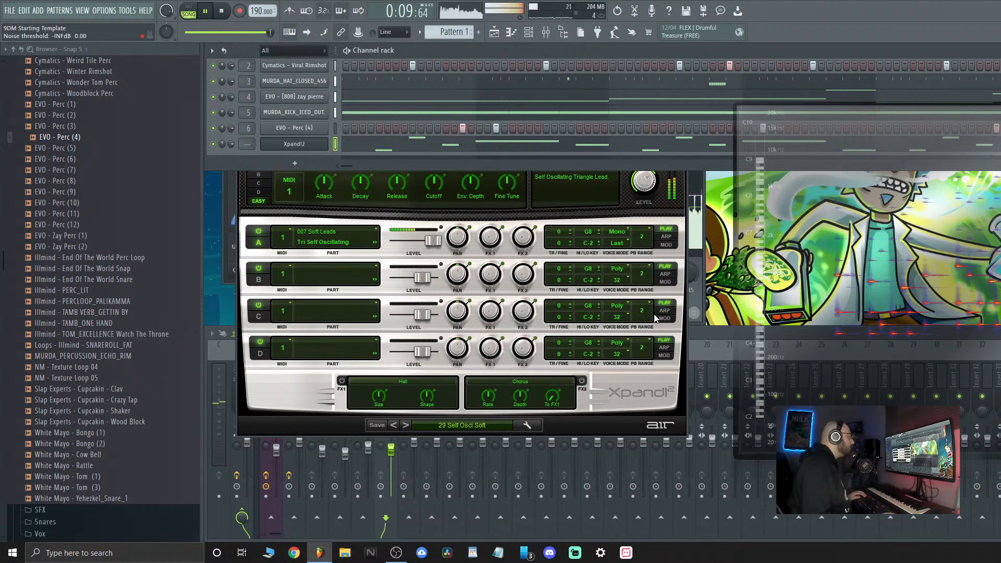
Route the Xpand!2 channel to mixer track 7 and lower that track's fader
click(707, 331)
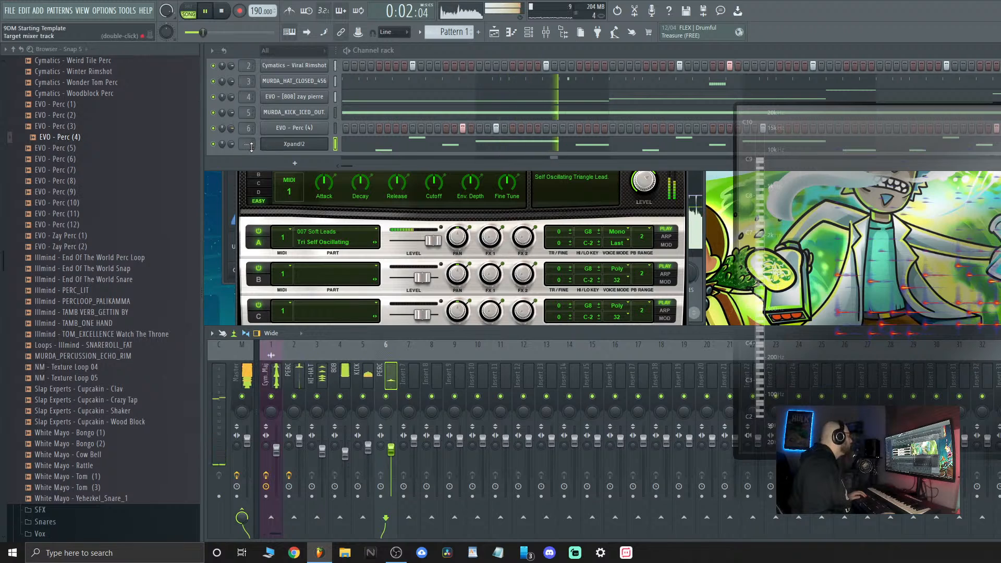
drag(248, 144, 248, 126)
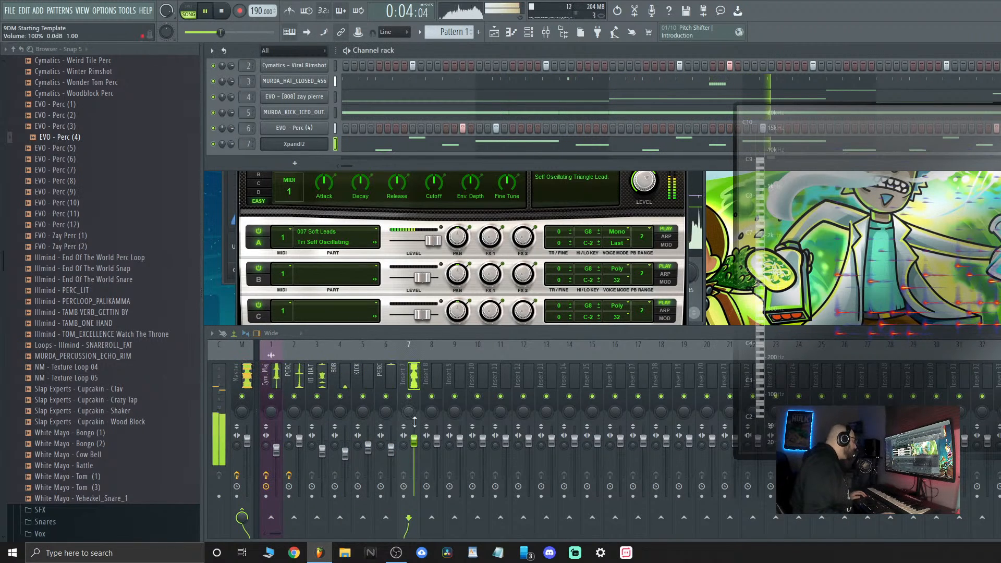
drag(414, 439, 414, 451)
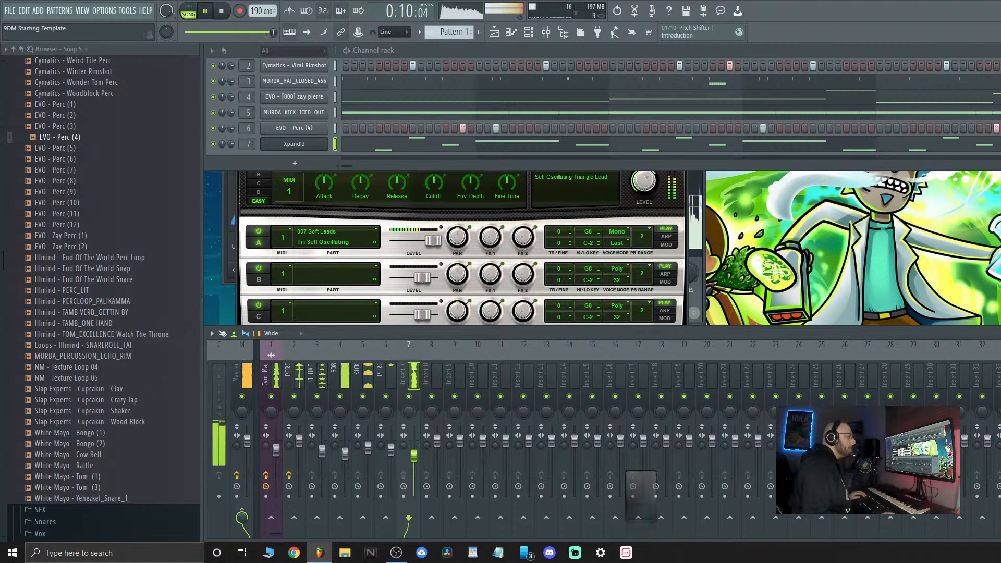
Add Fruity Reeverb 2 and Fruity parametric EQ 2 to the first two effect slots of mixer track 7
click(999, 370)
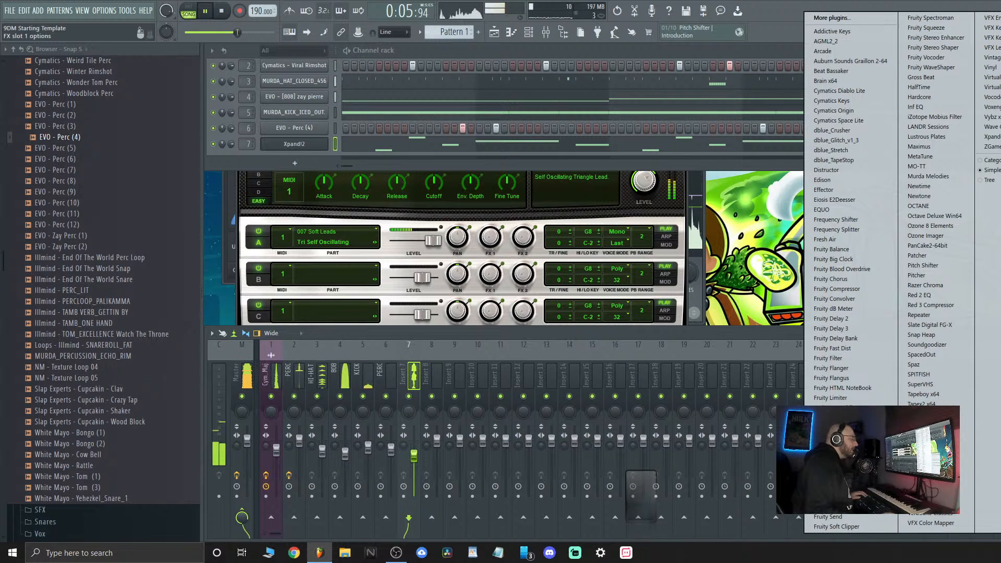
click(835, 497)
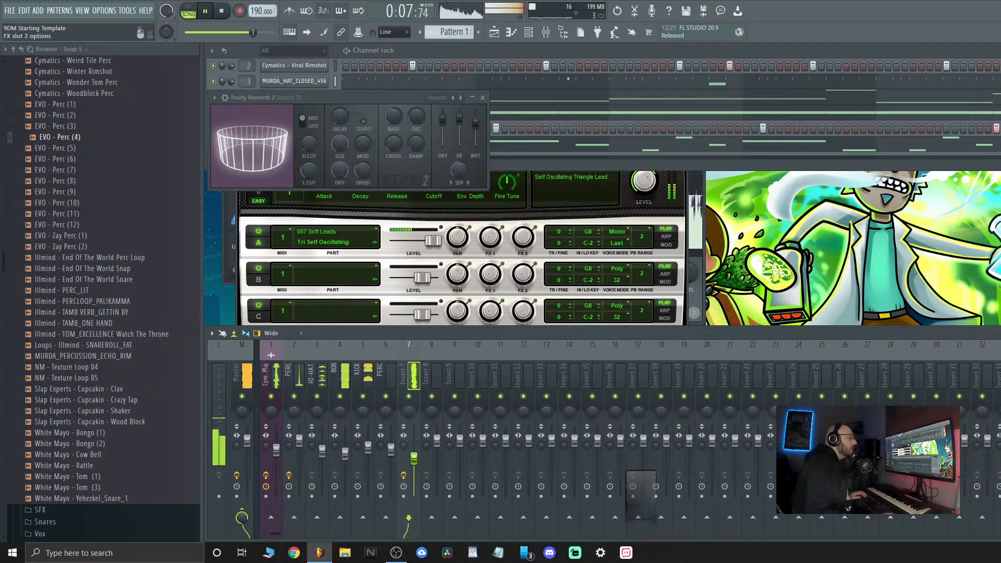
click(843, 457)
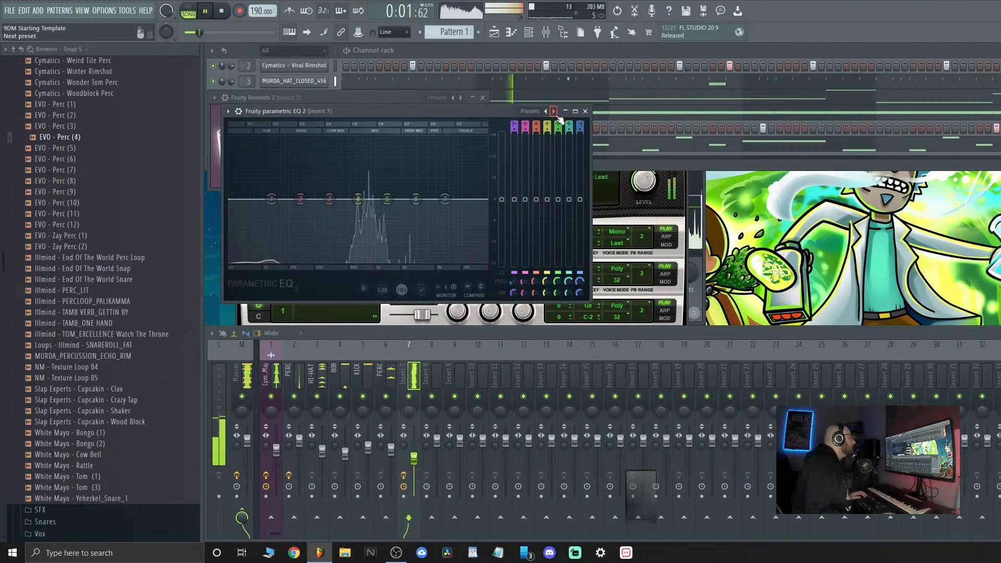
Switch the lead's EQ to a band-pass preset, narrow its high-pass and low-pass bands, boost band 4 by 3.2 dB at 833 Hz, and trim track 7's fader
click(554, 111)
click(553, 111)
click(554, 112)
click(553, 112)
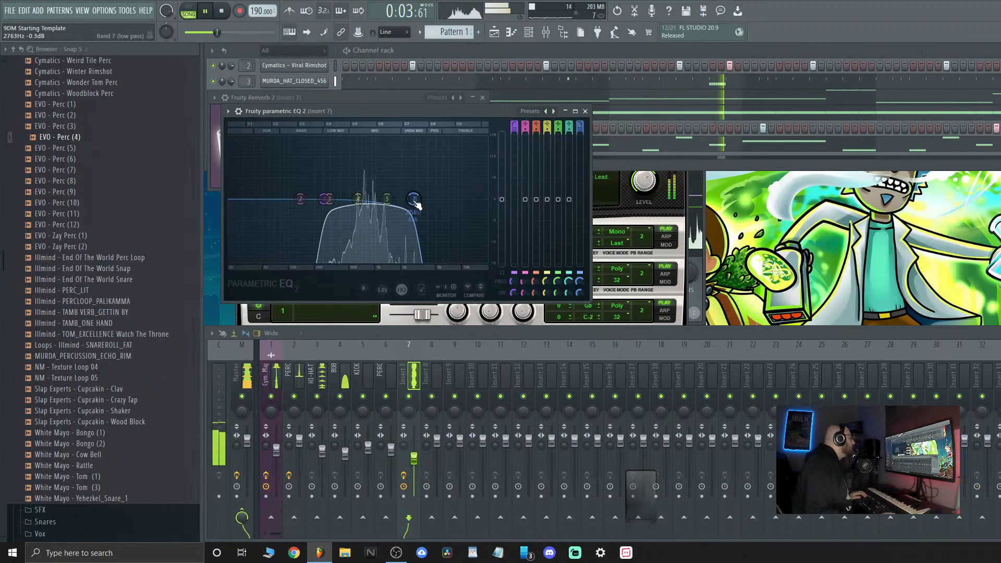
drag(414, 200, 395, 200)
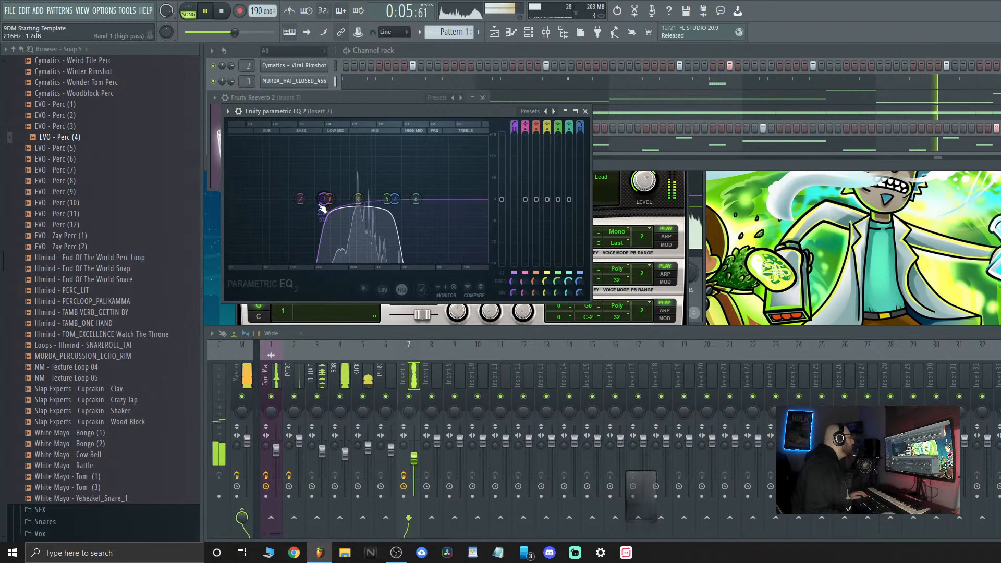
drag(324, 200, 368, 180)
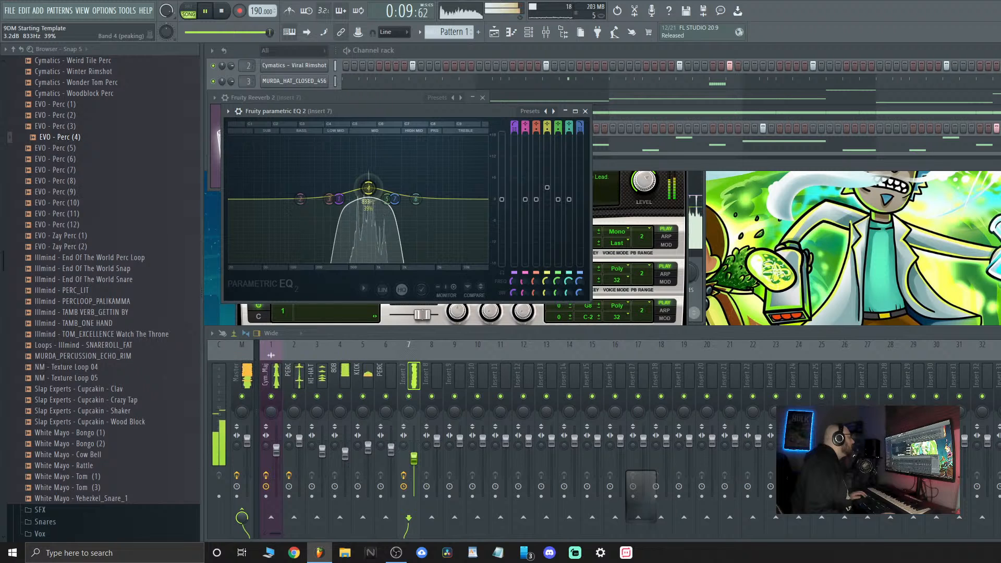
drag(414, 463, 415, 462)
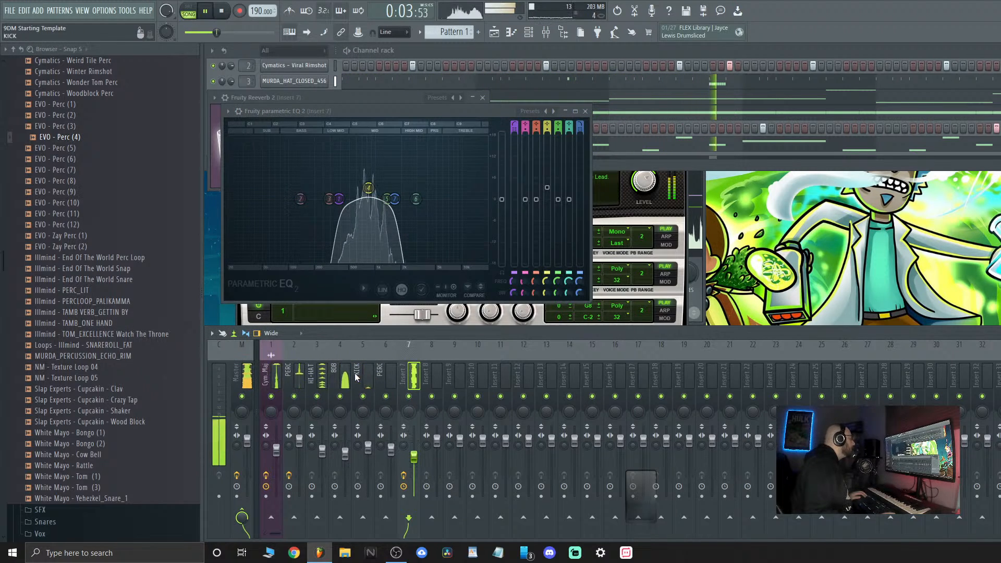
In the melody loop track's parametric EQ 2, boost band 6 in the treble and cut band 4 by about 2.2 dB at 1545 Hz
click(259, 372)
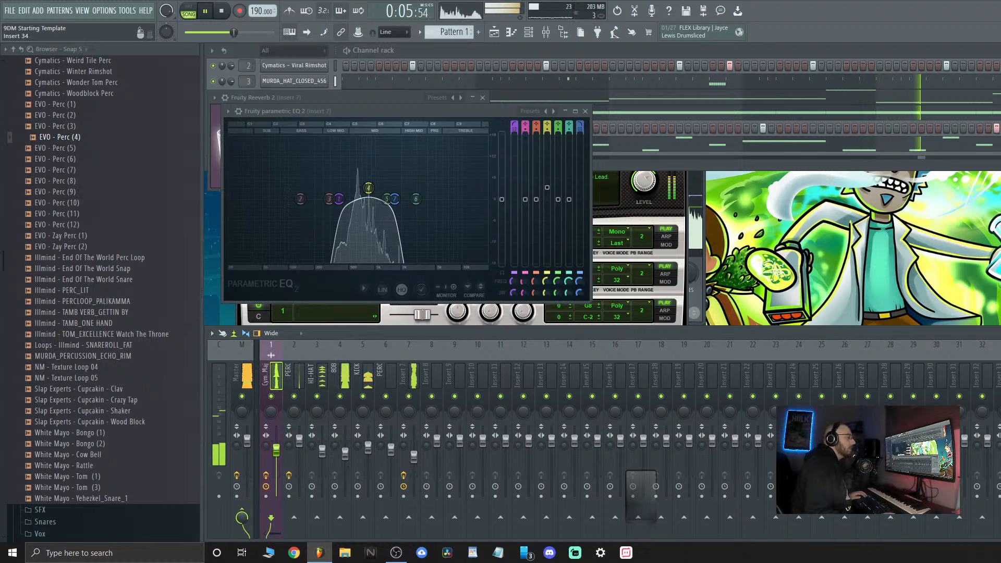
click(1000, 375)
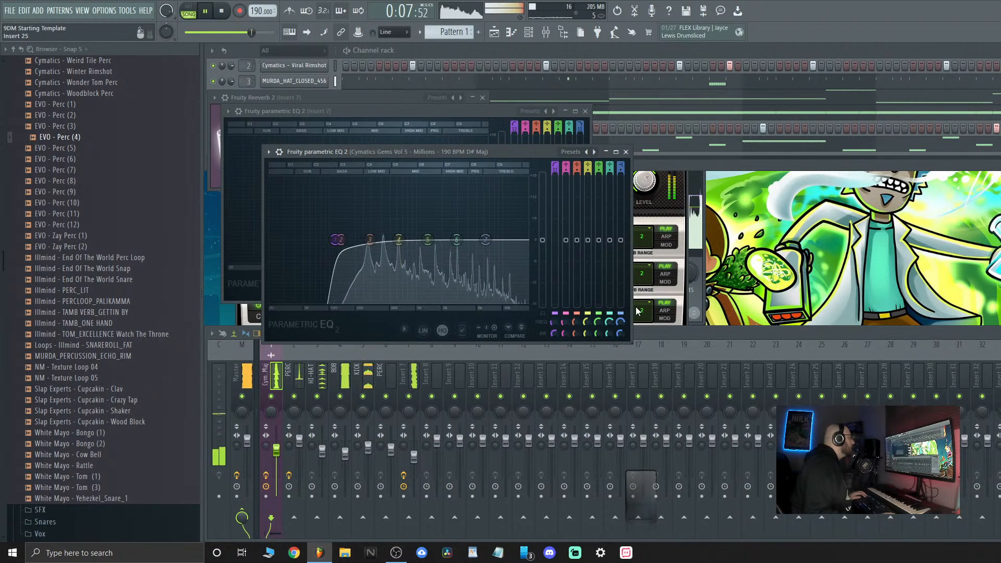
drag(399, 240, 500, 225)
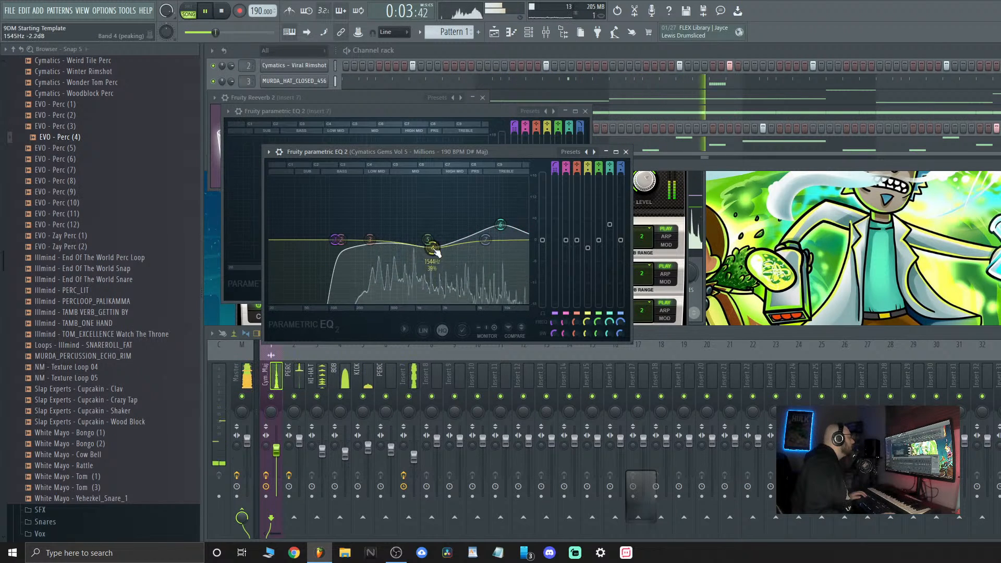
Raise the high-pass band in the melody loop's EQ to 183 Hz, and trim the kick track's fader to -3.2 dB
drag(335, 240, 349, 240)
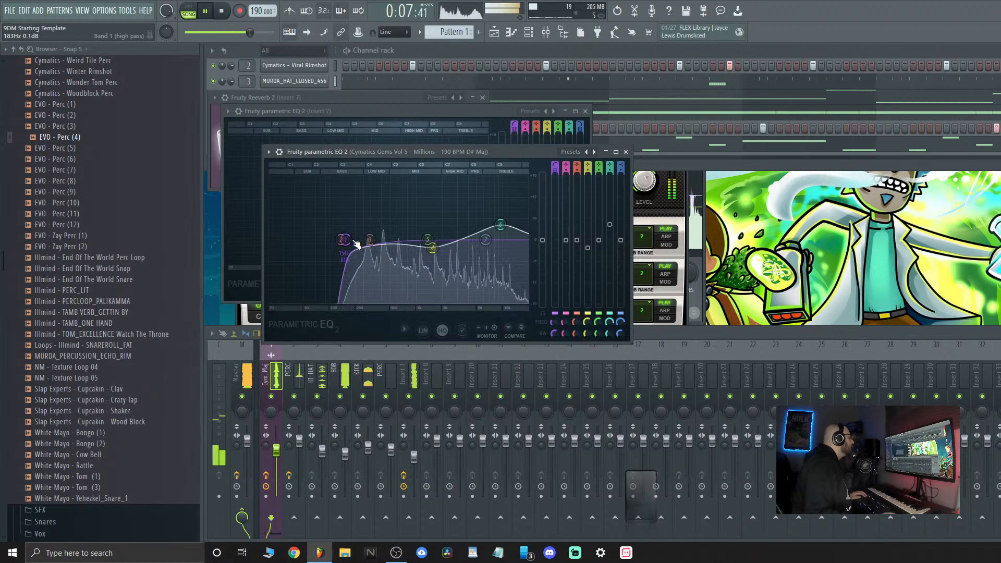
click(368, 380)
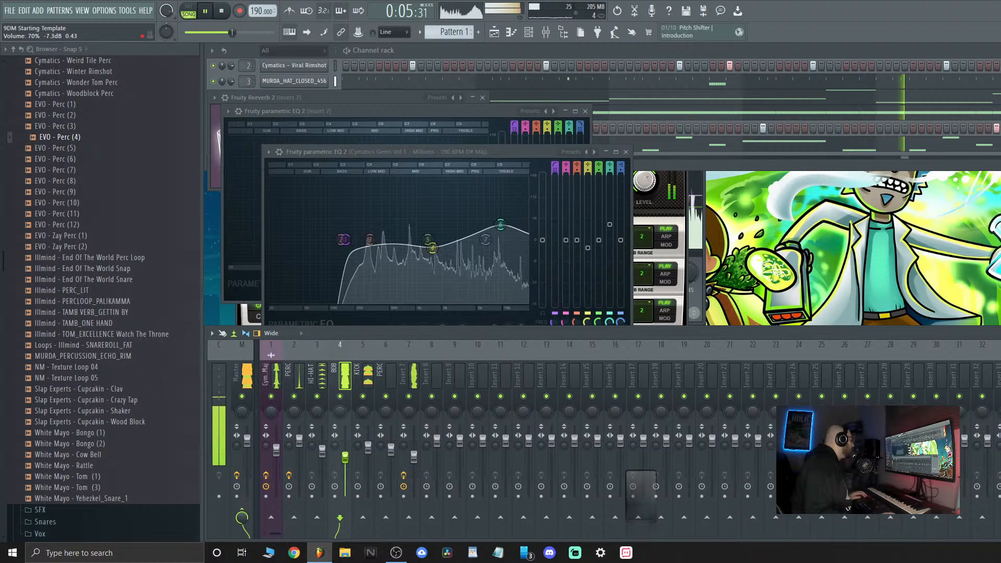
click(368, 444)
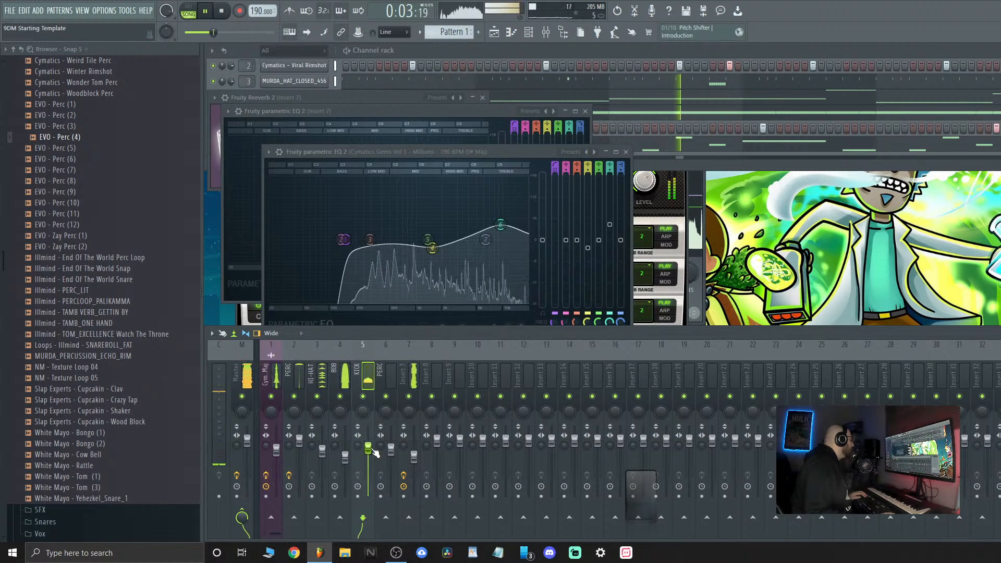
drag(373, 449, 373, 450)
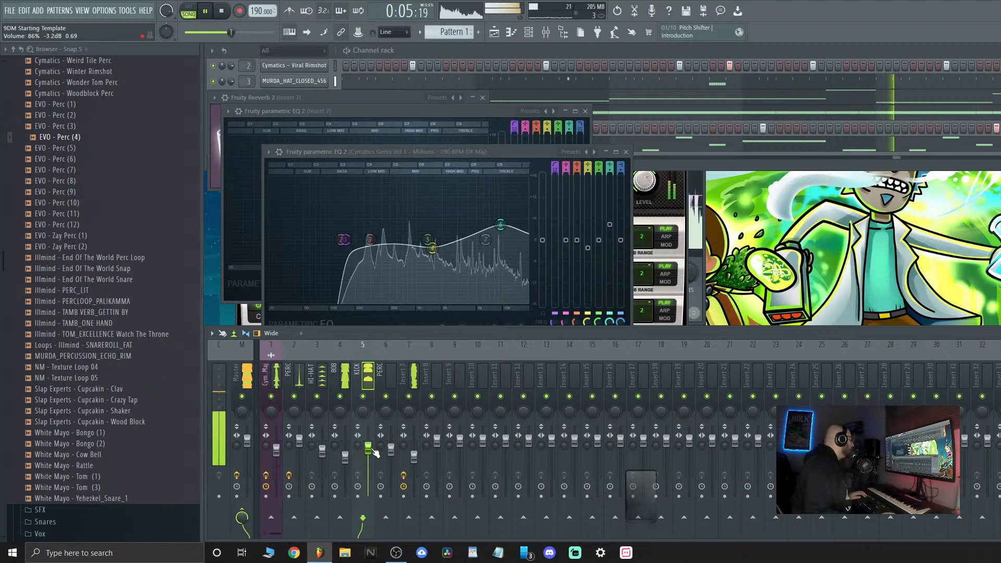
Solo the lead on mixer track 7, unsolo it, and set its fader to -5.7 dB
click(410, 400)
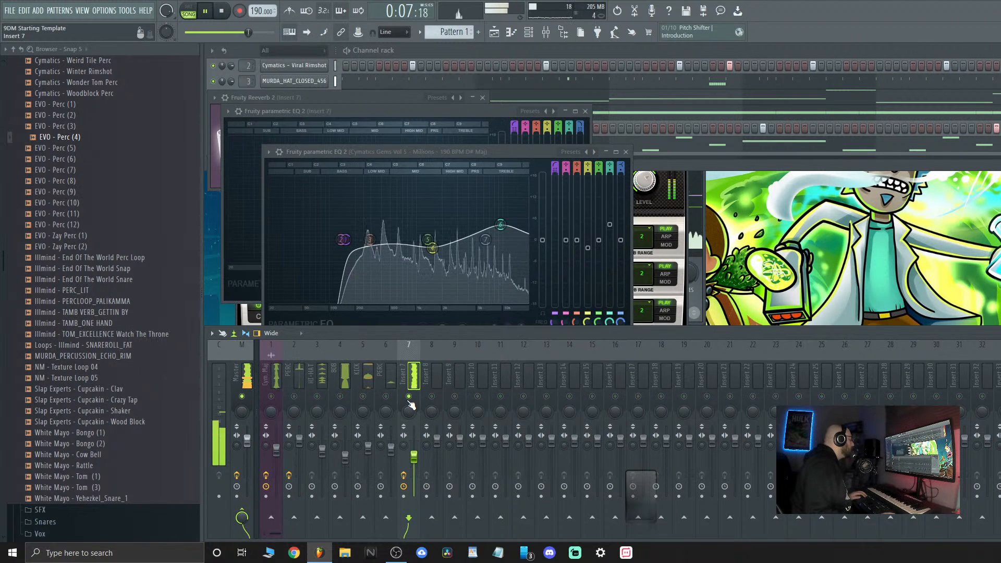
right_click(409, 397)
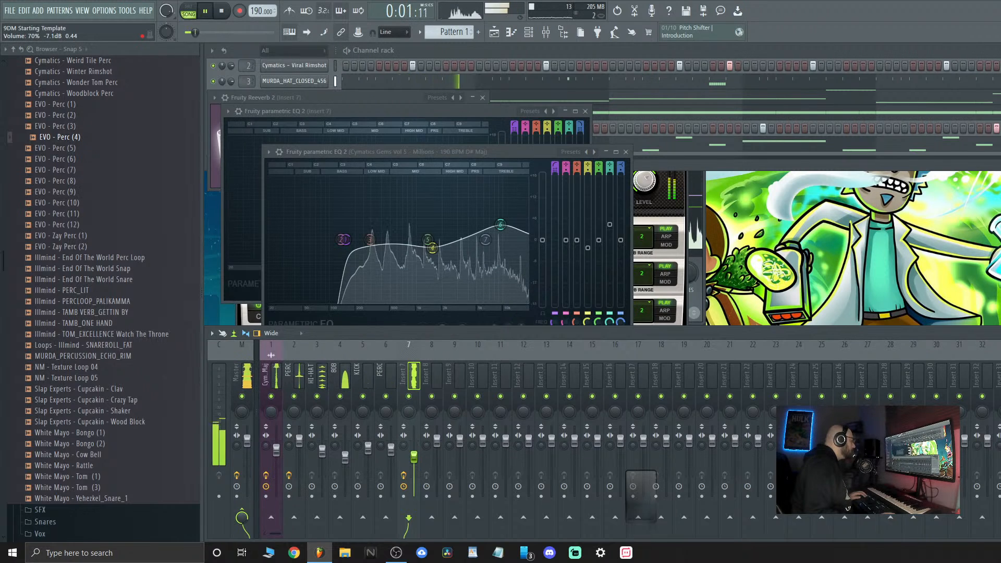
drag(414, 458, 414, 457)
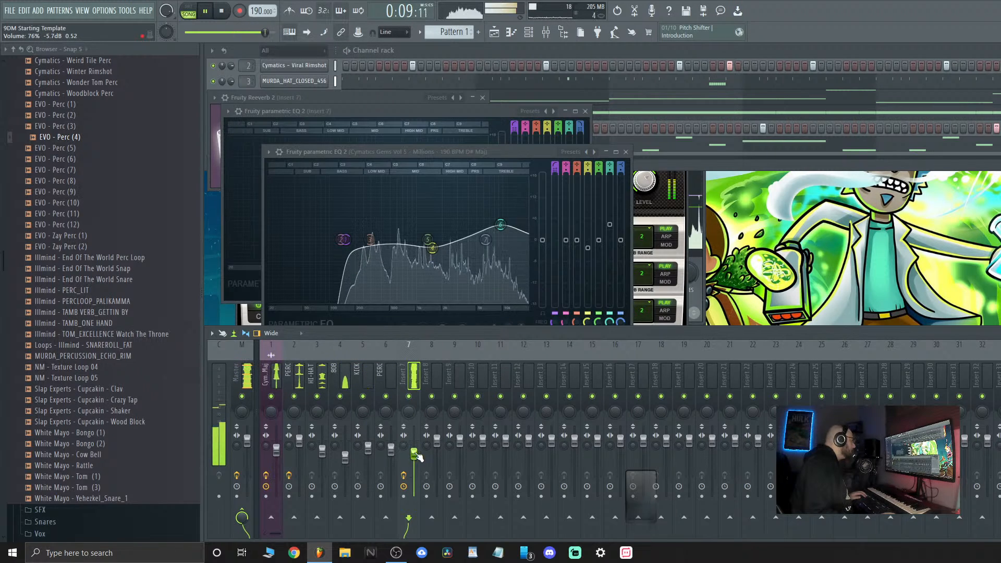
Open the Xpand!2 instrument and audition its soft lead presets from 30 Soft Saw through 42 Synth Aah
click(665, 244)
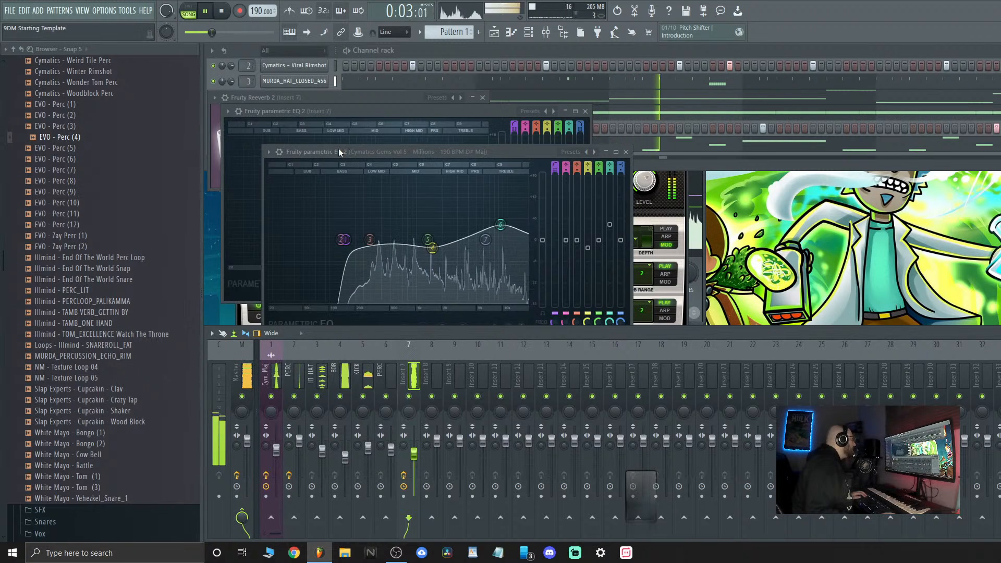
click(306, 48)
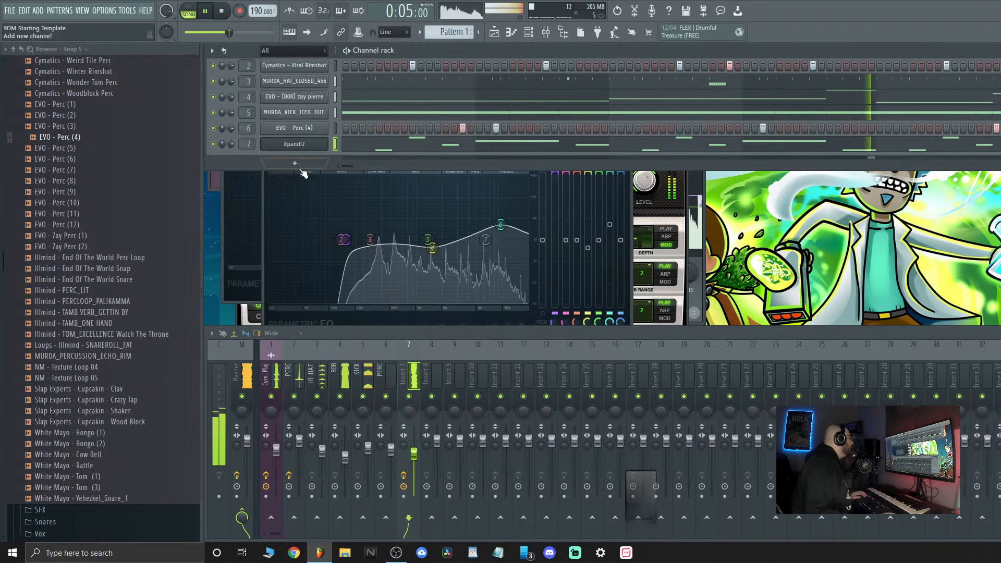
click(302, 143)
click(304, 142)
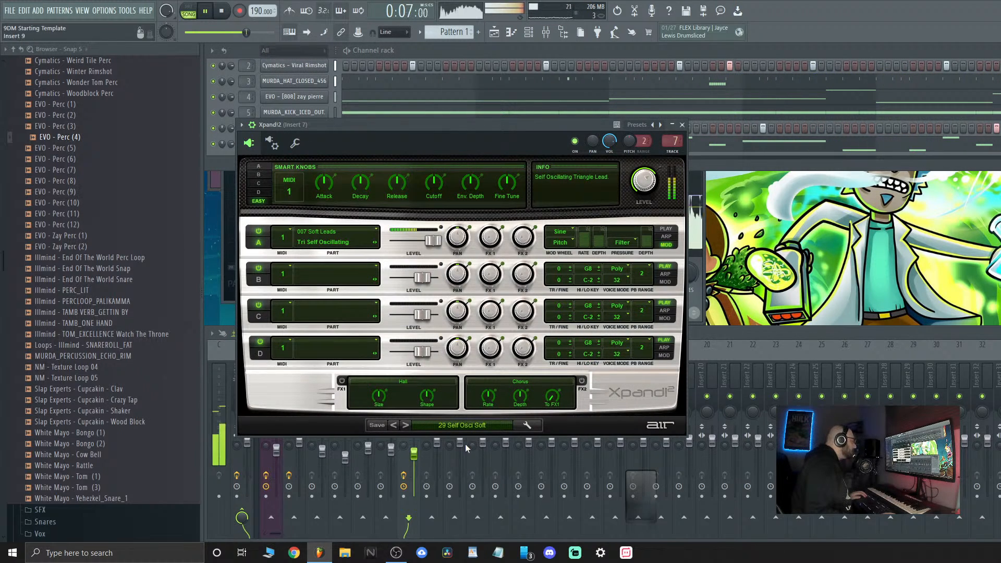
click(464, 427)
mouse_move(465, 425)
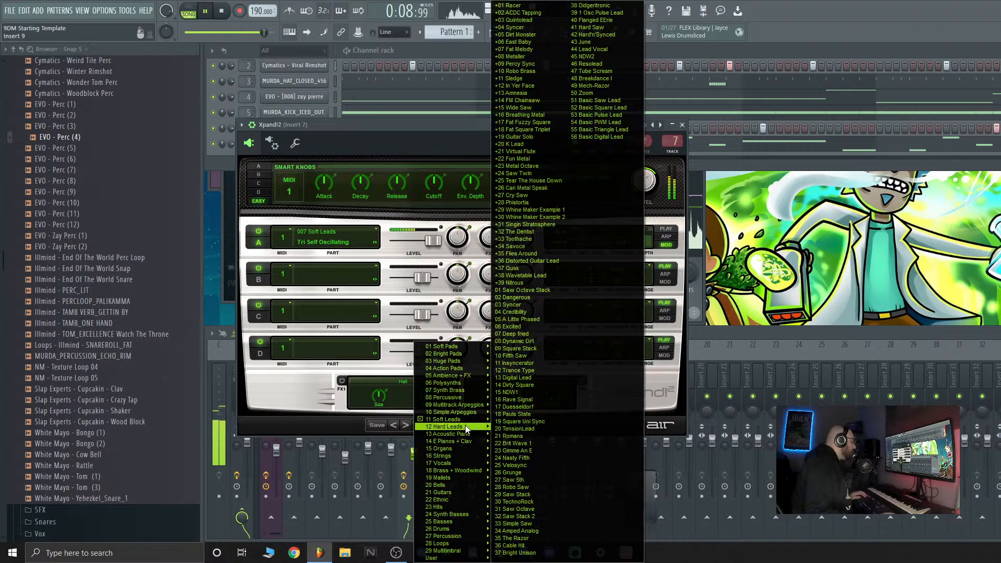
click(395, 419)
click(408, 423)
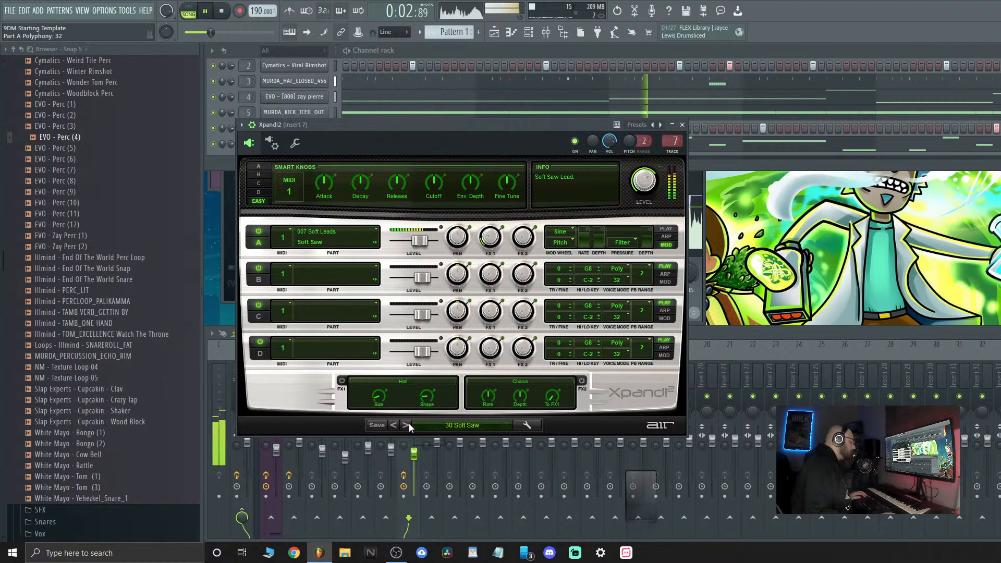
click(409, 424)
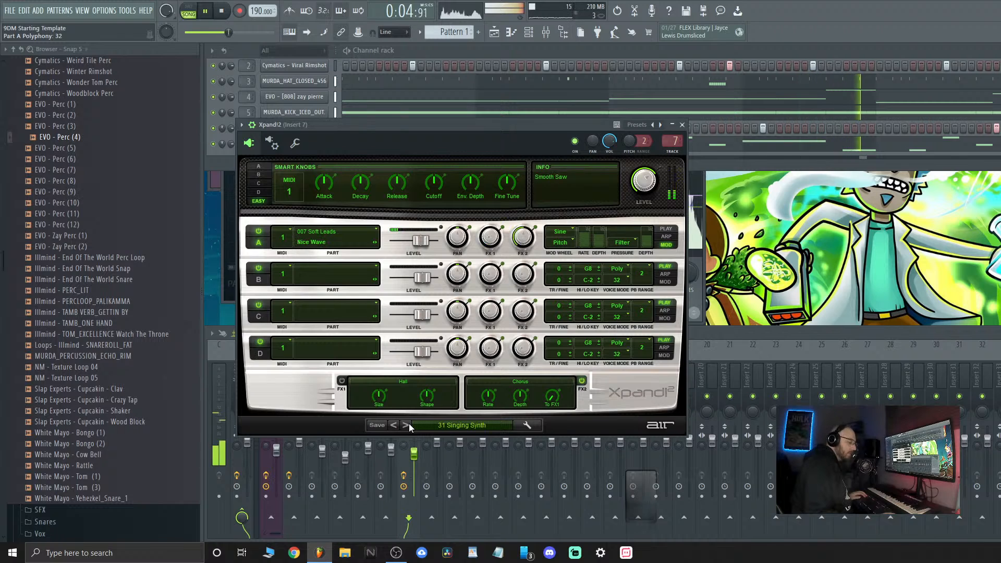
click(406, 424)
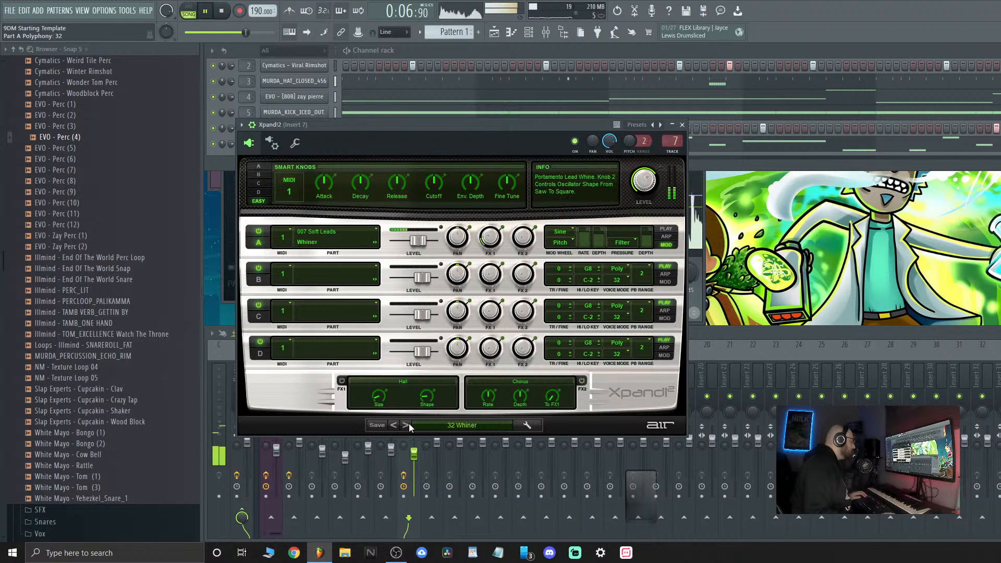
click(406, 425)
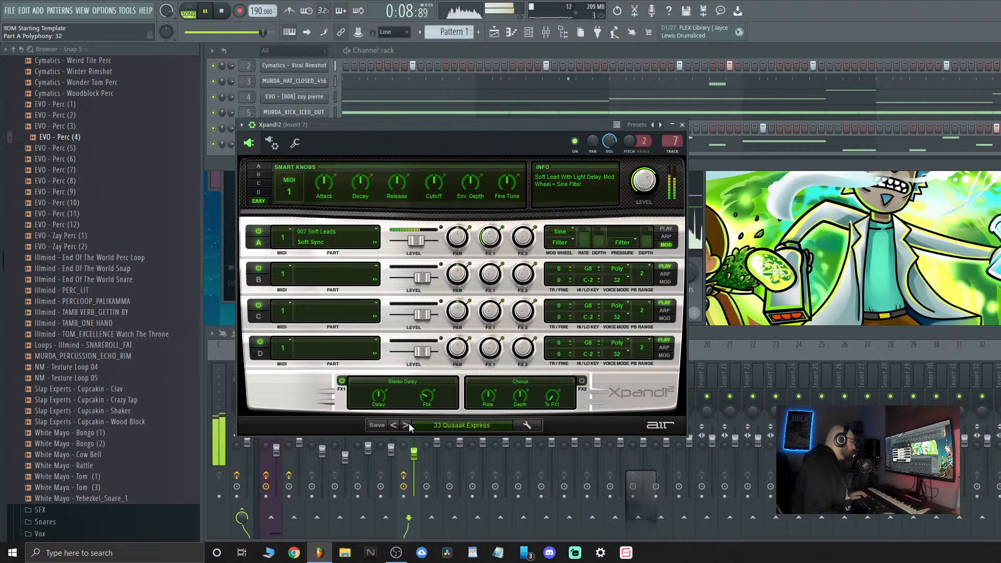
click(406, 424)
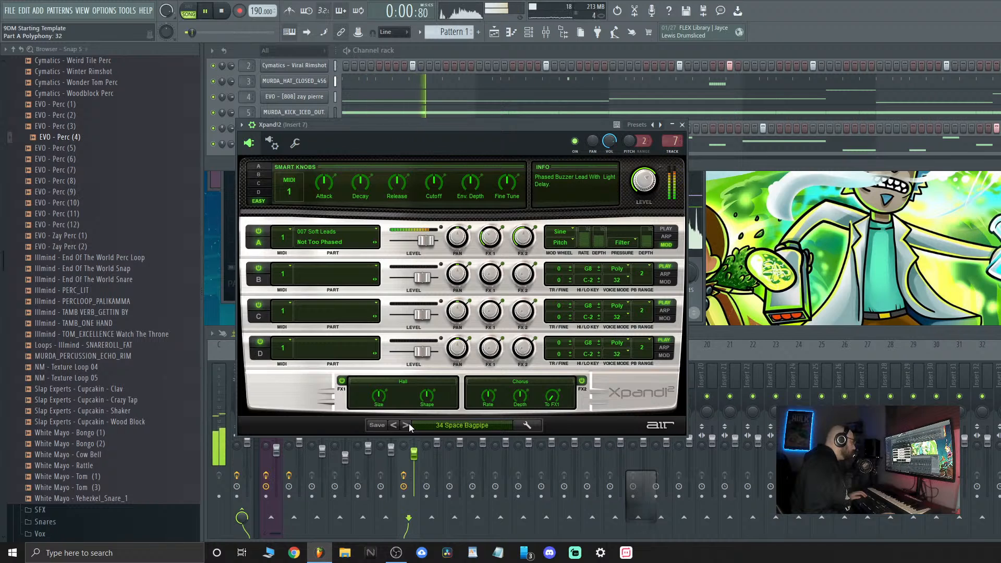
click(406, 425)
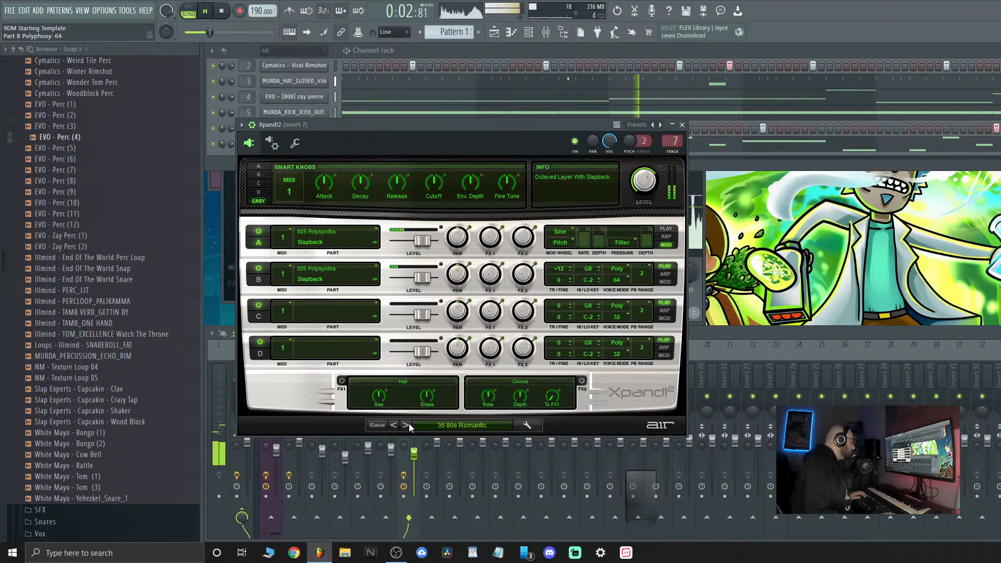
click(406, 425)
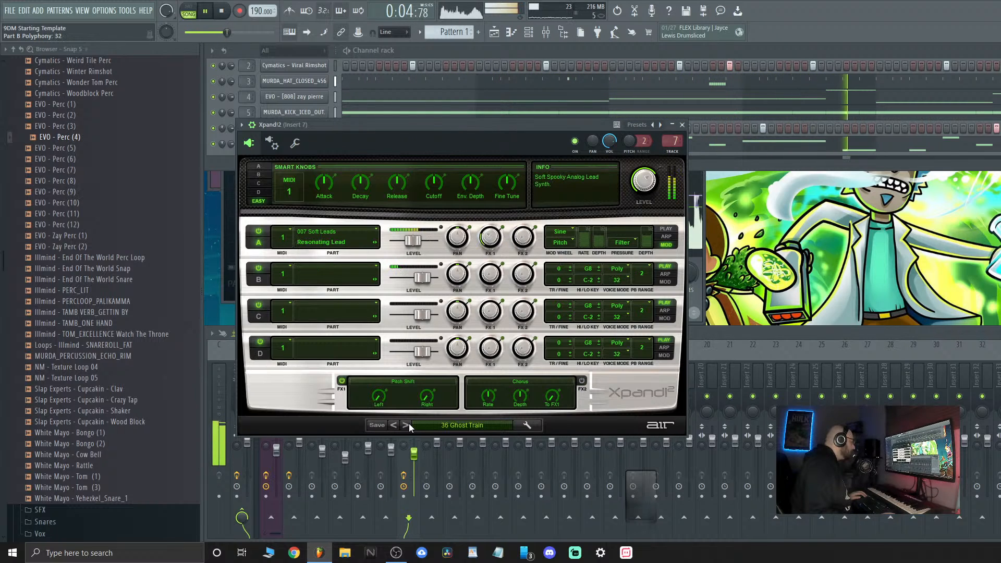
click(406, 424)
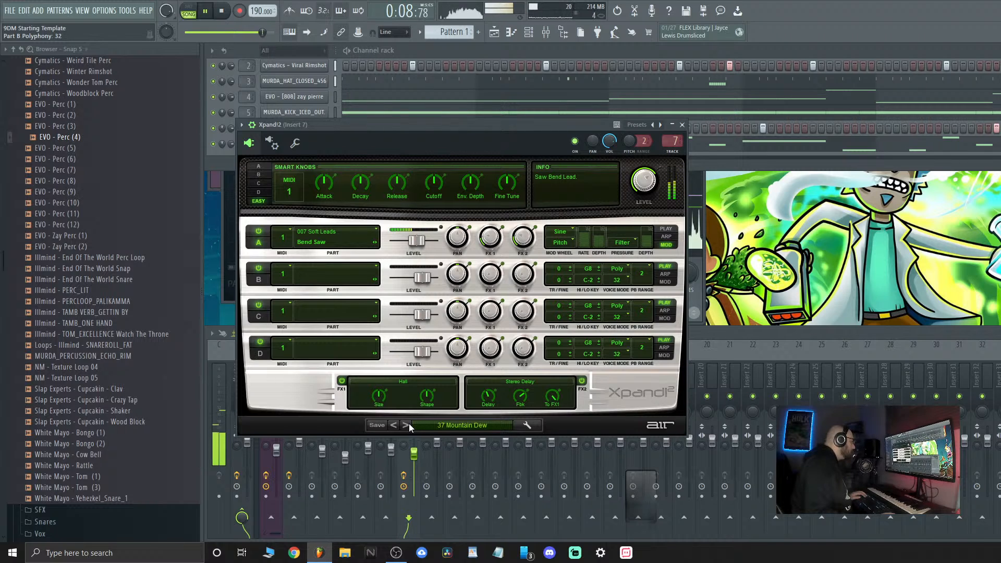
click(407, 424)
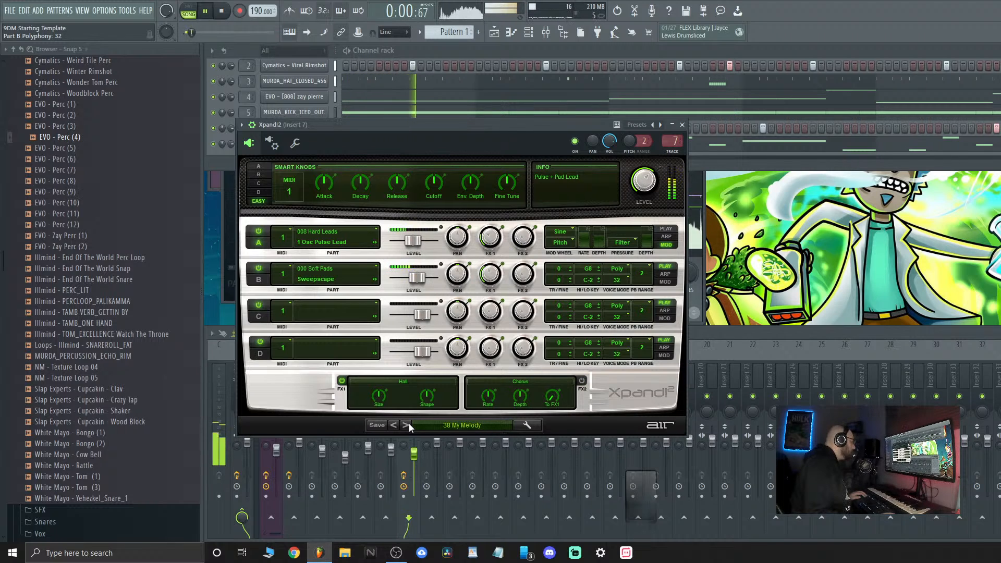
click(407, 425)
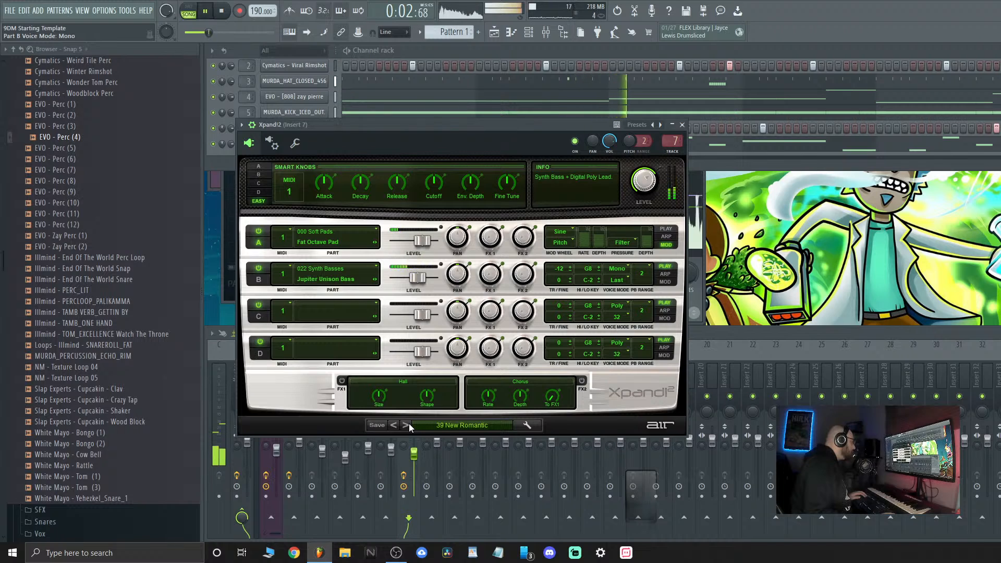
click(406, 425)
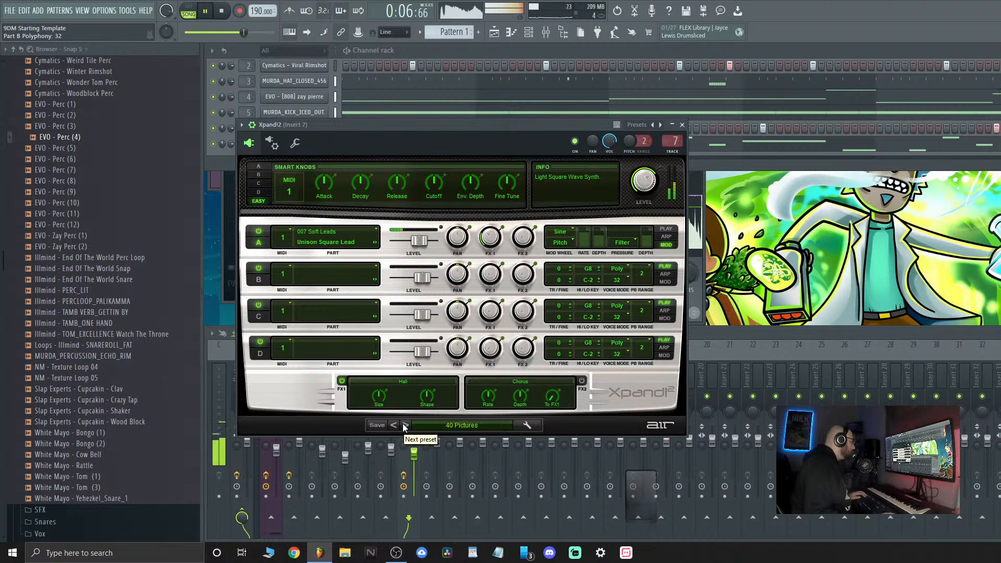
click(403, 424)
click(404, 425)
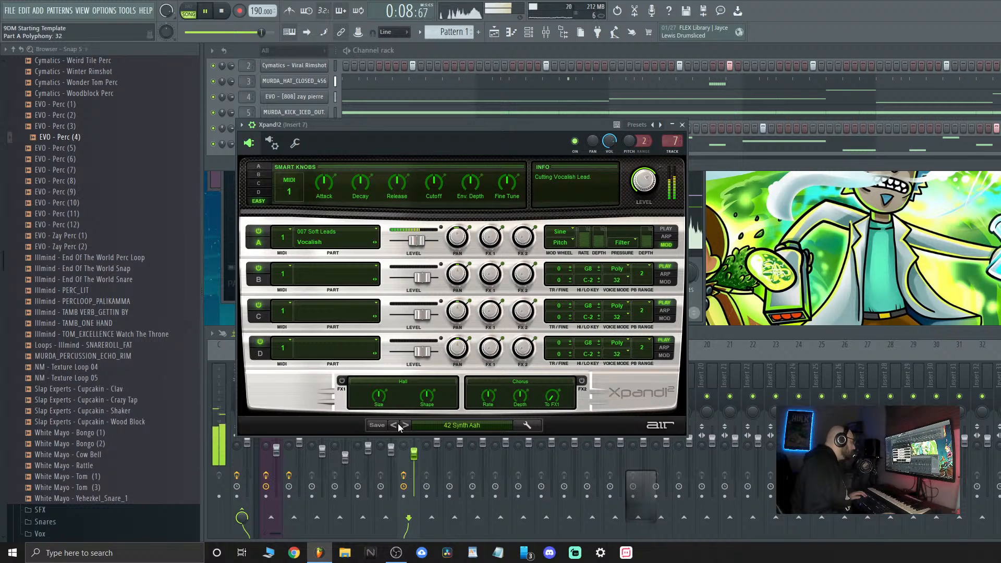
Step Xpand!2 back through the presets to 29 Self Osci Soft
click(394, 425)
click(394, 425)
click(394, 425)
click(394, 425)
click(394, 425)
click(394, 425)
click(394, 424)
click(394, 425)
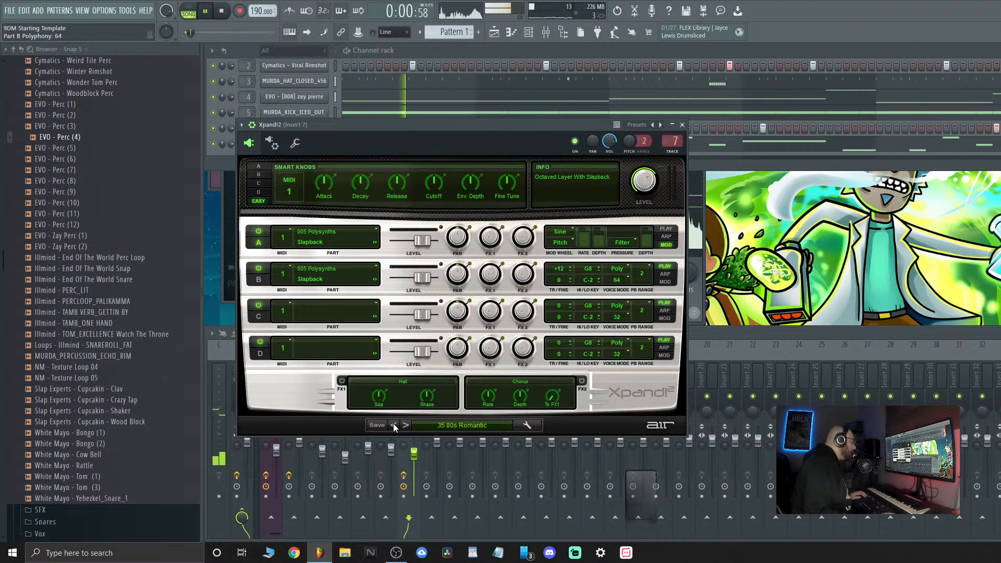
click(394, 425)
click(394, 425)
click(394, 425)
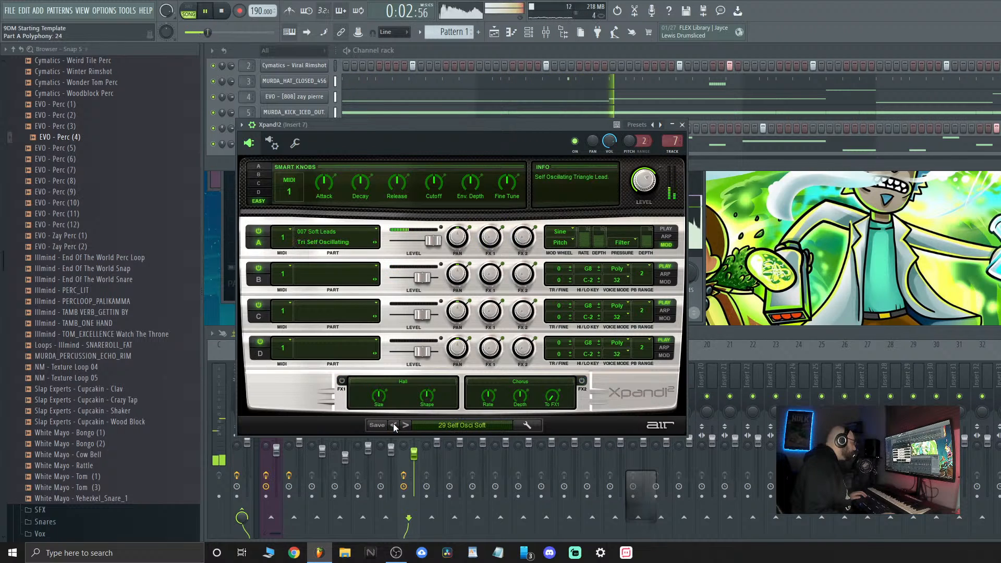
Add HalfTime to the third effect slot of mixer track 7 and set its loop length to 4 Bars
click(742, 325)
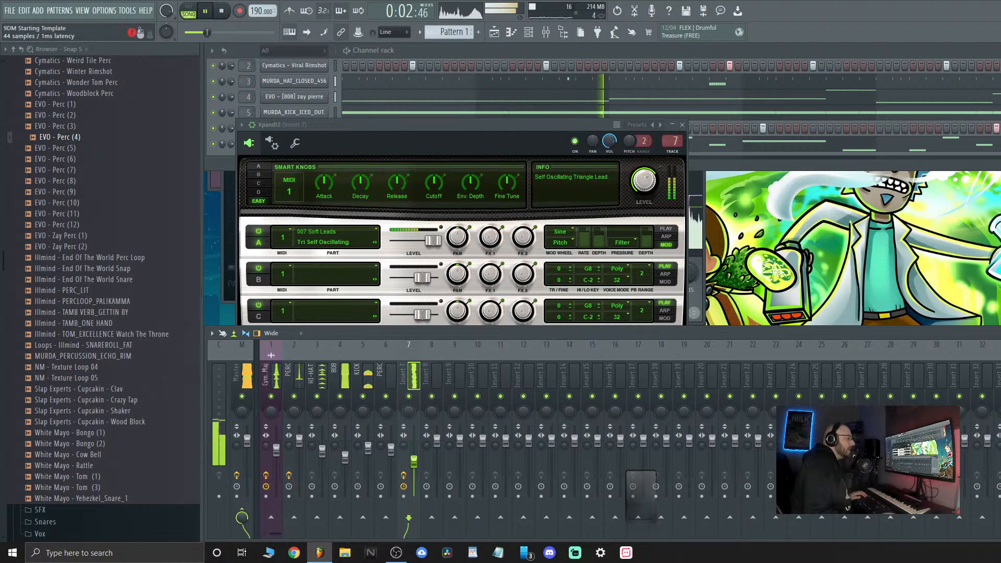
click(999, 385)
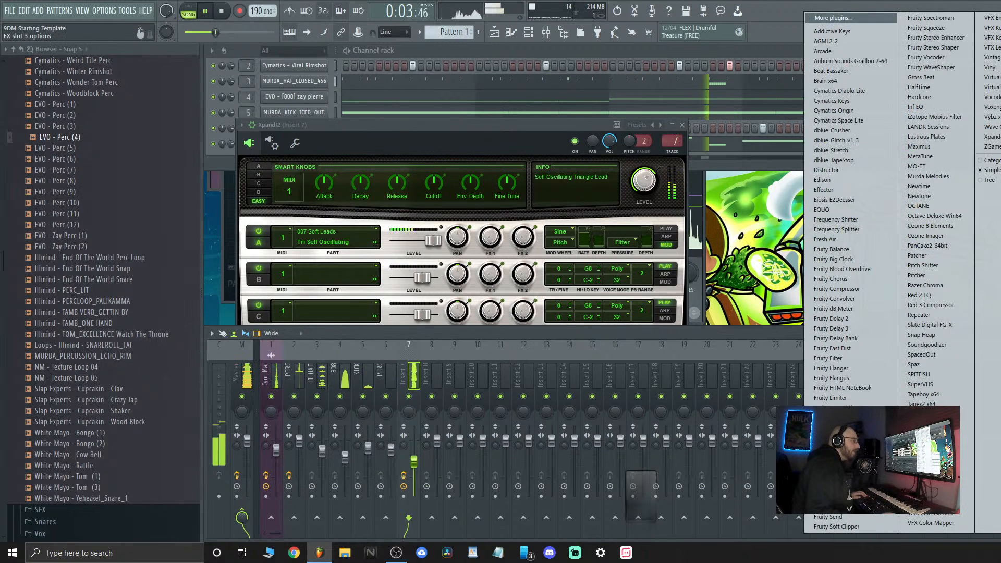
click(916, 88)
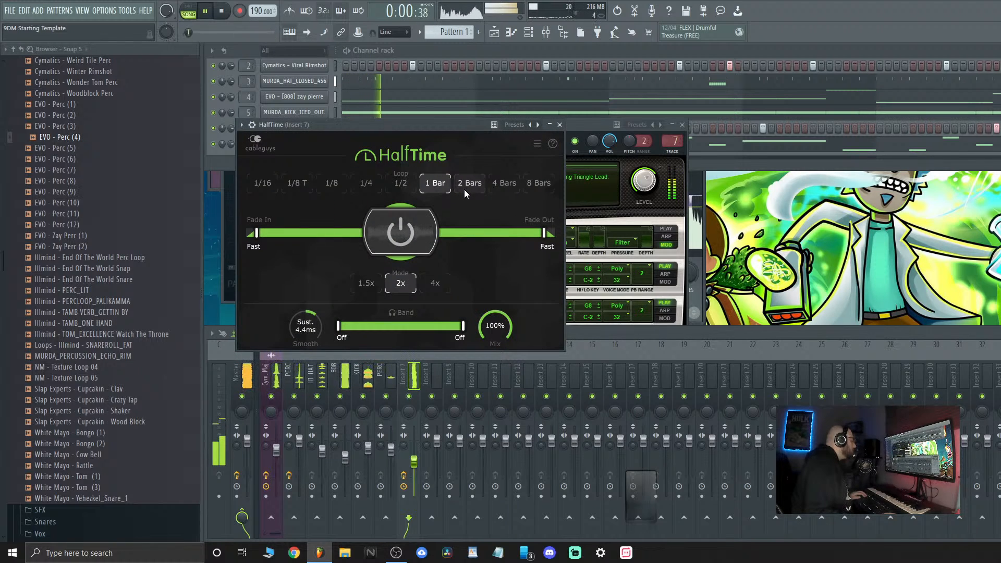
click(464, 189)
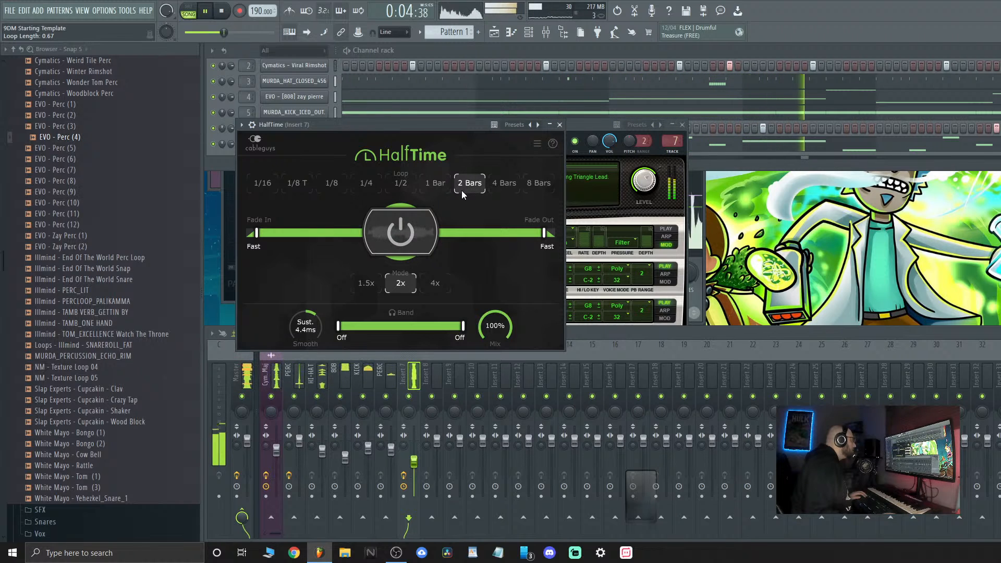
click(497, 189)
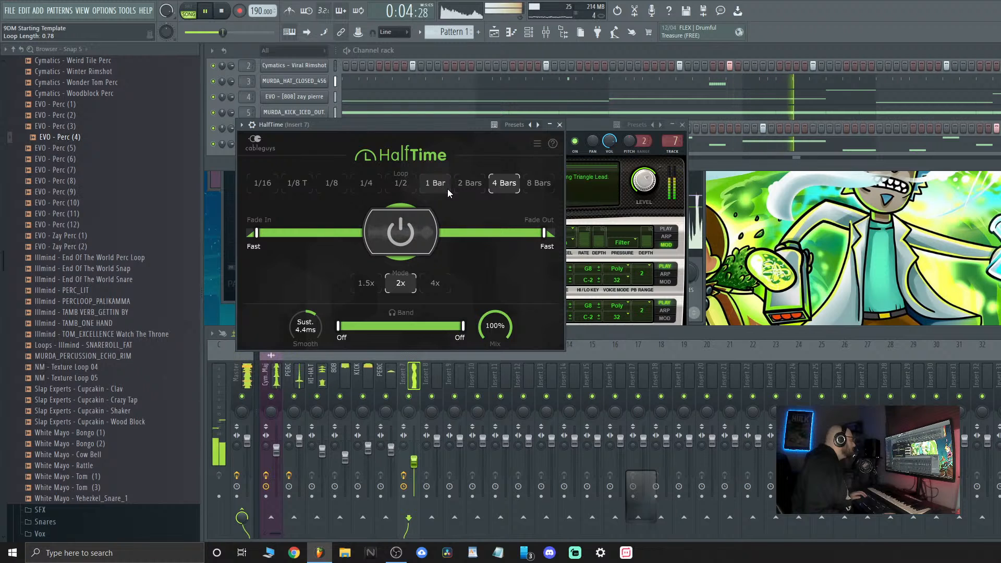
Try transposing the Xpand!2 lead notes up an octave in the piano roll, and shift them back down
click(211, 155)
right_click(288, 147)
click(374, 147)
key(ctrl+Up)
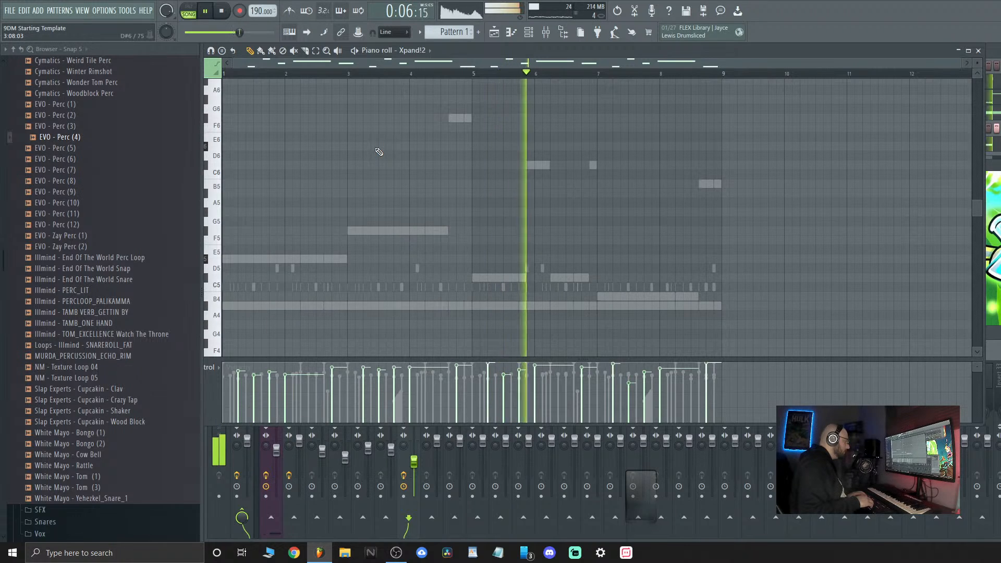
key(ctrl+Down)
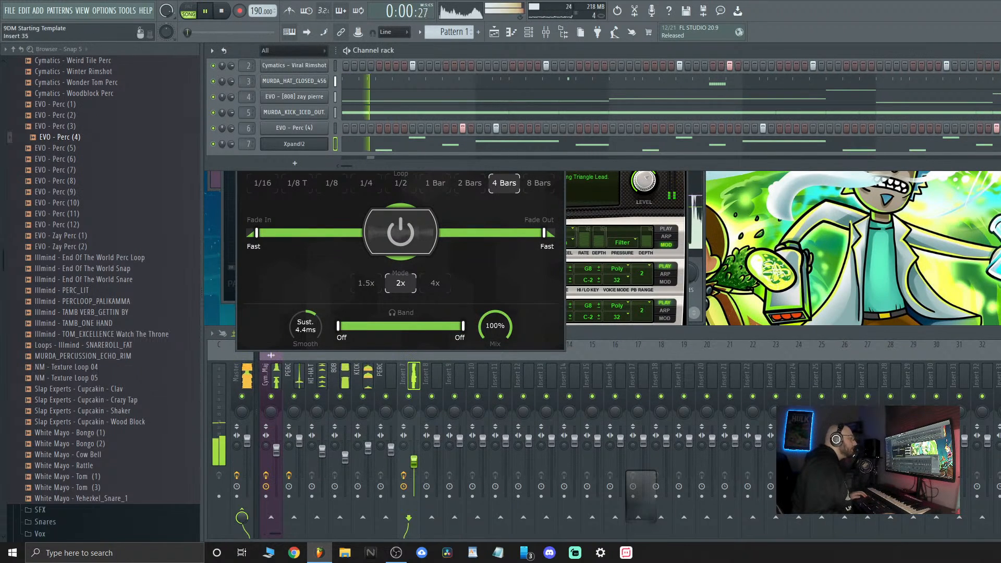
Transpose all the Xpand!2 lead notes up one octave in the piano roll
key(F9)
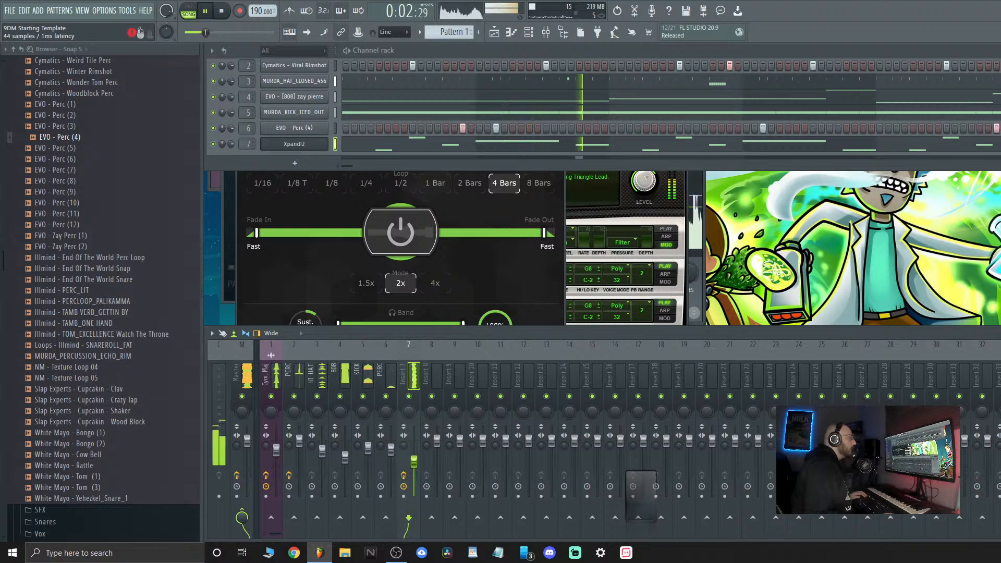
right_click(319, 146)
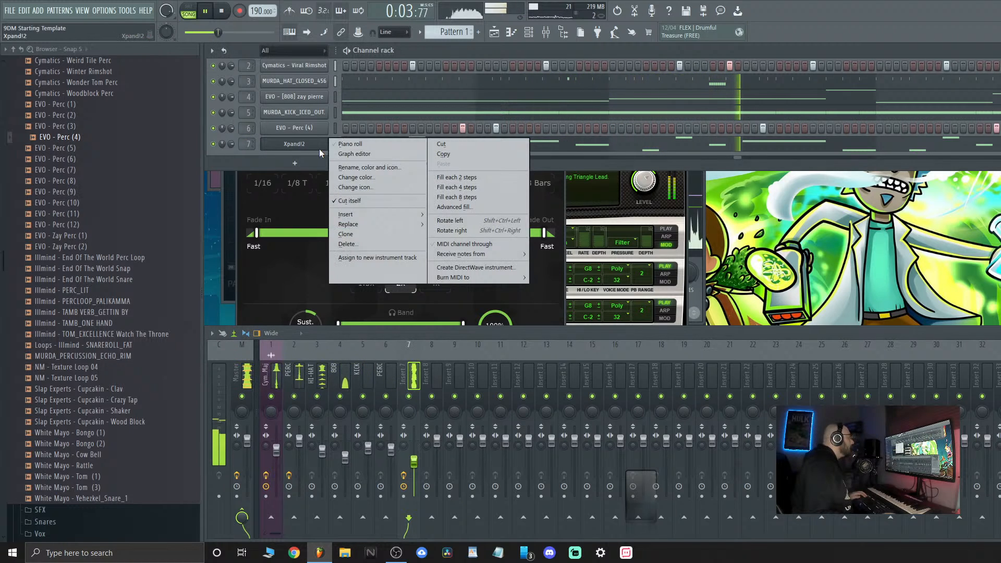
click(354, 142)
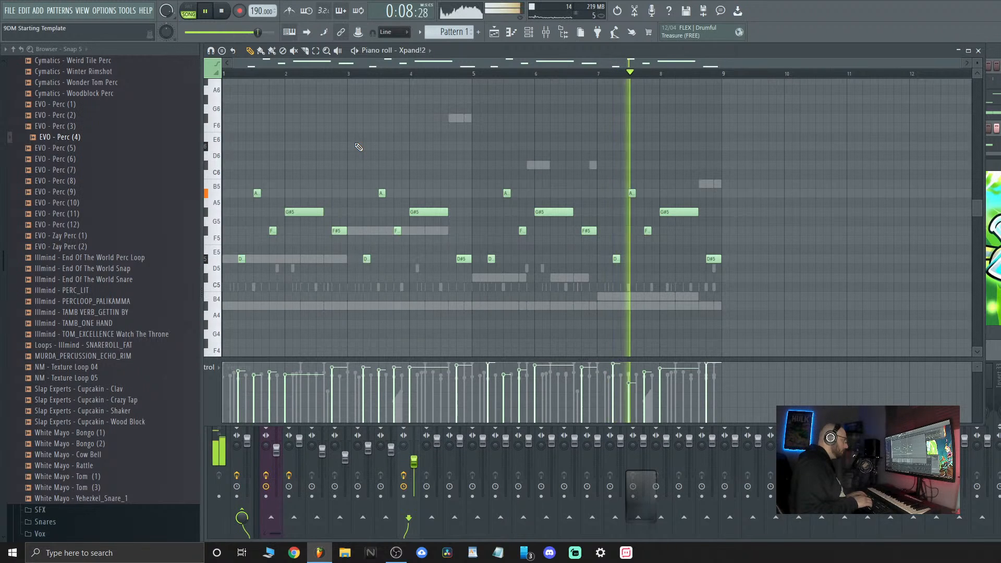
key(ctrl+Up)
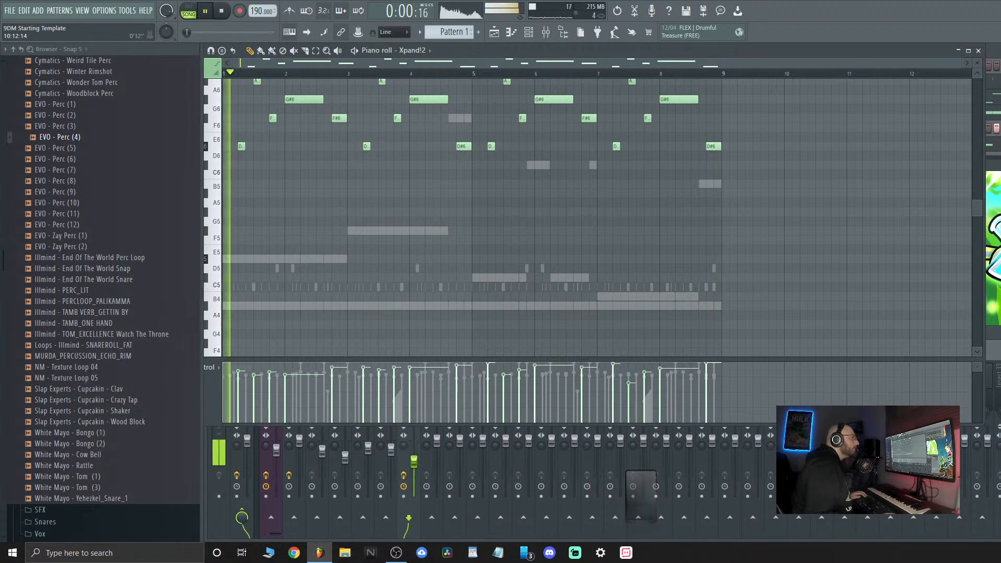
click(979, 51)
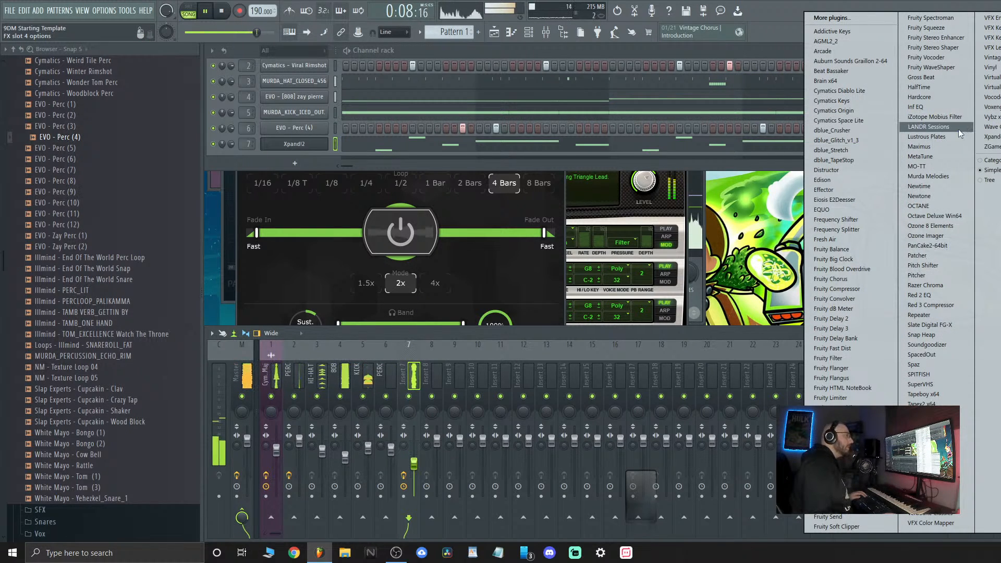
Add Ozone Imager to the fourth effect slot of mixer track 7, with Stereoize on, amount 11.2 and width 49.1
click(943, 235)
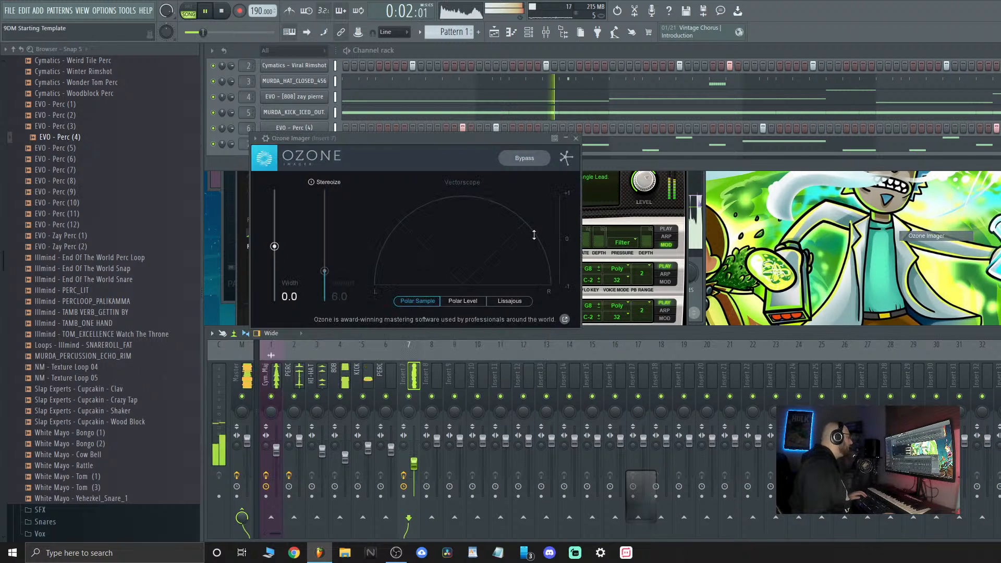
click(312, 183)
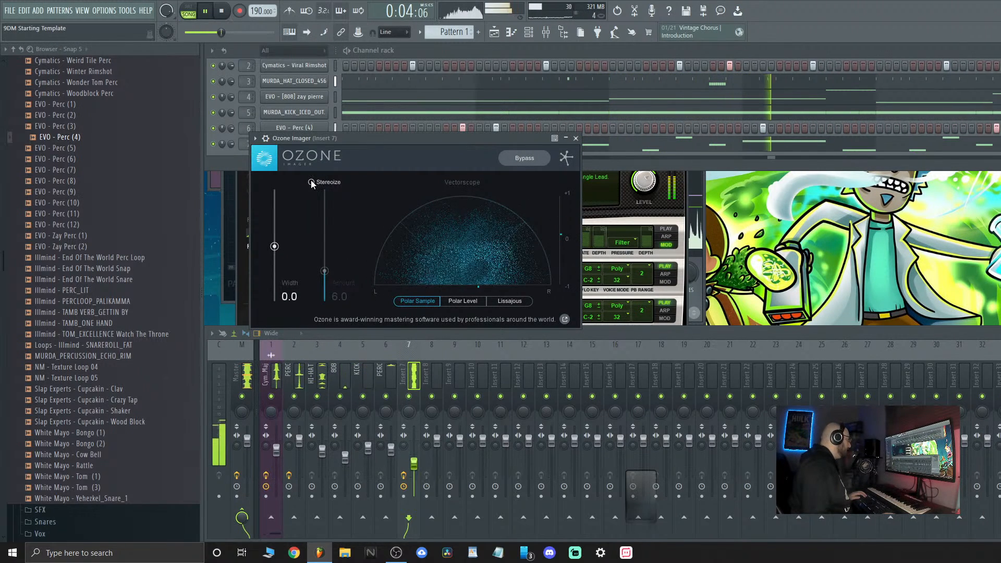
drag(324, 271, 276, 220)
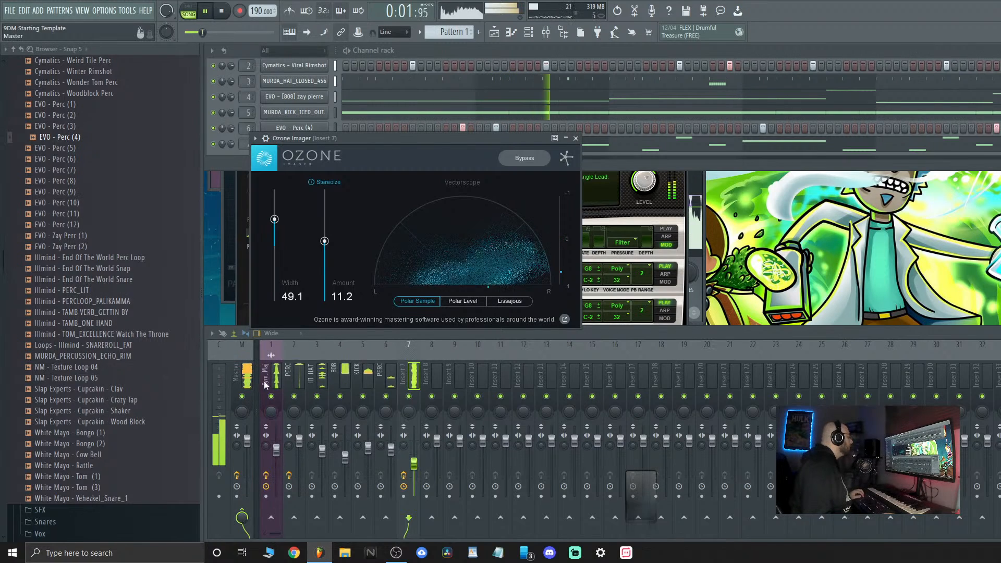
Lower mixer track 7's volume to about 37% (-16.9 dB) and rename the track LEAD
drag(414, 463, 416, 496)
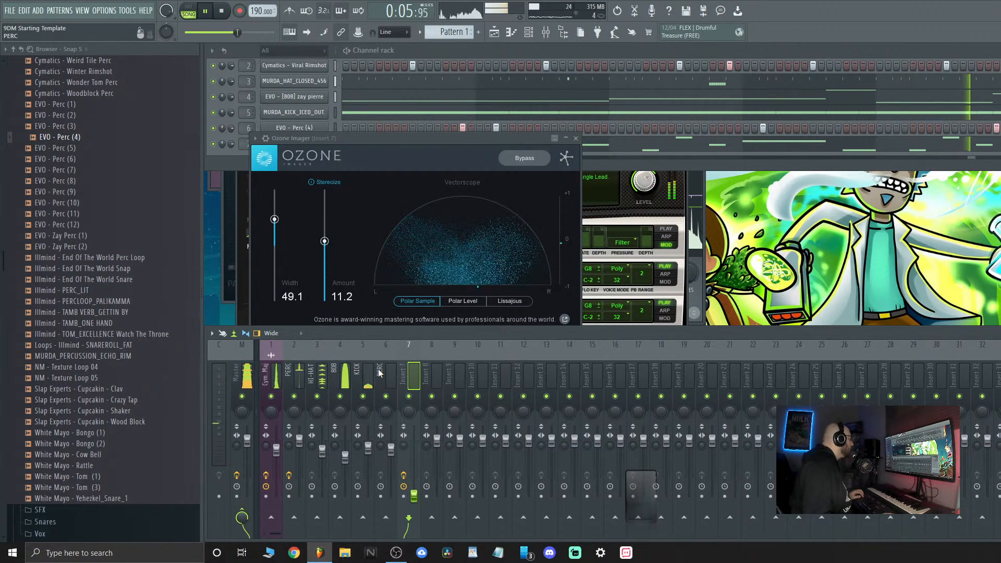
drag(414, 496, 414, 476)
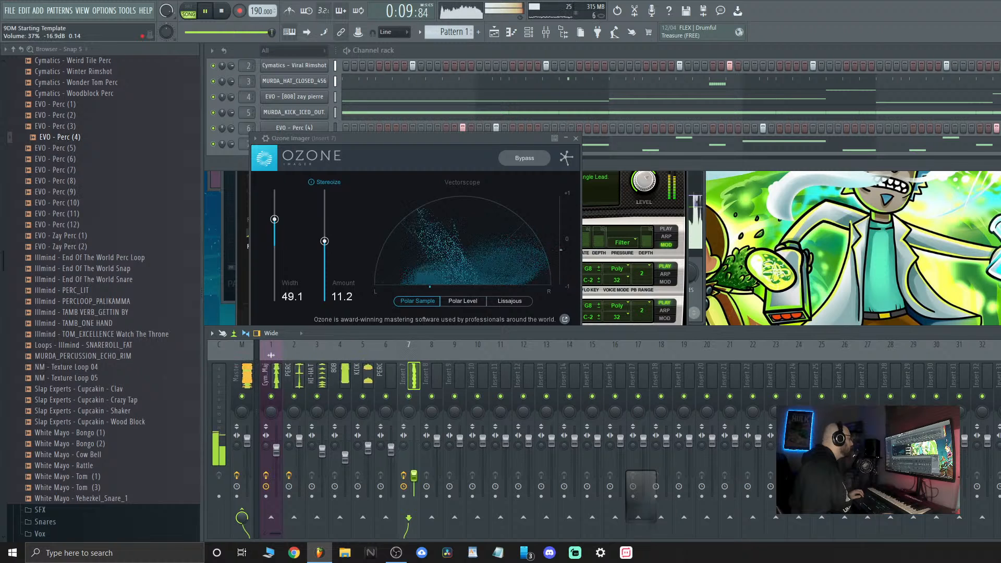
right_click(411, 374)
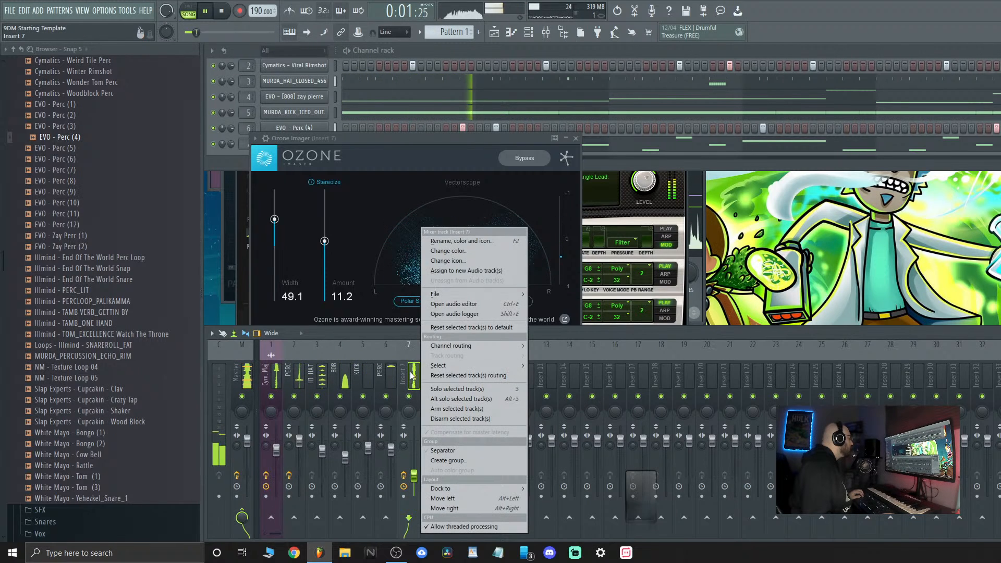
click(480, 241)
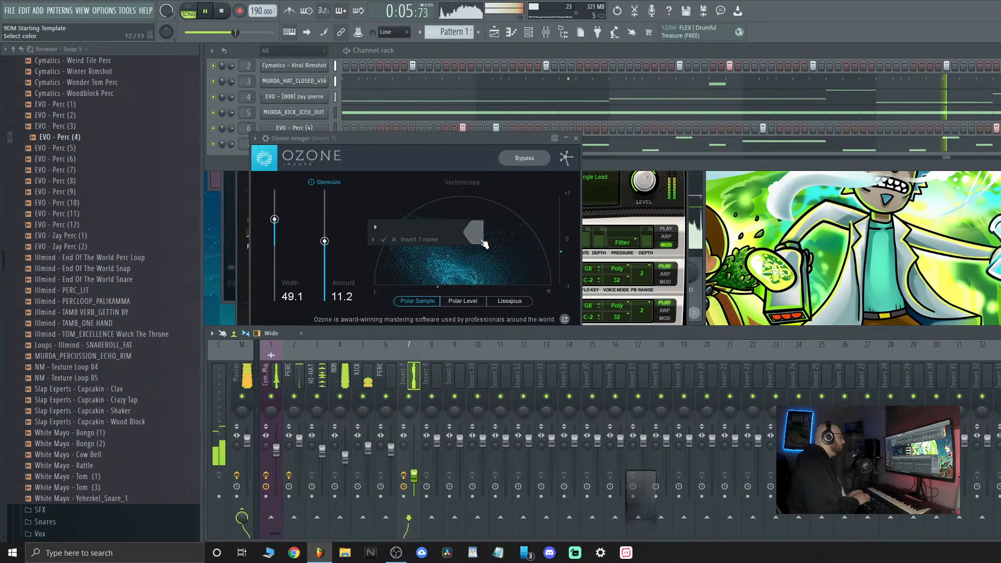
text(LEAD)
key(Return)
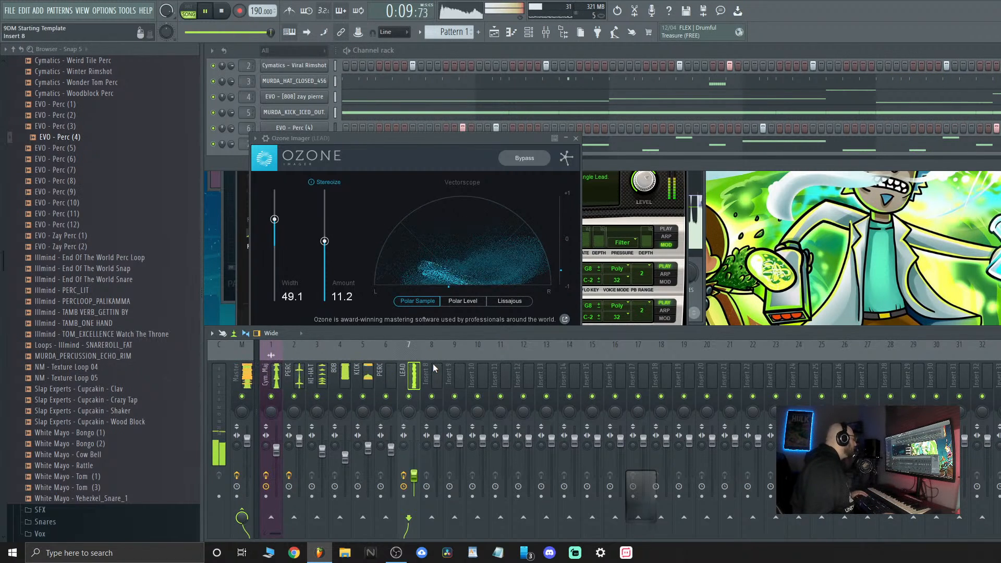
key(space)
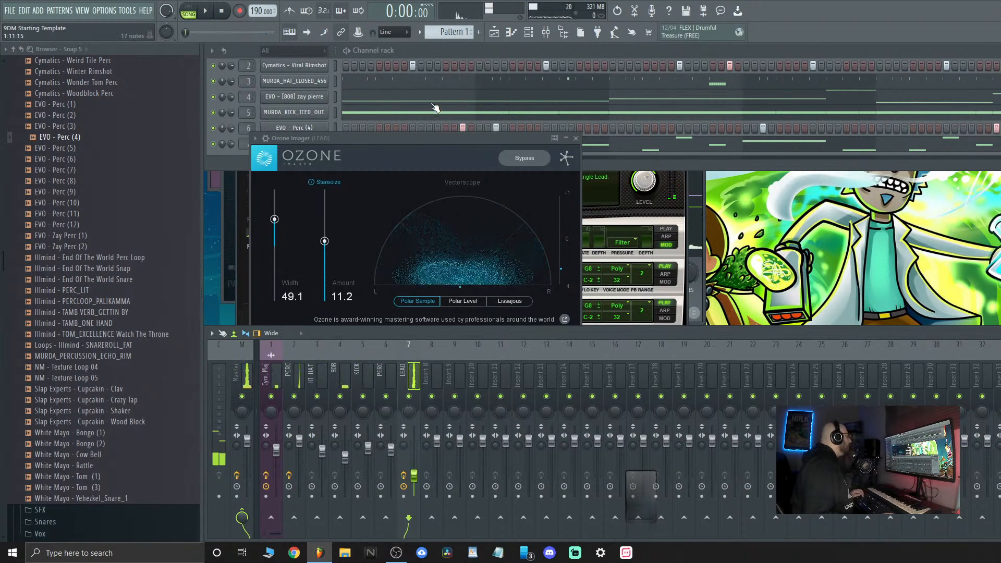
Move the melody clip and Pattern 1 to bar 33 in the playlist and duplicate both directly behind
click(495, 33)
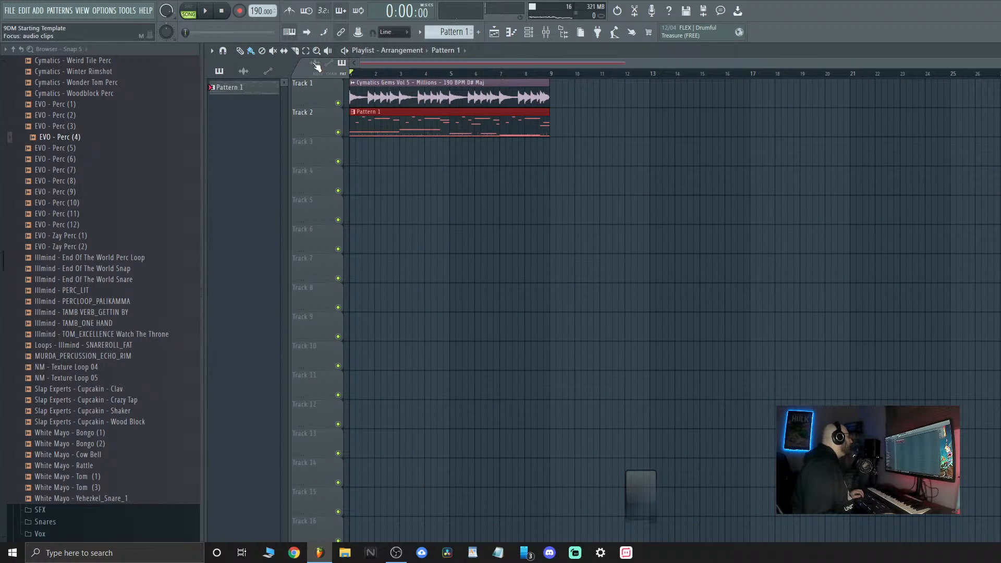
drag(351, 84, 643, 191)
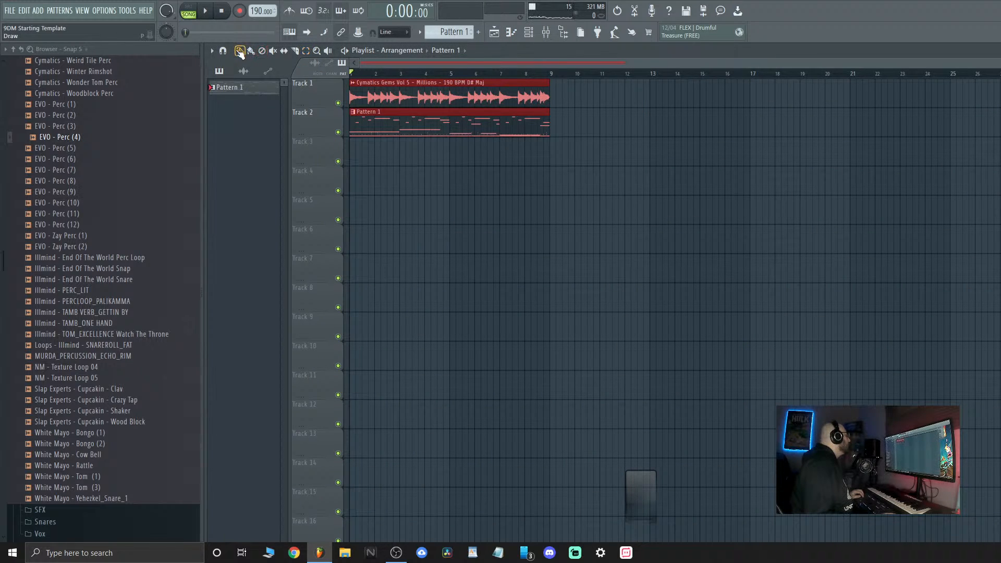
drag(471, 113, 953, 100)
scroll(741, 313, down, 3)
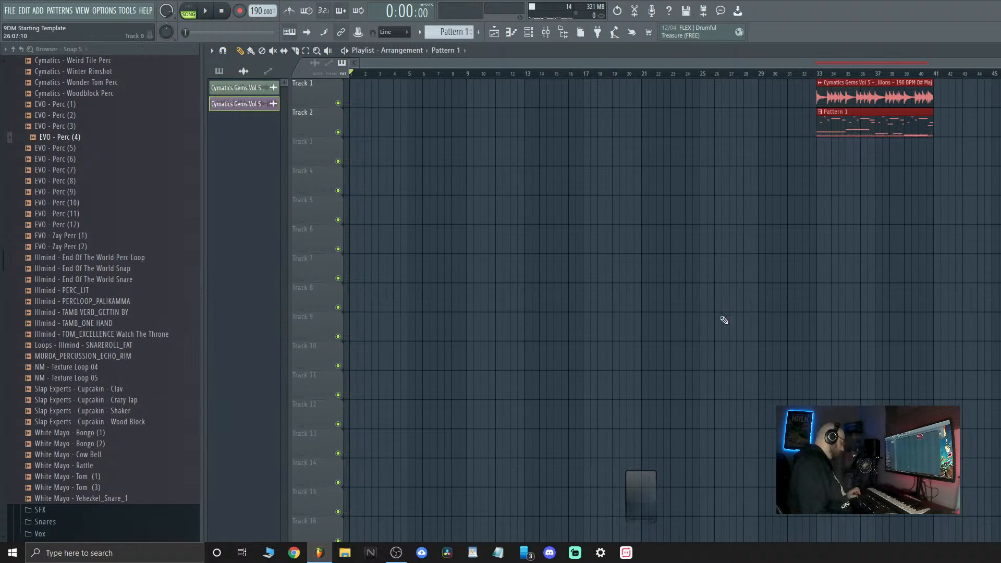
key(ctrl+b)
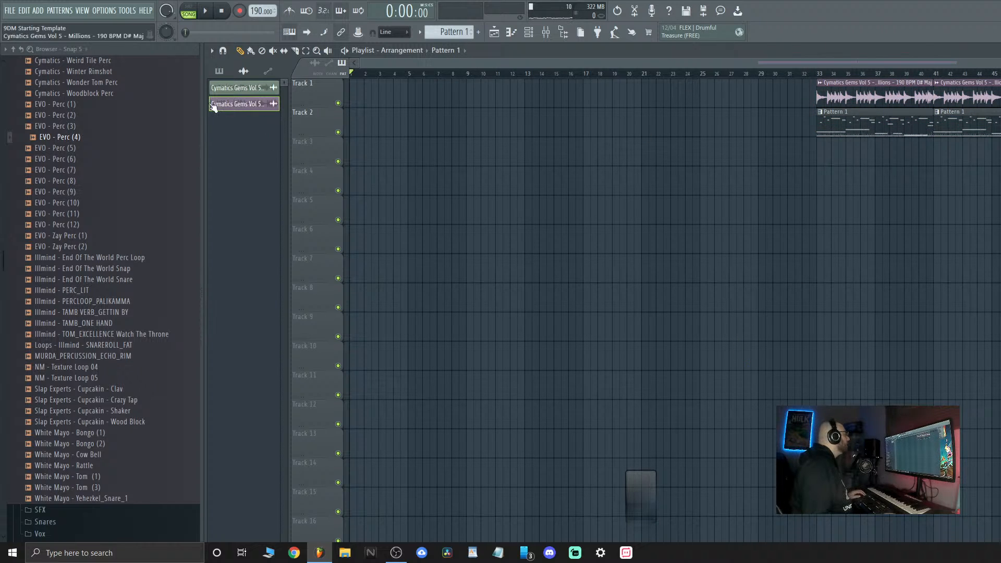
Split Pattern 1 by channel into separate patterns
click(219, 70)
right_click(225, 93)
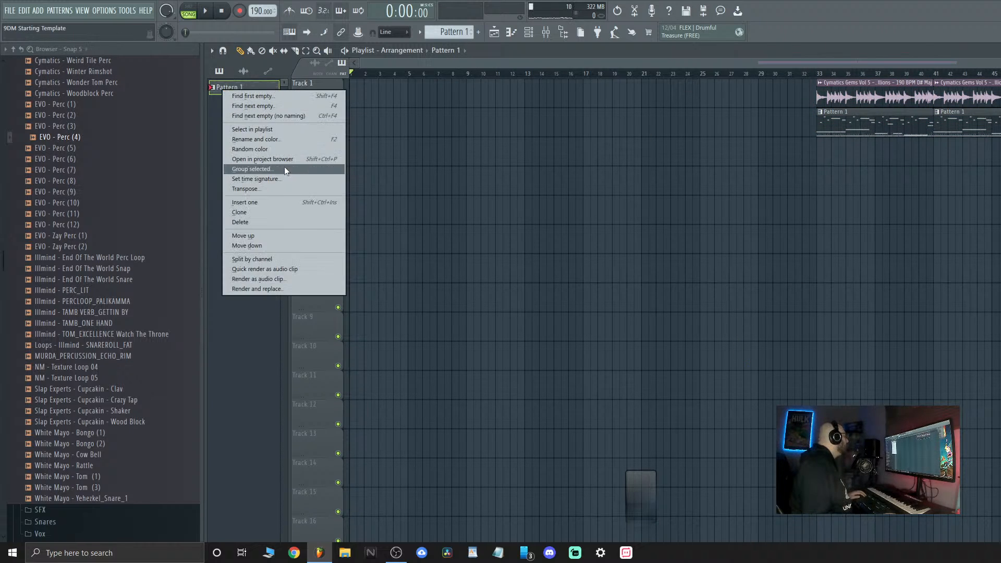
click(264, 259)
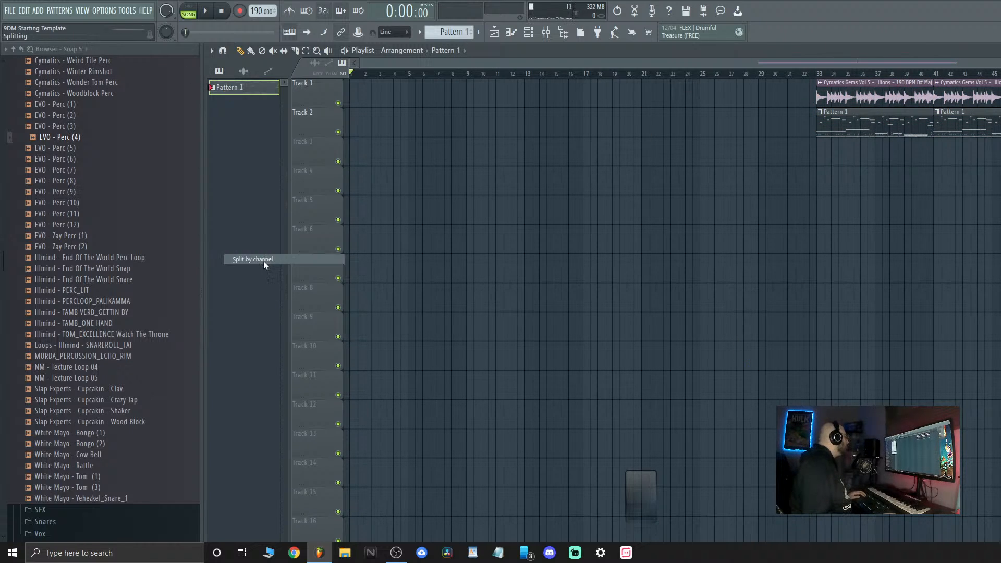
Place the Cymatics Millions 190 BPM D# Maj loop at bar 1 of Track 1 and play it back
click(243, 71)
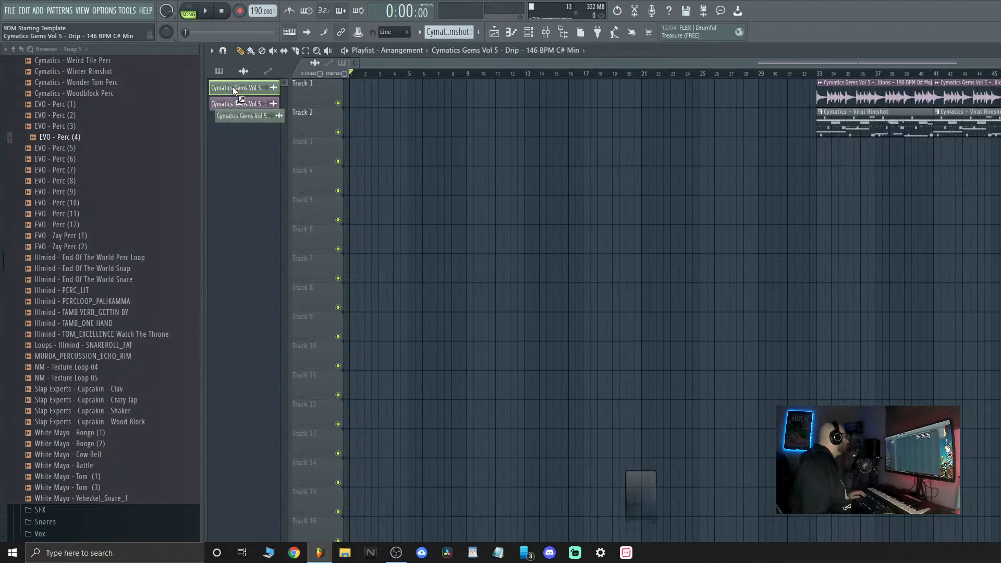
click(233, 104)
drag(231, 107, 353, 83)
key(space)
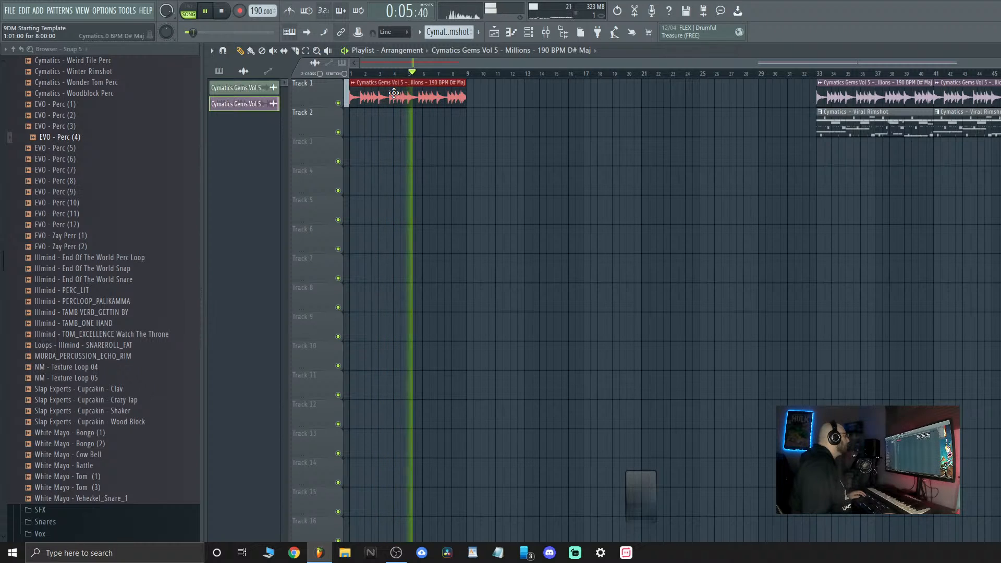
key(space)
Make the melody clip at bar 1 unique and route it to its own mixer track, 8
right_click(354, 86)
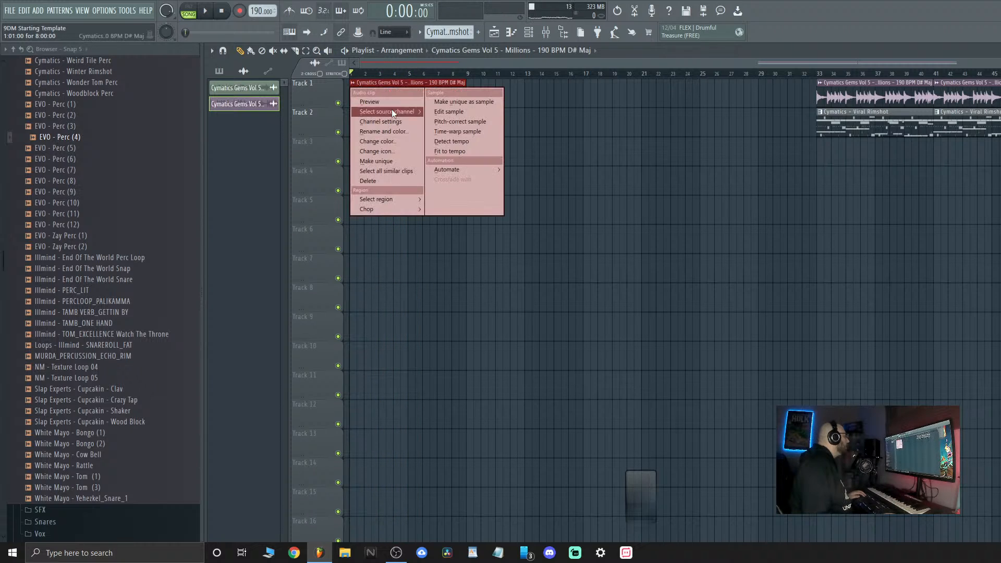
click(392, 162)
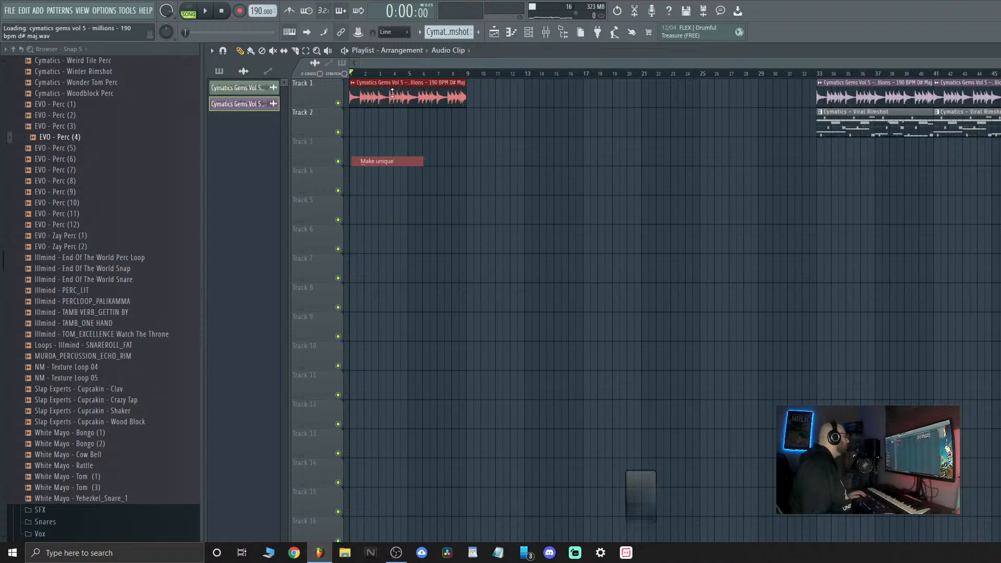
double_click(529, 166)
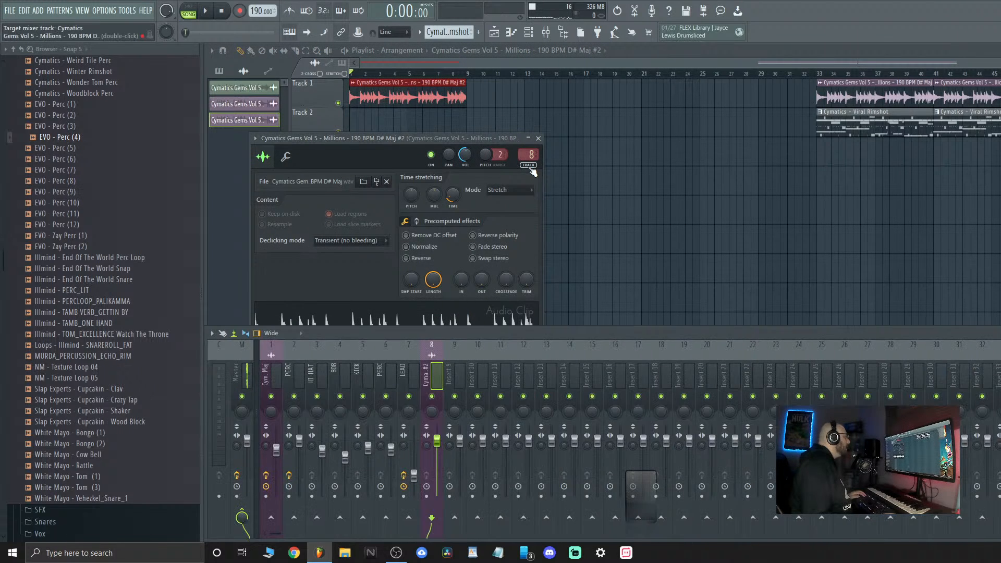
Add Fruity Phaser and HalfTime to the first two effect slots of mixer track 8 and play the intro melody from the start
click(1000, 360)
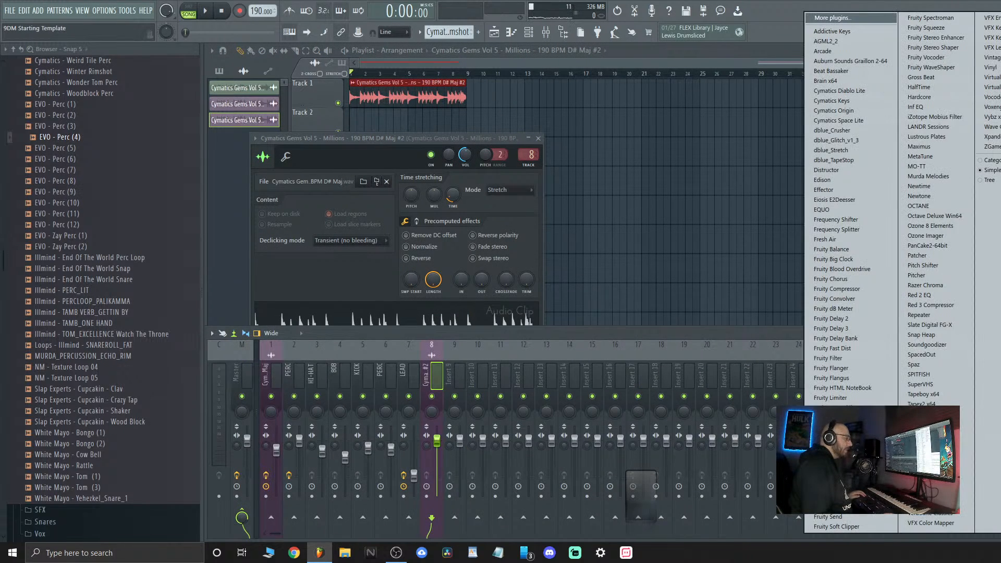
click(842, 467)
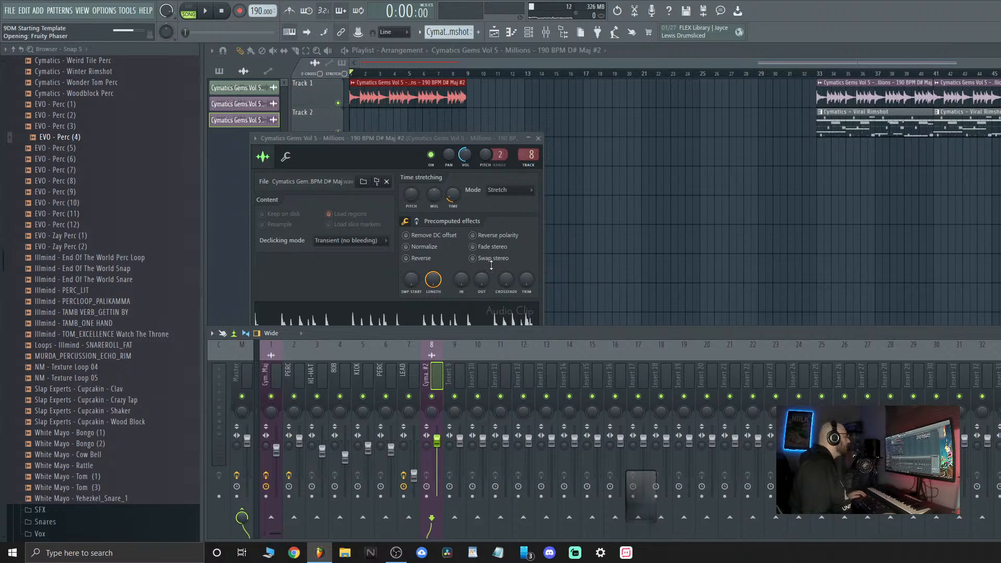
key(space)
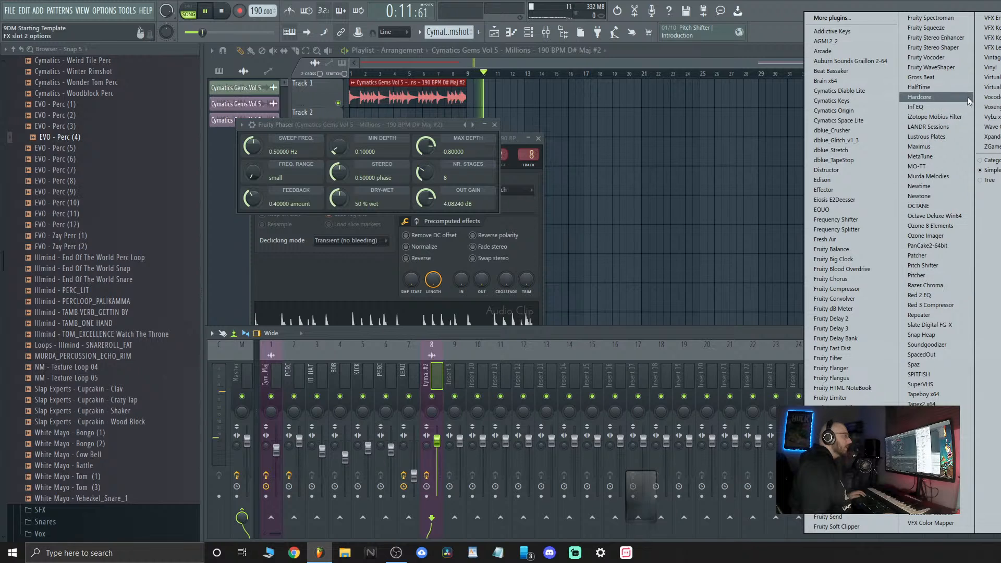
click(967, 89)
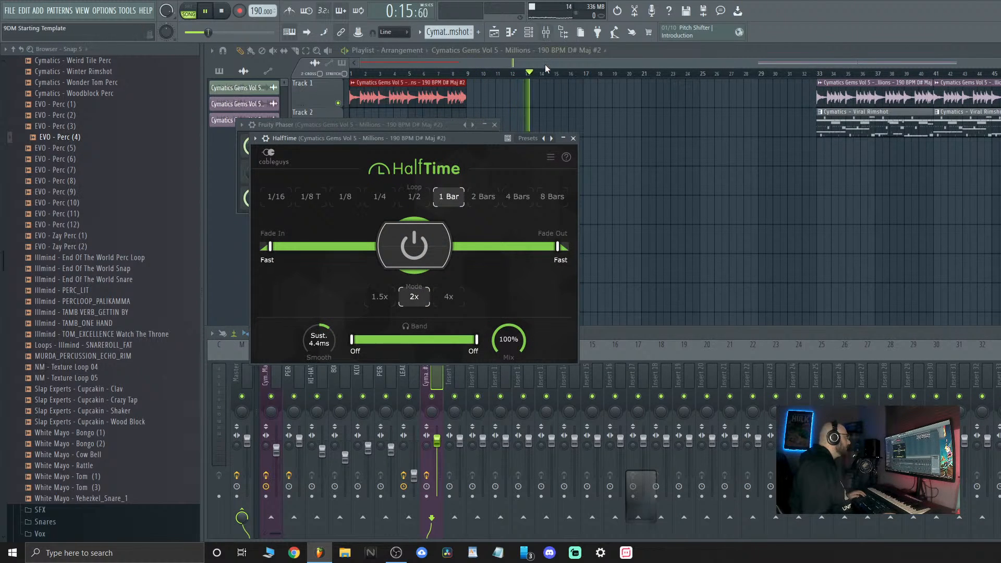
click(545, 65)
key(space)
key(space)
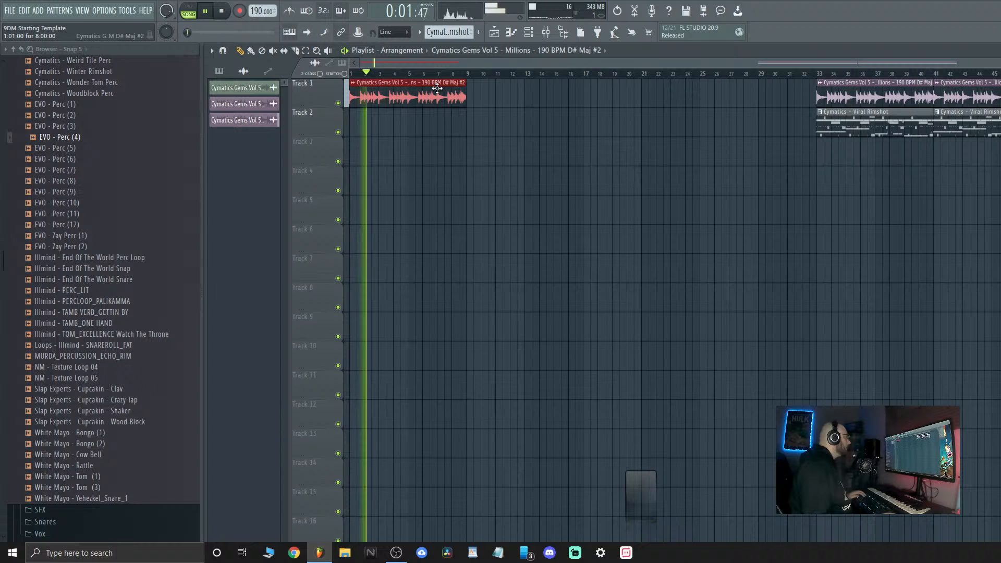
Lower an effect slot's mix level on mixer track 8 to 0% while the intro melody plays
click(557, 31)
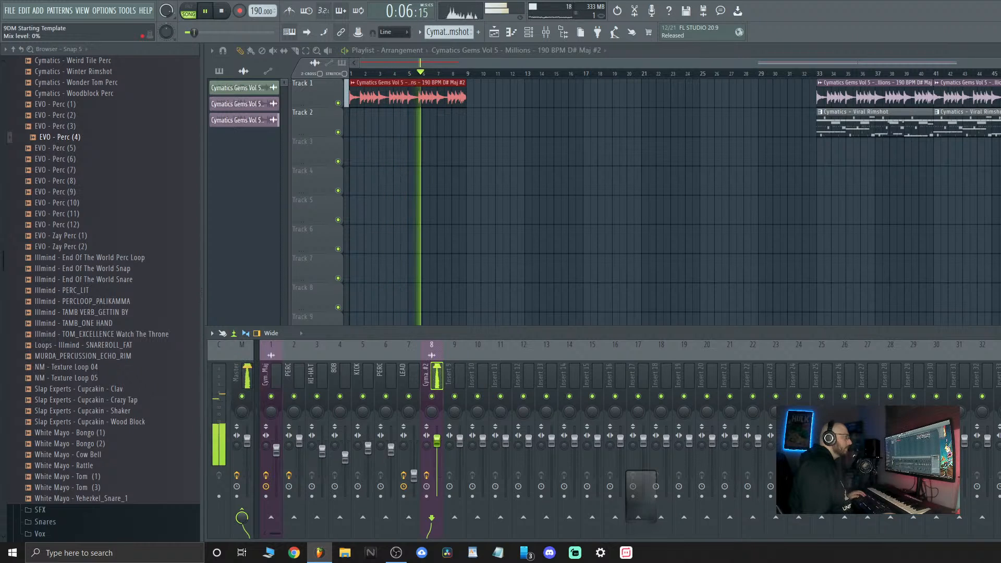
key(F9)
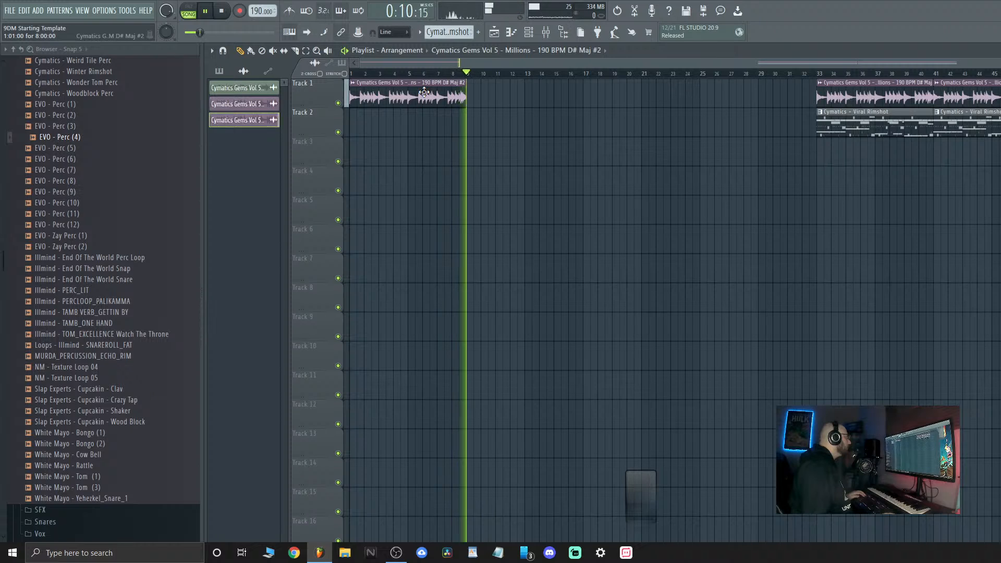
key(space)
Place the unique melody clip at bar 9 on Track 2 and the MURDA_HAT_CLOSED_456 pattern beneath it on Track 3
click(469, 128)
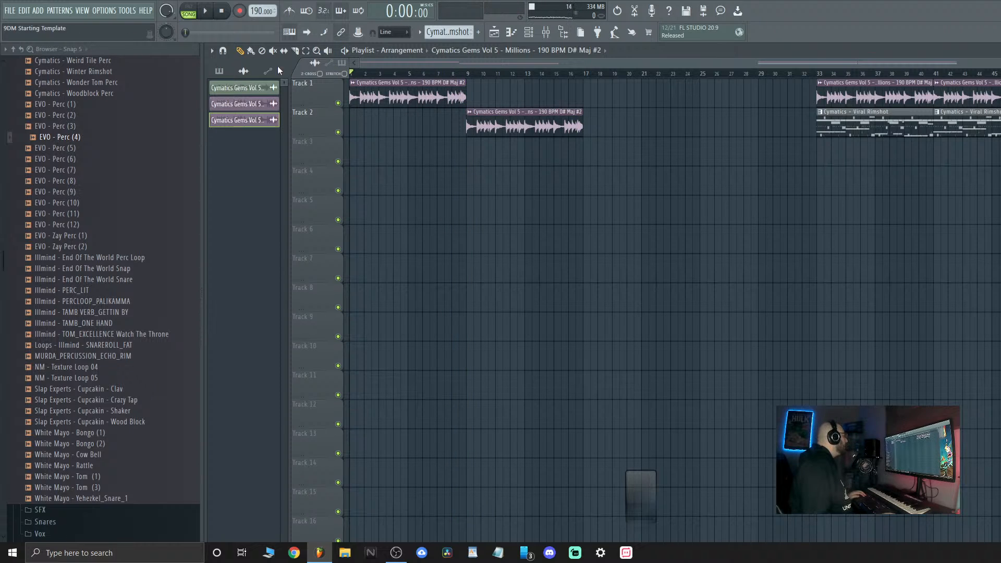
click(219, 71)
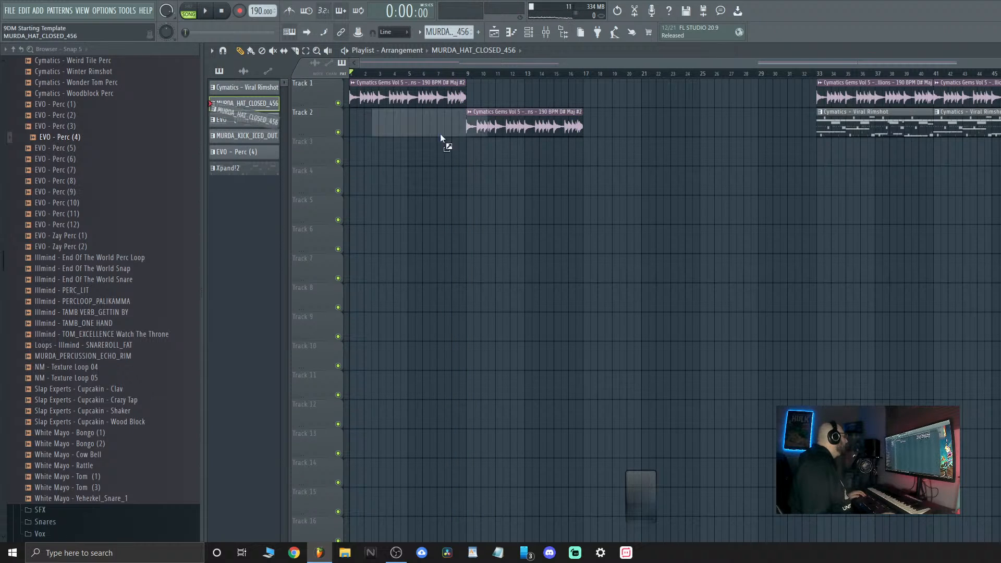
drag(440, 134, 471, 157)
drag(466, 158, 467, 157)
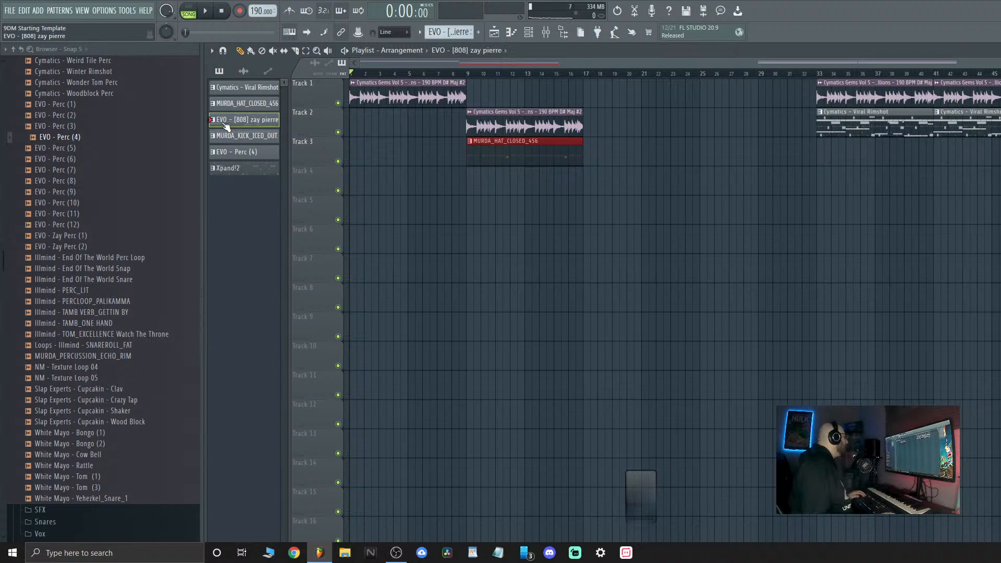
Place the EVO - [808] zay pierre pattern at bar 9 on Track 4 and play the transition from just before bar 9
drag(226, 127, 467, 192)
key(space)
click(465, 73)
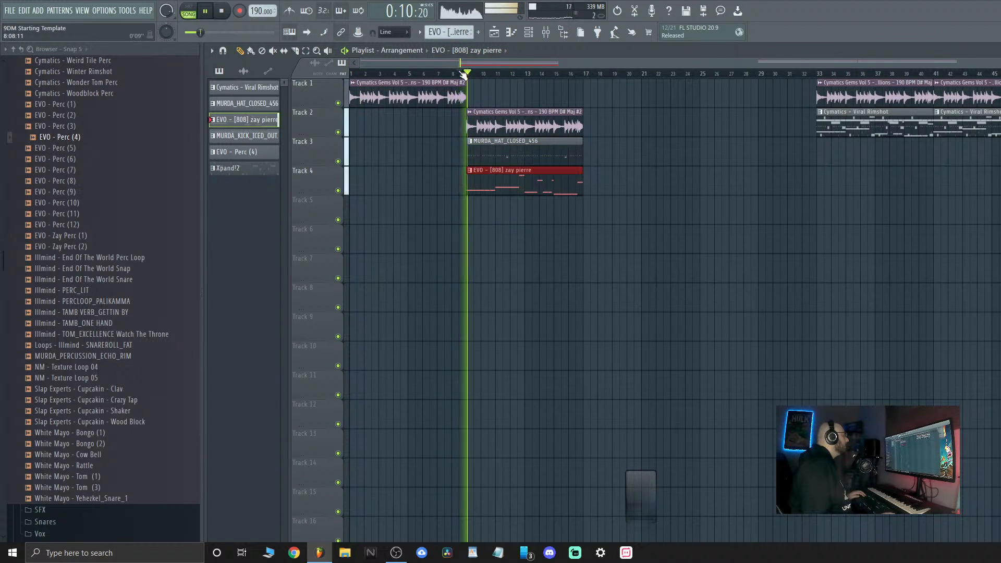
click(444, 74)
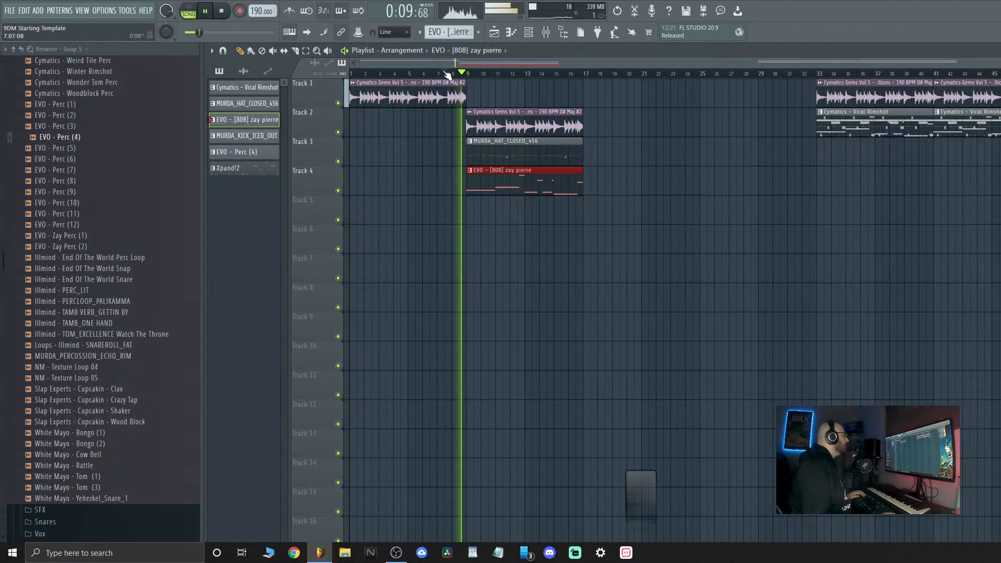
key(space)
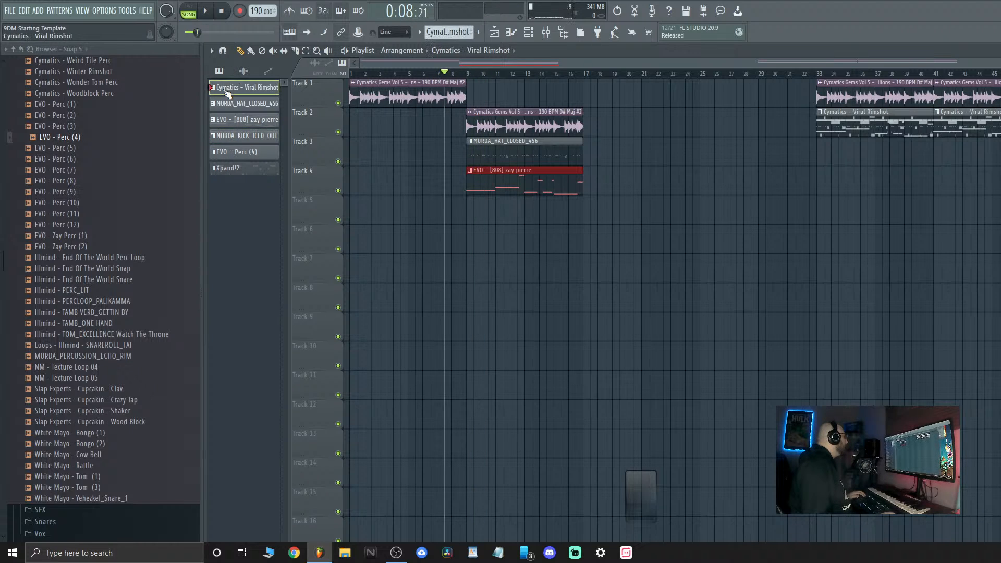
Place the Cymatics - Viral Rimshot pattern at bar 9 on Track 5 and view its notes in the piano roll
drag(226, 90, 477, 196)
drag(779, 135, 985, 198)
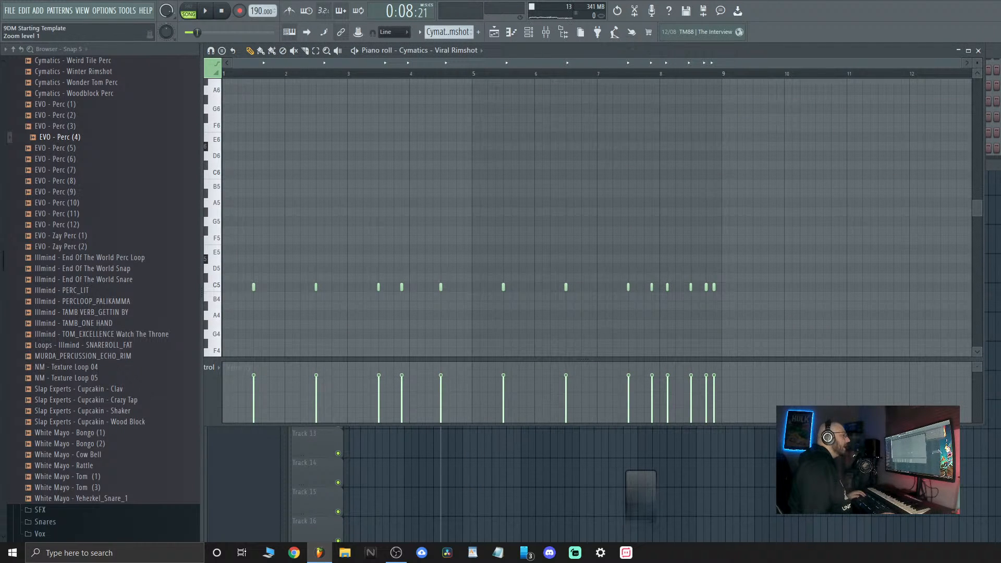
key(F5)
drag(490, 265, 532, 183)
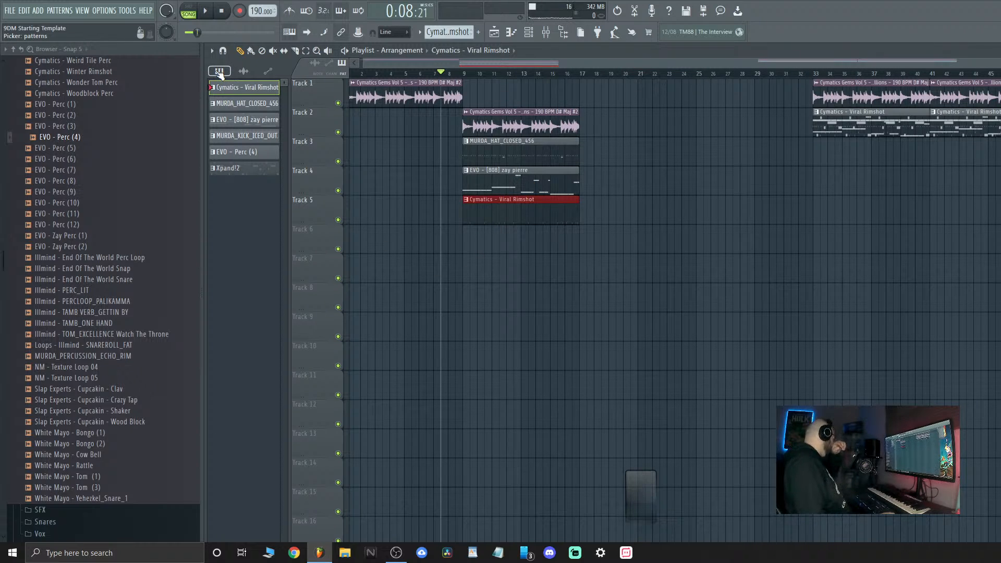
Add the 9DM Beats sample numbered 1 to Track 6 midway through bar 7, nudge it slightly later and play the transition
scroll(126, 245, down, 12)
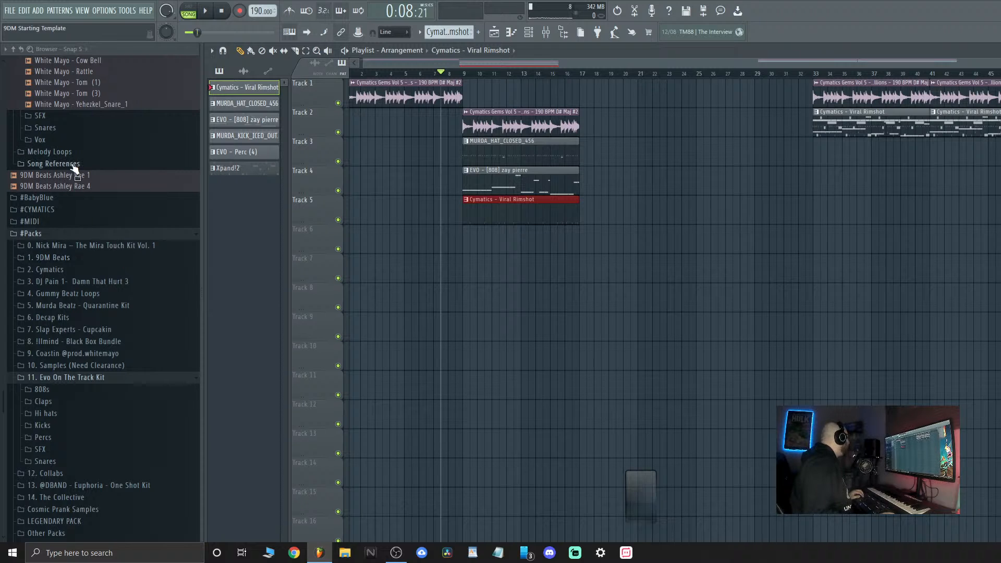
drag(73, 177, 442, 242)
key(space)
scroll(448, 241, up, 4)
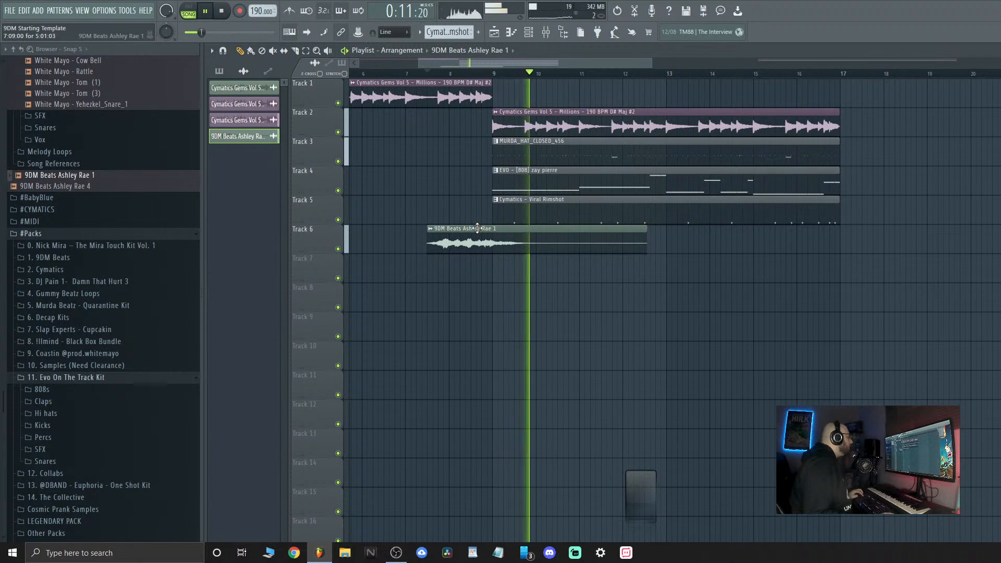
drag(477, 229, 479, 229)
key(space)
key(space)
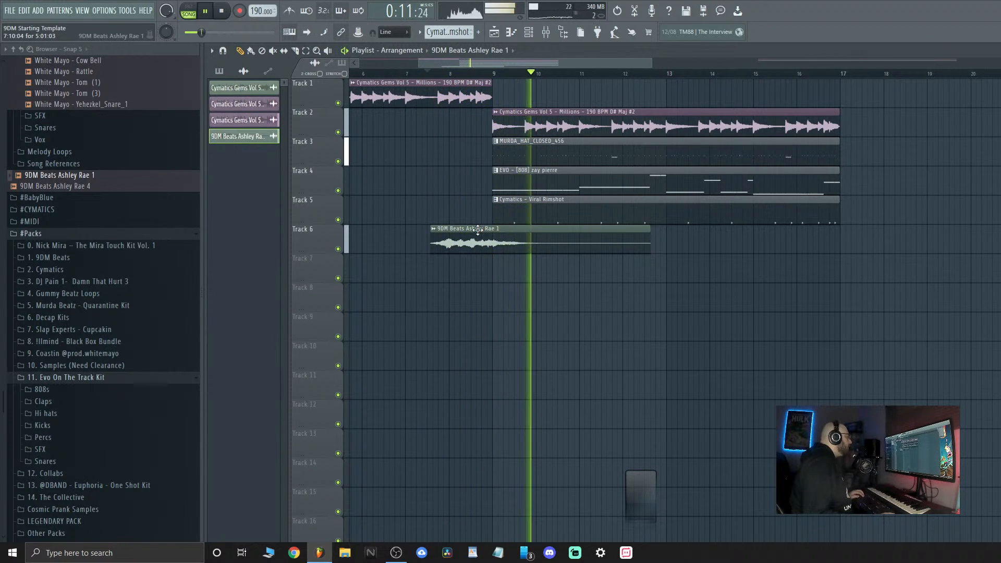
Route the 9DM Beats Ashley Rae 1 vocal clip to mixer track 9 and adjust its channel volume during playback
double_click(477, 229)
key(F9)
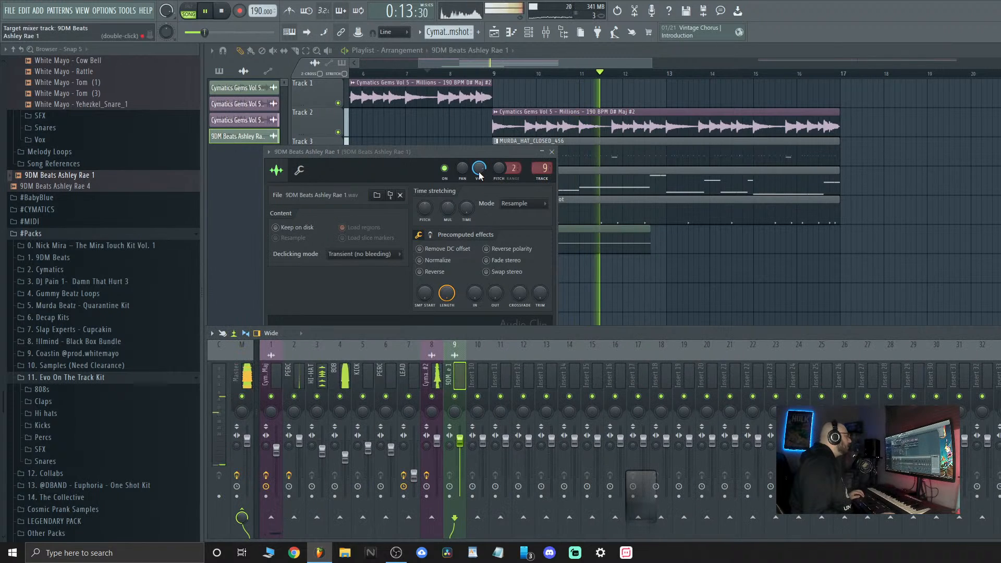
key(space)
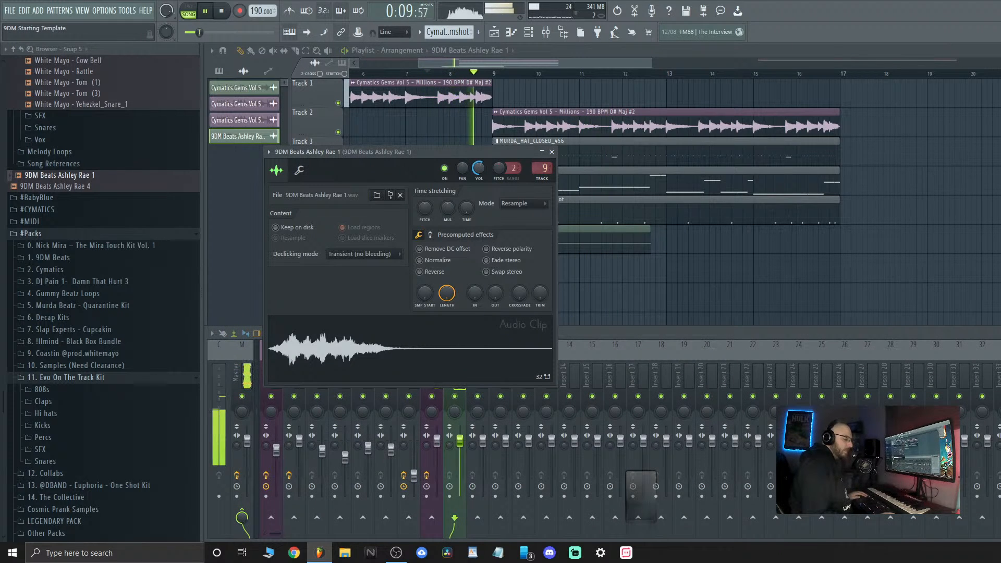
key(space)
key(space)
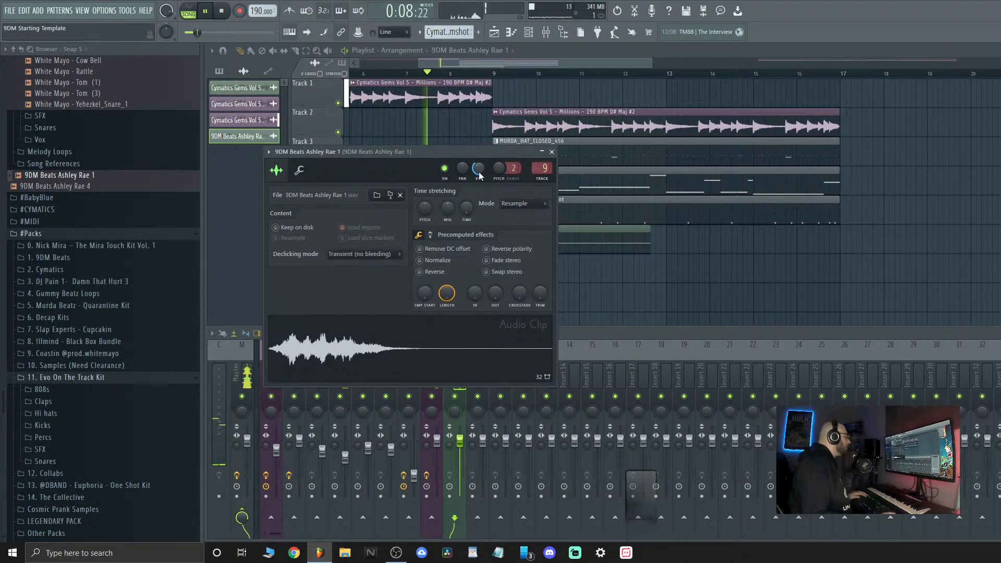
Place a copy of the Cymatics Gems Vol 5 - Millions #2 clip at bar 17 on Track 1
click(415, 63)
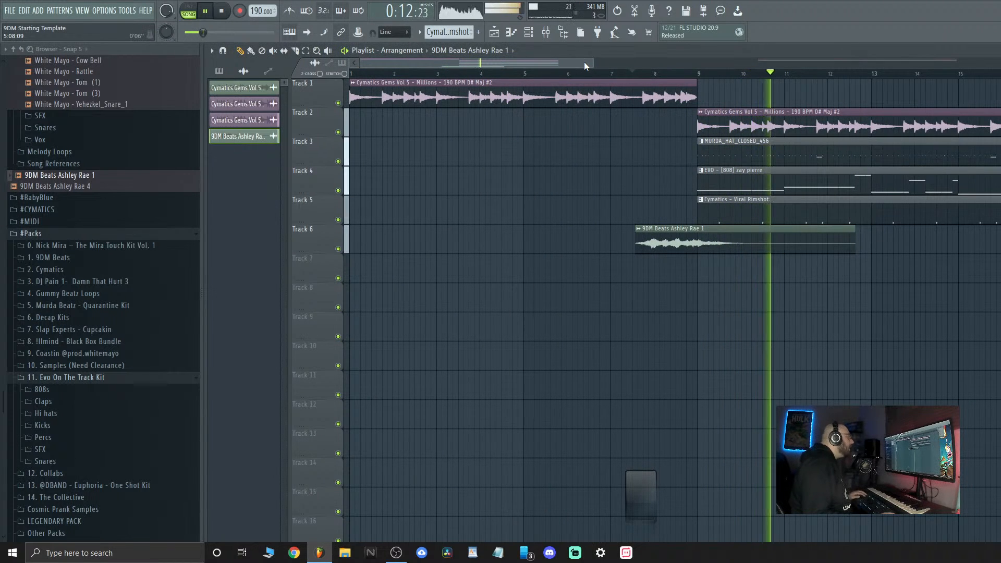
drag(592, 63, 1000, 63)
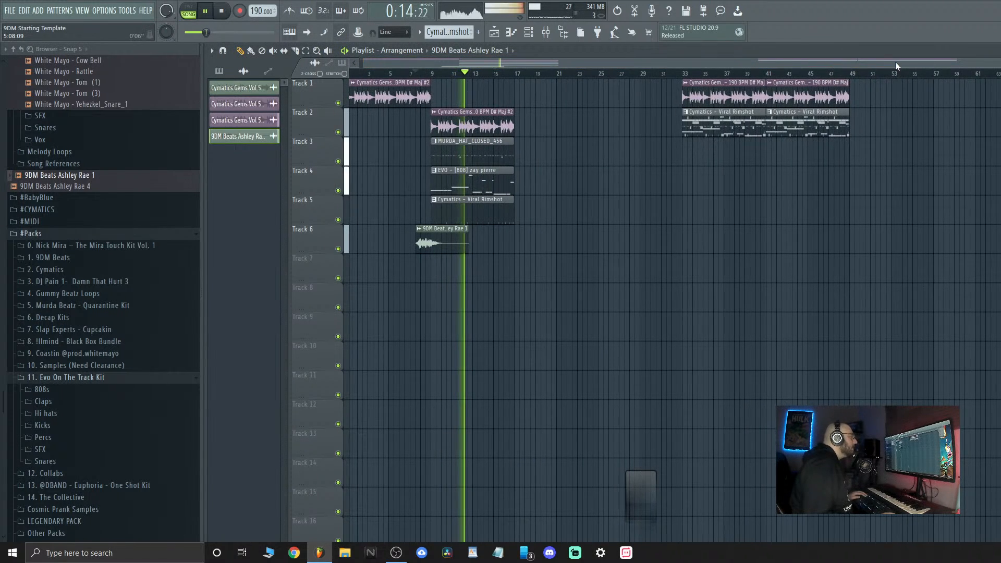
drag(895, 62, 527, 61)
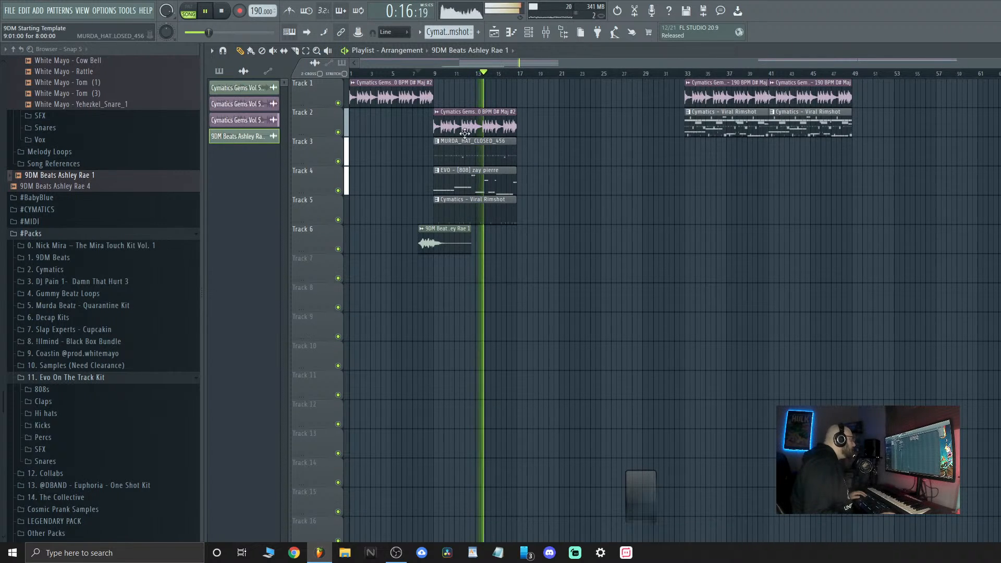
click(219, 71)
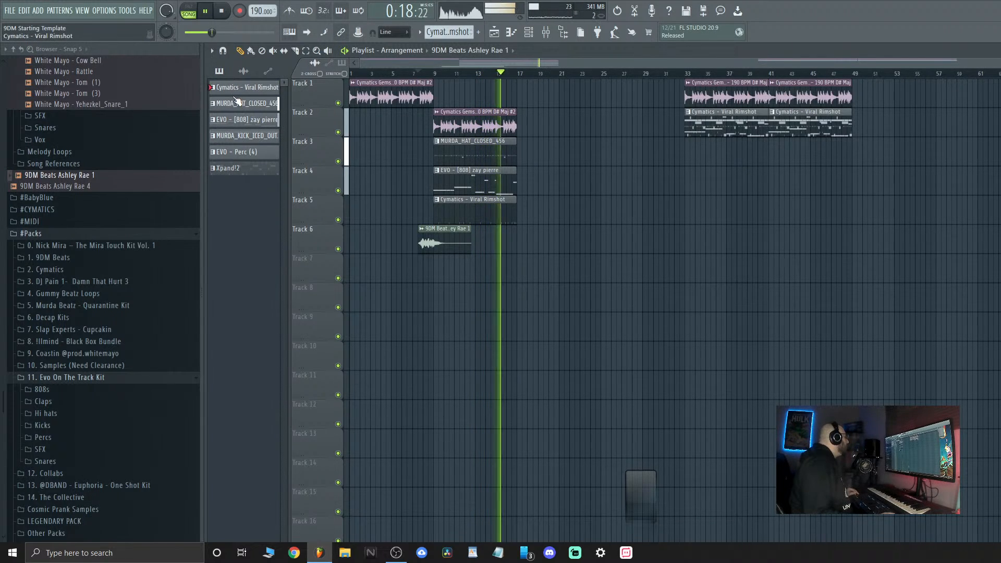
click(486, 122)
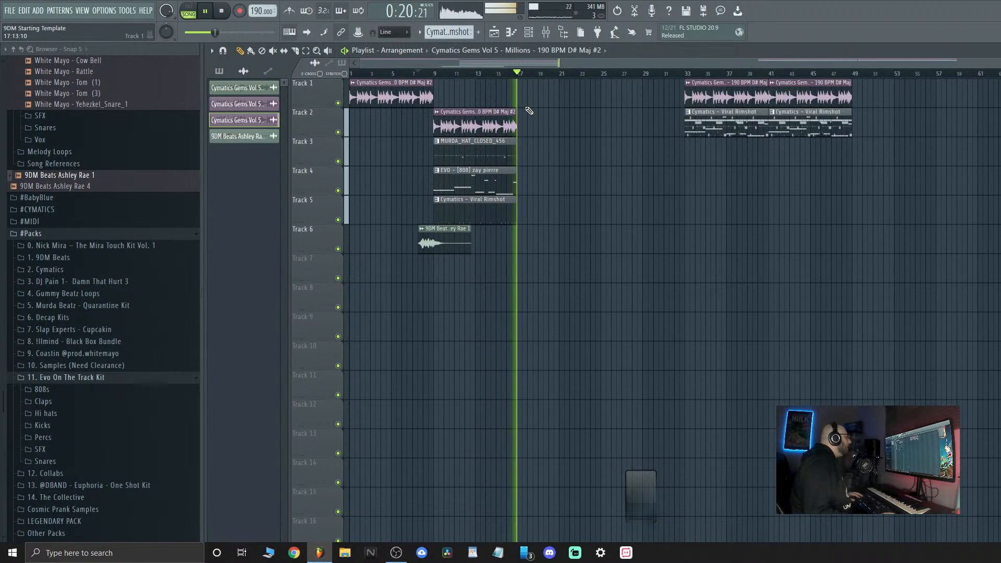
key(space)
click(521, 88)
Make the Millions clip at bar 17 unique and open its channel settings
click(521, 83)
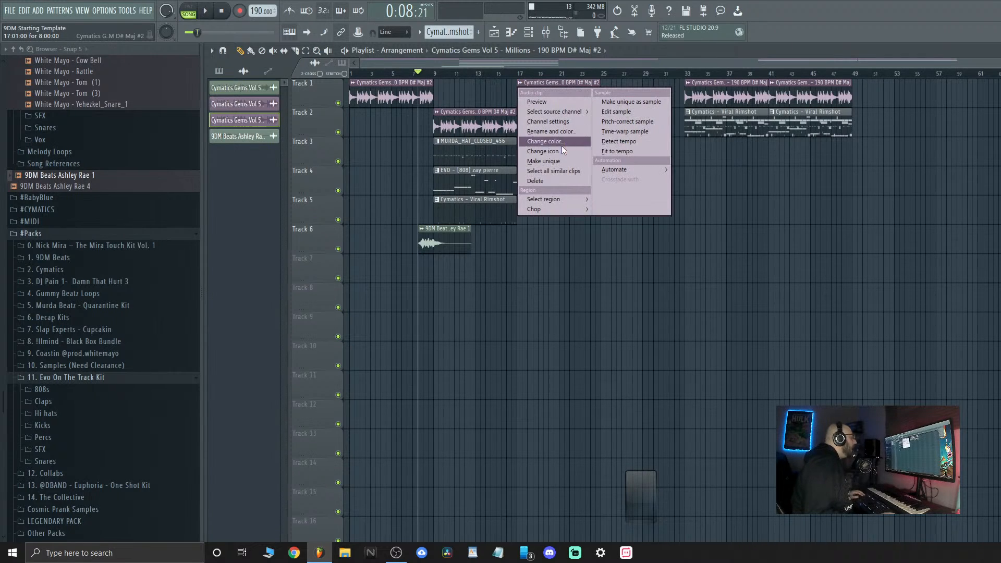
click(563, 161)
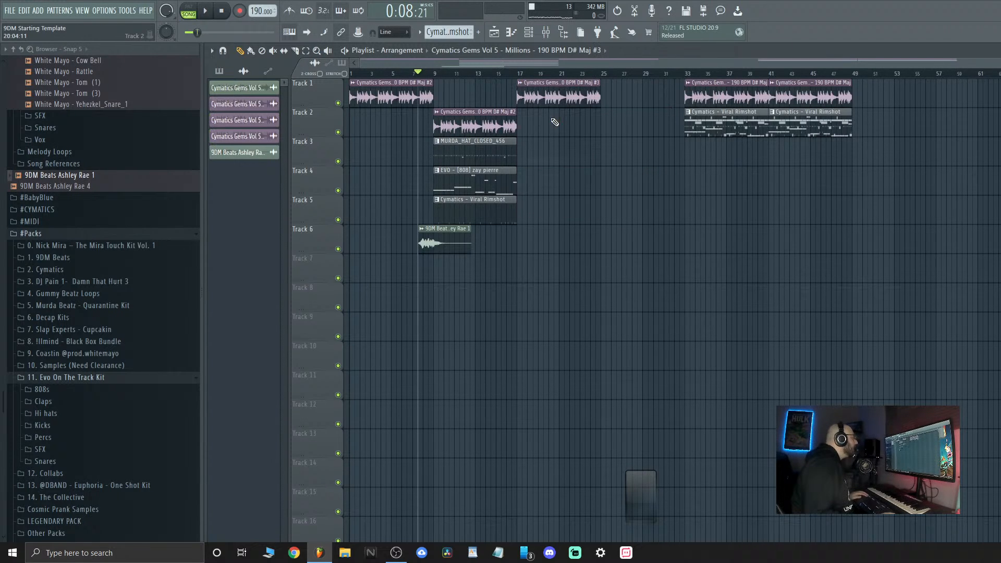
double_click(551, 93)
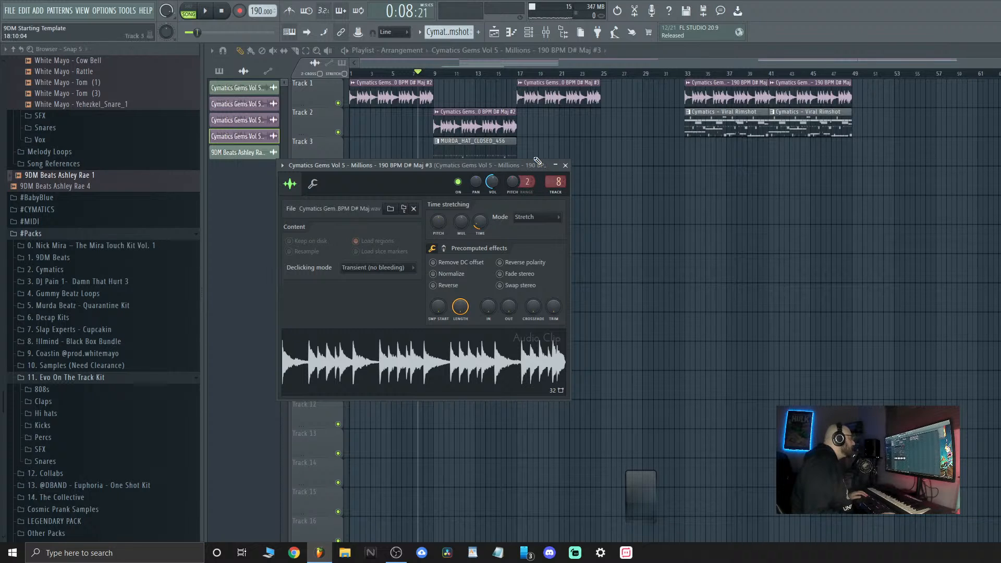
Arrange the original Millions clip at bar 9 on Track 1 and Millions #2 clips at bars 1, 17 and 25 on Track 2, then play the arrangement
right_click(508, 126)
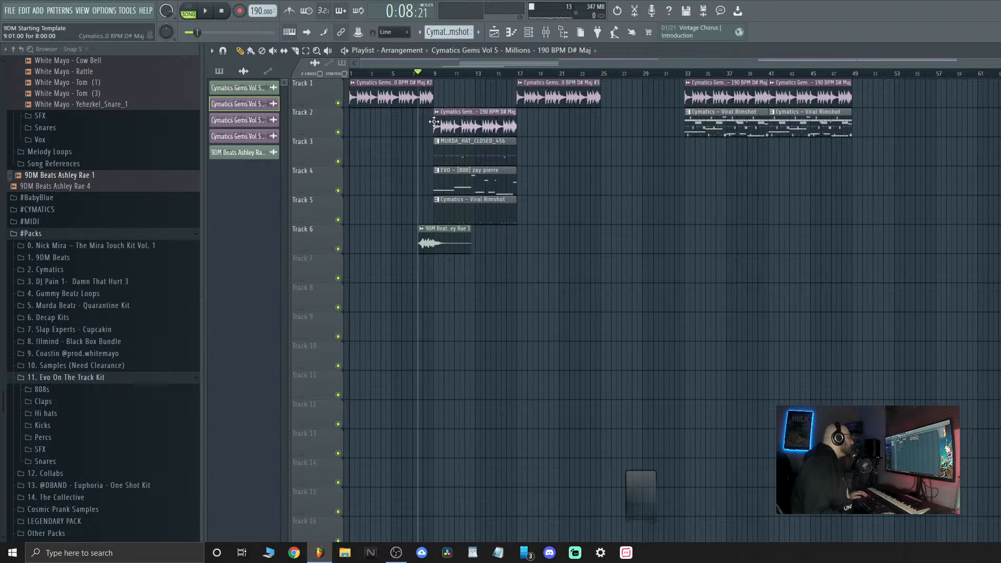
right_click(545, 99)
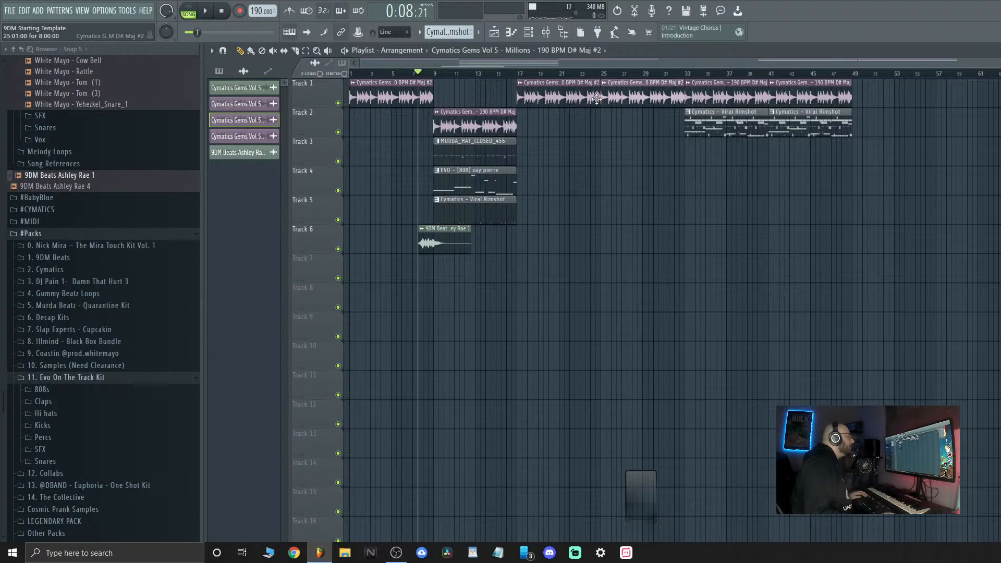
drag(576, 94, 571, 124)
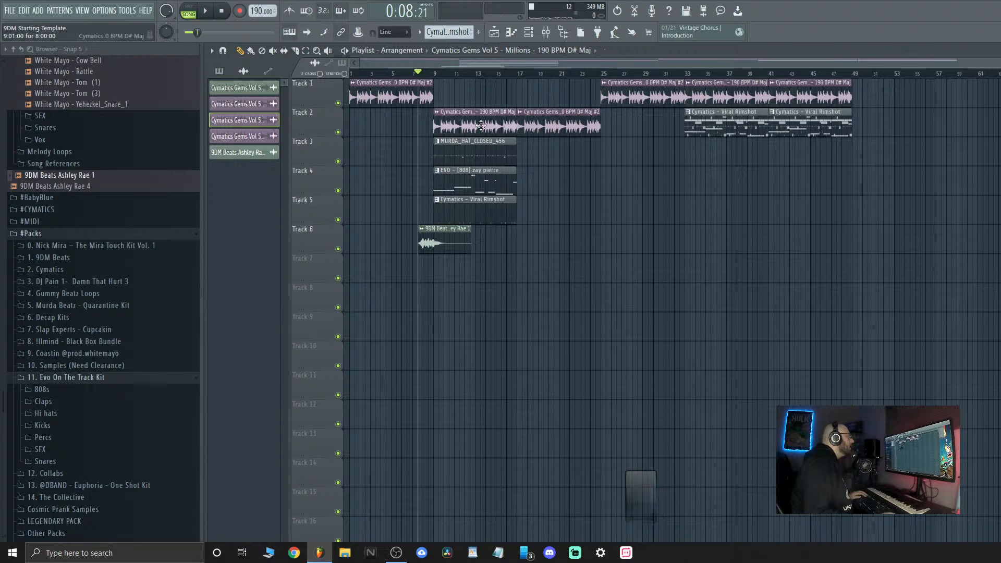
drag(481, 126, 485, 85)
drag(386, 95, 378, 125)
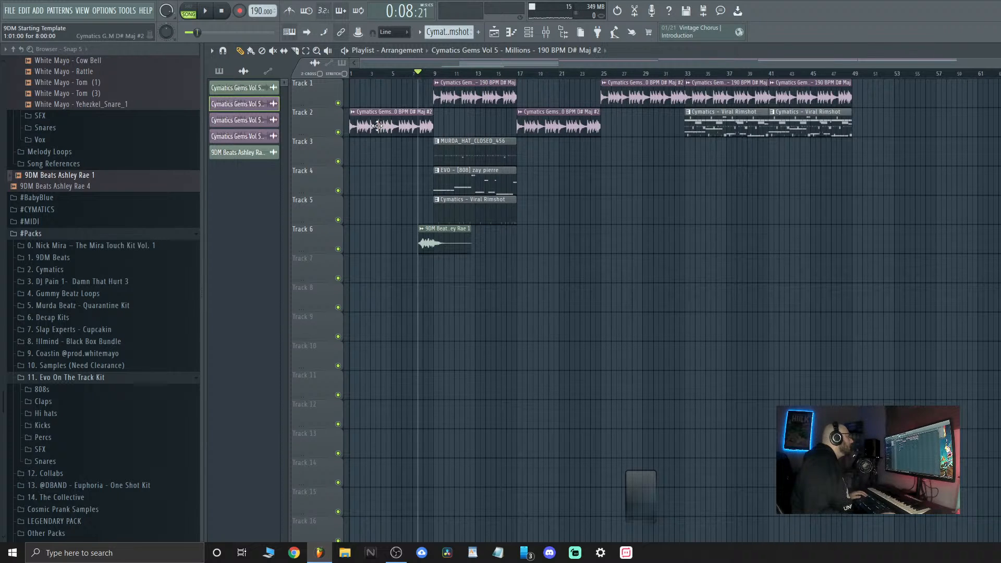
drag(625, 102, 626, 131)
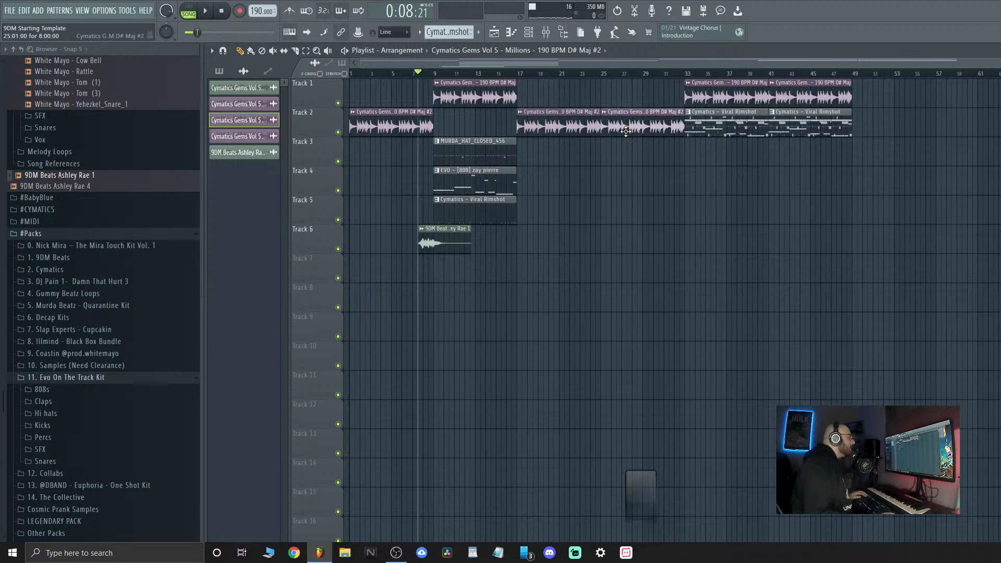
key(space)
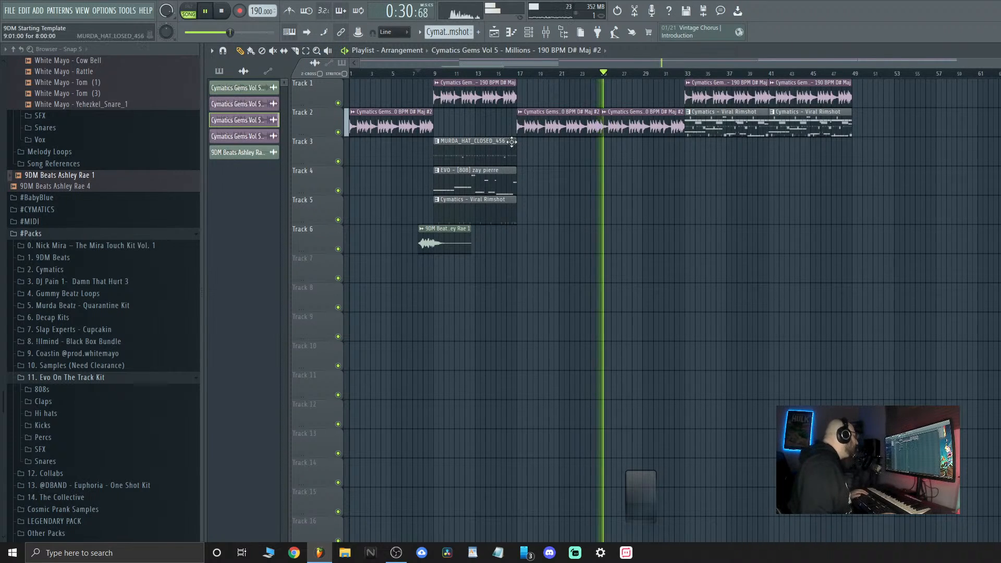
key(space)
key(space)
Add the MURDA_KICK_ICED_OUT, MURDA_HAT_CLOSED_456 and Cymatics - Viral Rimshot patterns at bar 17 on Tracks 6, 7 and 8 respectively
click(219, 71)
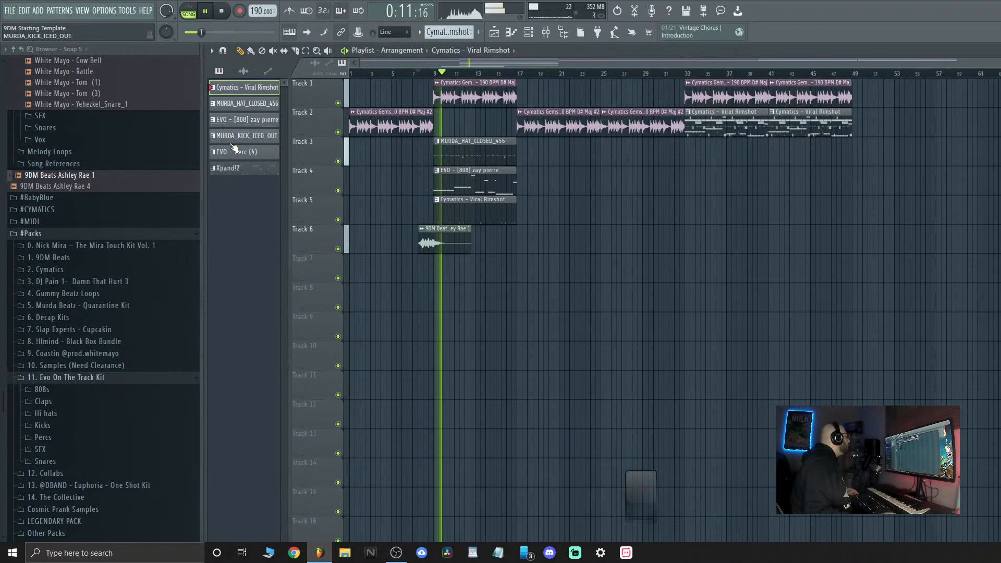
drag(243, 136, 517, 240)
click(520, 74)
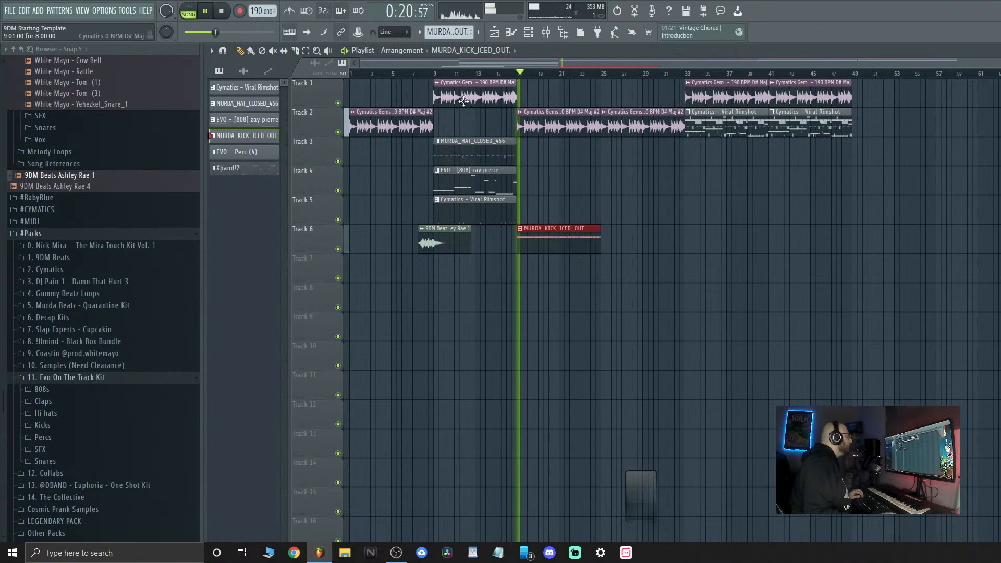
click(243, 119)
drag(240, 106, 516, 260)
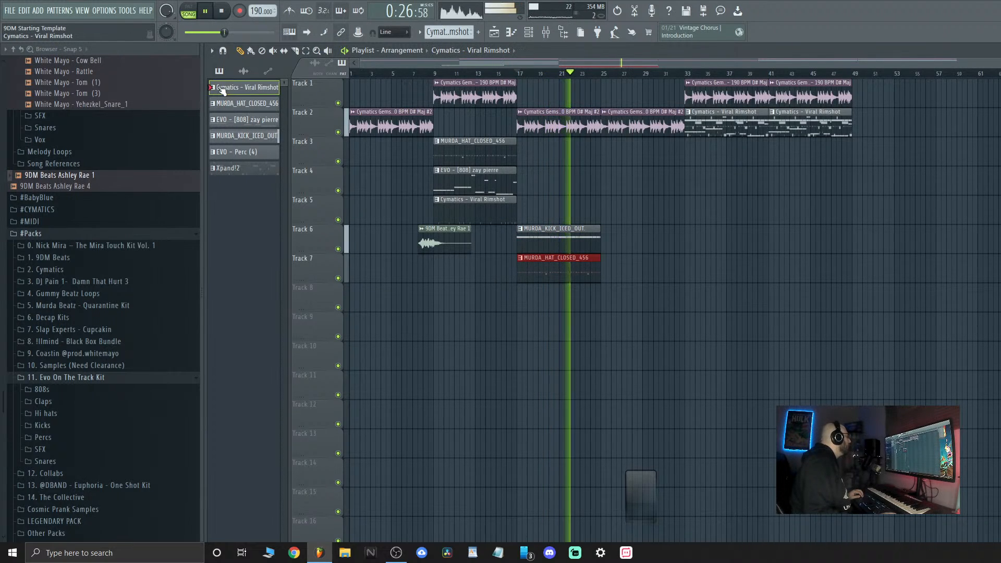
drag(223, 88, 519, 310)
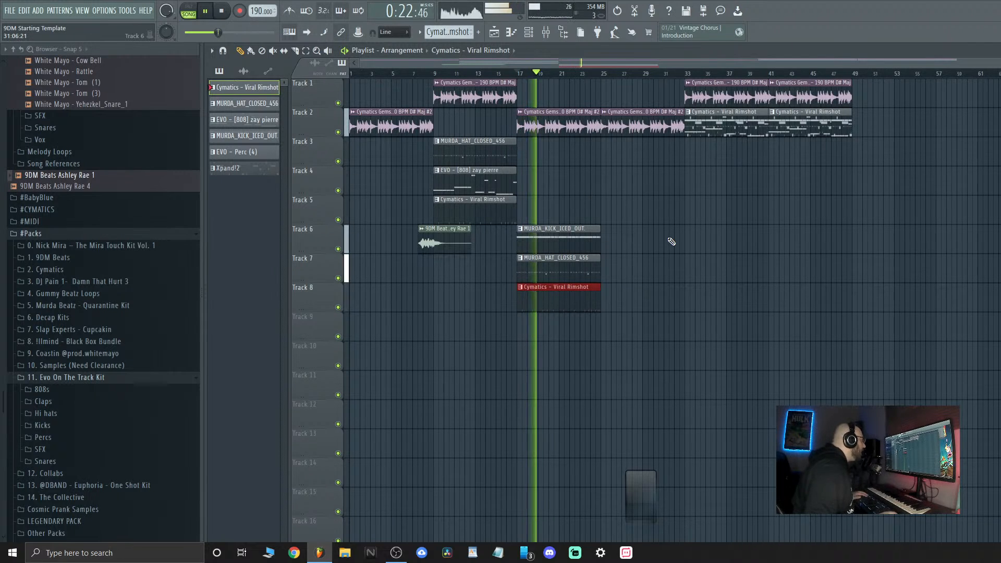
Listen to the section from bar 17 and review how its melody and drum clips line up in the arrangement
scroll(550, 214, up, 5)
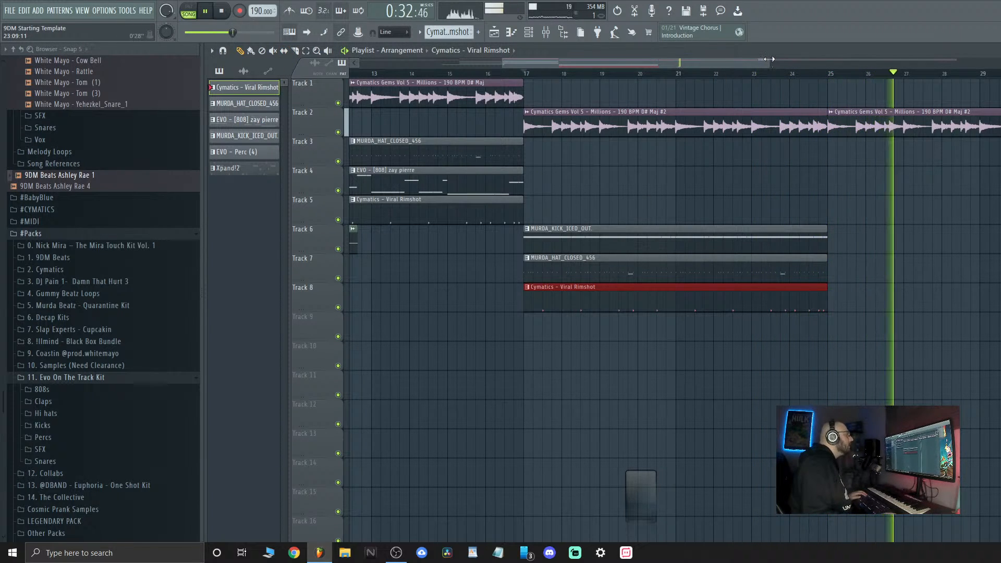
drag(768, 63, 990, 63)
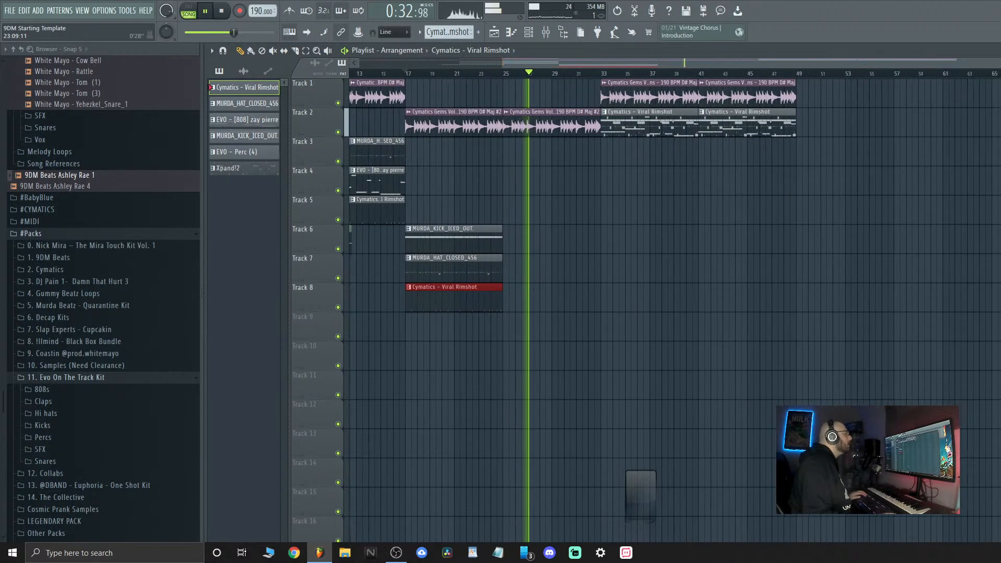
click(542, 125)
click(525, 51)
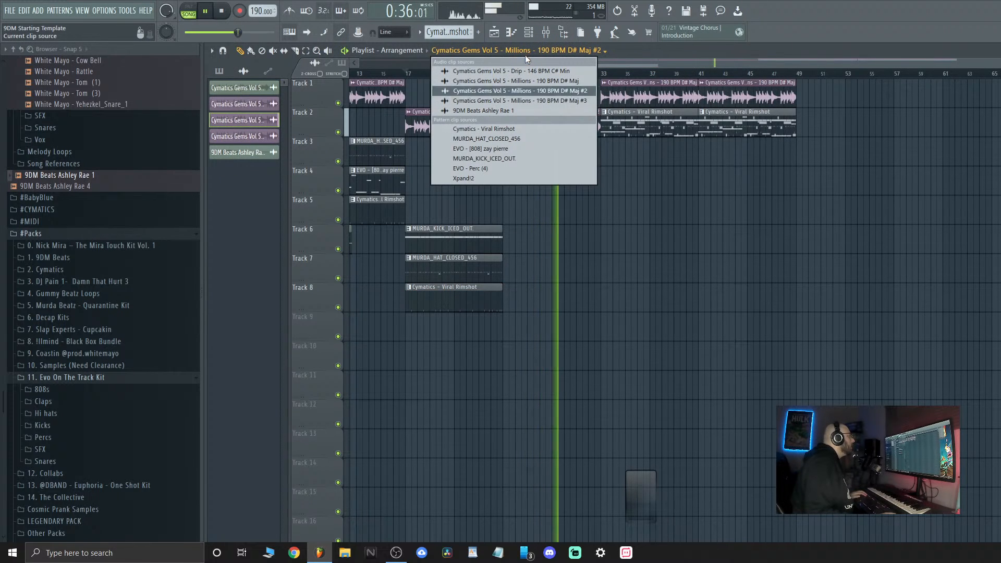
click(789, 51)
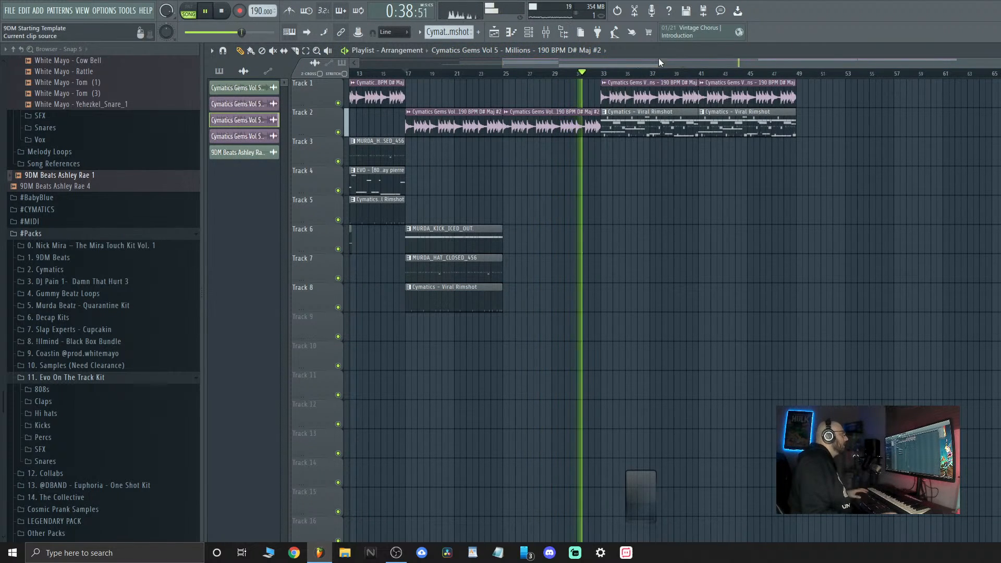
click(221, 11)
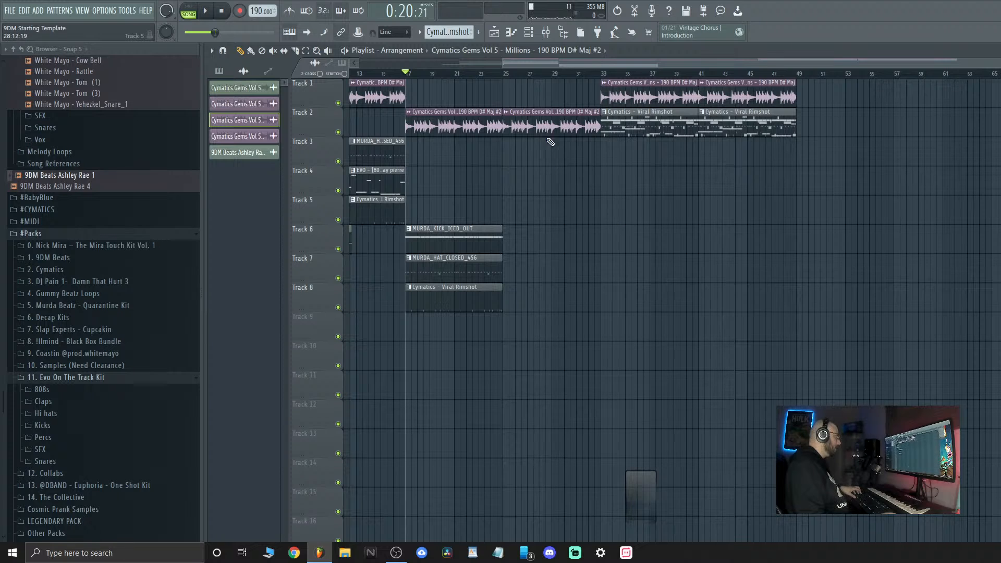
drag(732, 128, 941, 132)
right_click(940, 132)
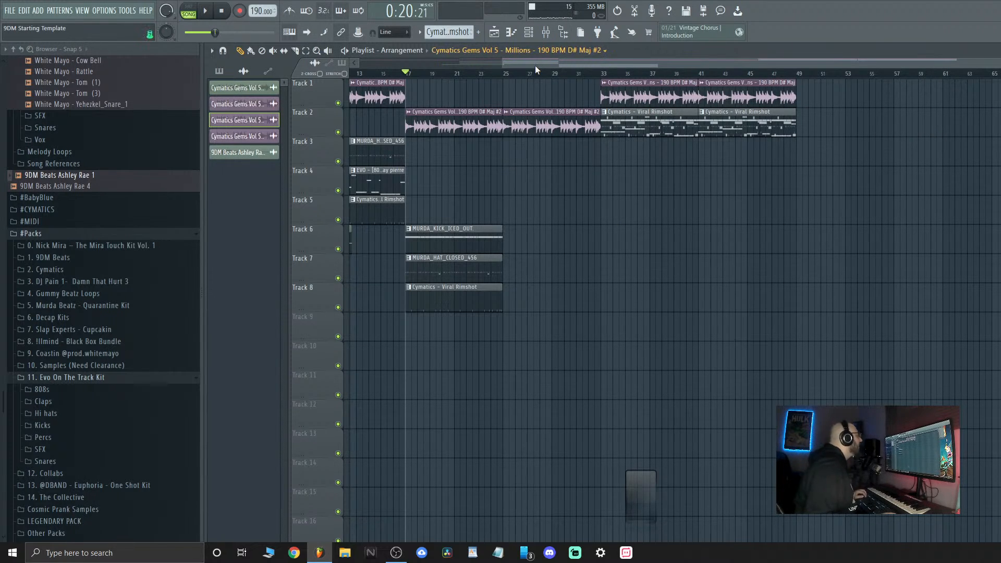
drag(534, 65, 342, 51)
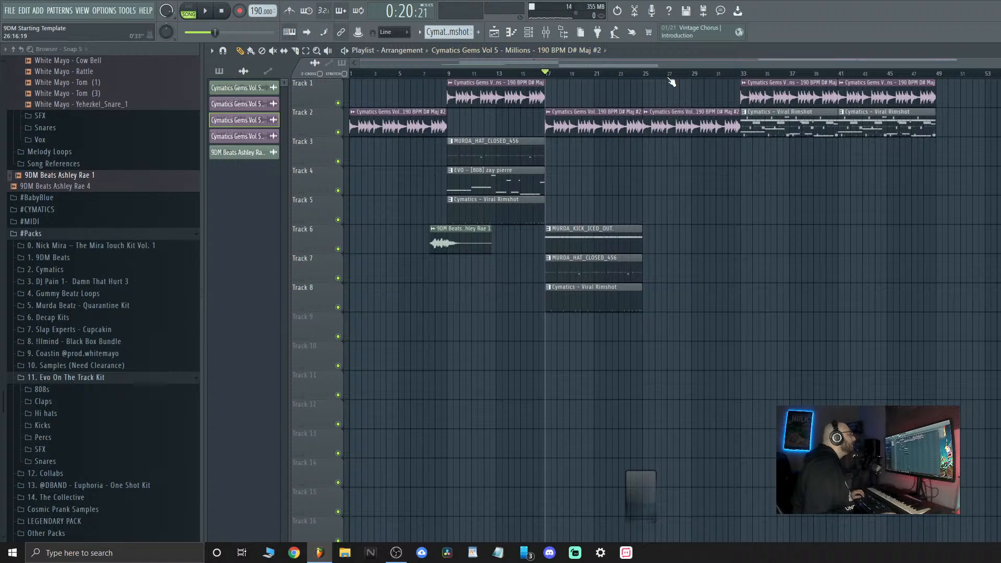
Place a Millions #2 copy at bar 25 on Track 3, make it unique and shift its time-stretching pitch
click(637, 156)
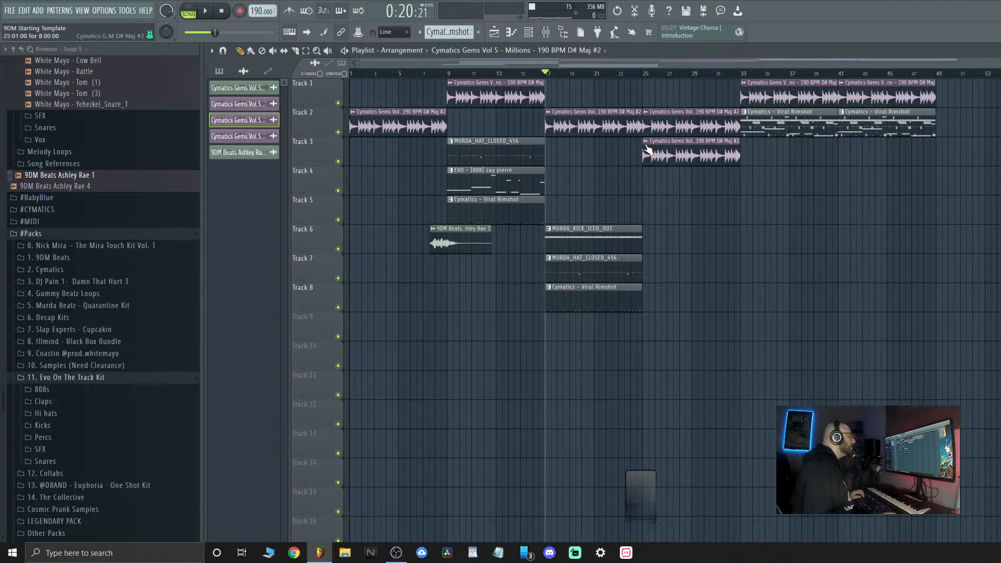
right_click(645, 145)
click(668, 221)
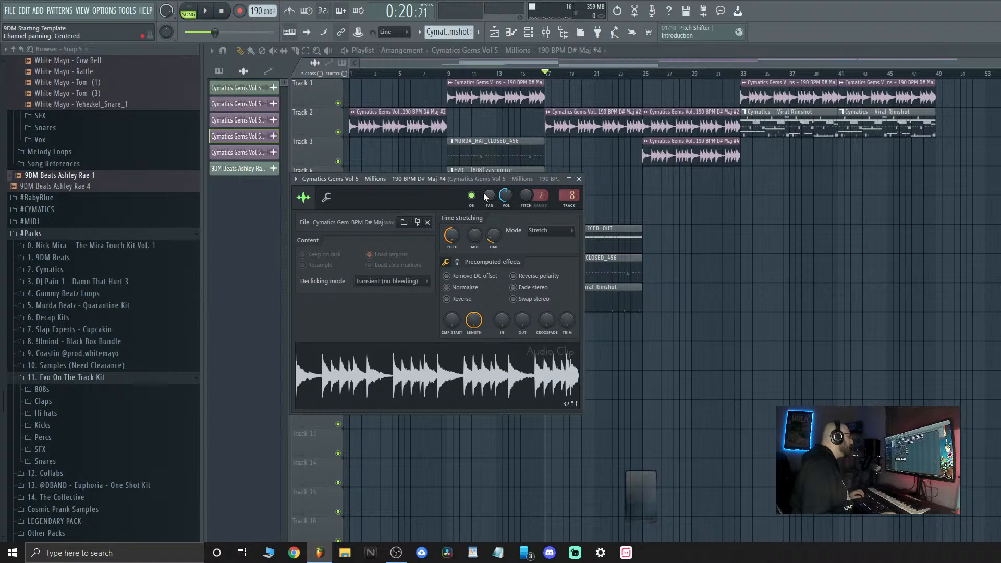
Play the arrangement from bar 25 to hear the pitch-shifted Millions copy layered with the original melody
key(space)
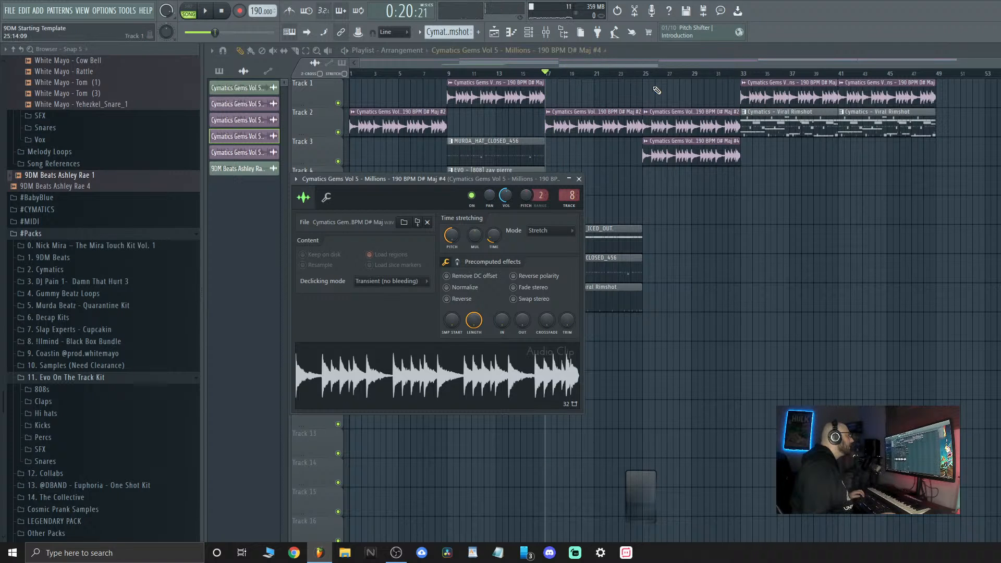
click(645, 75)
key(space)
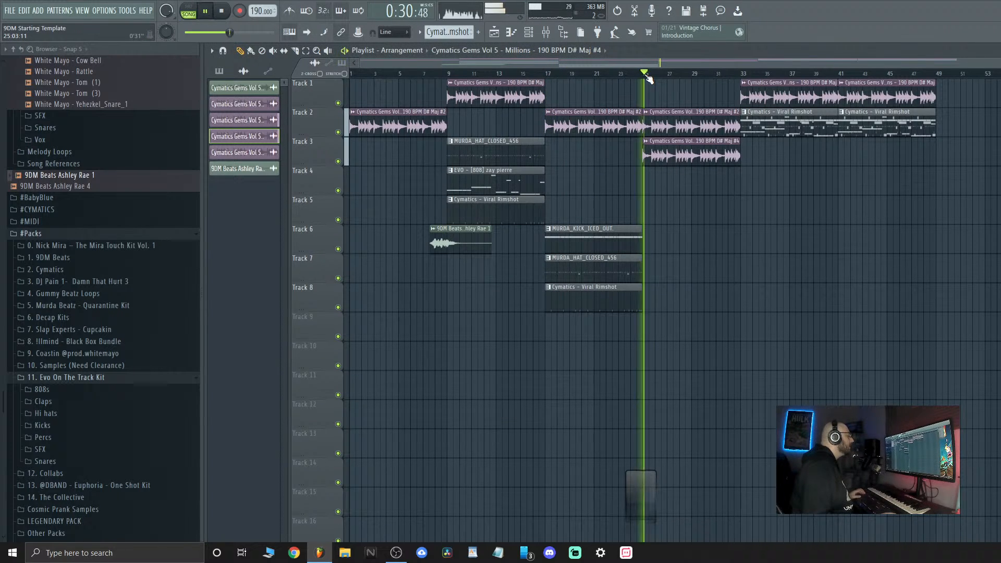
Route the pitch-shifted Millions copy on Track 3 to mixer track 10 and lower its fader to 78% (-5.1 dB)
double_click(682, 153)
key(space)
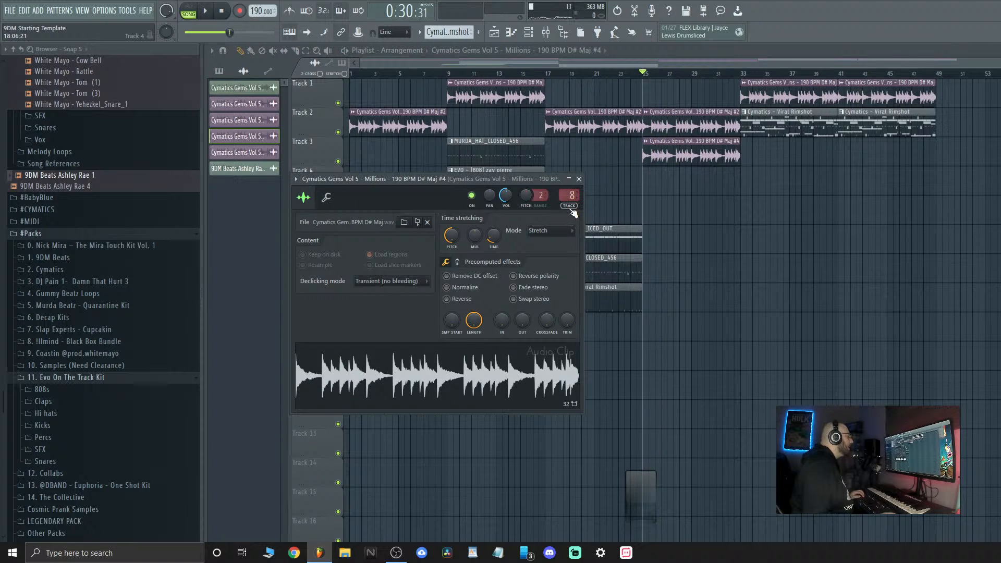
click(571, 208)
key(space)
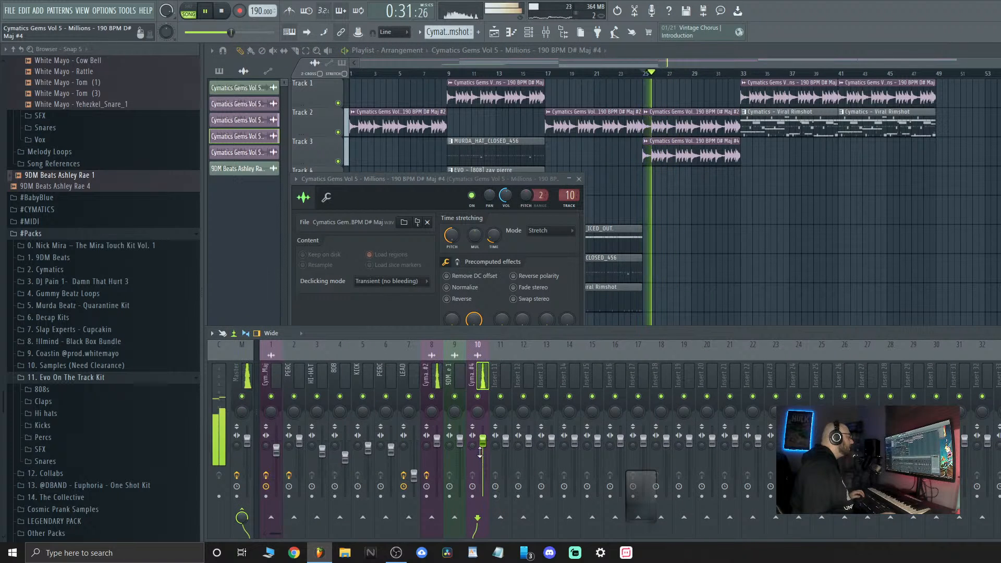
drag(482, 441, 482, 451)
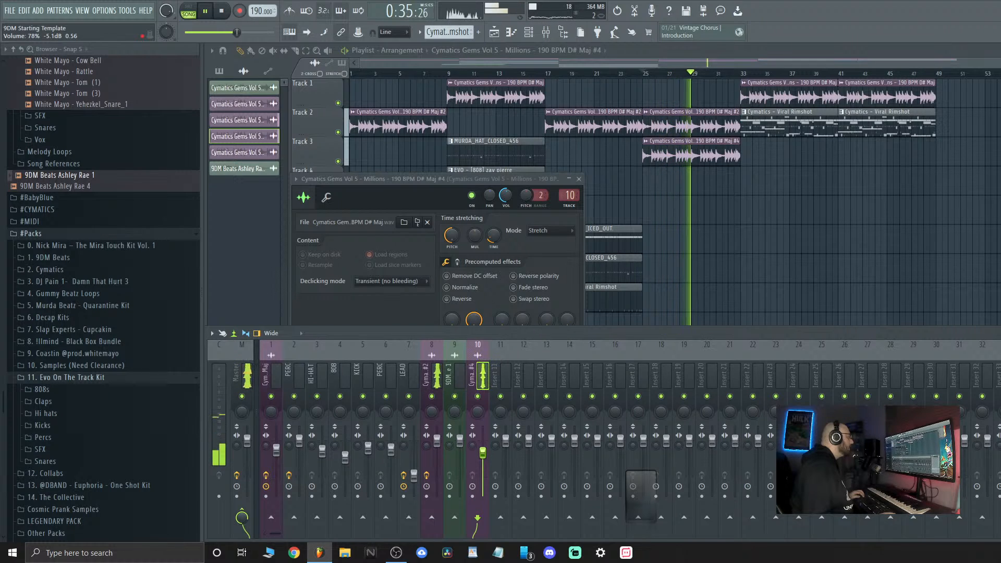
Insert Fruity Parametric EQ 2 on mixer track 10 for the pitch-shifted Millions copy
key(space)
click(996, 373)
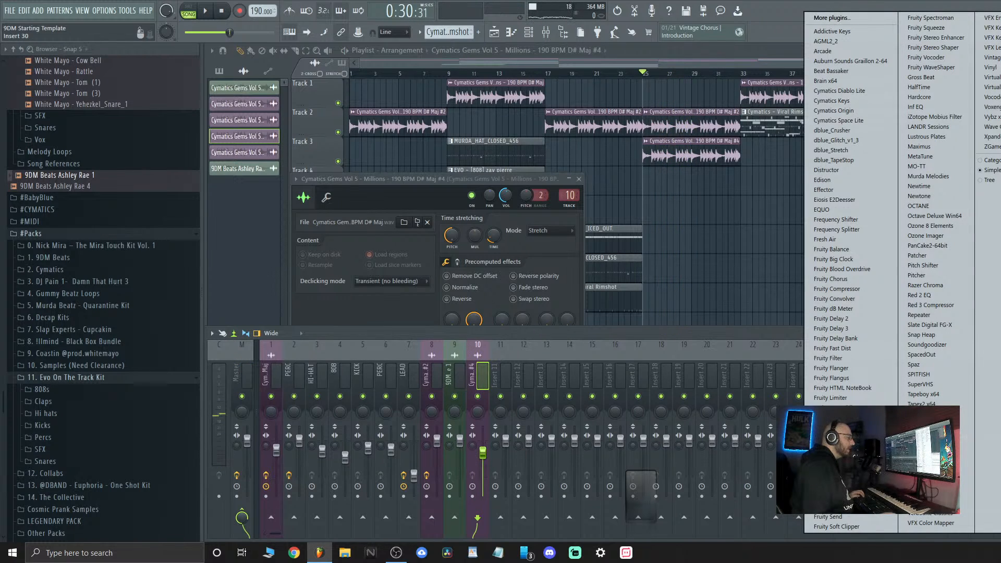
click(842, 466)
key(space)
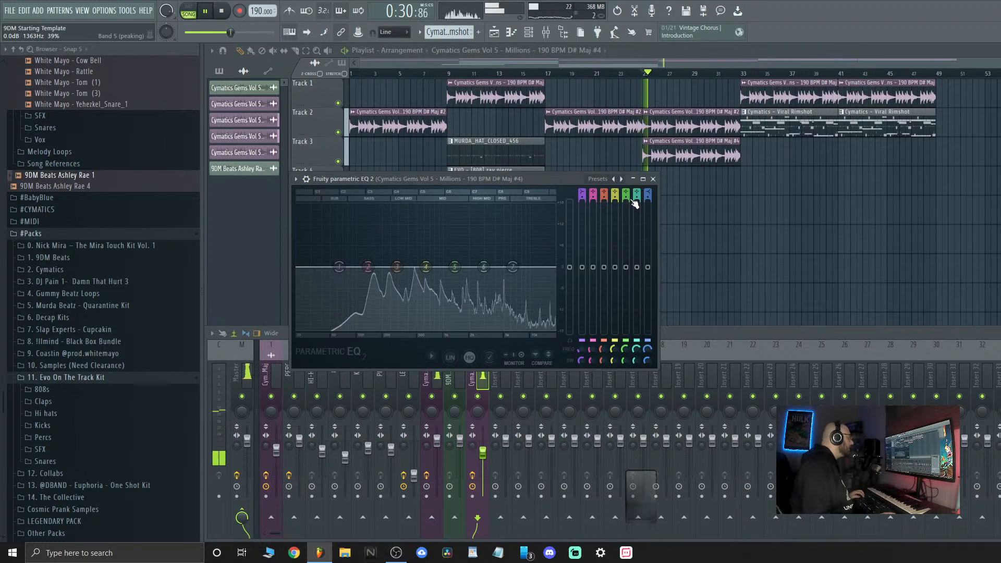
Load the low-cut preset in the track 10 EQ and slightly boost band 4 in the mids while listening
key(space)
click(622, 179)
key(space)
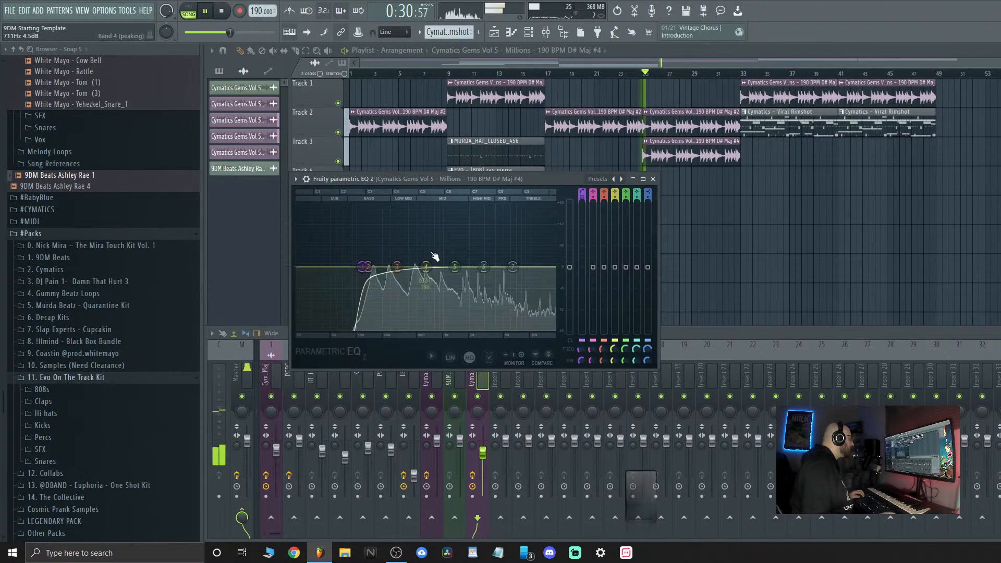
drag(425, 267, 422, 259)
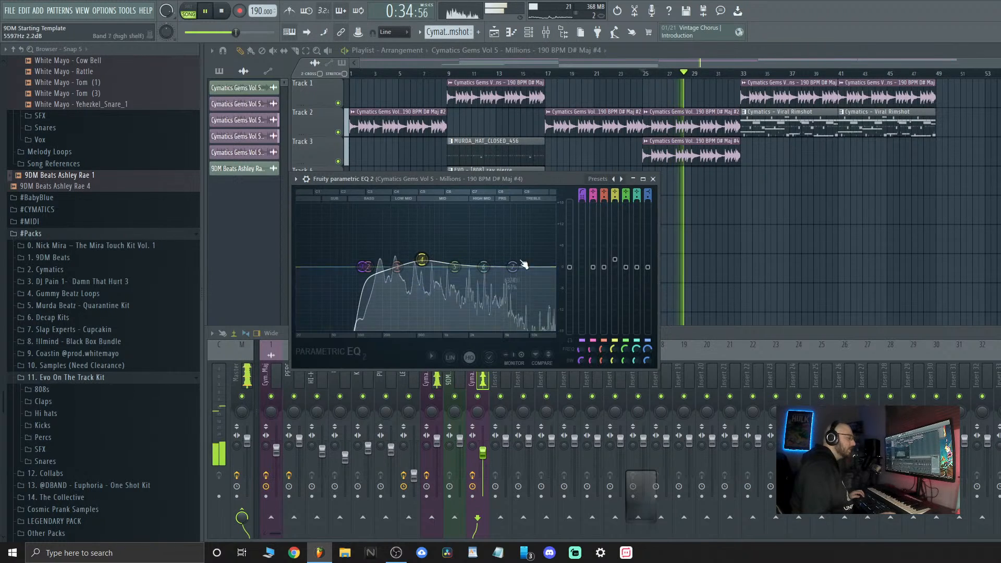
click(653, 179)
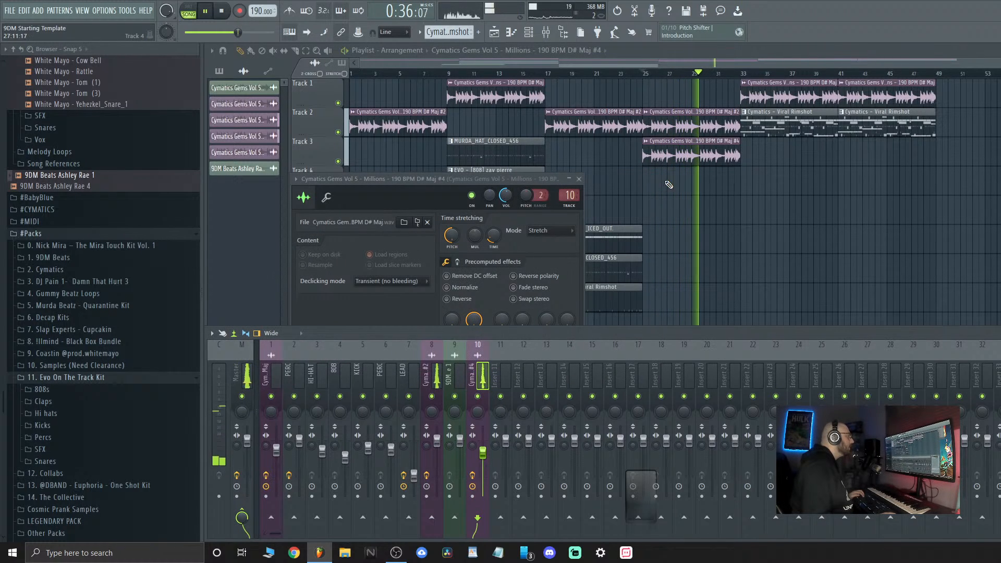
Place the MB Trans FX (10) sample from the Evo On The Track Kit's SFX folder on Track 9 at bar 22
right_click(759, 235)
scroll(760, 237, down, 3)
key(space)
scroll(140, 364, down, 9)
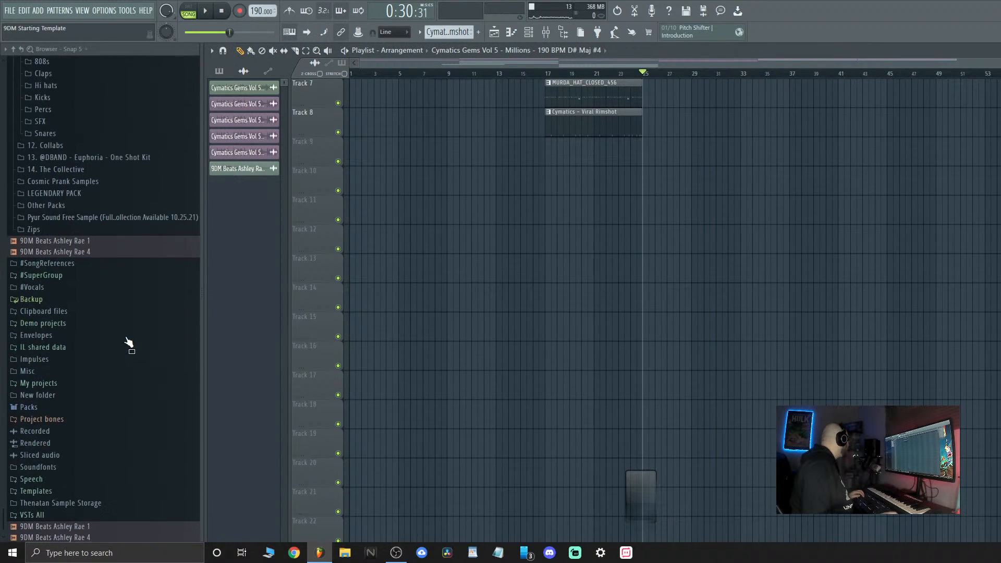
scroll(92, 223, up, 7)
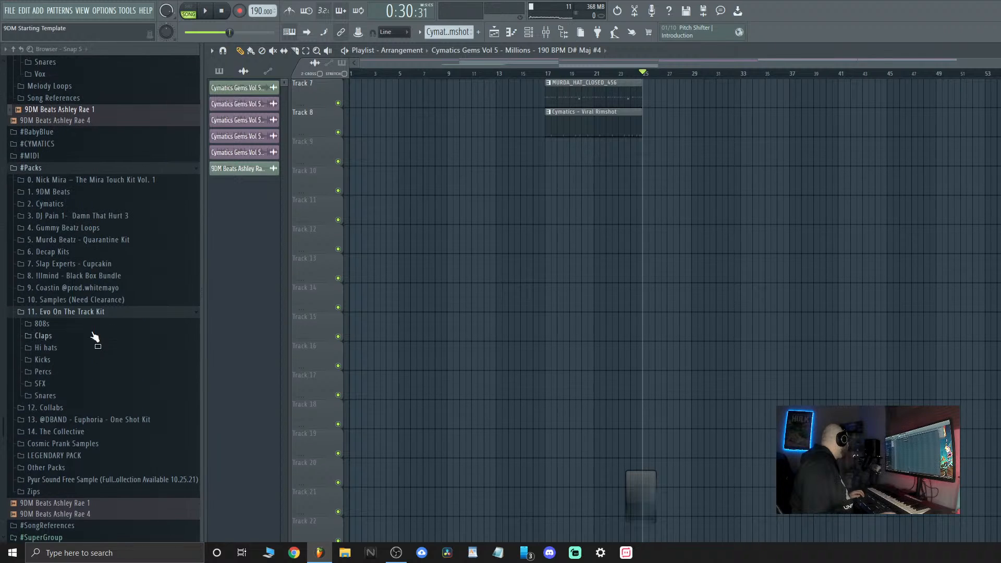
click(70, 390)
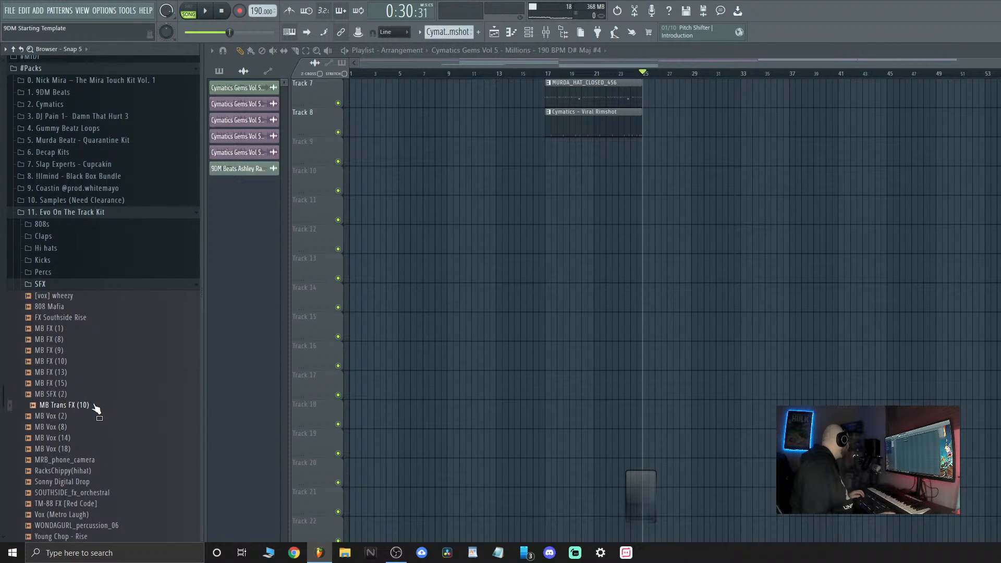
drag(96, 408, 616, 156)
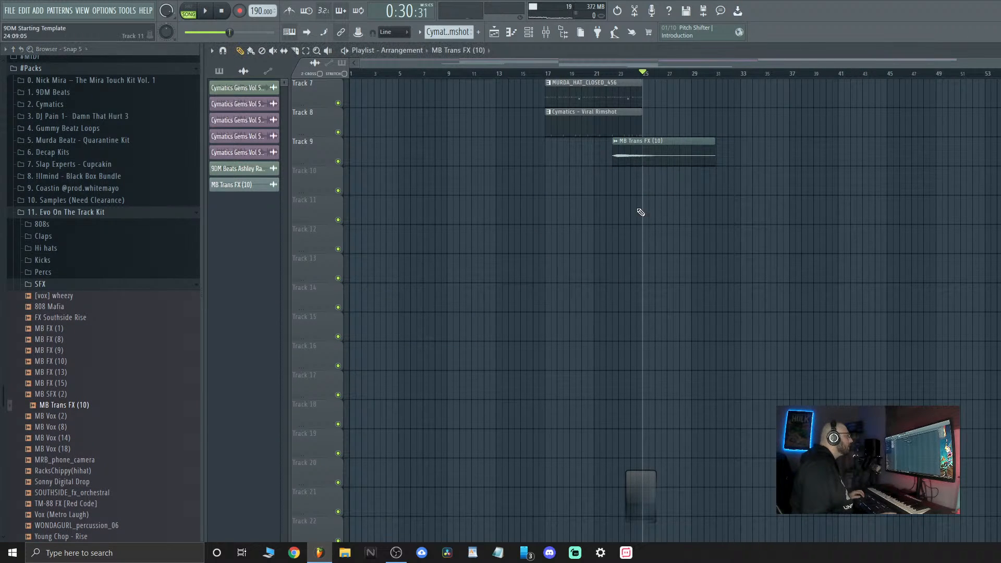
Listen to the transition effect in context and move the MB Trans FX (10) clip on Track 9 to just before bar 31
click(614, 73)
key(space)
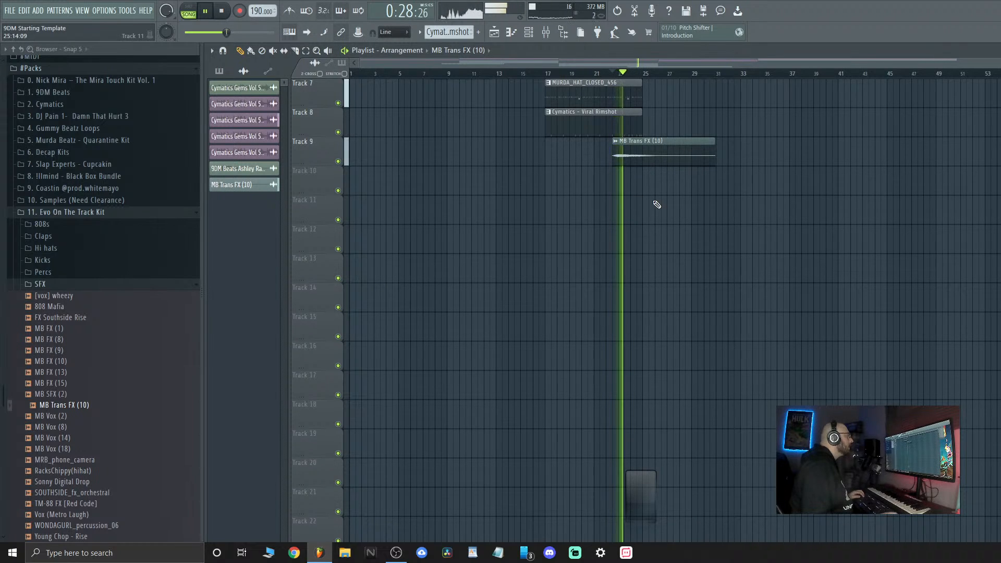
scroll(652, 208, up, 4)
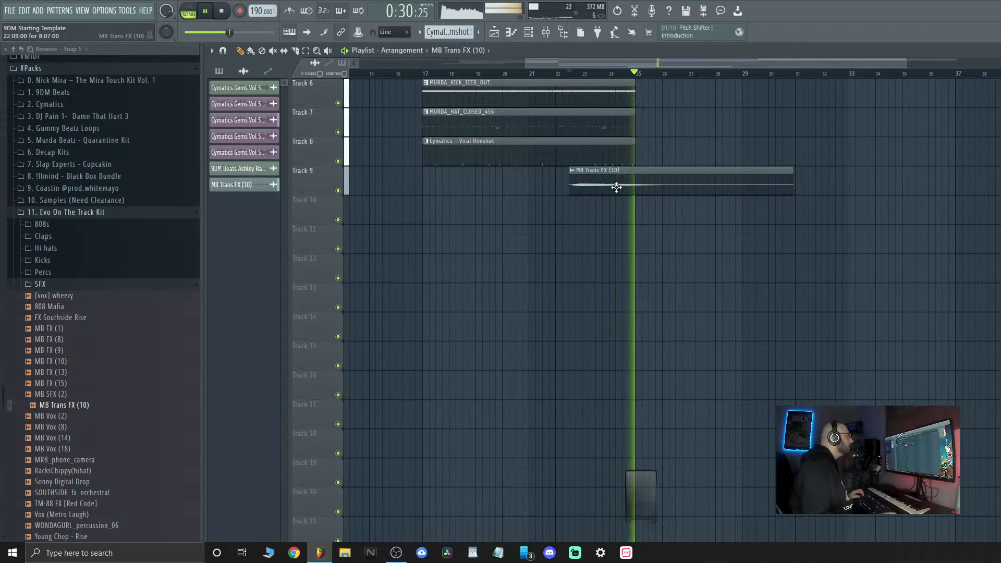
drag(616, 186, 823, 189)
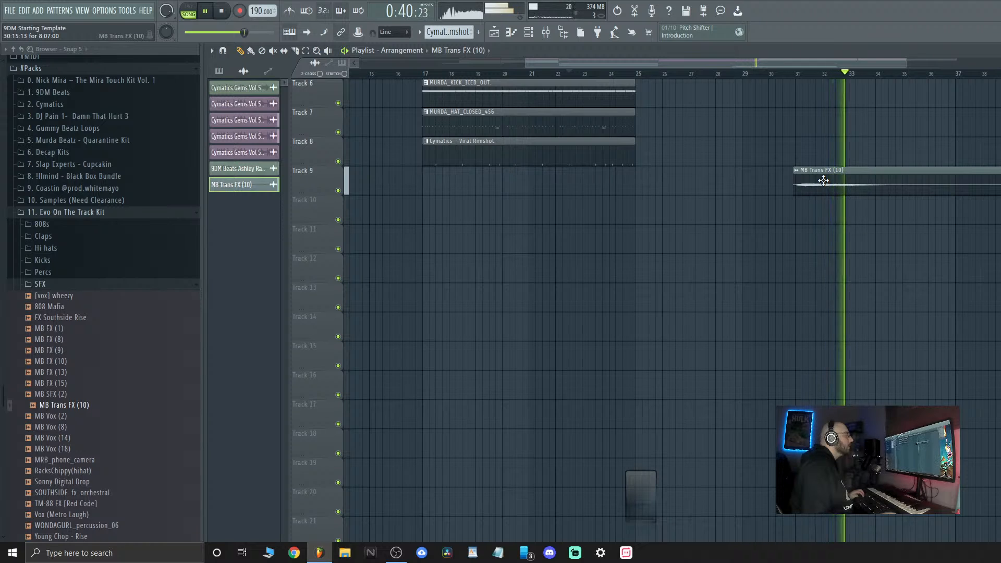
scroll(656, 266, down, 2)
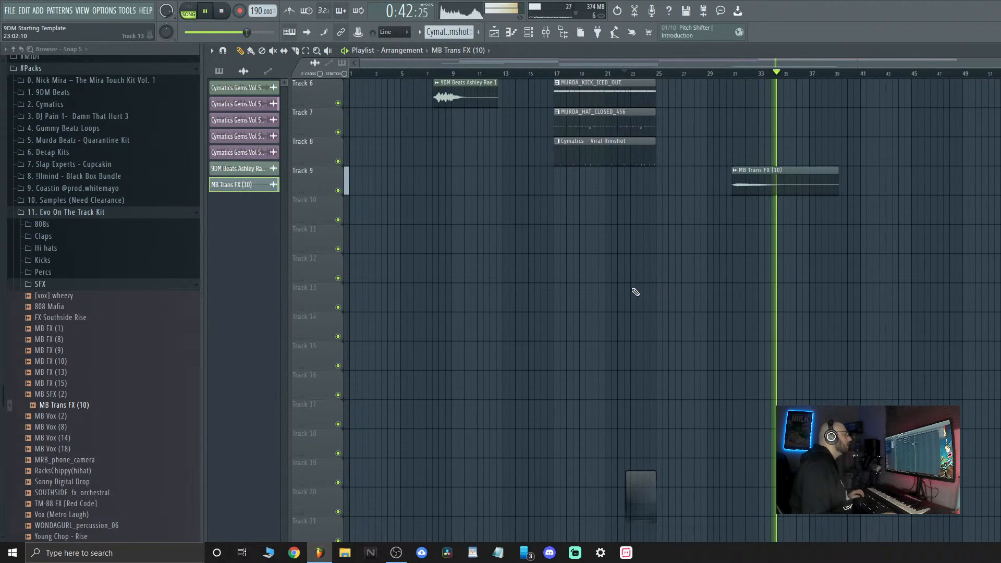
Place the EVO Crash #2 sample from the kit's Percs folder on Track 10 at bar 33
click(219, 70)
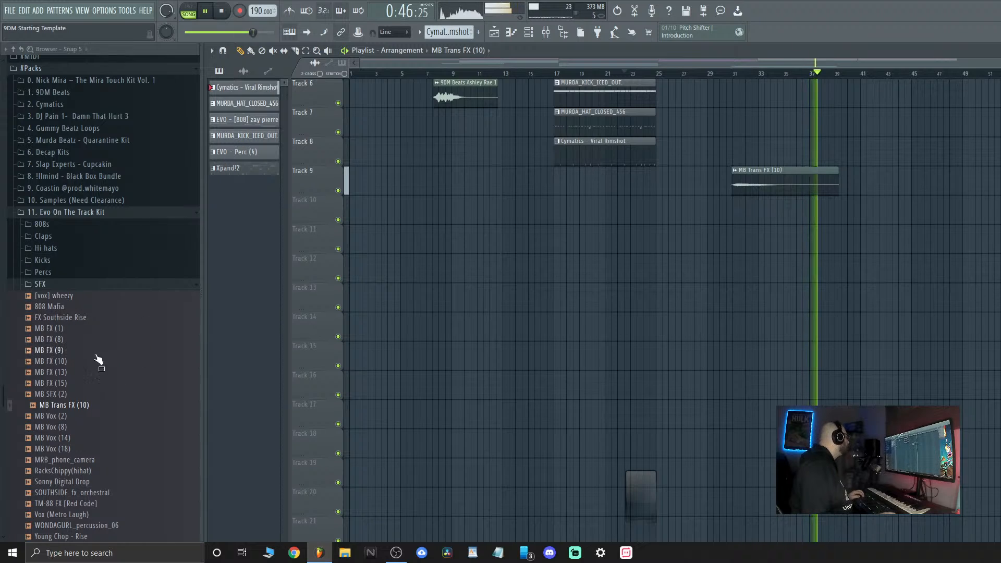
click(44, 271)
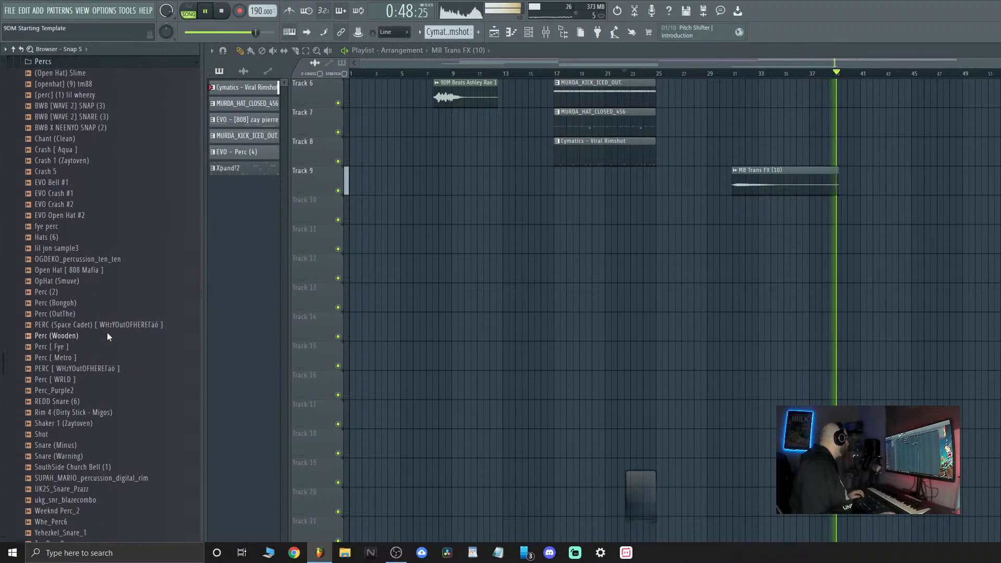
drag(65, 204, 767, 213)
key(space)
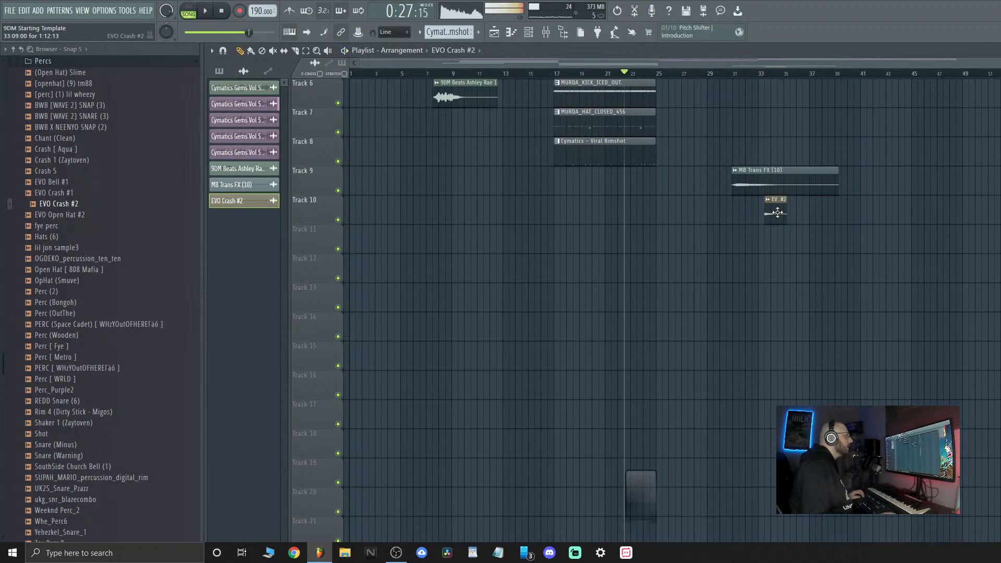
Route MB Trans FX (10) to mixer track 11 and EVO Crash #2 to mixer track 12
double_click(738, 184)
click(583, 224)
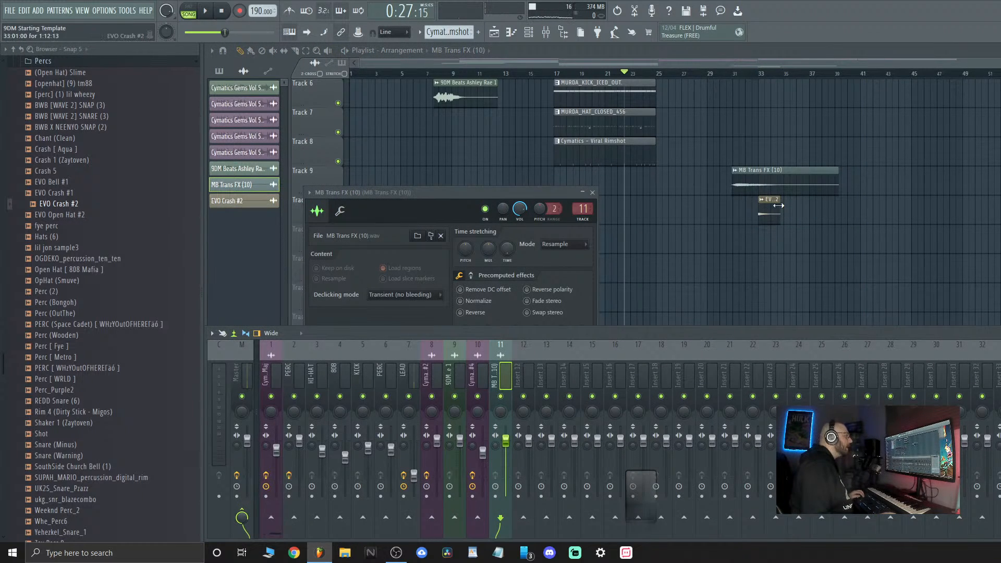
double_click(765, 205)
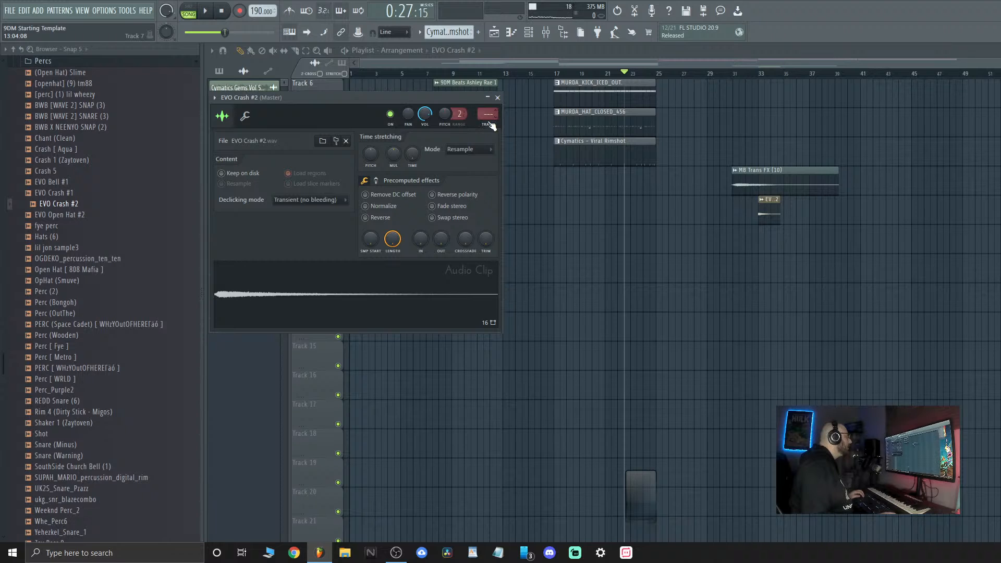
click(488, 121)
Load the 9DM - Go To FX Delay Reverb mixer state on the EVO Crash #2 track
click(212, 333)
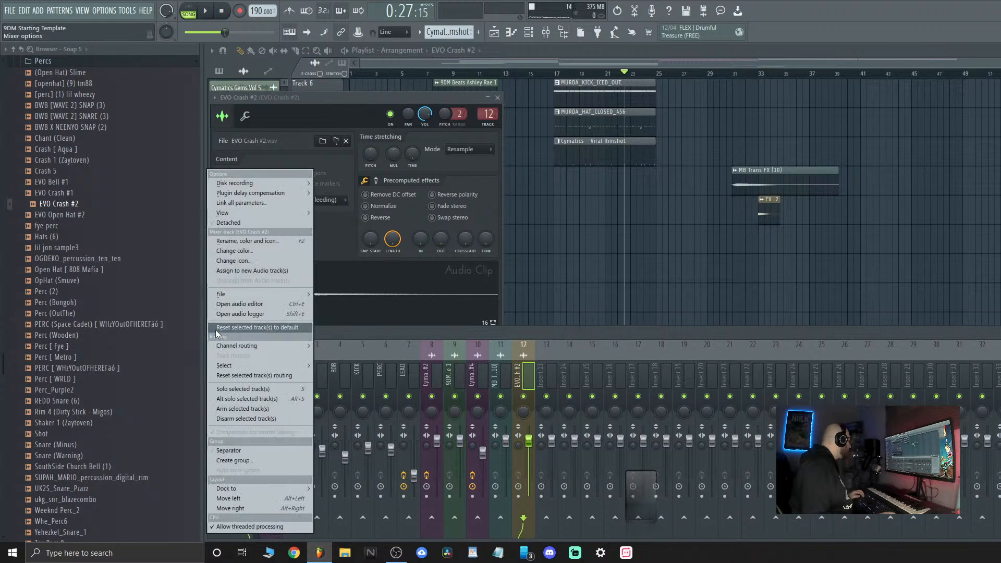
mouse_move(262, 296)
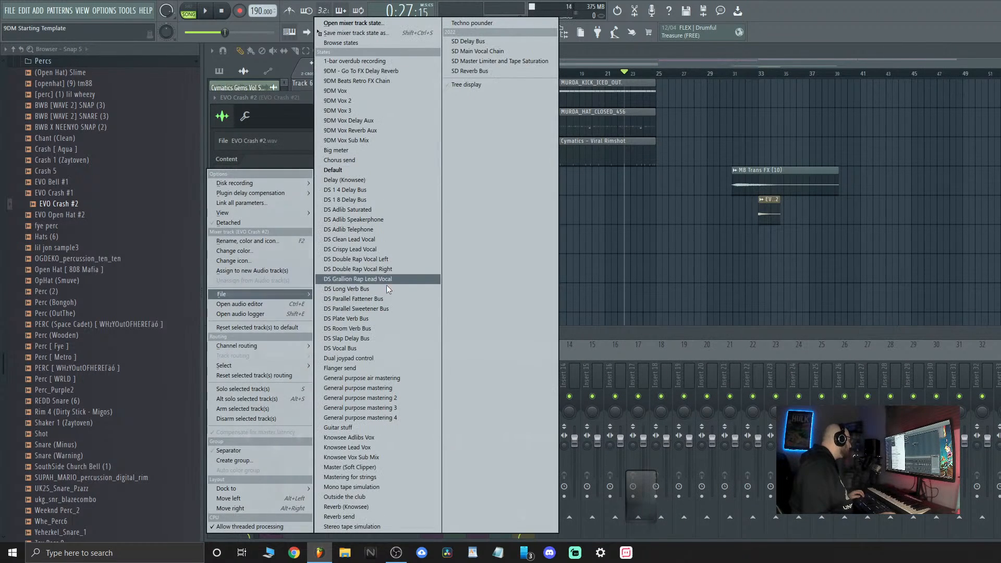
click(399, 70)
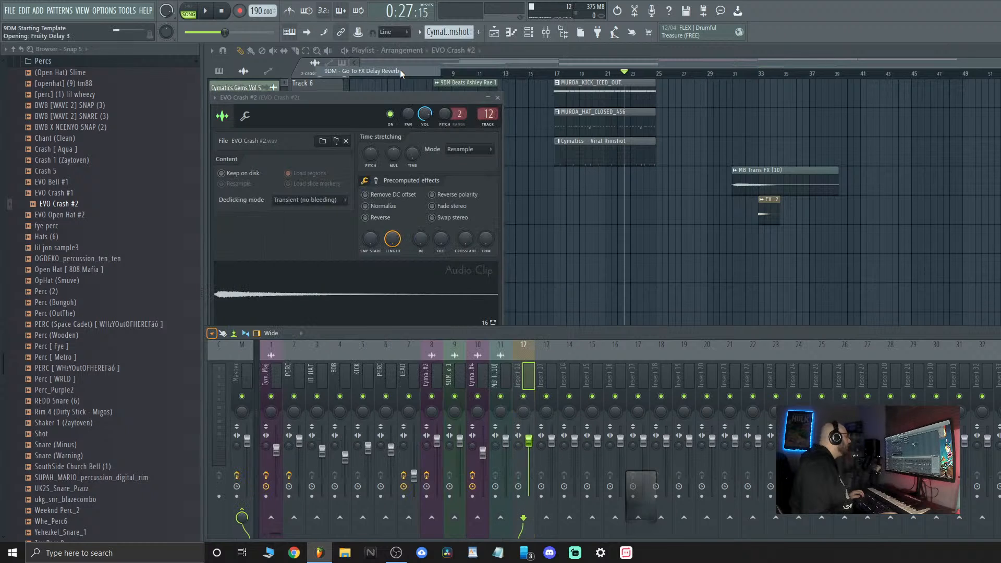
Lower the MB Trans FX (10) channel volume to 55% (-11.2 dB) while playing the transition into bar 33
key(space)
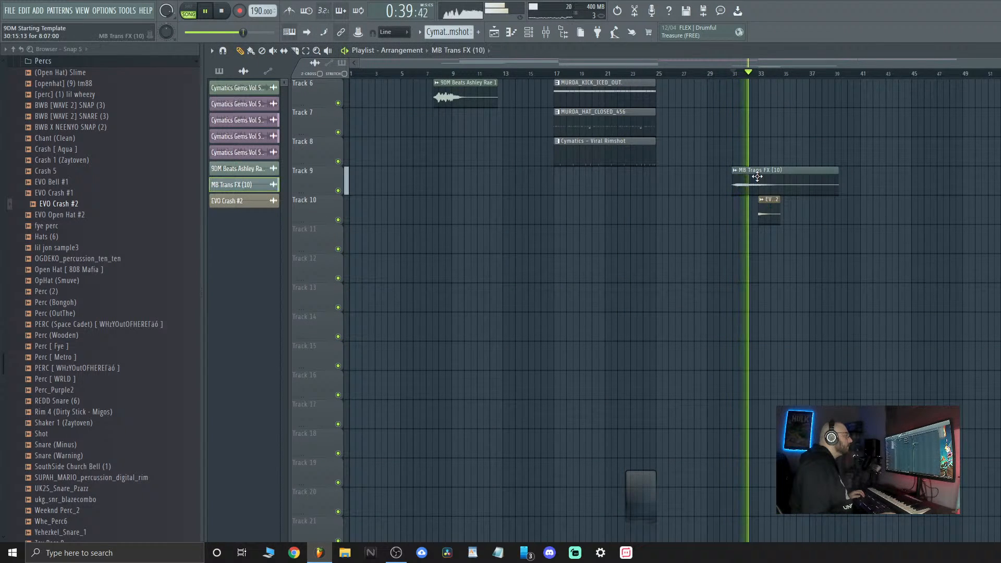
double_click(757, 177)
key(space)
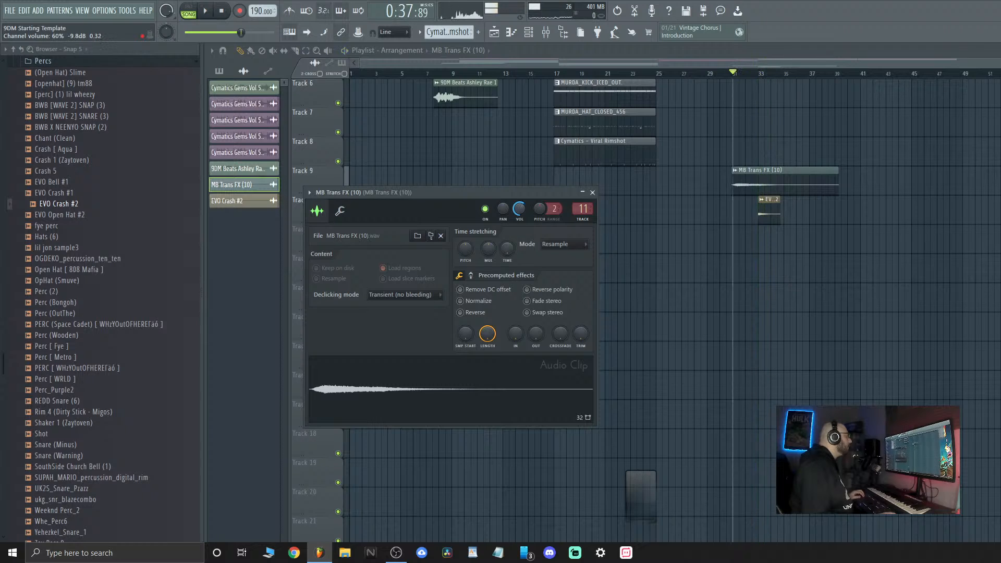
key(space)
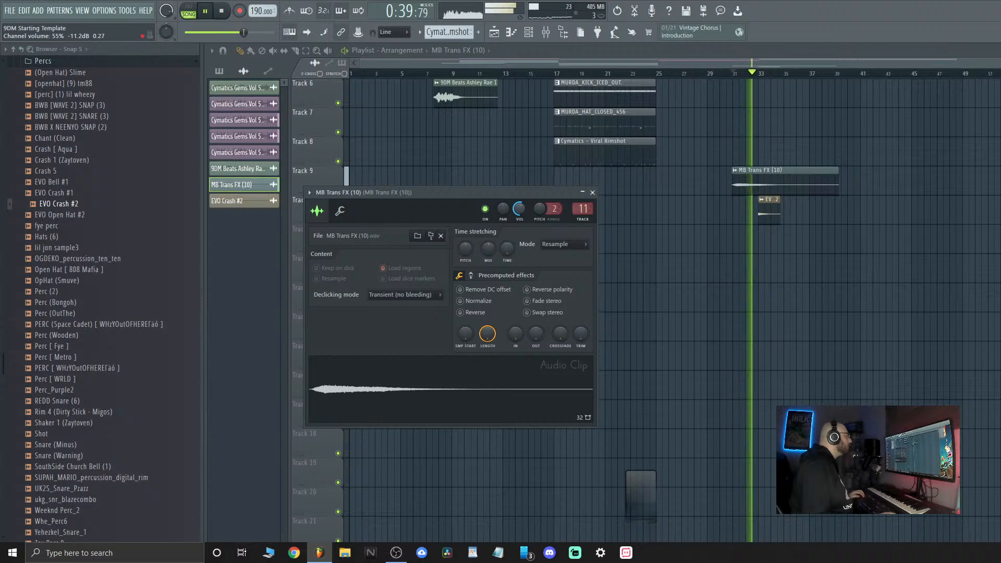
key(Escape)
key(space)
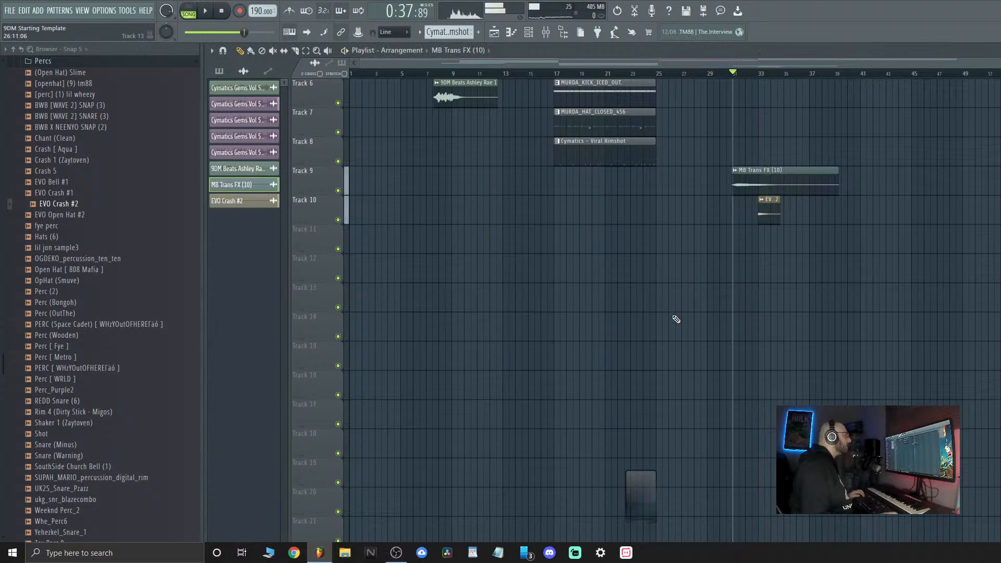
Place two more copies of the pitch-shifted Millions clip on Track 3 at bars 33 and 41
scroll(676, 319, up, 5)
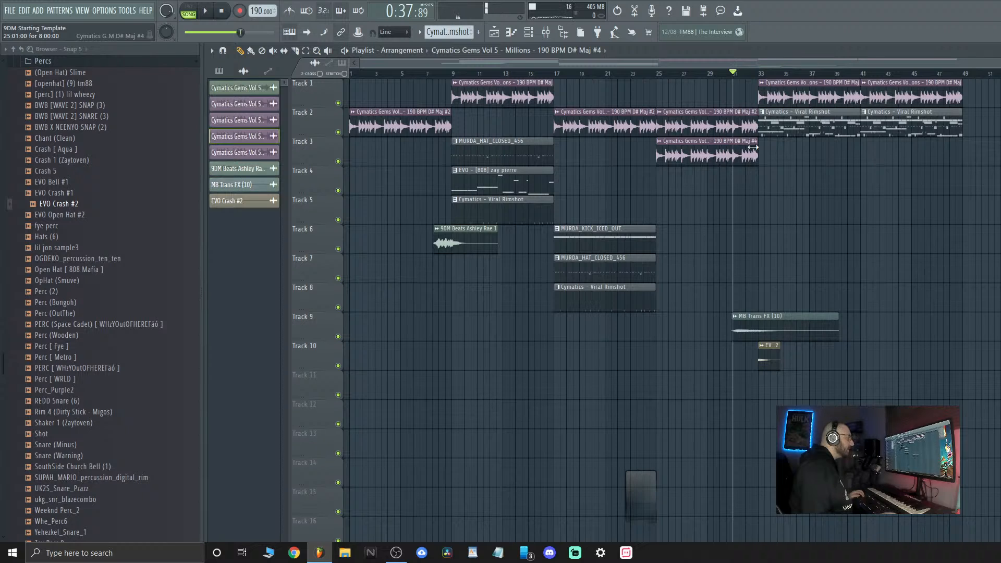
click(759, 147)
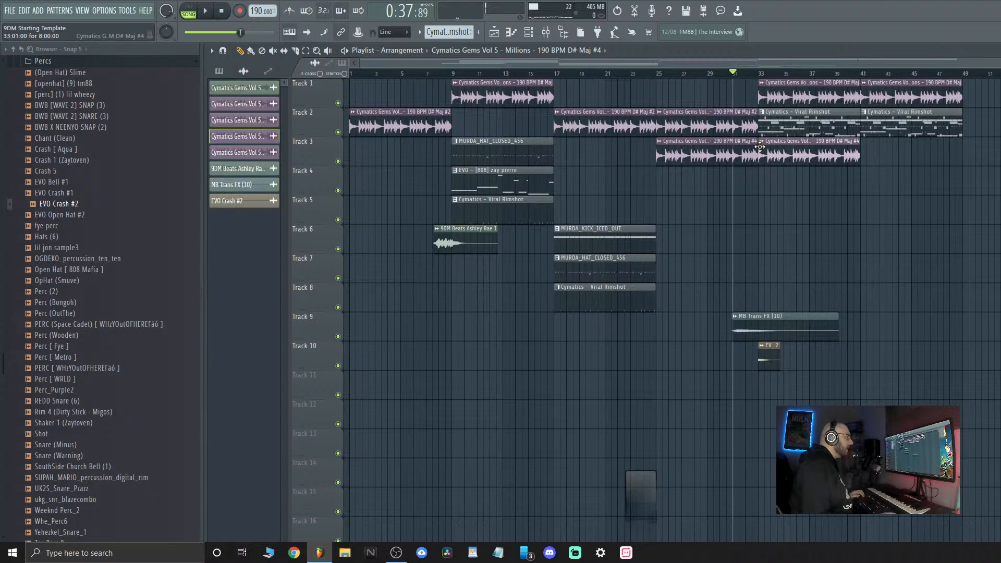
click(863, 152)
Shorten the pitch-shifted Millions clip at bar 25 on Track 3 to end at about bar 32, checking it by ear
key(space)
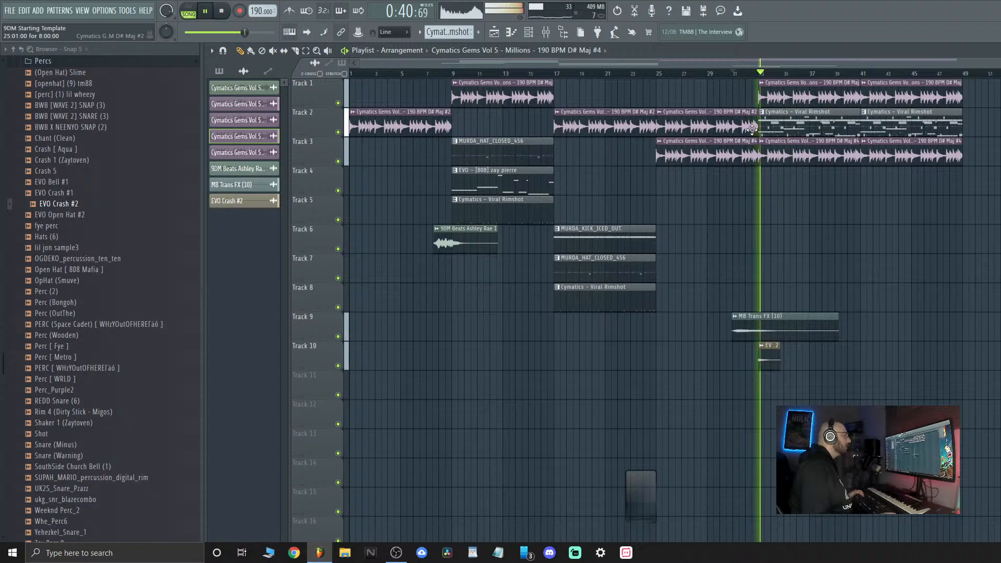
key(space)
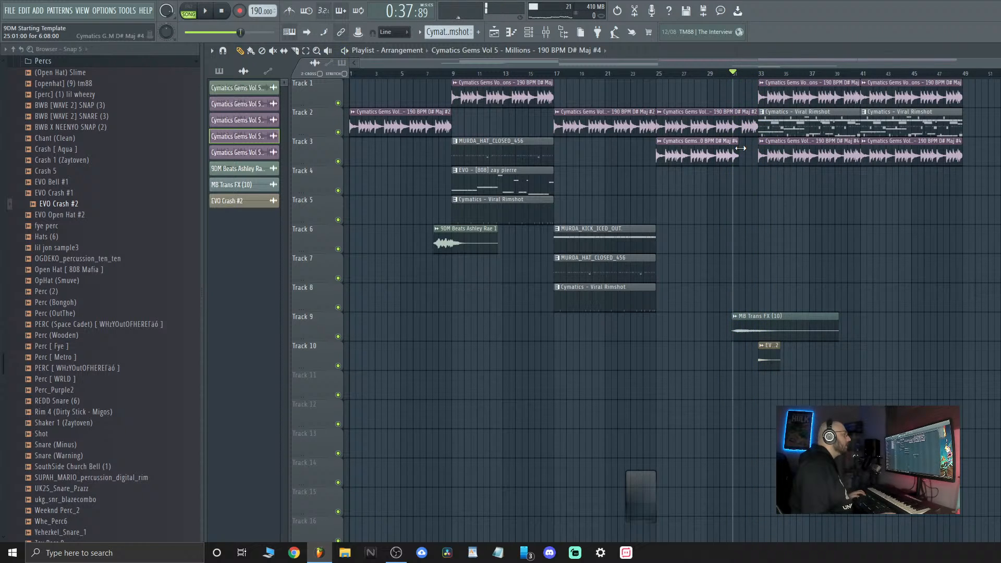
key(space)
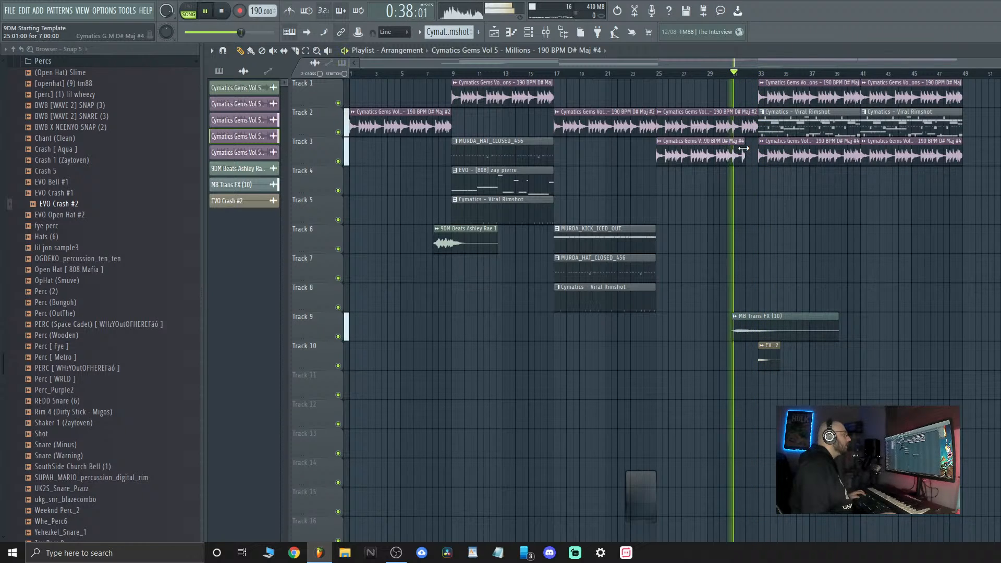
drag(740, 148, 751, 152)
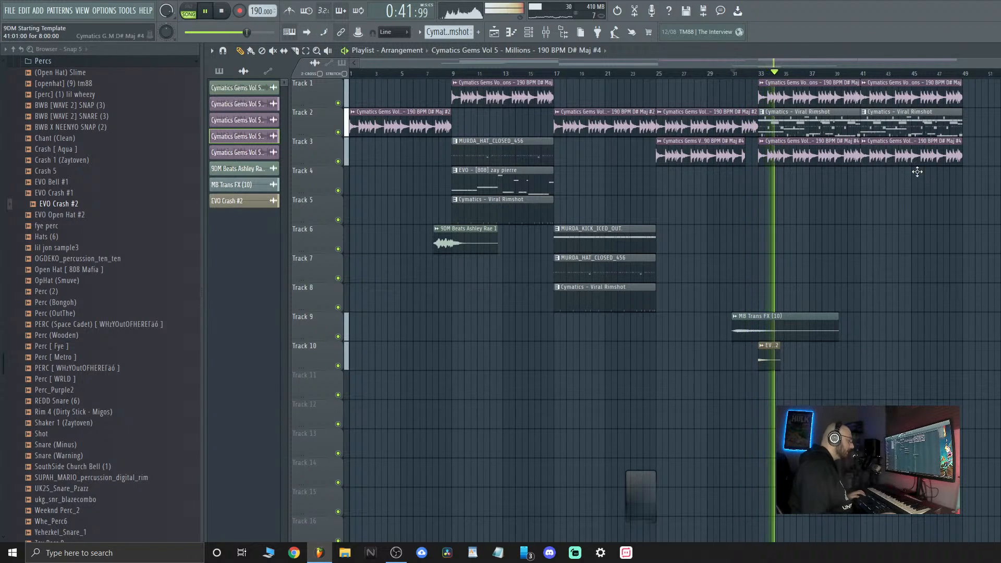
Add an EVO Crash #2 copy at bar 41 on Track 10 and delete the pitch-shifted Millions clip at bar 33 on Track 3
click(768, 364)
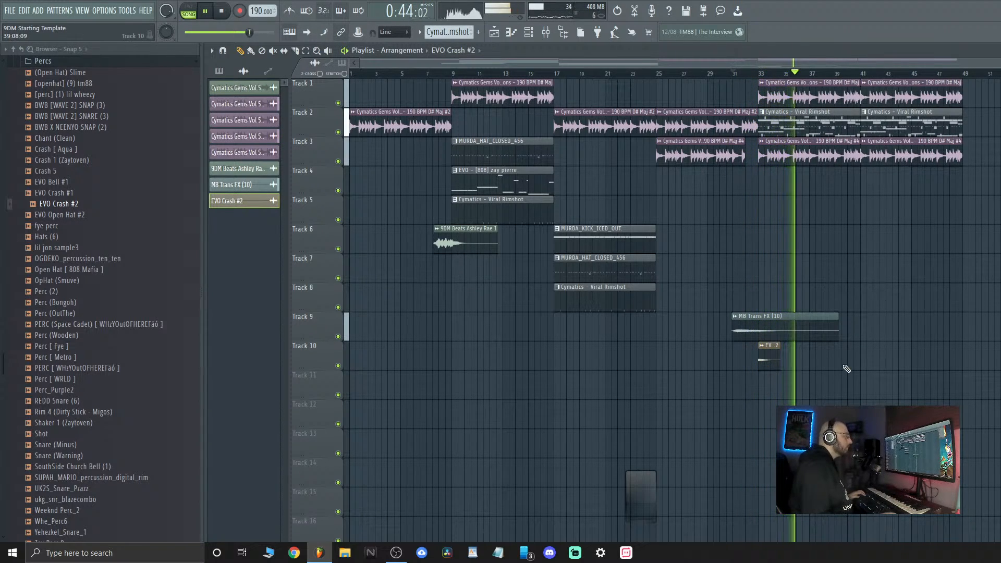
click(861, 360)
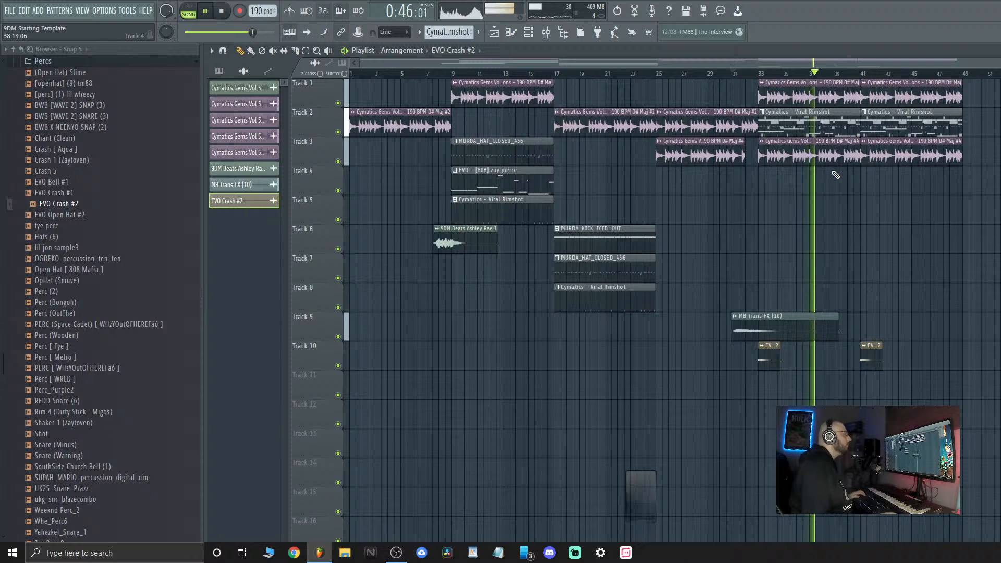
right_click(839, 155)
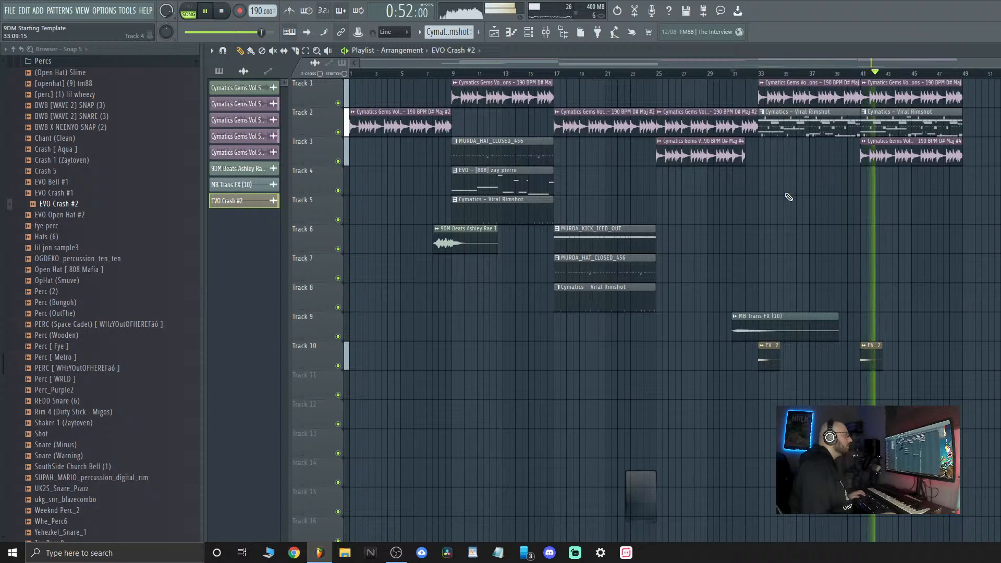
Shift the band 4 peak higher in frequency in the pitch-shifted melody's Parametric EQ 2 and lower its mixer track 10 level
click(881, 154)
double_click(881, 155)
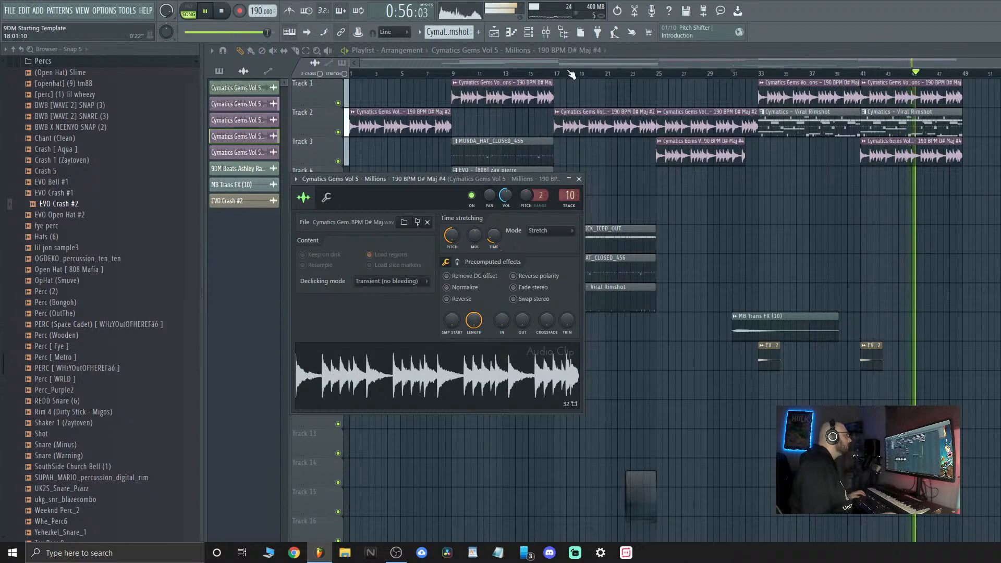
click(546, 33)
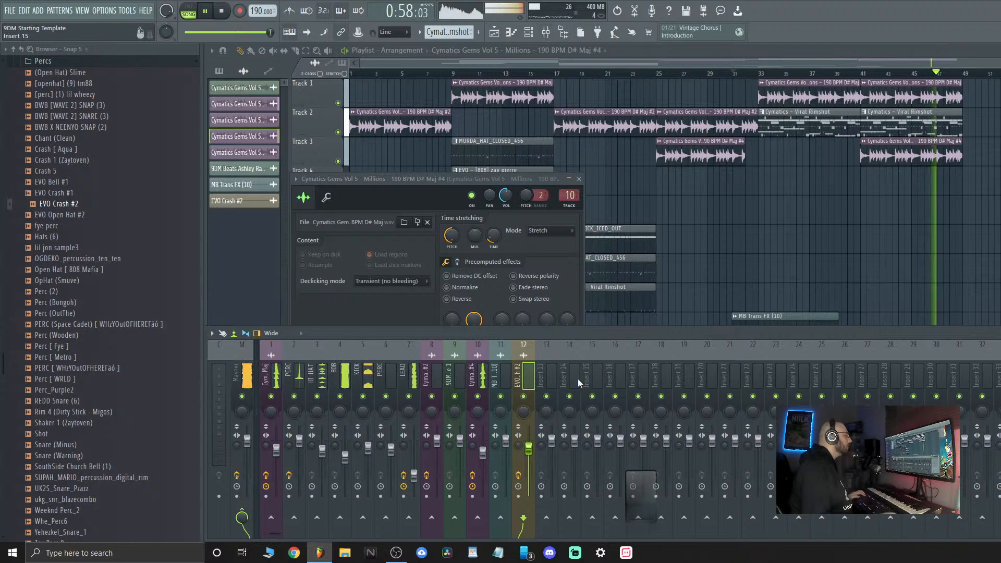
click(473, 380)
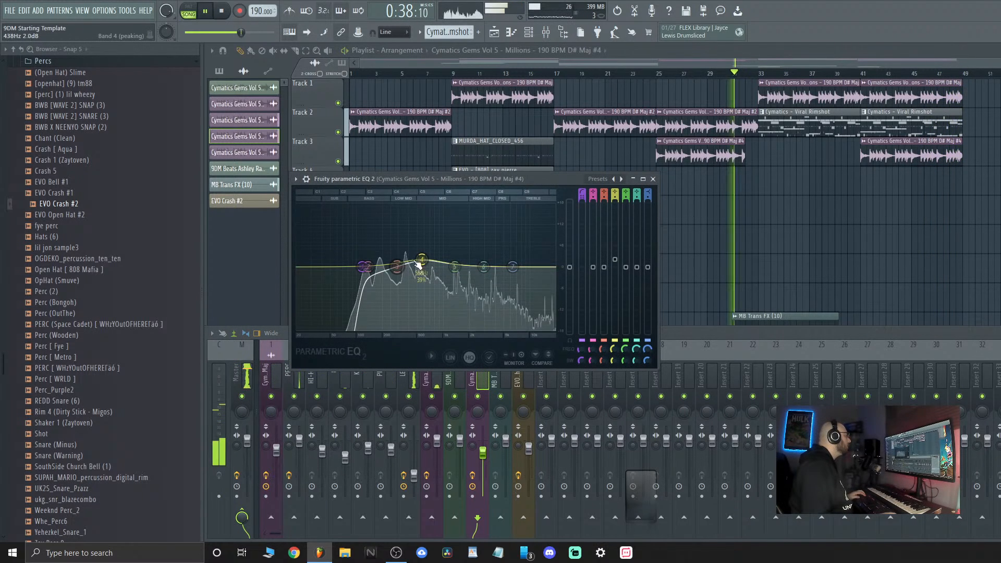
drag(417, 263, 451, 264)
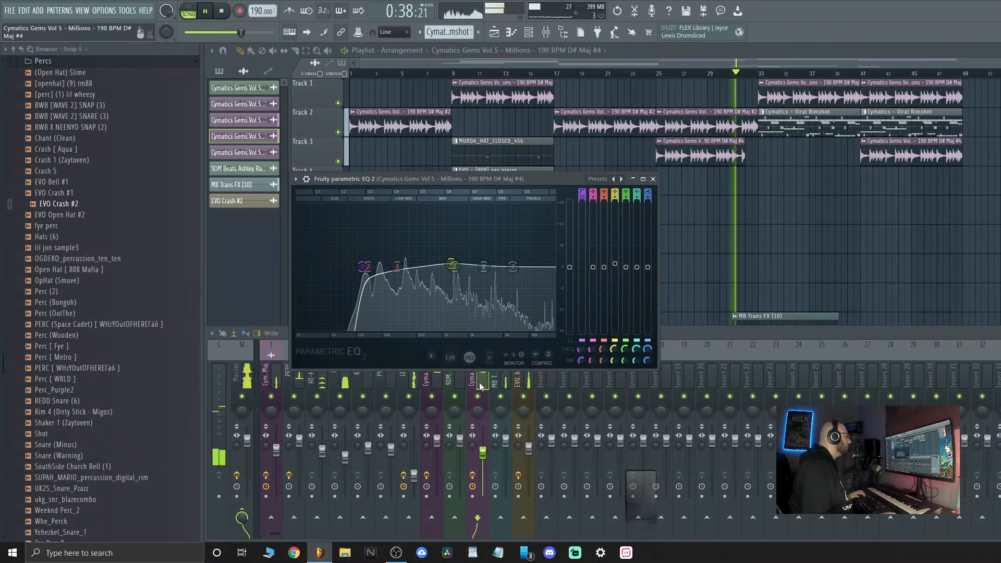
click(482, 449)
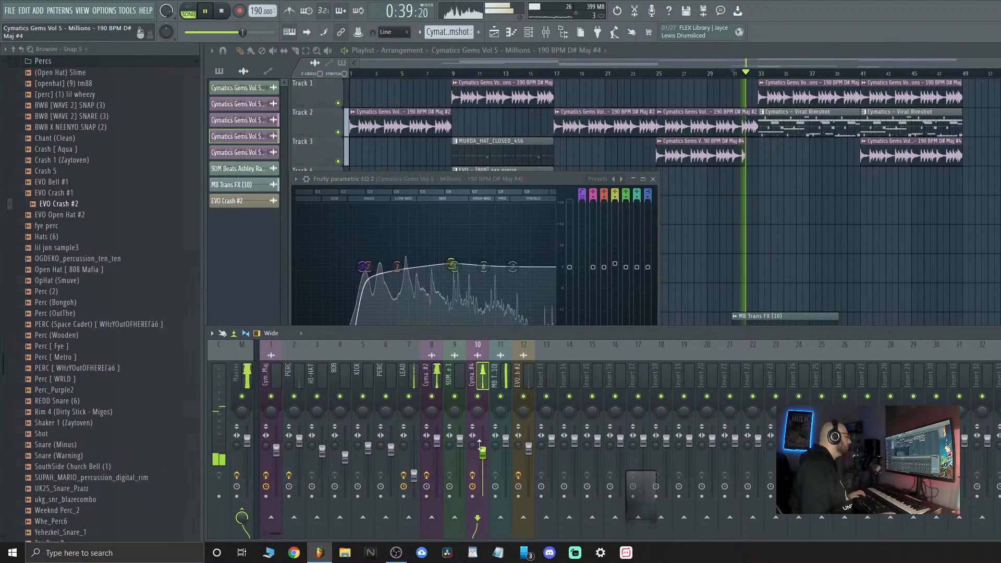
drag(482, 449, 482, 464)
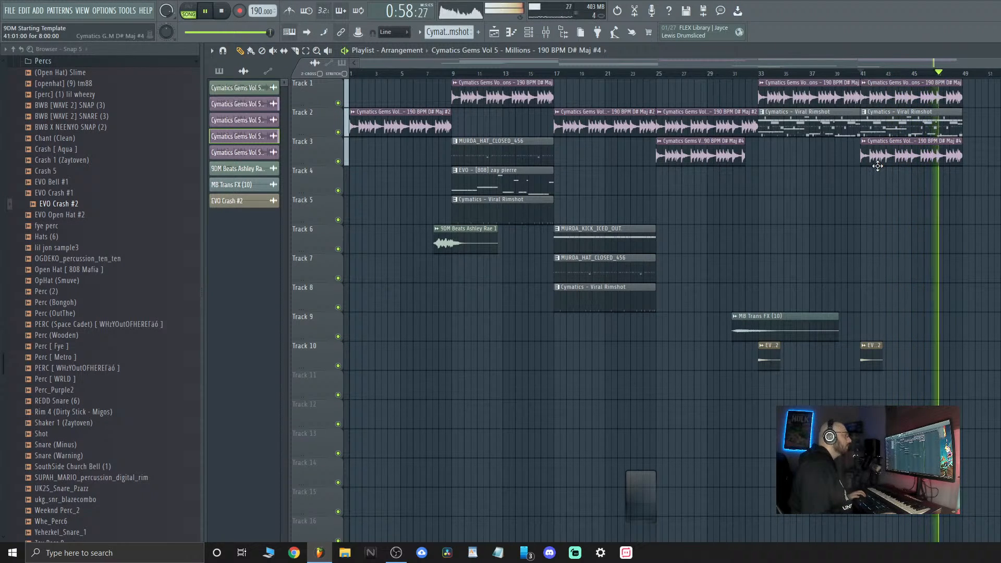
Make the pitch-shifted Millions clip at bar 41 on Track 3 unique and set its channel volume to 30% (-19.6 dB), checking by ear
key(space)
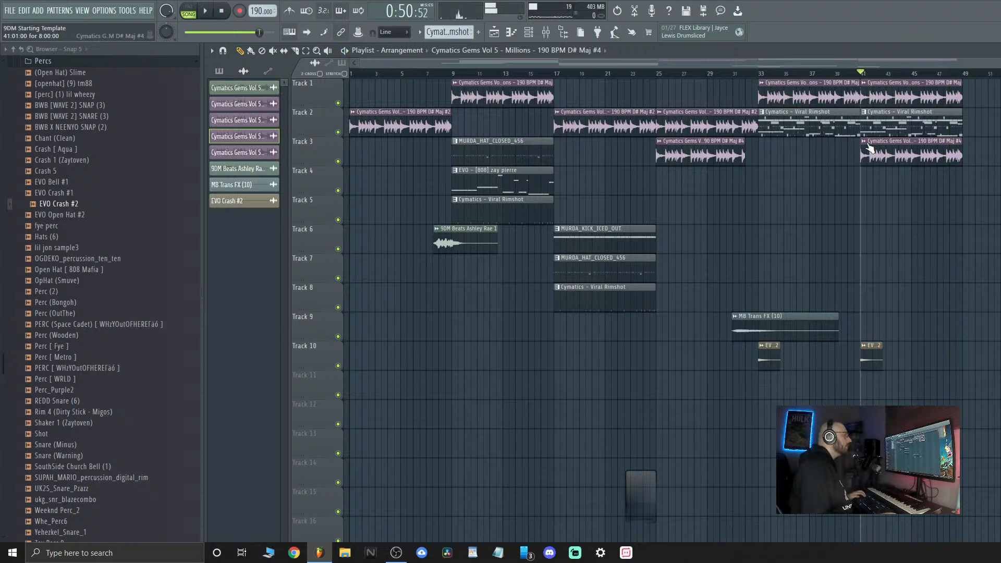
click(863, 140)
click(894, 219)
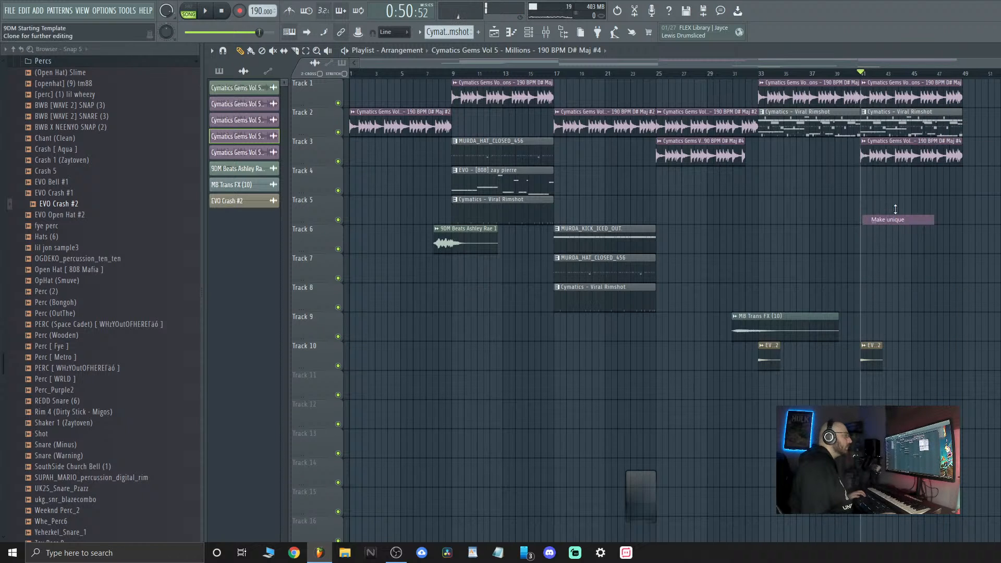
double_click(886, 155)
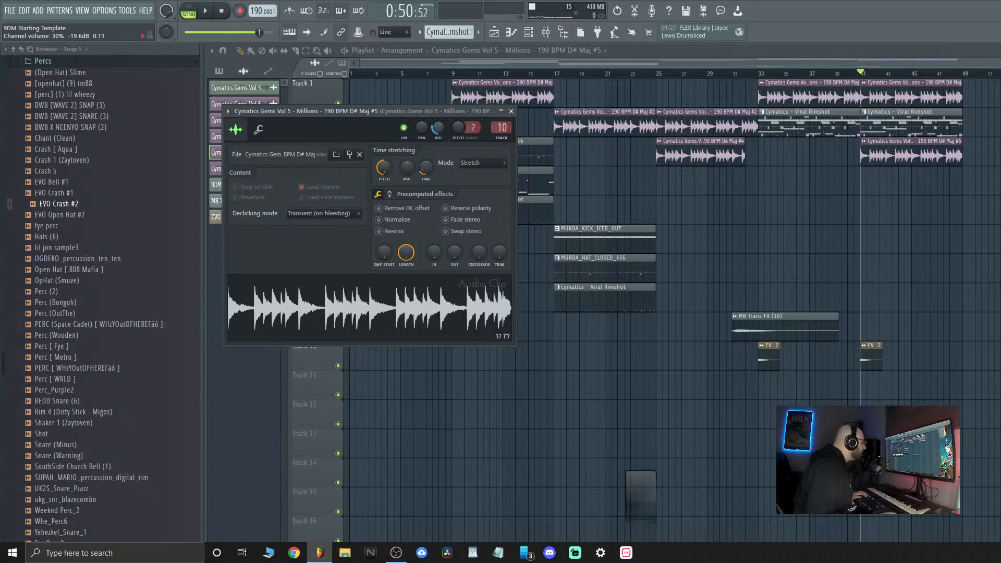
key(space)
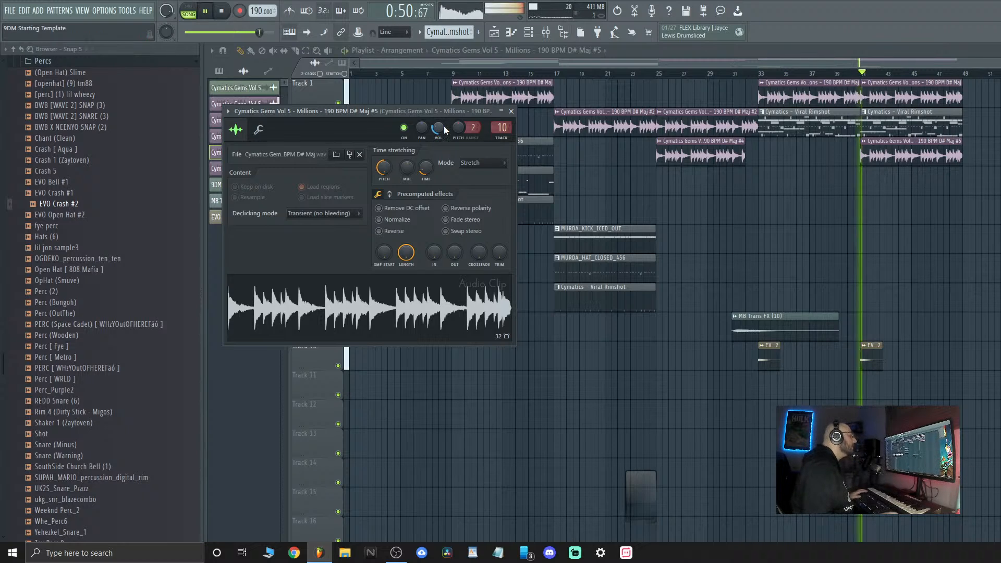
click(511, 111)
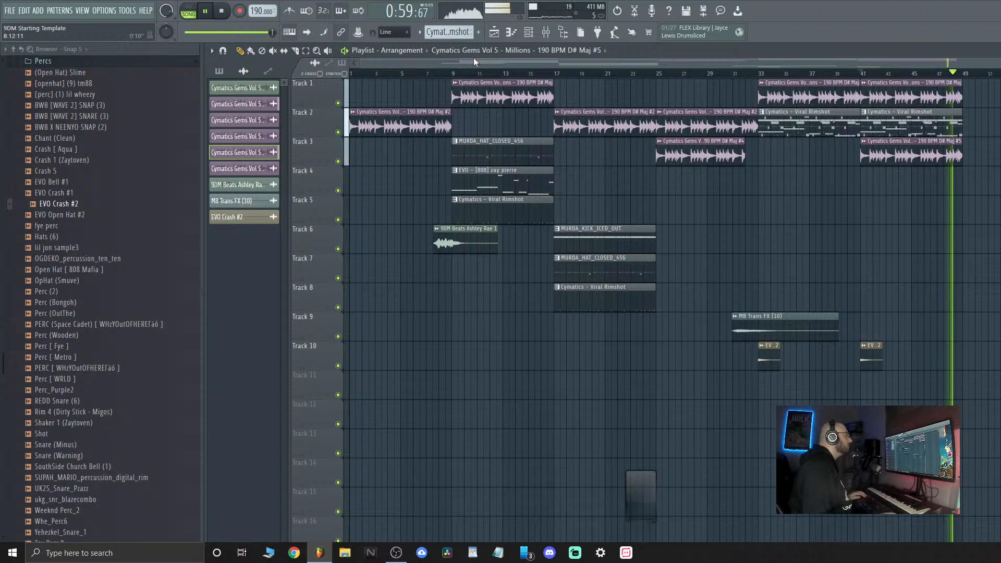
Set the KICK mixer track volume to 82% (-4.3 dB) and play the section from bar 41
key(F9)
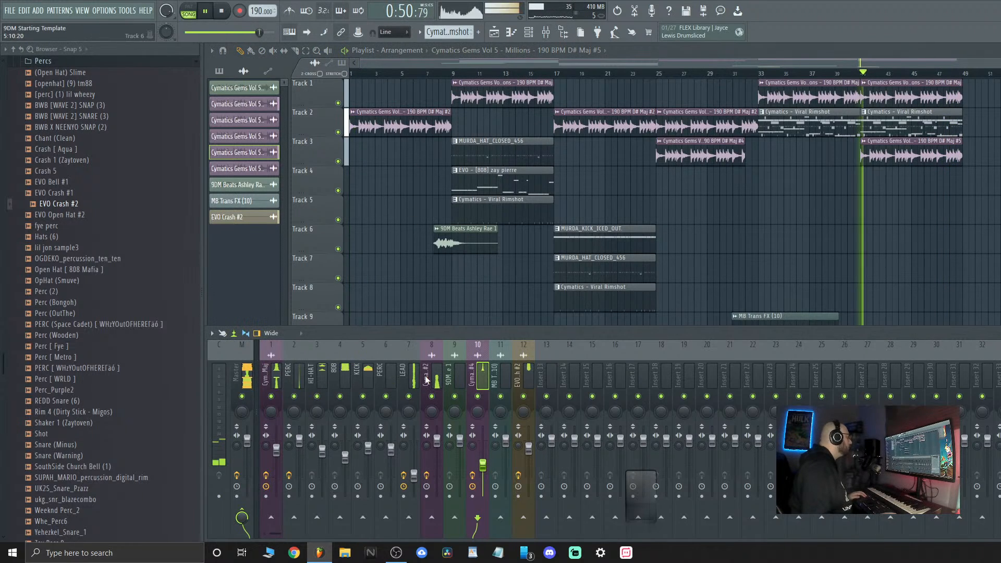
click(368, 376)
click(343, 381)
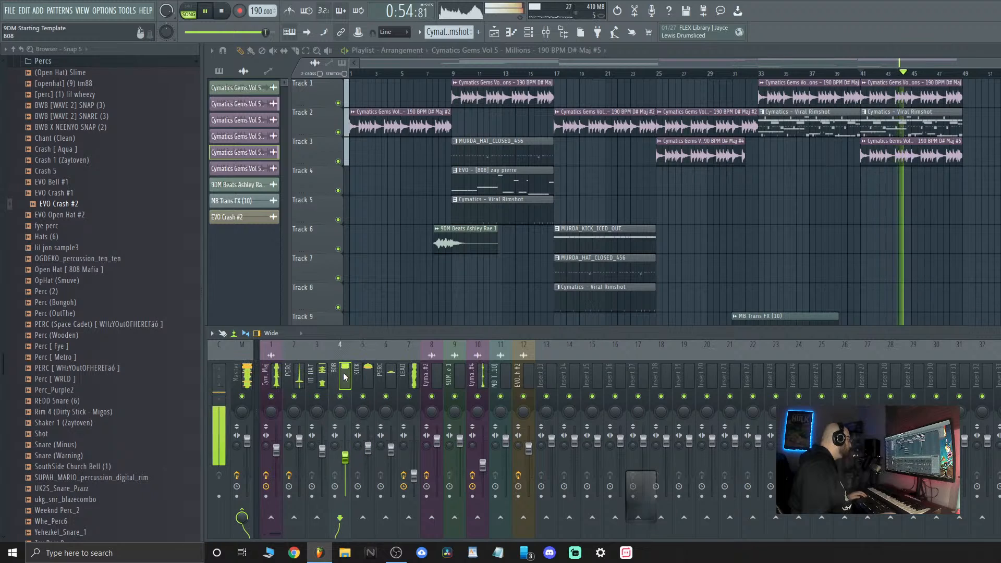
click(372, 381)
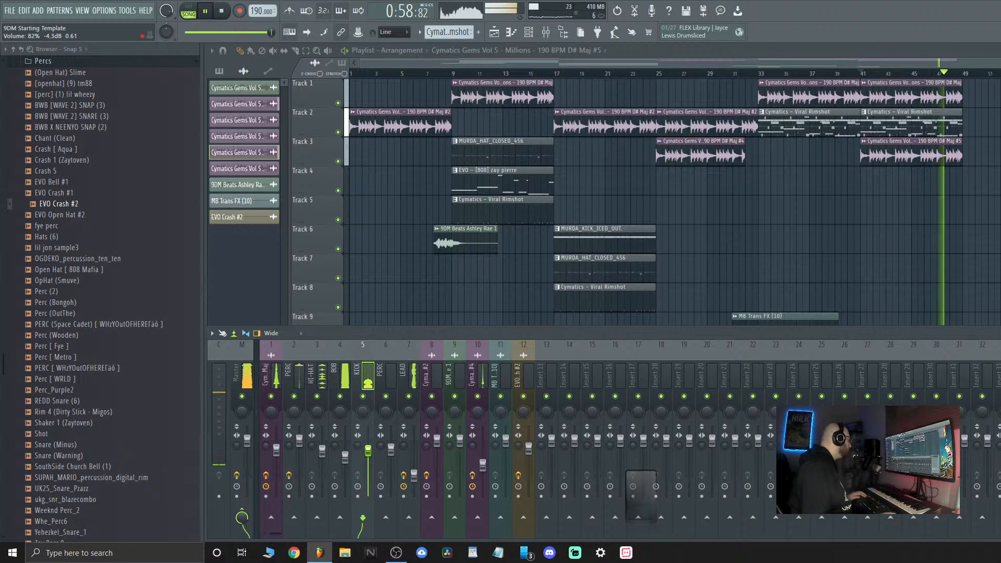
drag(372, 451, 372, 449)
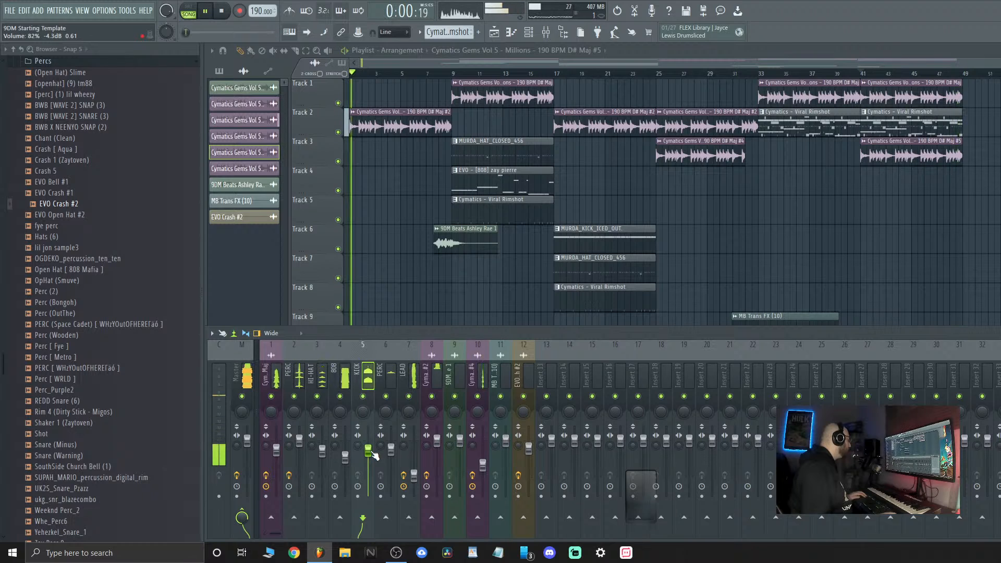
click(861, 74)
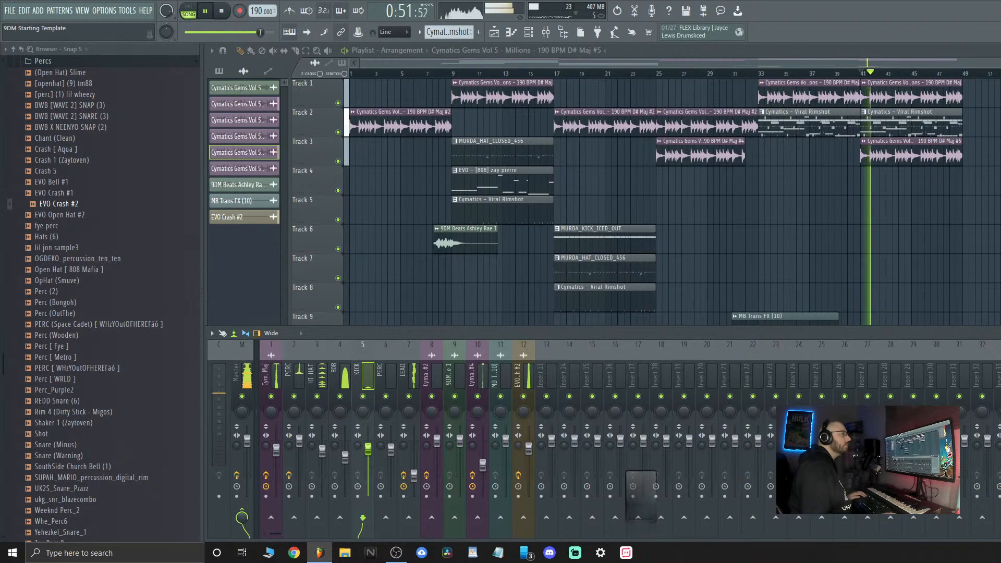
Stop playback, show all channels in the channel rack and enlarge it to list every channel down to EVO Crash #2
key(F7)
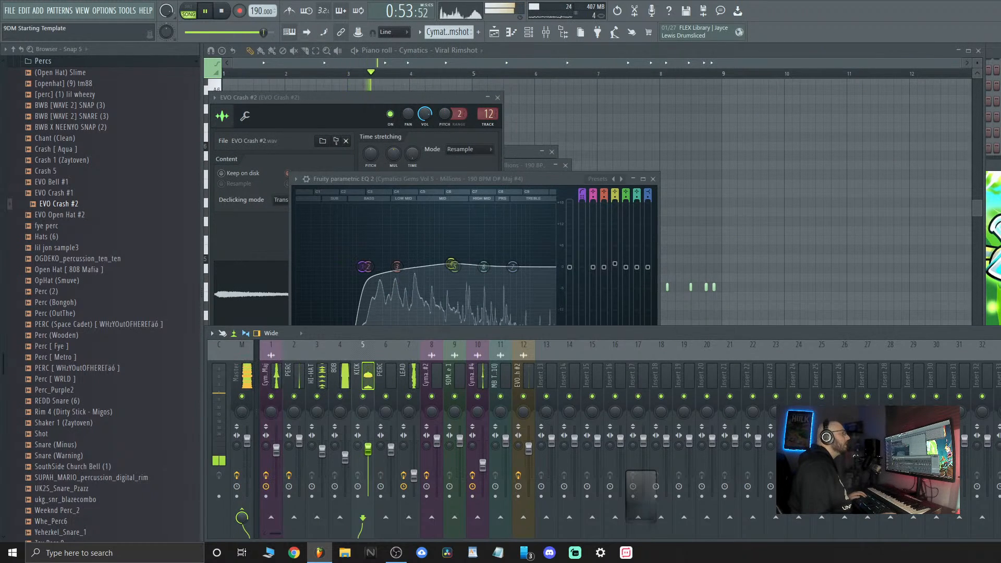
click(978, 50)
key(space)
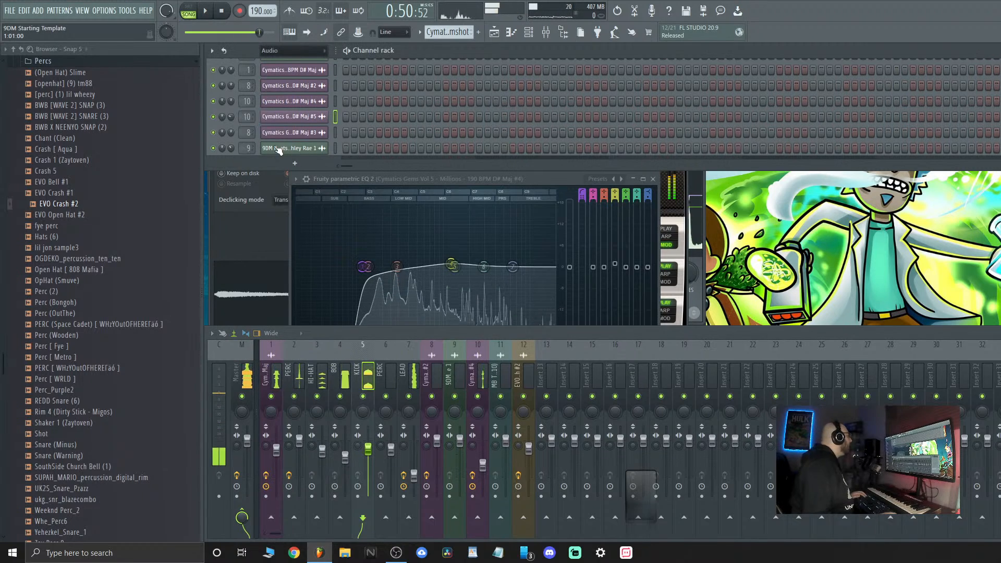
click(315, 52)
click(276, 61)
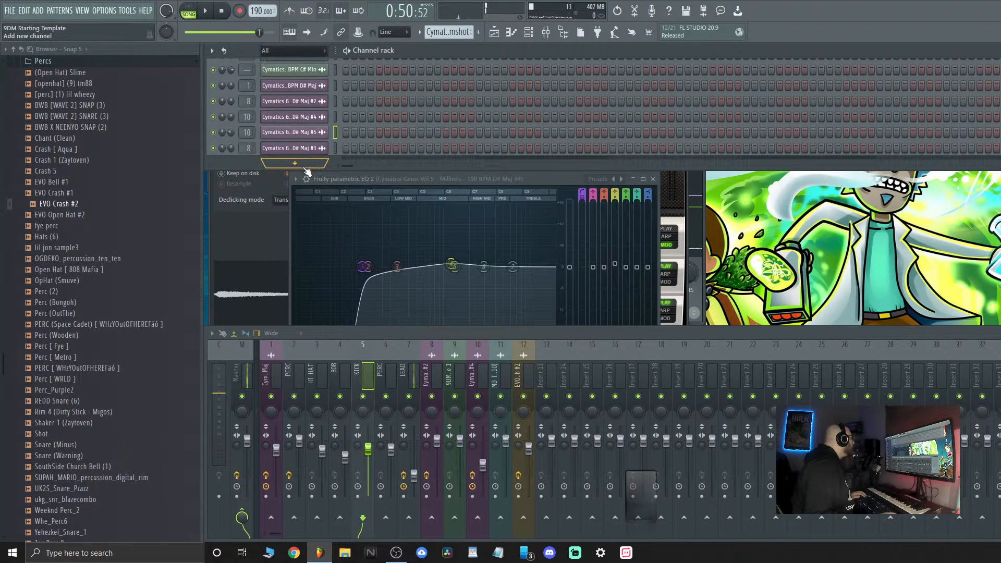
drag(251, 168, 258, 300)
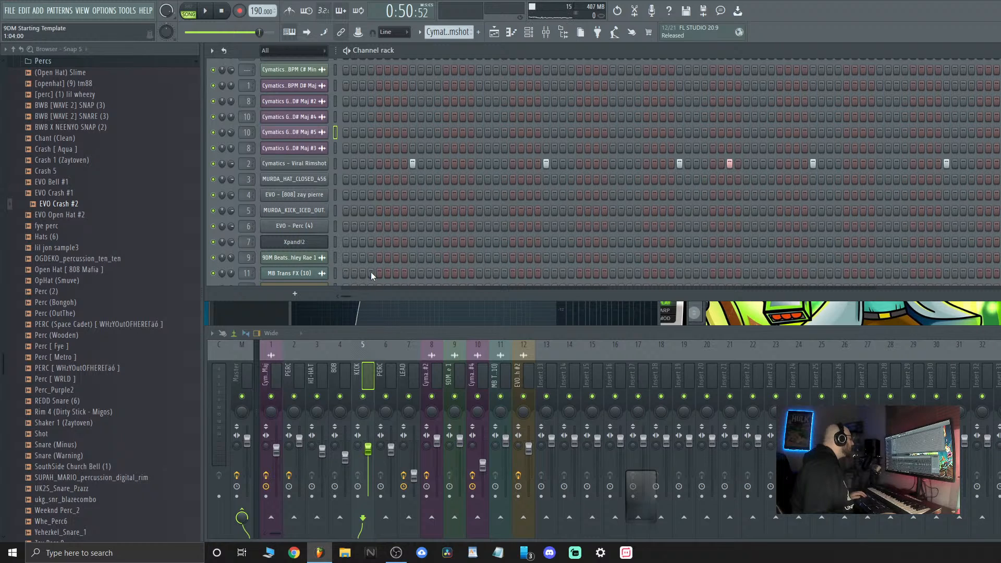
scroll(371, 271, down, 2)
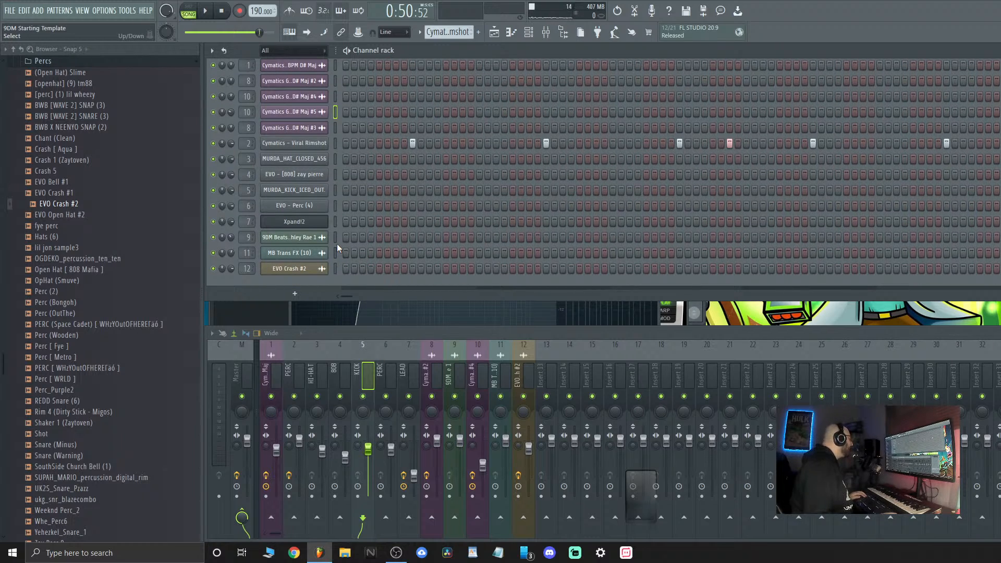
Play the section from bar 41 and set the MURDA_KICK_ICED_OUT channel to cut itself
key(space)
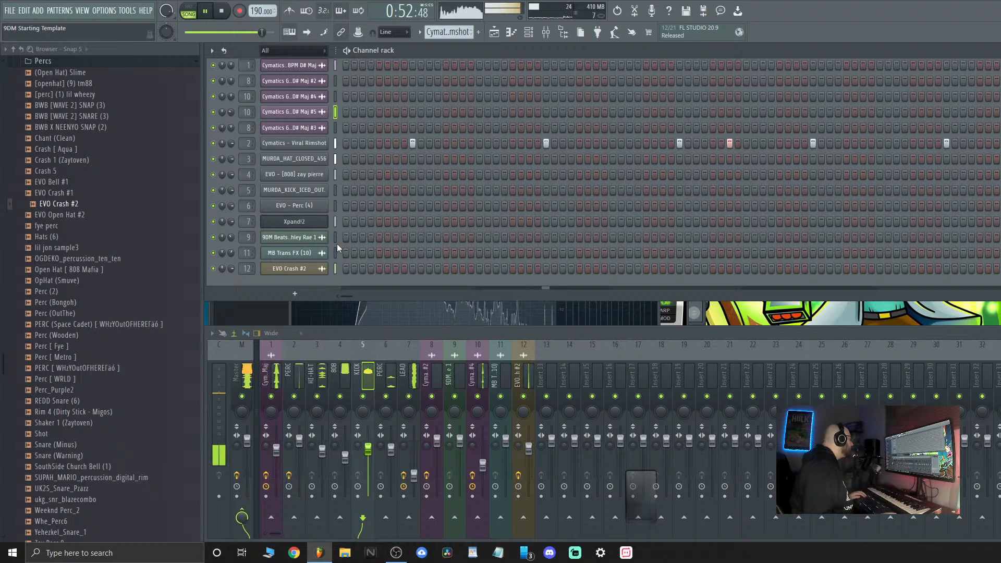
key(space)
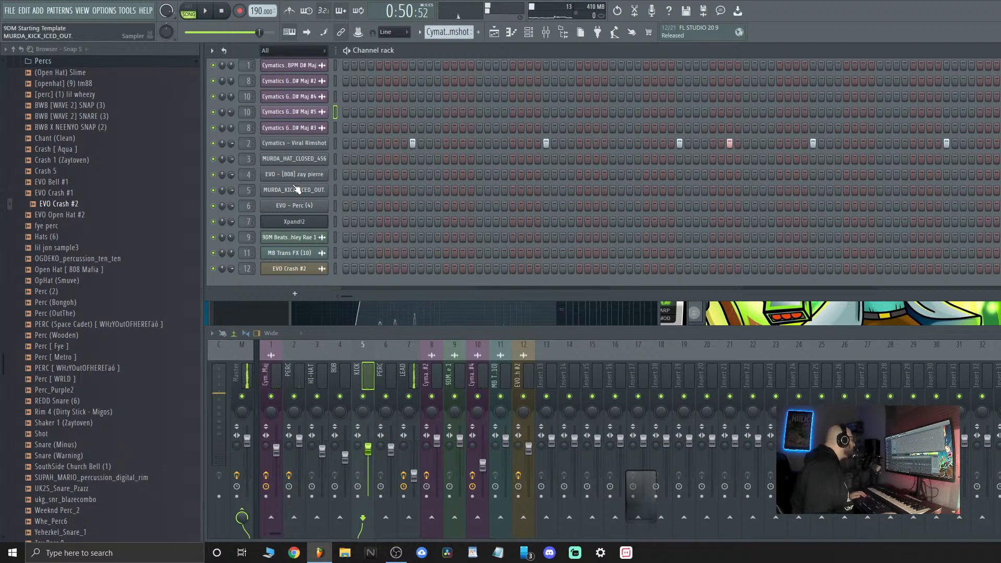
right_click(294, 191)
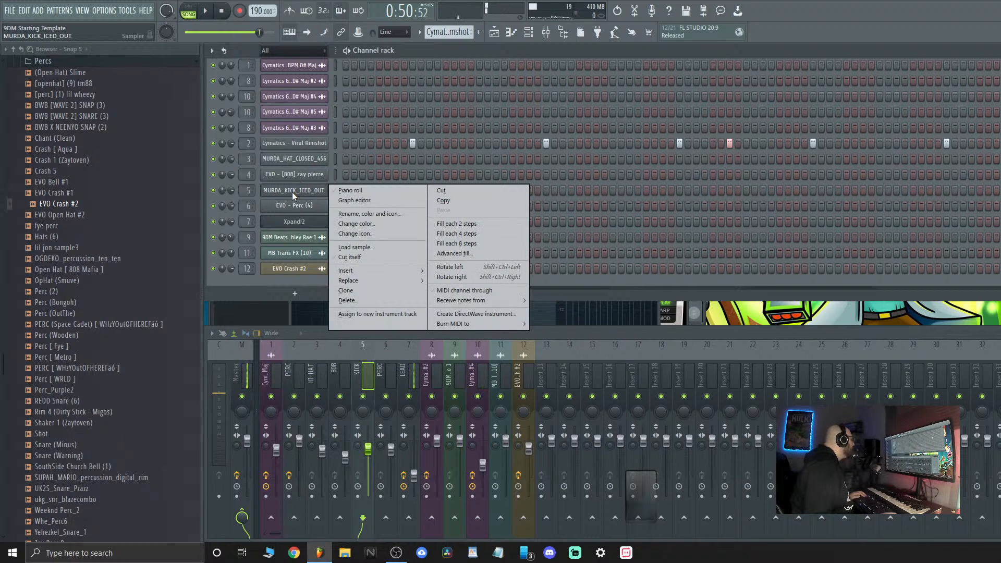
click(361, 252)
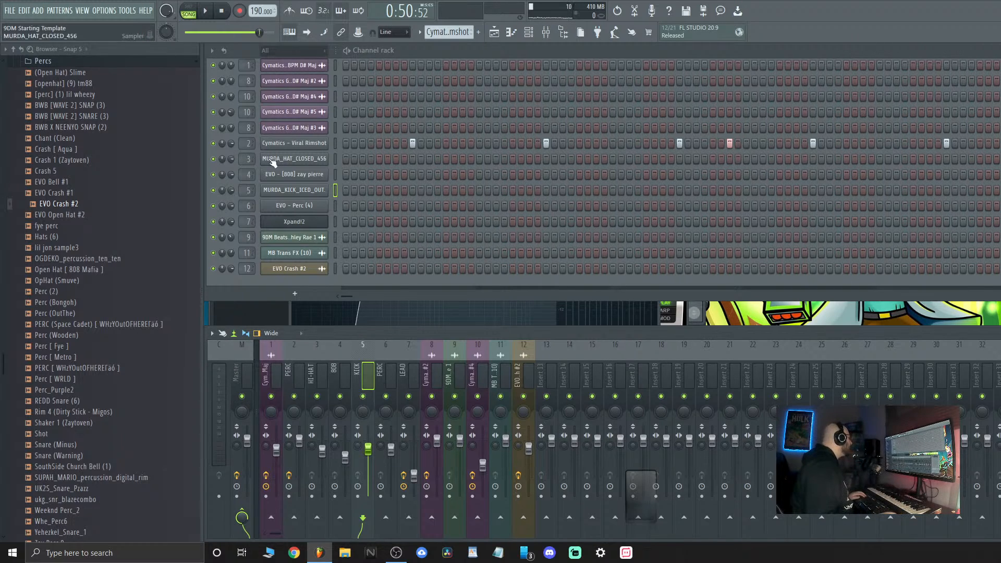
Place an EVO Crash #2 copy at about bar 23 on Track 10, make it unique and reverse its sample
click(494, 33)
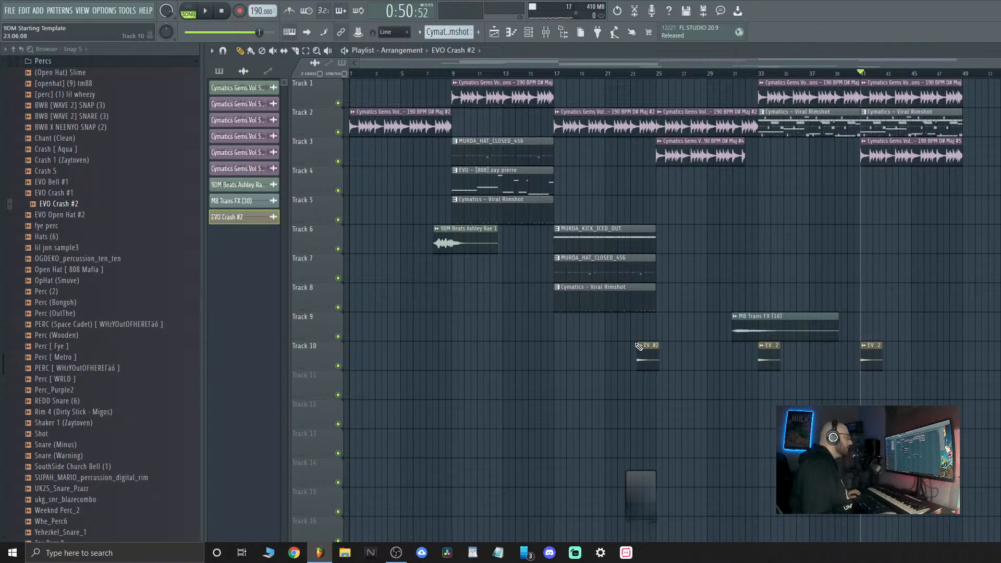
right_click(639, 347)
click(657, 424)
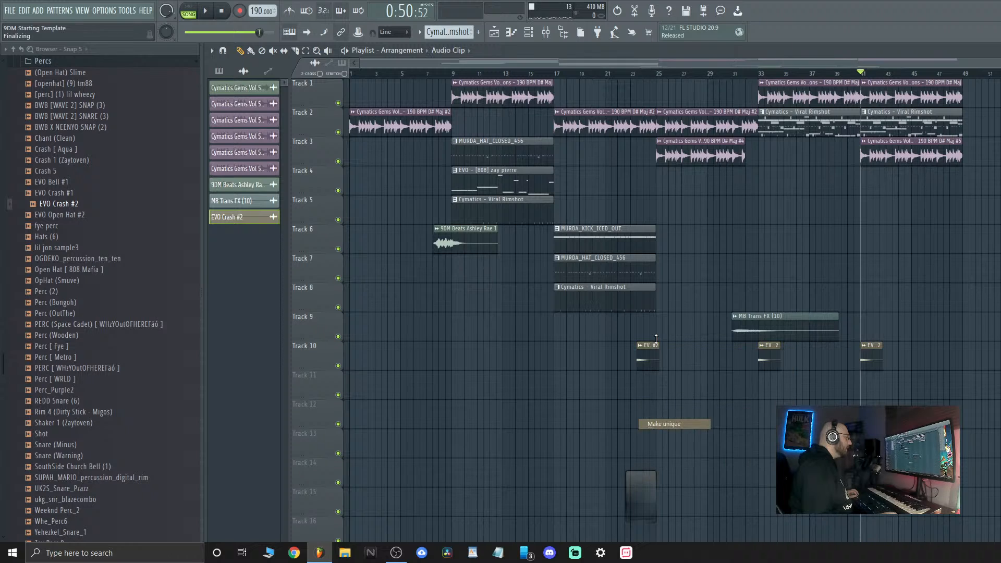
double_click(647, 355)
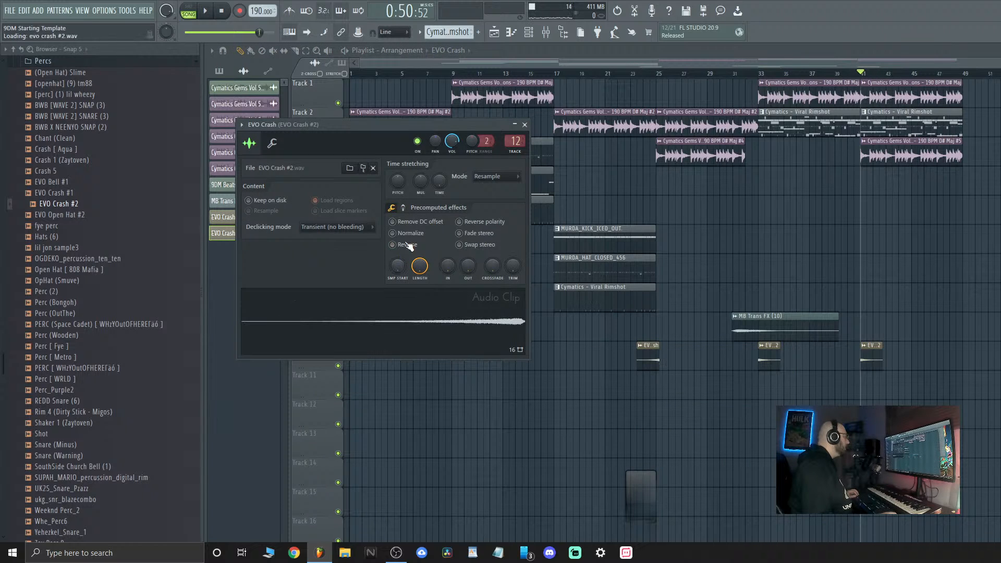
Move the reversed EVO Crash clip on Track 10 to end at bar 25 and play the transition from about bar 23
scroll(667, 365, up, 6)
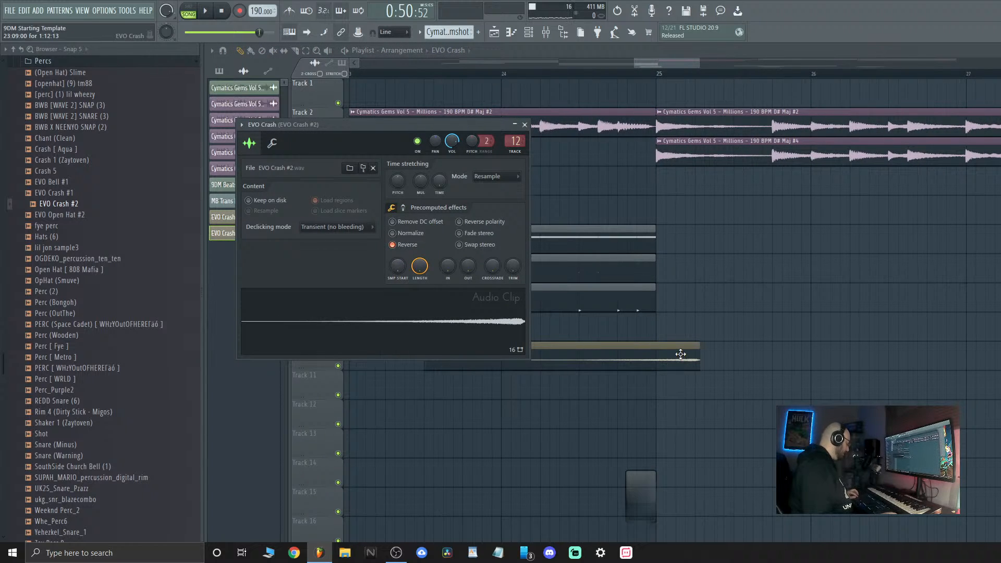
key(Escape)
drag(680, 354, 643, 358)
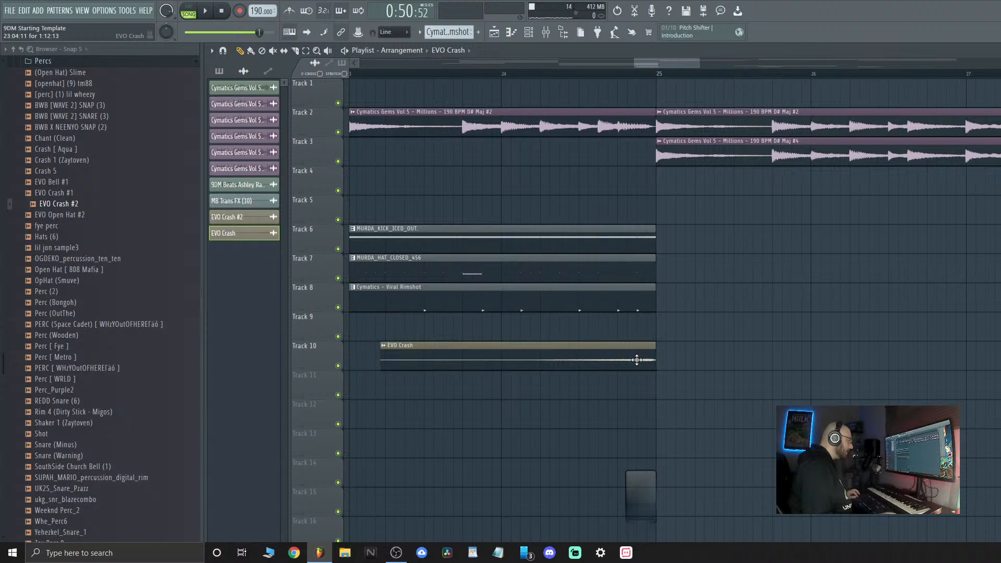
scroll(637, 360, down, 5)
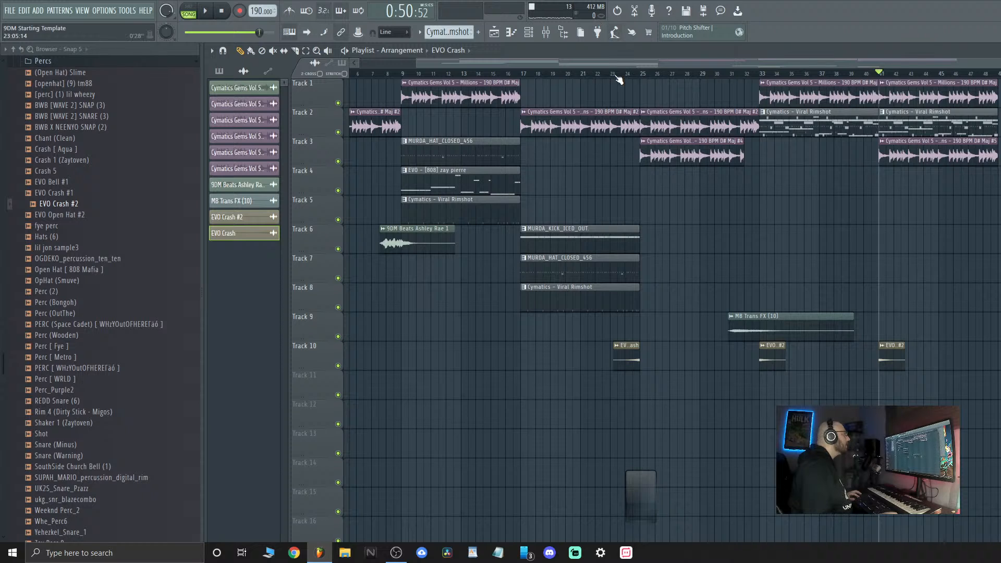
click(616, 74)
key(space)
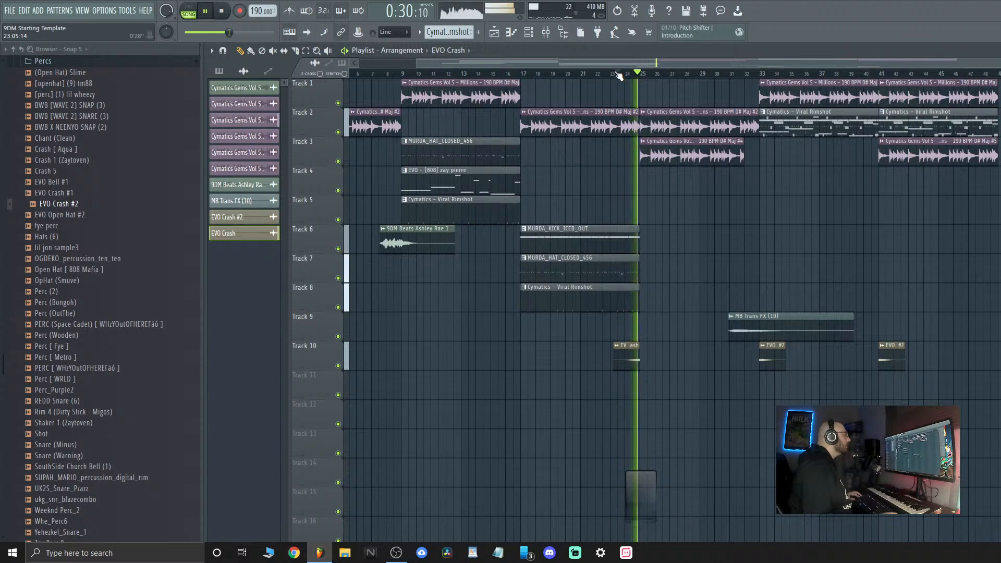
Copy the MURDA_HAT_CLOSED_456 clip after itself on Track 7, trimming its start to bar 26, and add a Viral Rimshot copy at bar 25 on Track 8
click(619, 257)
click(650, 276)
drag(671, 273, 655, 272)
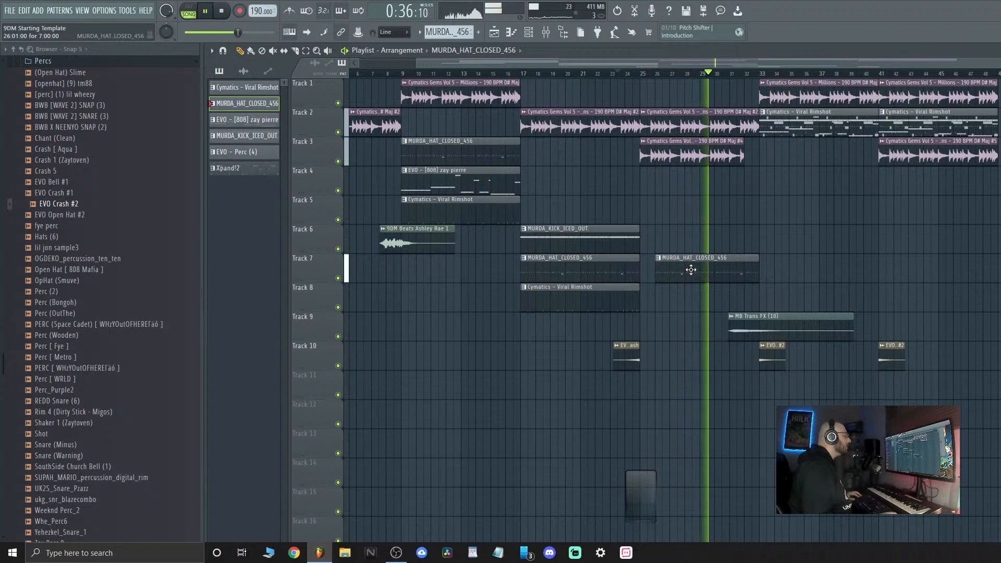
click(594, 300)
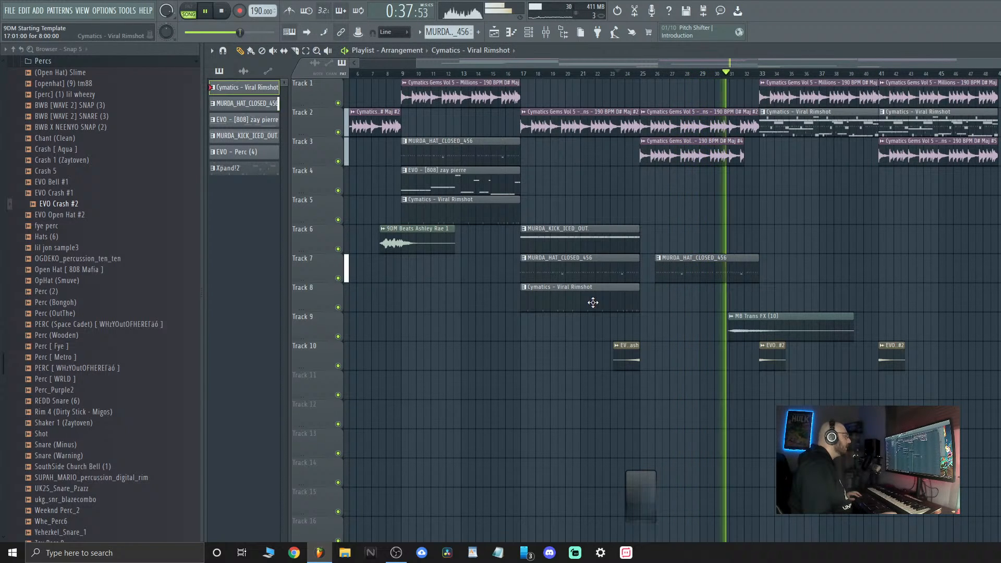
click(640, 296)
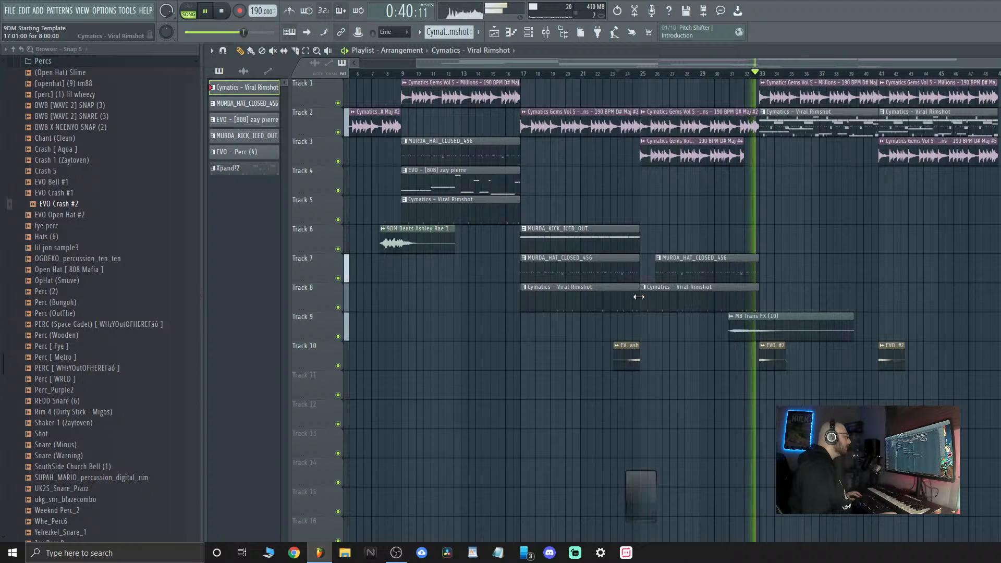
Trim the start of the Viral Rimshot copy on Track 8 to about the middle of bar 31 and play the section
drag(638, 297, 734, 294)
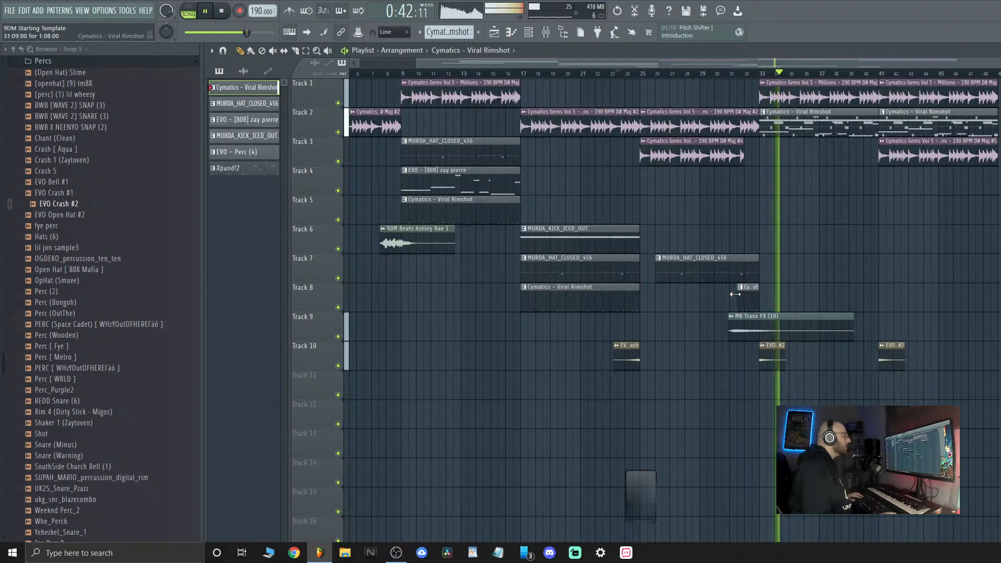
key(space)
key(space)
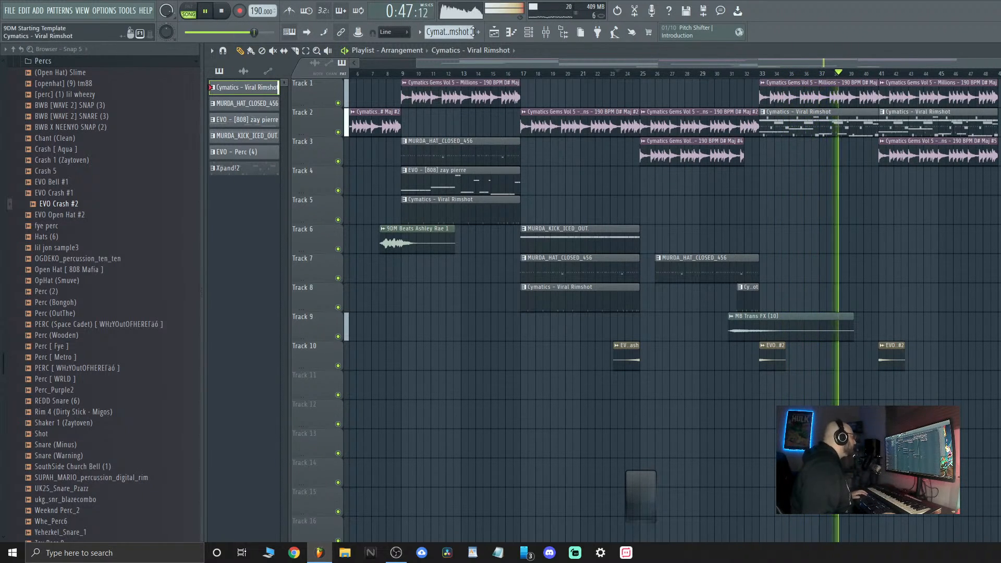
Select all playlist clips from bar 9 through bar 49, leaving out the intro melody and vocal clips, and duplicate them after bar 49
click(362, 61)
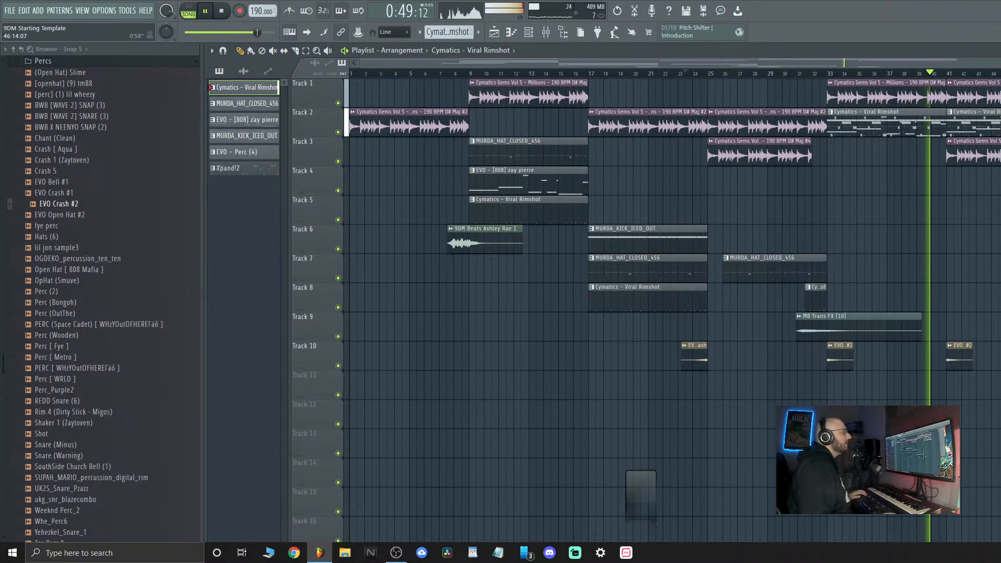
drag(991, 63, 1000, 62)
click(306, 50)
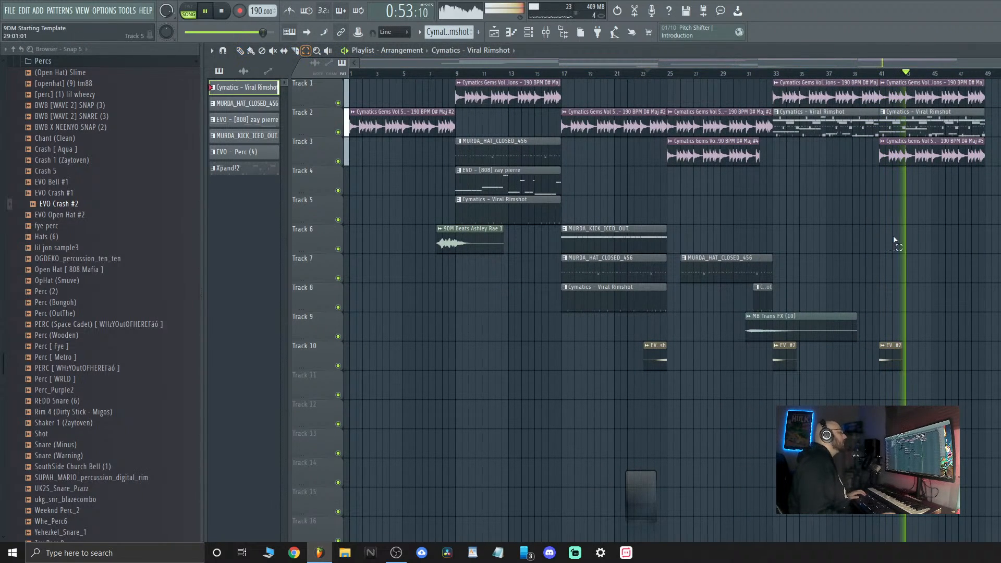
drag(1000, 457, 519, 7)
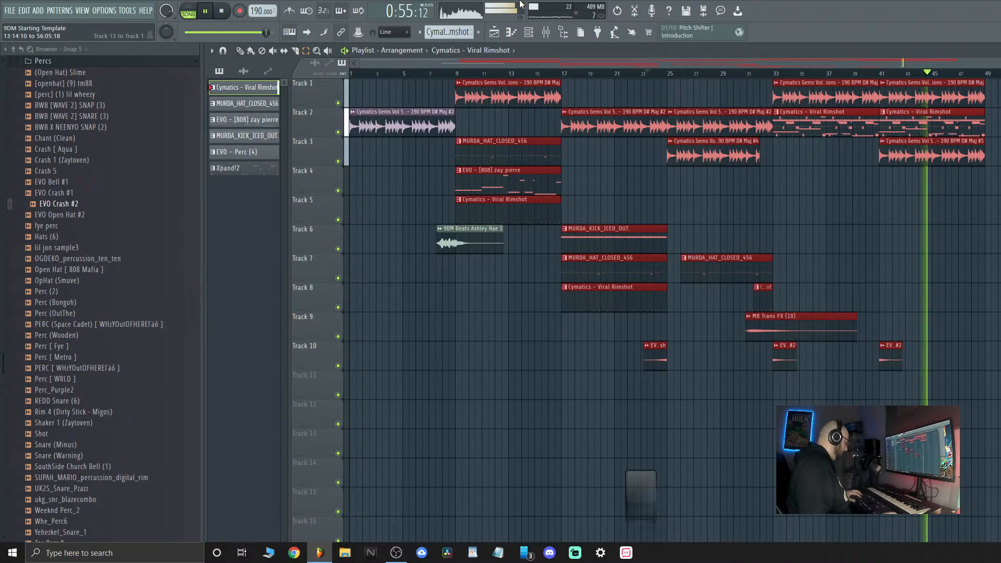
key(ctrl+b)
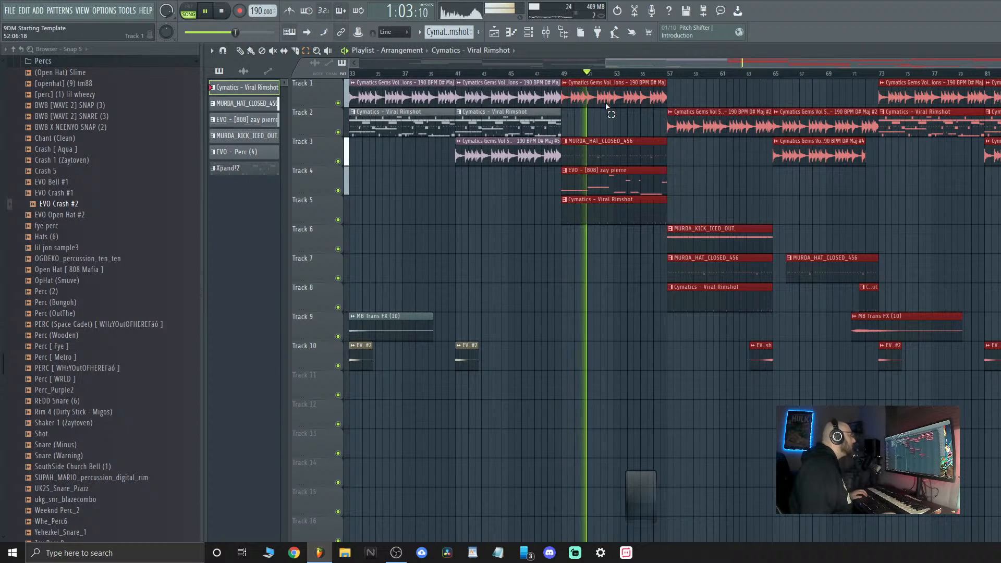
Delete the duplicated clips between bars 49 and 57 and move the remaining duplicates back to start at bar 49
drag(631, 281, 631, 71)
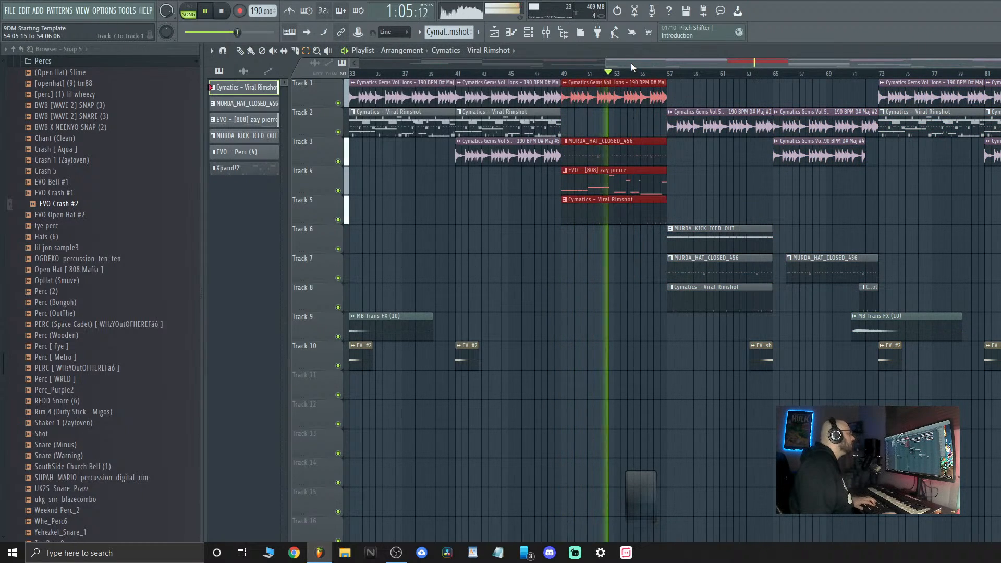
key(Delete)
key(space)
drag(1000, 457, 692, 2)
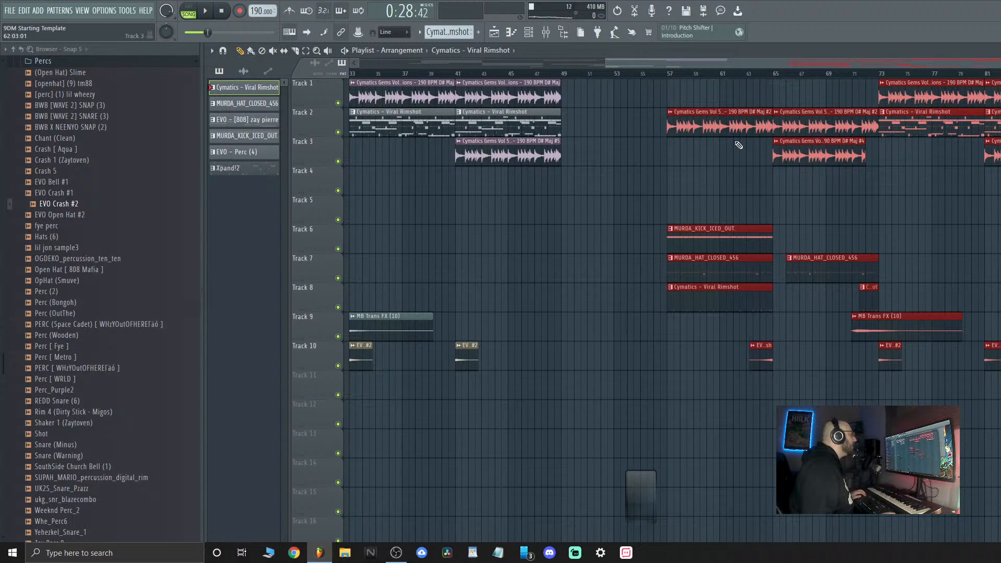
drag(718, 119, 630, 122)
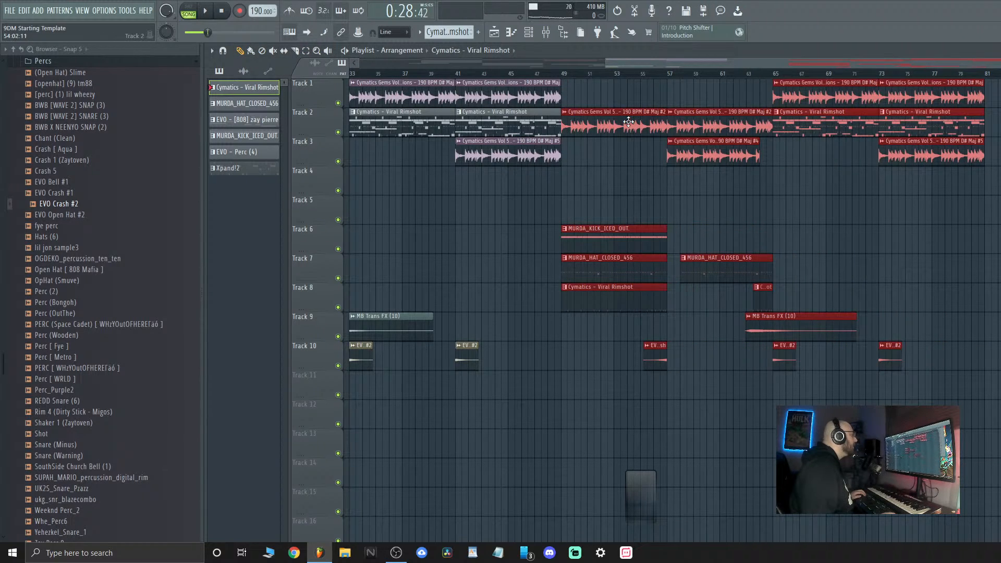
Play the transition from about bar 63, then check the end of the section at about bar 79
click(759, 76)
key(space)
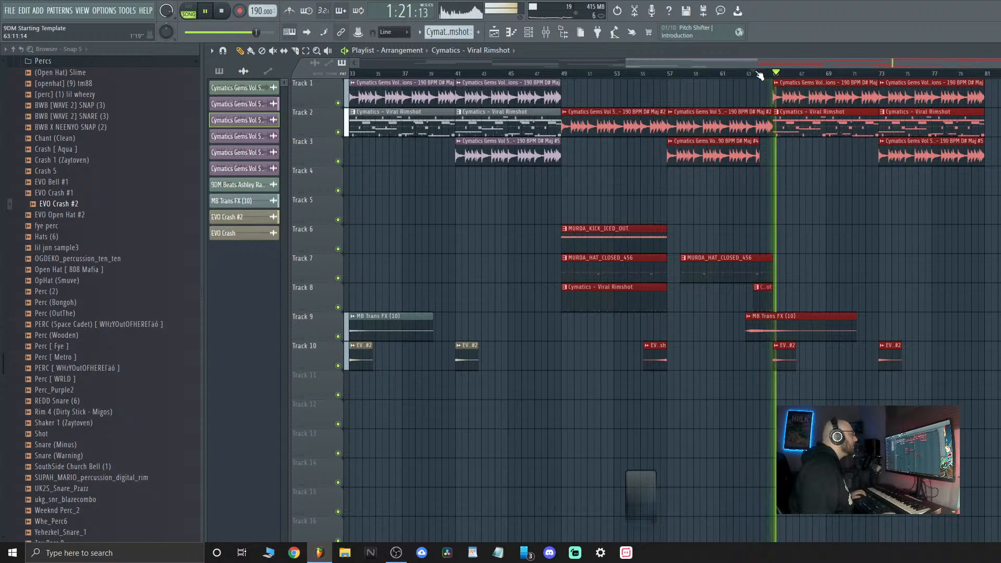
click(966, 74)
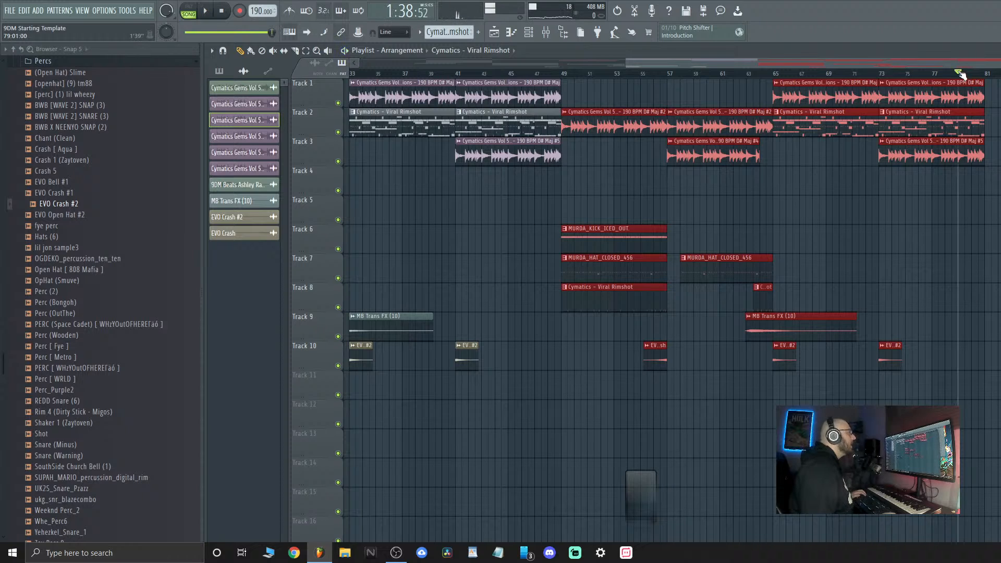
Duplicate the Track 1 and Track 3 melody clips from bar 73 to bar 81 and consolidate the copies into one audio clip
click(959, 205)
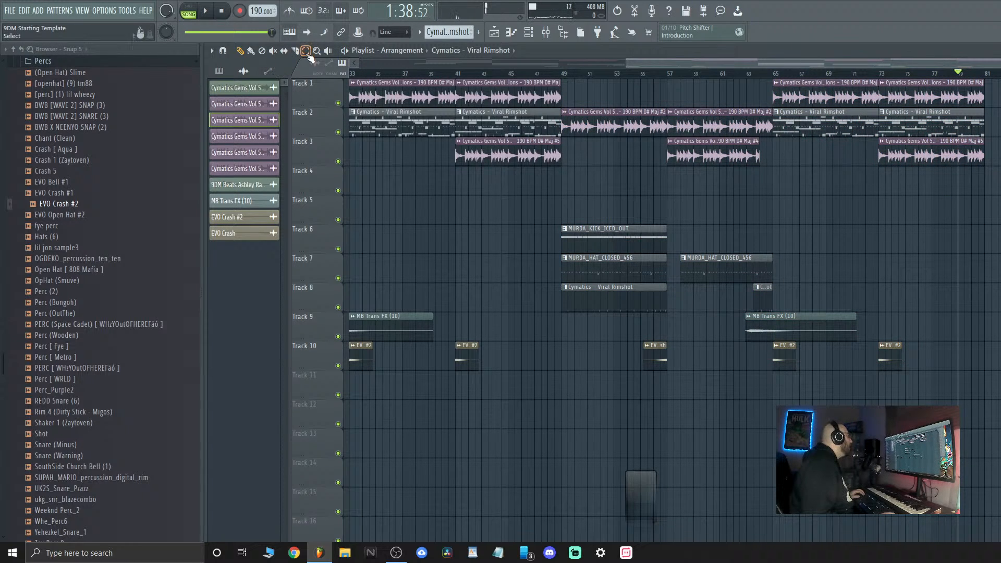
drag(985, 209, 936, 137)
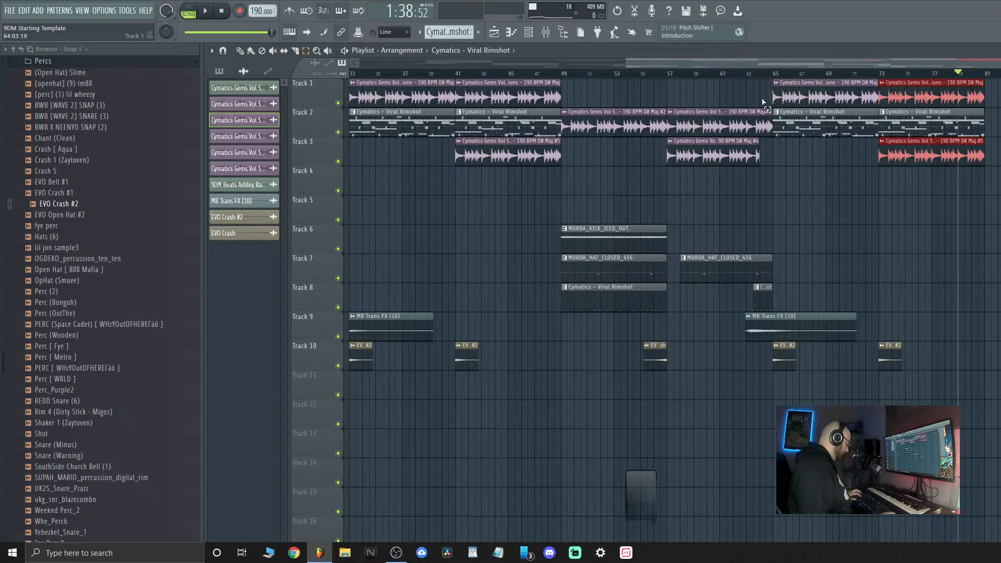
key(ctrl+b)
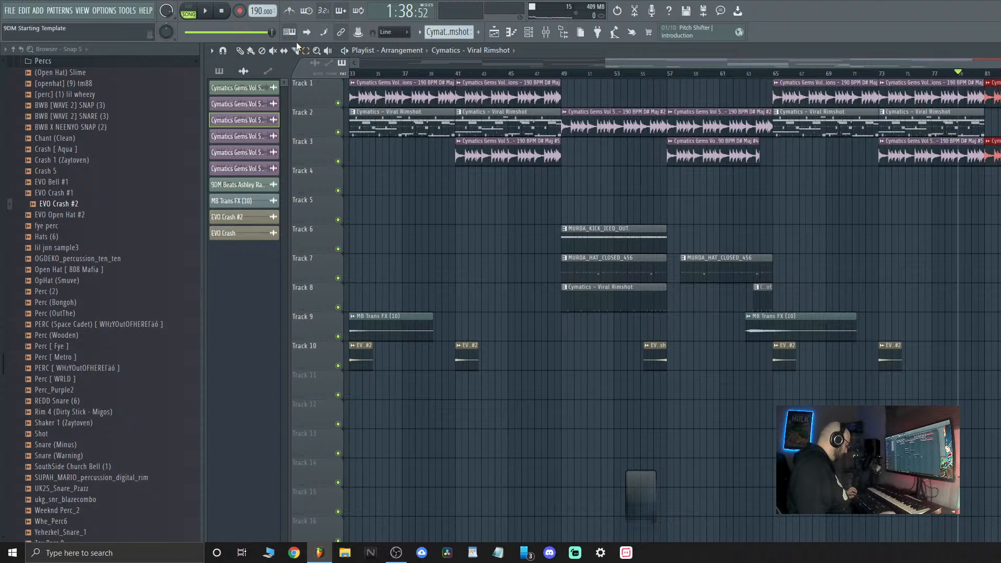
key(ctrl+r)
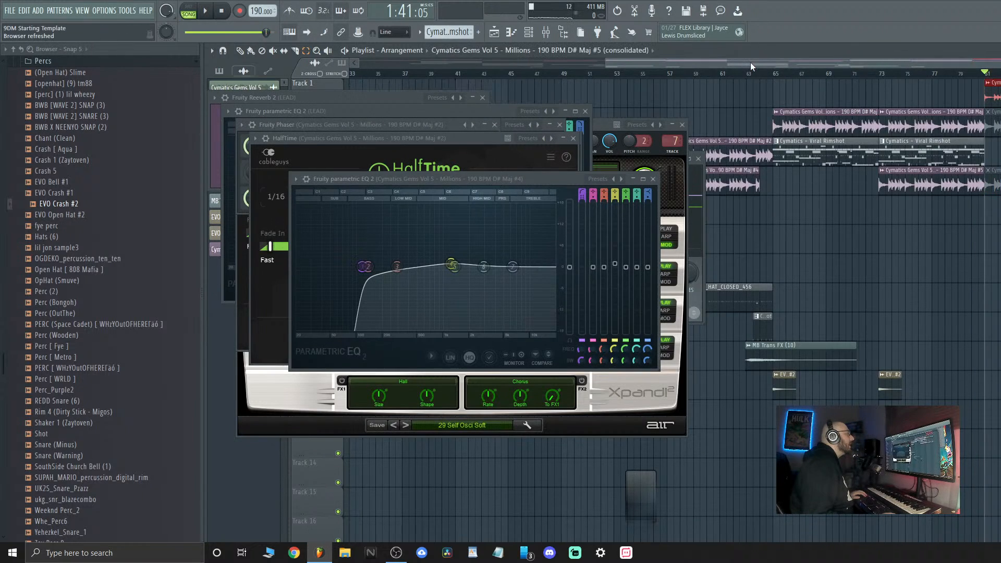
Route the consolidated melody clip to mixer insert 13 and set its time stretching mode to Stretch
drag(753, 64, 928, 69)
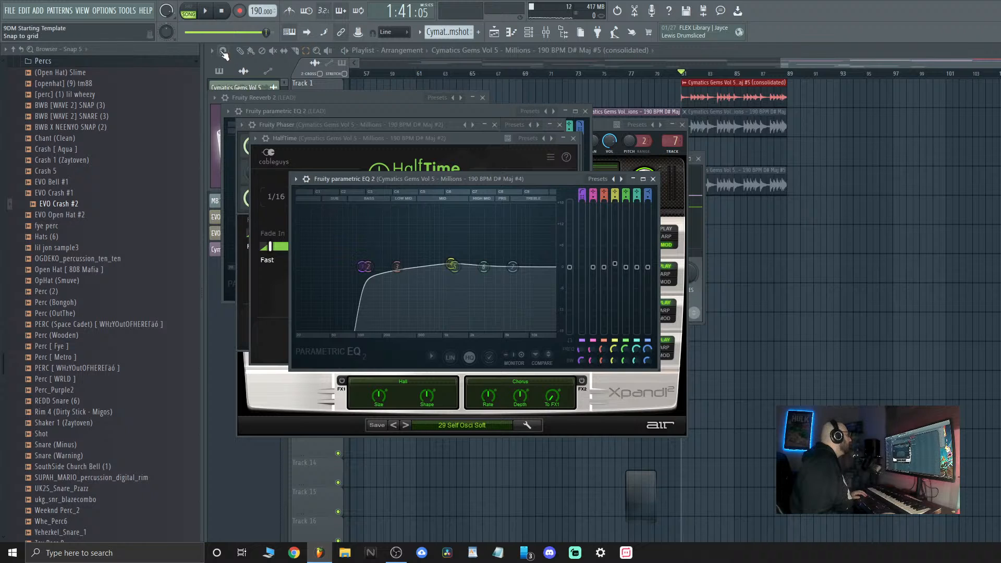
key(F12)
double_click(710, 93)
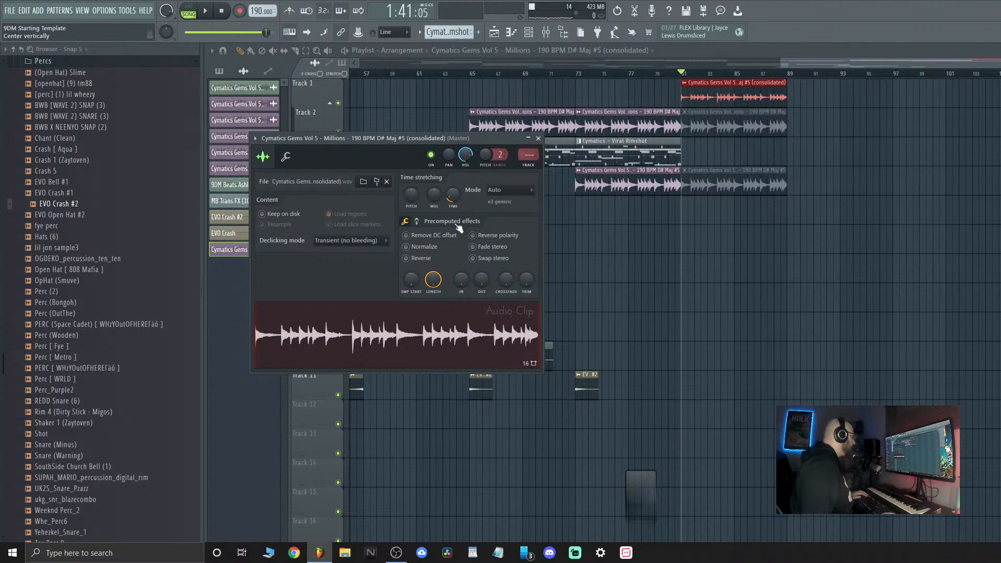
key(ctrl+l)
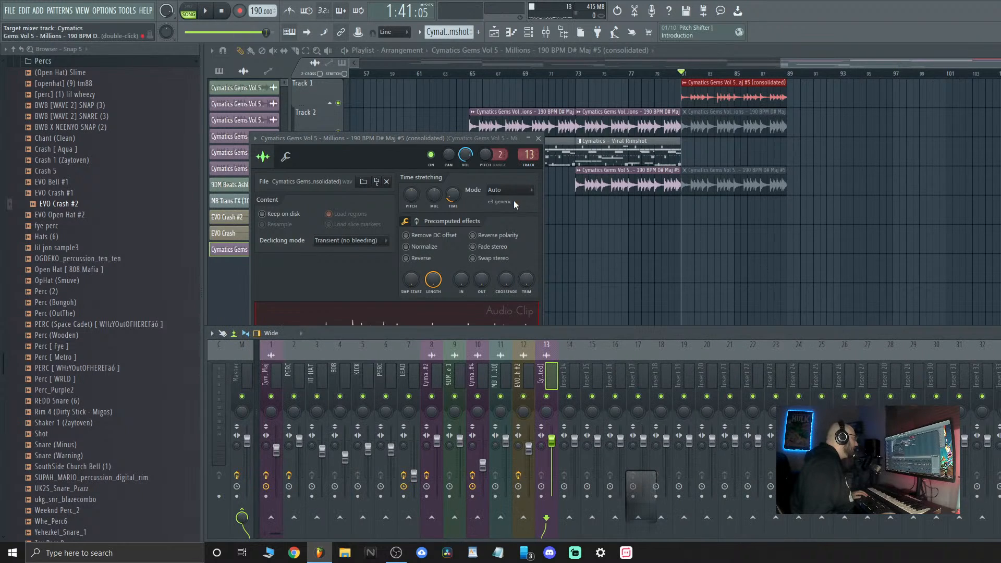
click(514, 191)
click(511, 221)
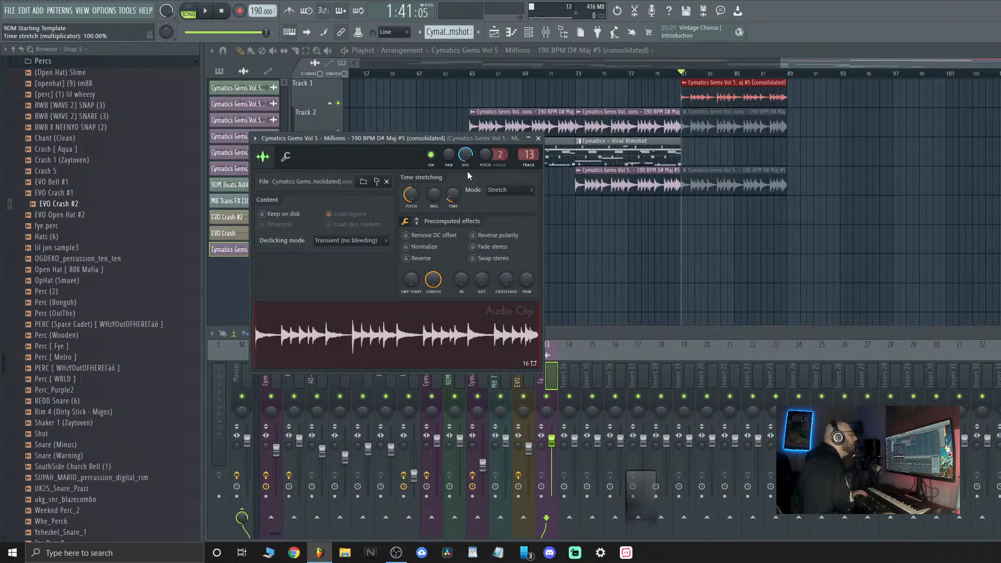
Play the consolidated melody clip and reset its time stretching pitch
key(space)
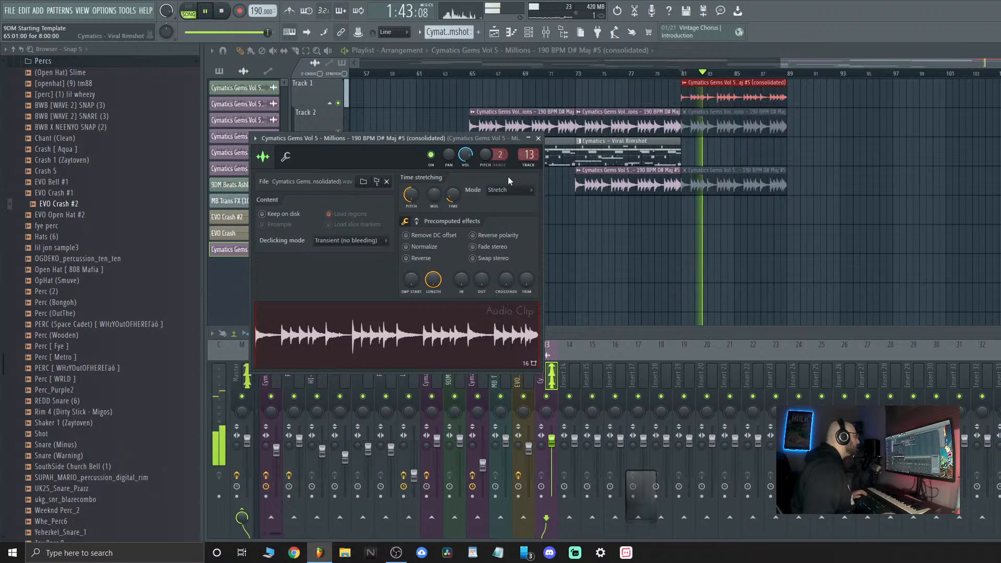
right_click(407, 196)
click(432, 201)
Replay the consolidated melody and add Fruity Phaser as the first effect on mixer insert 13
key(space)
key(space)
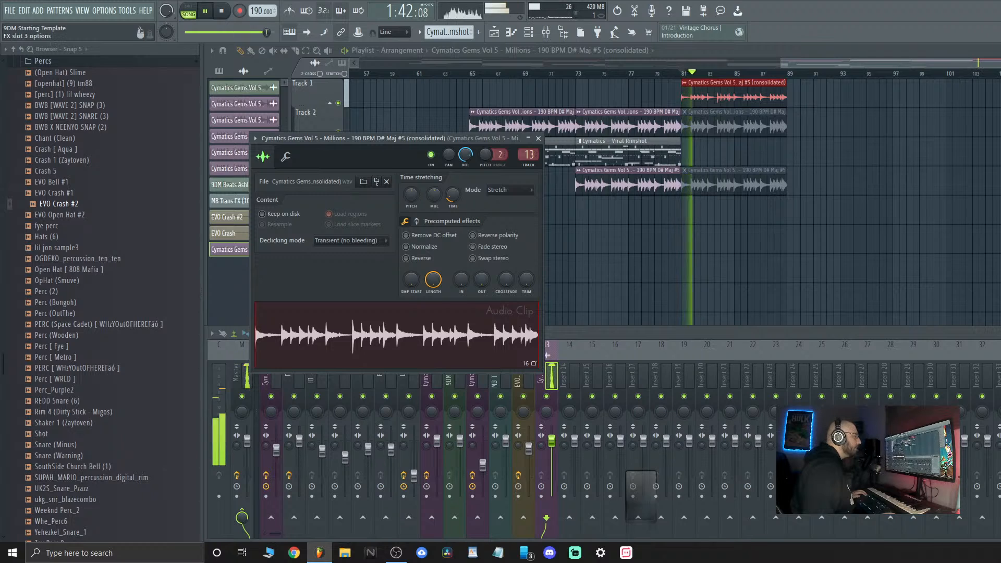
click(998, 366)
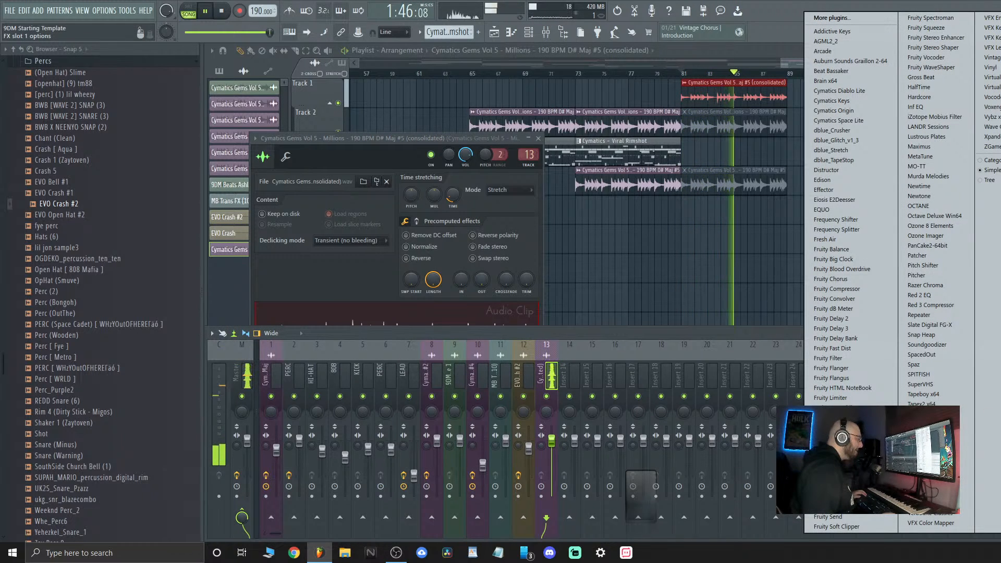
click(832, 477)
Try to load Murda Melodies in the second effect slot of mixer insert 13, dismissing its licence activation request
click(998, 378)
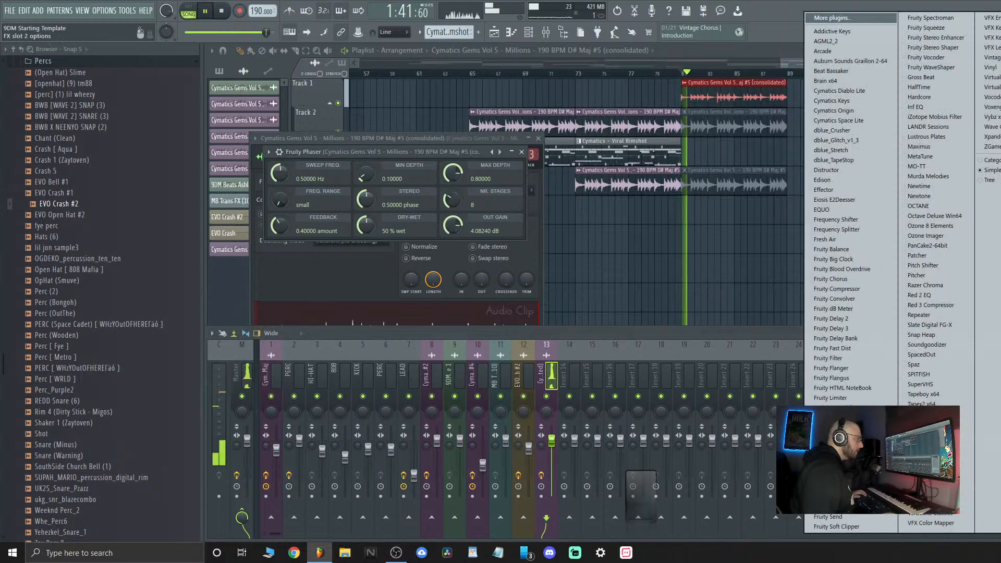
click(942, 177)
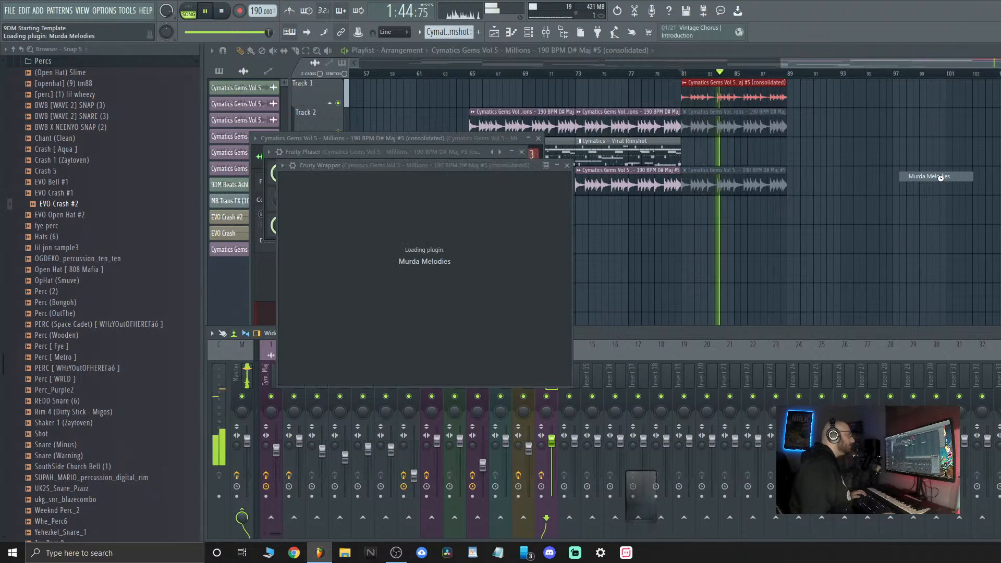
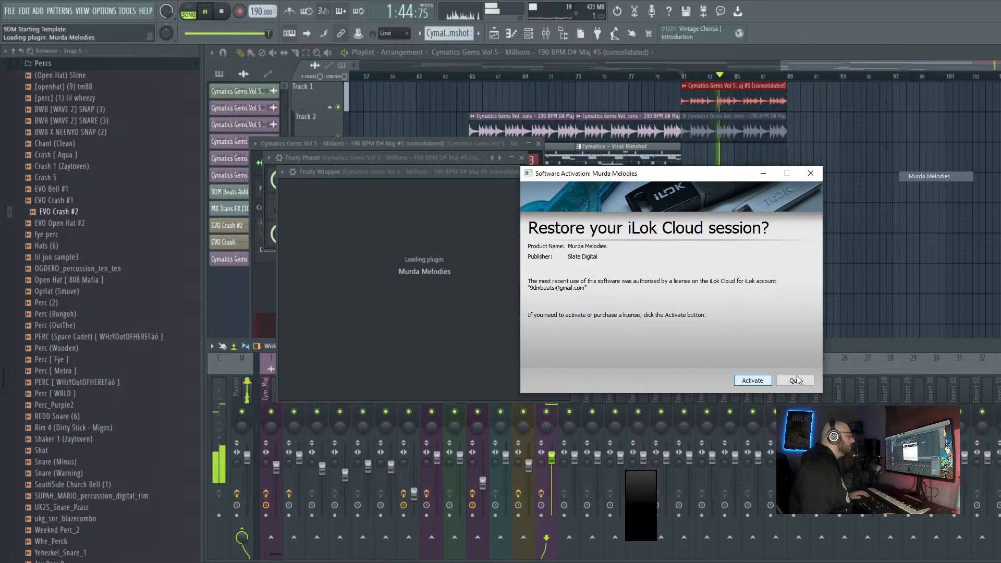
click(809, 175)
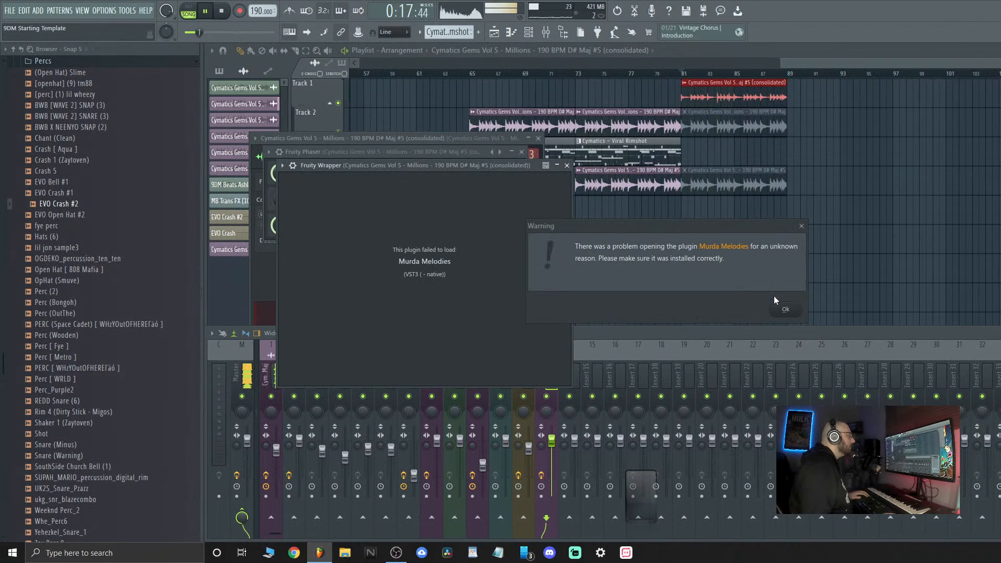
click(784, 308)
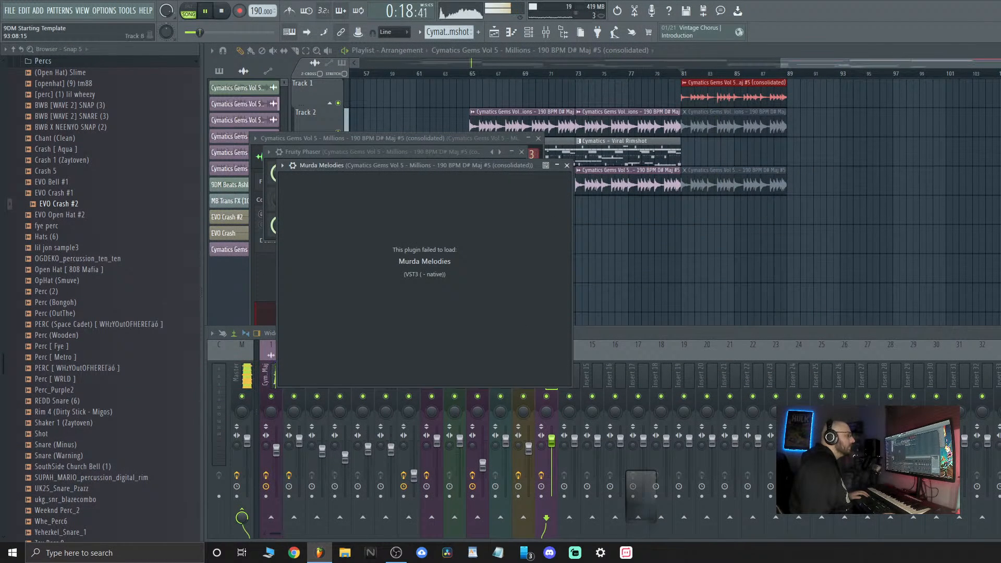
Load Spaz in the second effect slot of mixer insert 13 and audition its presets up to Nerve during playback
mouse_move(1000, 385)
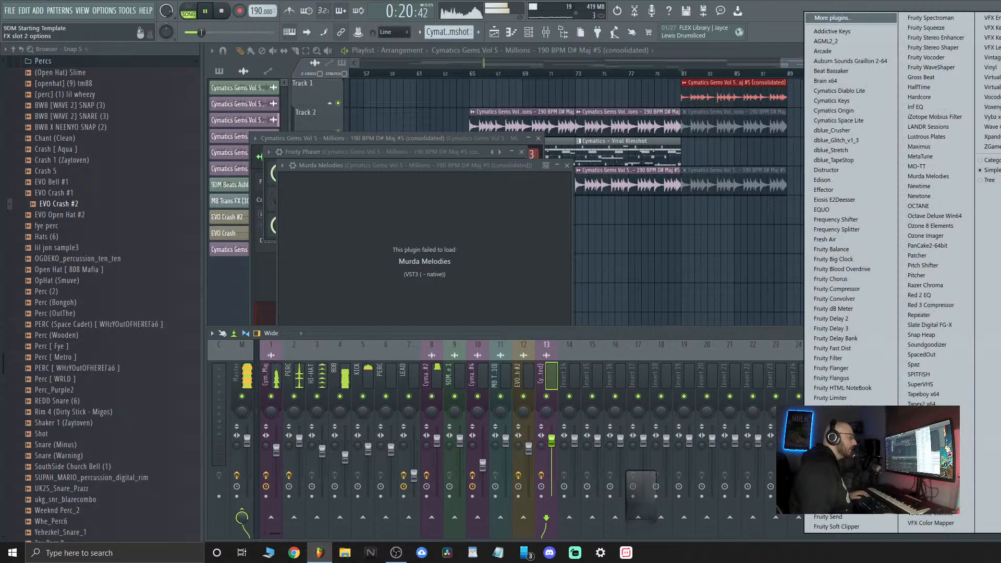
click(927, 364)
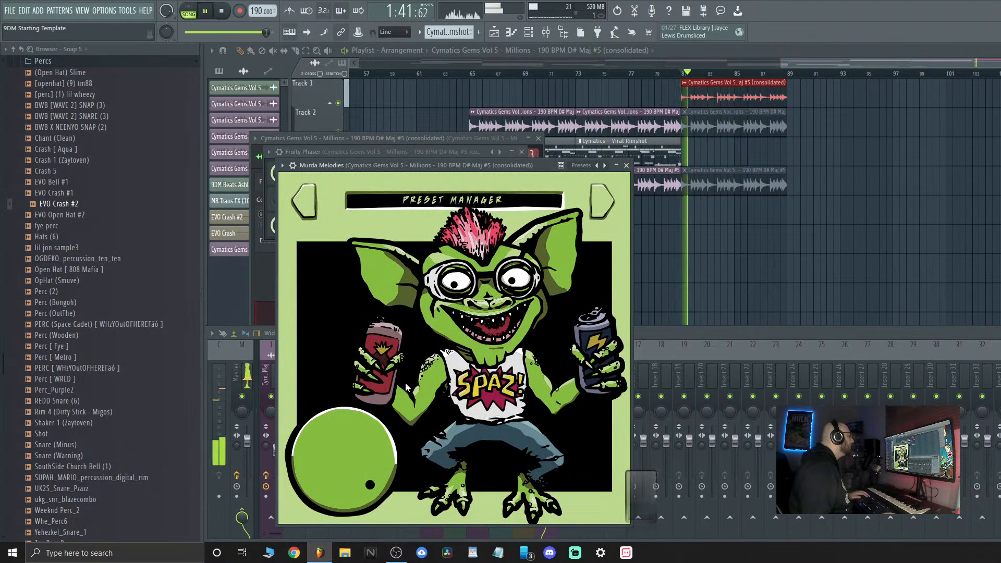
click(597, 208)
click(597, 208)
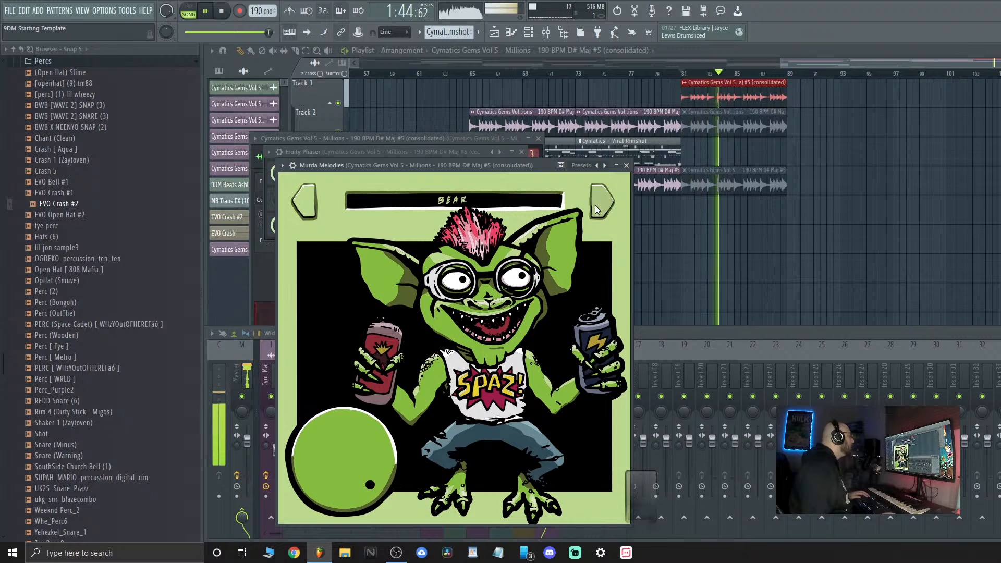
click(597, 208)
click(597, 208)
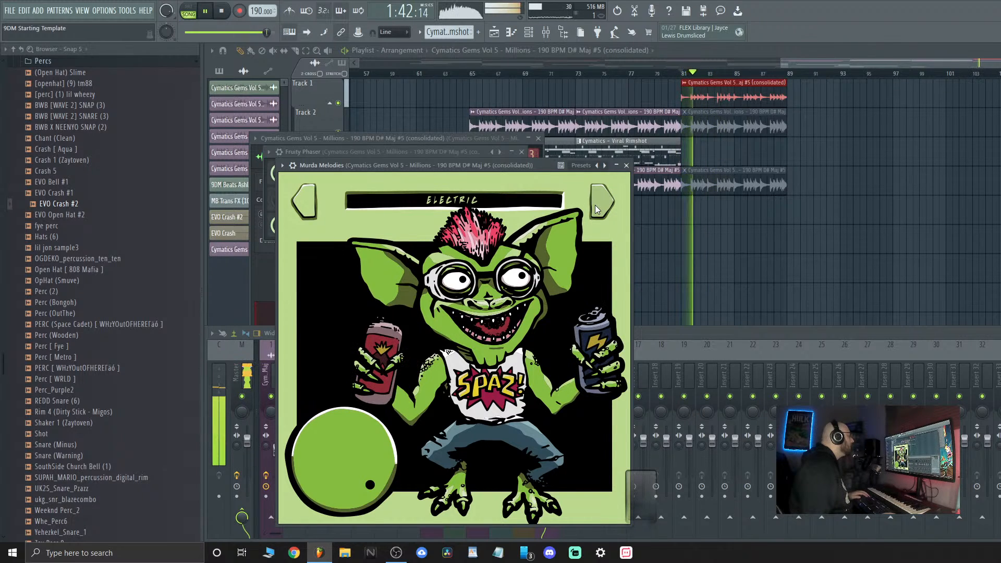
click(596, 209)
click(596, 208)
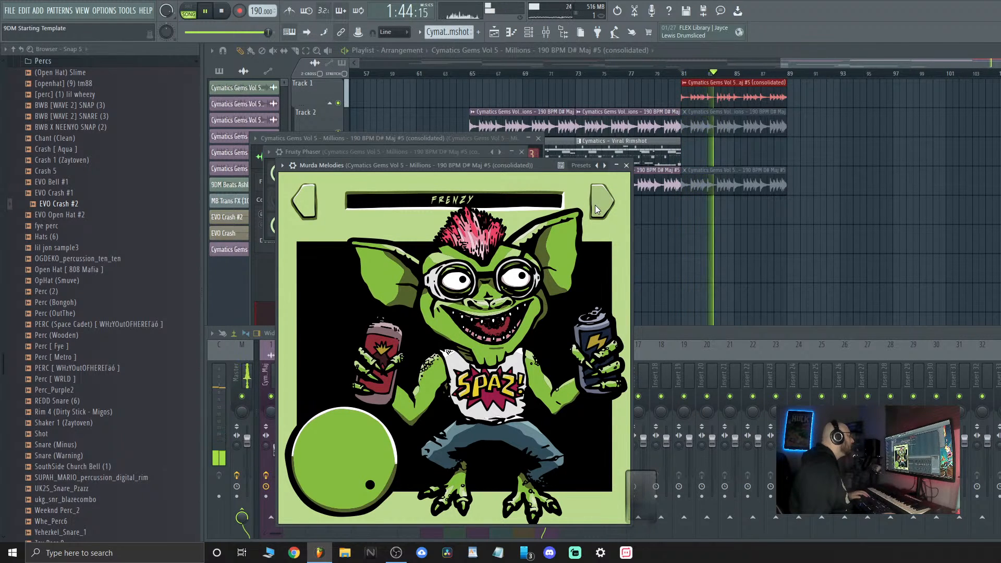
click(596, 208)
click(597, 208)
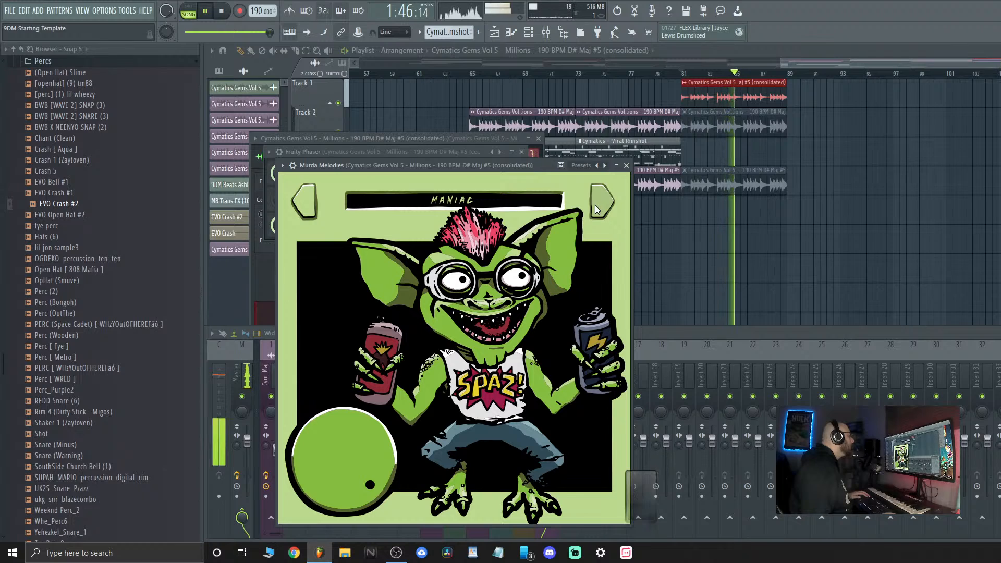
click(597, 209)
key(space)
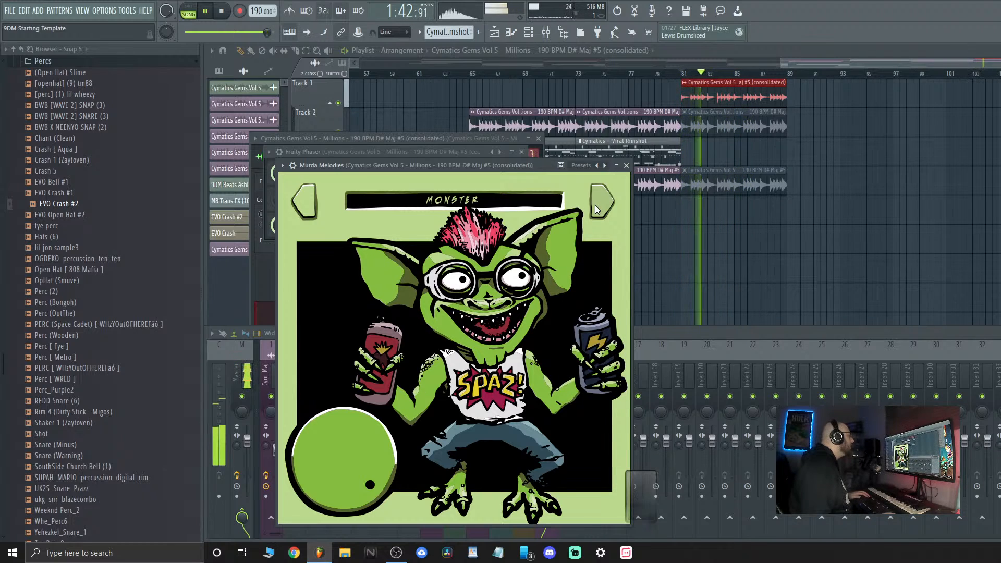
click(596, 209)
key(space)
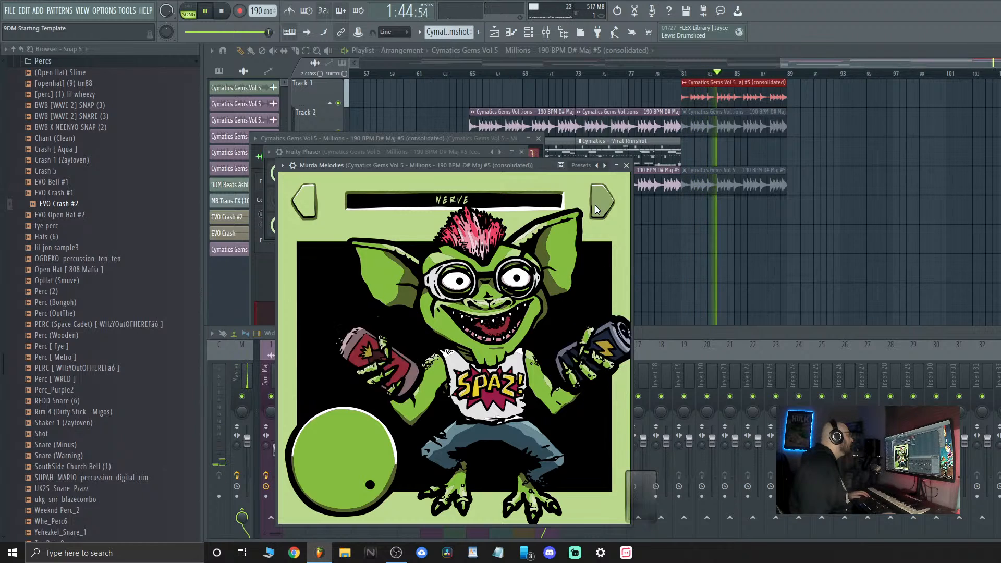
Audition further Spaz presets during playback, choose Roar, and close the plugin window
click(597, 209)
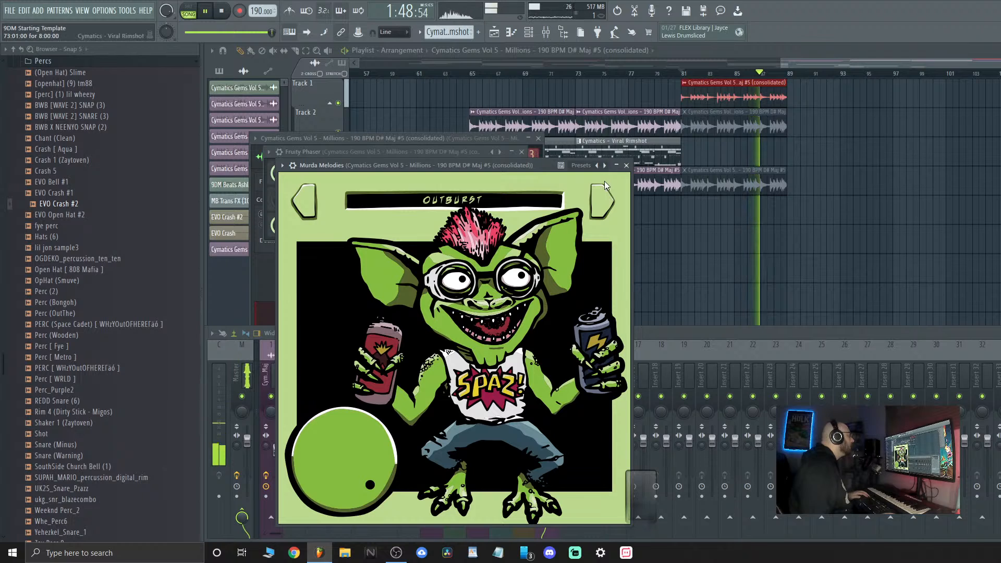
click(602, 196)
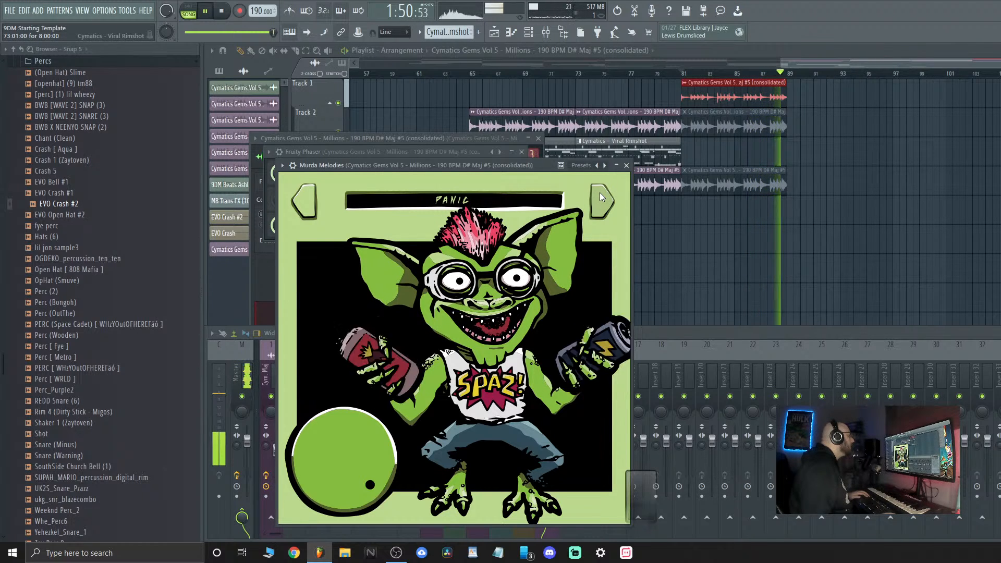
click(600, 196)
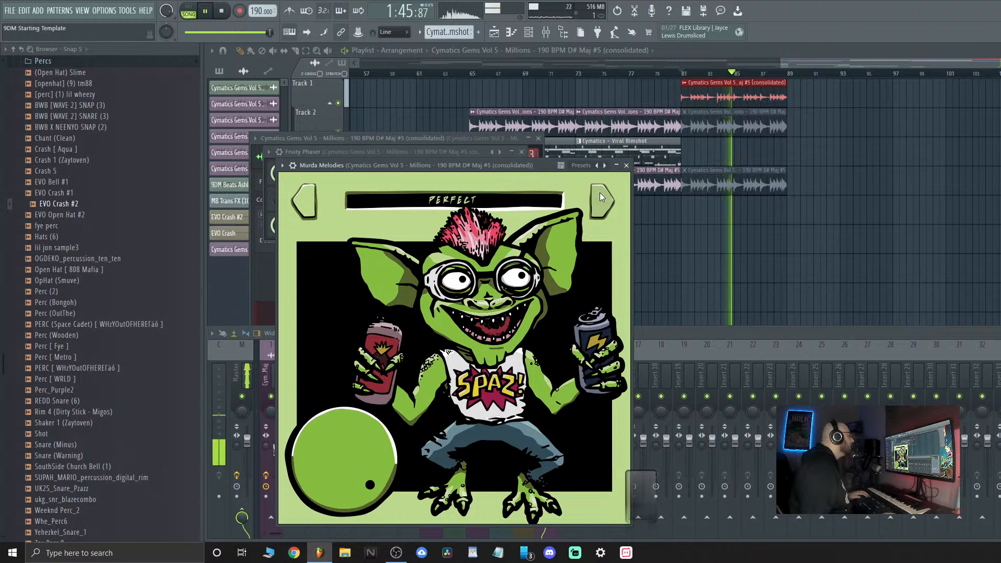
click(599, 192)
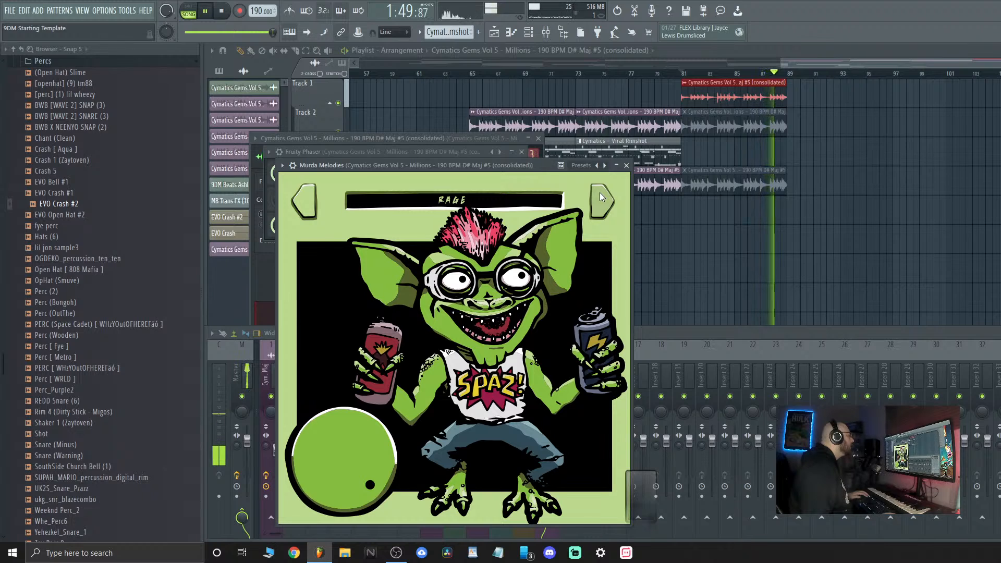
click(599, 193)
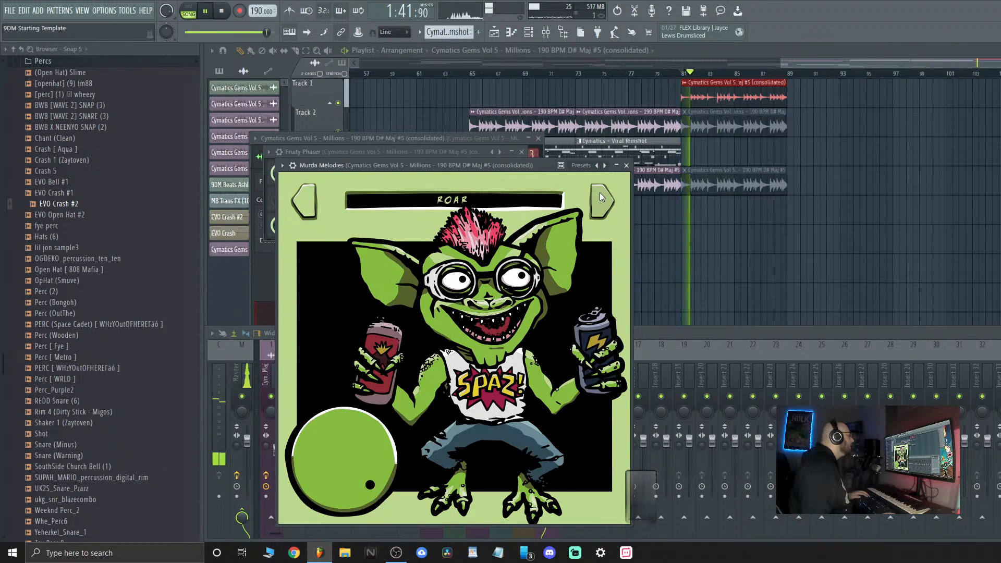
click(626, 165)
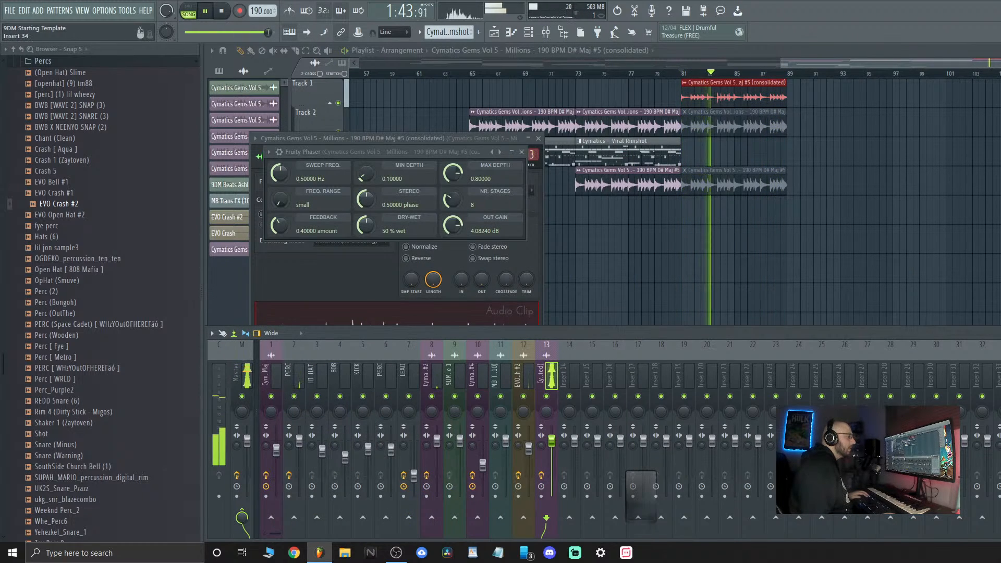
Add Fruity Parametric EQ 2 in the third effect slot, choose the band-pass preset, and move its high cut slightly lower in frequency
click(1000, 388)
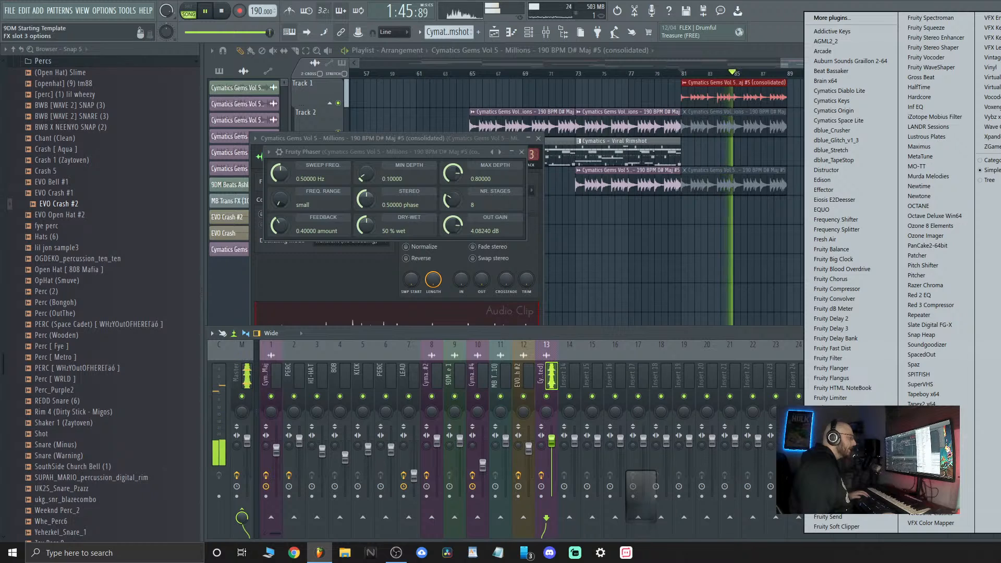
click(992, 77)
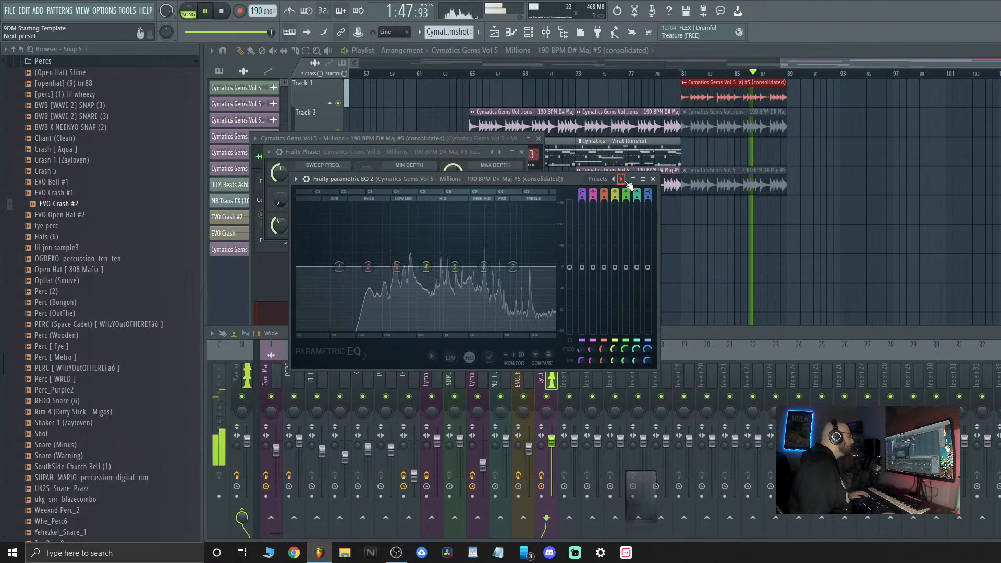
click(621, 180)
click(622, 180)
click(621, 180)
click(622, 180)
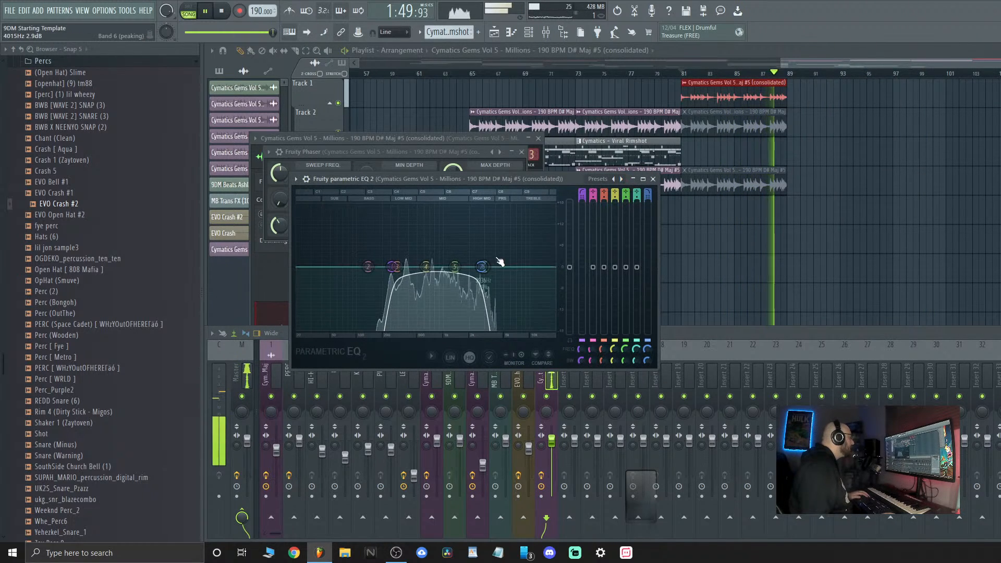
drag(484, 283, 476, 282)
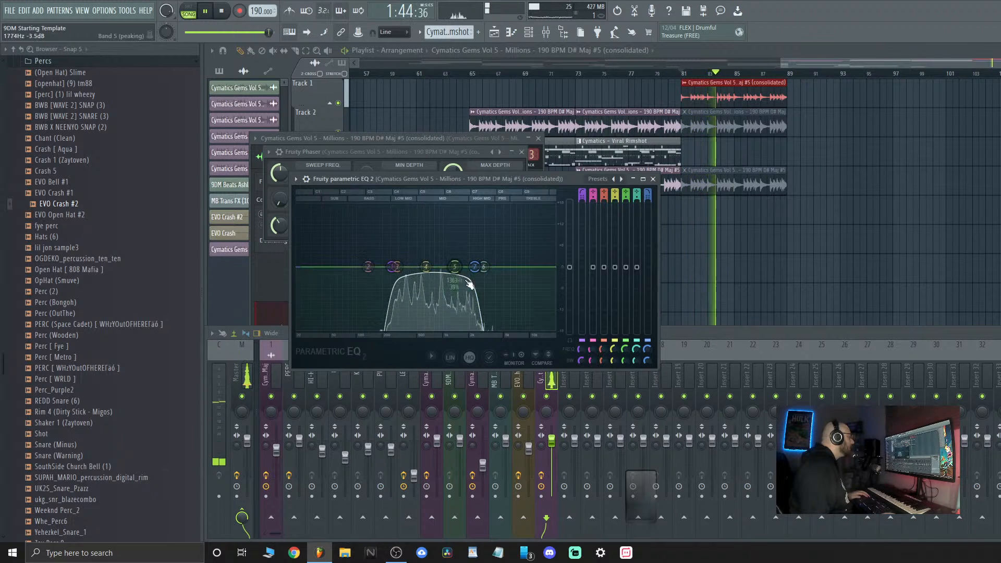
Lower the fader of mixer insert 13 slightly and play the arrangement from about bar 80, followed by bar 49
drag(552, 442, 552, 444)
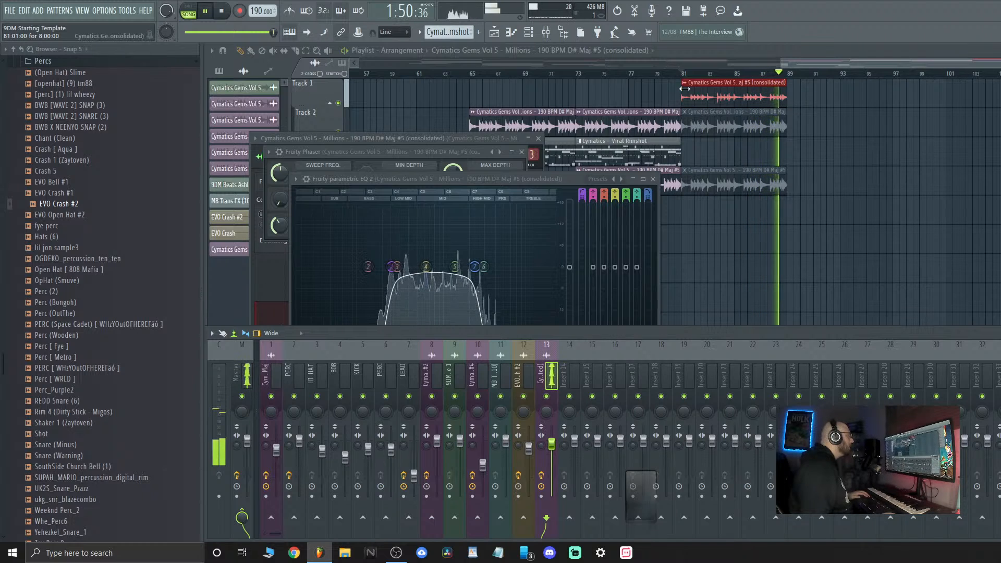
click(673, 74)
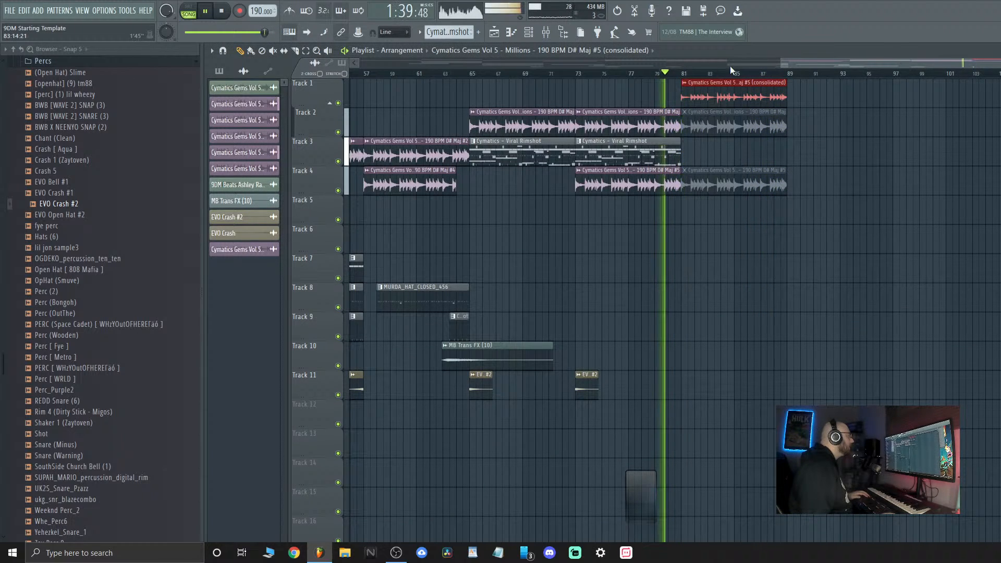
drag(781, 63, 558, 64)
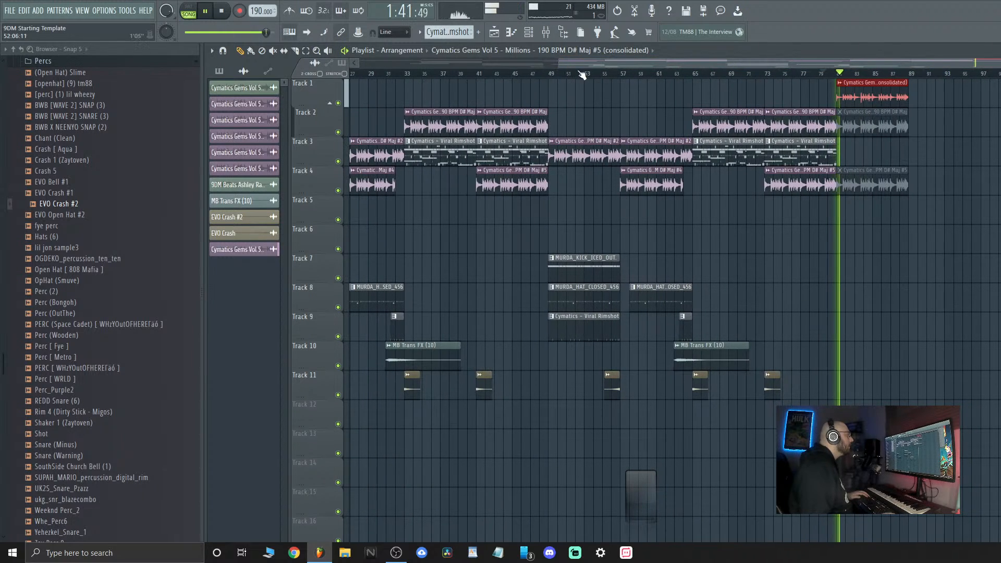
click(552, 76)
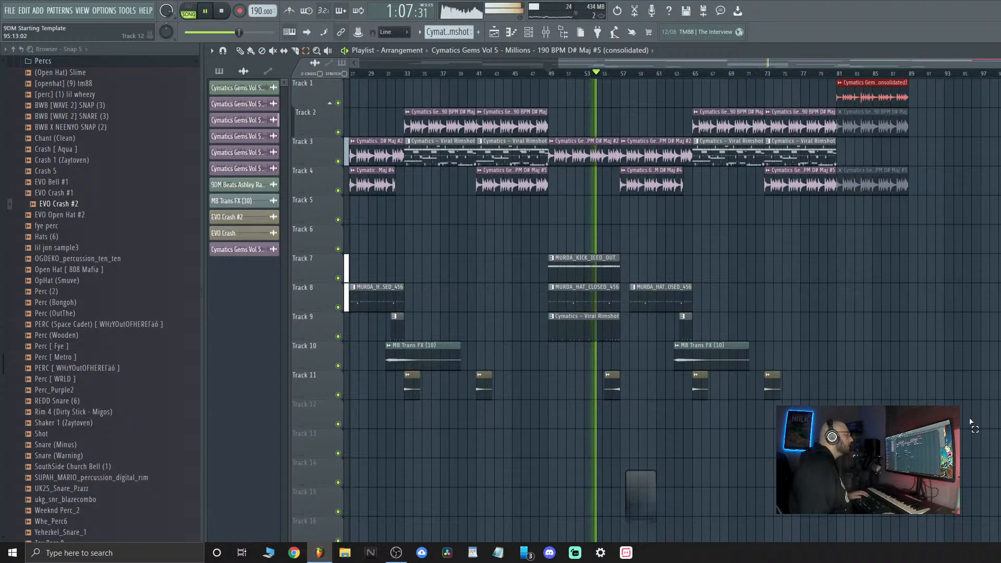
Shift all clips from bar 49 onward eight bars later and place the melody clip #2 on Track 3 at bar 49
drag(968, 426, 771, 84)
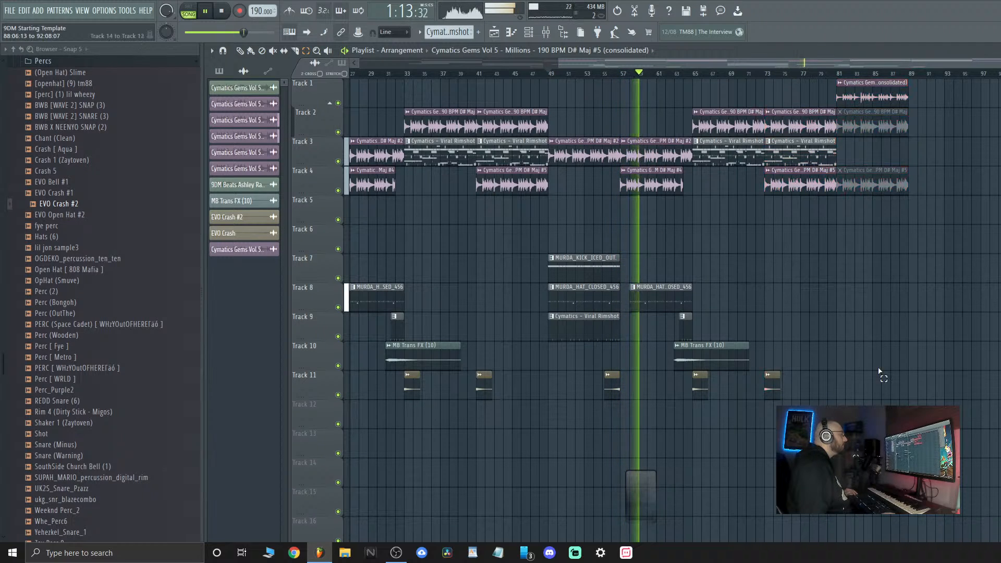
drag(938, 486, 583, 17)
key(space)
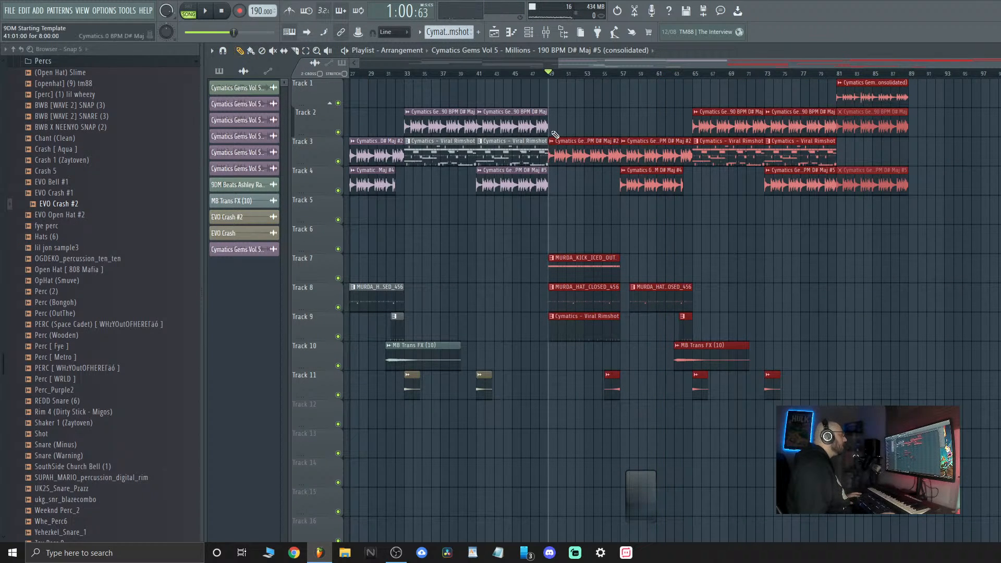
drag(564, 152, 635, 152)
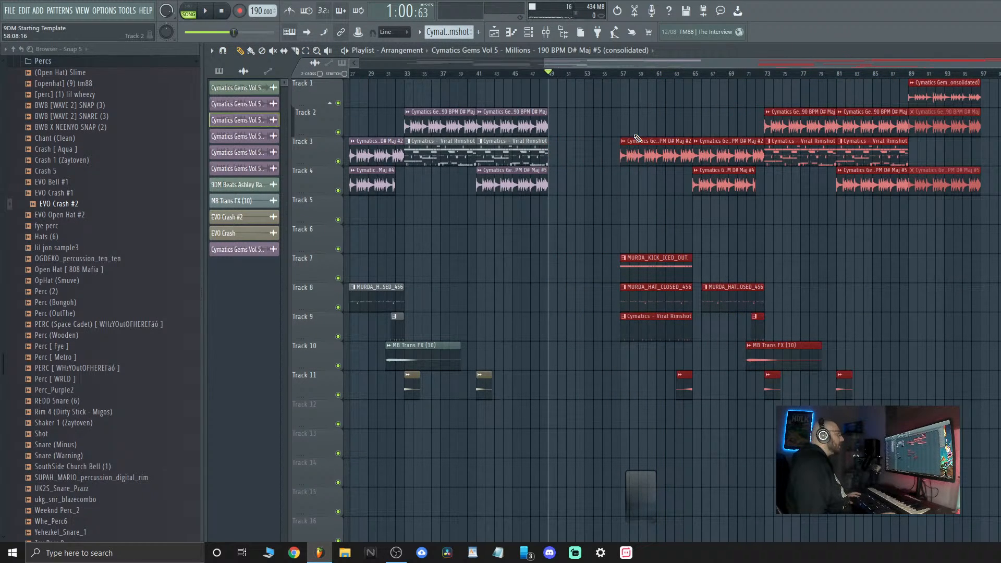
click(634, 152)
drag(516, 117, 549, 137)
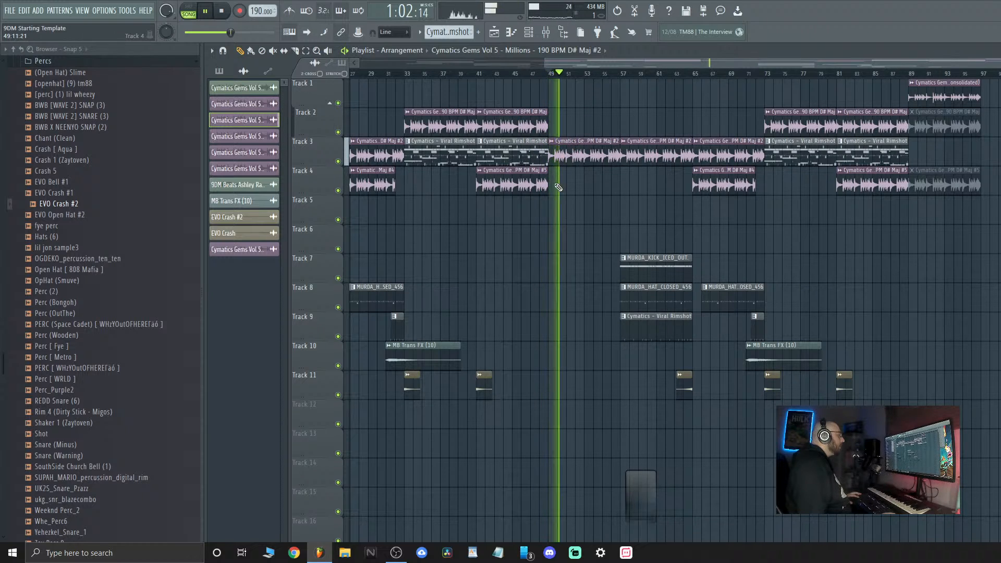
Place kick, closed hat and rimshot patterns on Tracks 4, 5 and 6, starting at bars 51, 50 and 50, and play the section
click(654, 309)
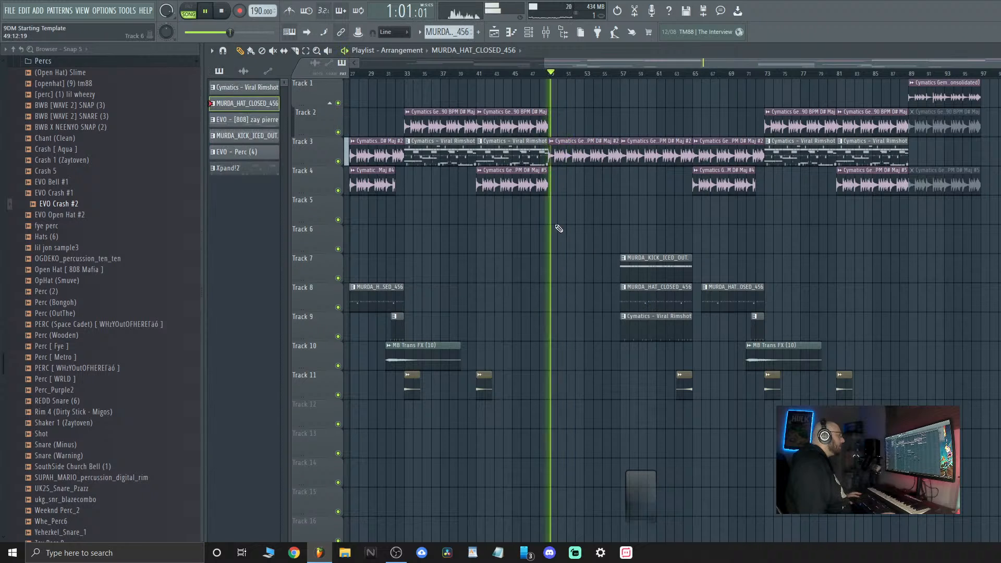
click(549, 210)
drag(547, 211, 558, 206)
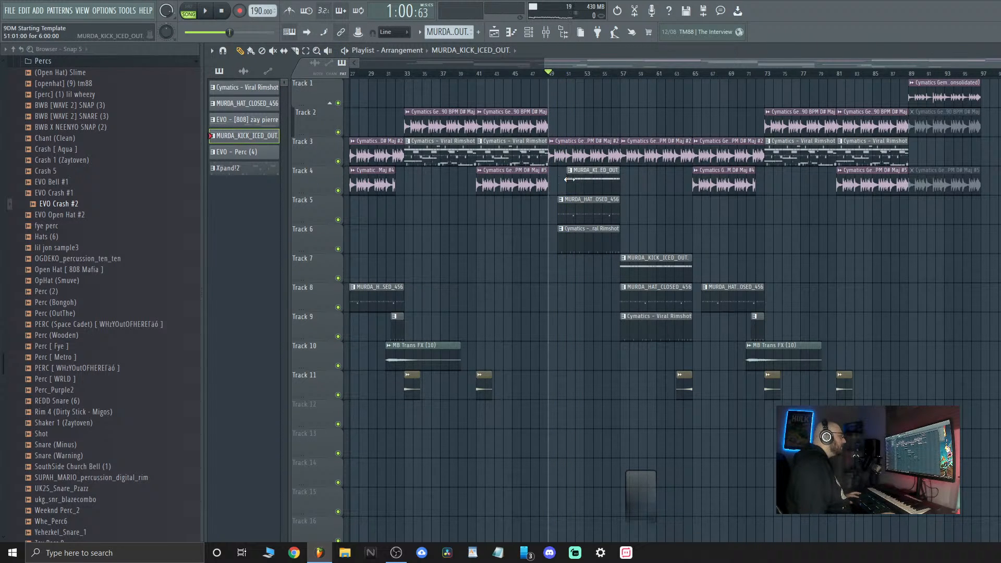
key(space)
scroll(564, 179, up, 5)
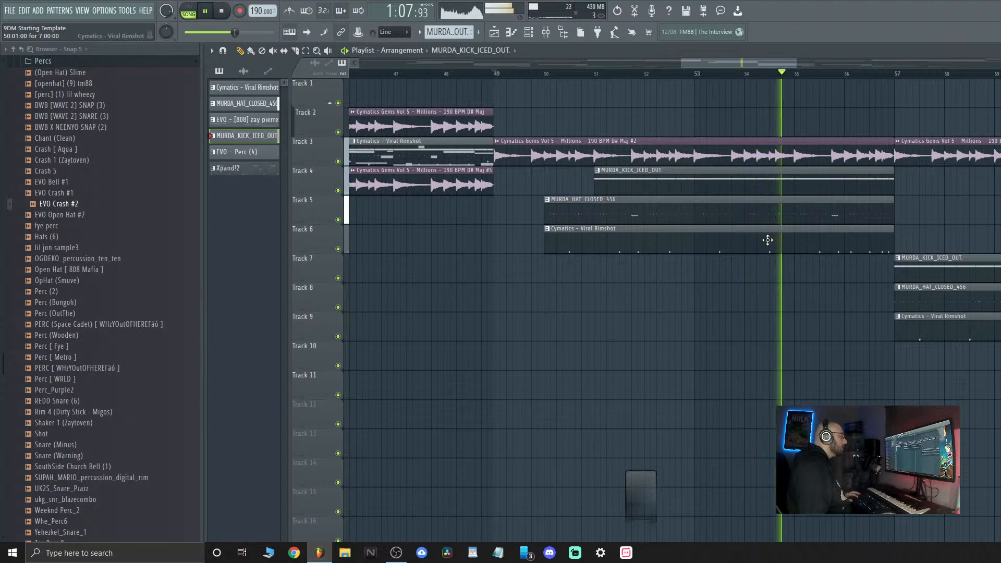
scroll(740, 283, down, 3)
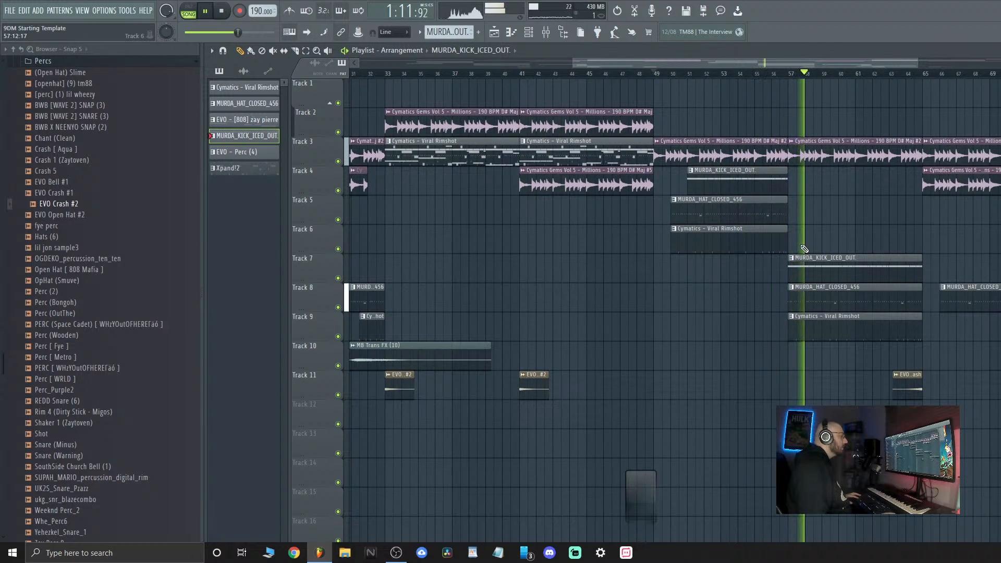
key(space)
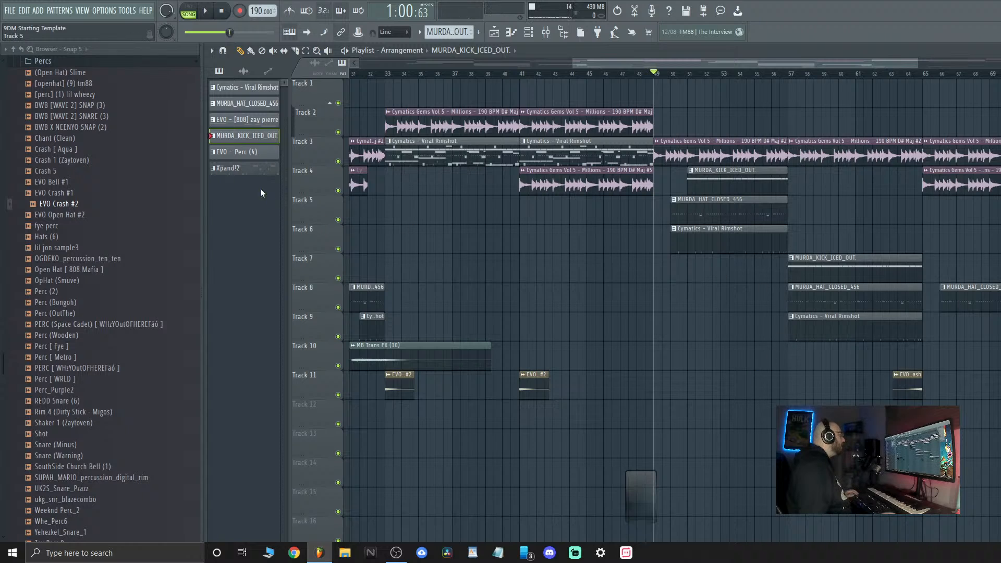
Place the EVO - [808] zay pierre pattern on Track 12 at bar 57 and play from there
drag(302, 132, 707, 414)
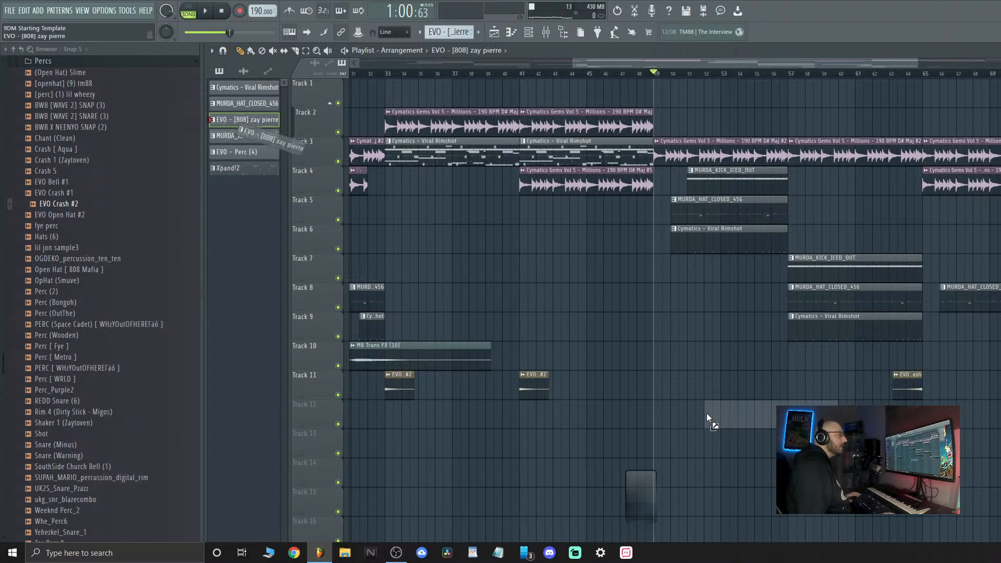
drag(775, 444, 797, 409)
key(space)
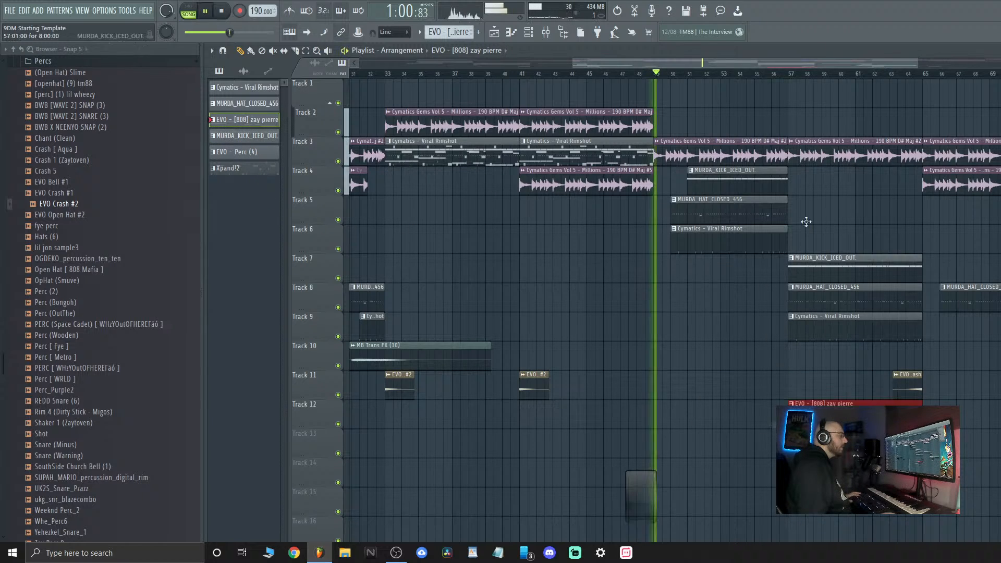
click(784, 74)
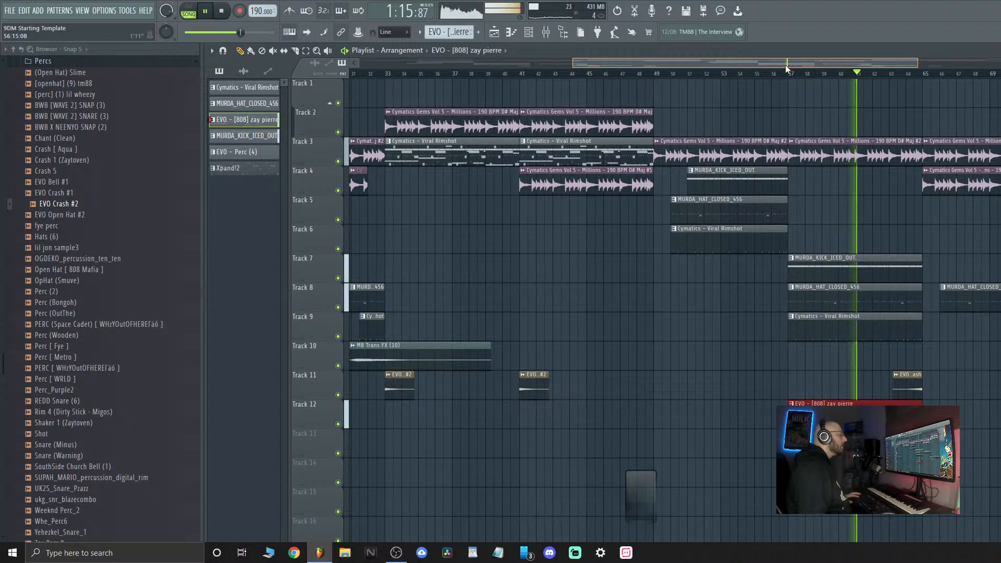
Review the opening section's arrangement and set the EVO Crash channel volume to about 53%
drag(785, 64, 562, 72)
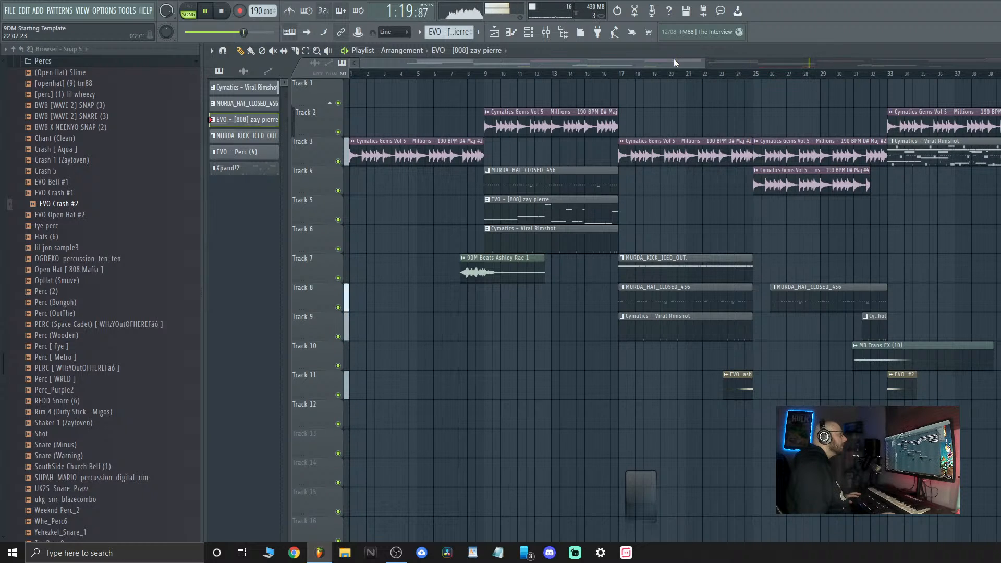
drag(674, 62, 935, 58)
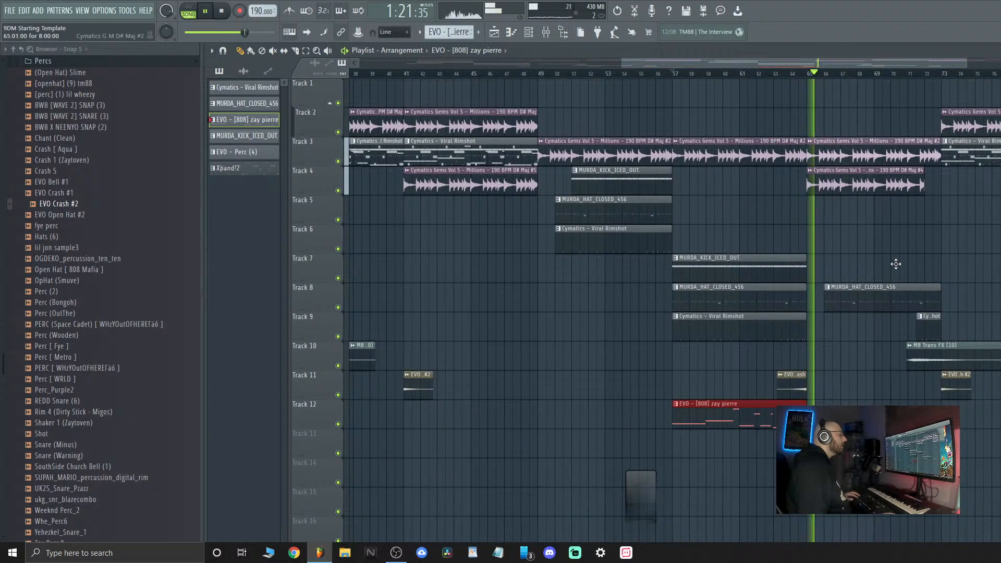
key(space)
double_click(792, 389)
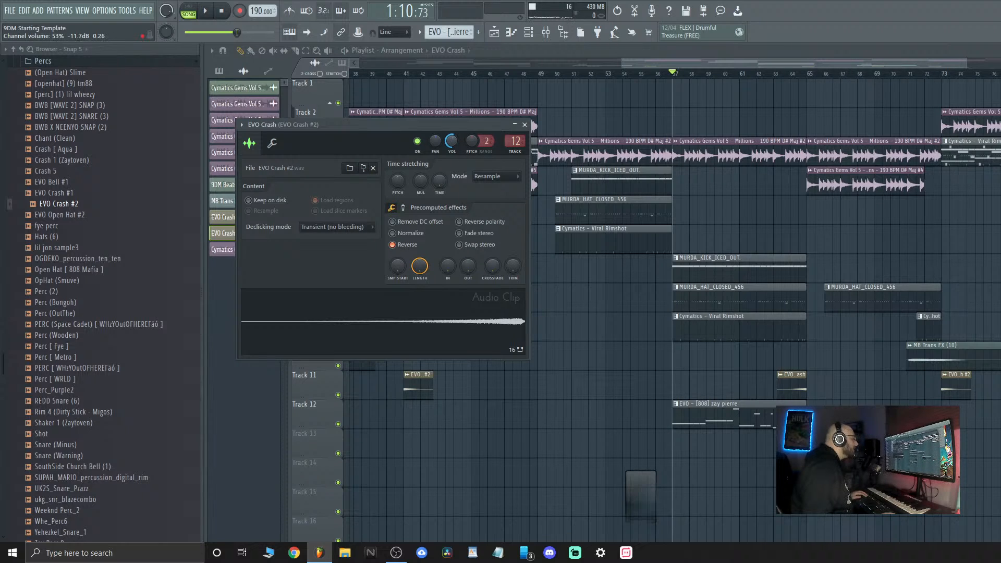
key(Escape)
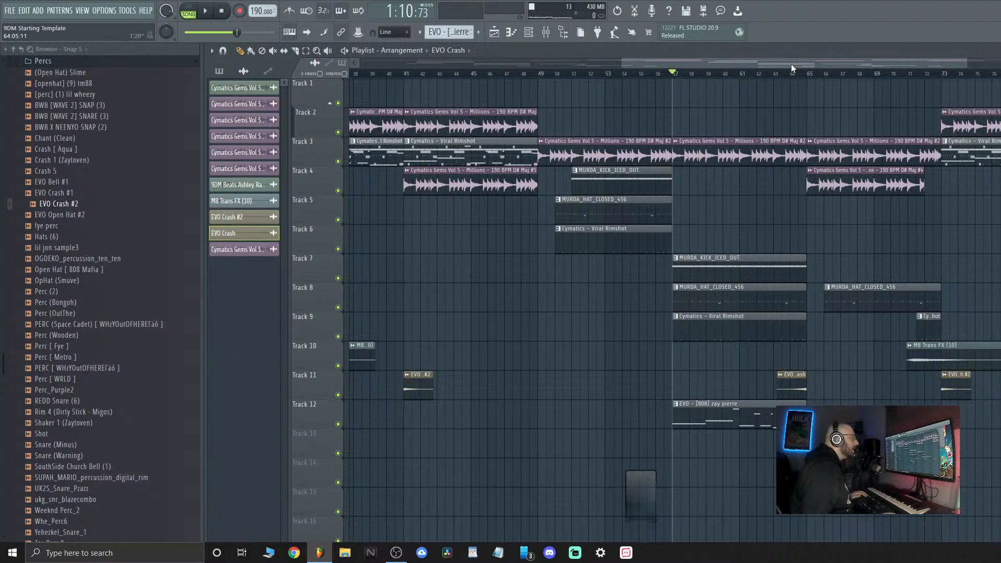
Add a second EVO - [808] zay pierre clip on Track 12 and trim its start to just past bar 68
key(space)
click(754, 418)
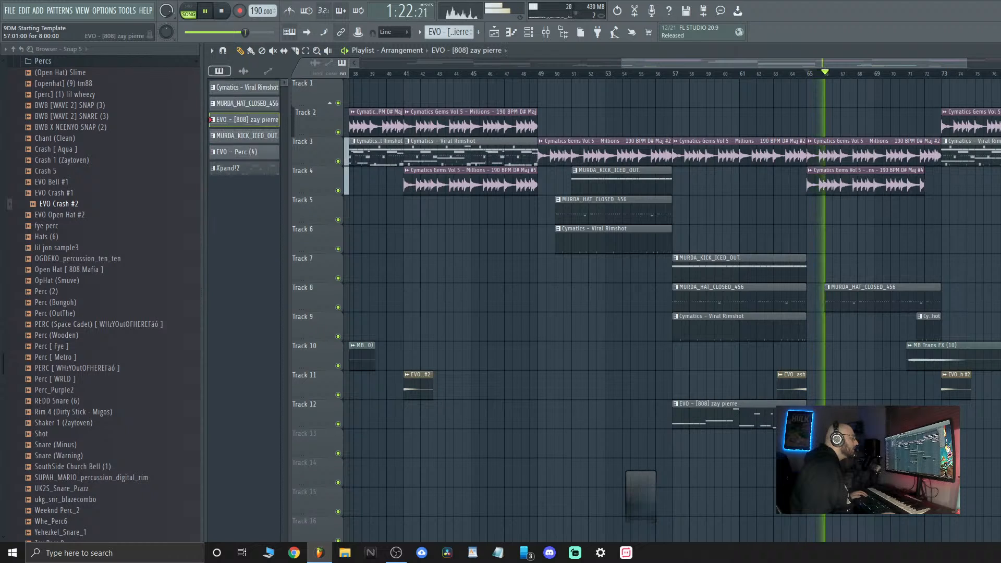
click(810, 417)
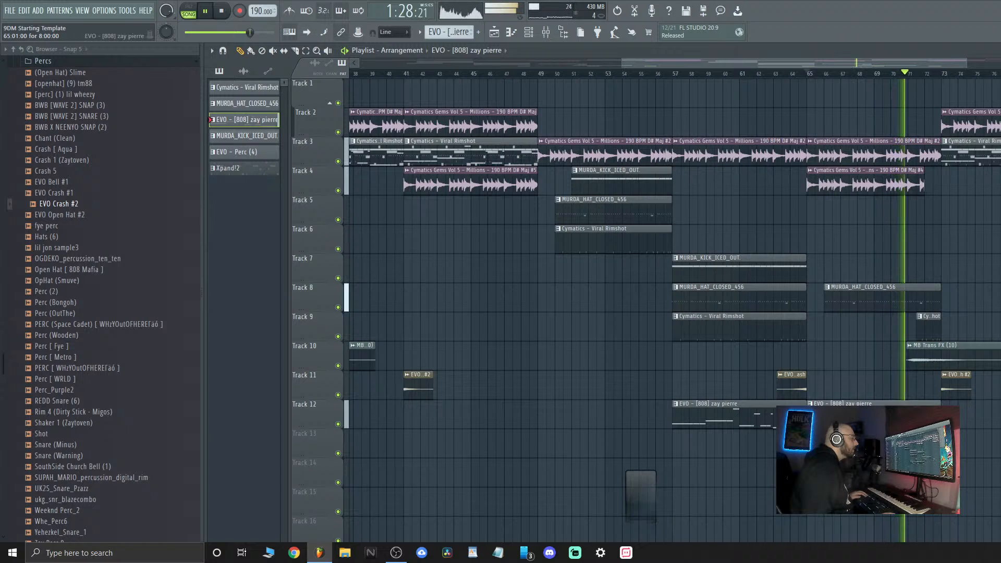
scroll(846, 401, up, 5)
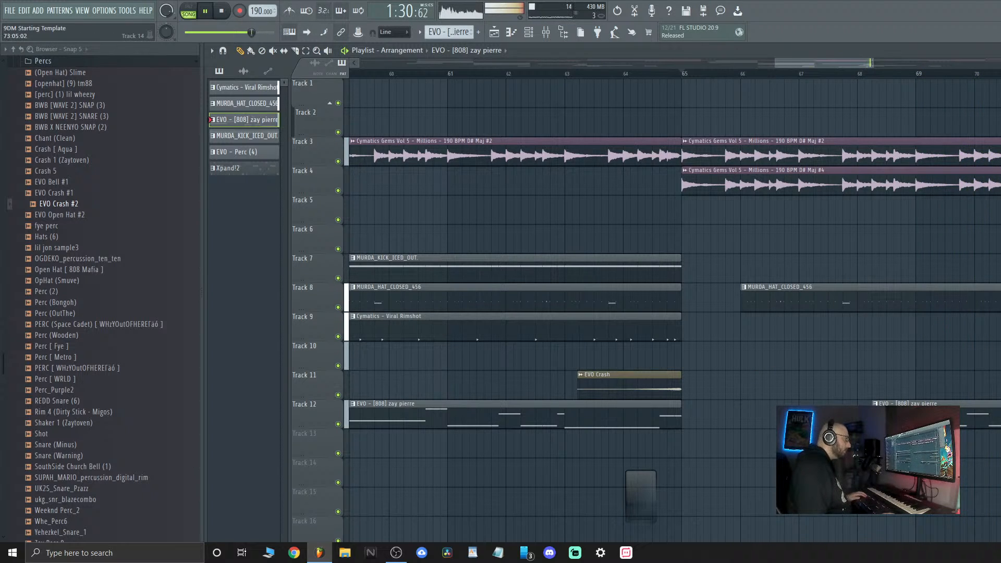
Check the MB Trans FX (10) channel settings and set the EVO Crash #2 channel volume to about 62%
double_click(1000, 386)
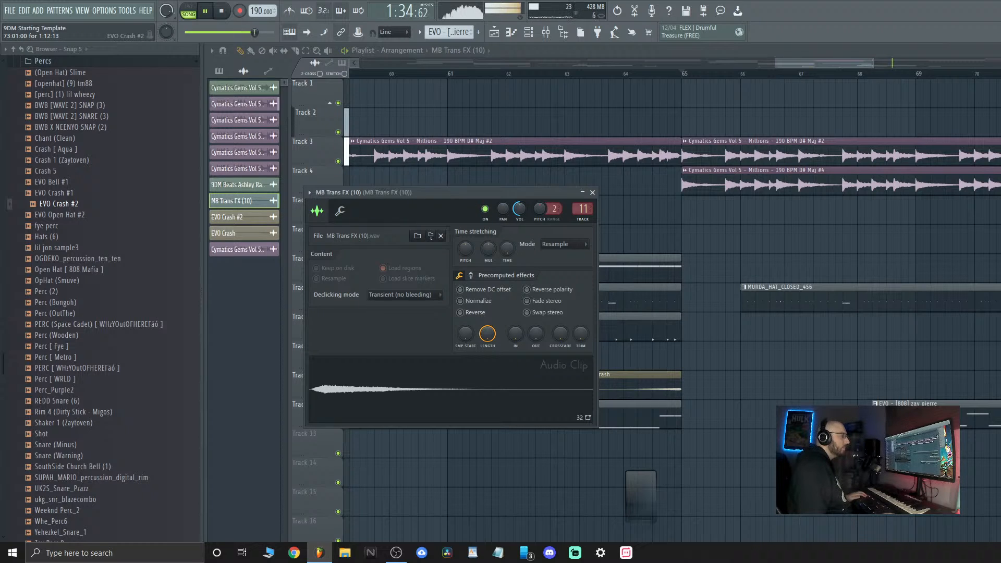
double_click(1000, 386)
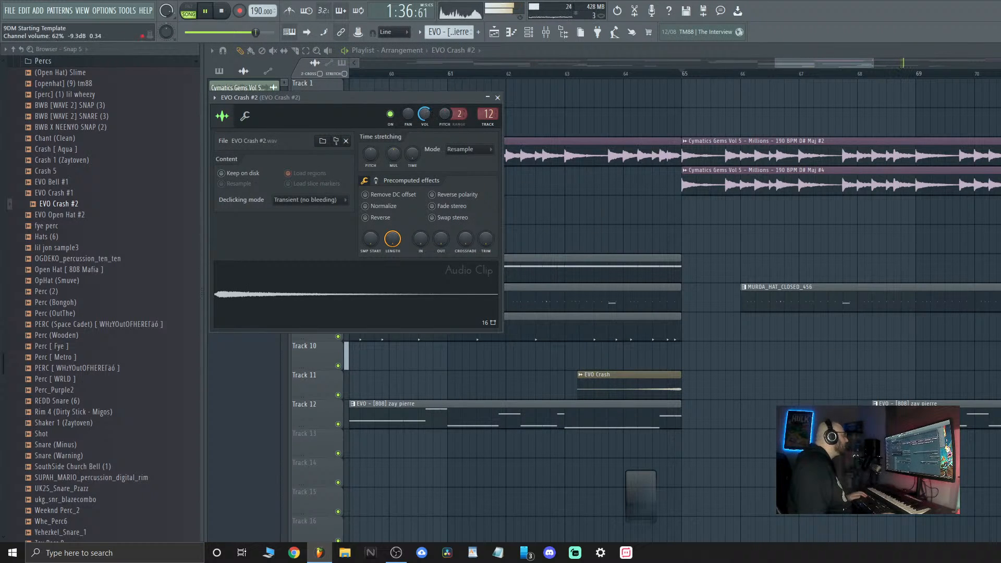
click(498, 98)
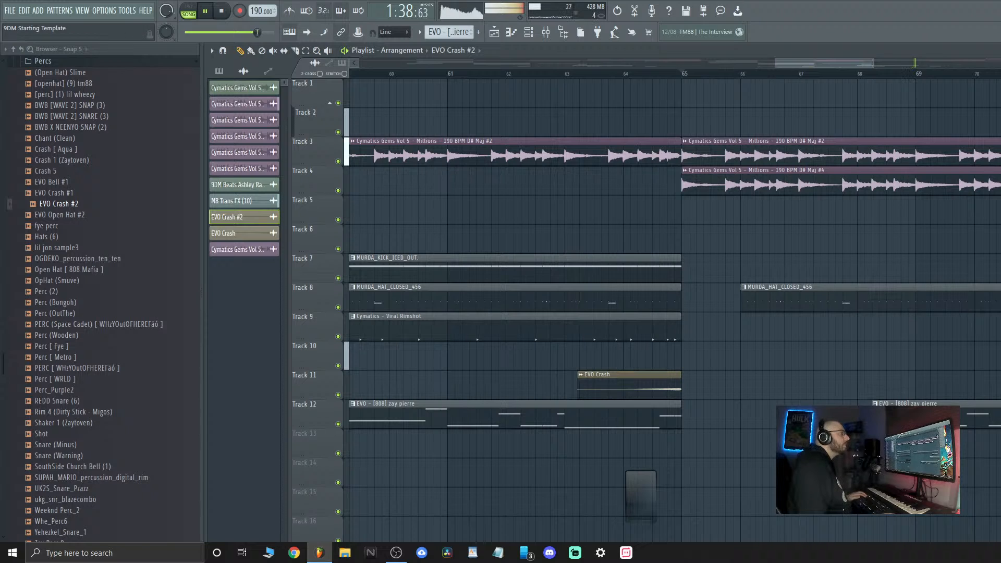
Adjust the gain of the Fruity Limiter on the Master while the beat plays, and close the open plugin windows
key(F5)
click(243, 379)
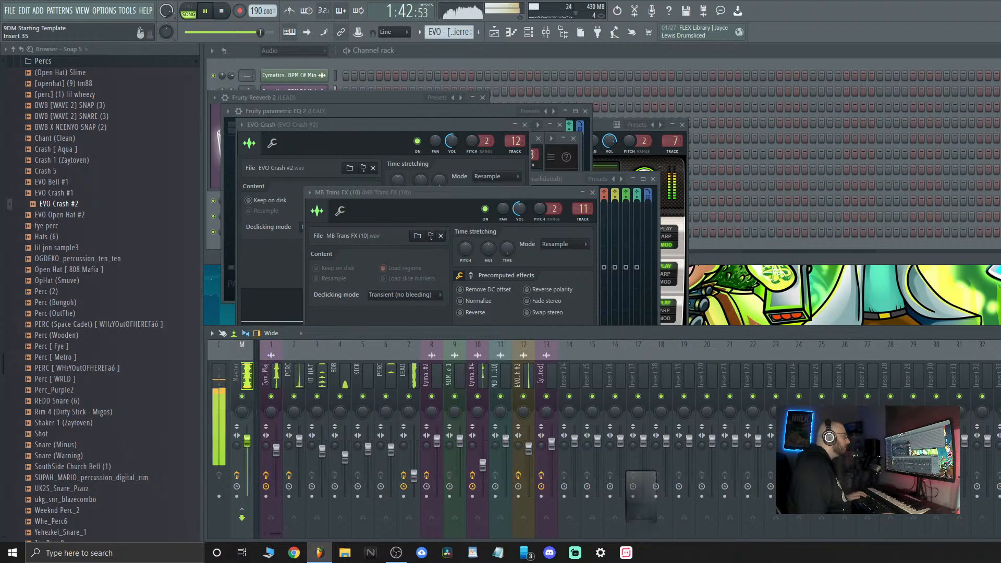
drag(404, 270, 403, 284)
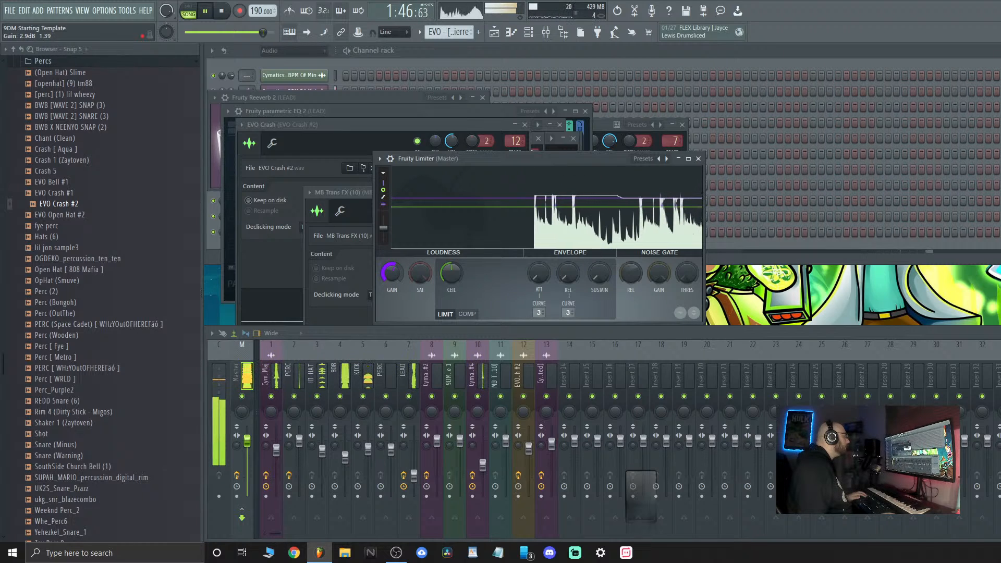
drag(391, 271, 393, 274)
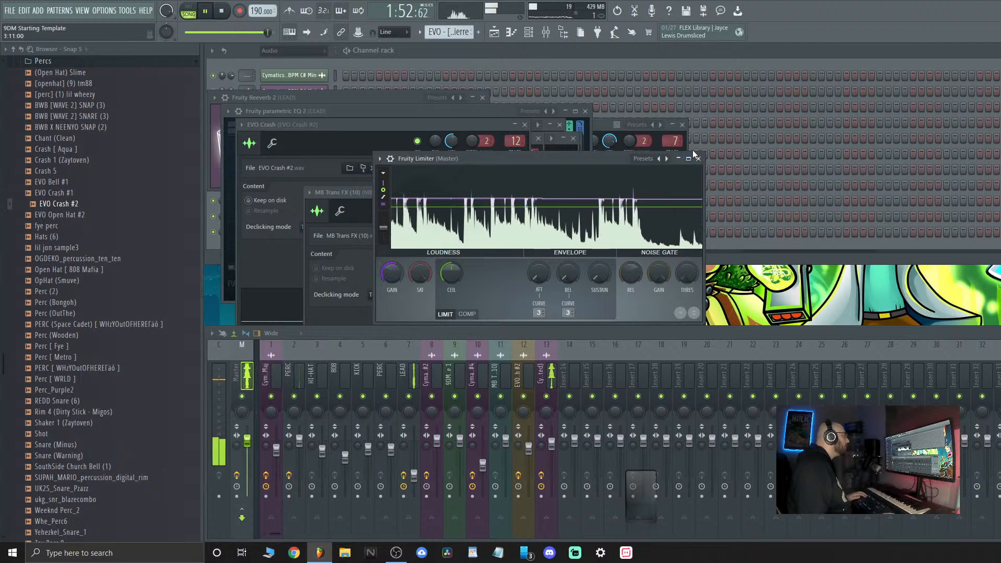
click(699, 159)
click(682, 126)
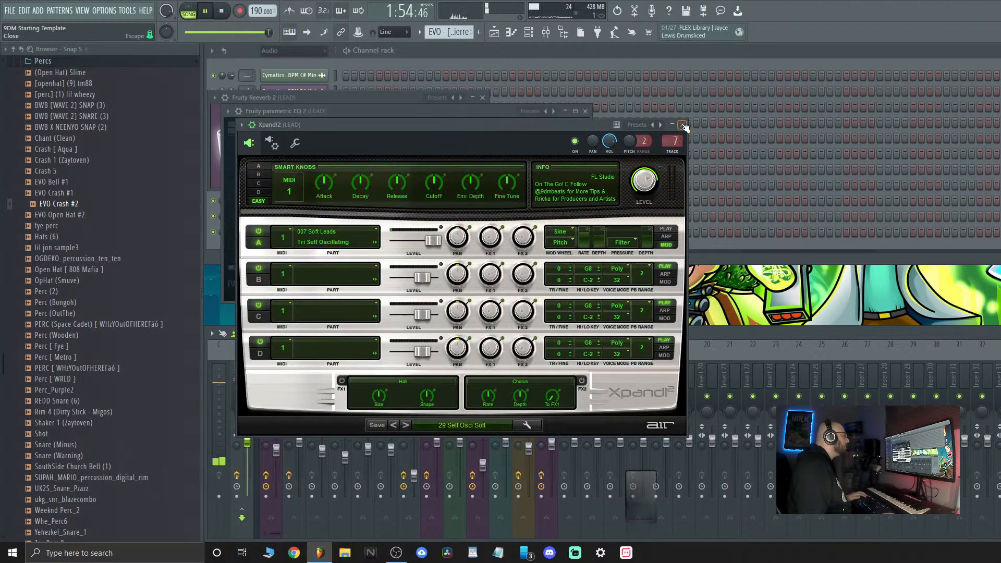
click(494, 33)
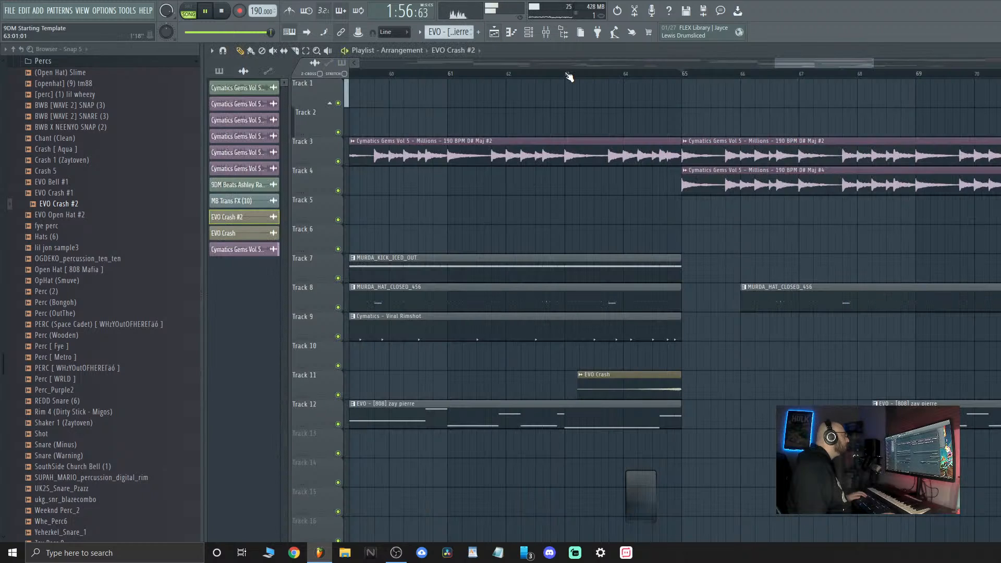
Place an EVO Crash clip on Track 11 so it ends at bar 97, and play the arrangement's ending
drag(828, 62, 920, 62)
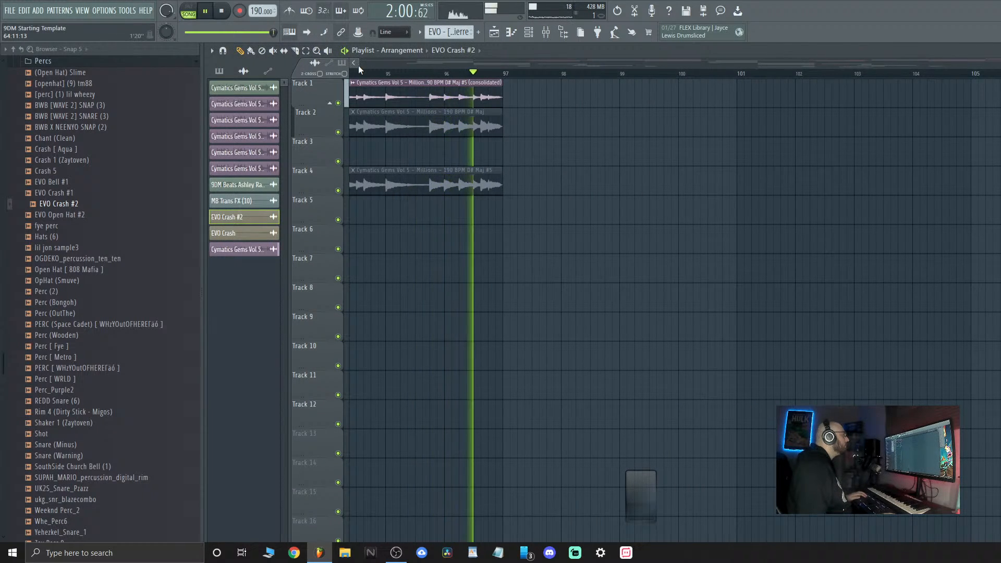
key(space)
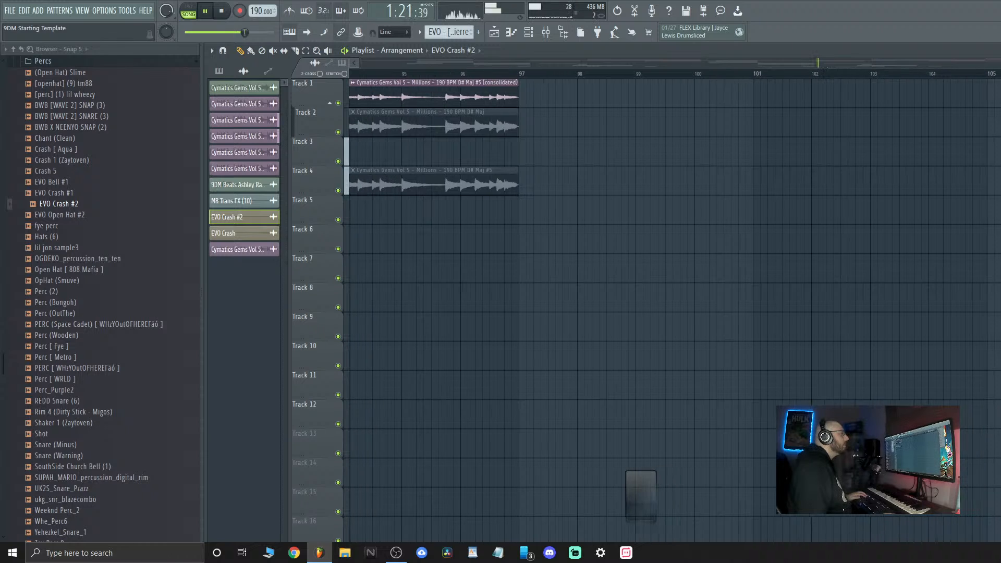
key(space)
drag(933, 63, 508, 92)
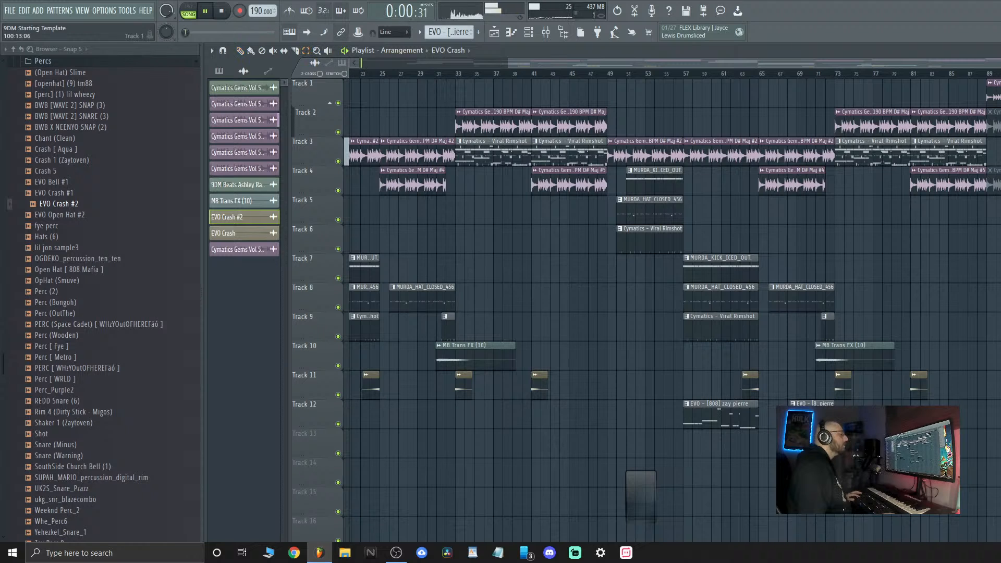
drag(1000, 74, 3, 100)
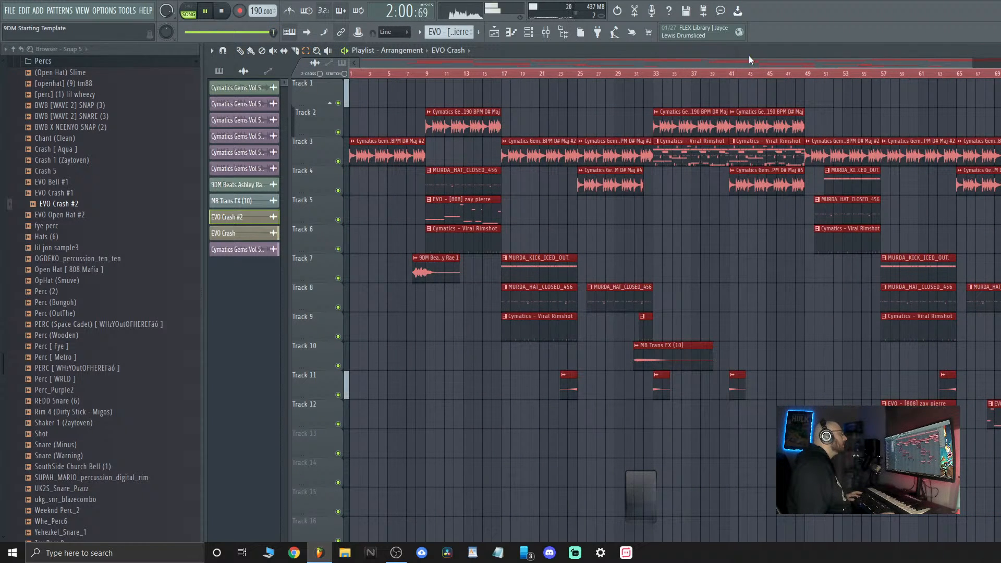
drag(748, 59, 977, 59)
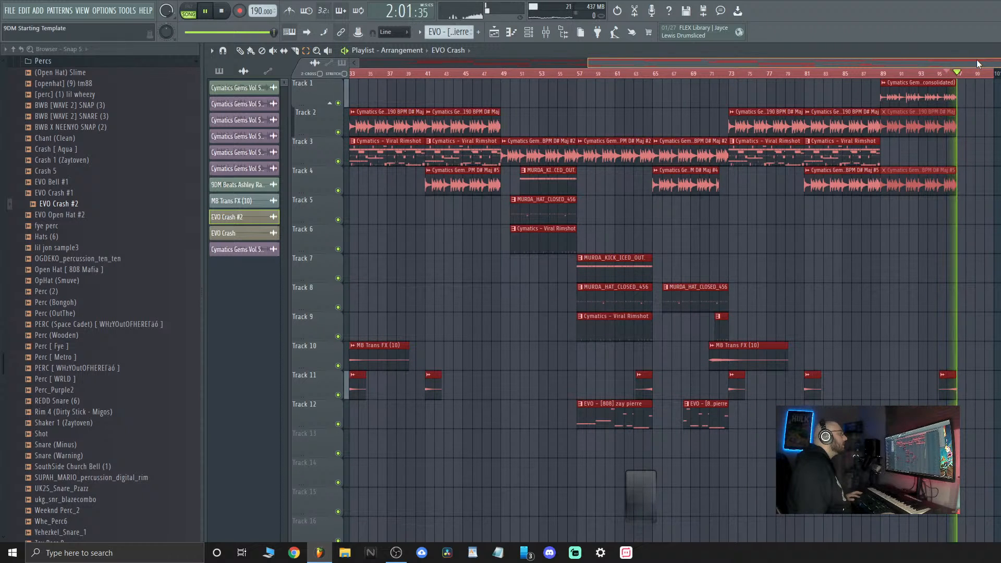
key(space)
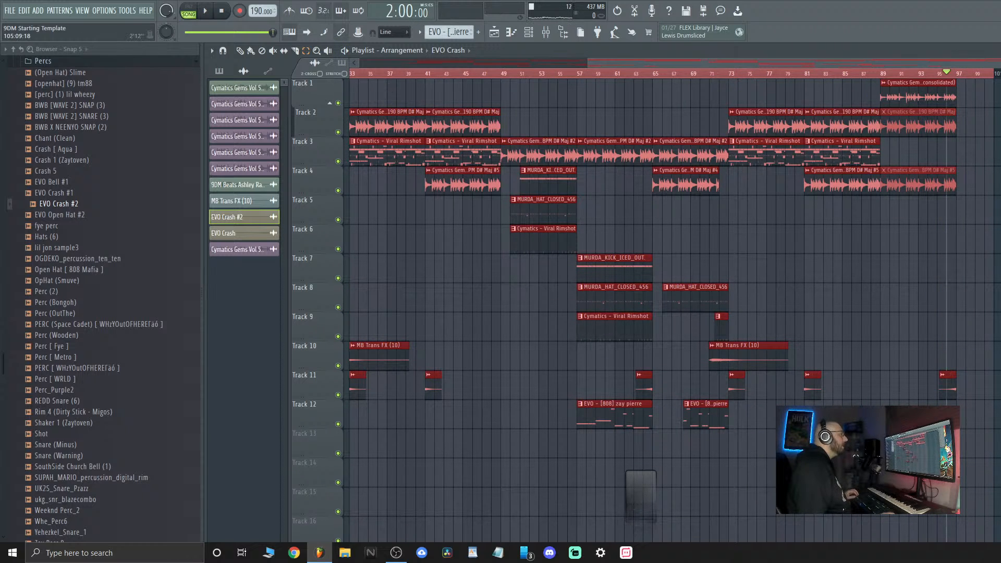
click(893, 96)
key(ctrl+b)
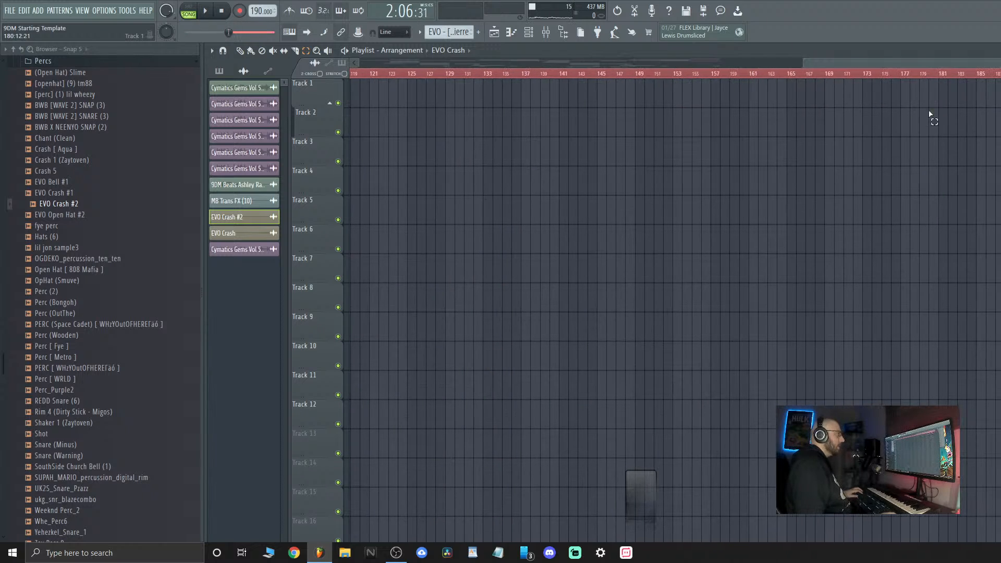
key(ctrl+z)
Duplicate the consolidated melody on Track 1 at bar 97, slice it just before bar 98 and delete the remainder
scroll(644, 261, down, 2)
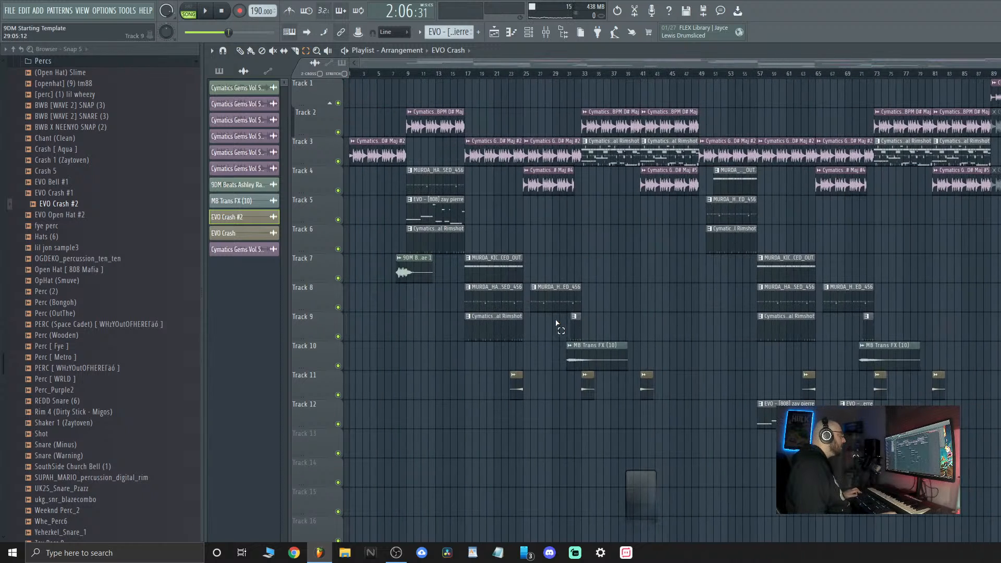
click(557, 318)
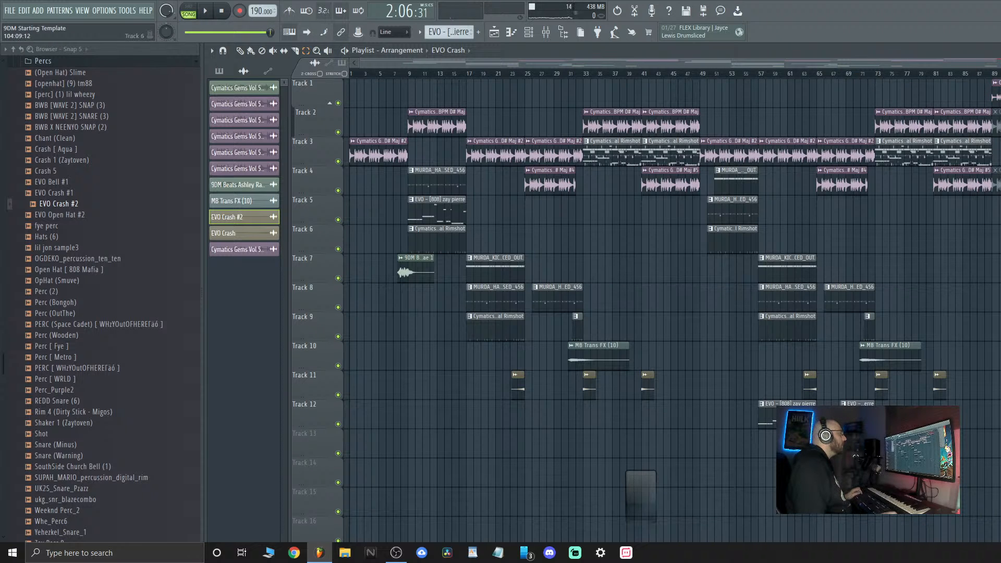
scroll(674, 310, up, 6)
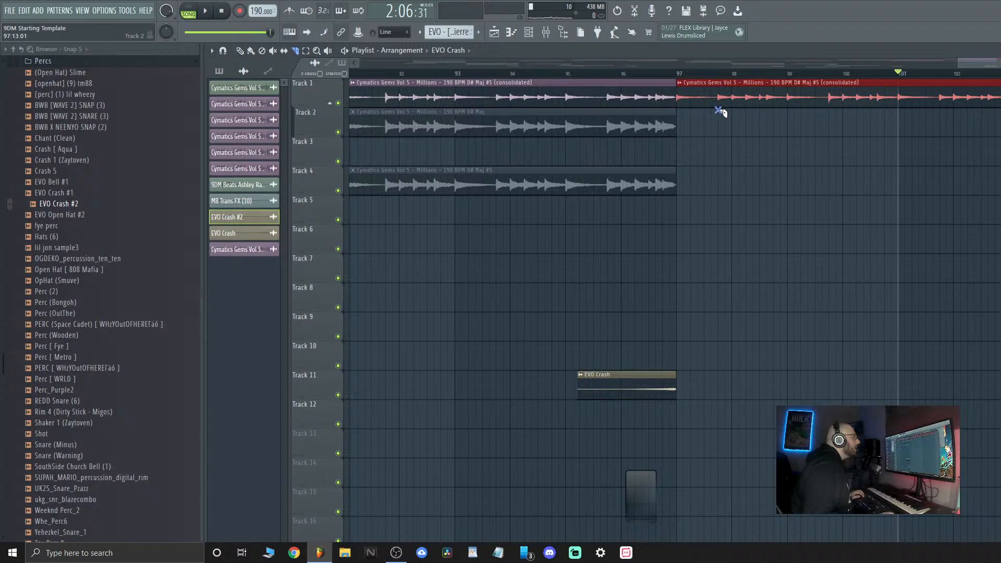
click(722, 78)
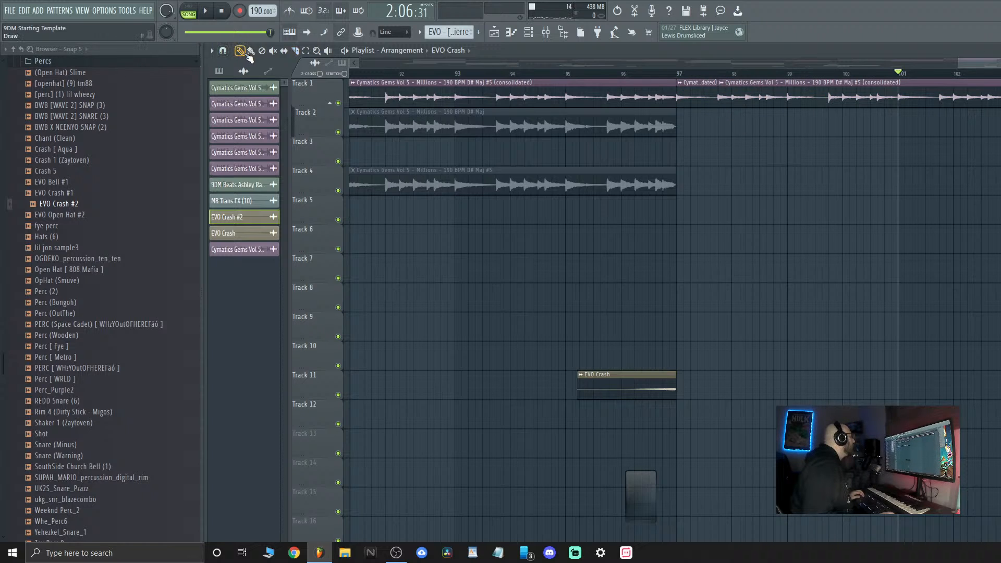
right_click(760, 87)
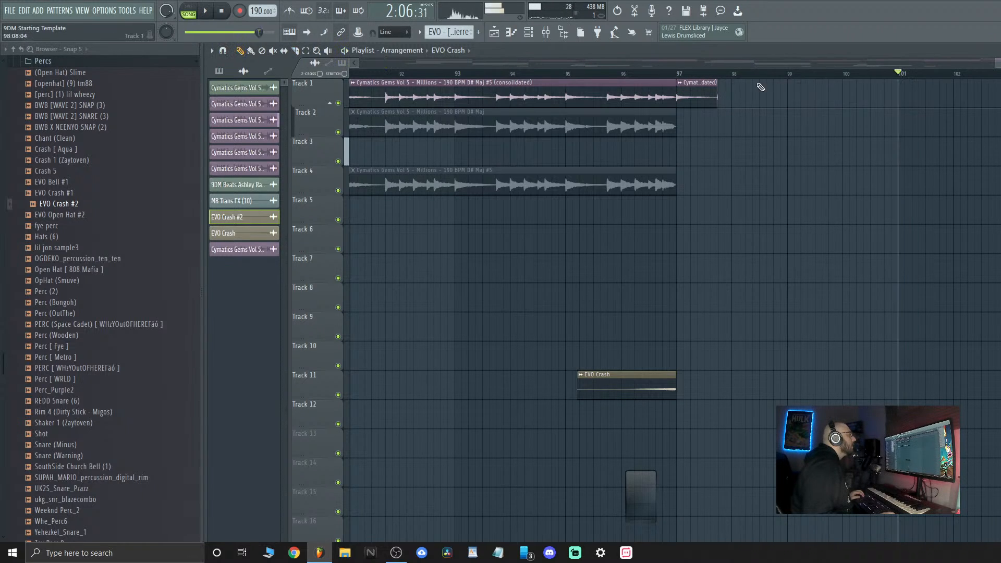
Play the ending around bar 97 and trim the short melody clip's length to 0:11:10
click(677, 73)
key(space)
key(space)
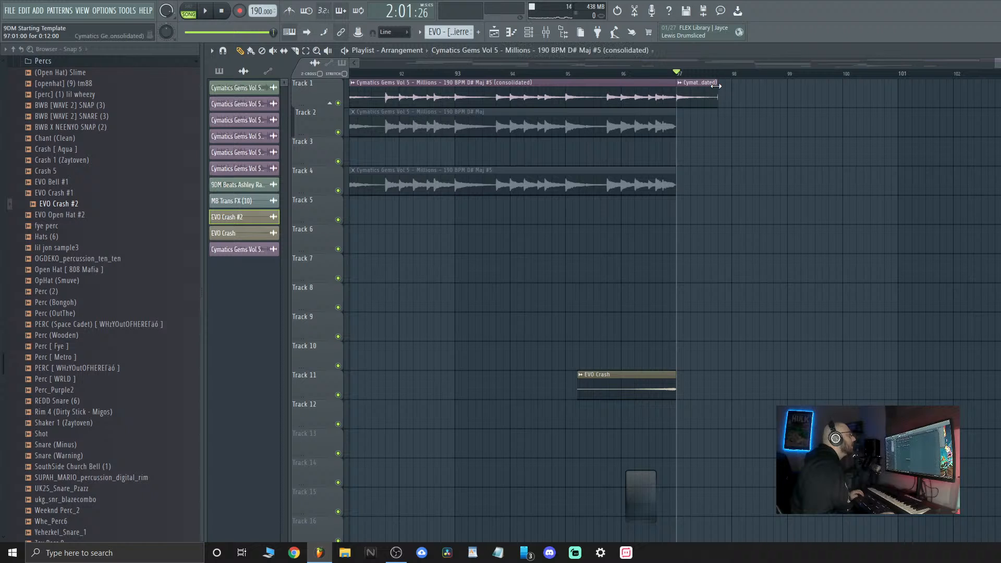
key(space)
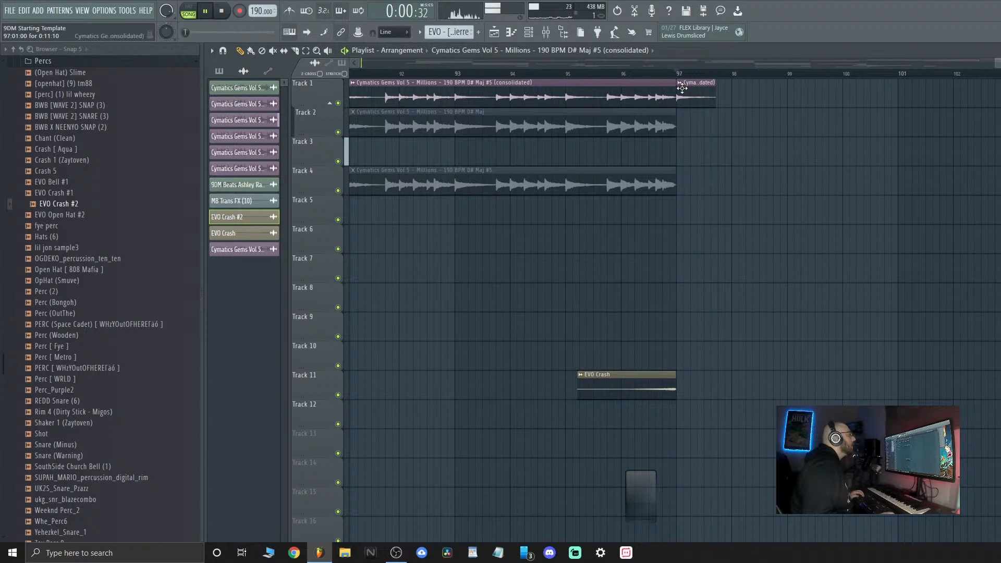
click(658, 74)
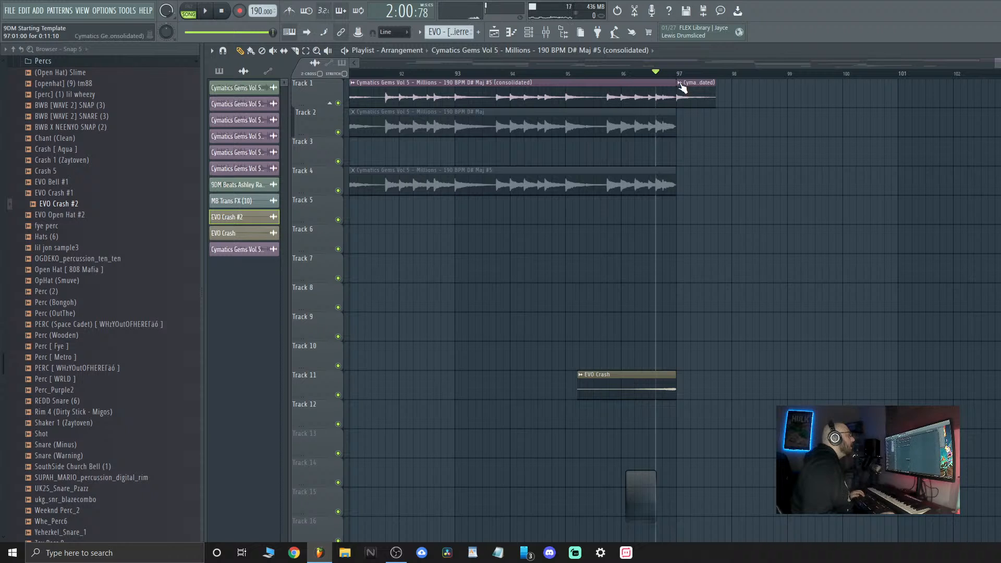
Make the short melody clip at bar 97 unique and open its channel settings
click(680, 85)
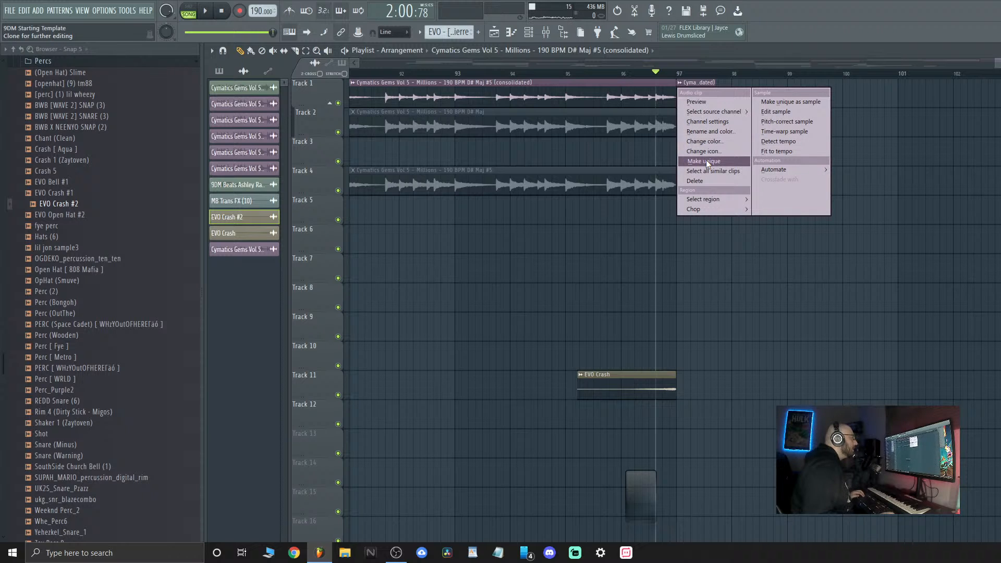
click(707, 162)
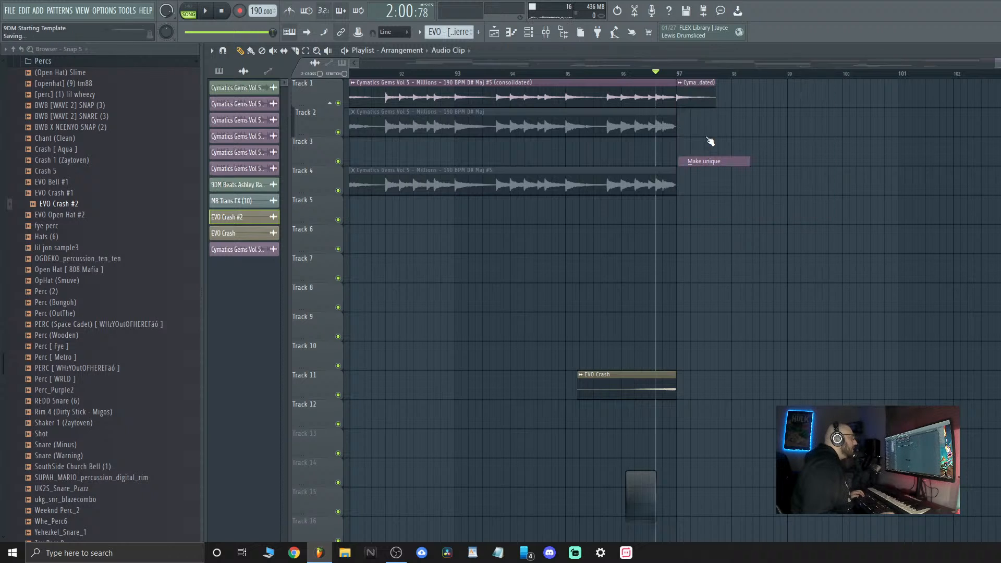
double_click(689, 89)
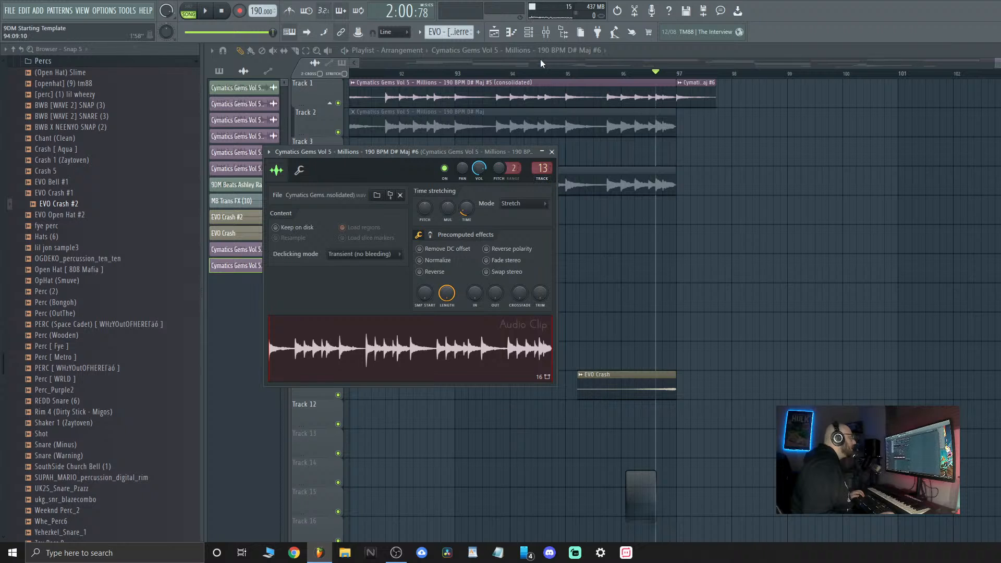
Load Fruity Reeverb 2 into effect slot 4 of the consolidated melody's mixer insert 13
click(546, 34)
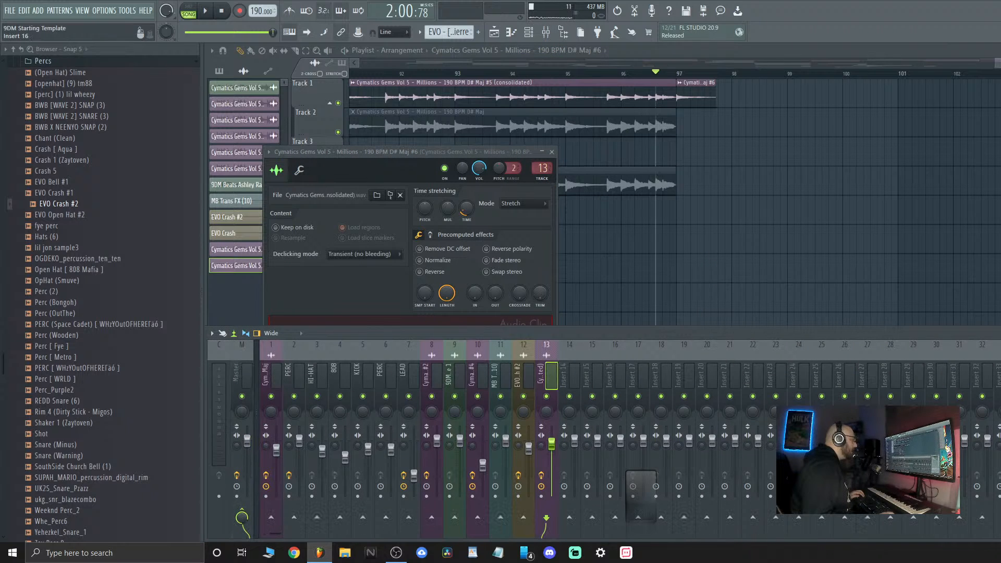
click(994, 426)
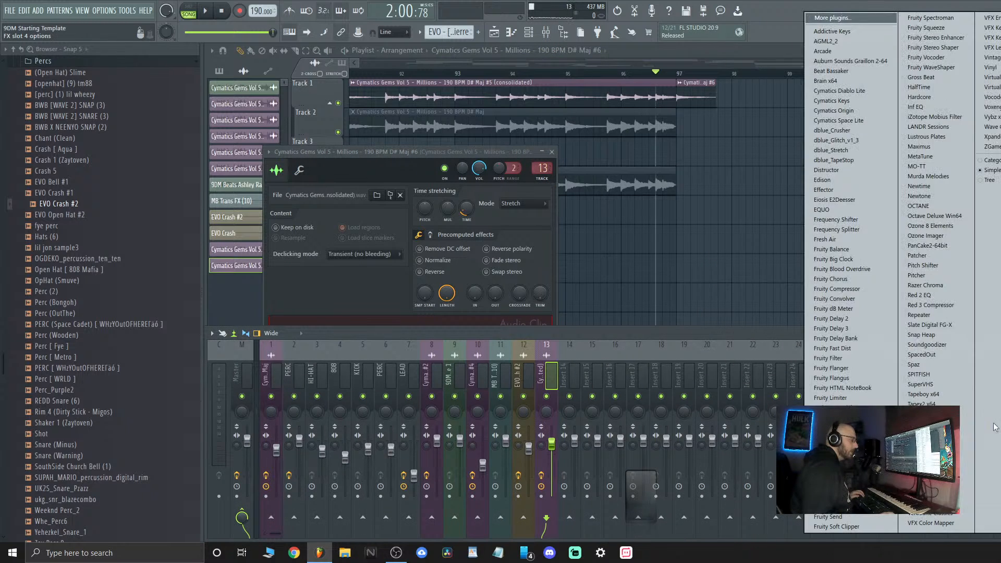
click(836, 496)
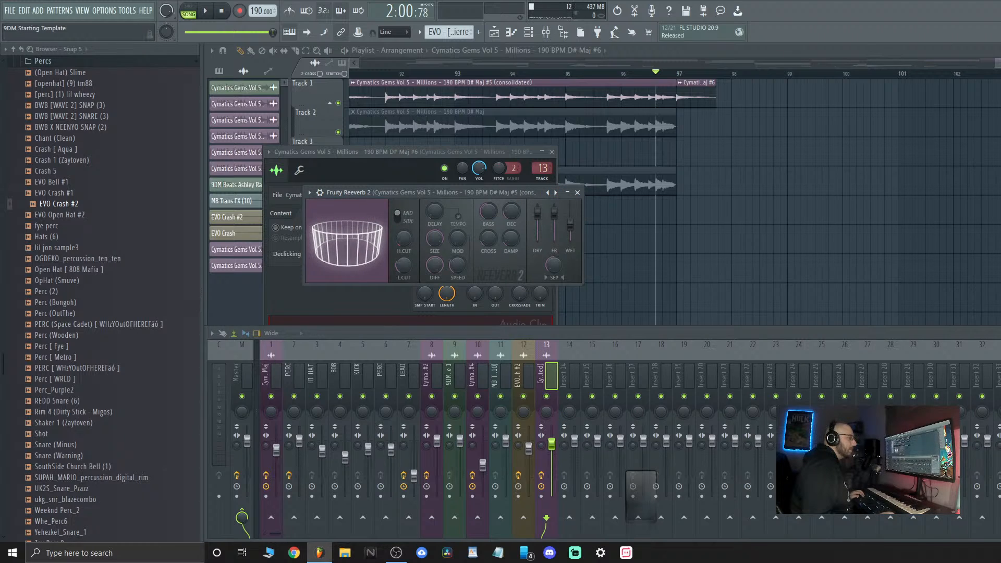
Audition the Reeverb 2 mix level up to 100%, set it to 0% and create an automation clip for it
key(space)
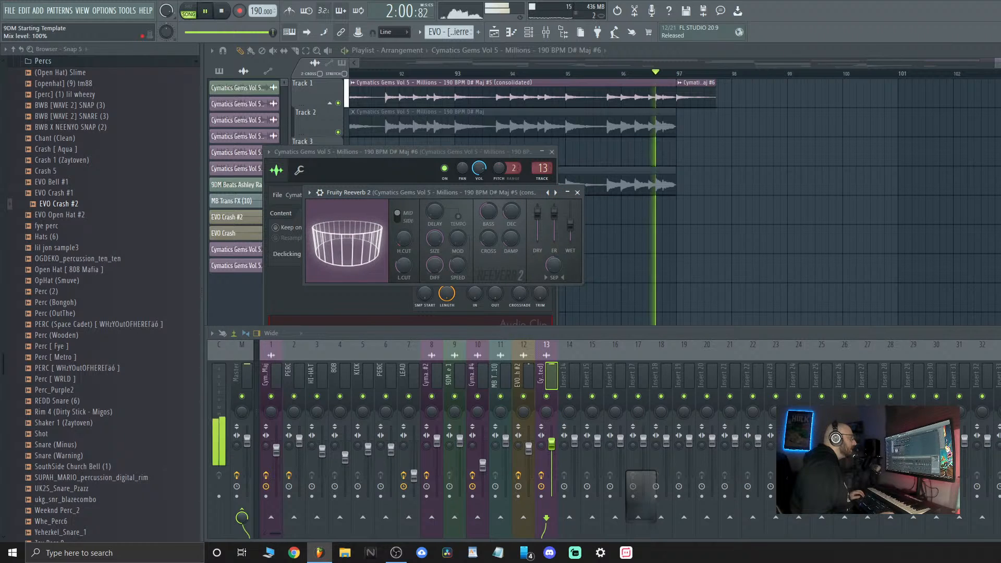
key(space)
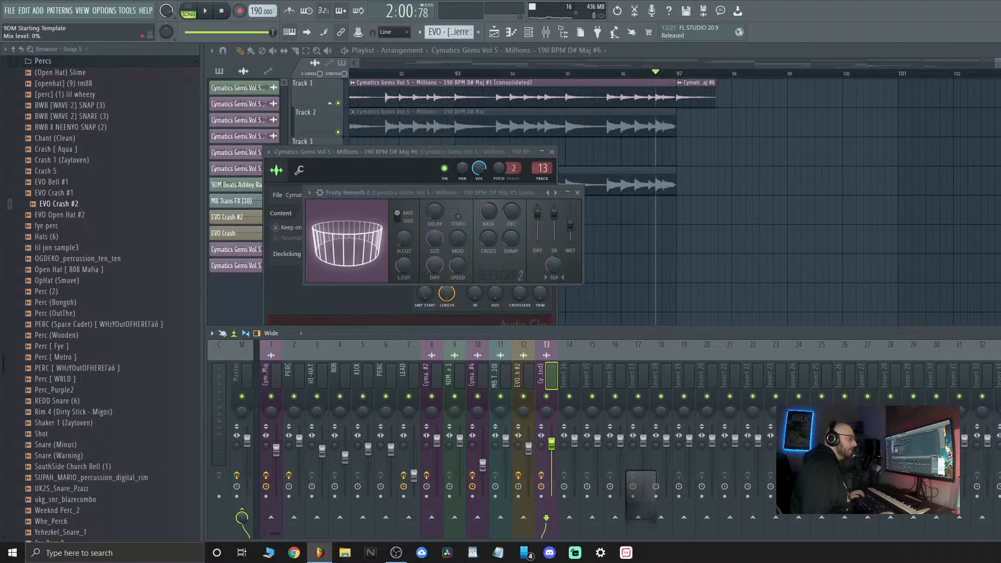
key(Escape)
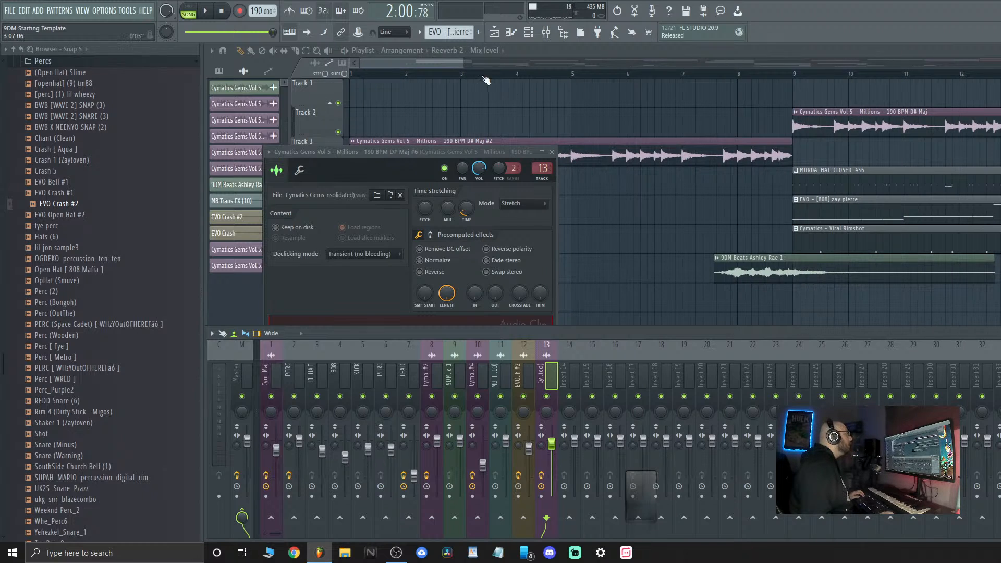
Shape the Reeverb 2 mix level automation on Track 13 to jump up at bar 97 and hold until the melody clip ends
drag(460, 62, 1000, 63)
scroll(998, 443, up, 6)
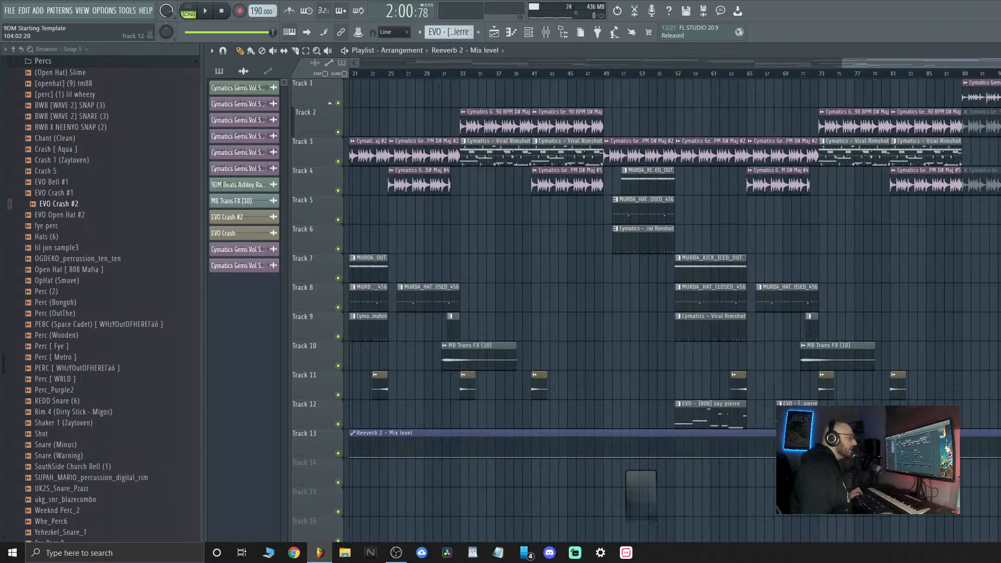
scroll(720, 446, up, 1)
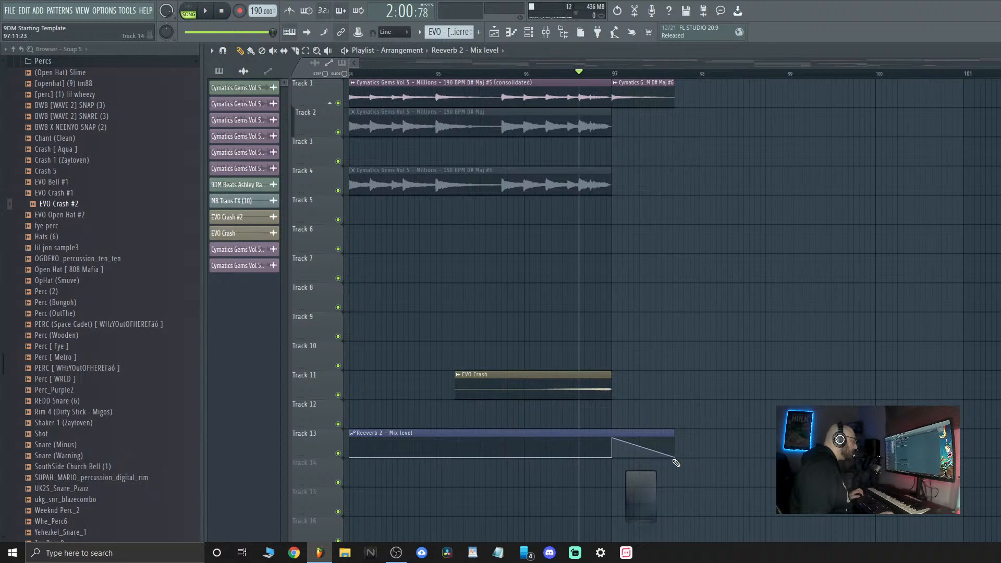
key(space)
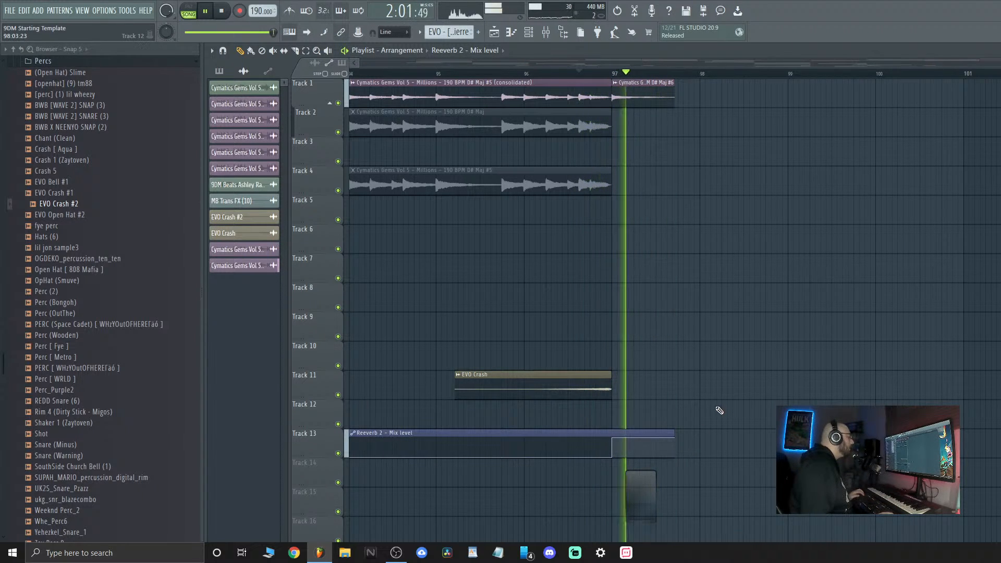
Select the time range from just before bar 97 to nearly bar 100 and play back the outro
key(space)
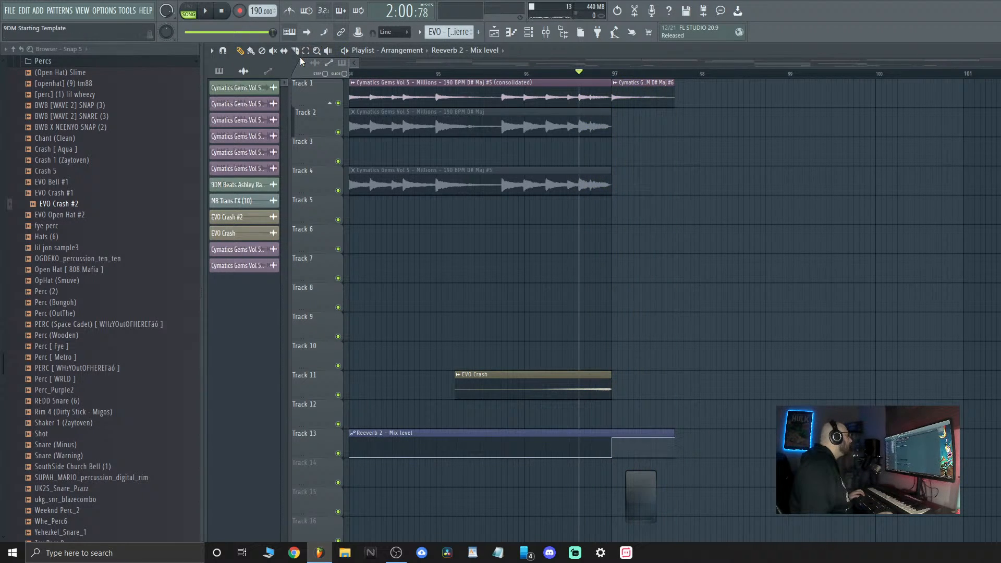
drag(578, 76, 860, 75)
key(space)
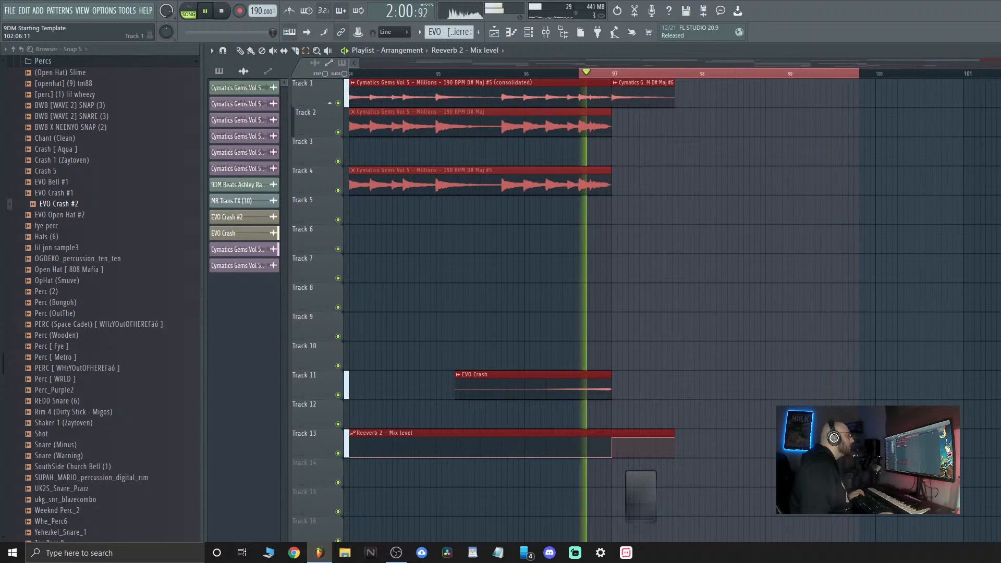
Extend the time selection over the whole arrangement, select all clips, and play the song from the beginning
drag(996, 75, 2, 46)
scroll(565, 169, down, 8)
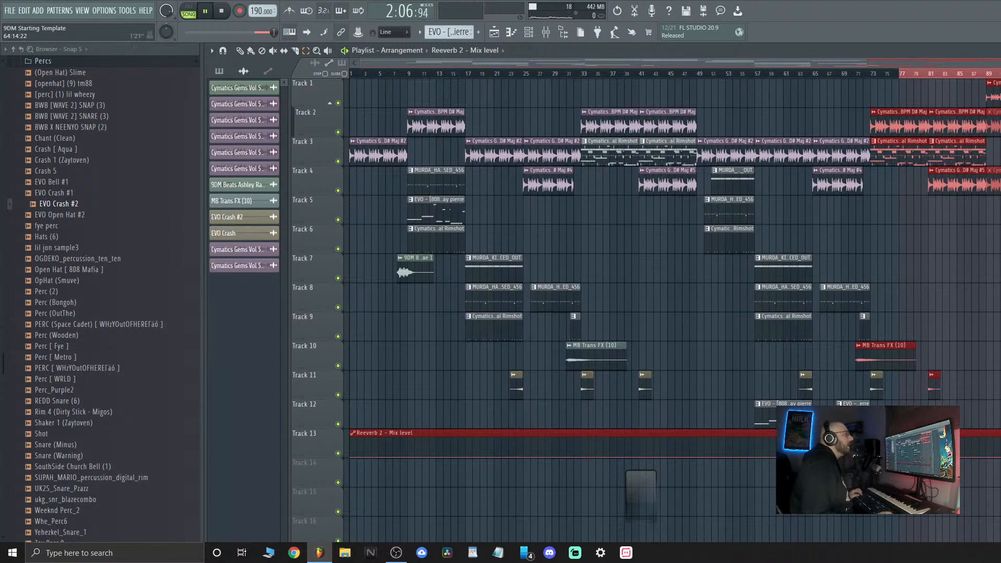
key(ctrl+a)
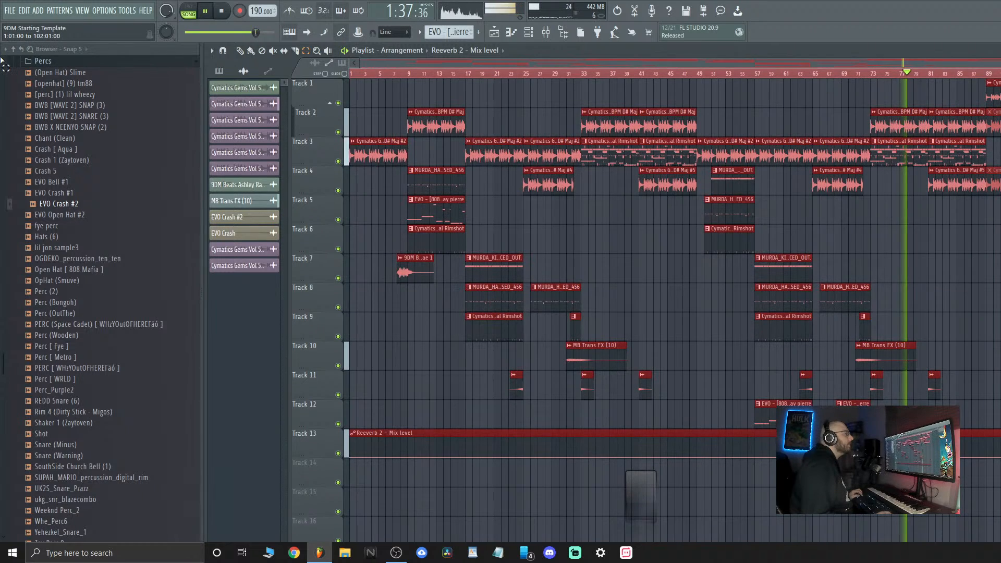
key(space)
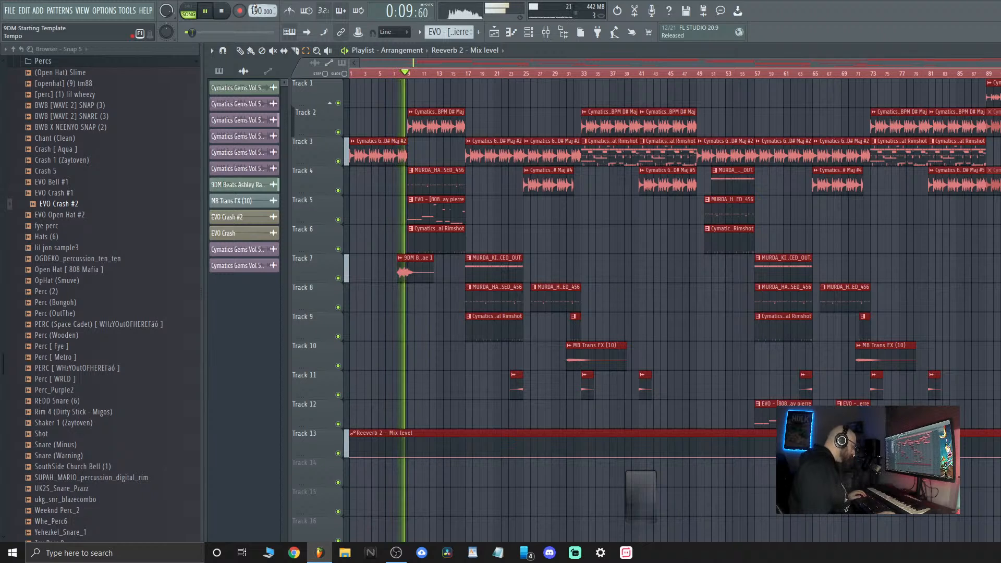
Nudge the 9DM Beats Ashley Rae 1 clip on Track 7 slightly later within bar 7 and replay its entry
scroll(500, 308, up, 8)
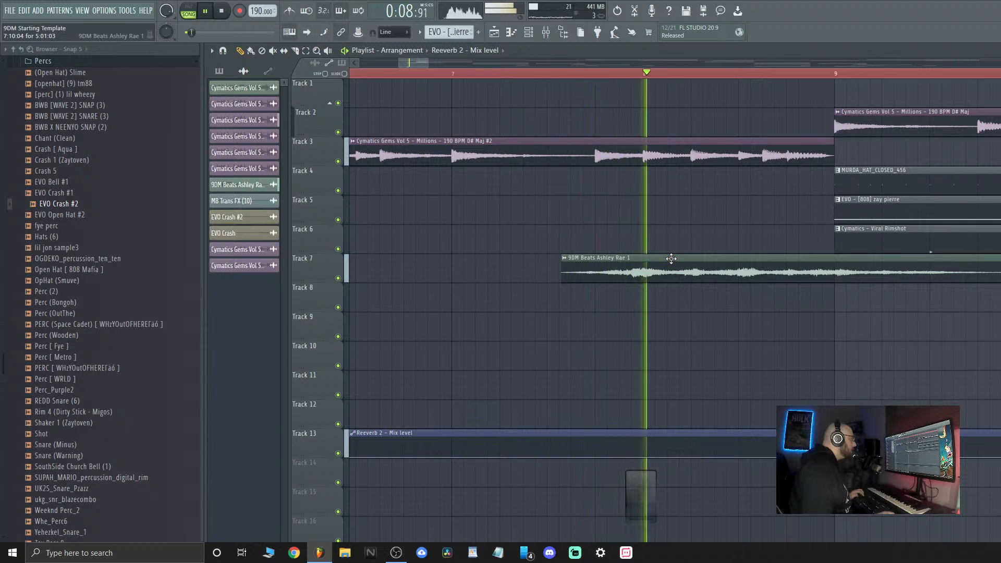
drag(671, 259, 688, 260)
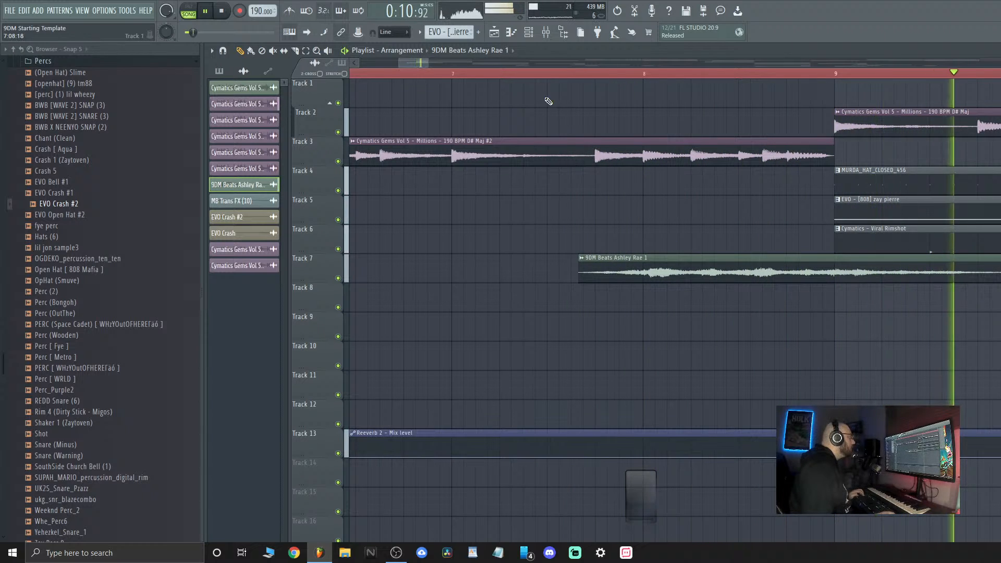
click(539, 73)
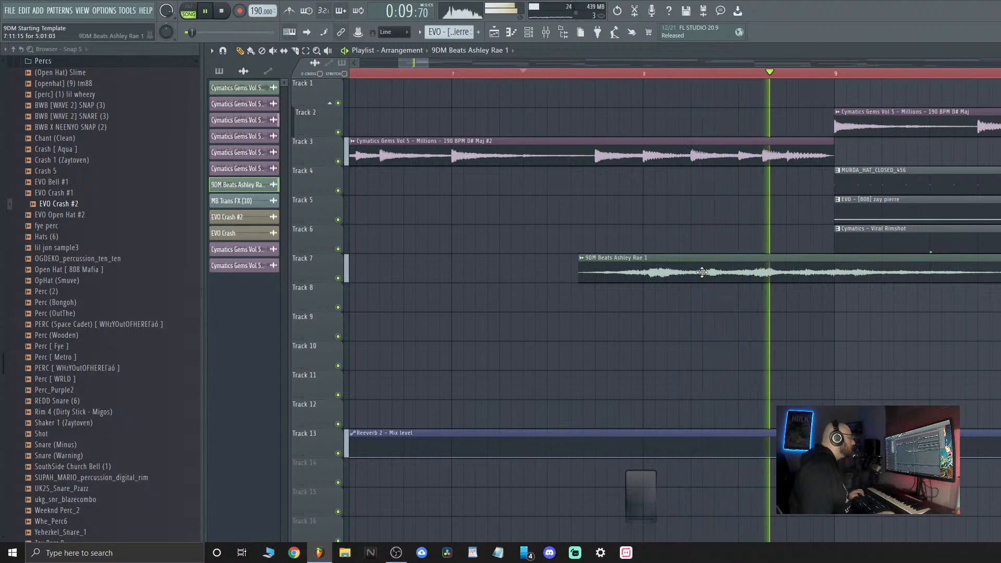
drag(701, 271, 696, 272)
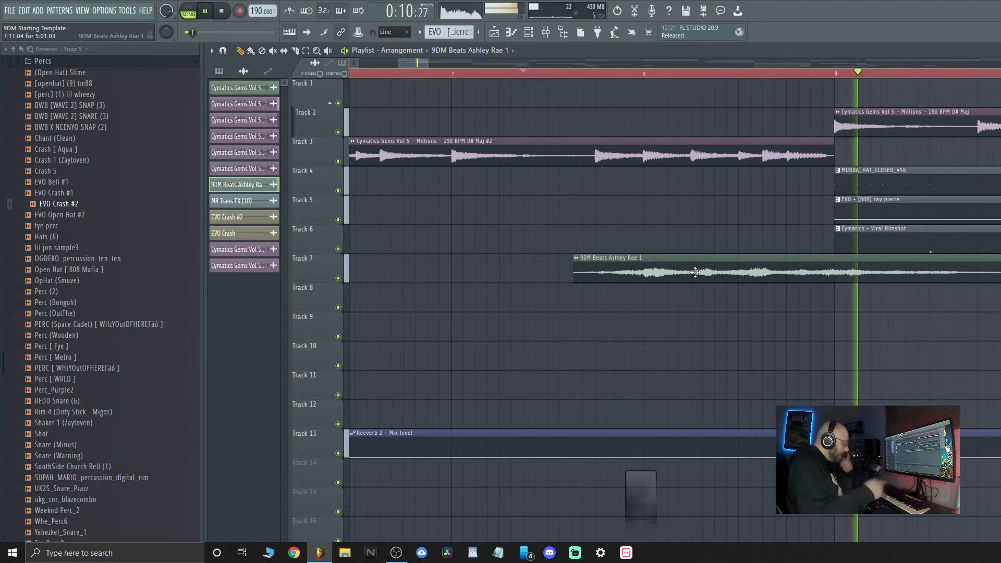
Listen through the arrangement after the voice tag and from bar 33 onward, and stop playback
scroll(693, 273, down, 3)
scroll(693, 275, down, 6)
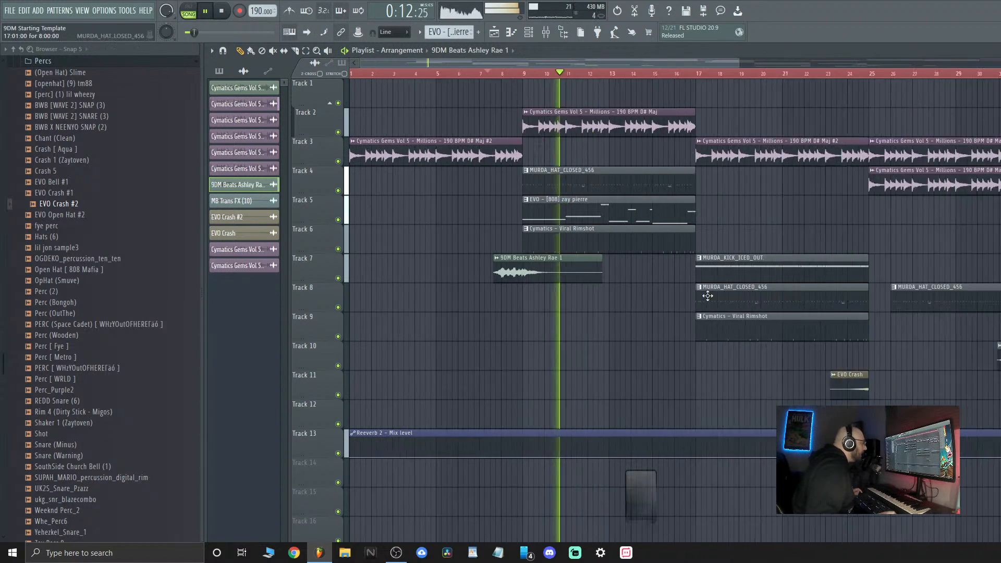
scroll(638, 329, down, 1)
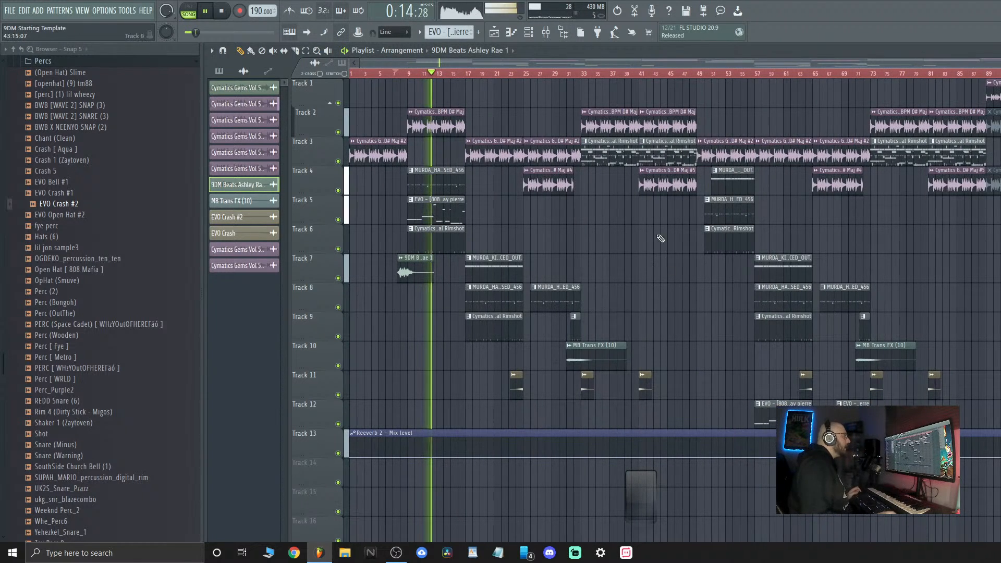
click(584, 74)
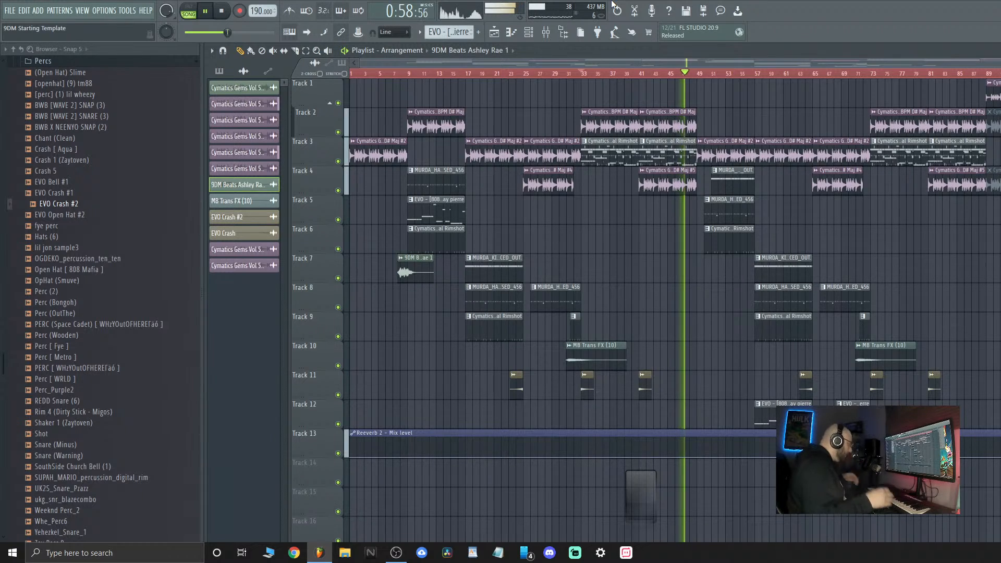
key(space)
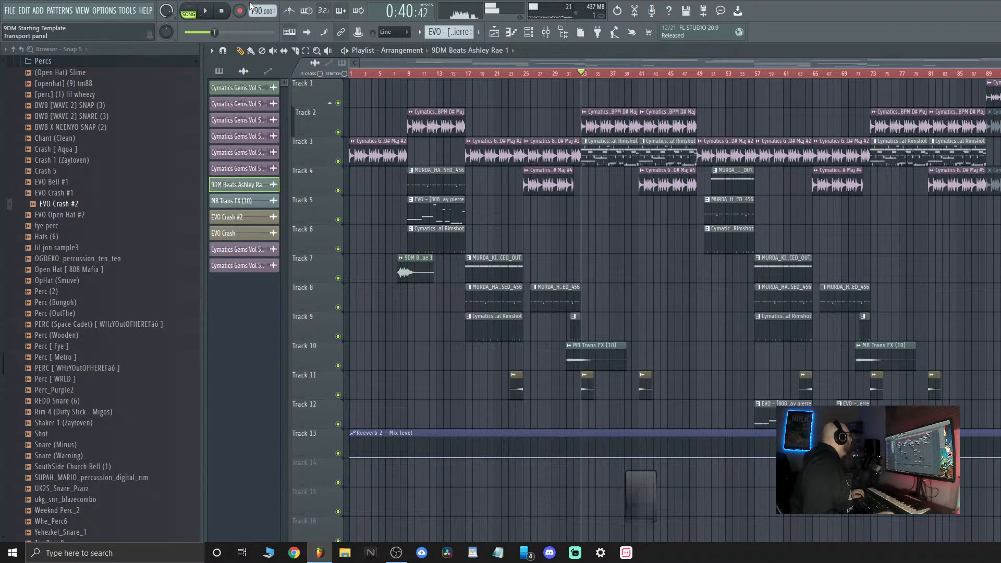
Set the project title to "Vibe Out (Prod. 9DM Beats) 190bpm D#m", copy it, and fill in the producer name as author
click(104, 11)
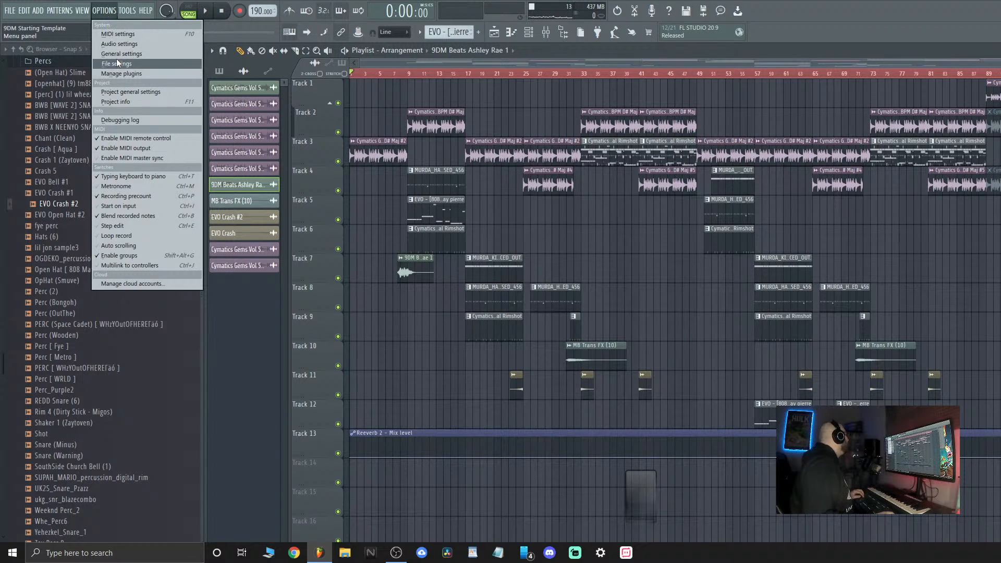
click(126, 102)
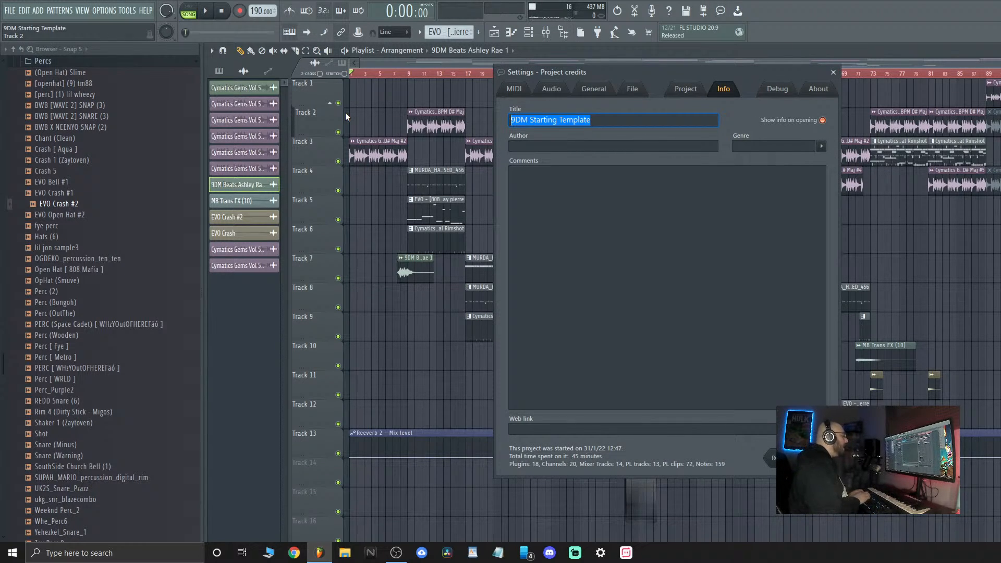
key(Caps_Lock)
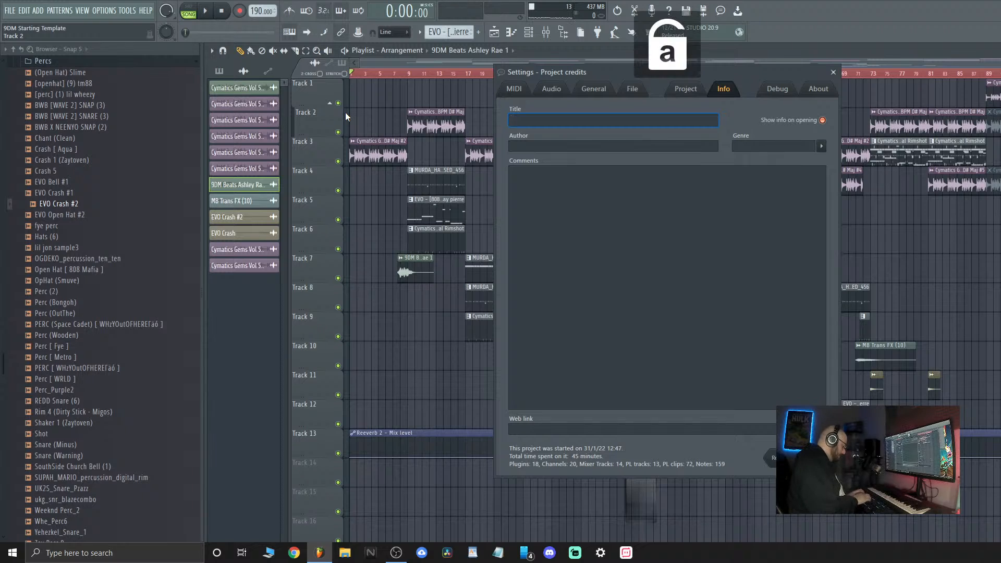
text(Vibe Out (Prod. 9DM Beats) 190bpm D#m)
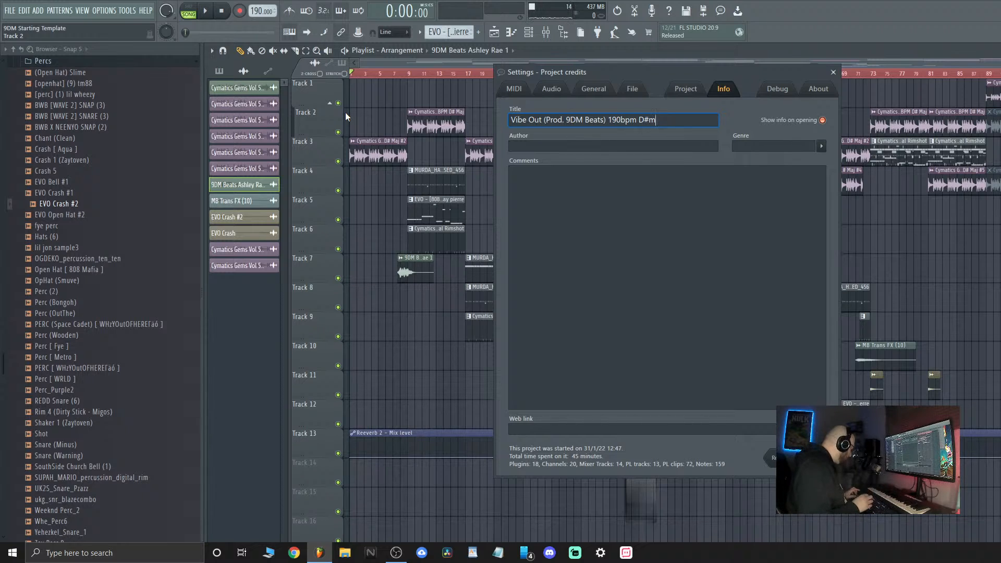
key(ctrl+a)
key(ctrl+c)
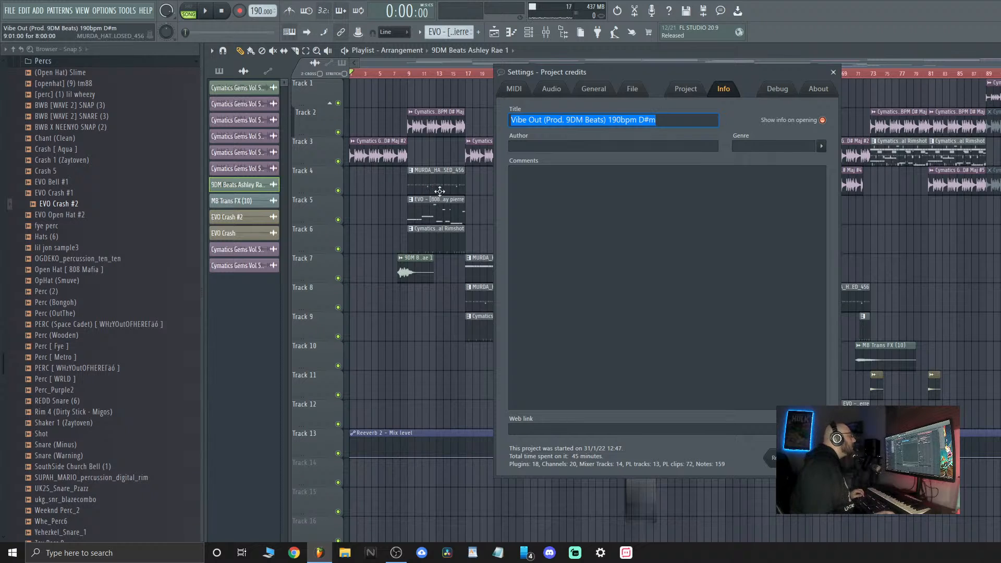
click(519, 146)
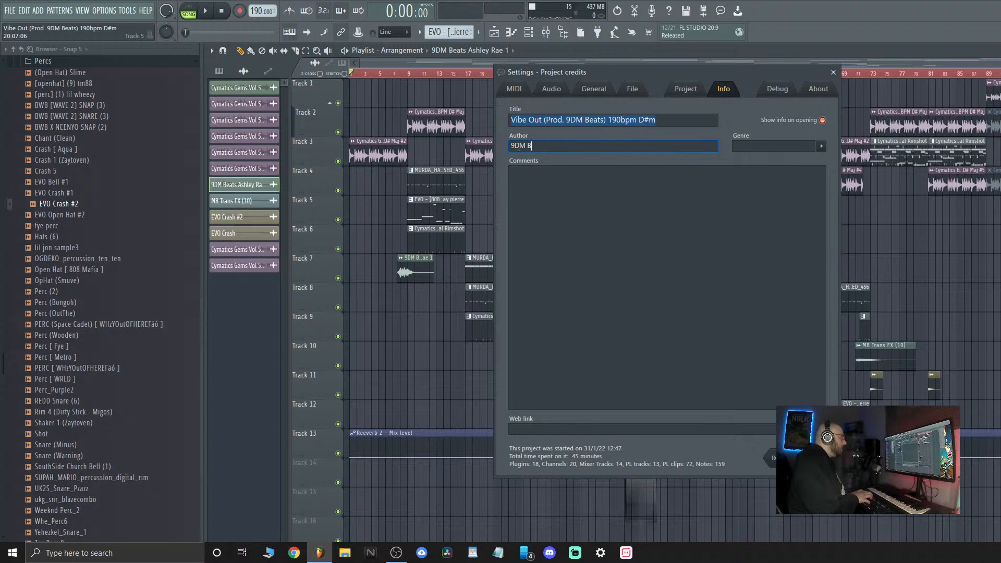
click(832, 72)
Save the project as a new FL Studio song file named "Vibe Out (Prod. 9DM Beats) 190bpm D#m"
click(10, 11)
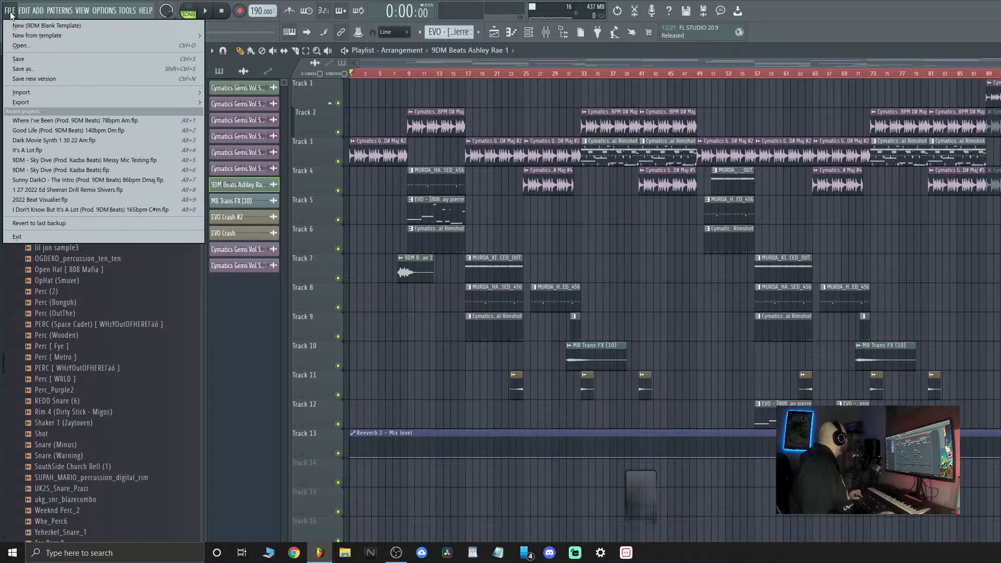
click(29, 70)
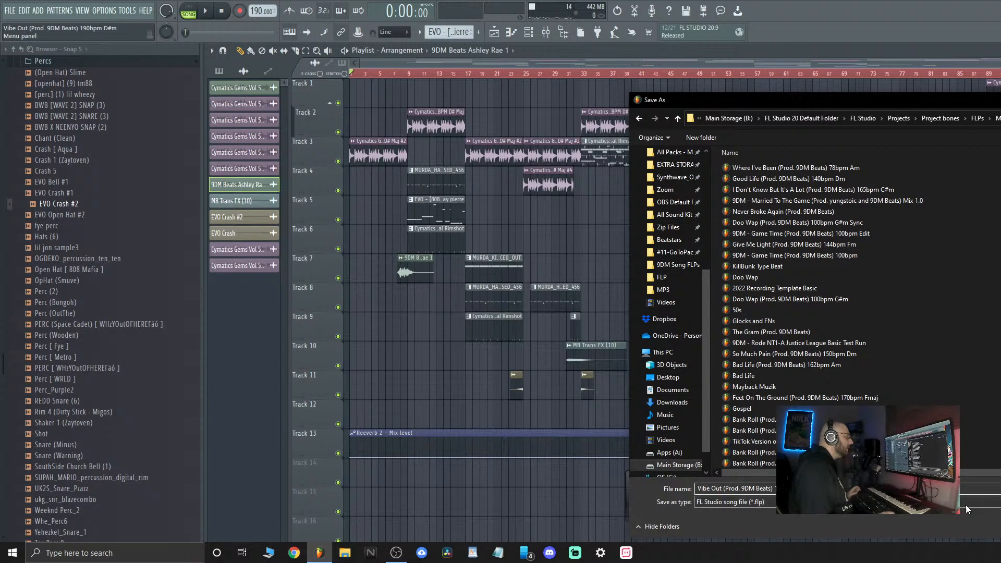
key(Return)
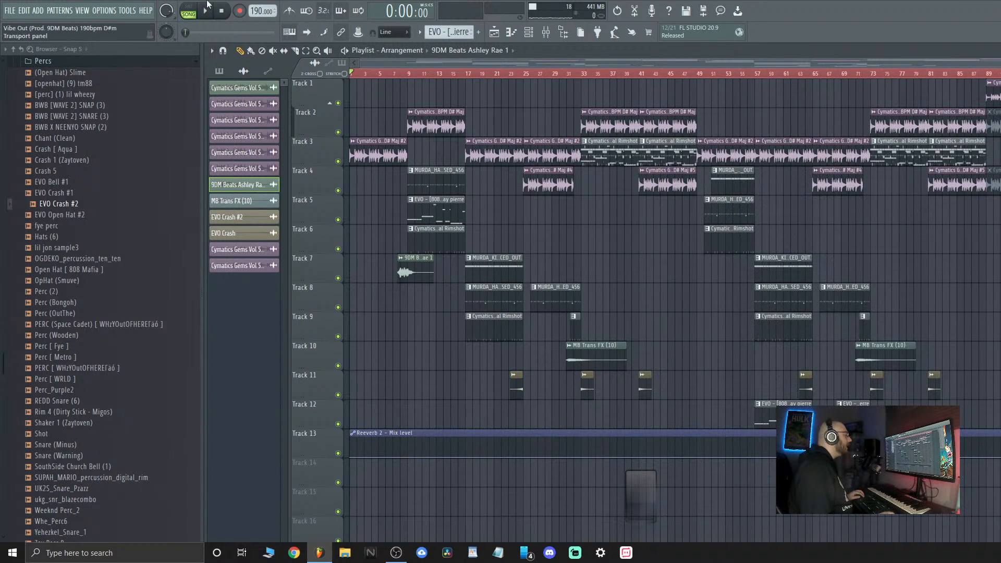
Start a Wave file export of the project and go to the Stems folder as its destination
click(10, 10)
mouse_move(130, 102)
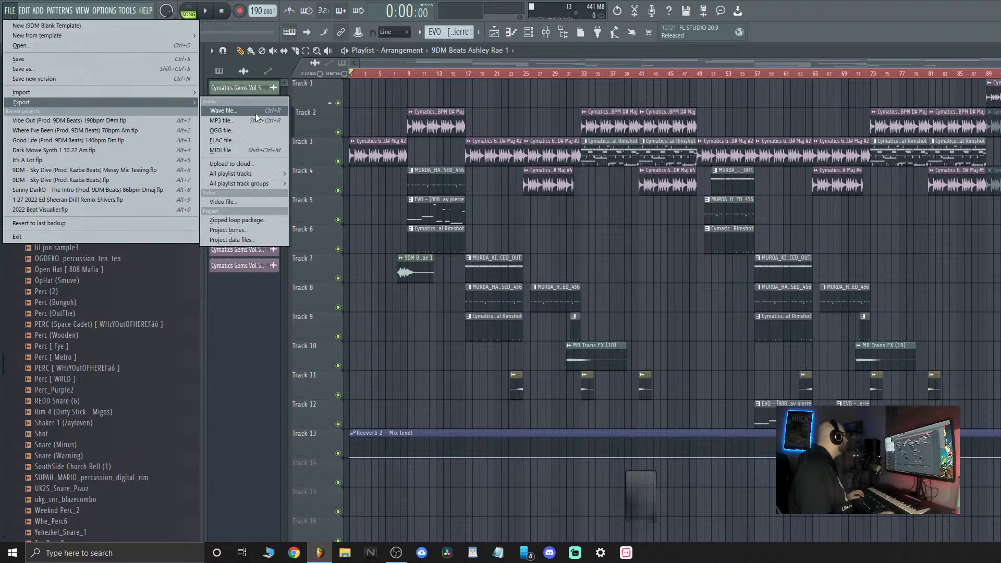
click(248, 111)
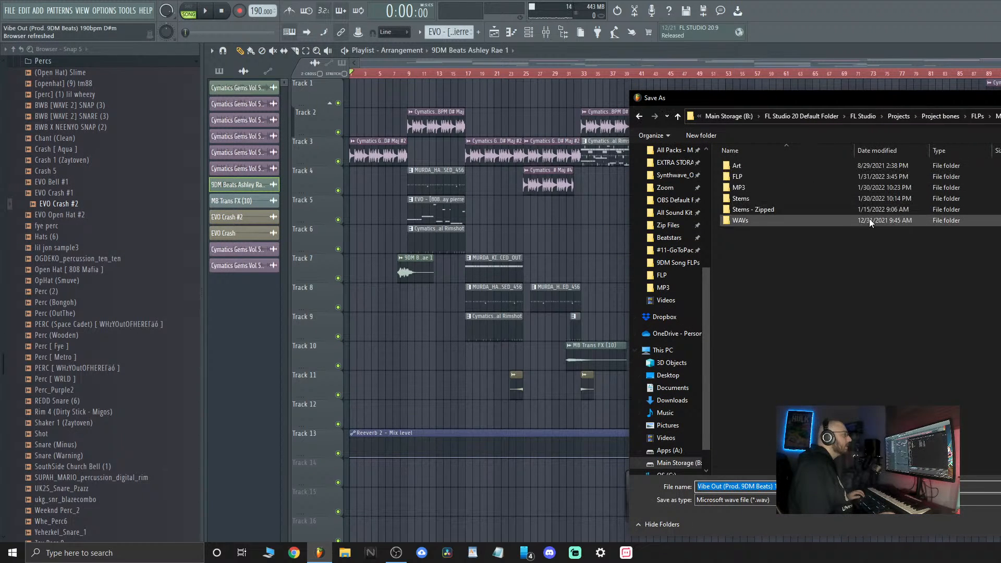
double_click(796, 198)
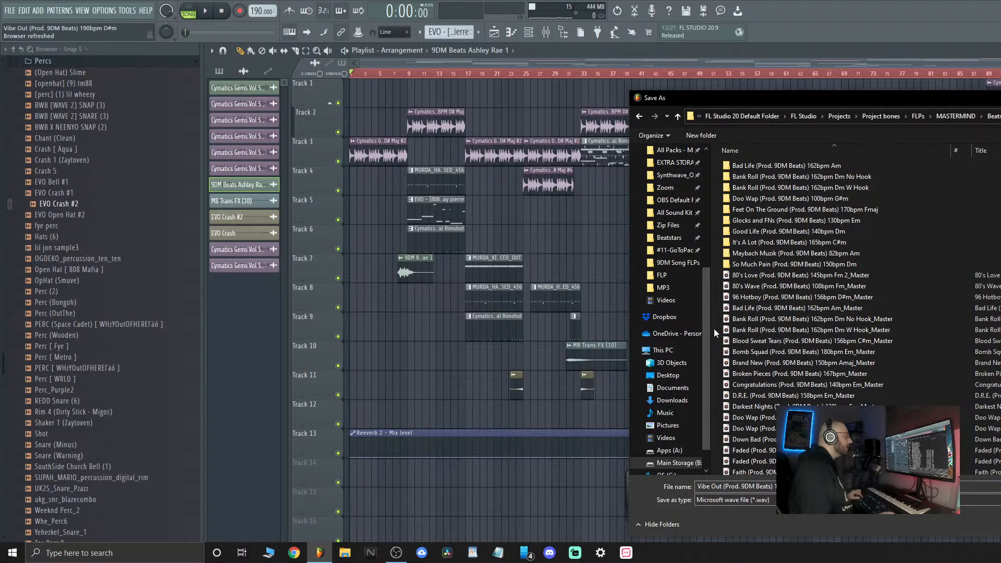
Create a folder named "Vibe Out (Prod. 9DM Beats) 190bpm D#m" in Stems and save the WAV export inside it
right_click(715, 329)
mouse_move(745, 439)
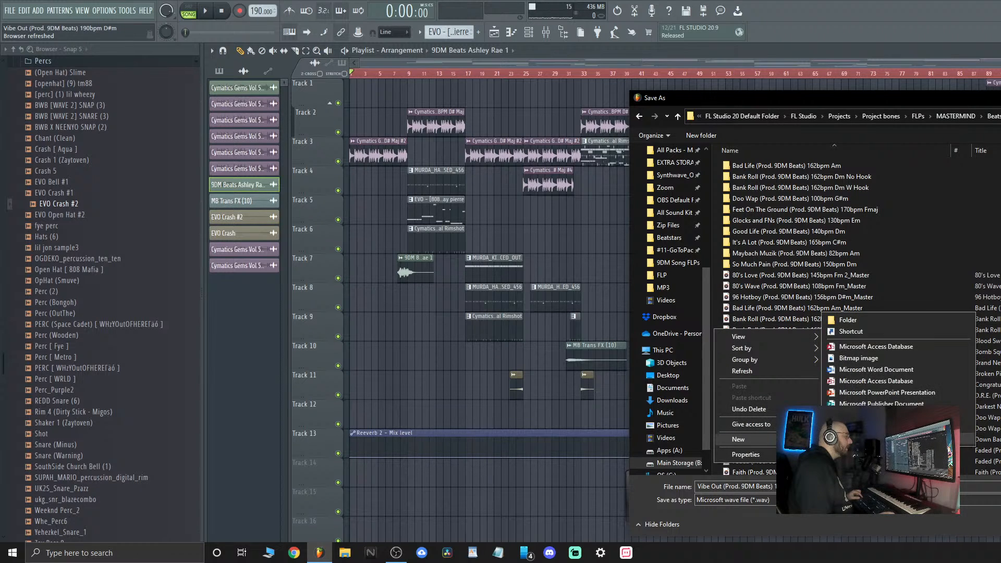
click(864, 321)
key(ctrl+v)
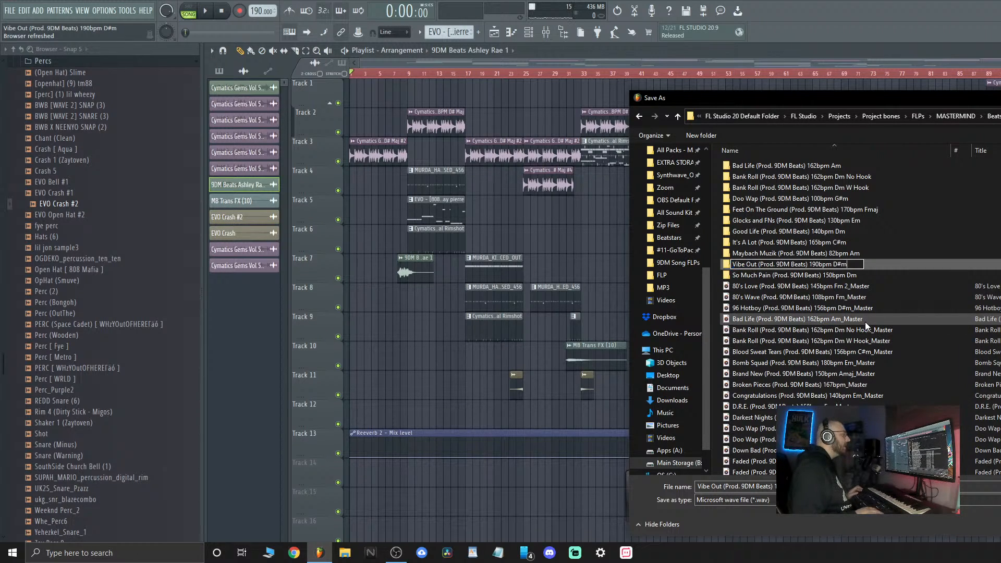
key(Return)
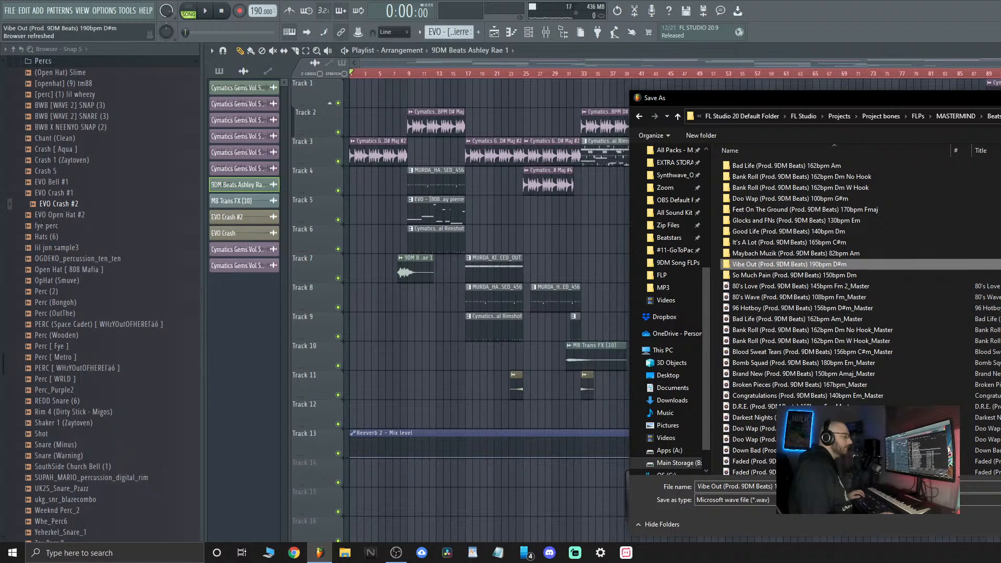
key(Return)
key(Return)
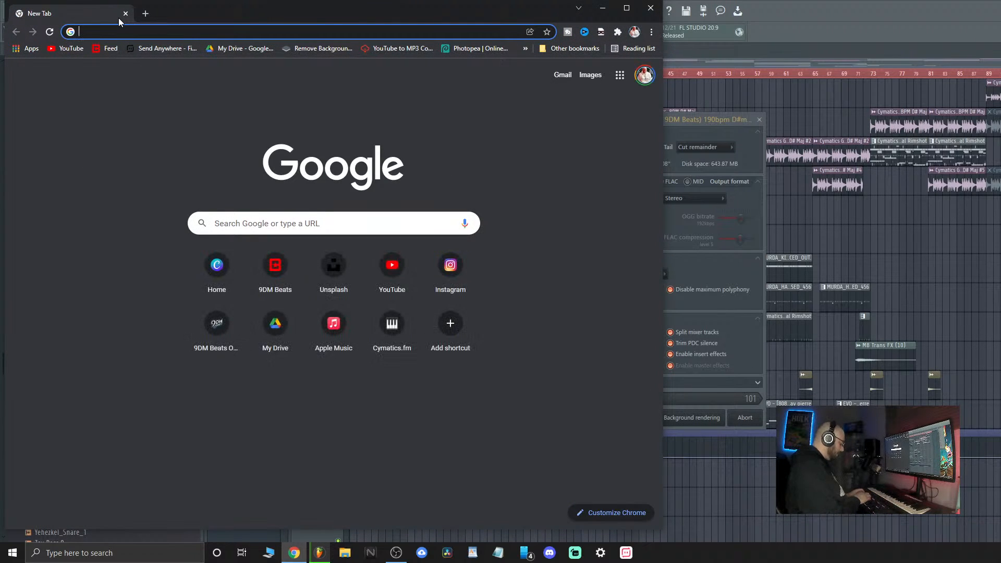
In Chrome, open the Unsplash website and load canva.com in a second tab
text(uns)
key(Return)
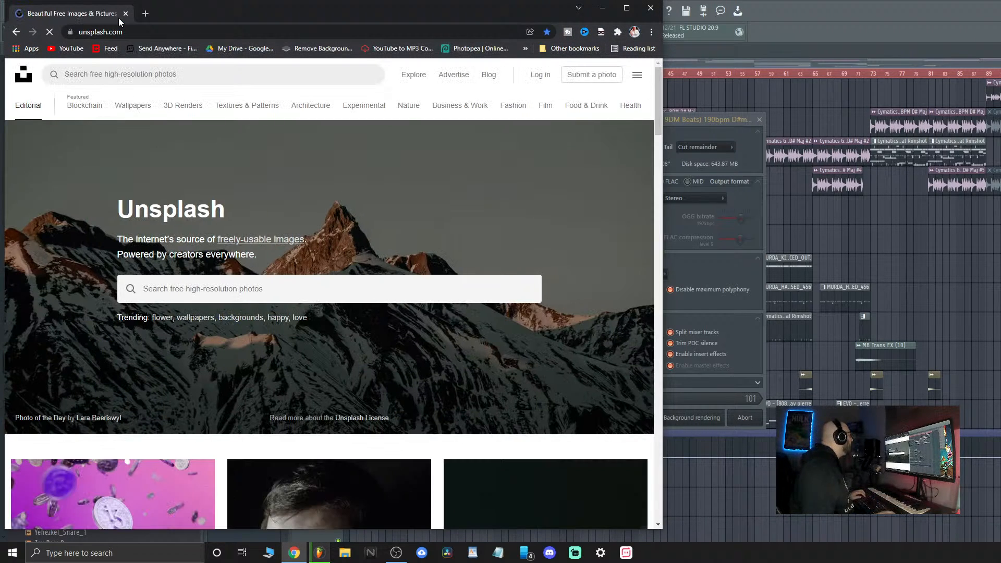
click(146, 13)
text(canva.com)
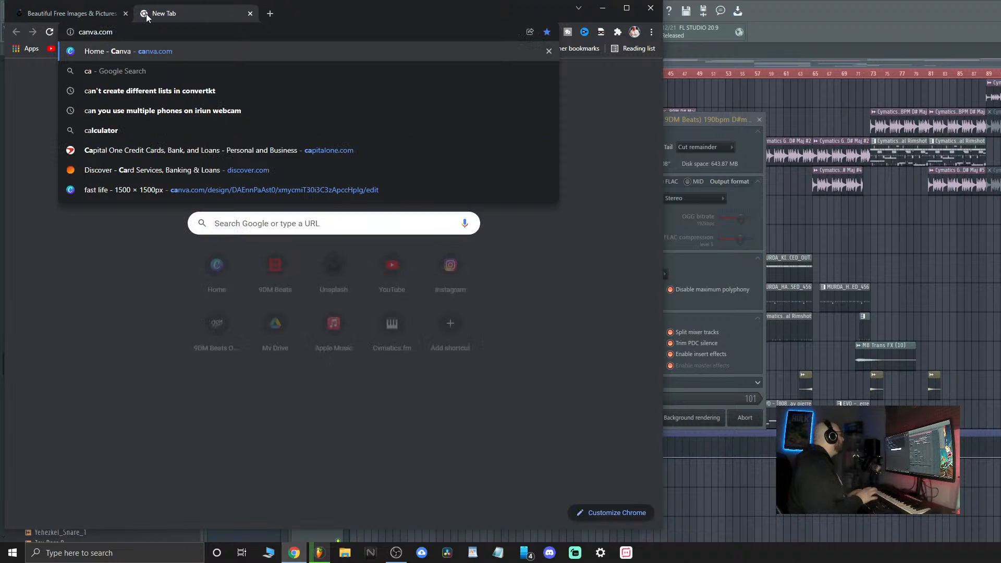
key(Return)
Open the recent 1500 x 1500 px "fast life" design in Canva and look through its cover art pages
scroll(280, 342, down, 3)
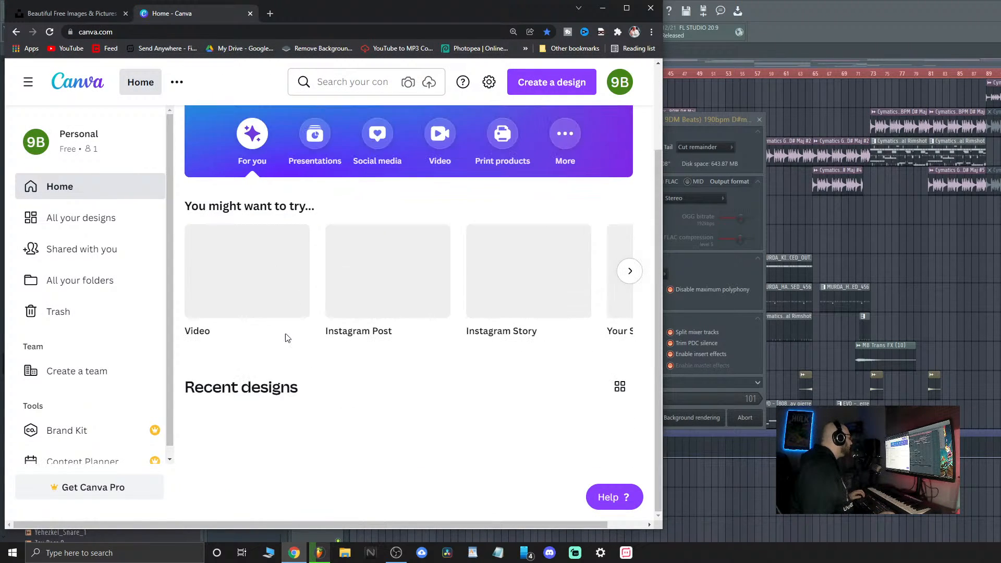
scroll(304, 367, down, 2)
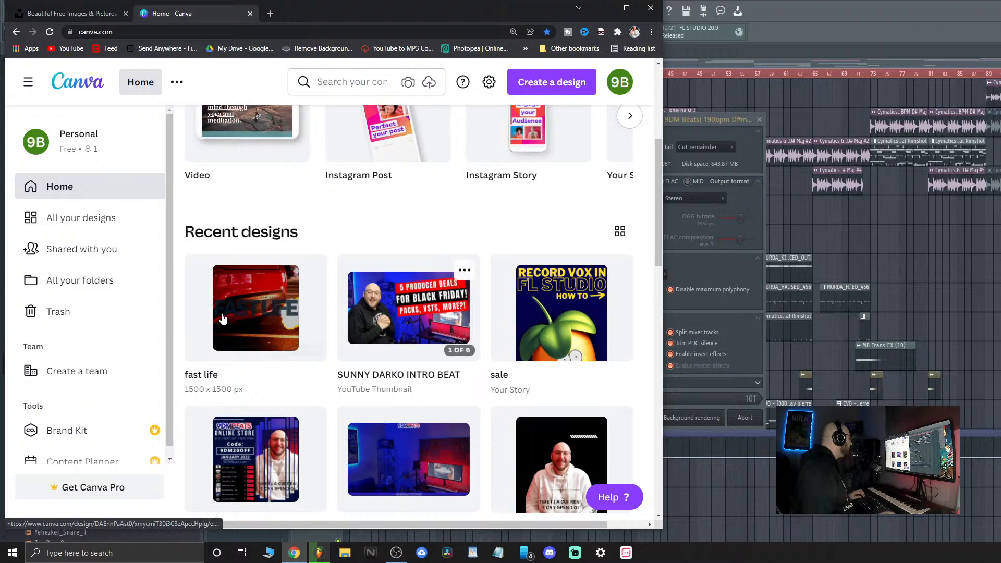
click(223, 318)
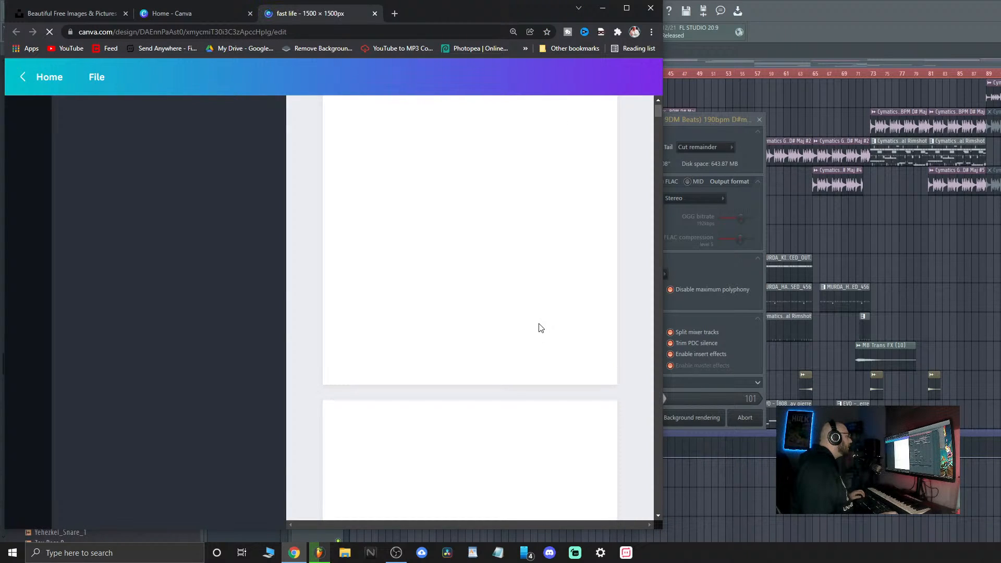
scroll(532, 307, down, 15)
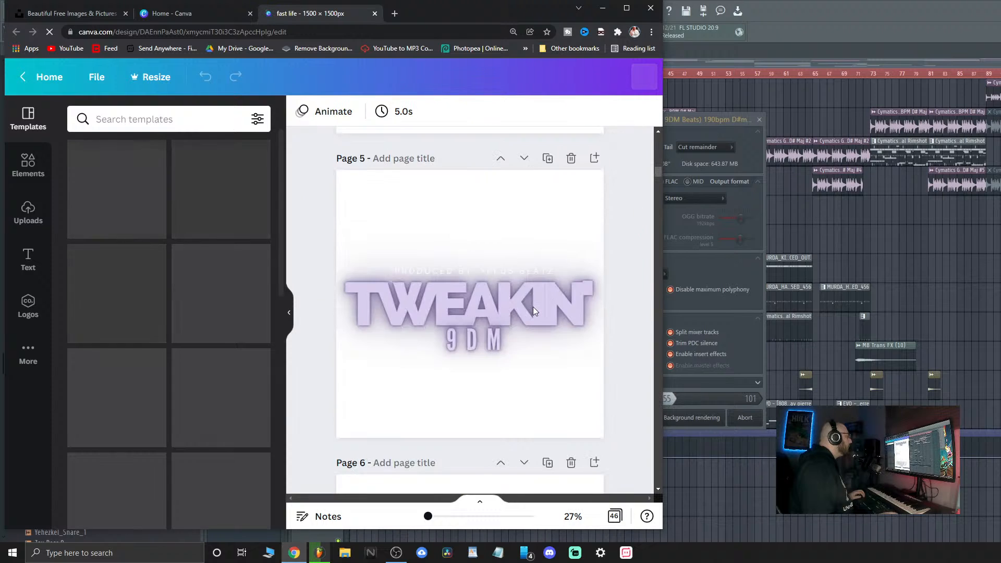
Duplicate the "GOOD LIFE" cover on page 13 and change the copy's title text to "VIBE OUT"
scroll(532, 312, down, 15)
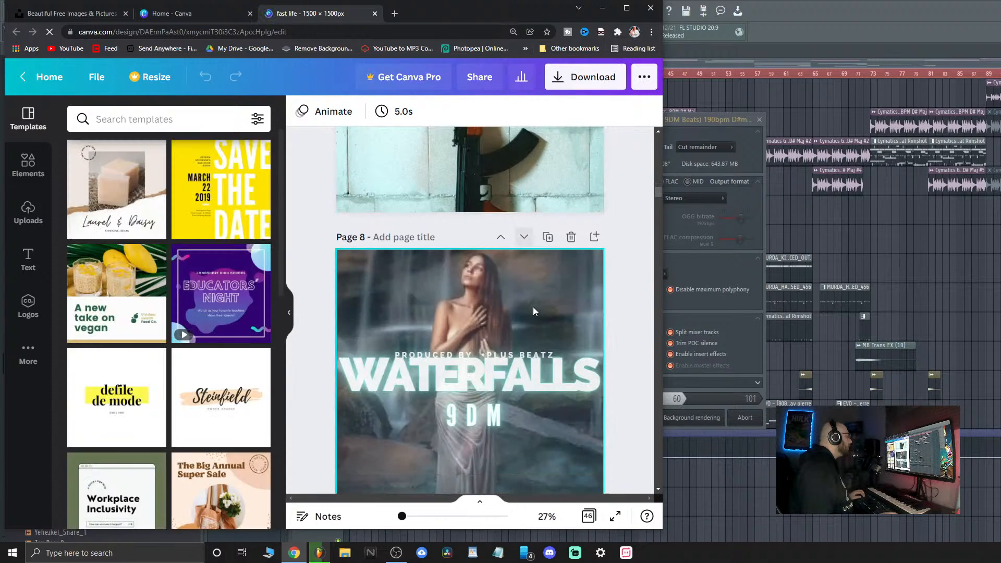
scroll(532, 312, down, 15)
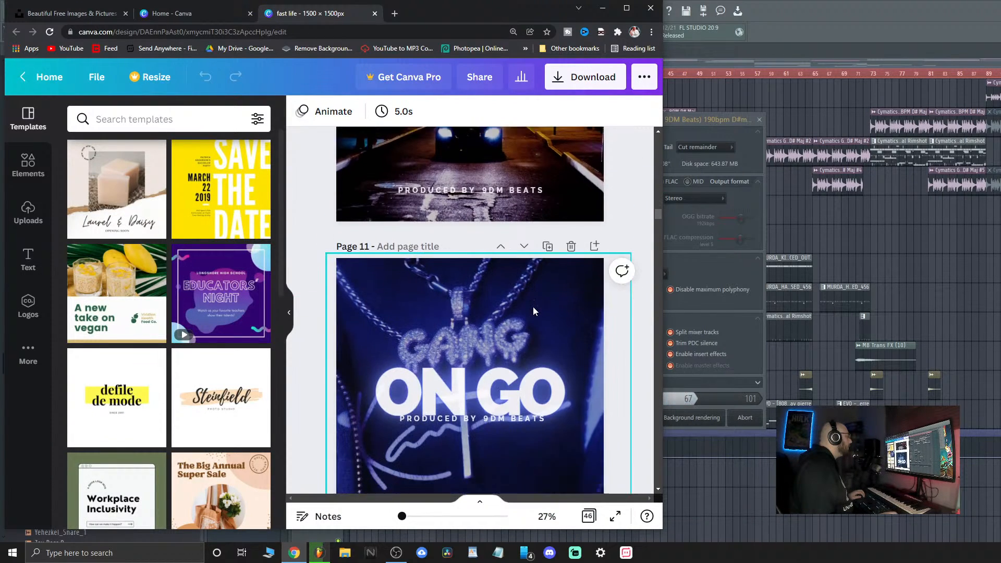
scroll(533, 311, down, 15)
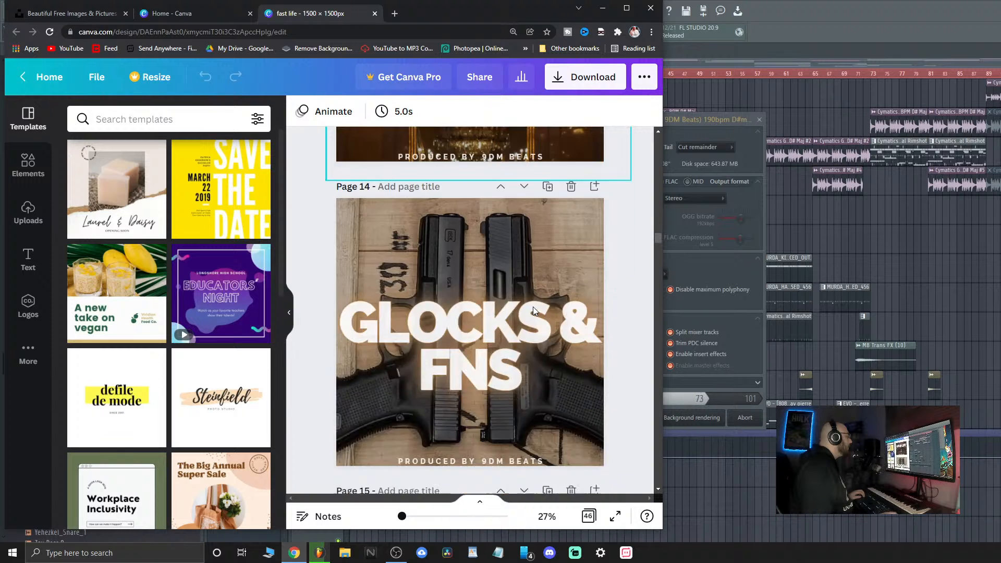
scroll(532, 307, up, 6)
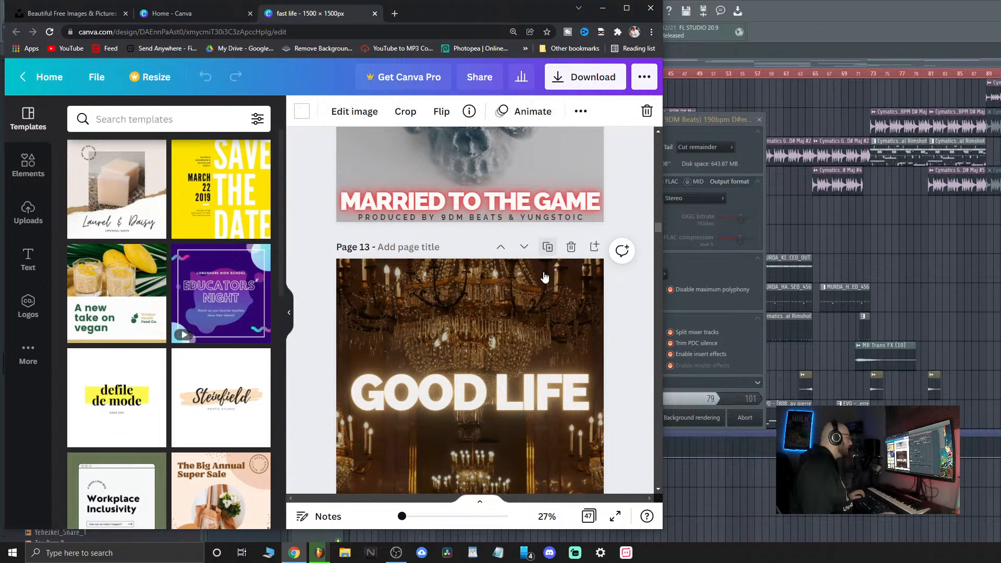
click(548, 247)
drag(587, 384, 348, 392)
text(VIBE OUT)
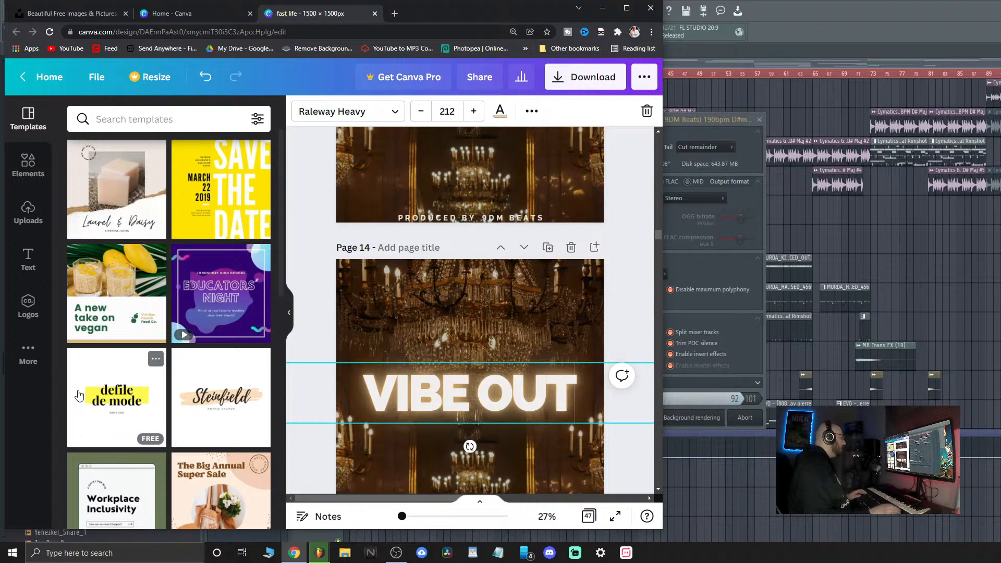
Switch to the Unsplash website and search its photos for "positivity"
click(109, 14)
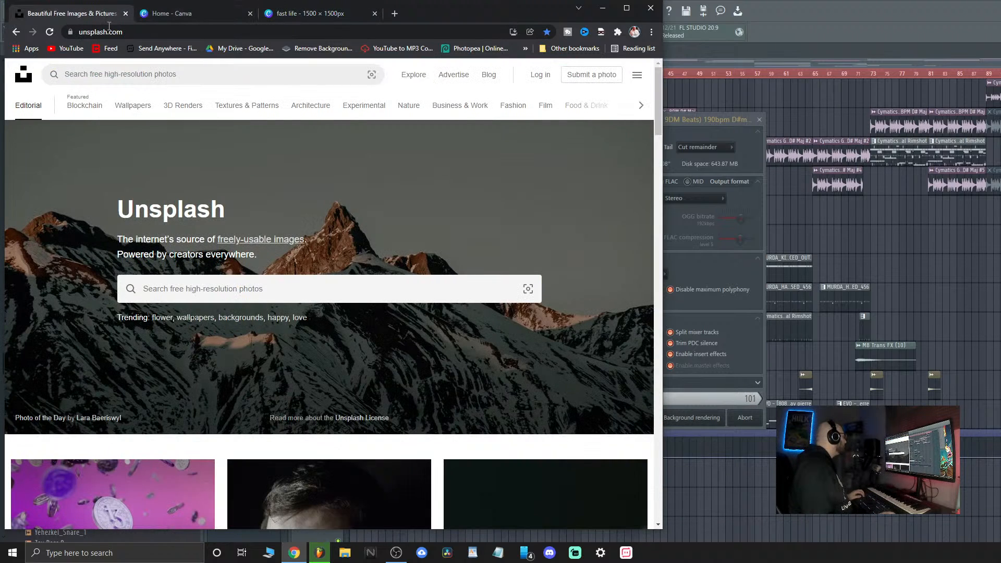
click(253, 78)
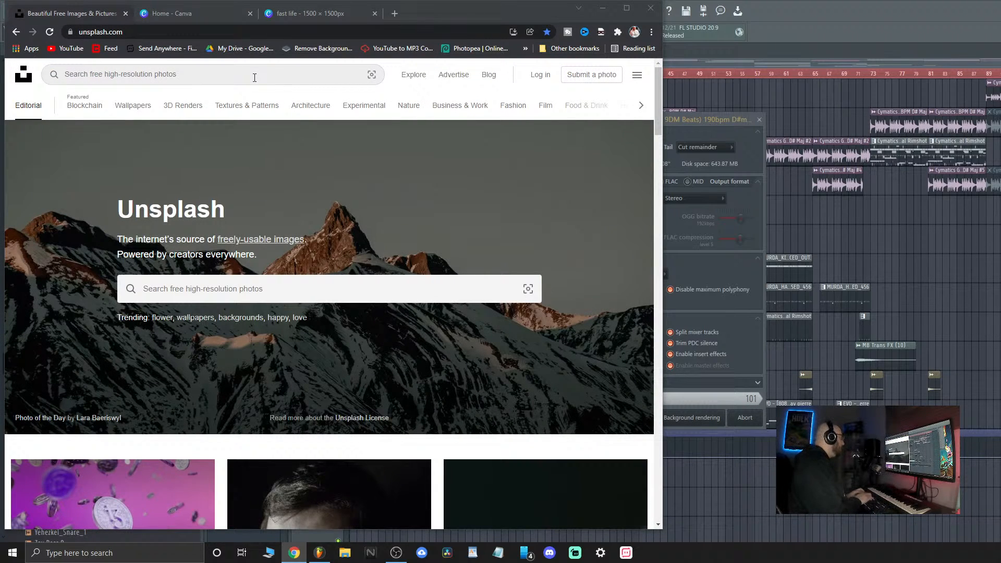
click(254, 77)
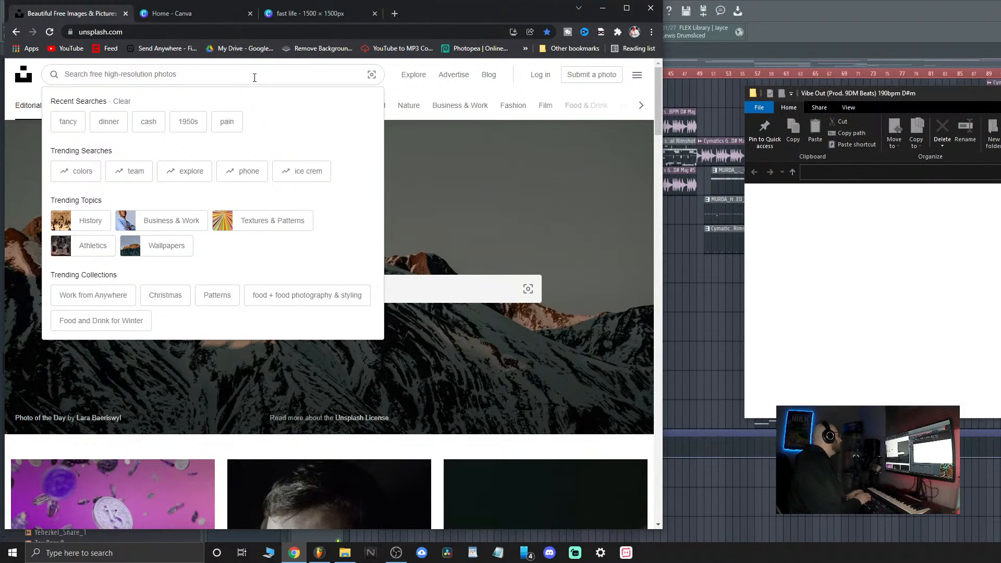
text(pdsitivity)
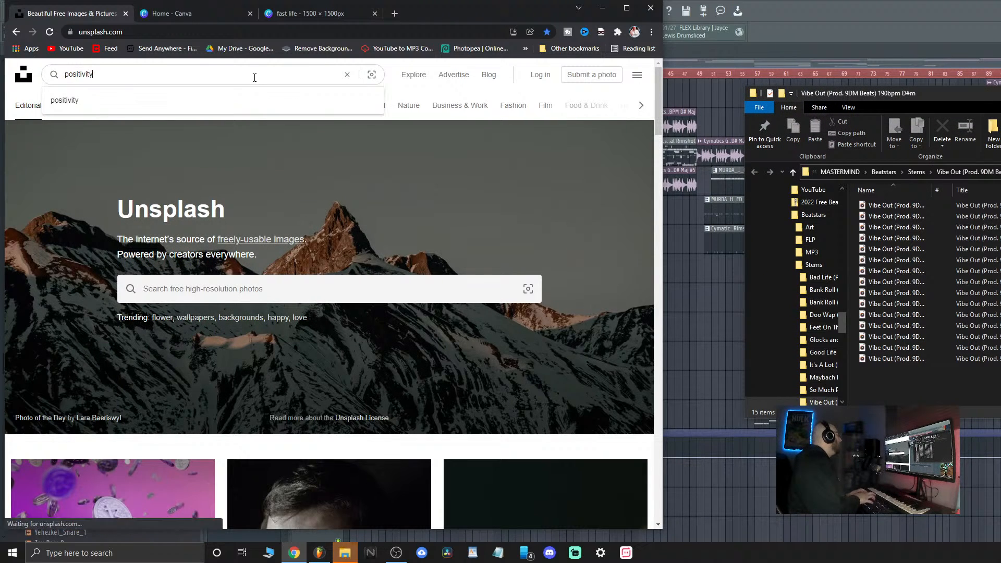
key(Return)
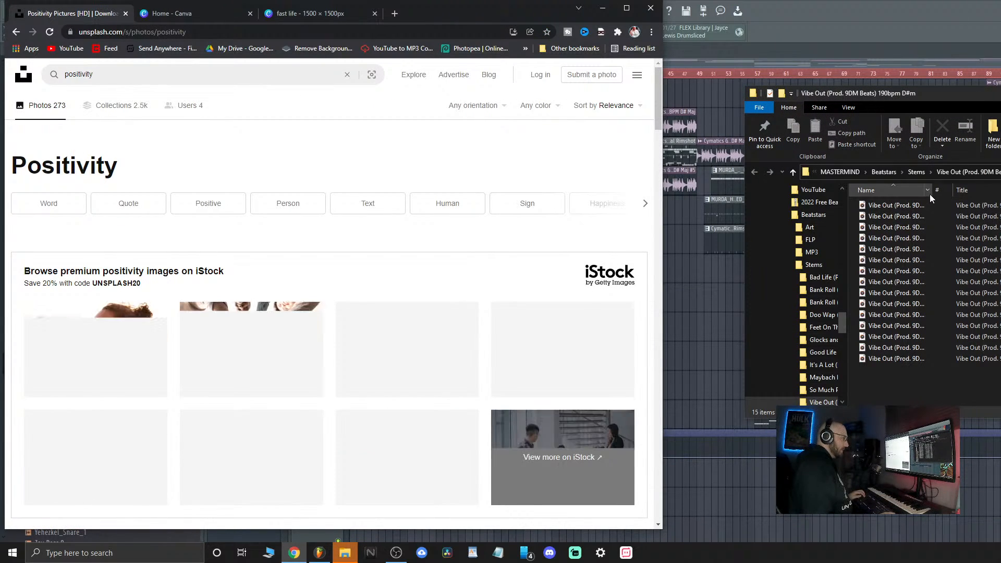
In the exported stems folder, widen the Name column and delete the extra WAV file whose suffix starts with "Curre"
click(933, 189)
double_click(932, 190)
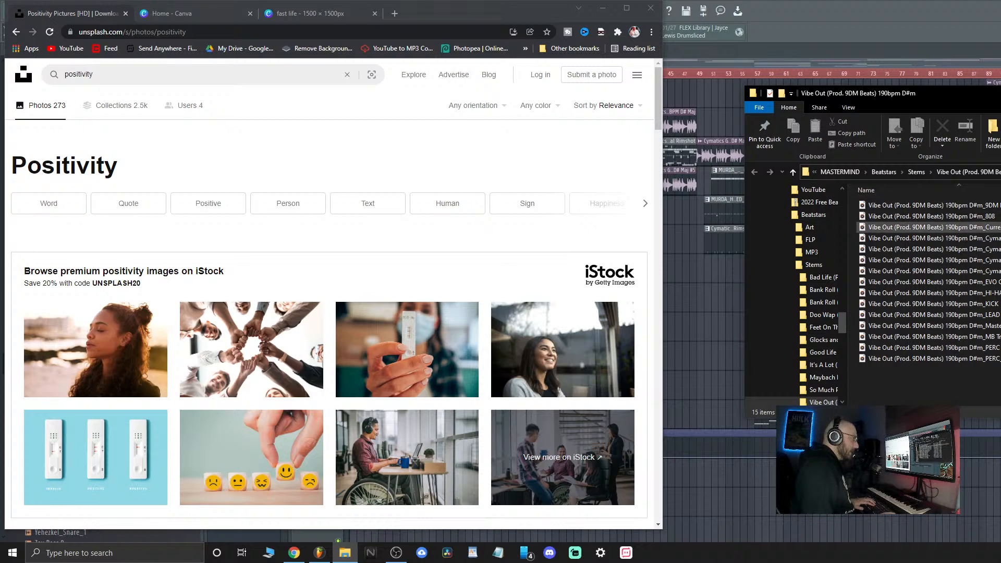
click(933, 228)
key(Delete)
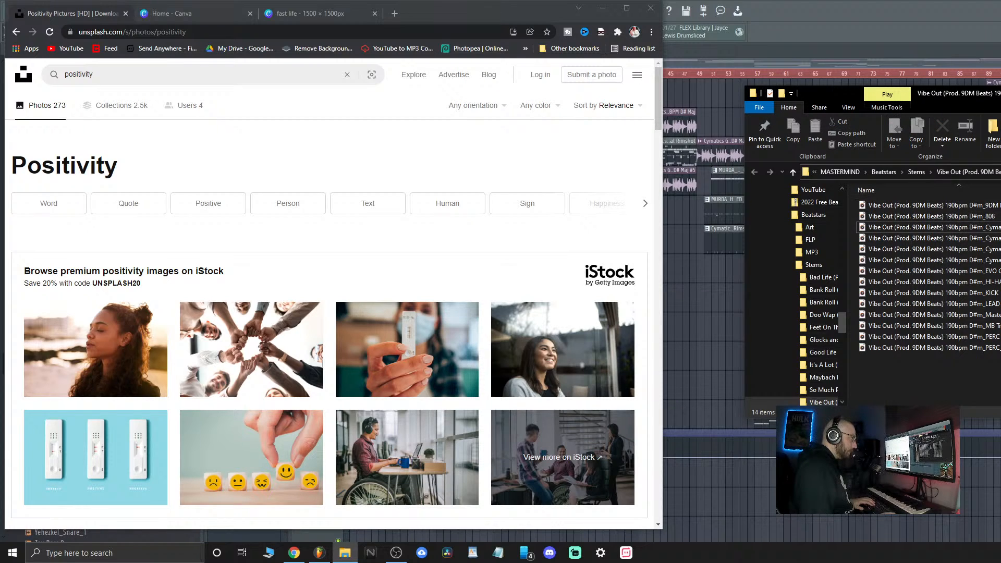
drag(990, 189, 1000, 190)
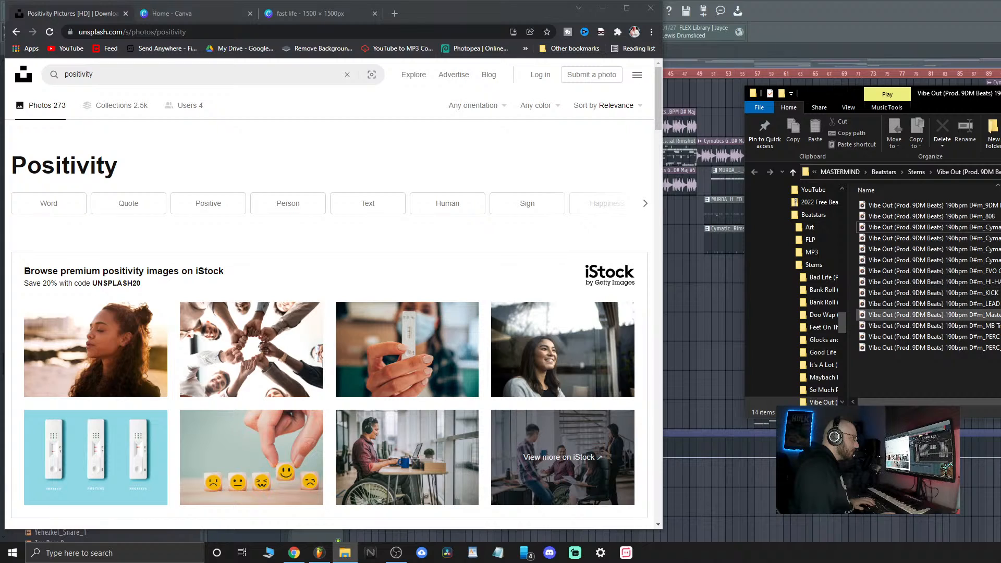
click(990, 315)
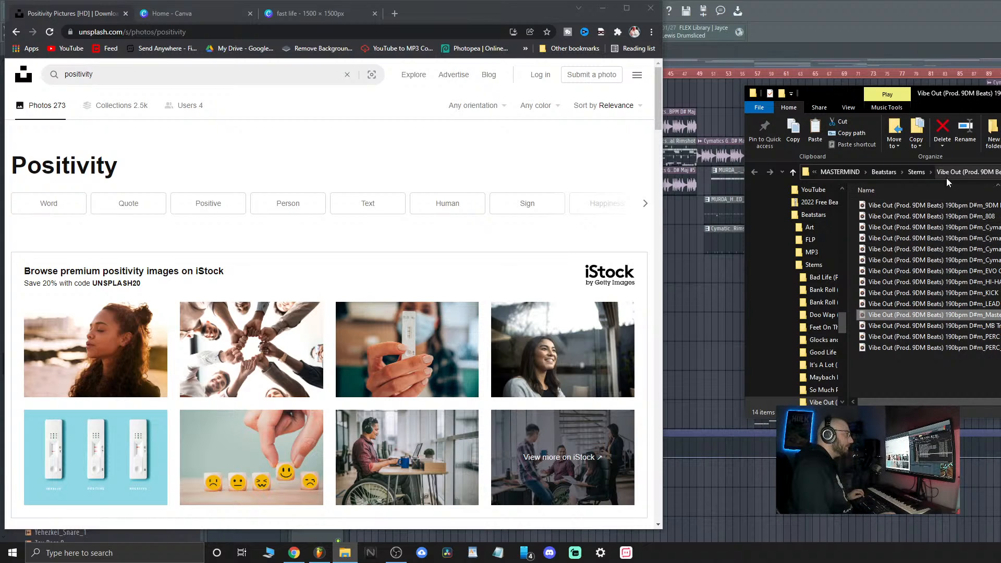
Go up to the Stems folder and compress the "Vibe Out (Prod. 9DM Beats) 190bpm D#m" folder into a zip with 7-Zip
click(917, 172)
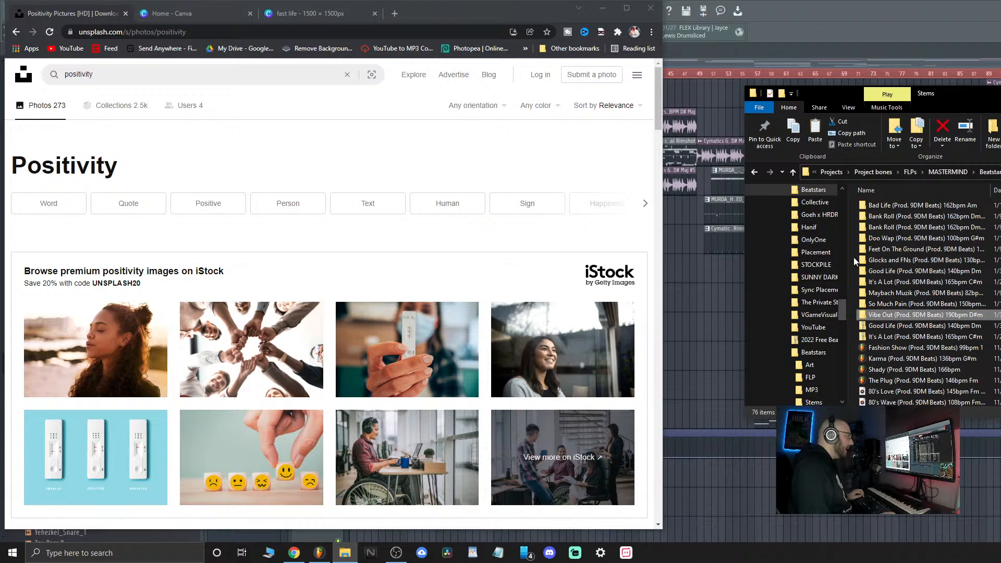
right_click(854, 258)
click(879, 332)
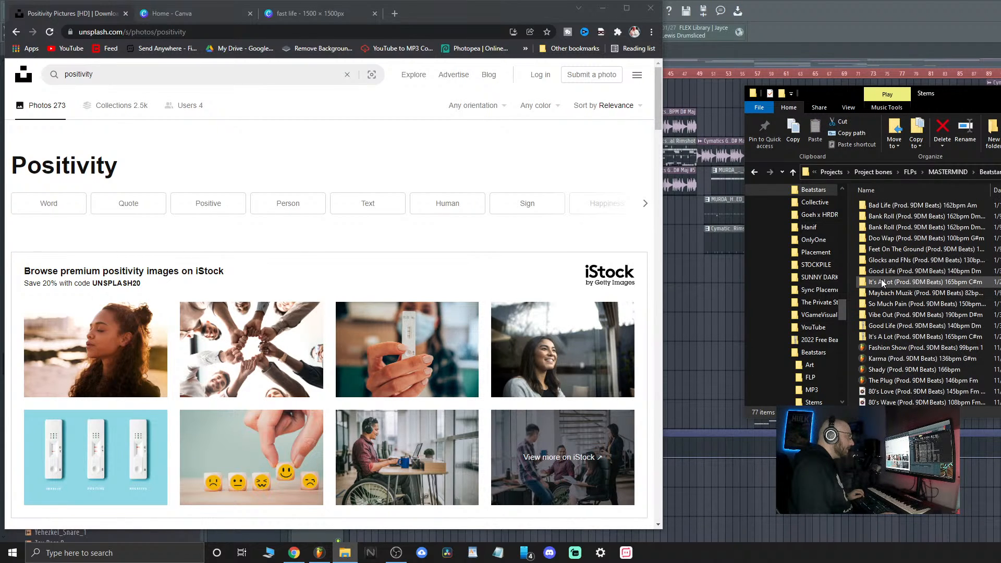
click(884, 312)
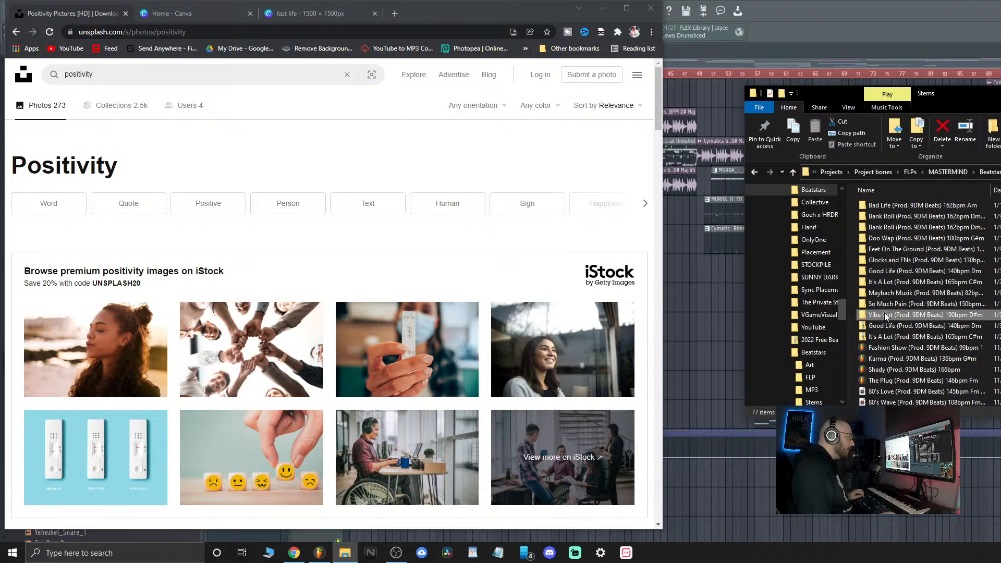
right_click(884, 312)
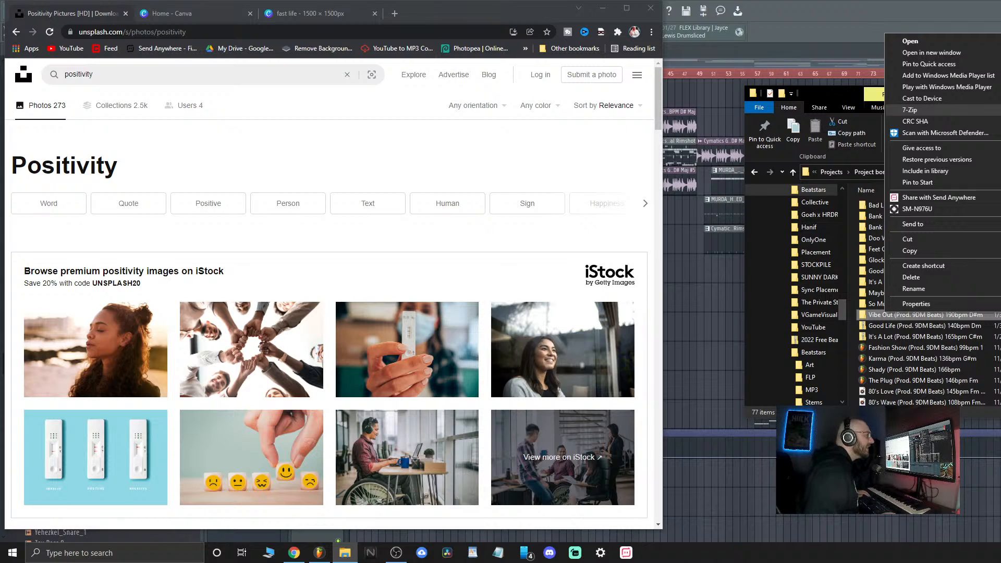
click(1000, 155)
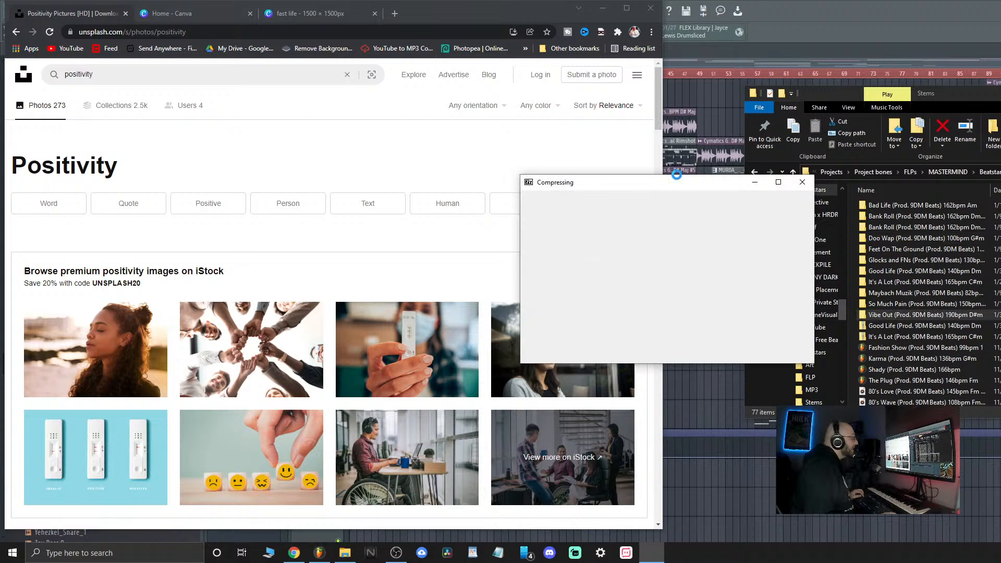
Return to Unsplash and look through the positivity photos for a suitable cover background
click(179, 164)
scroll(212, 165, down, 6)
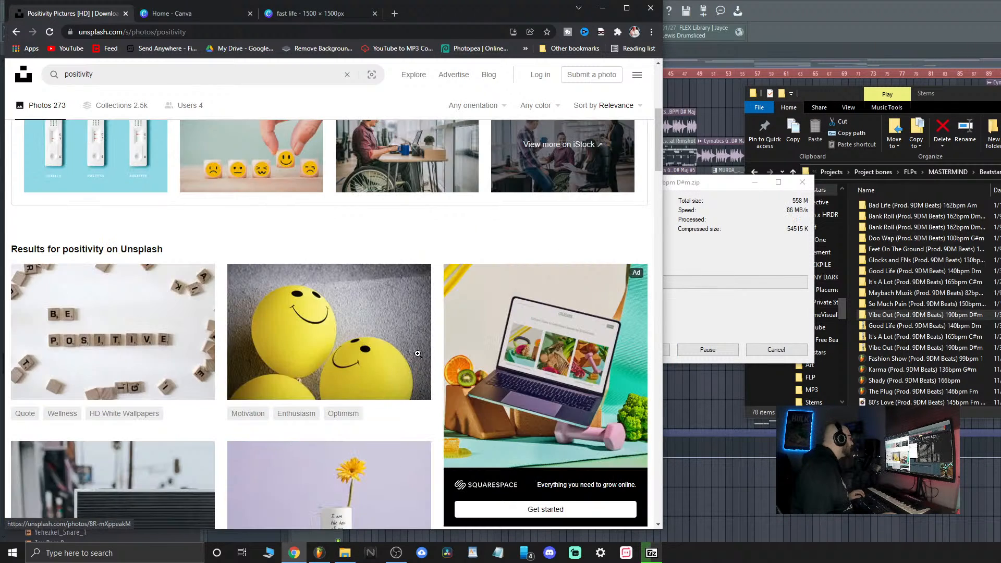
scroll(418, 353, down, 12)
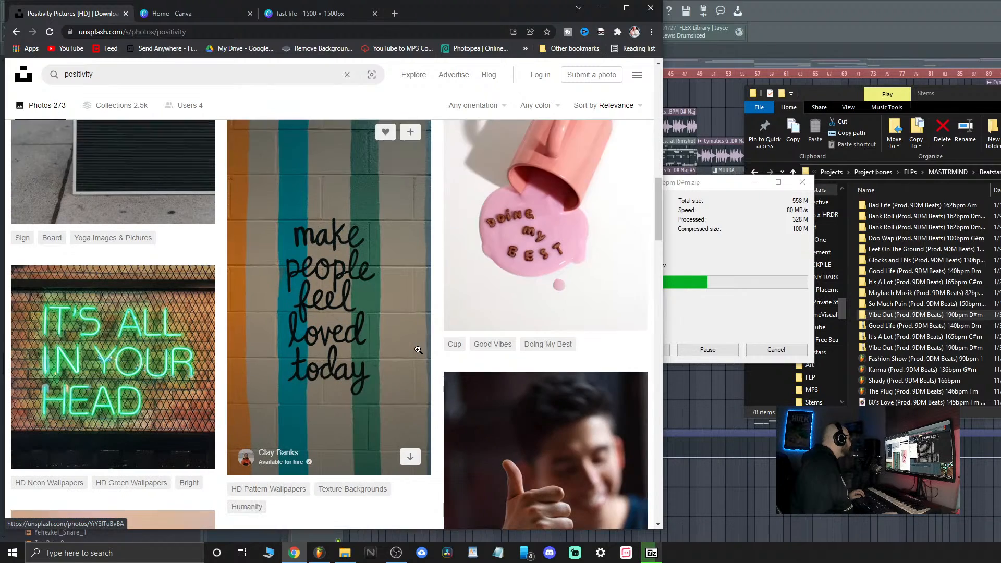
scroll(418, 350, down, 10)
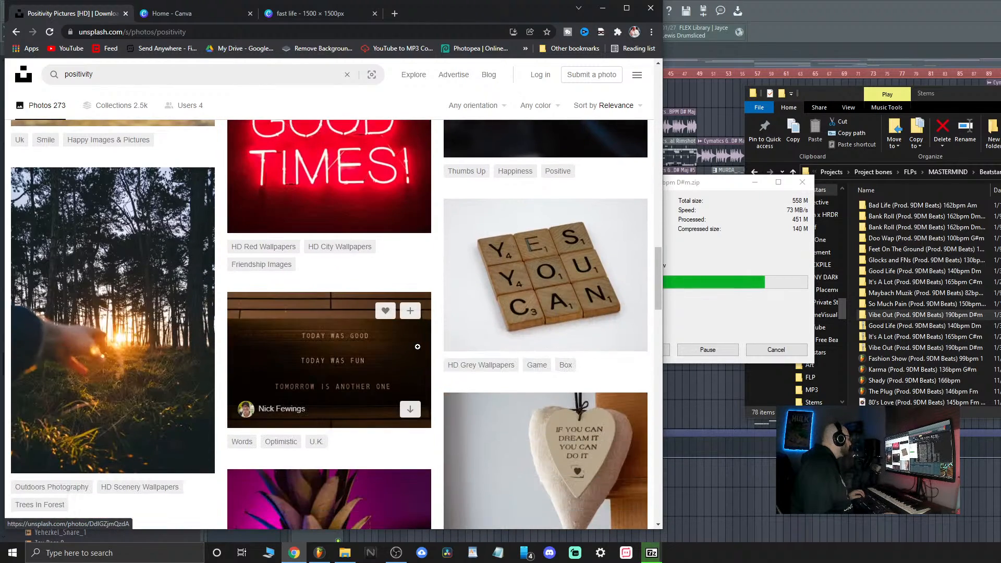
scroll(417, 346, down, 17)
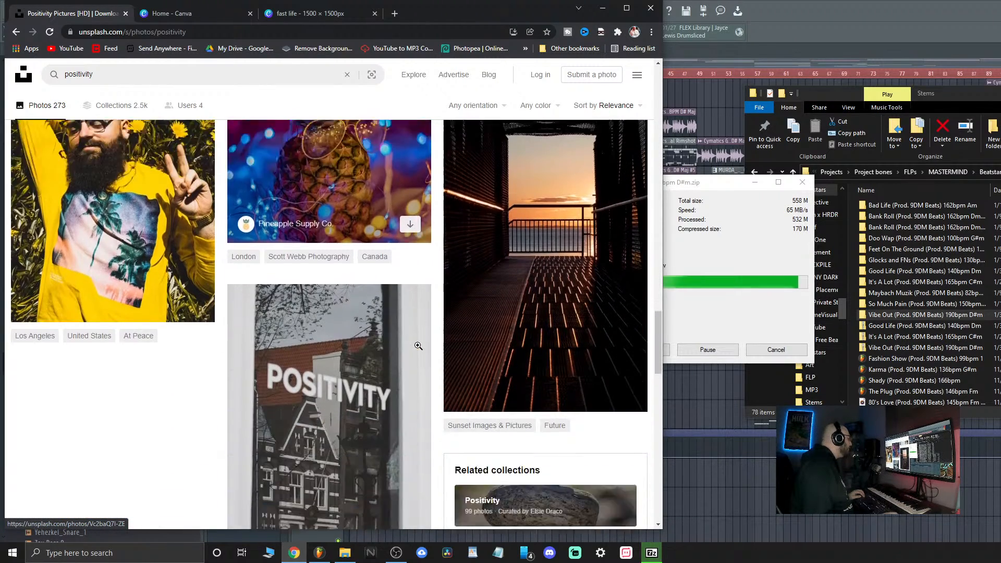
scroll(418, 345, up, 5)
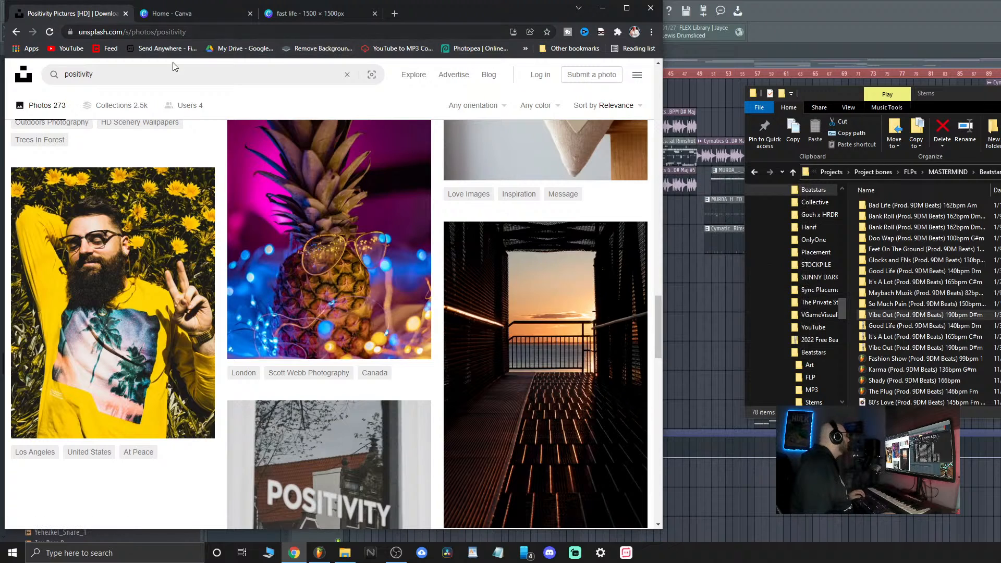
Replace the Unsplash photo search term with "sun" and run the search
drag(170, 72, 1, 51)
text(sun)
key(Return)
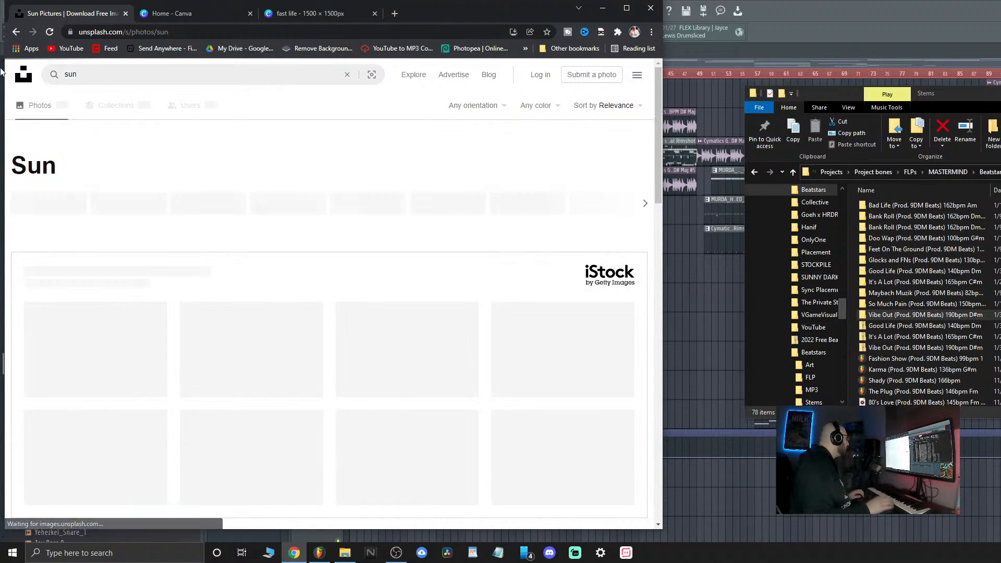
Search Unsplash for "tropical" and download the photo of palm trees against a purple and pink sunset
drag(99, 74, 1, 58)
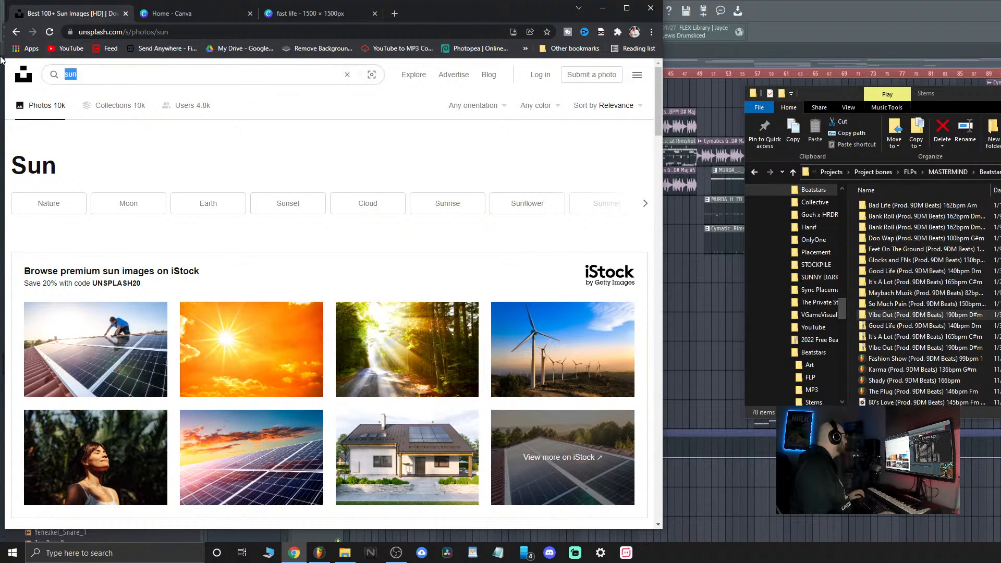
text(tropical)
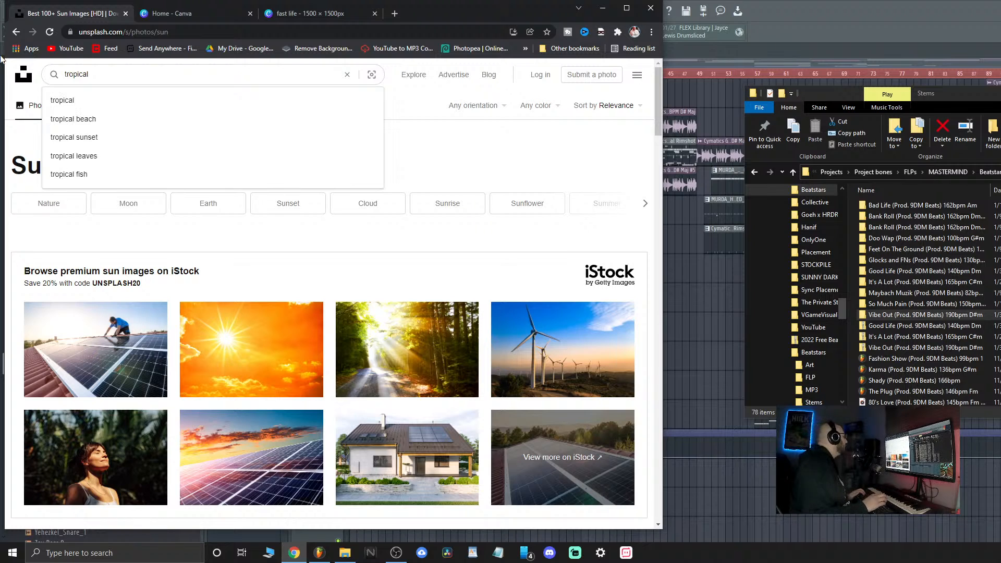
key(Return)
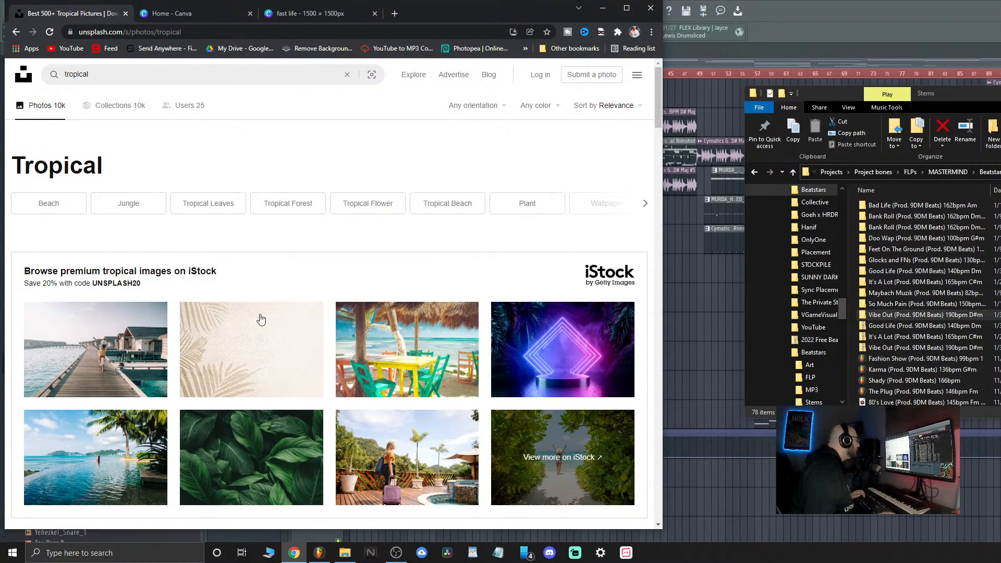
scroll(285, 284, down, 2)
scroll(285, 285, down, 6)
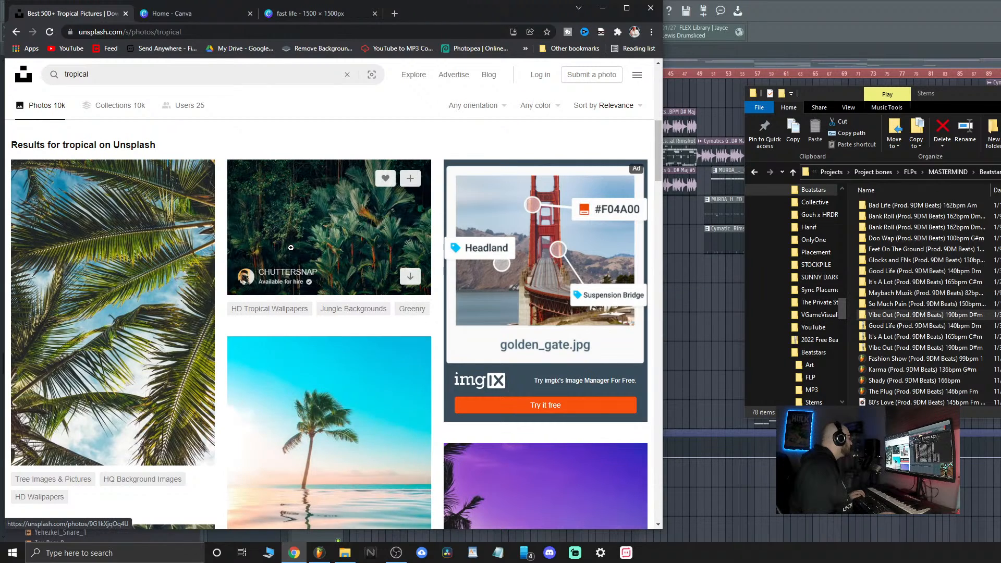
scroll(311, 283, down, 2)
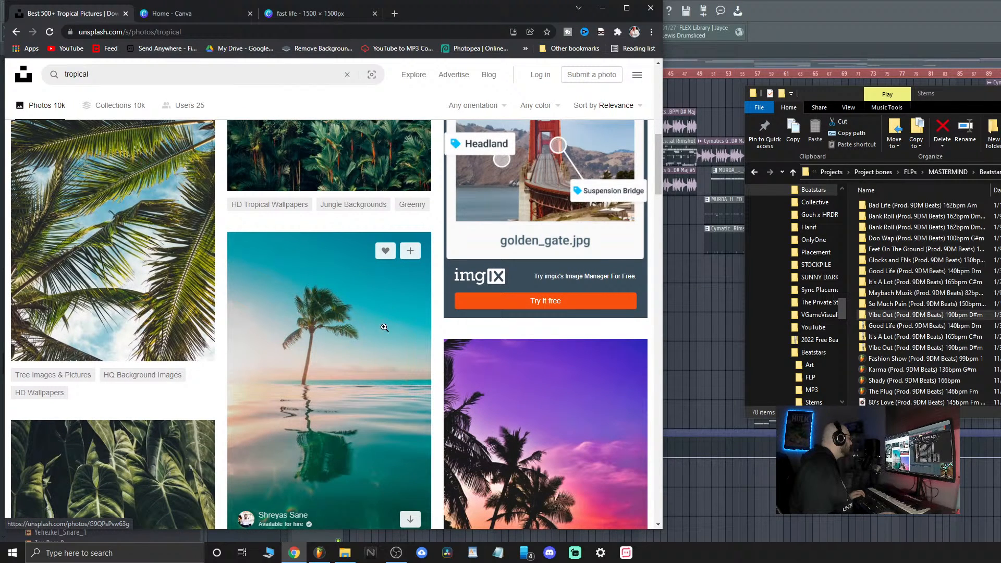
scroll(441, 431, down, 2)
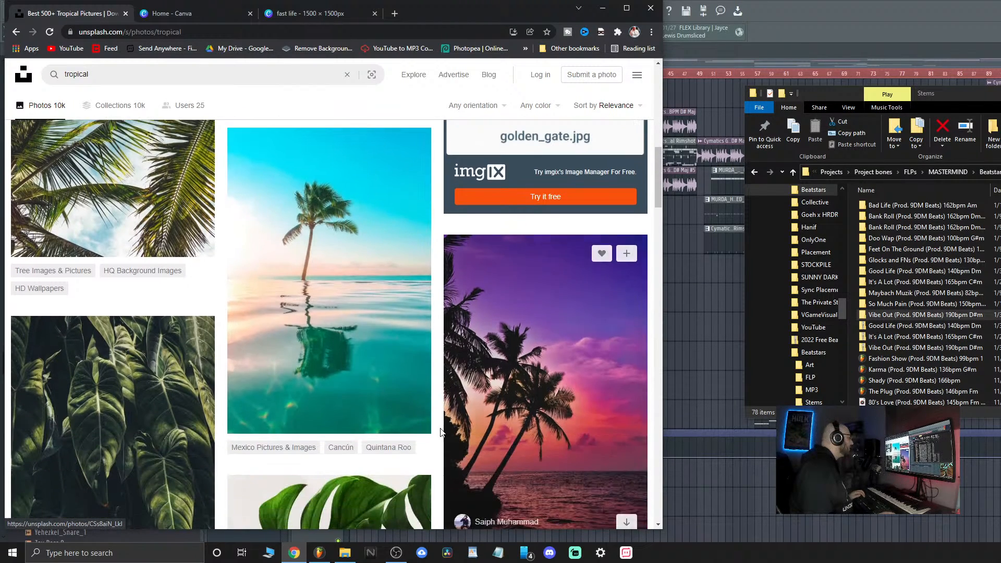
scroll(441, 432, down, 2)
click(626, 420)
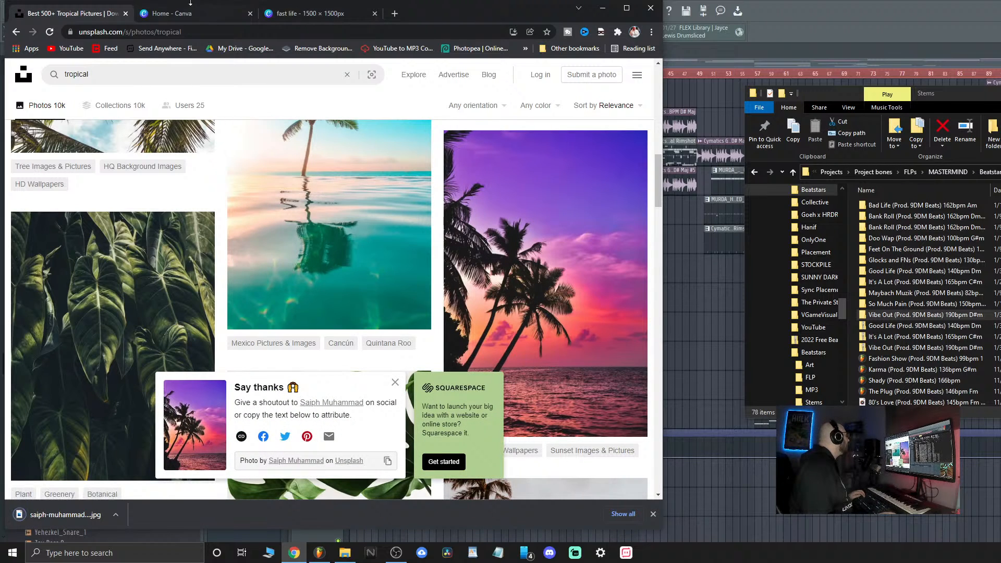
In Canva, add the downloaded palm sunset photo to the "VIBE OUT" page and align it with the page's upper-left corner
click(305, 13)
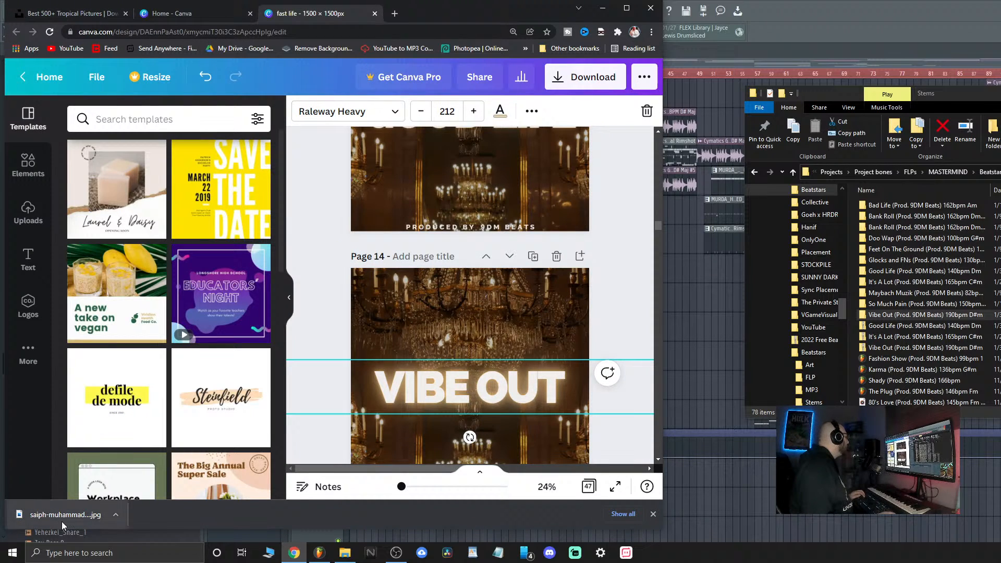
drag(65, 514, 431, 304)
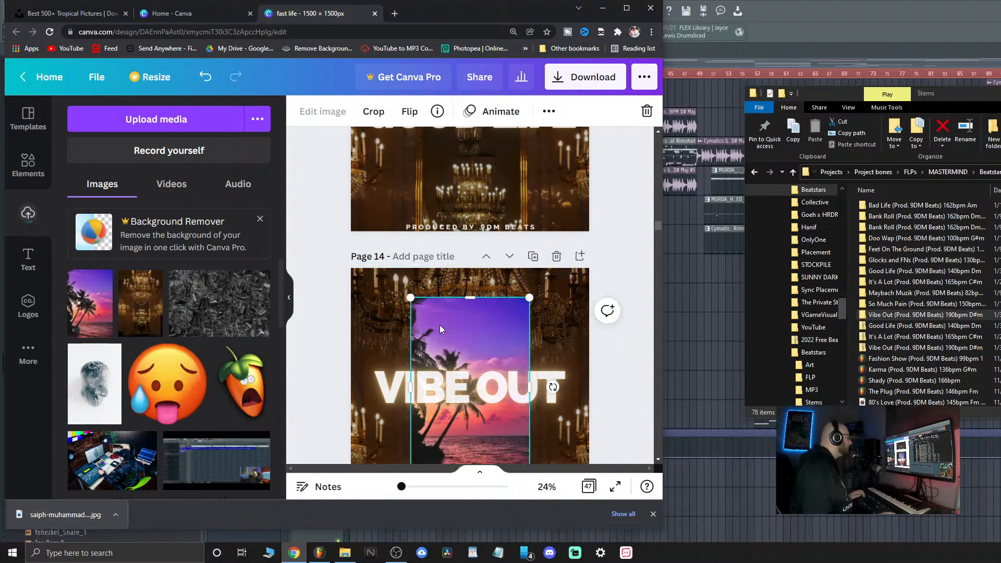
drag(447, 325, 383, 289)
scroll(384, 289, down, 3)
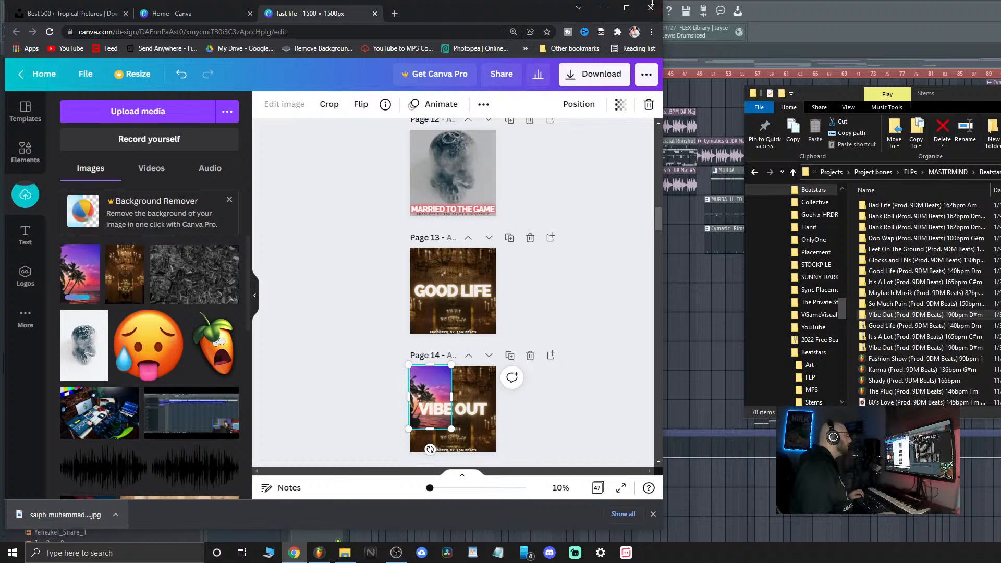
Maximize the browser window and enlarge the palm sunset photo proportionally until it spans the full width of the "VIBE OUT" page
click(626, 8)
scroll(780, 334, up, 5)
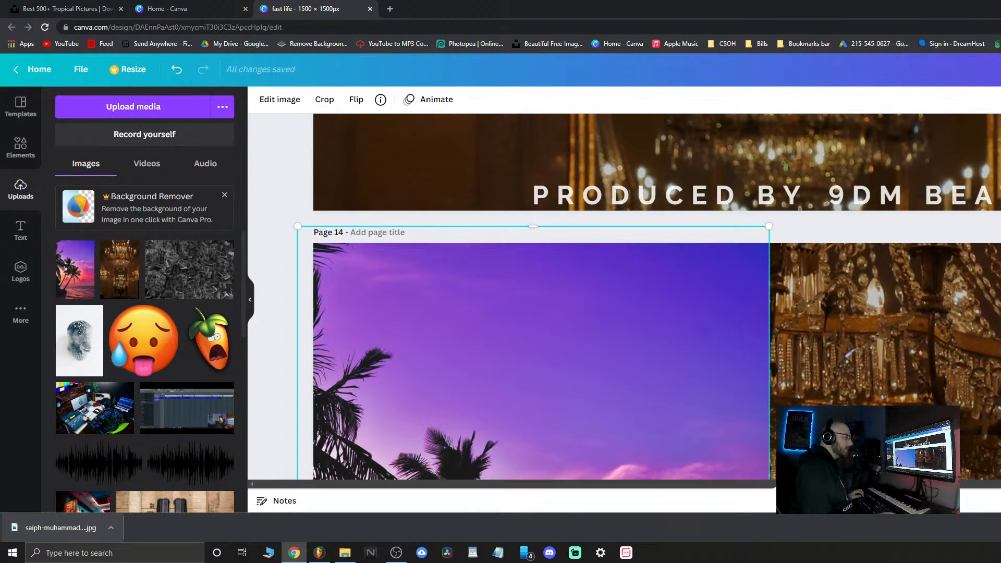
scroll(787, 372, down, 3)
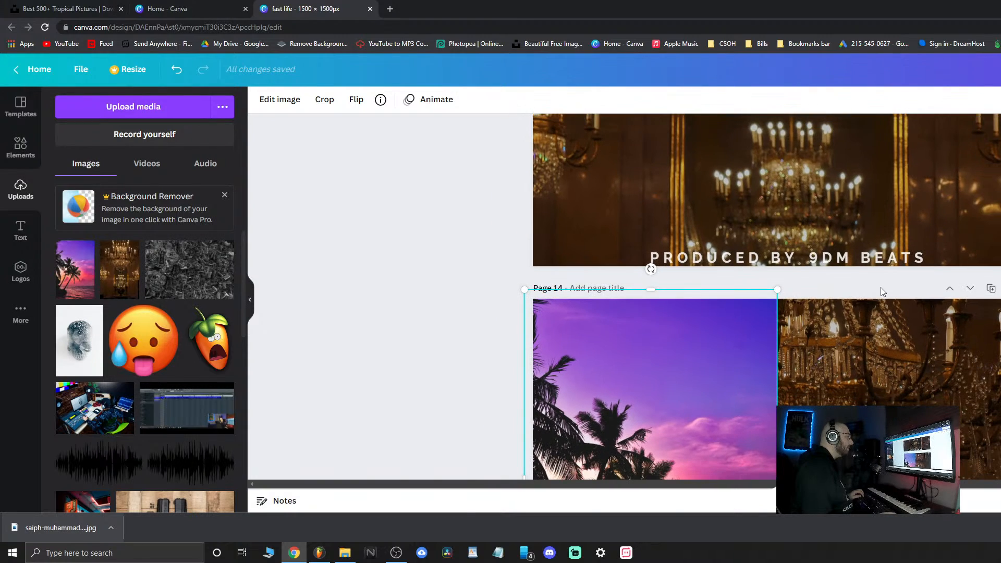
scroll(757, 257, down, 8)
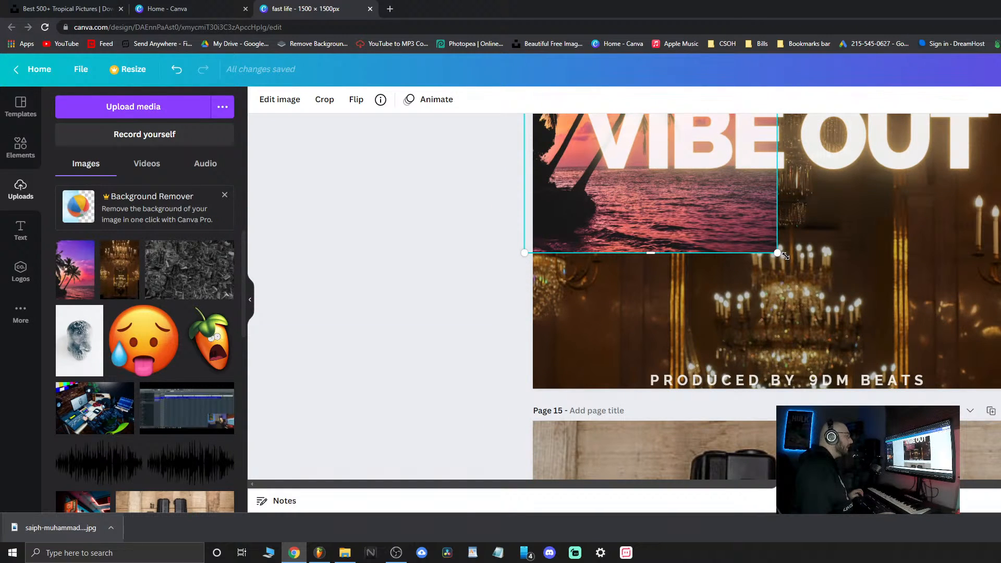
drag(778, 254, 999, 422)
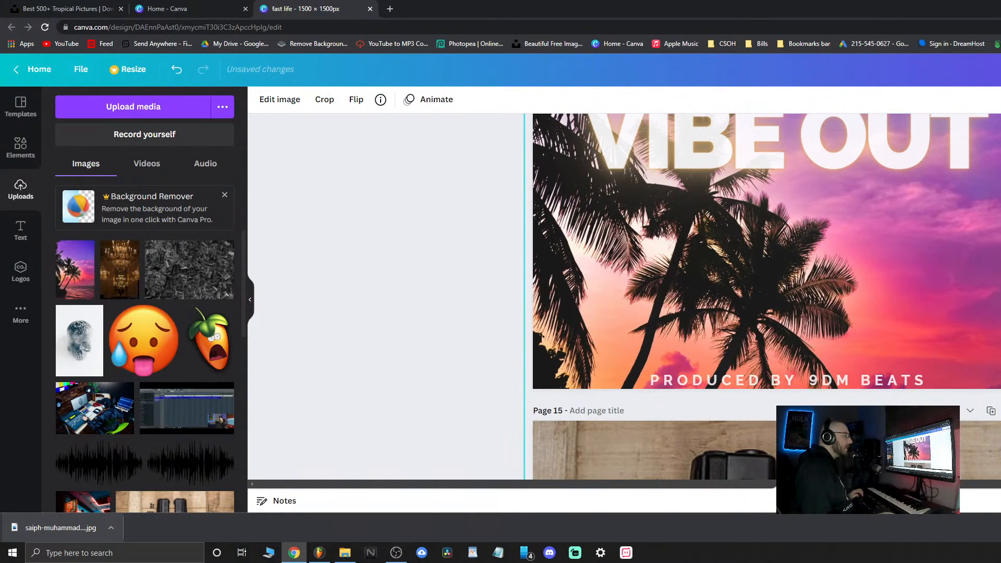
Reposition the enlarged photo to cover all of page 14, centred horizontally, with the palms behind the title and the sea below it
drag(954, 352, 927, 108)
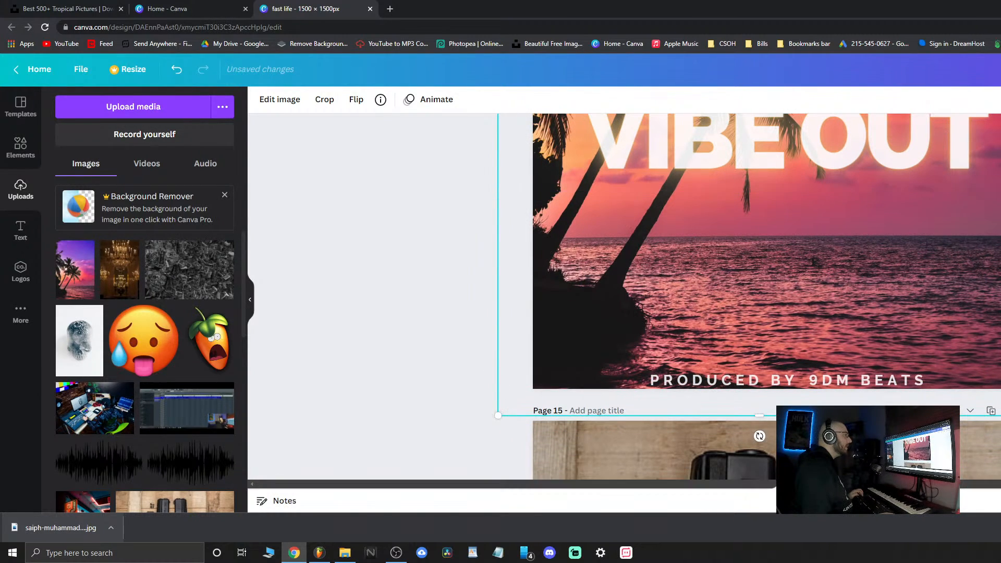
scroll(980, 256, up, 5)
drag(973, 263, 995, 259)
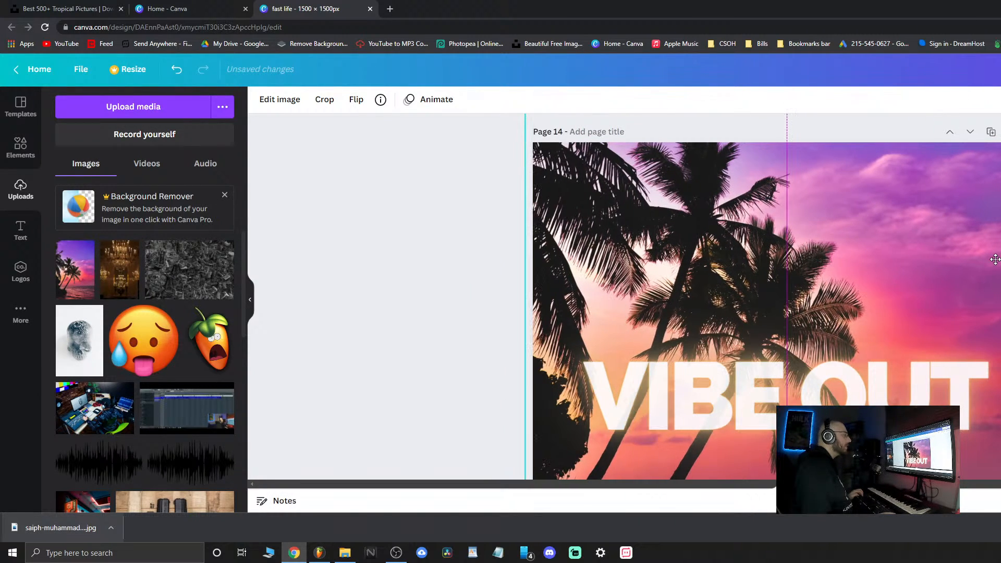
scroll(901, 307, down, 5)
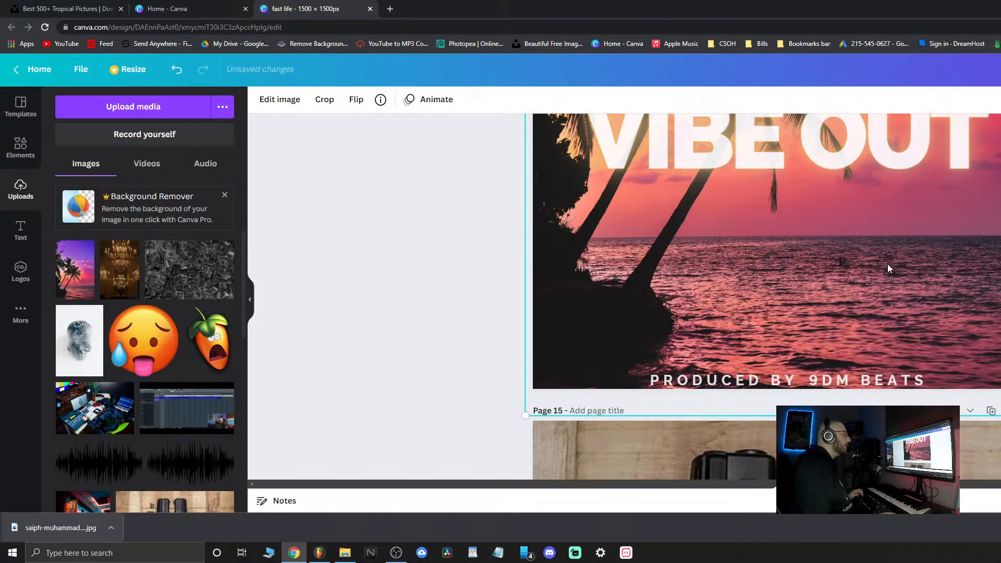
scroll(889, 269, up, 2)
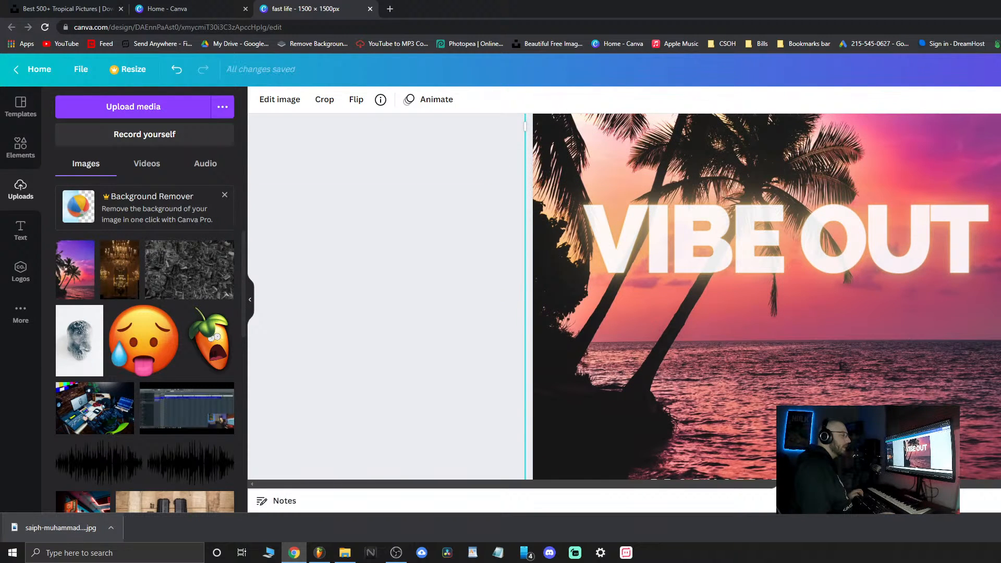
scroll(841, 366, up, 1)
scroll(842, 366, down, 5)
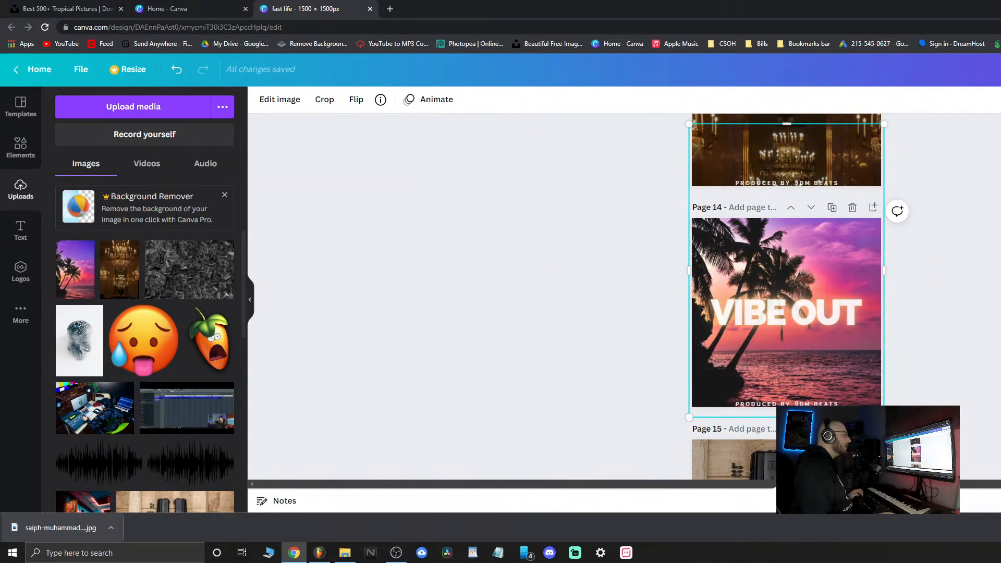
scroll(786, 307, up, 2)
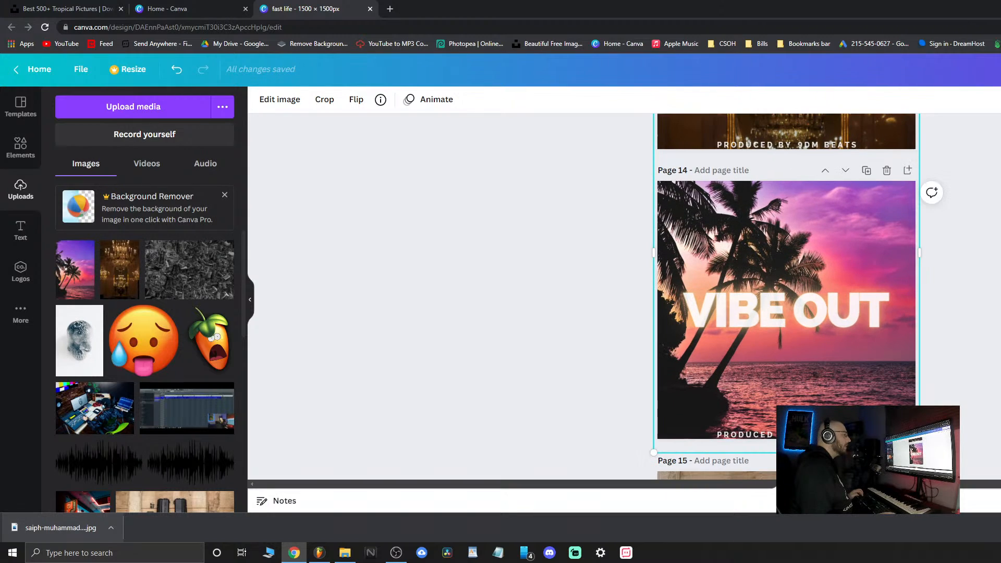
Try the photo's own colors on the "VIBE OUT" title and settle on the salmon pink #db9d93
click(760, 284)
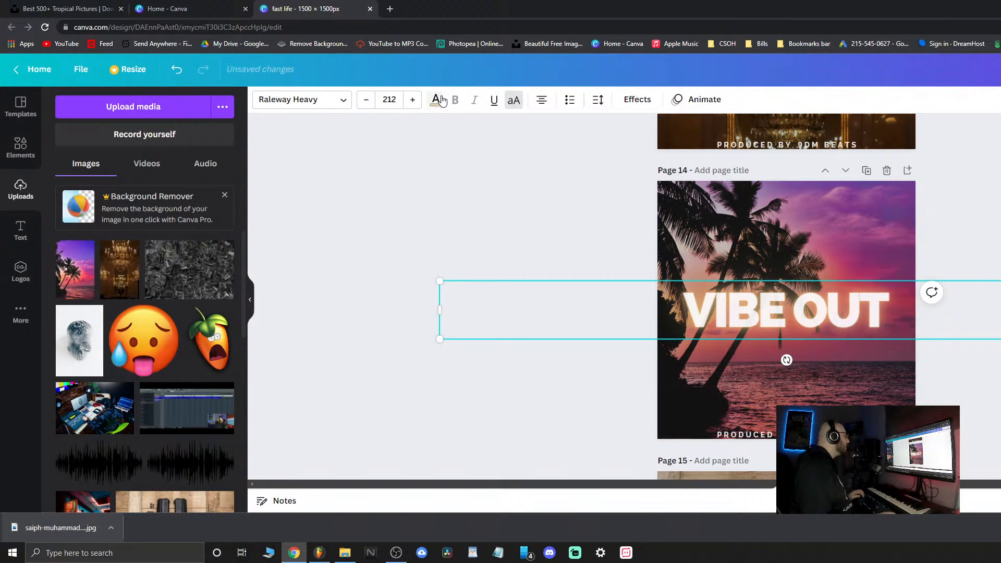
click(437, 99)
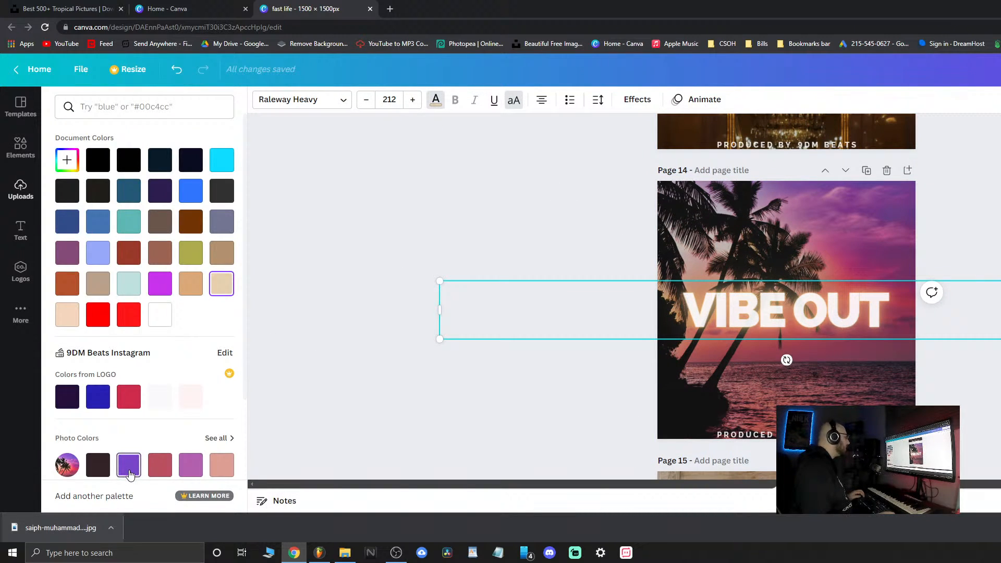
click(130, 472)
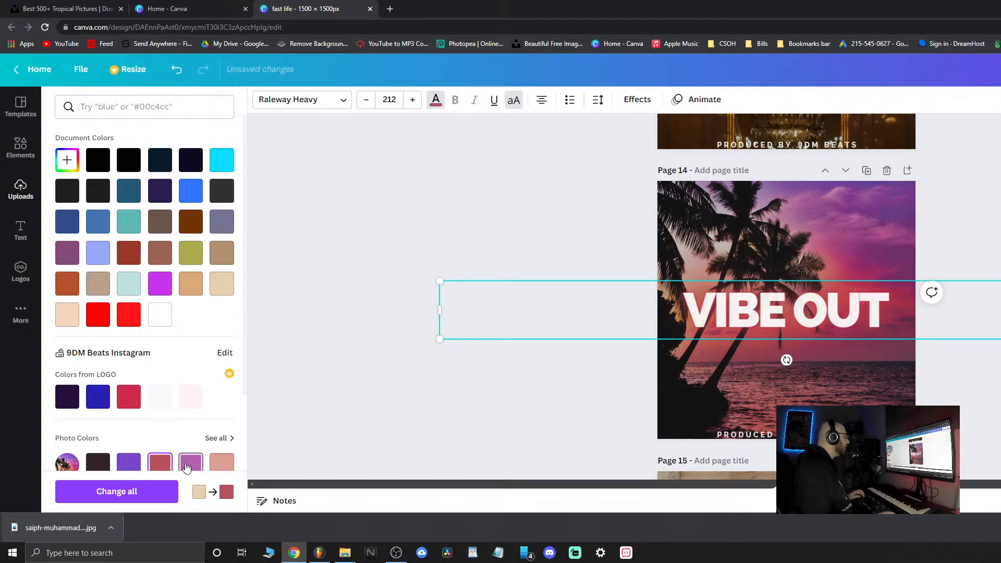
click(189, 465)
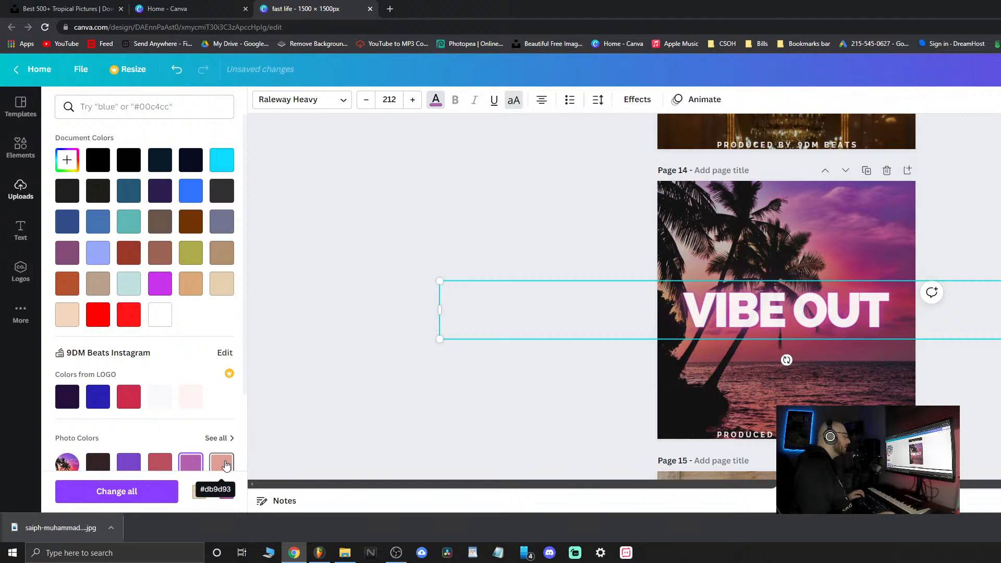
click(225, 464)
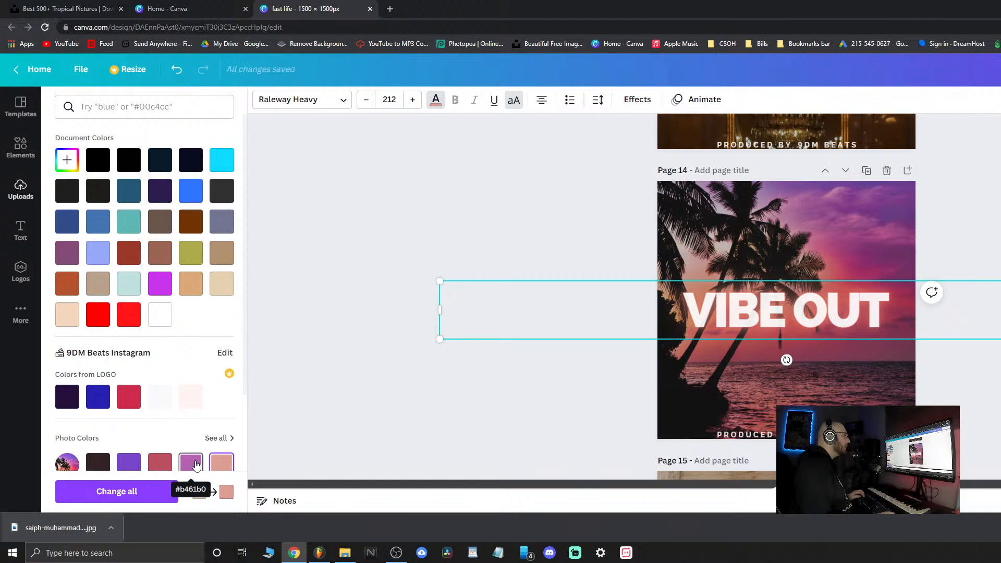
click(196, 463)
click(223, 465)
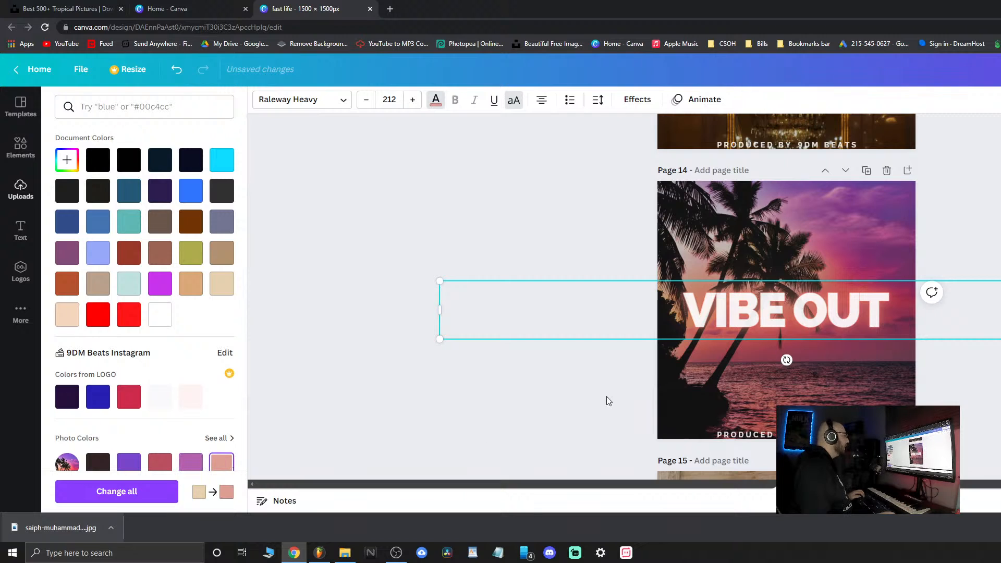
Enlarge the "VIBE OUT" title to font size 266, centre it on the page, and return to the uploaded images
drag(1000, 339, 1000, 346)
drag(824, 313, 785, 310)
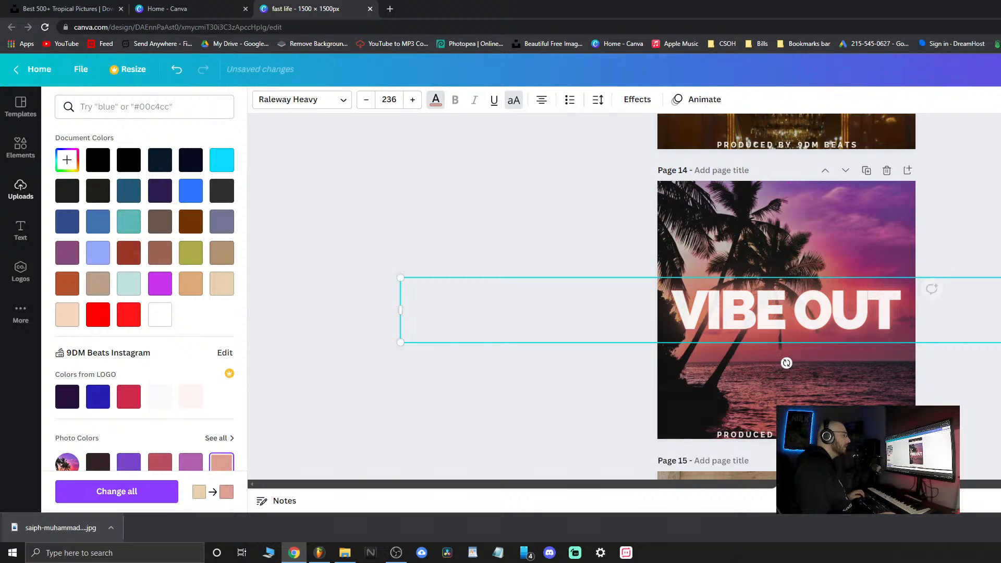
drag(1000, 342, 1000, 351)
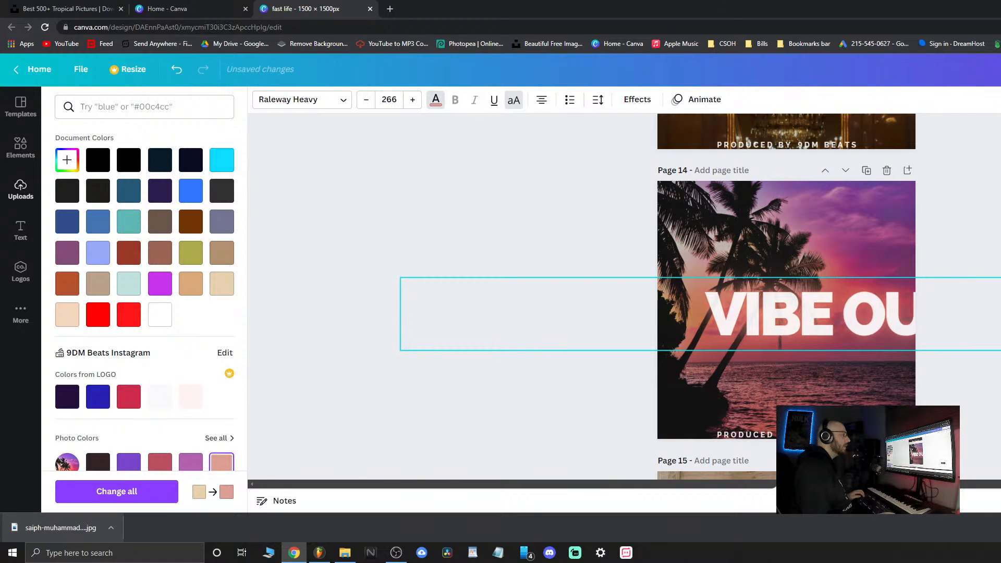
drag(834, 314, 786, 310)
click(20, 189)
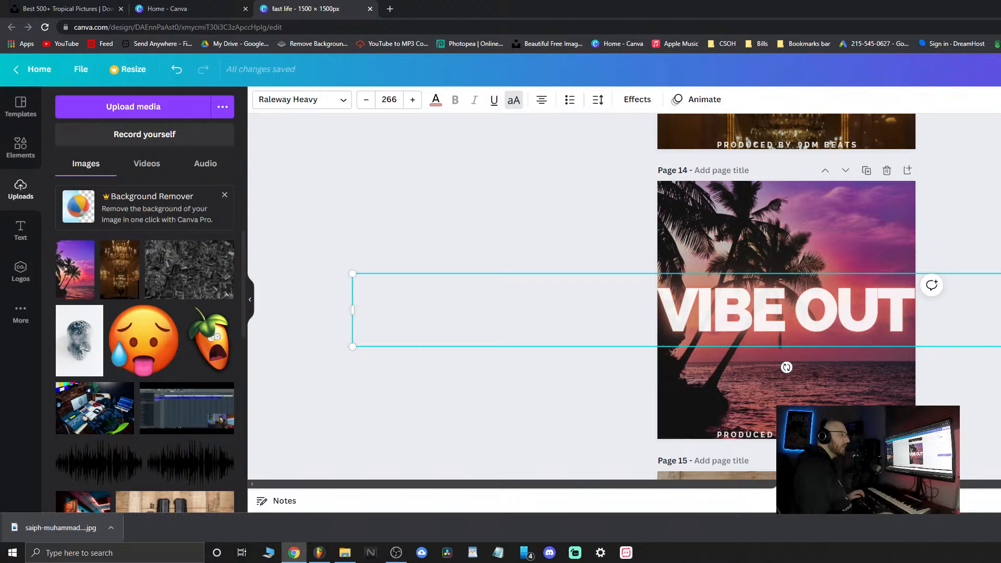
In FL Studio, export "Vibe Out (Prod. 9DM Beats) 190bpm D#m" as an MP3 into the Beatstars MP3 folder, with Split mixer tracks off
click(319, 553)
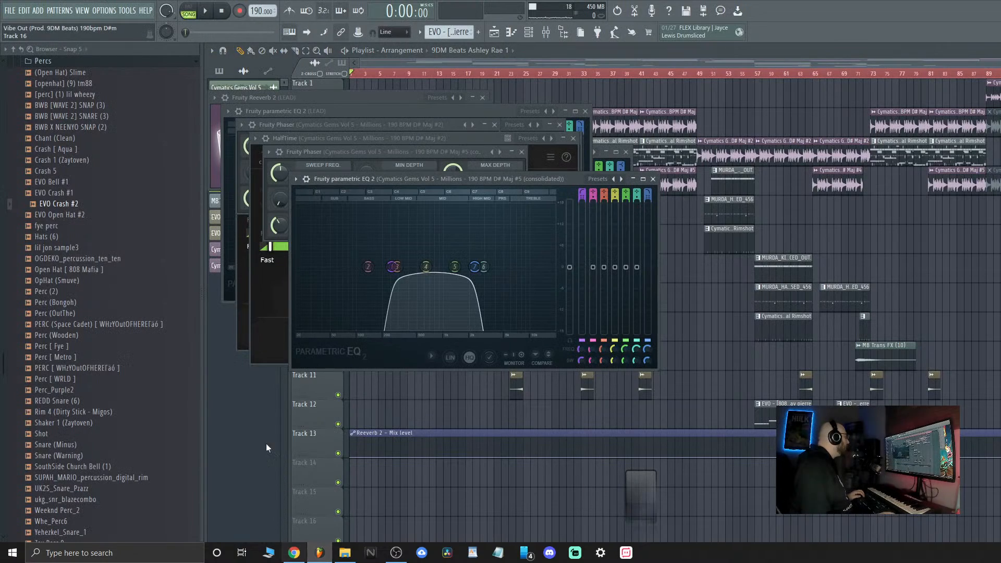
click(11, 10)
mouse_move(172, 103)
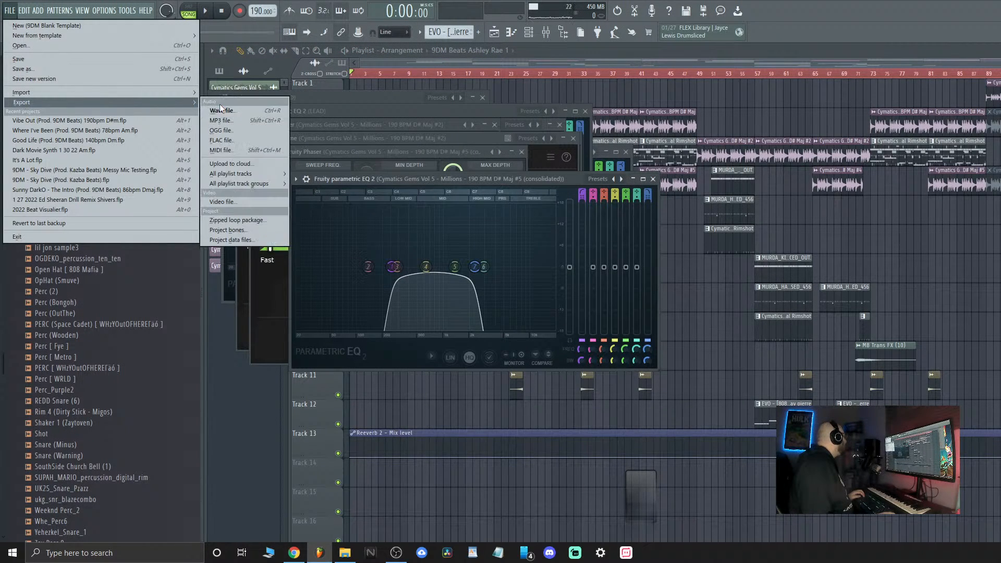
click(246, 121)
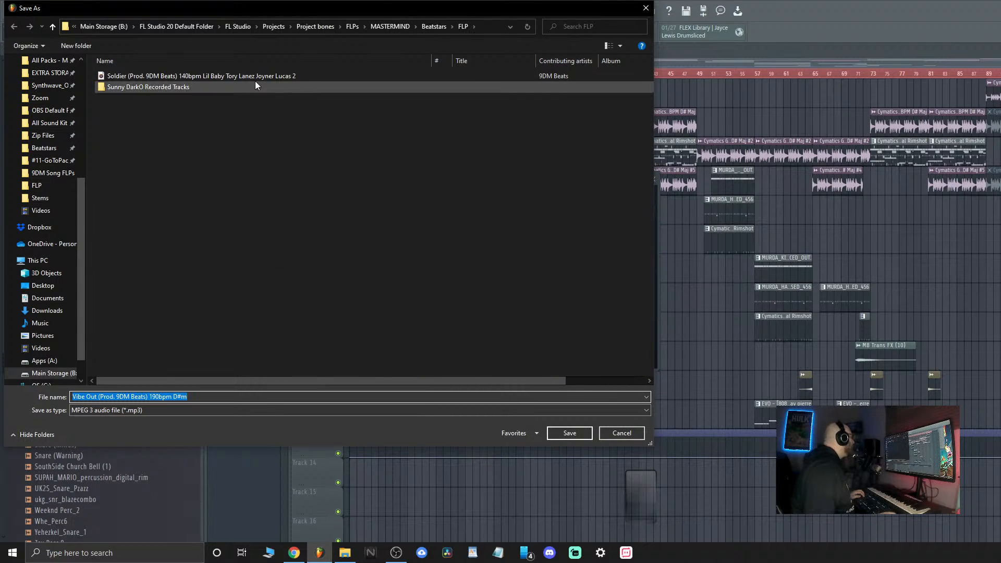
click(429, 26)
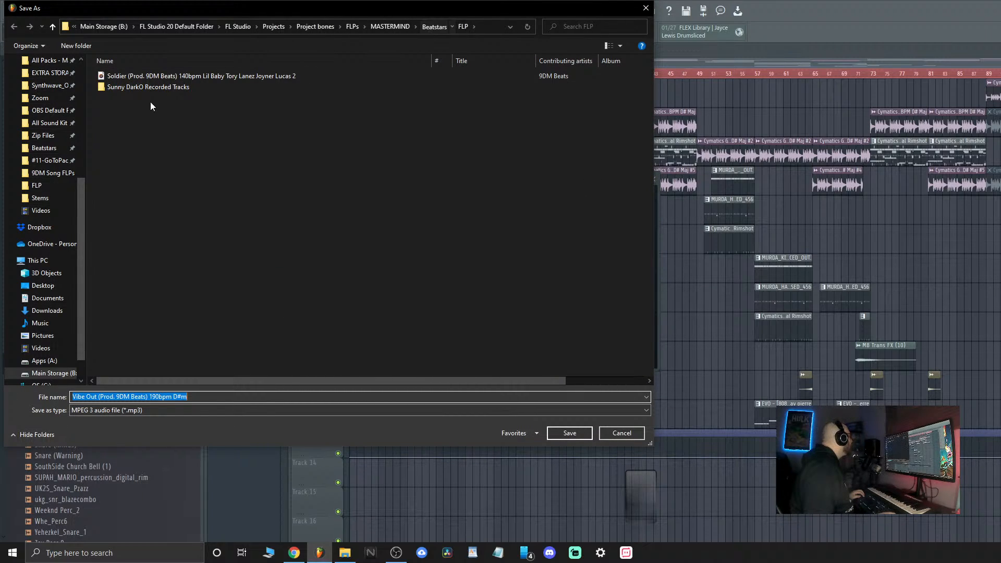
double_click(126, 98)
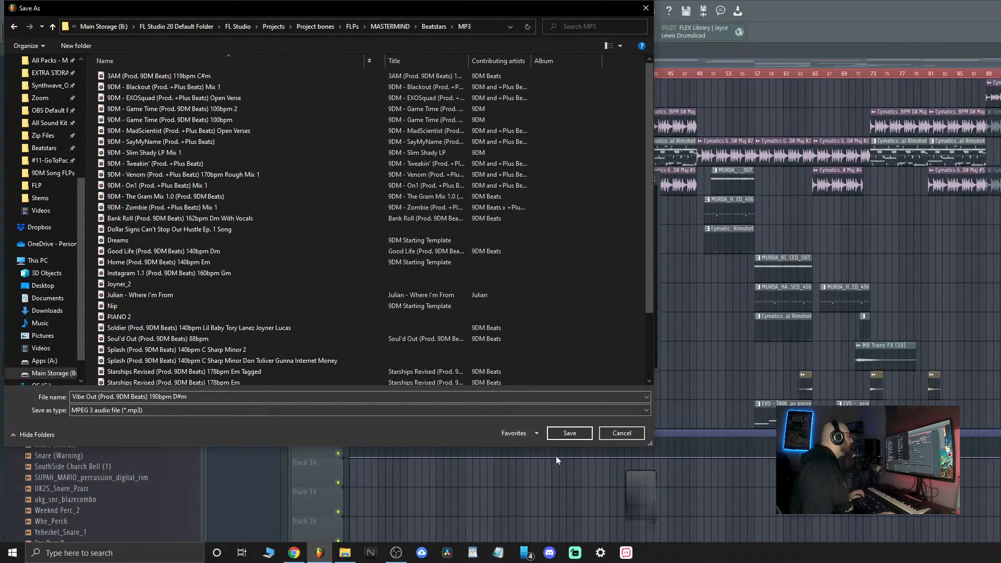
click(570, 434)
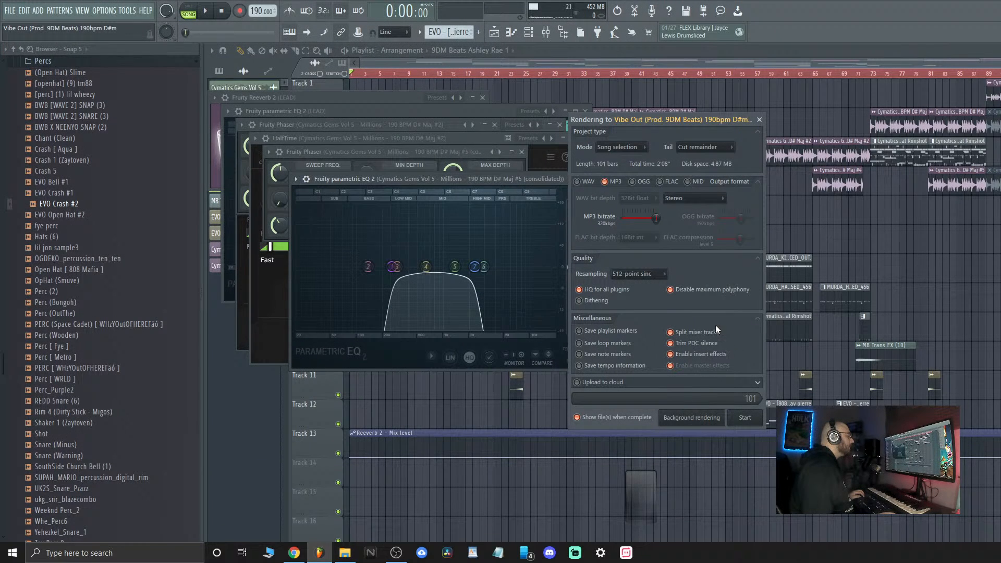
click(715, 330)
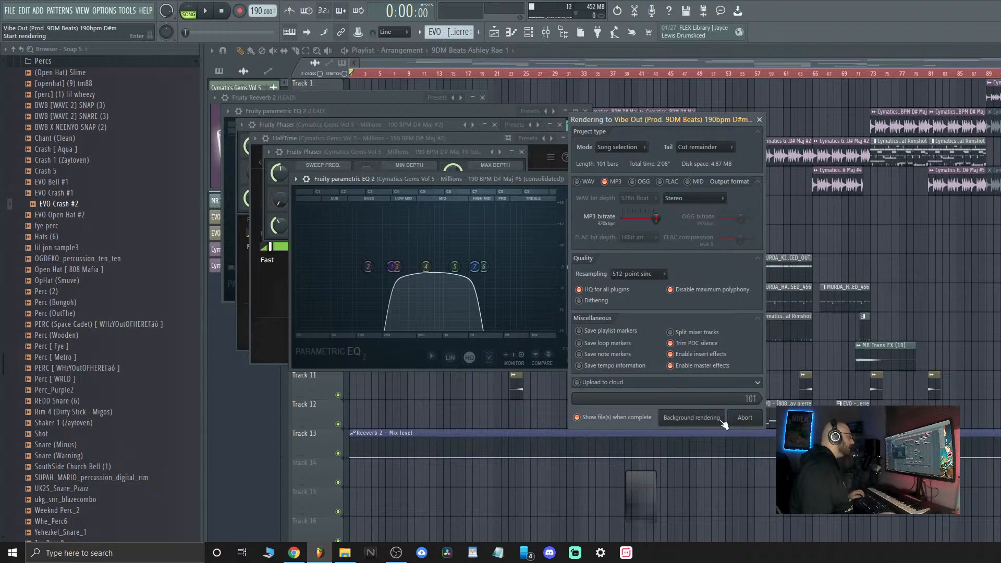
Switch to Chrome, open beatstars.com/9dmbeats in a new tab, and create a new track from the My Tracks page
click(294, 552)
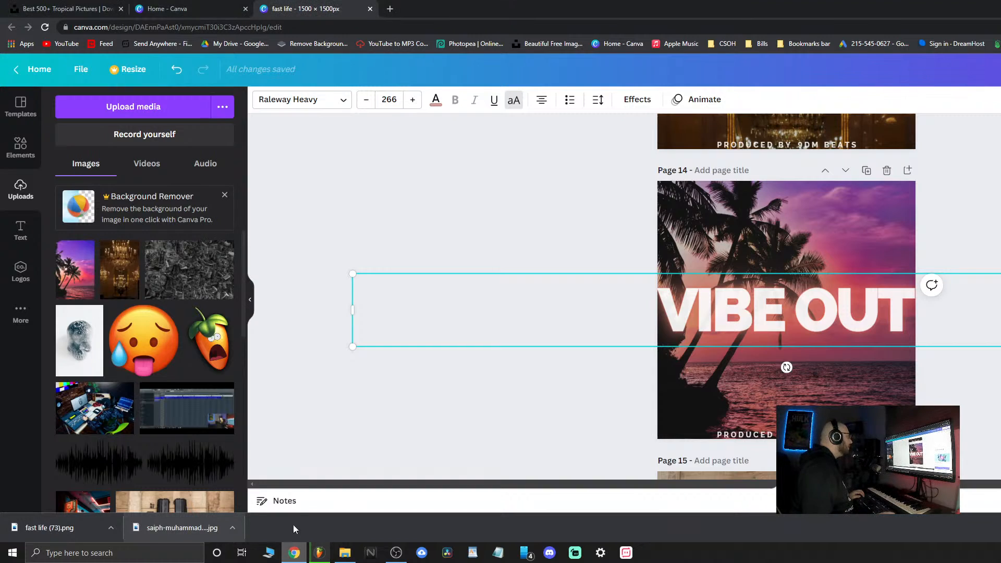
click(390, 8)
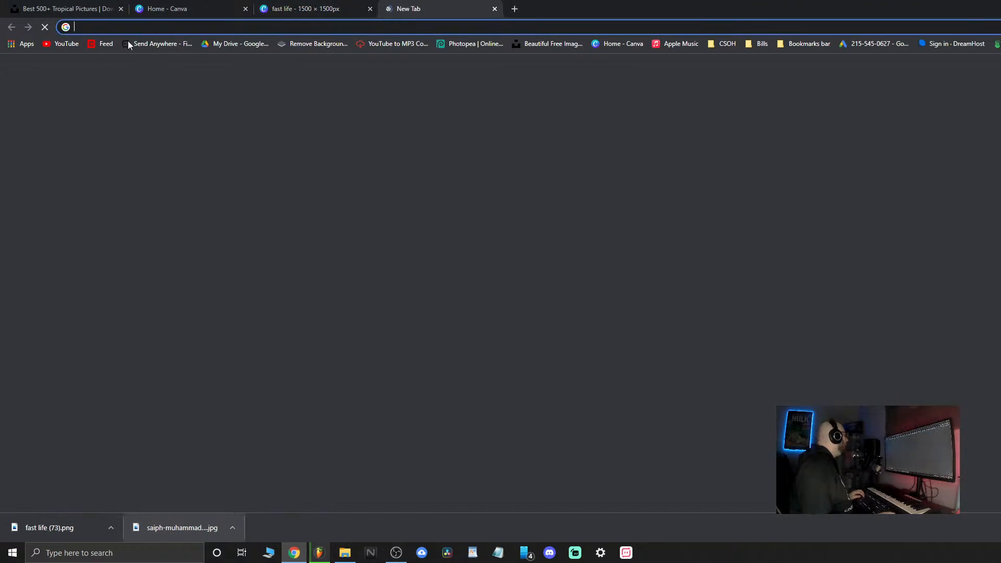
text(beatstars.com/9dmbeats)
key(Return)
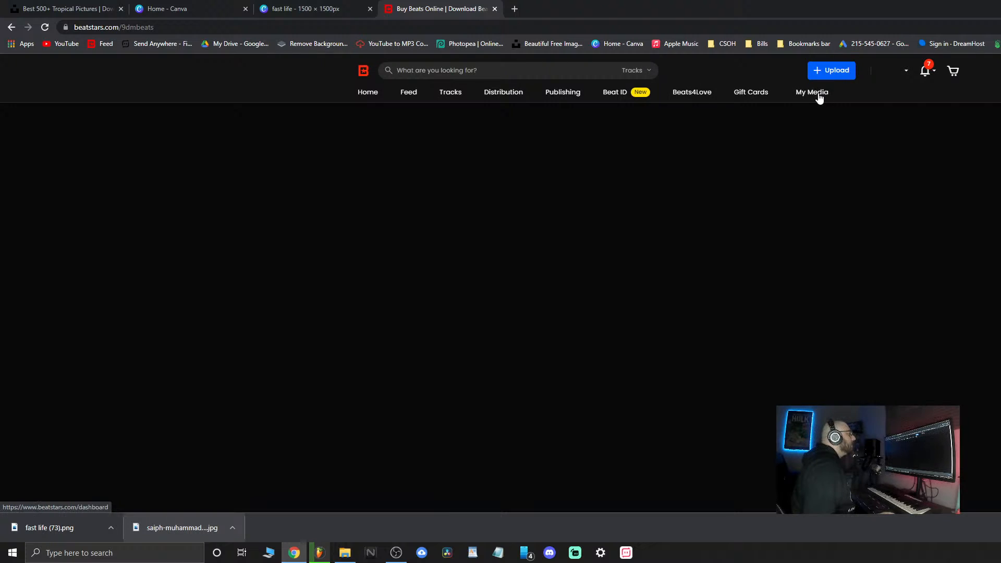
click(819, 98)
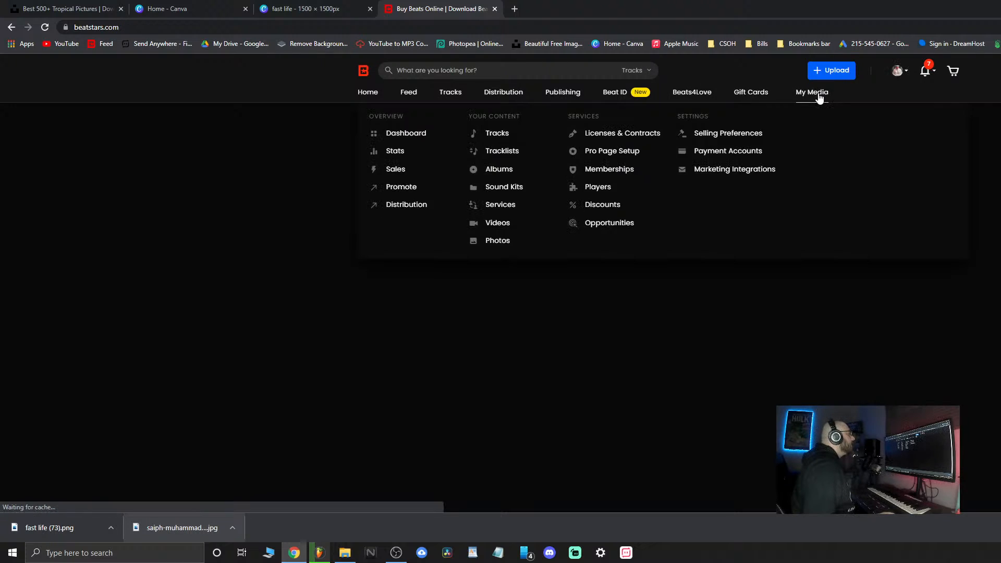
click(505, 134)
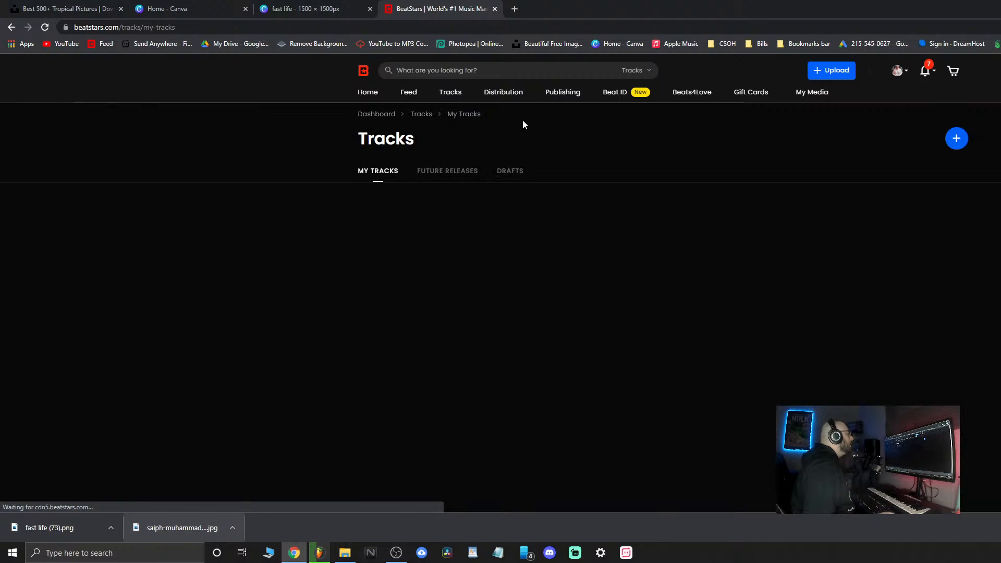
click(956, 138)
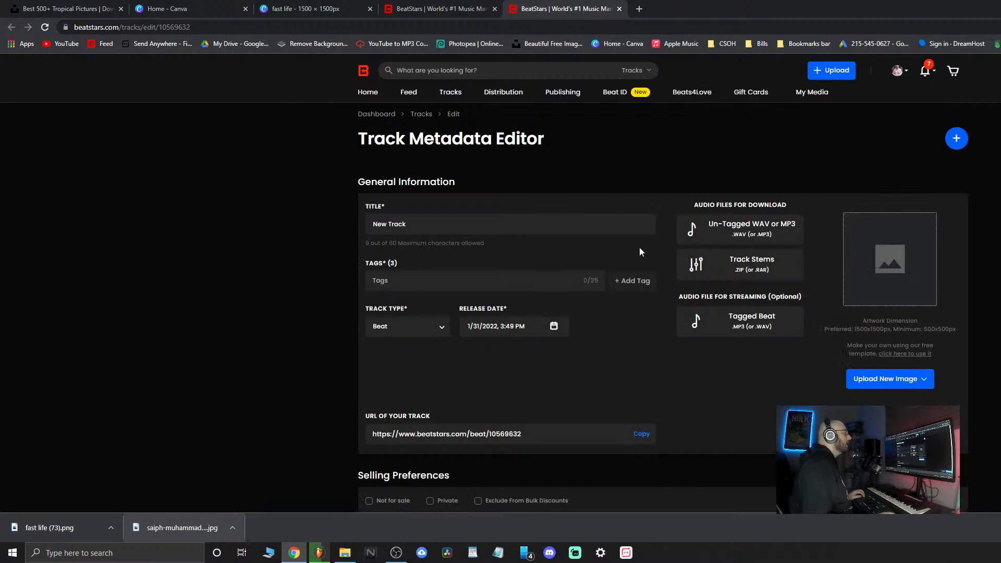
Upload the "VIBE OUT" cover image from the Downloads folder as the track's artwork and save its crop
click(909, 382)
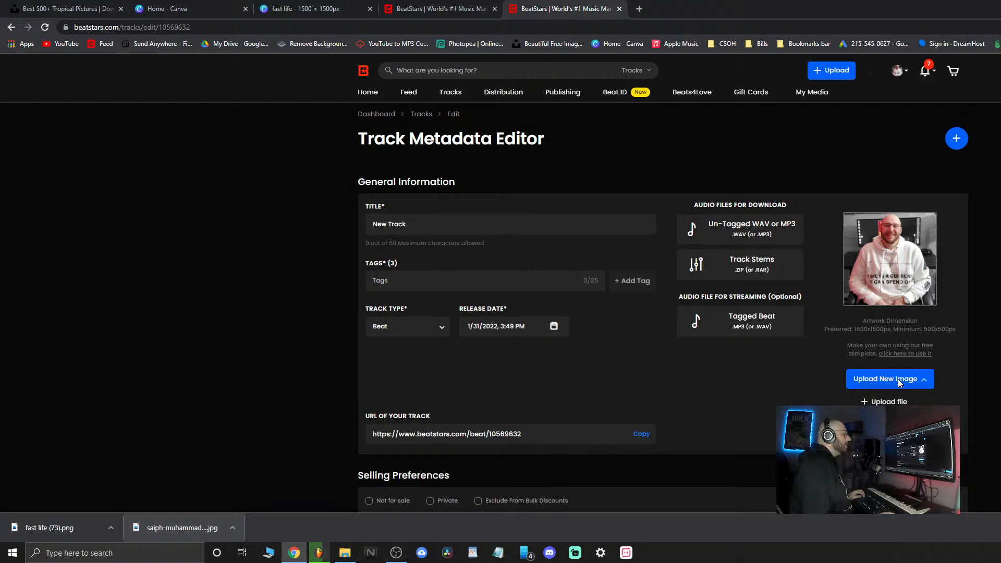
click(888, 401)
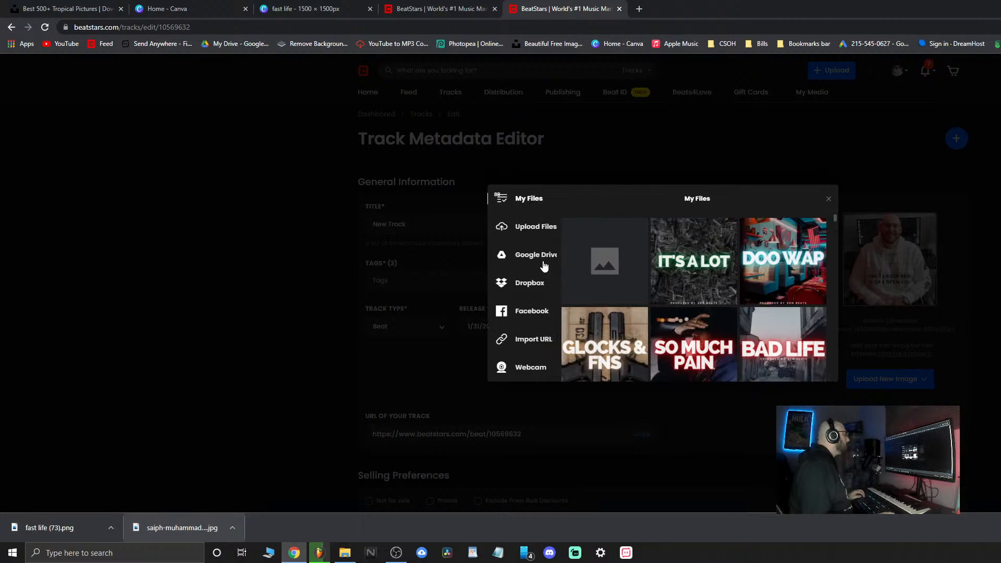
click(504, 226)
click(686, 335)
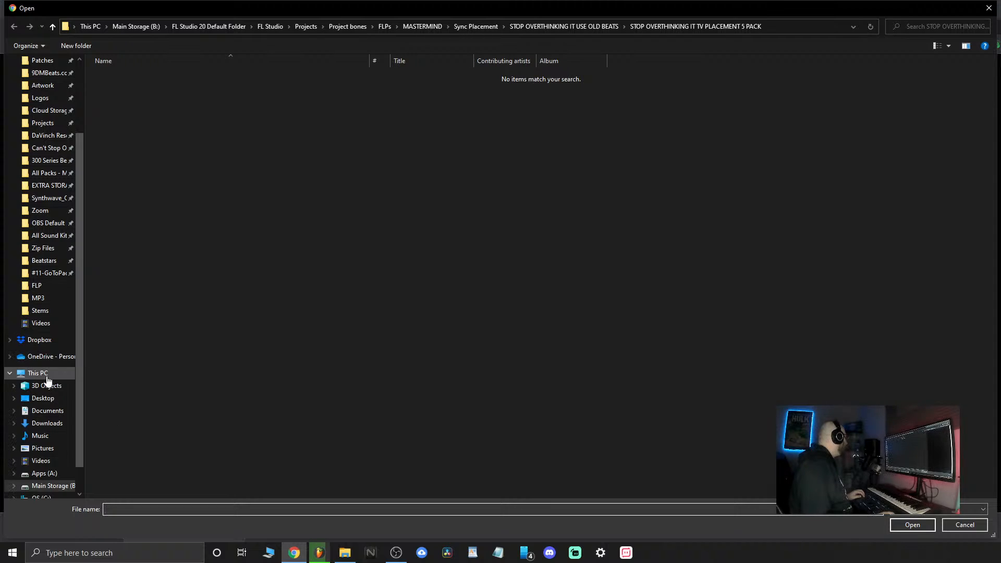
click(46, 423)
double_click(139, 109)
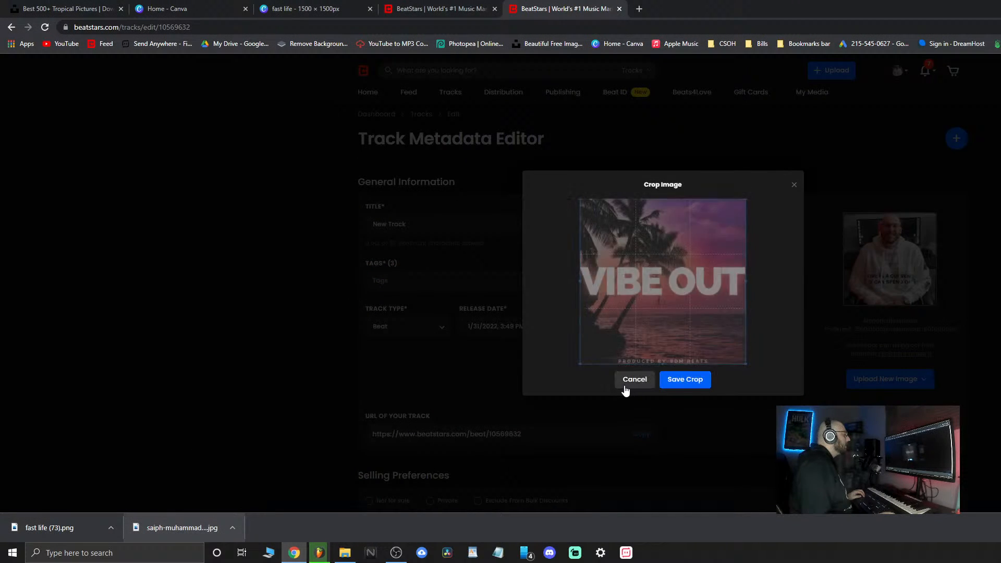
click(684, 379)
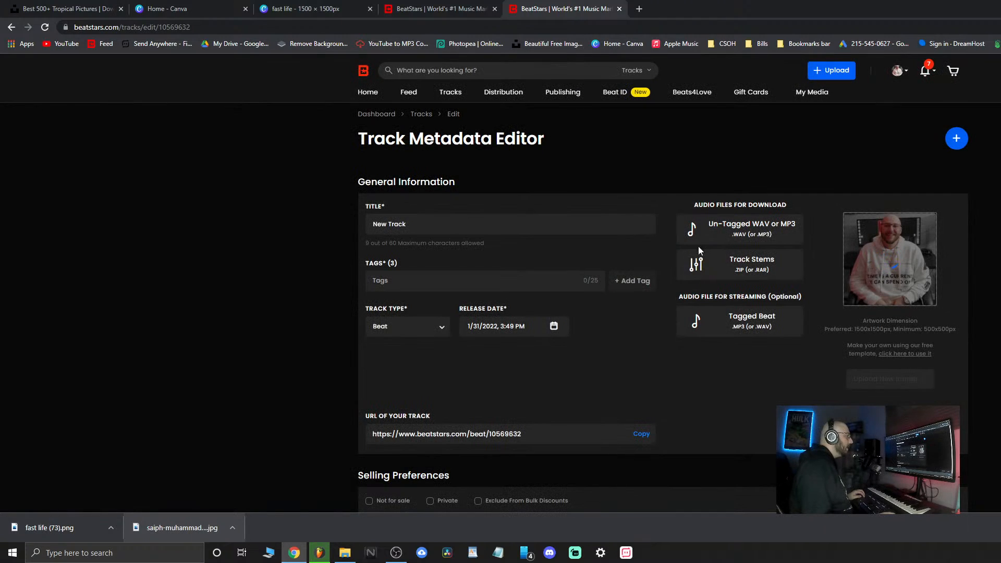
Upload "Vibe Out (Prod. 9DM Beats) 190bpm D#m_Master" from the Beatstars Stems folder as the track's un-tagged audio file
click(702, 237)
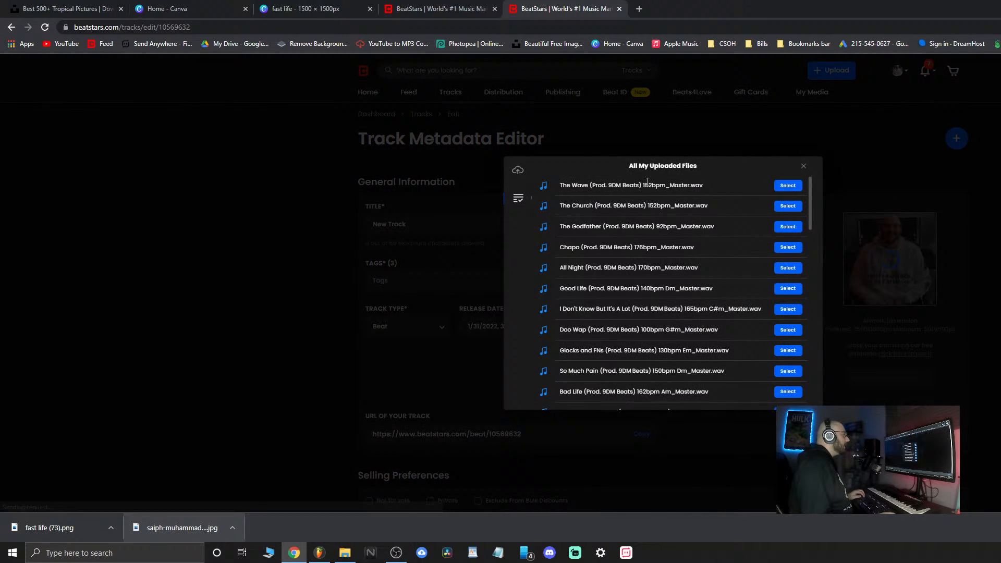
click(524, 170)
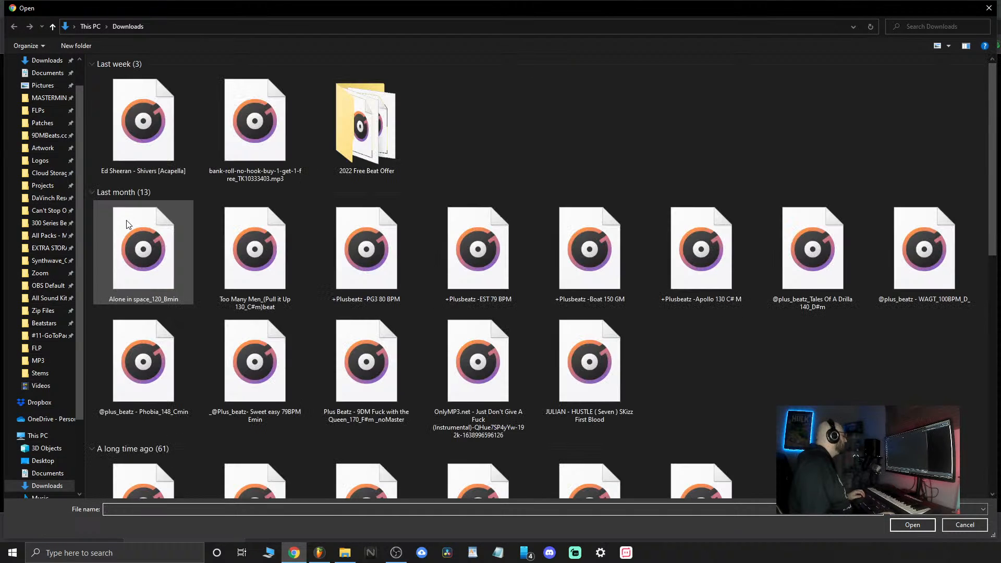
click(44, 373)
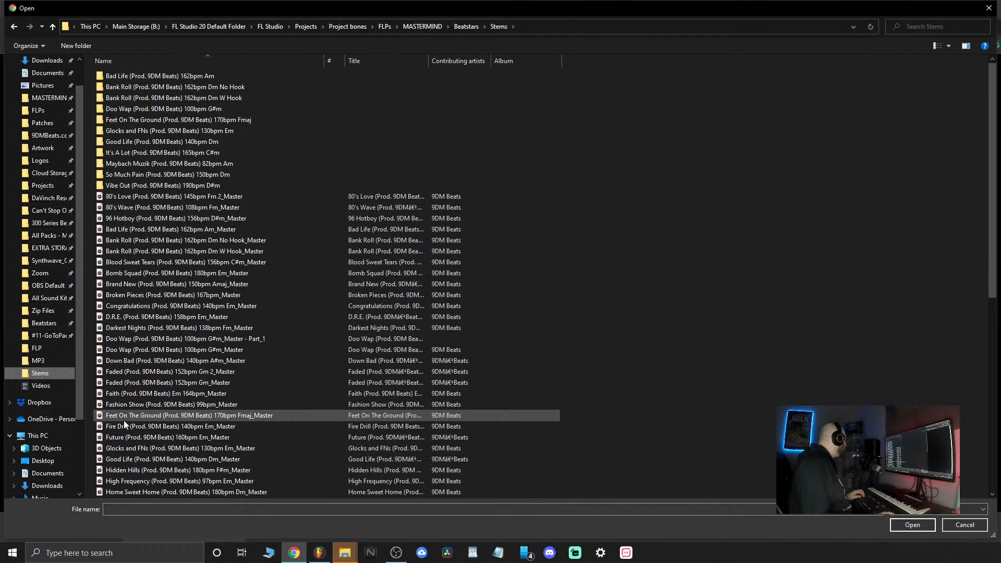
scroll(123, 420, down, 11)
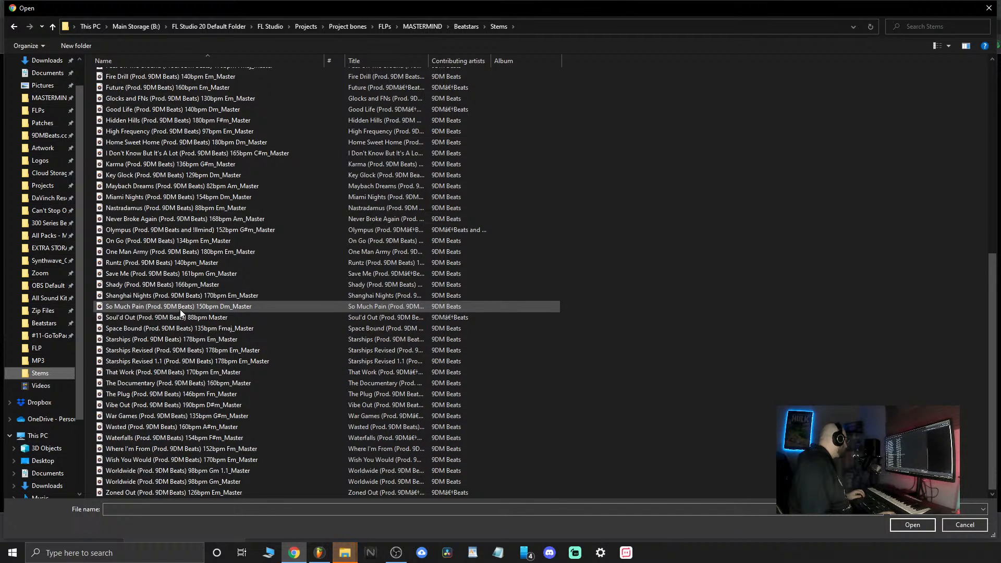
scroll(180, 308, up, 10)
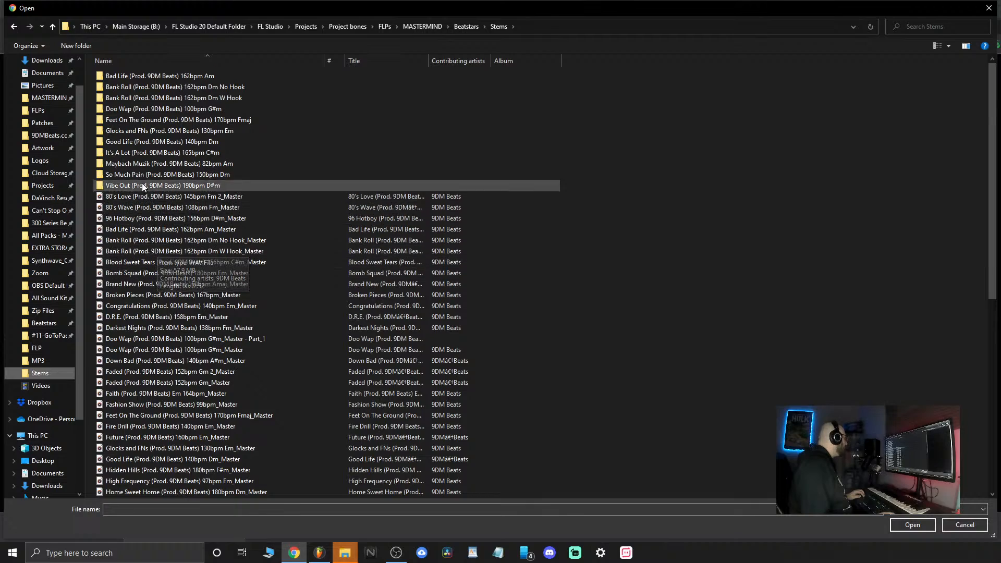
scroll(175, 373, down, 5)
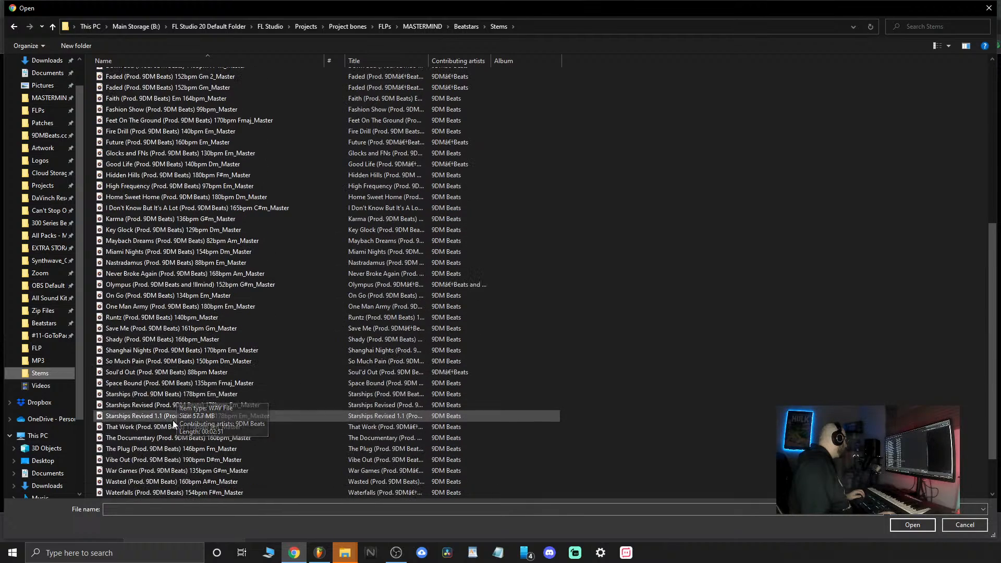
double_click(170, 455)
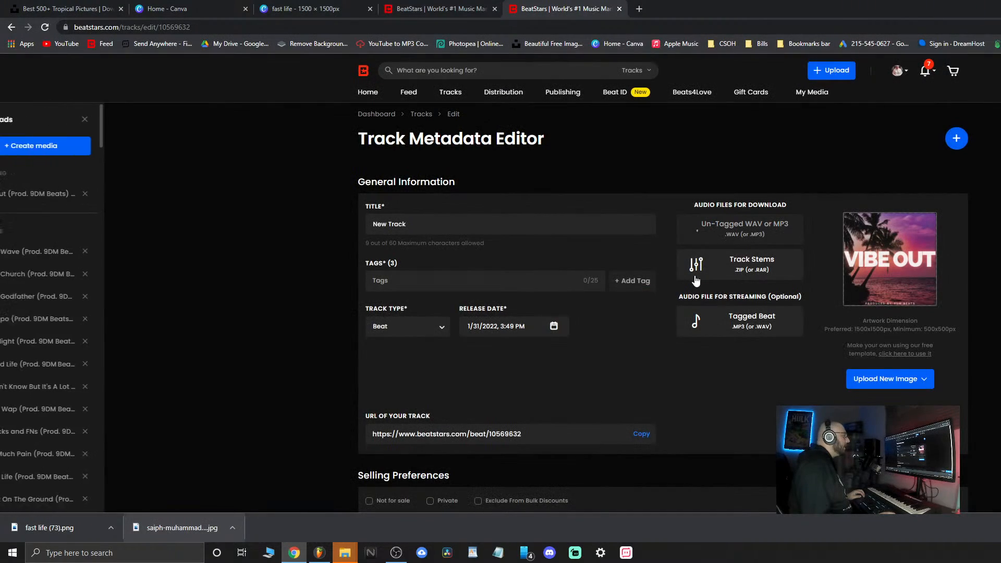
Upload the zipped "Vibe Out (Prod. 9DM Beats) 190bpm D#m" archive from the Stems folder as the track stems
click(693, 263)
click(699, 194)
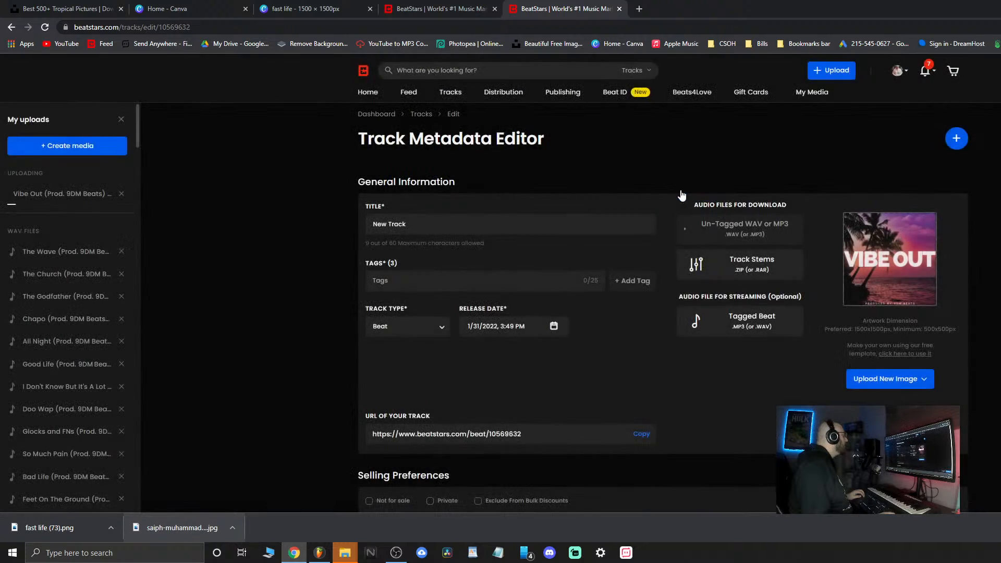
click(515, 167)
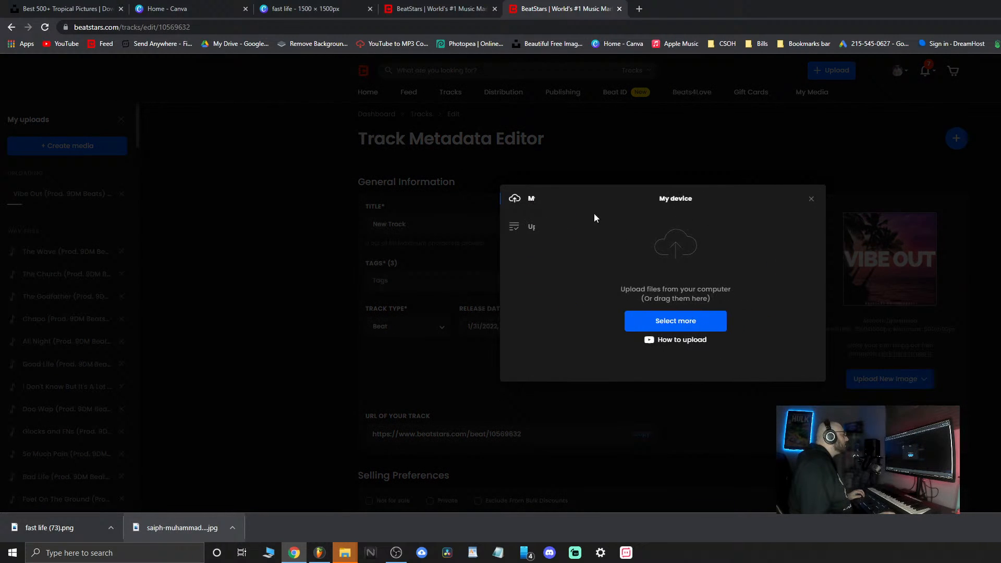
click(704, 326)
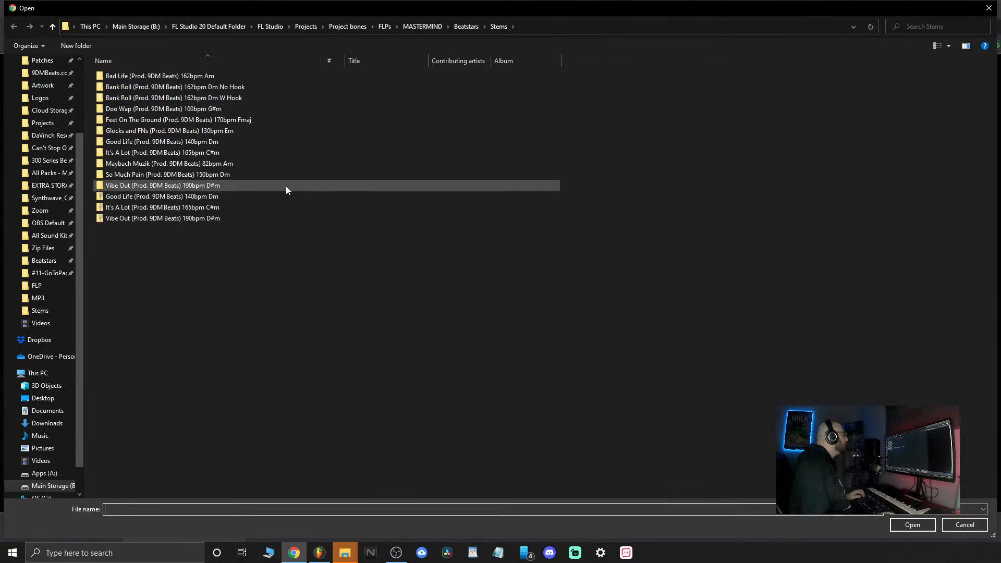
double_click(123, 218)
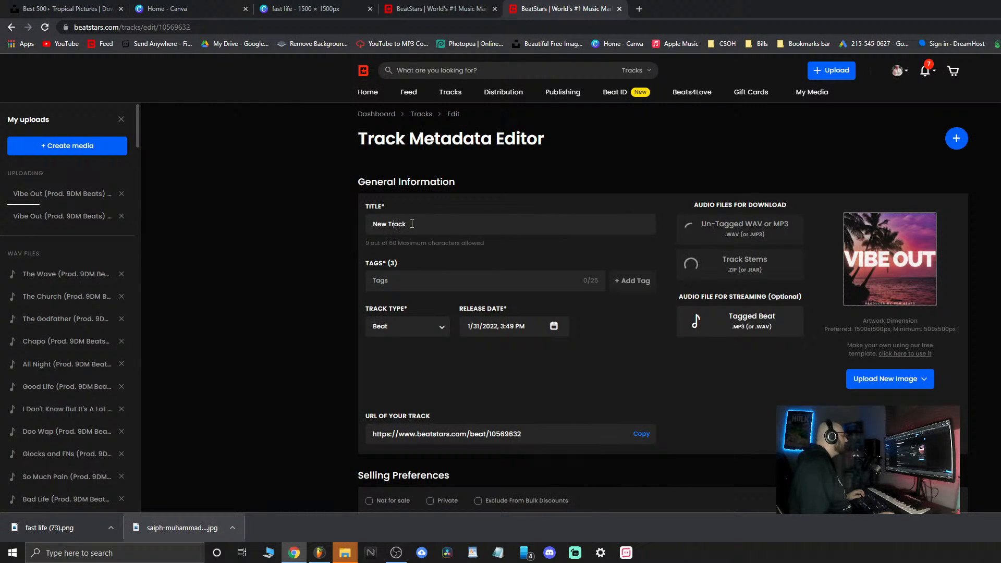
Replace the track title with "Vibe Out [Buy 1, Get 1 Free]"
drag(412, 224, 175, 234)
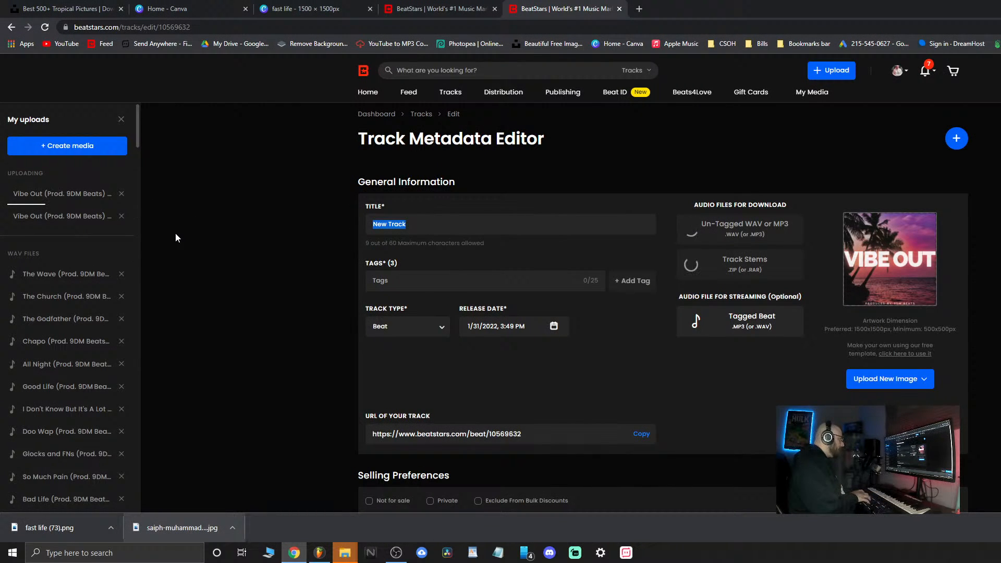
text(Vibe Out )
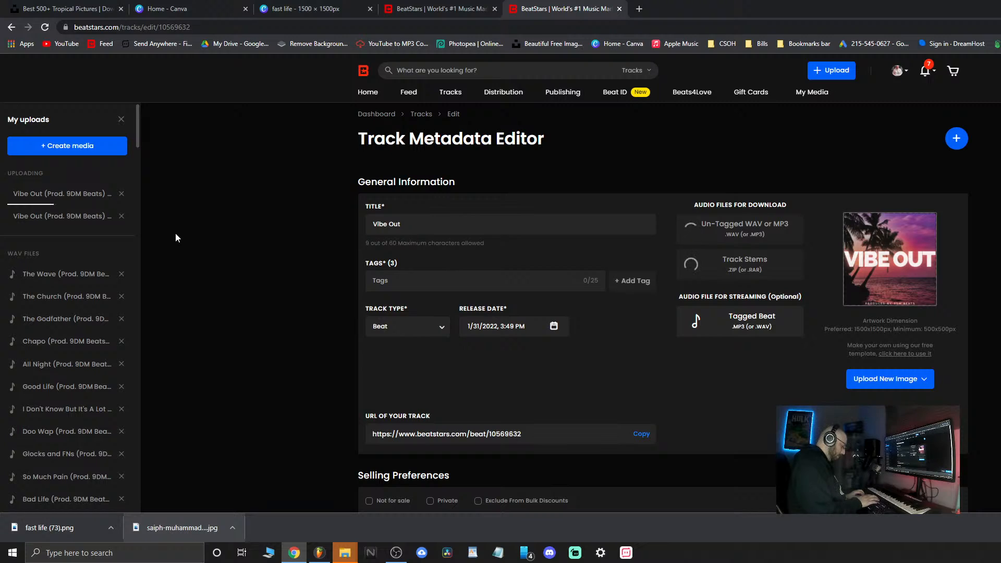
text([Buy 1, Get)
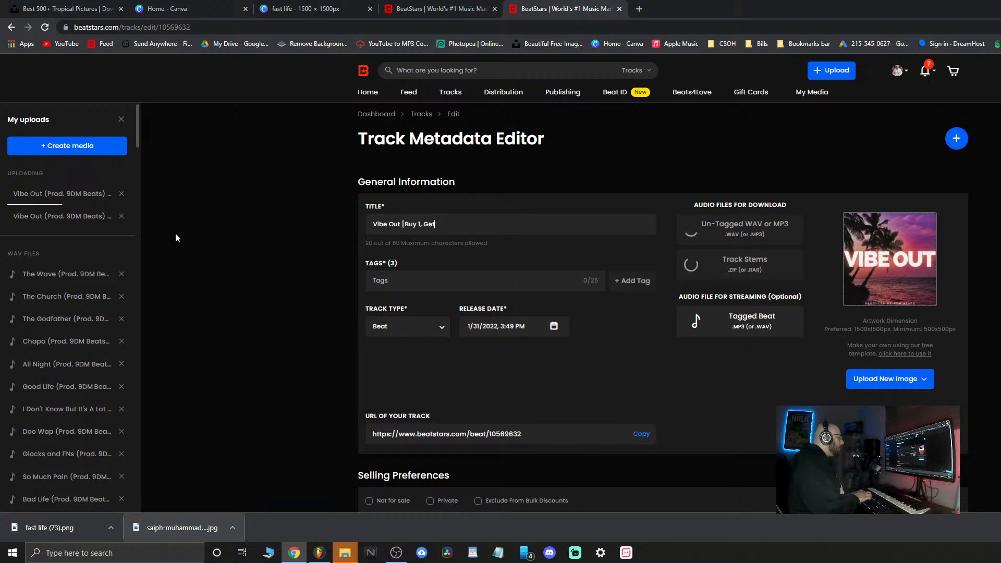
text( 1 Free)
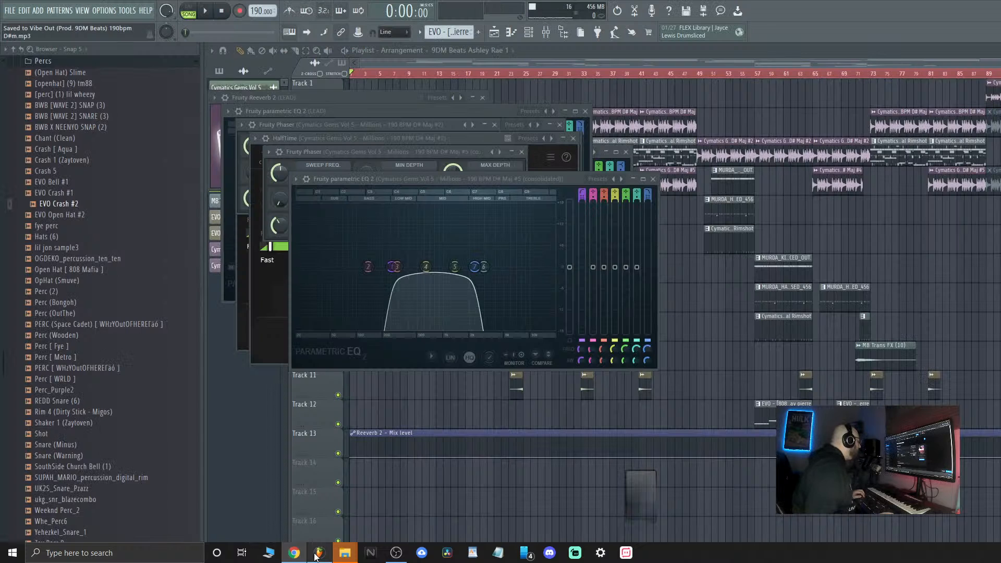
Switch to FL Studio, play the beat from the start, and return to the BeatStars track editor in Chrome
click(319, 552)
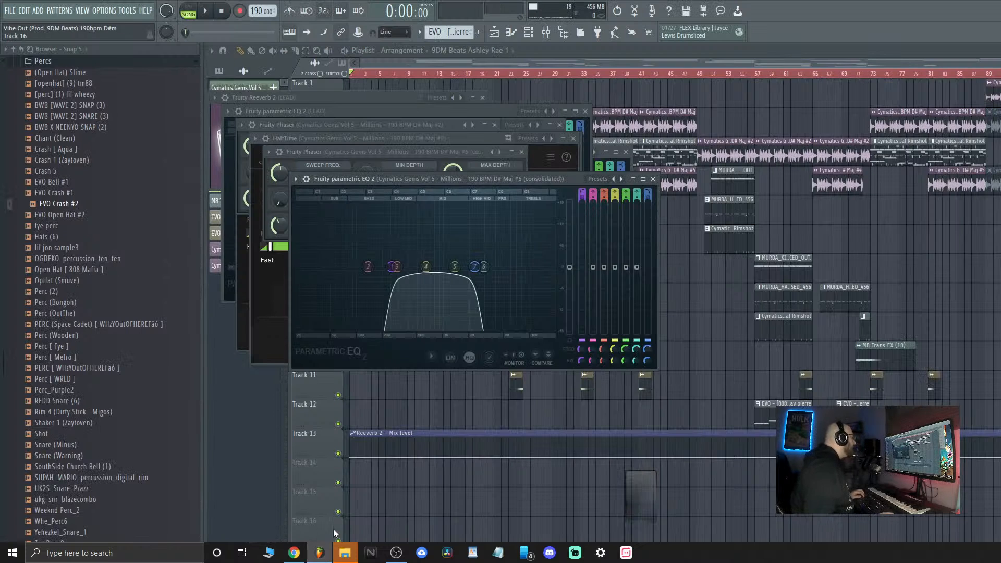
click(206, 13)
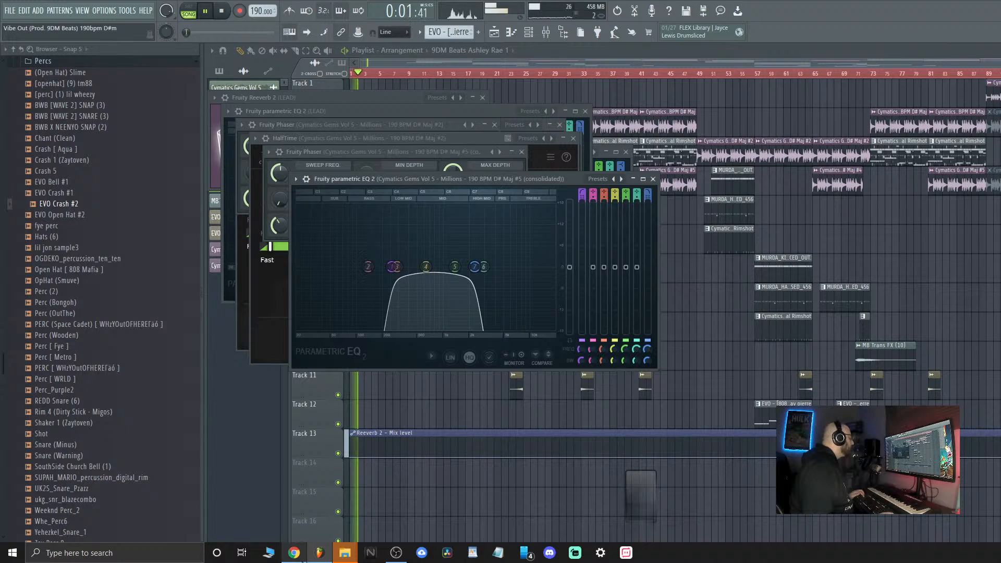
click(294, 553)
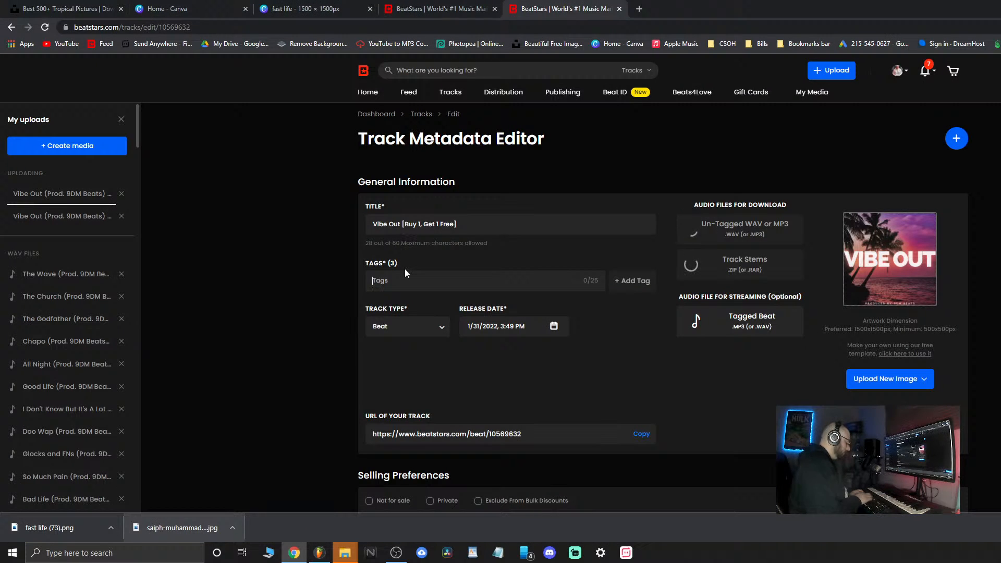
Add the tags "Lil Tecca" and "Lil Baby" to the track
text(Lil Tecca)
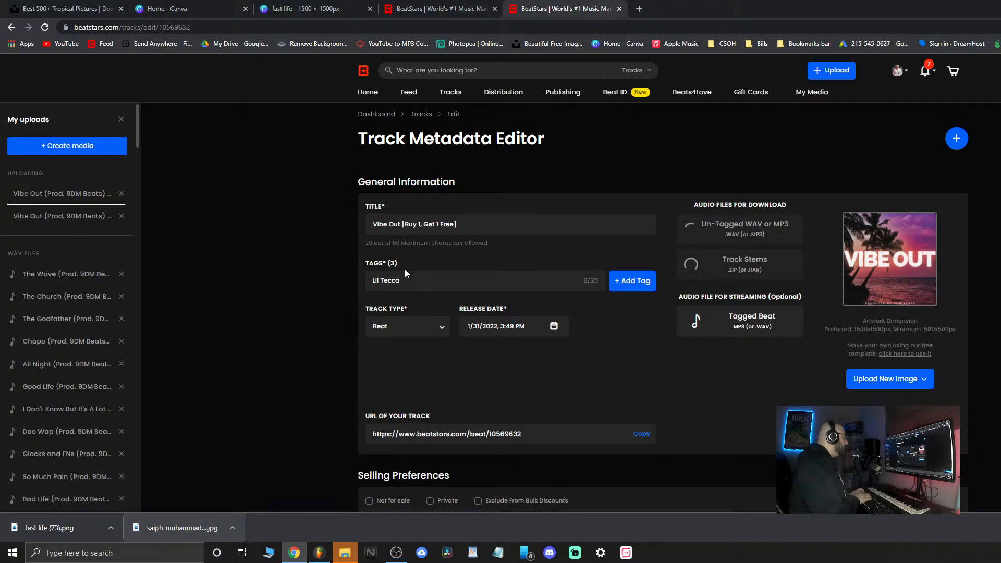
key(Return)
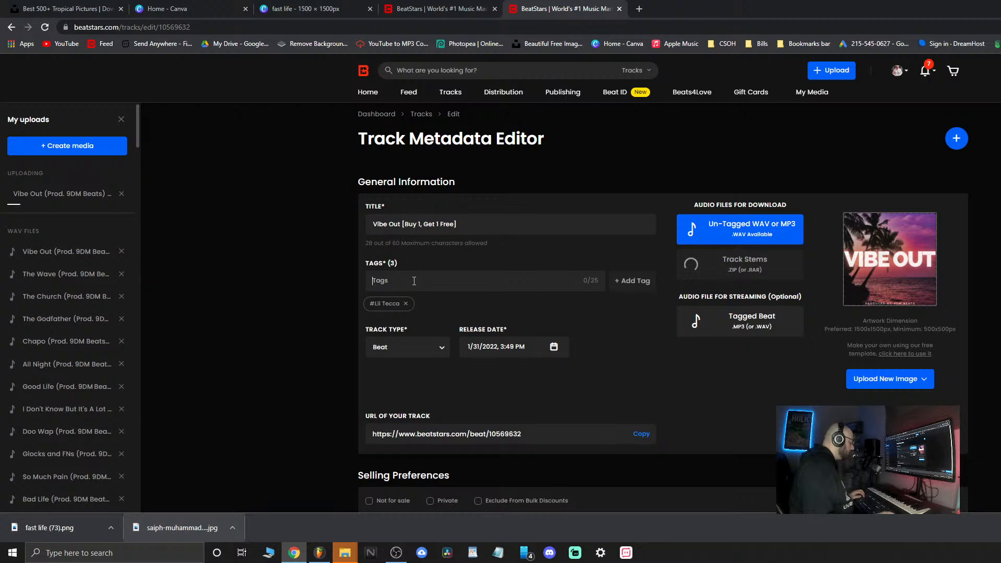
text(Lil)
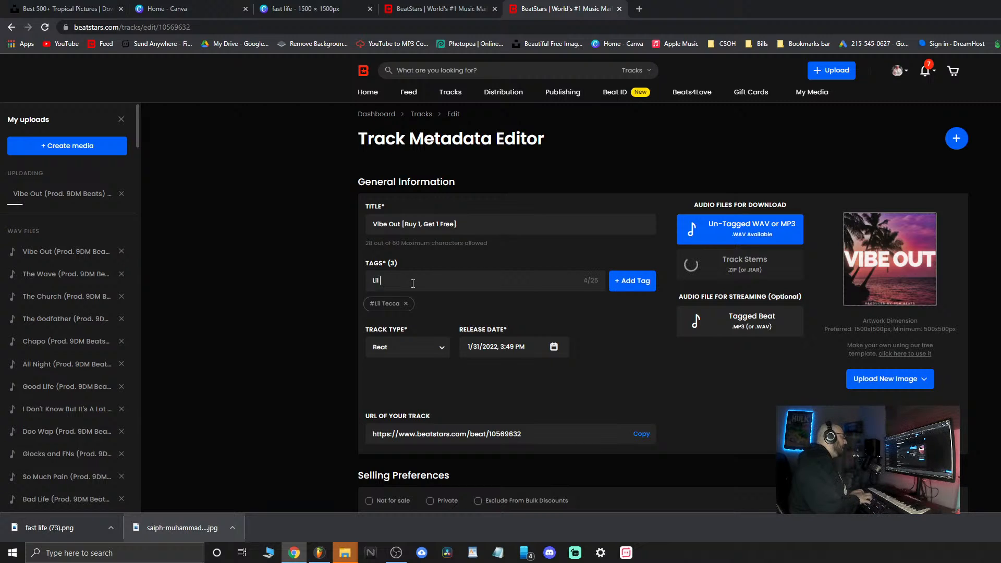
text( Baby)
key(Return)
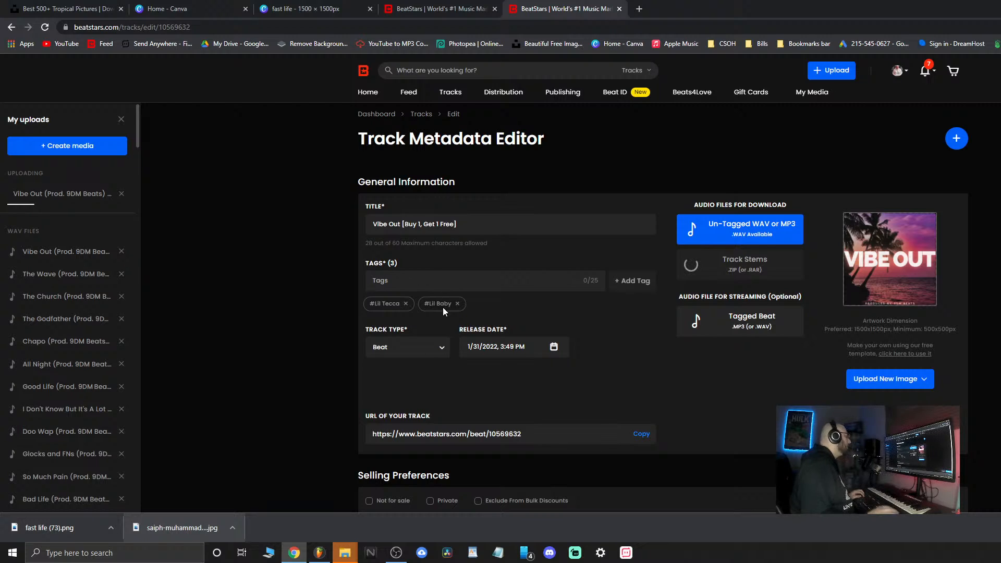
Add "Roddie Ricch" as a third tag on the track
text(RoddyRic)
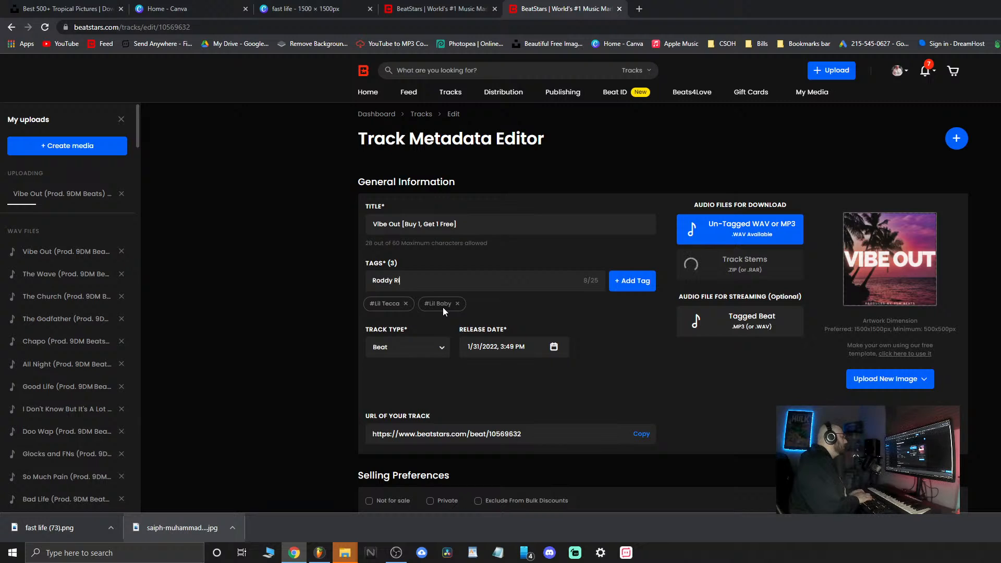
key(BackSpace)
key(BackSpace)
key(BackSpace)
key(BackSpace)
key(BackSpace)
text(ie Ricch)
key(Return)
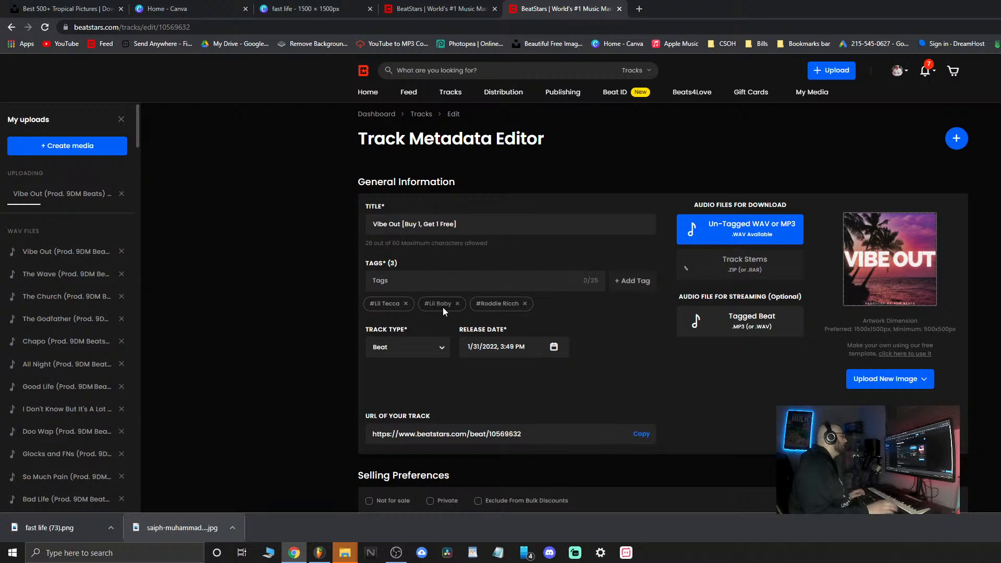
Check the spelling of the rapper Roddy Ricch's name in a new browser tab, and return to the track editor
click(645, 13)
text(roddie)
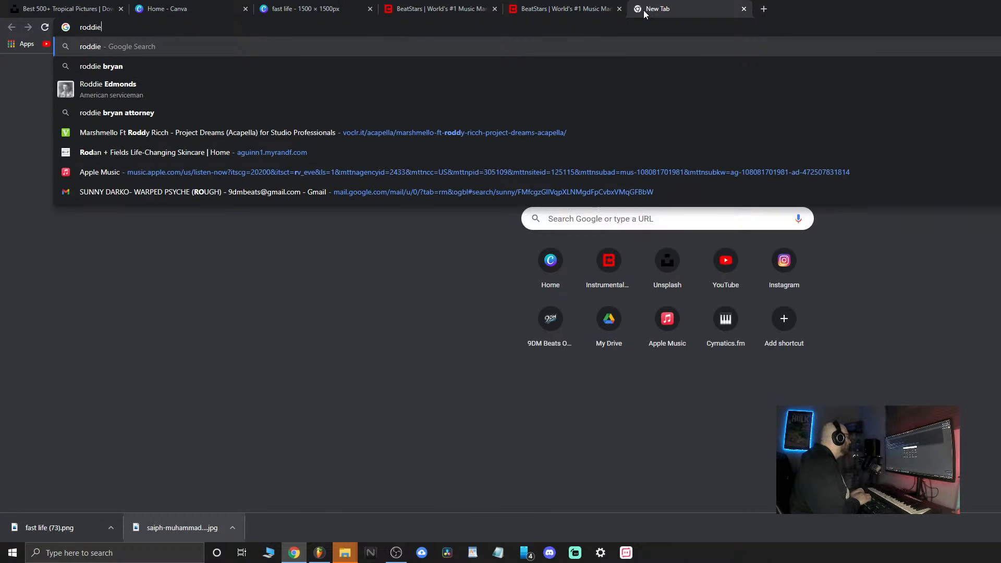
key(BackSpace)
key(BackSpace)
text(y)
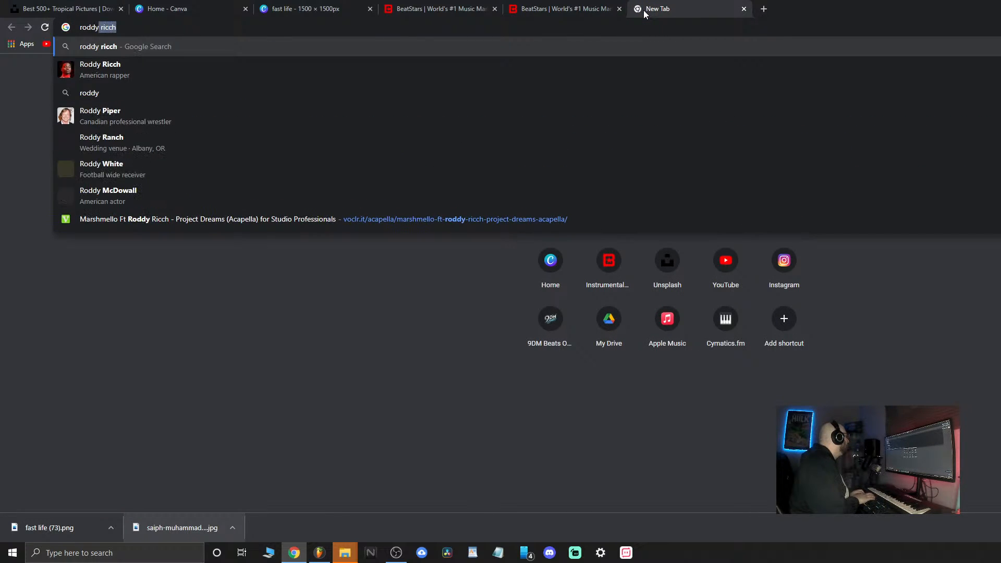
click(568, 10)
Remove the "Roddie Ricch" tag and add "Roddy Ricch" in its place
click(525, 304)
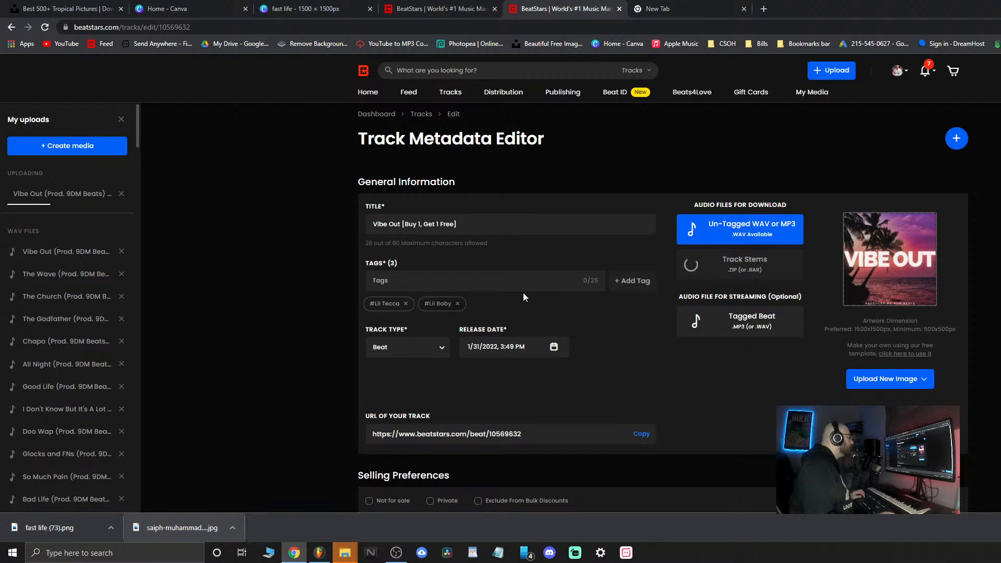
text(Roddy)
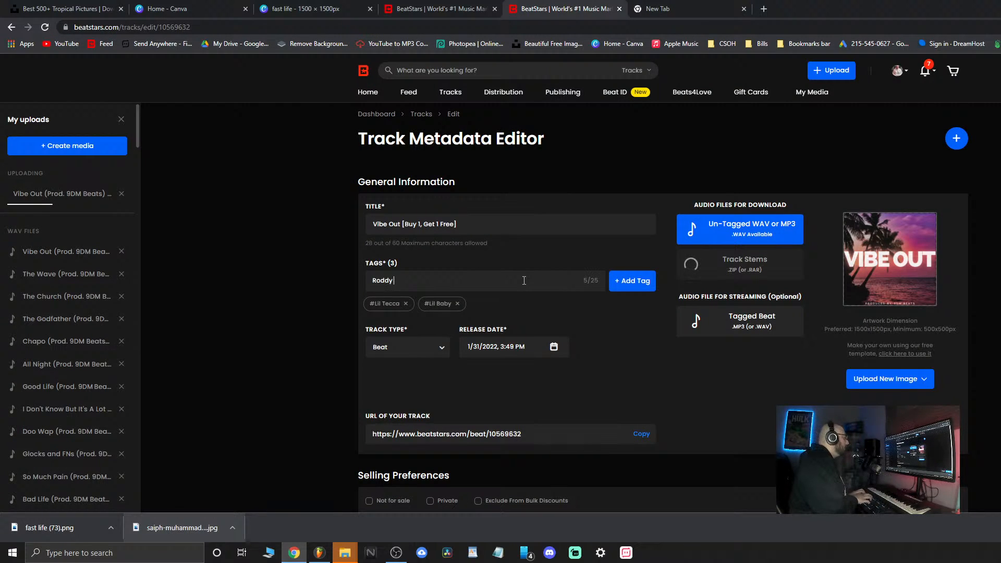
text( Ricch)
key(Return)
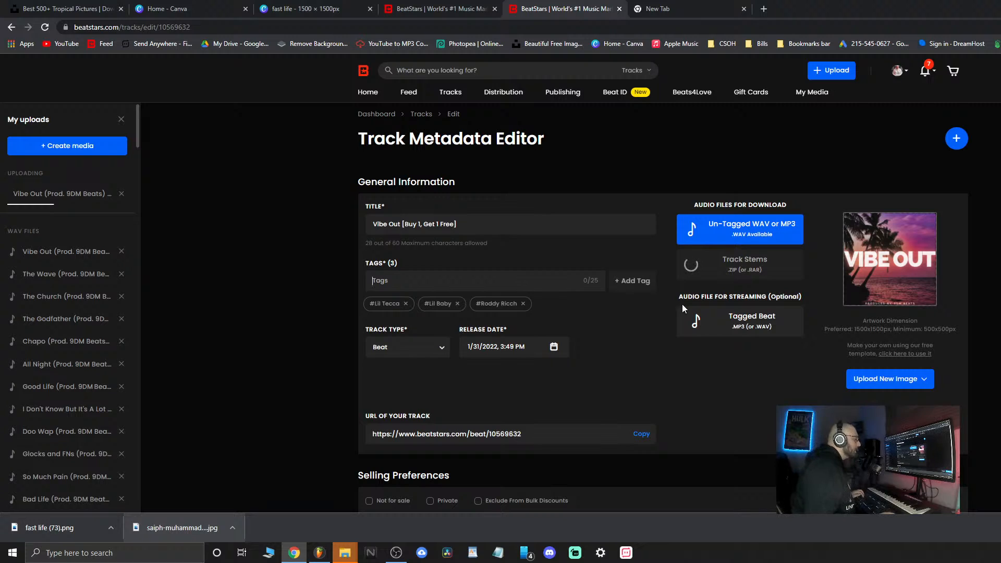
scroll(622, 353, down, 7)
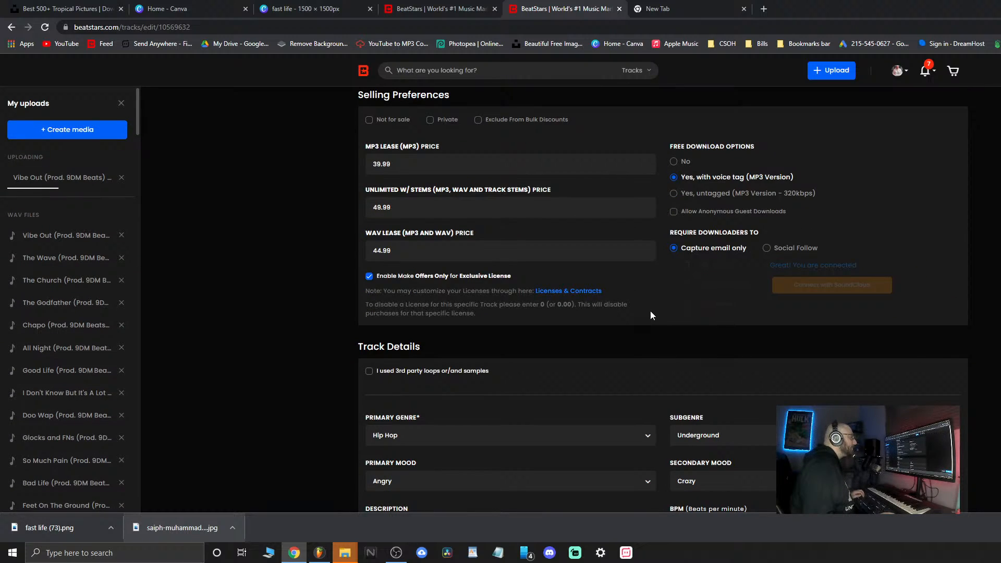
Set the track's subgenre to Trap and its primary mood to Bouncy
scroll(652, 312, down, 3)
click(717, 282)
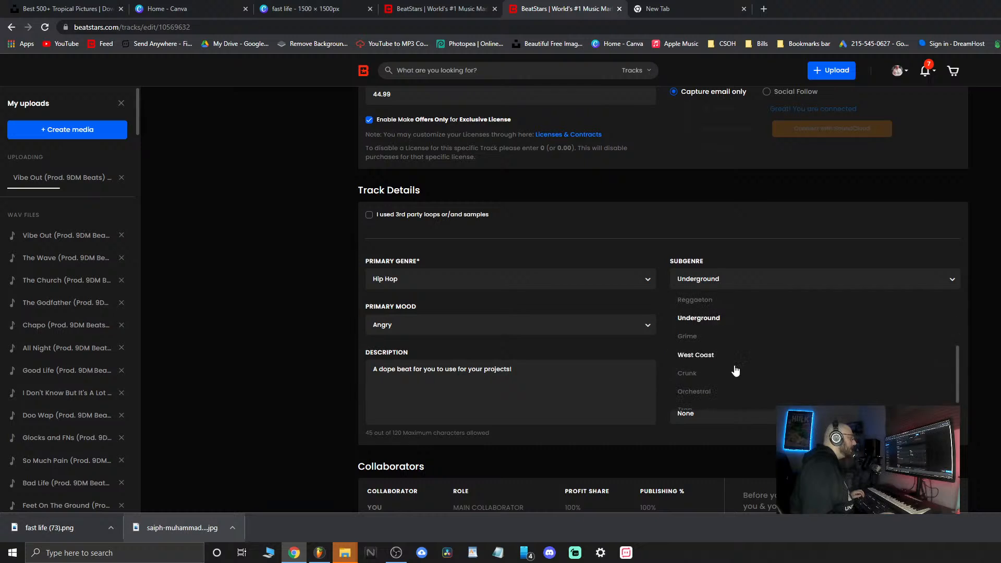
scroll(729, 403, down, 1)
click(728, 402)
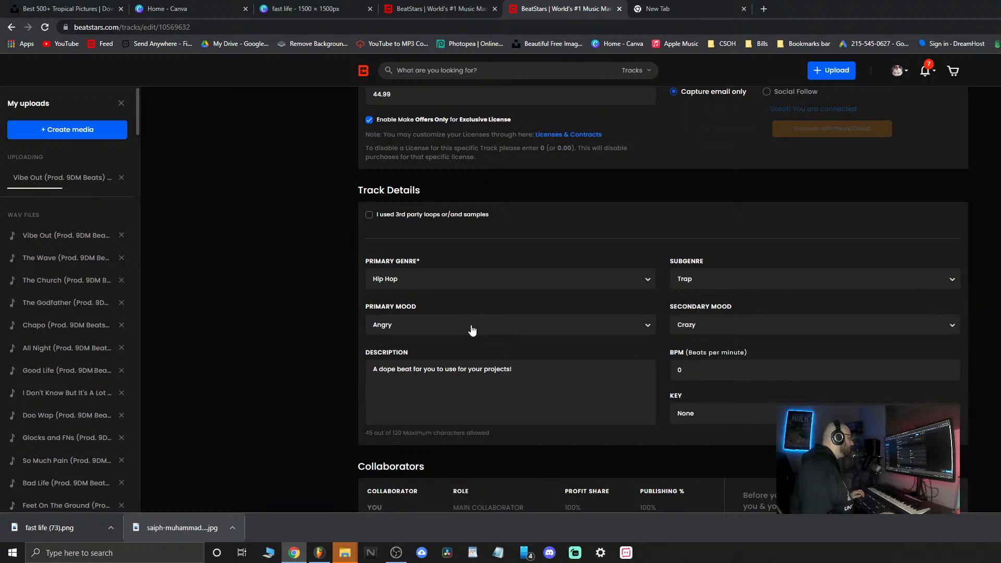
click(467, 327)
scroll(467, 396, down, 2)
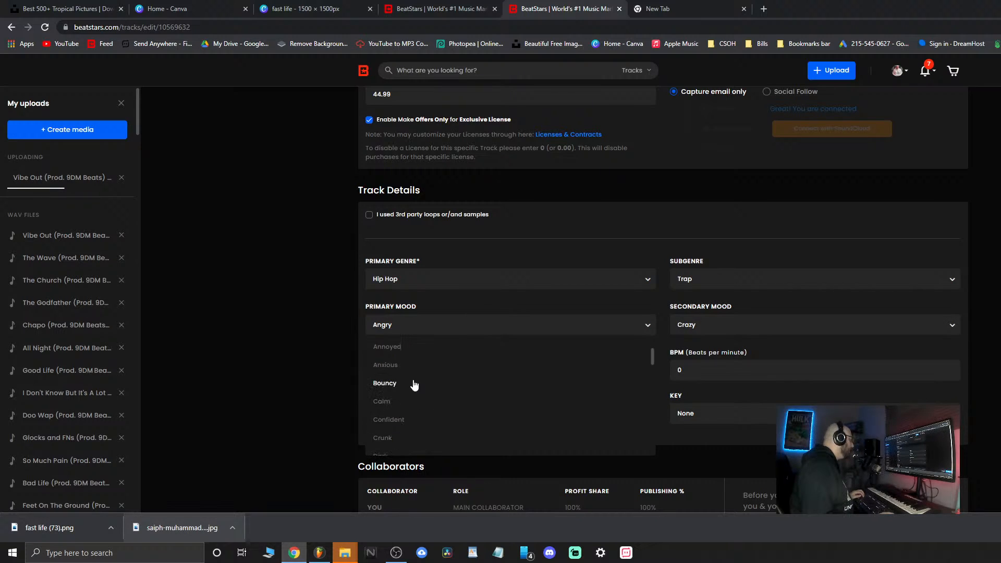
click(575, 378)
Set the track's secondary mood to Happy
click(714, 324)
scroll(712, 401, down, 2)
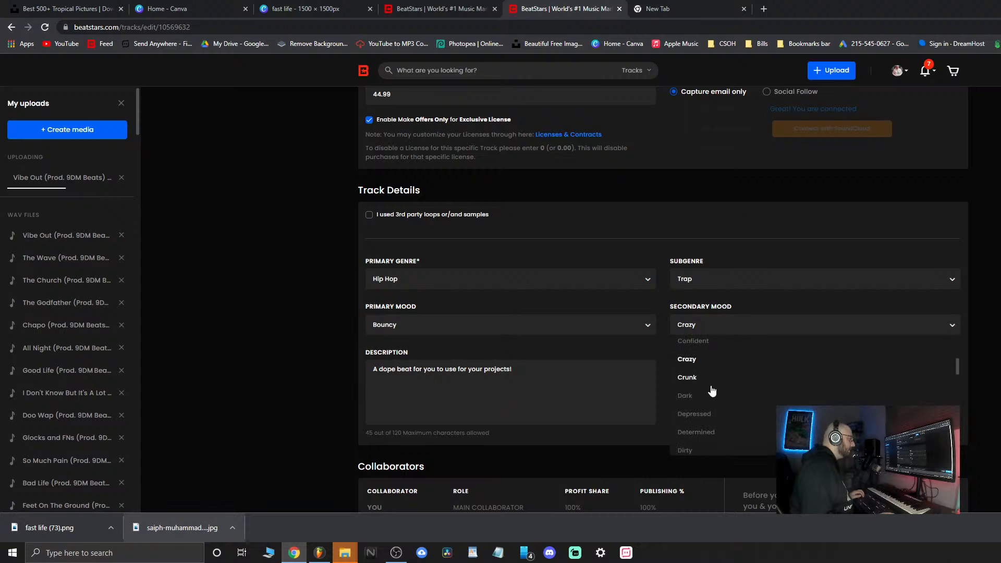
scroll(709, 420, down, 3)
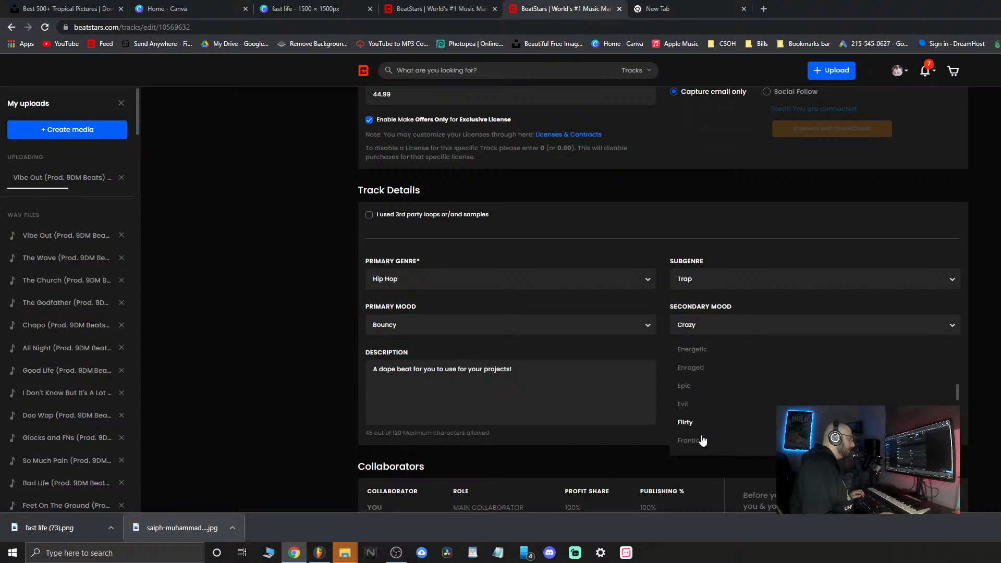
scroll(702, 441, down, 2)
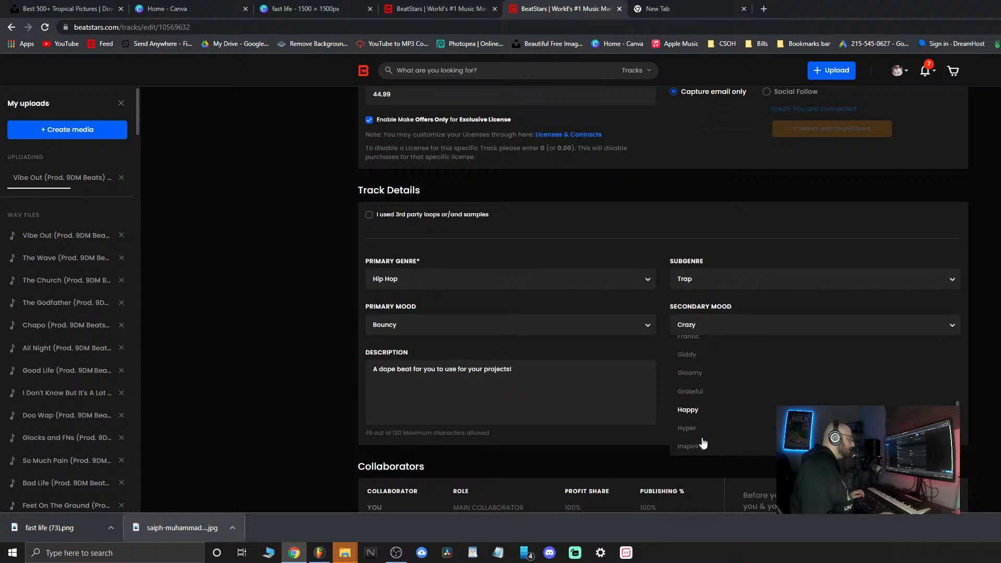
click(702, 410)
Replace the track description with "A happy melodic trap beat!"
triple_click(567, 390)
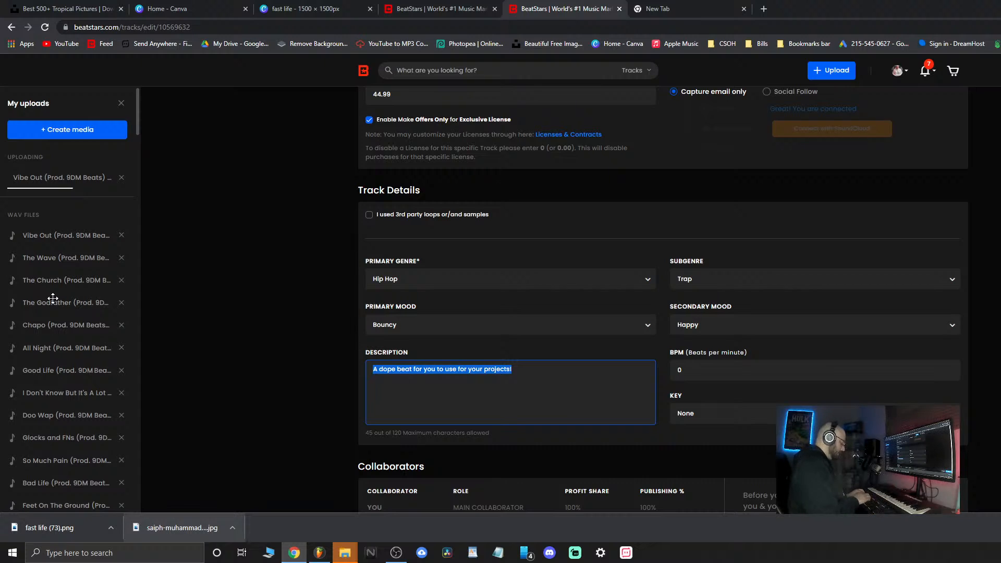
text(A me)
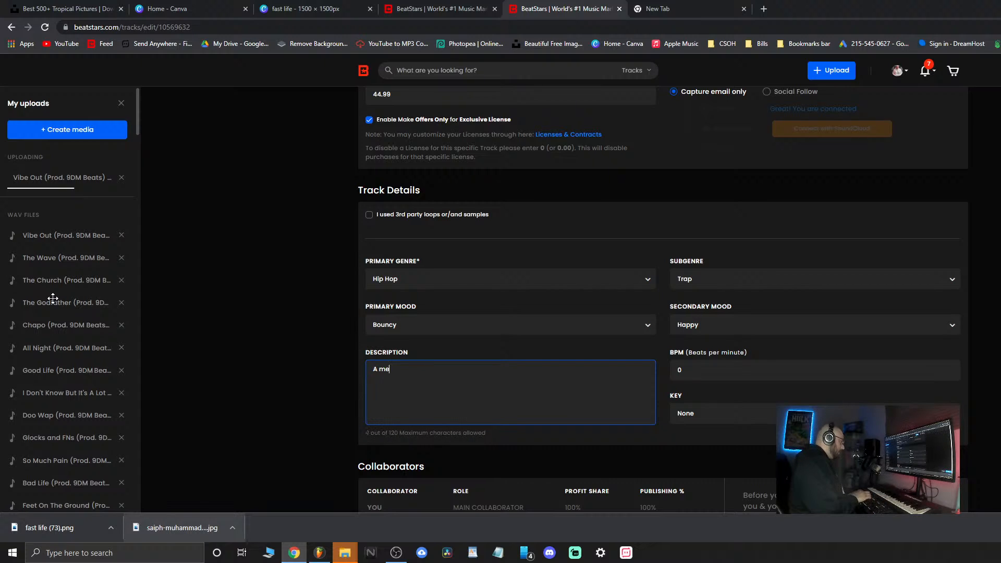
text(lodic )
text( happy melo)
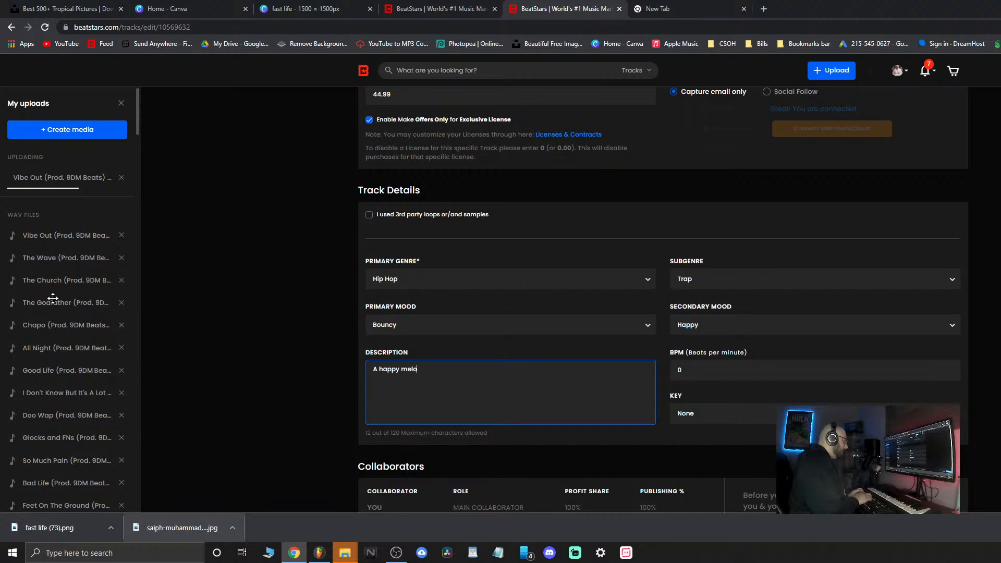
text(dic trap be)
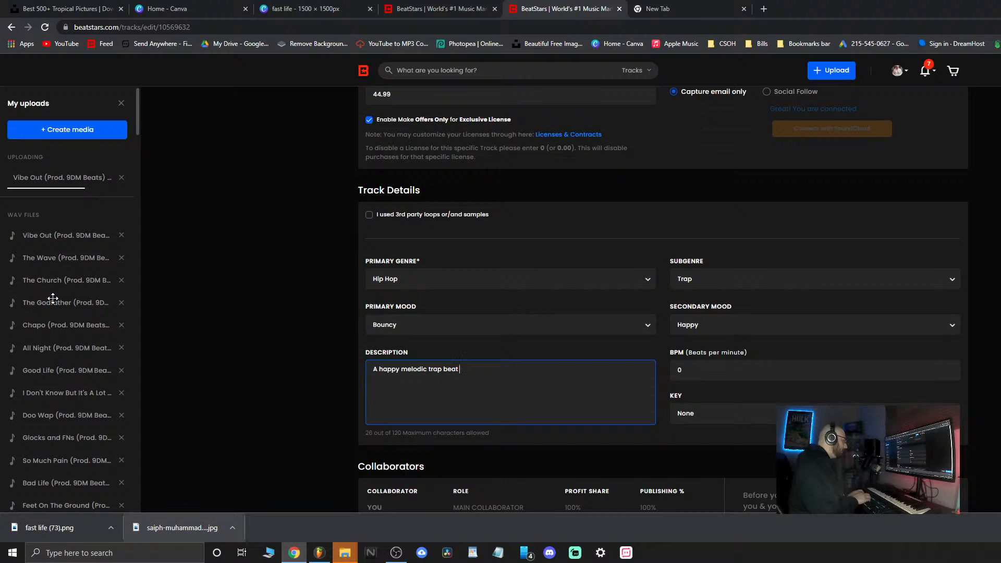
text(at!)
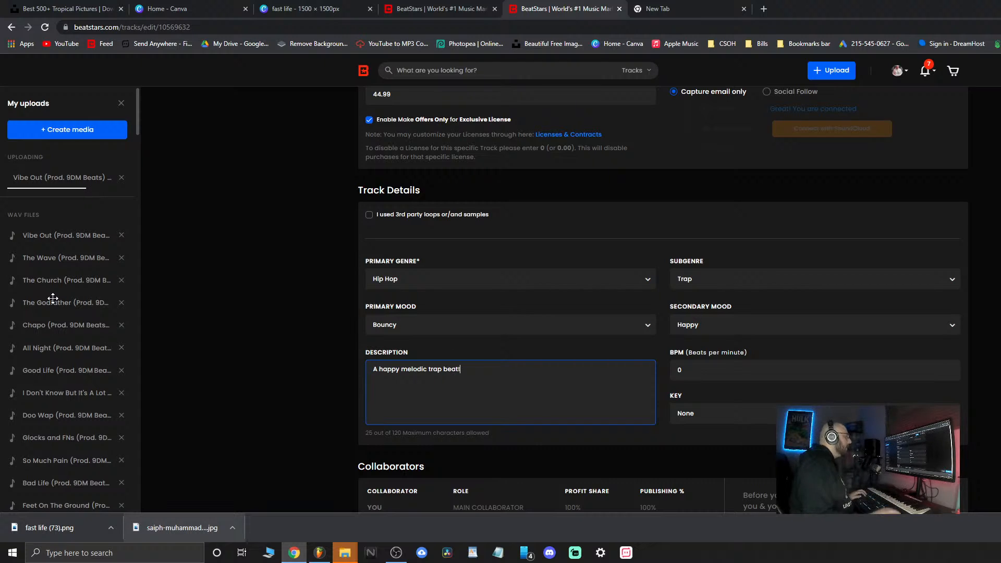
Set the track's BPM to 190 and its key to D-sharp minor
key(Tab)
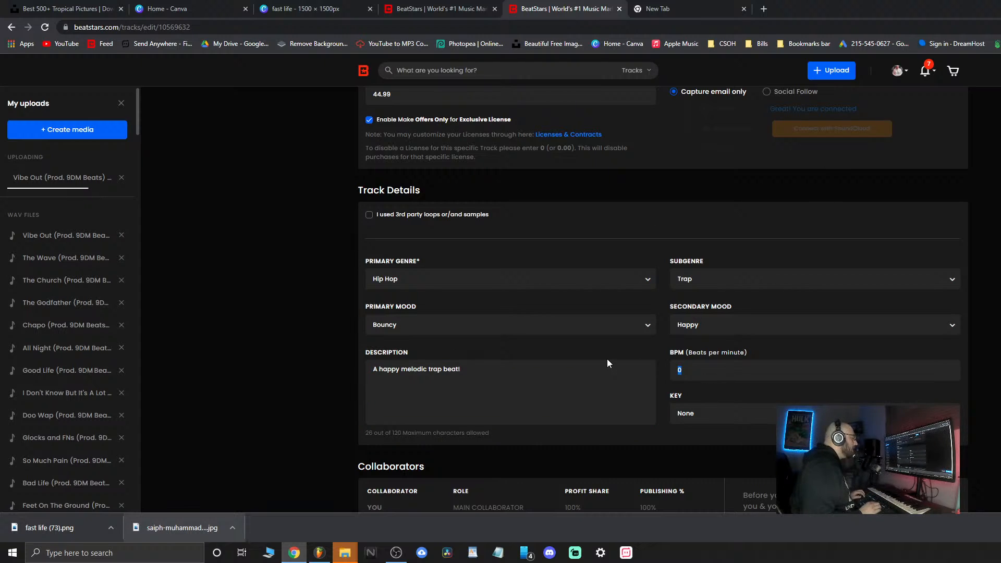
text(190)
click(727, 422)
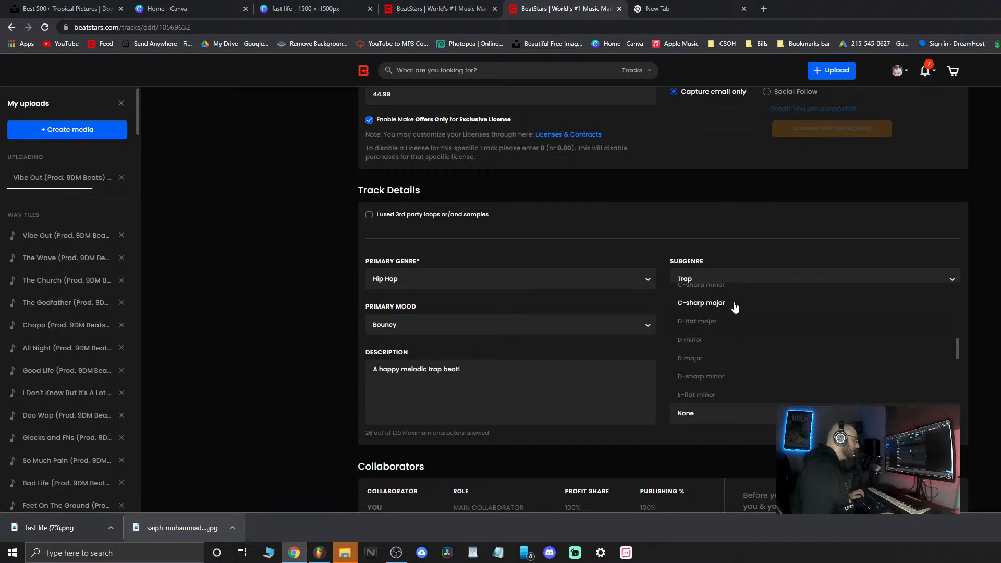
click(723, 375)
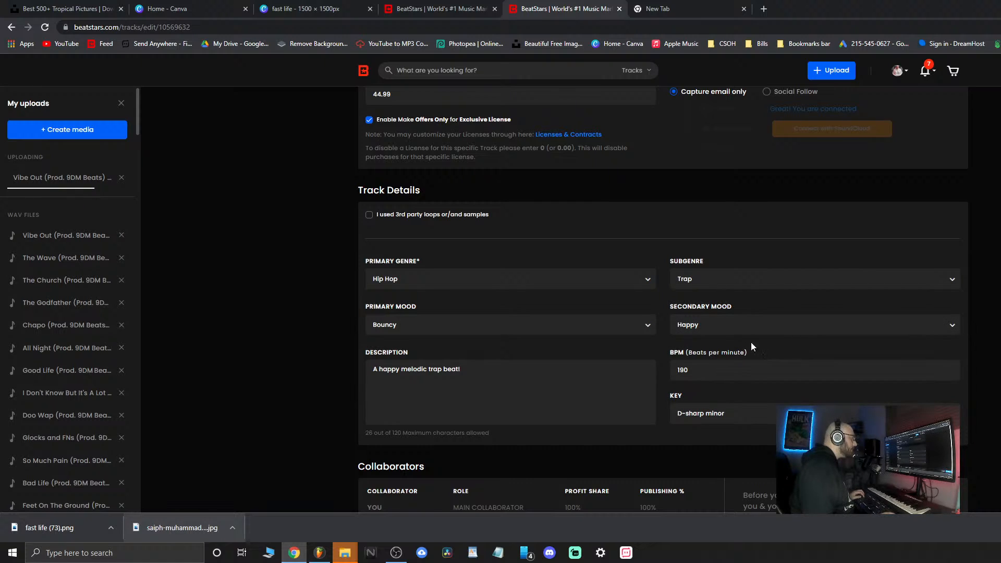
Review the completed track form, and bring up the open MP3 folder window and close it
scroll(930, 303, down, 4)
scroll(930, 303, up, 14)
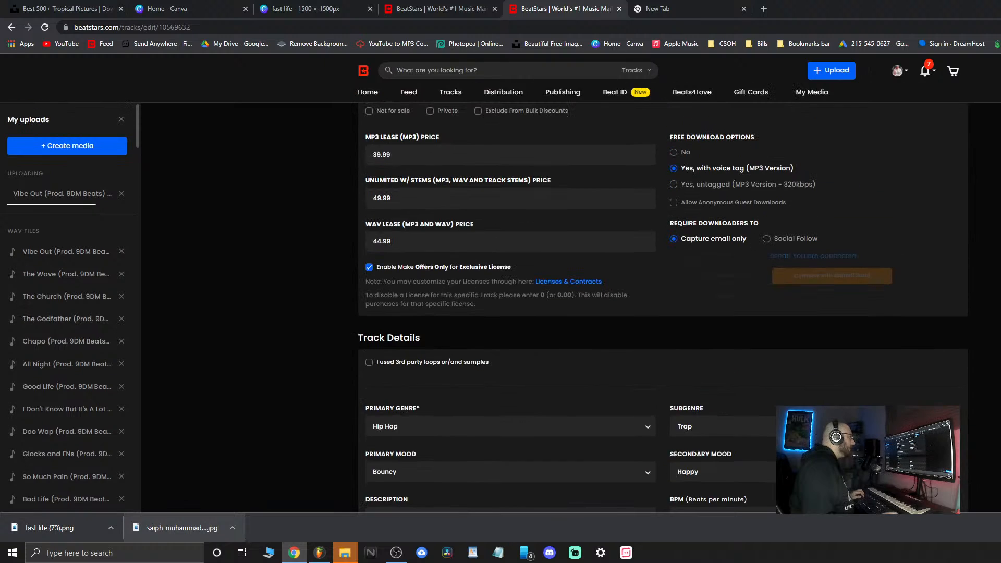
scroll(663, 260, up, 2)
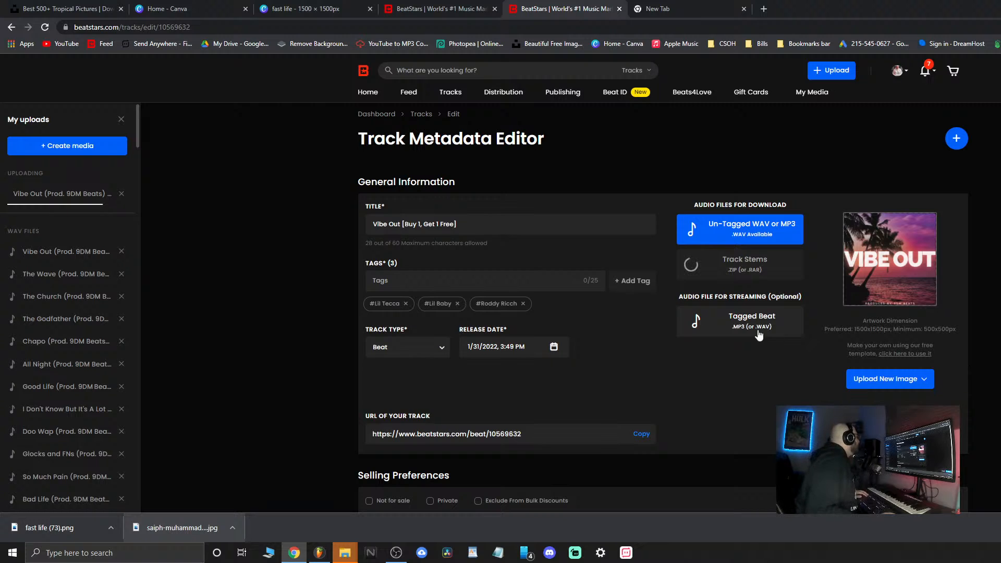
click(351, 555)
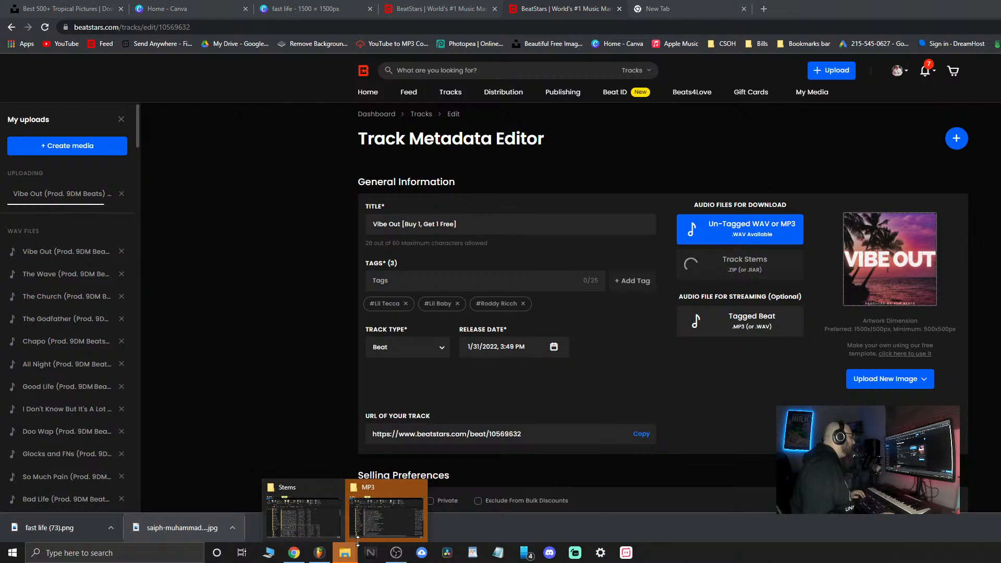
click(417, 504)
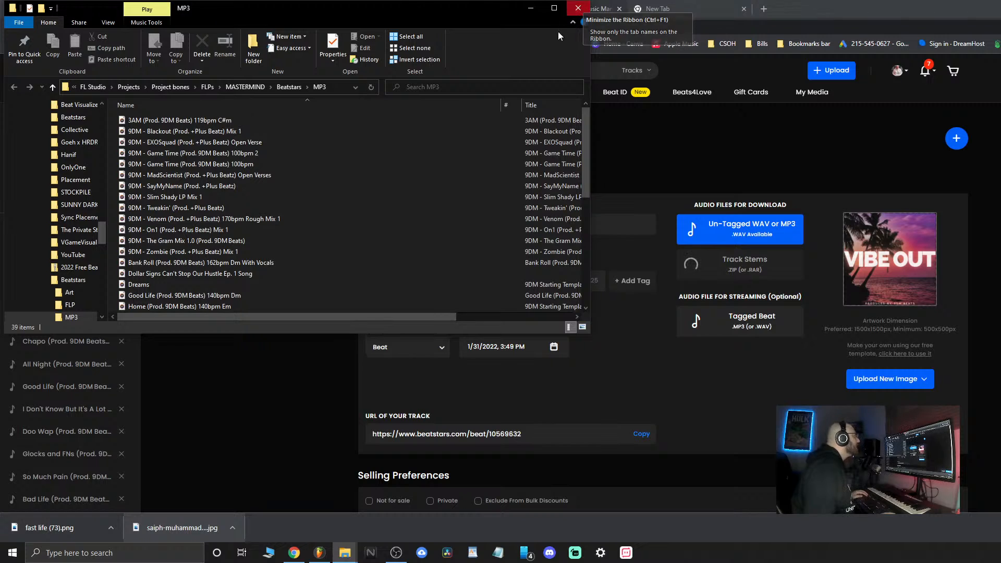
click(577, 8)
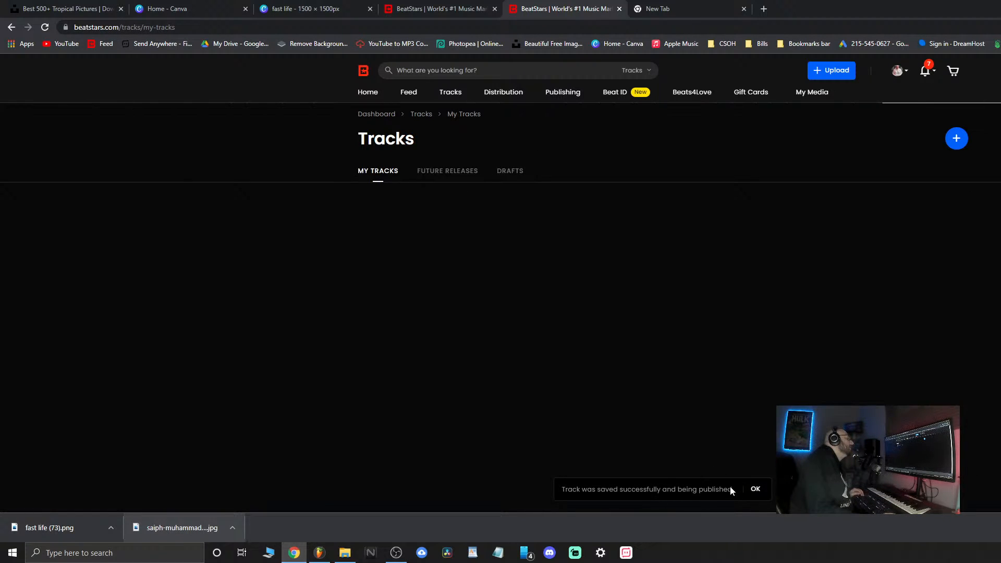
Mark "Vibe Out [Buy 1, Get 1 Free]" as the featured track and look over the track list
scroll(880, 336, down, 1)
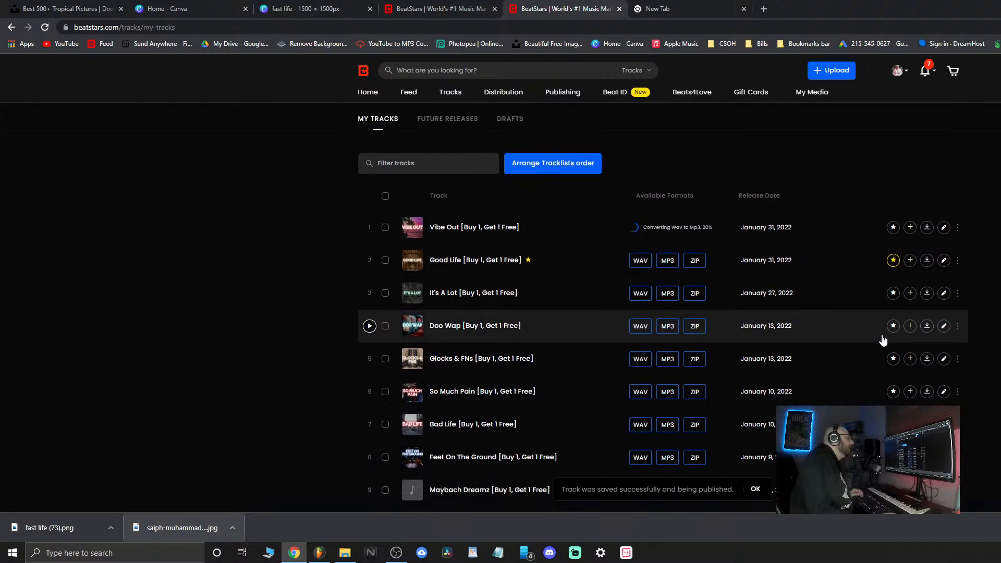
click(892, 227)
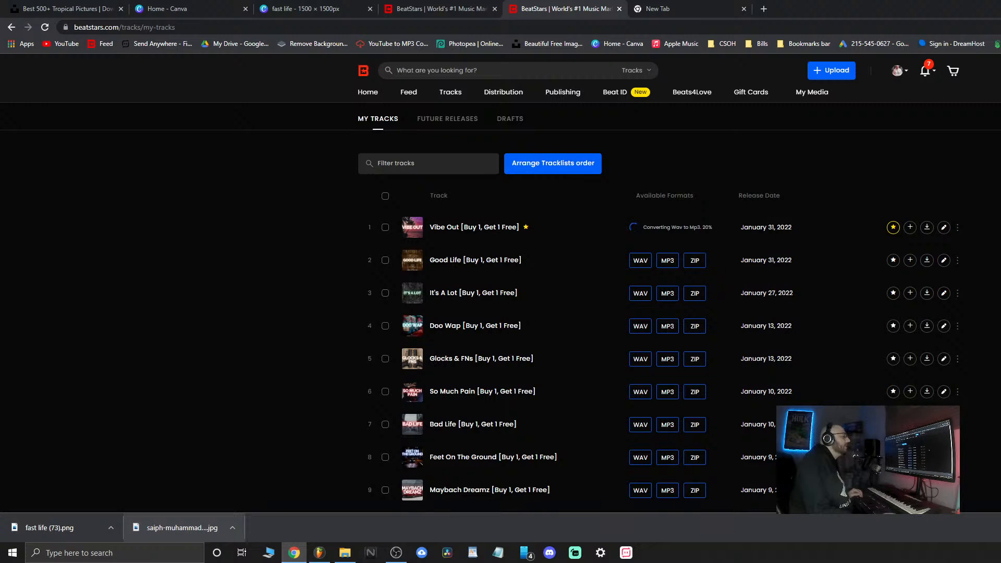
scroll(678, 312, down, 10)
scroll(678, 313, up, 12)
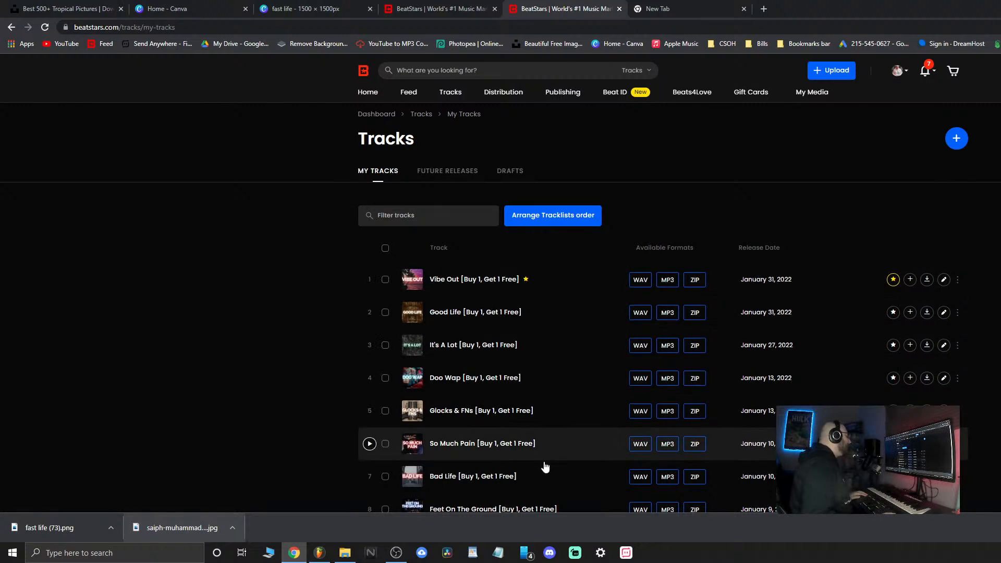
Switch to OBS and stop the live stream
click(396, 553)
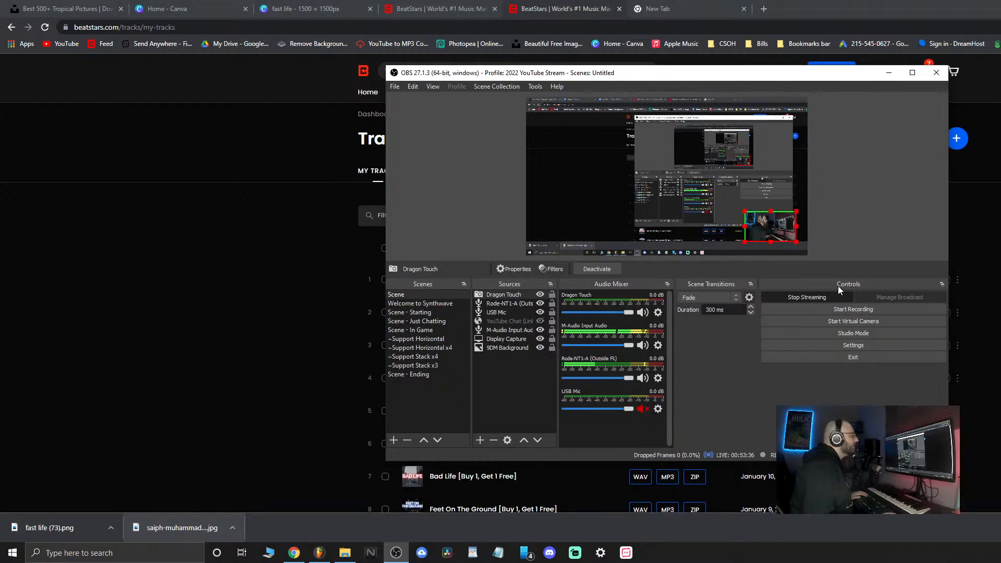
click(842, 298)
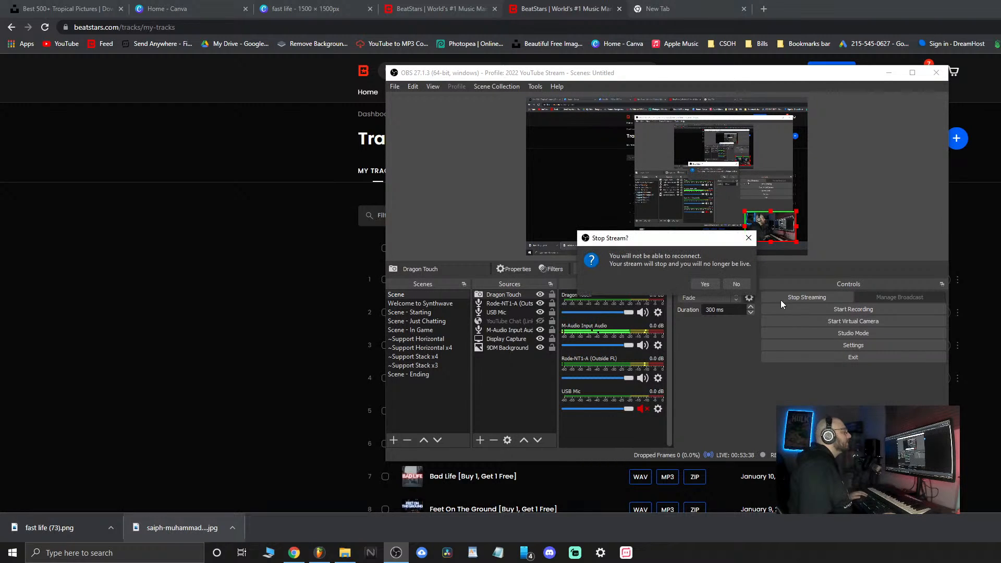